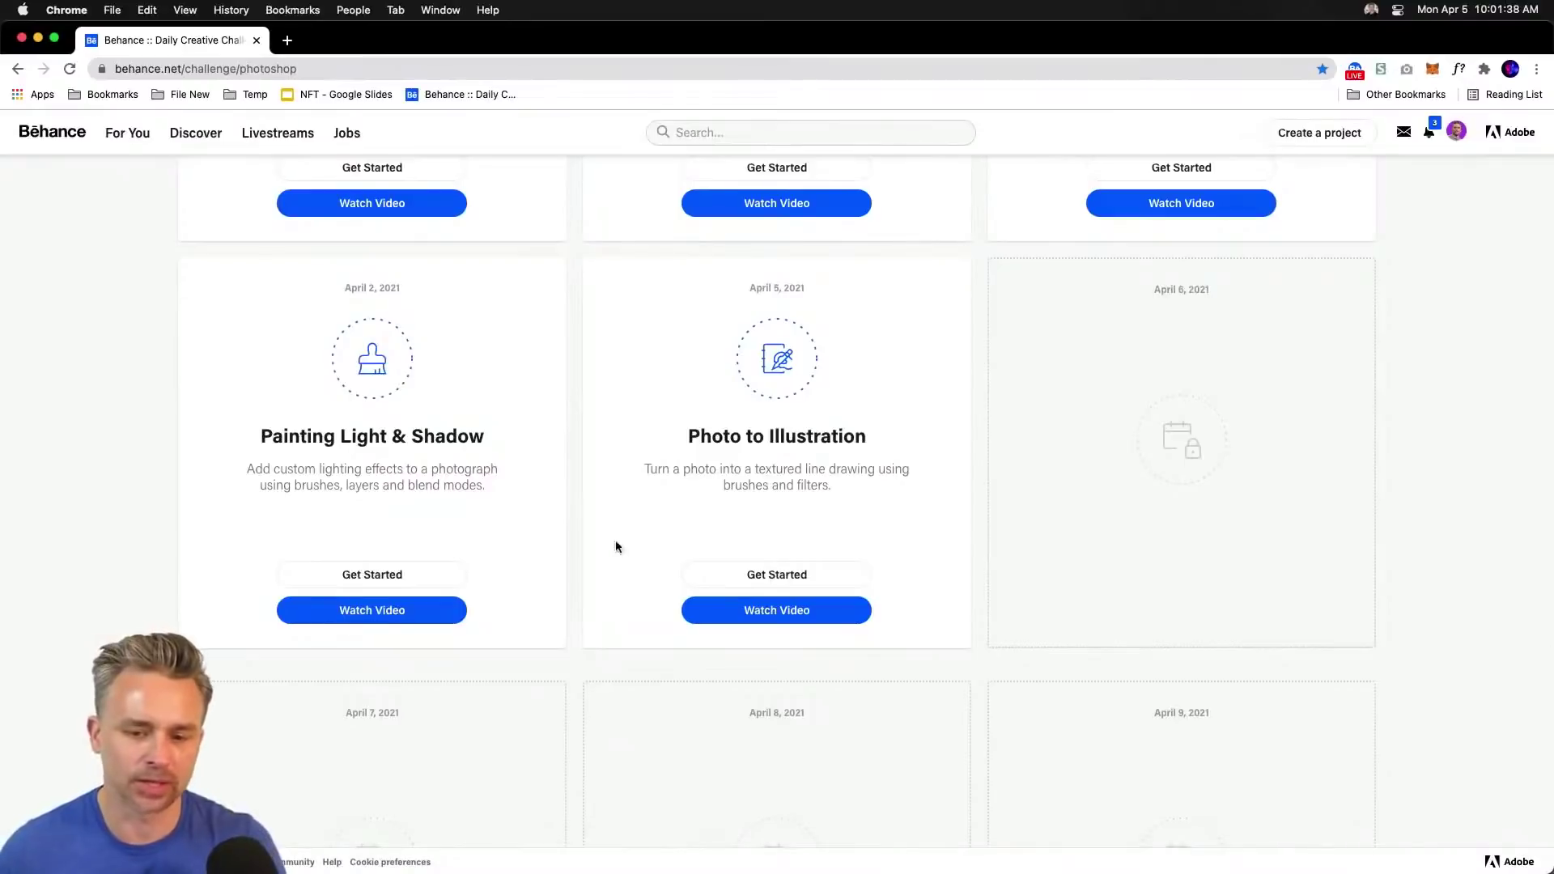
Review the Photoshop Creative Challenge page on Behance and try to open the Photo to Illustration starter files.
scroll(143, 355, up, 10)
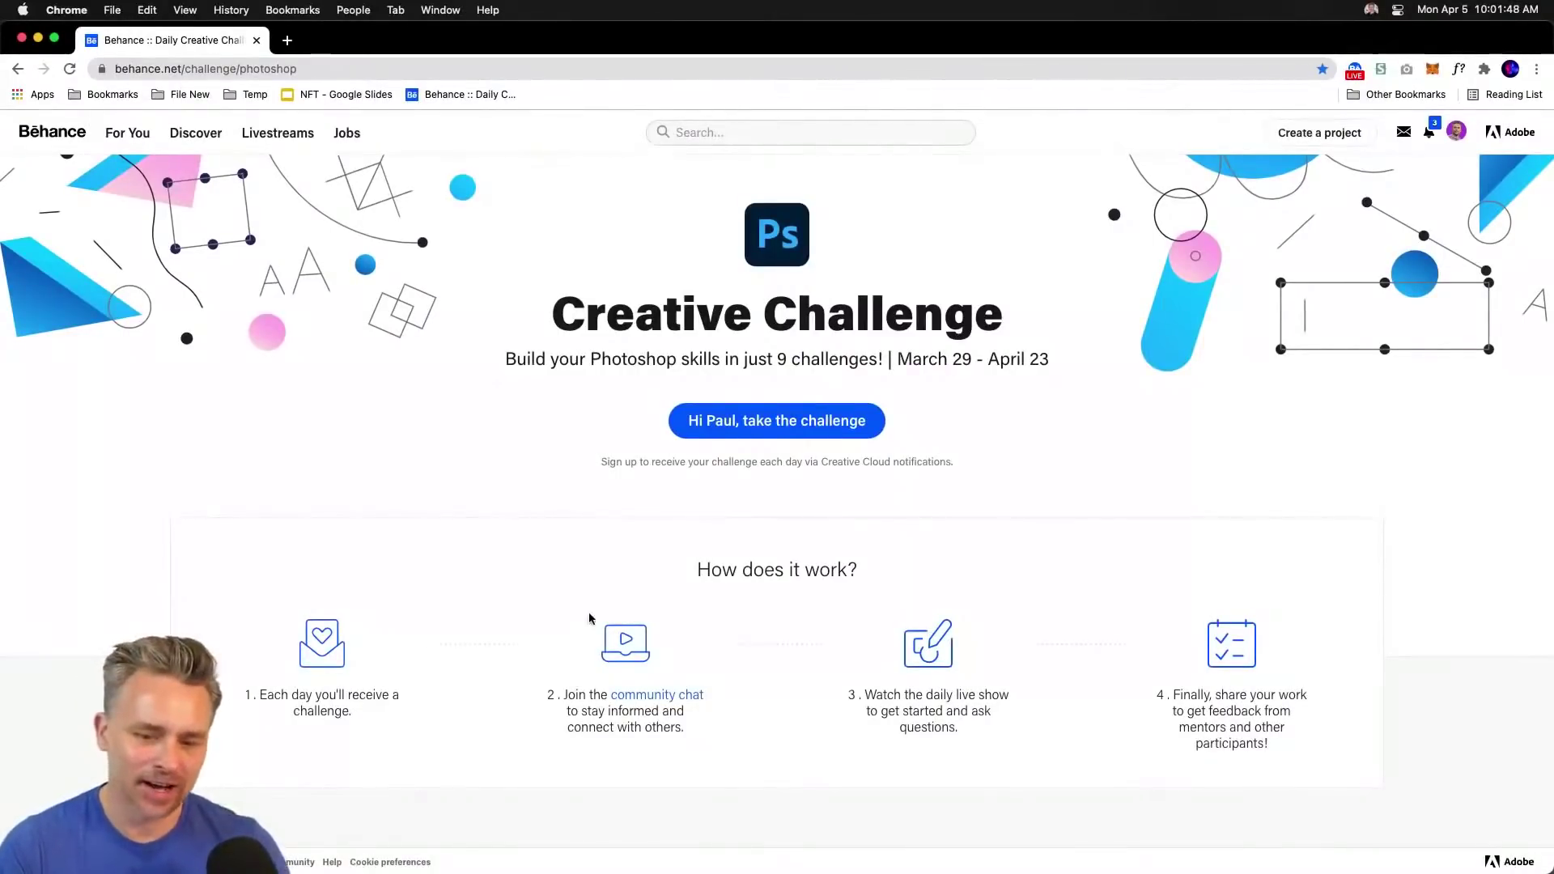
scroll(589, 617, down, 8)
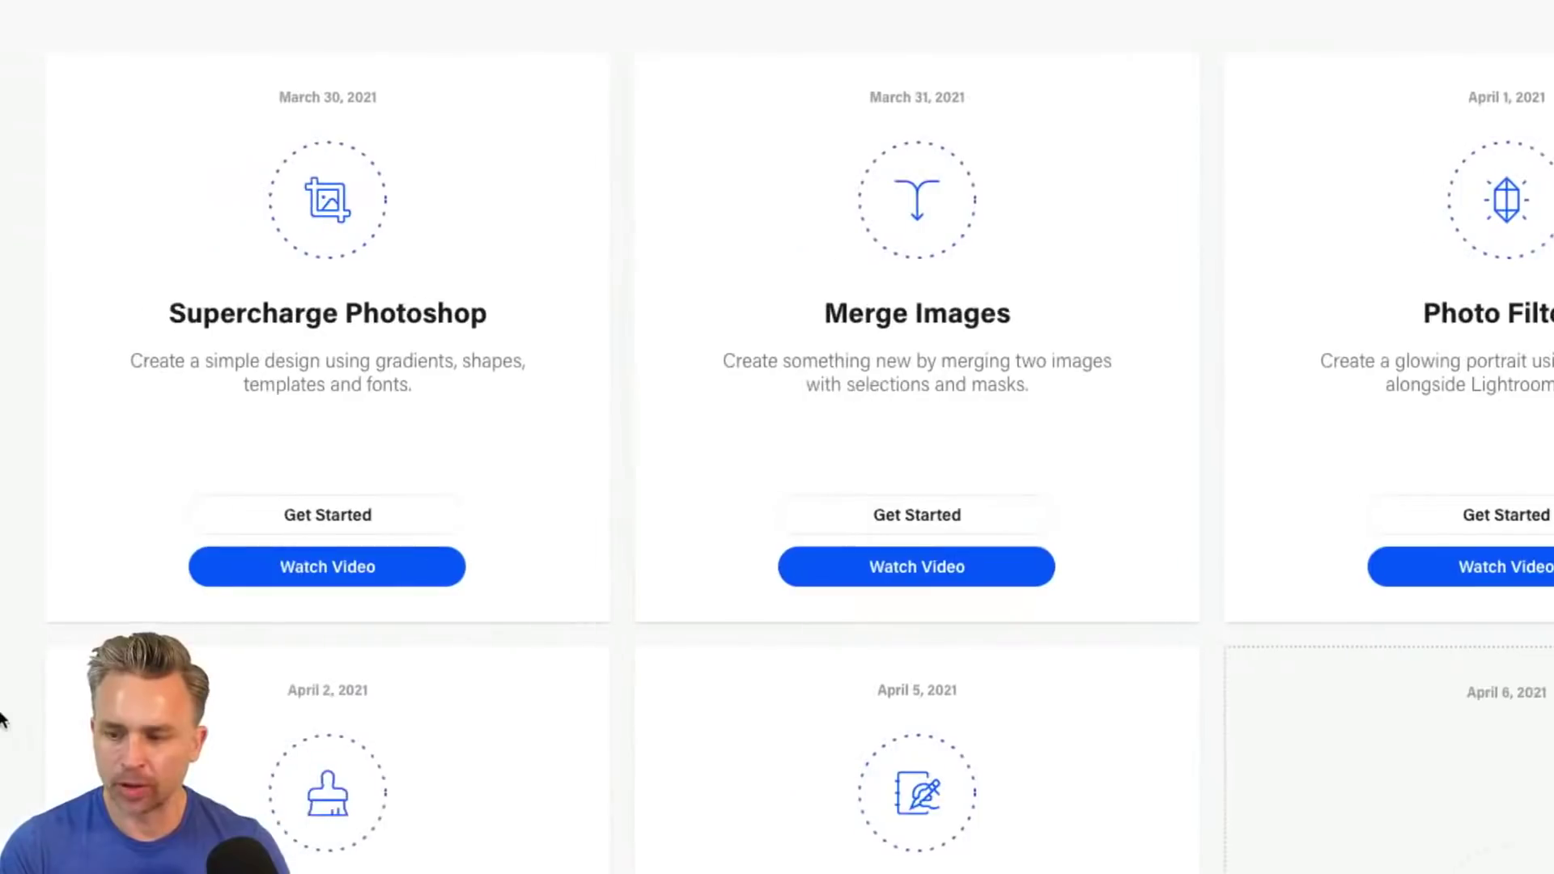
scroll(348, 408, down, 3)
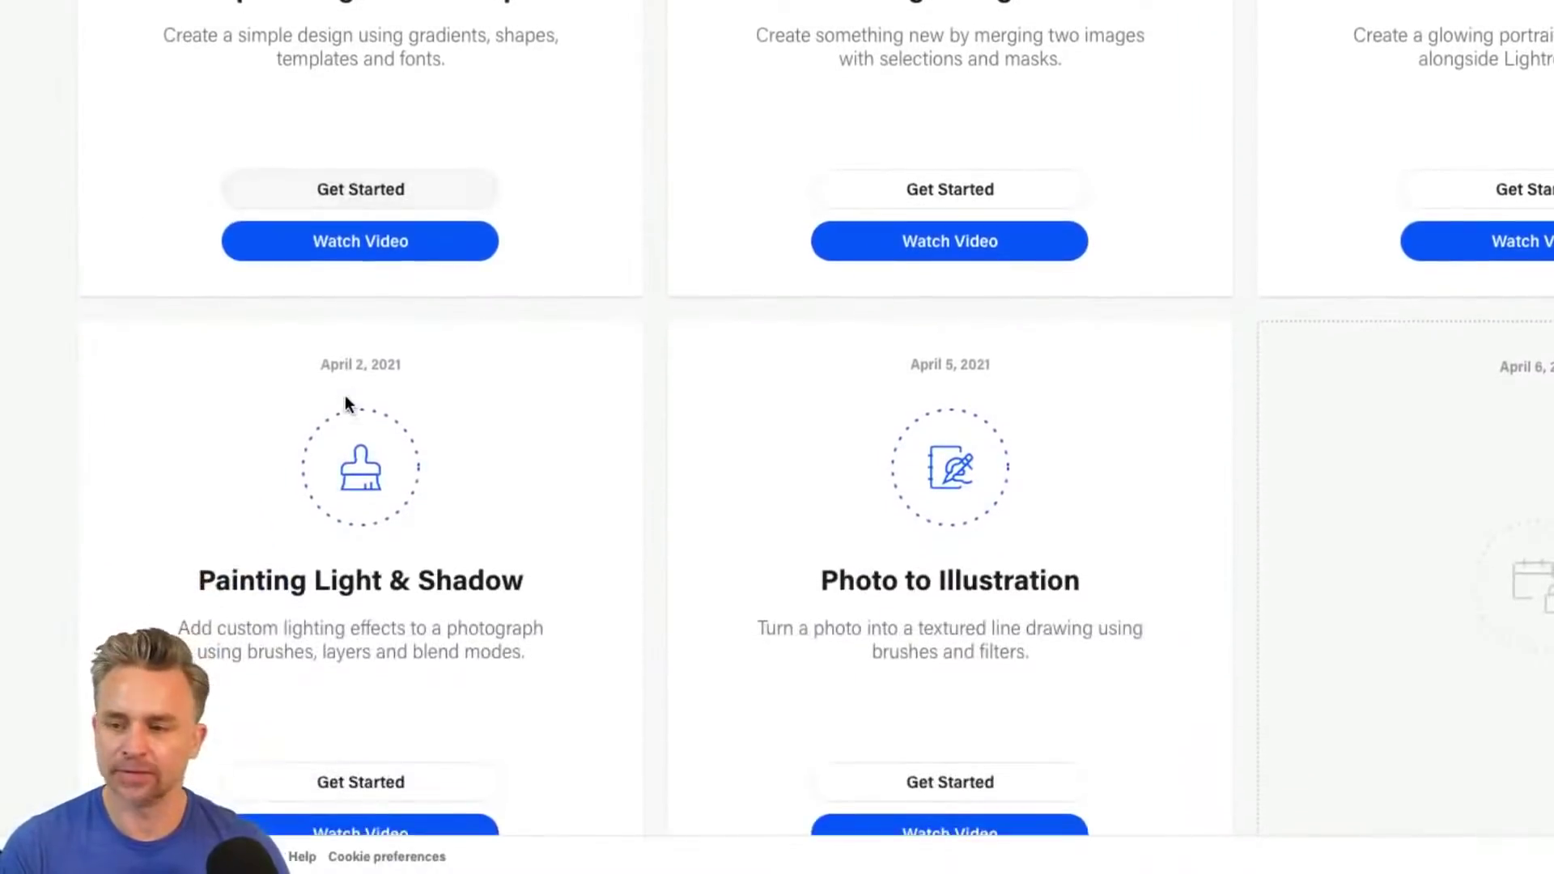
scroll(454, 451, down, 1)
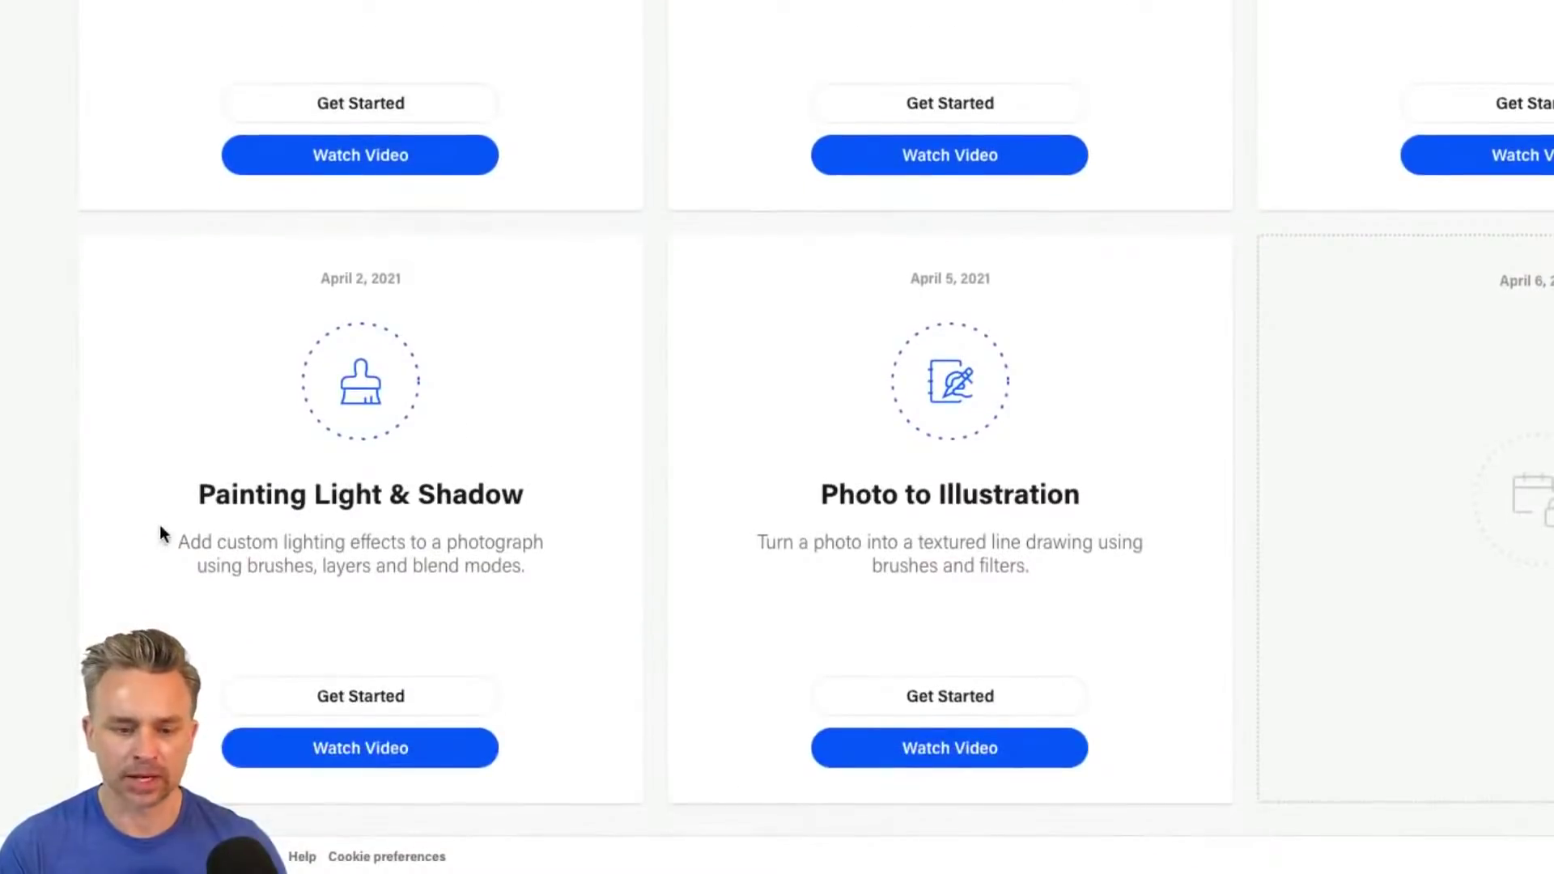
scroll(219, 583, down, 2)
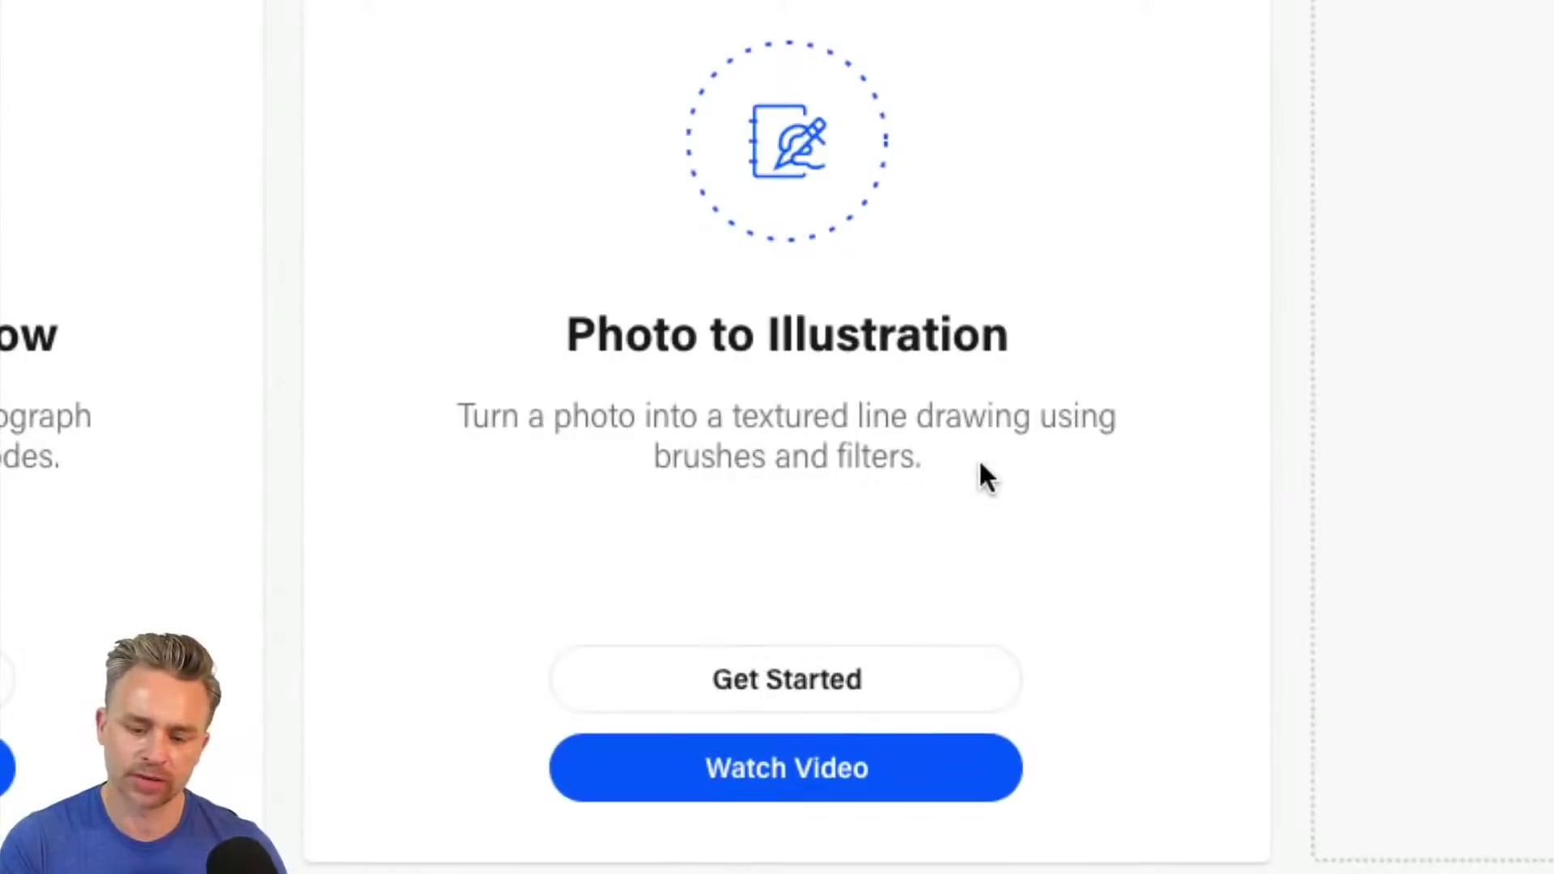
click(682, 767)
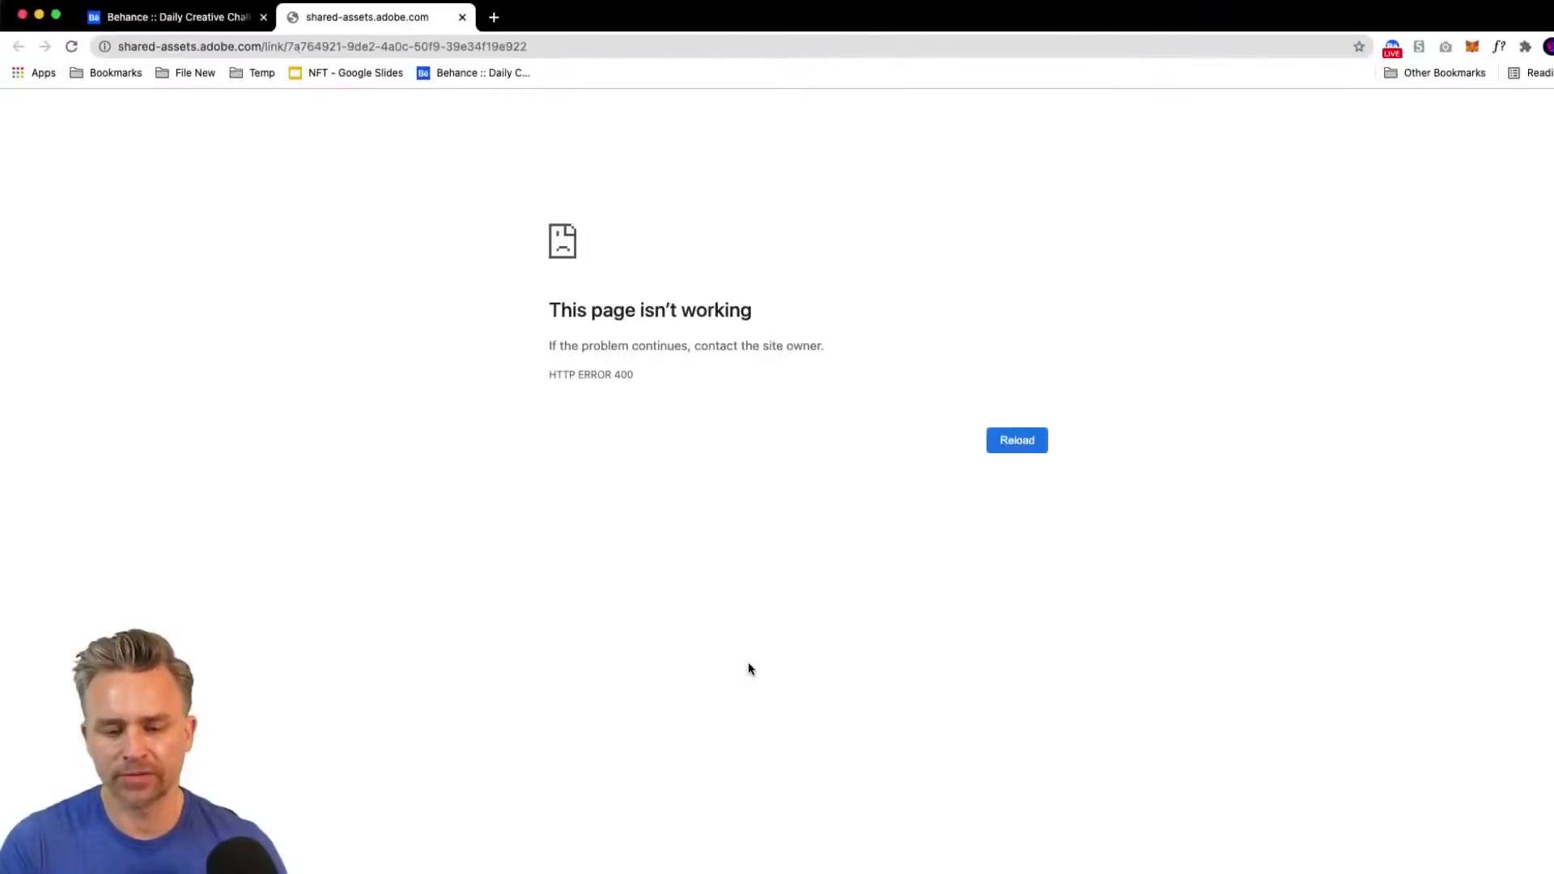
click(174, 24)
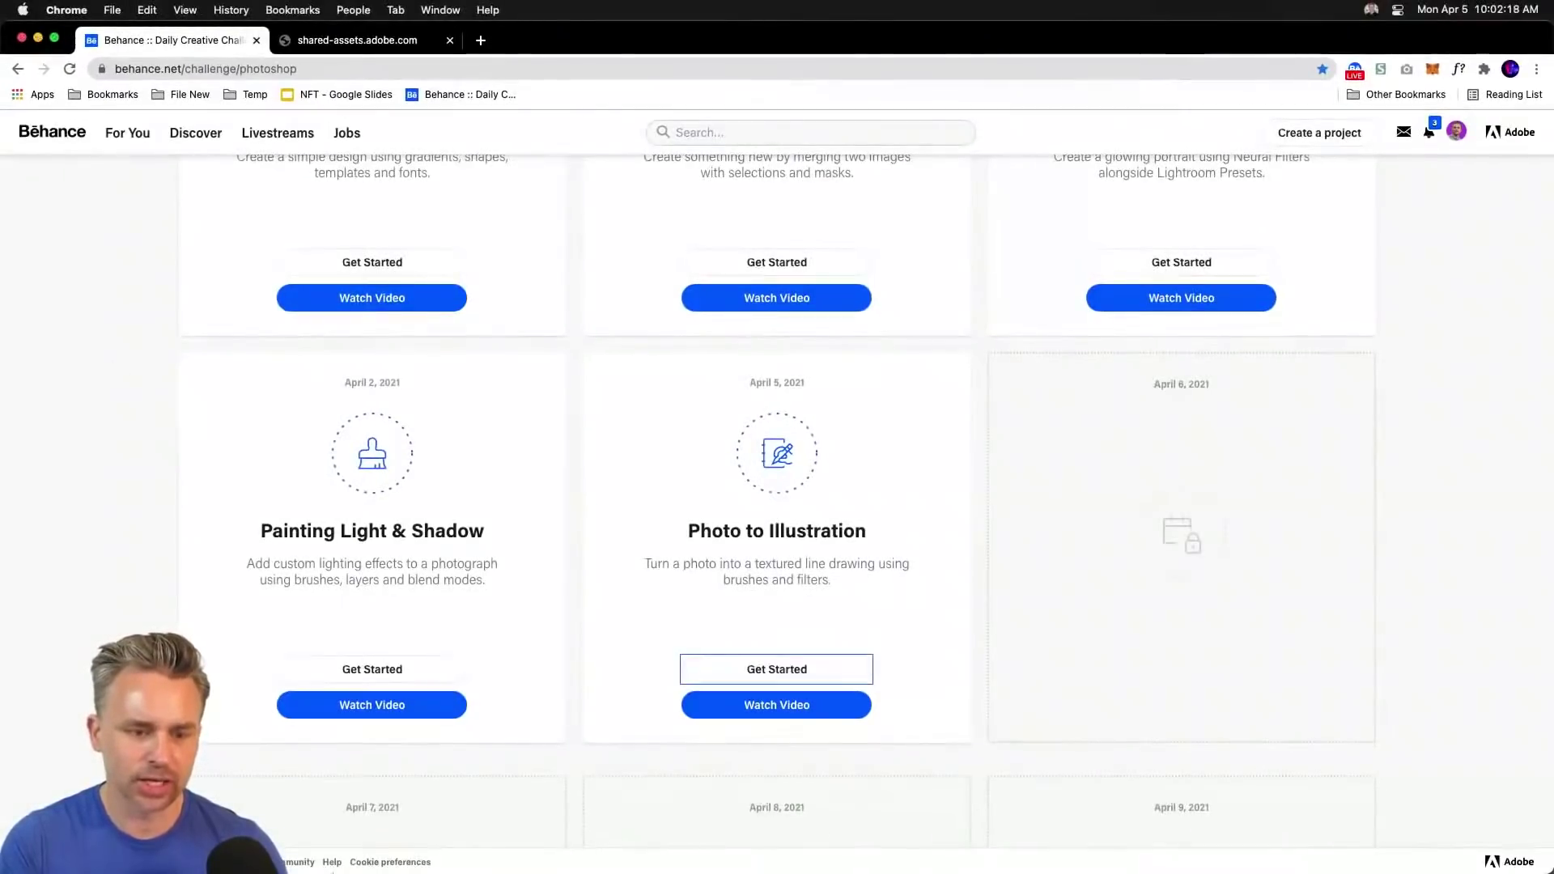
Switch to Photoshop and bring the PhotoIllustration.psd document in front of the Discord window.
mouse_move(296, 859)
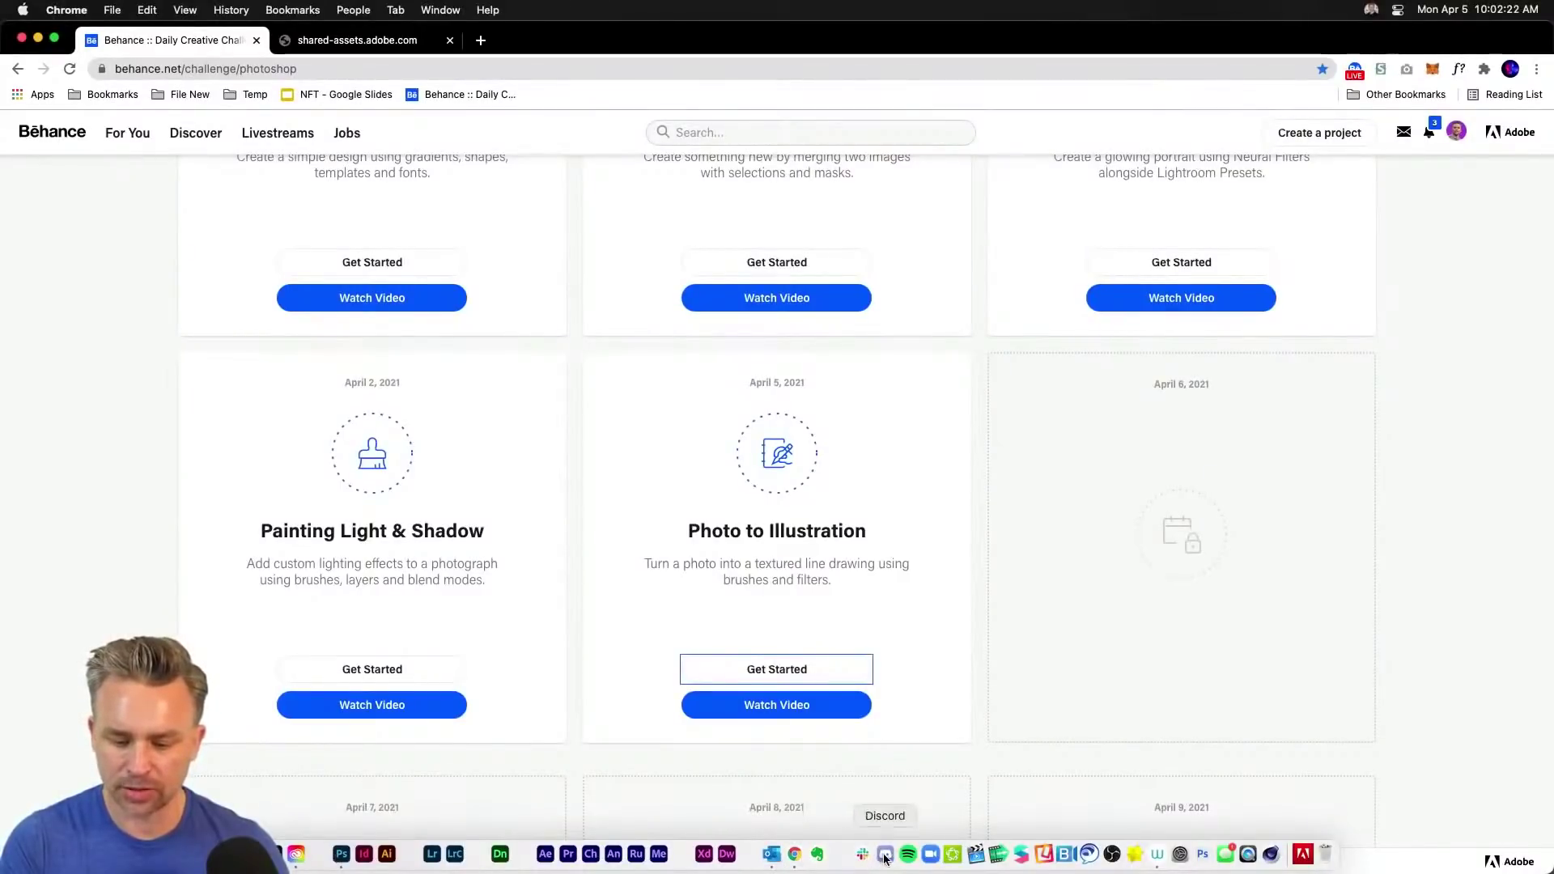
click(340, 854)
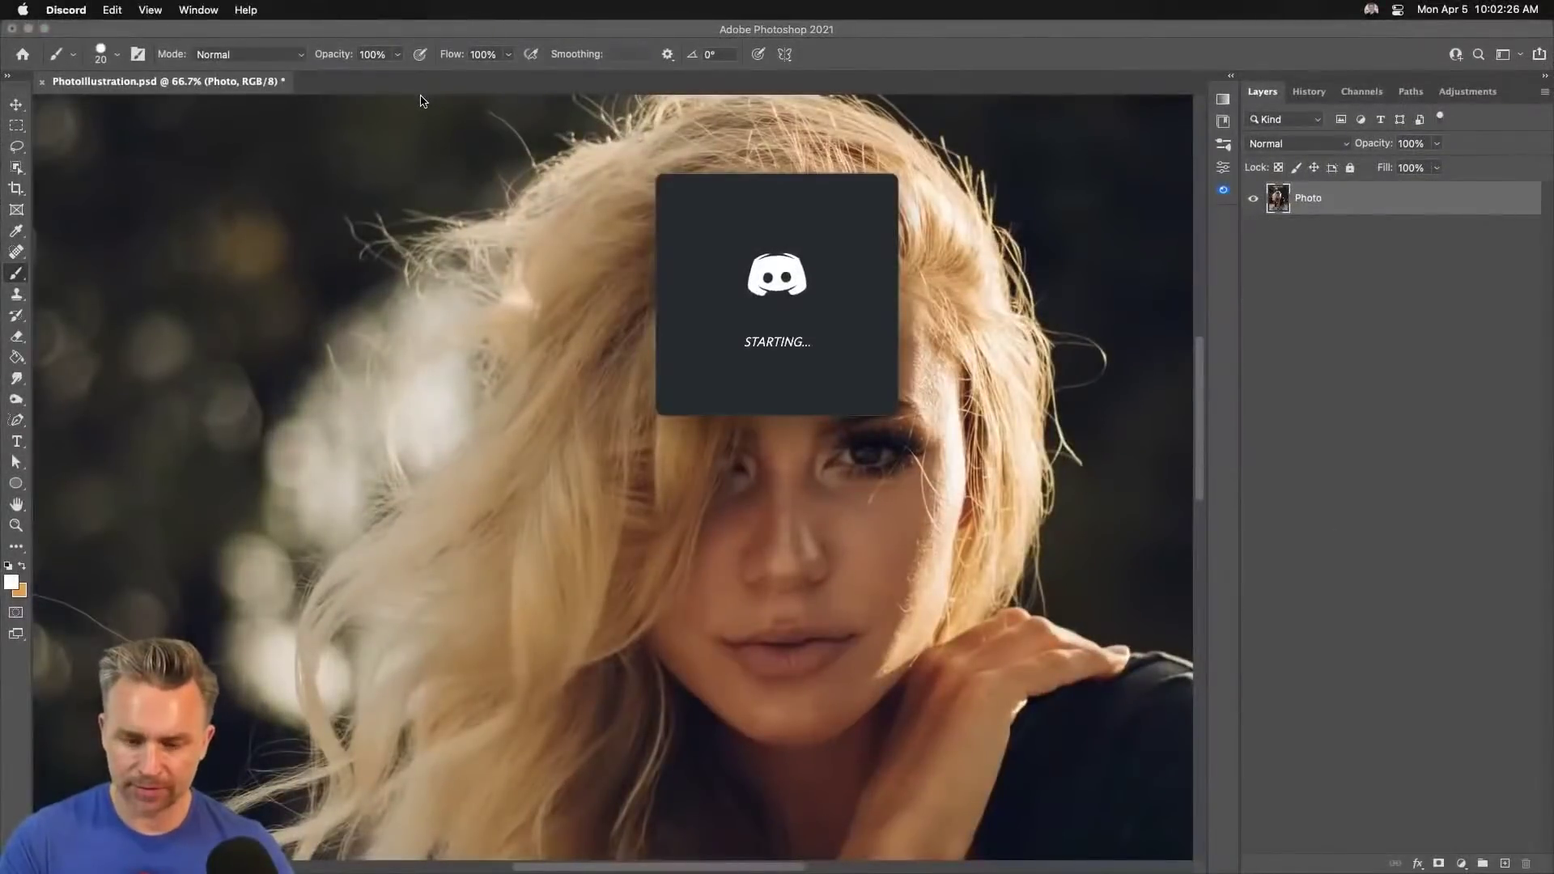
click(434, 143)
key(super+0)
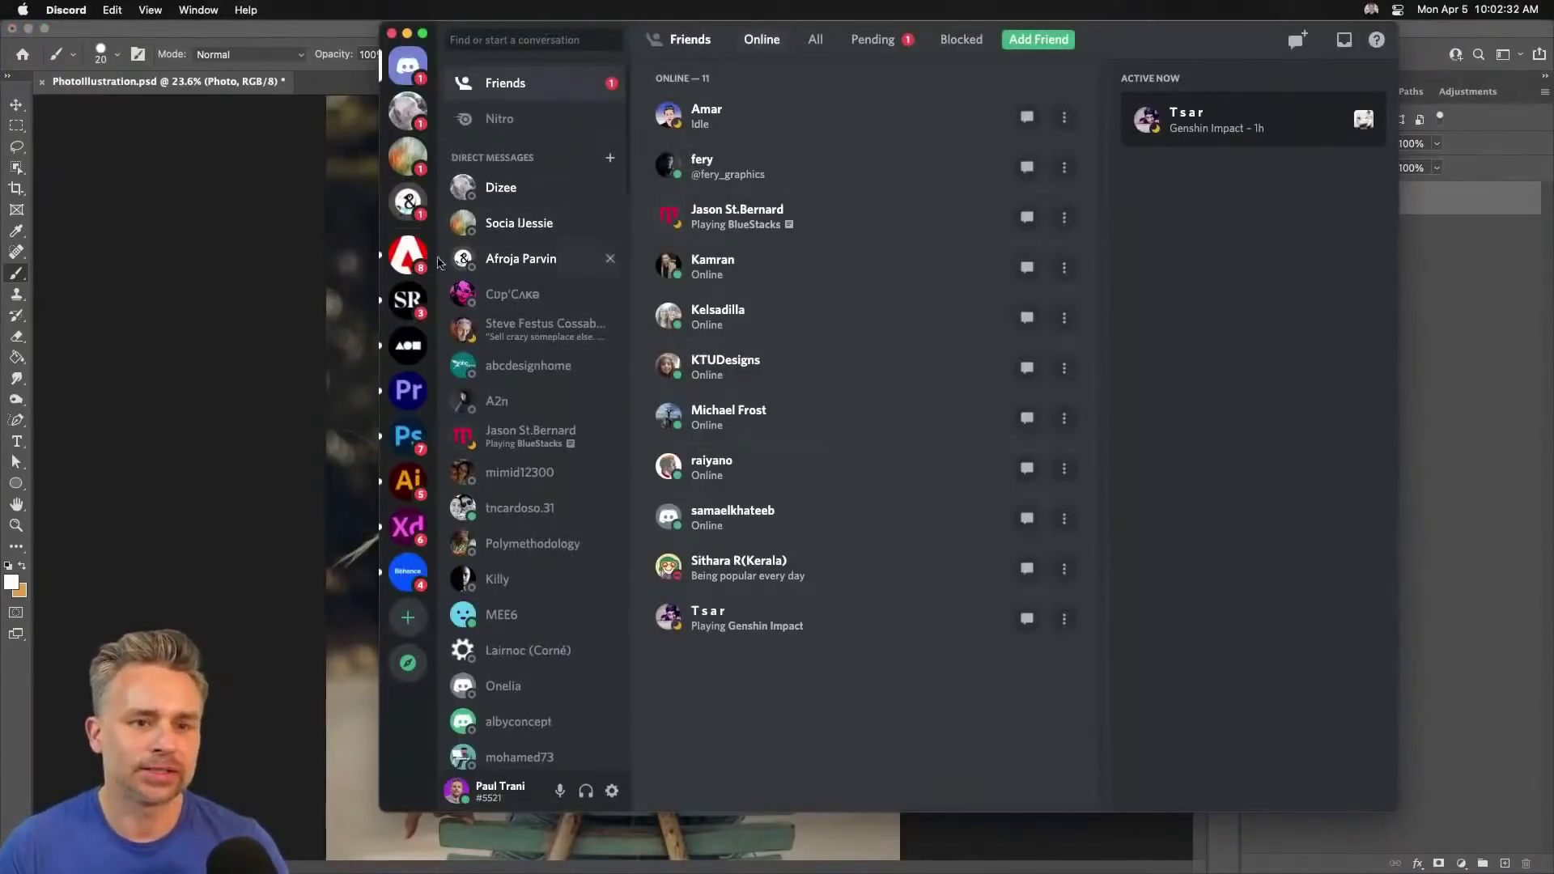
click(197, 266)
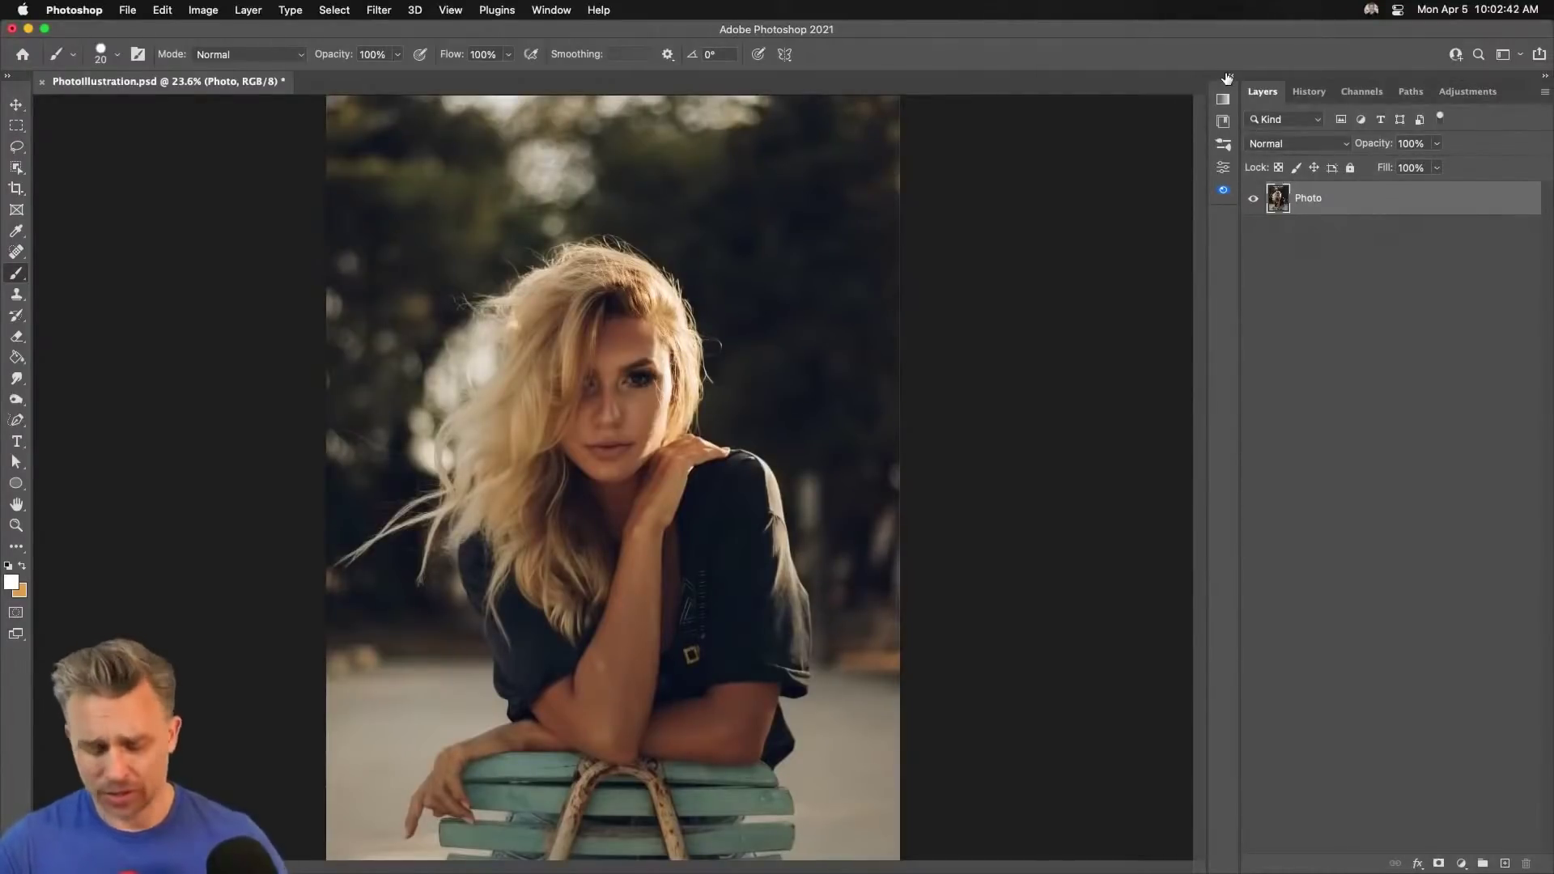
Duplicate the Photo layer and rename the lower of the two layers "backup".
key(super+equal)
key(super+equal)
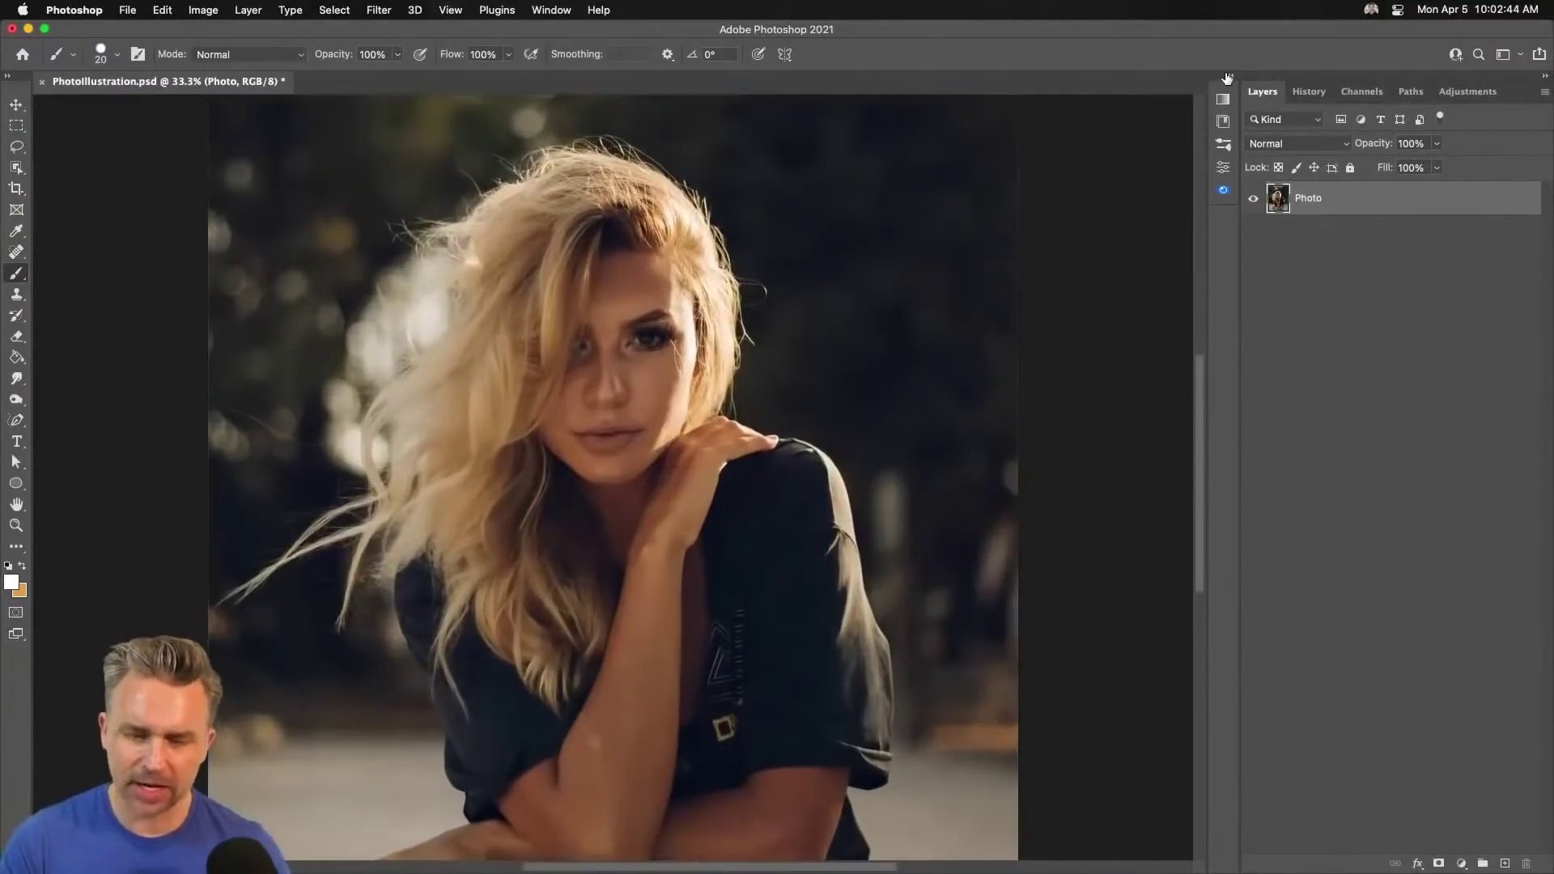
mouse_move(657, 447)
mouse_down()
mouse_move(688, 340)
mouse_move(671, 420)
mouse_move(650, 433)
mouse_move(617, 401)
mouse_up()
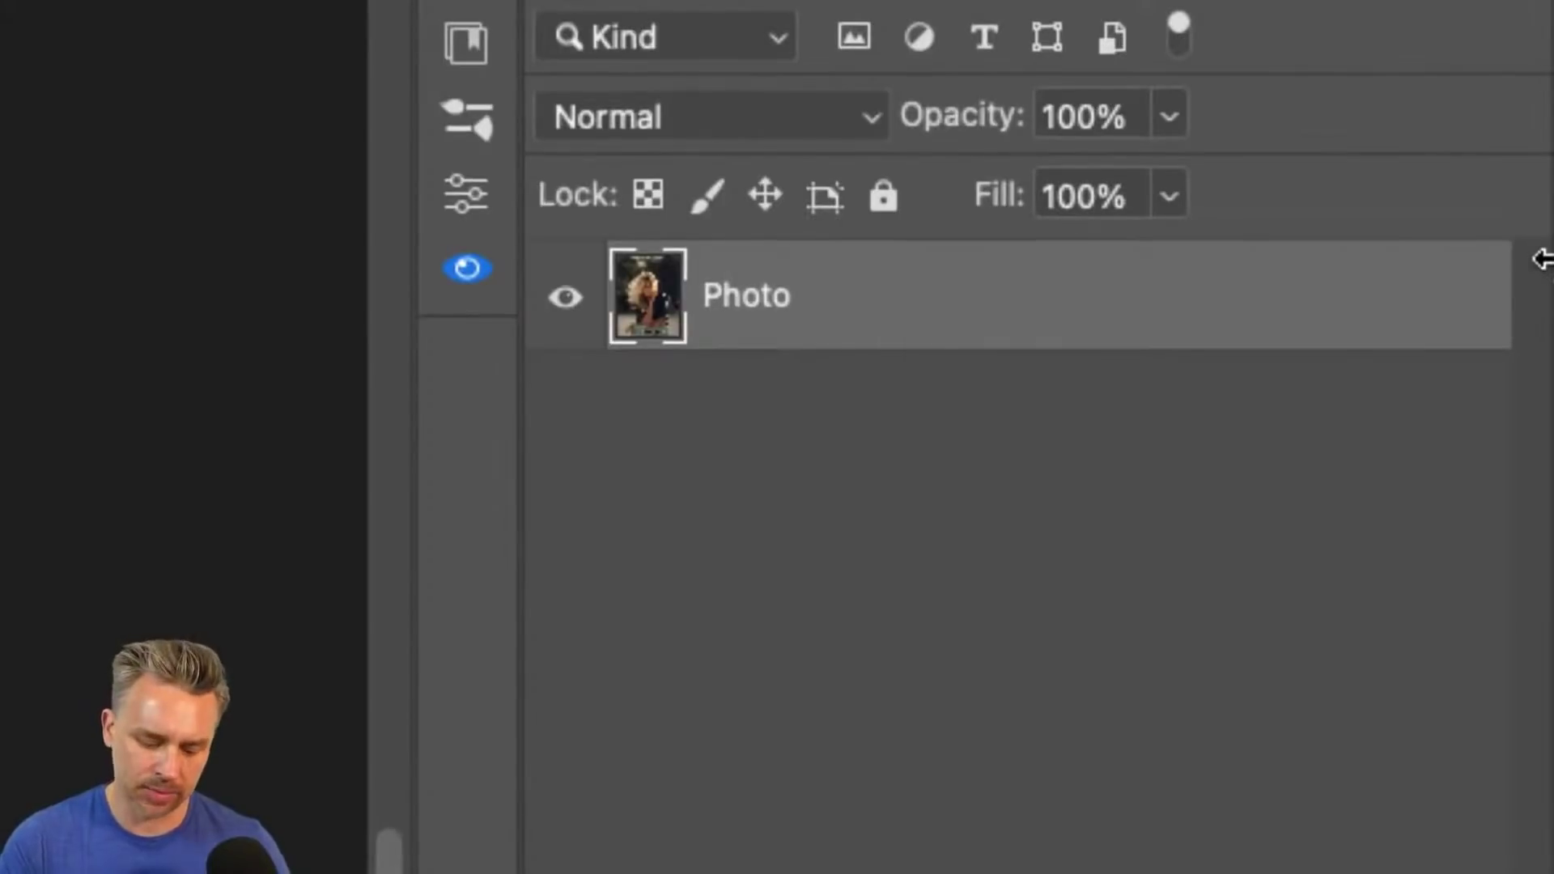
key(super+j)
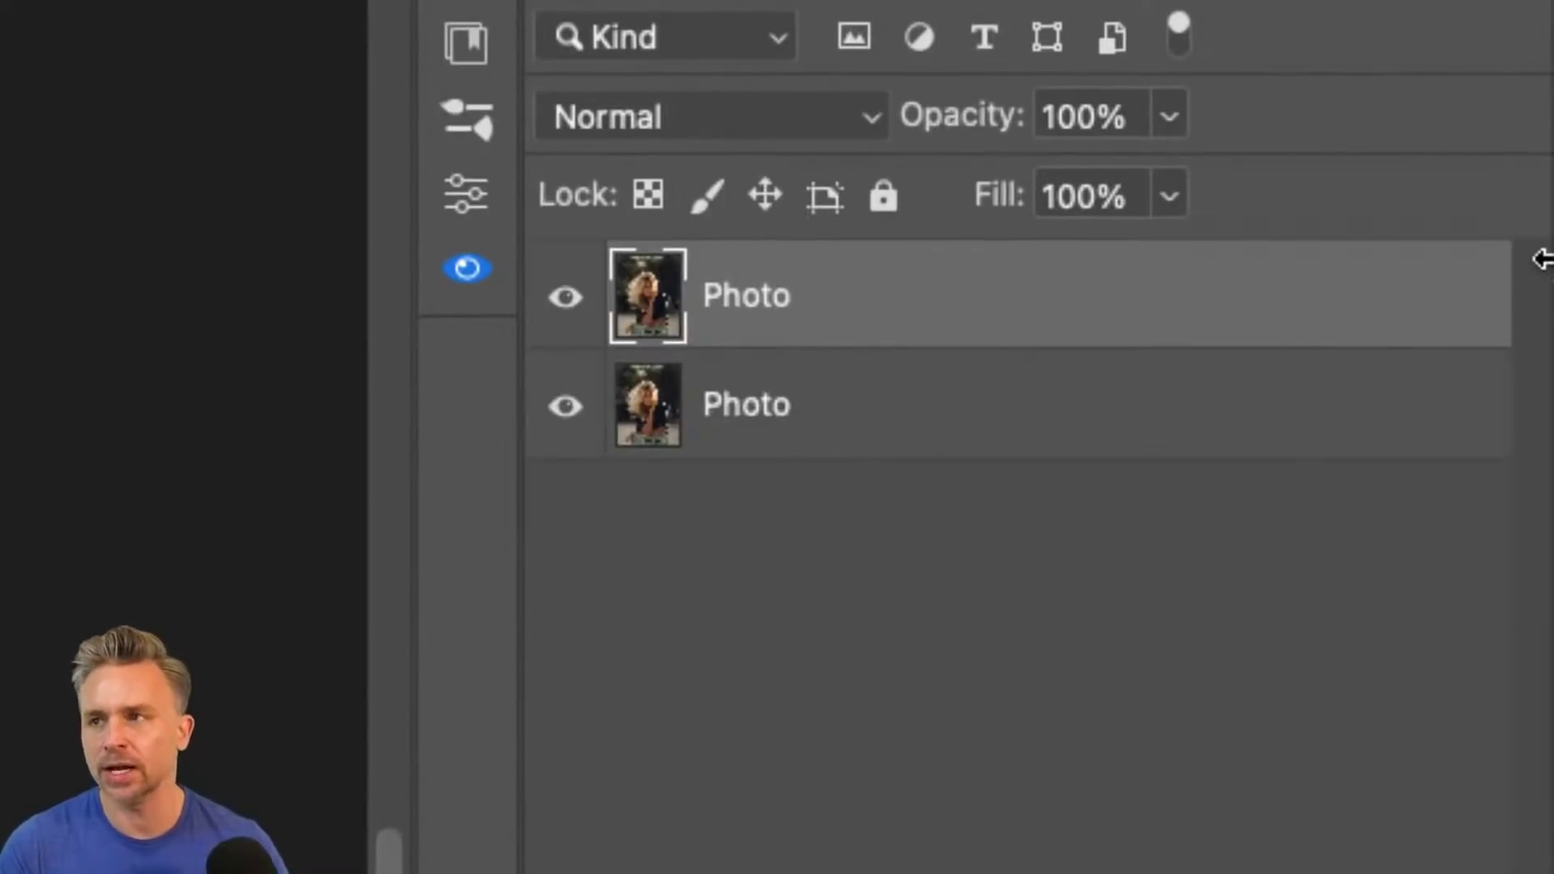
double_click(743, 402)
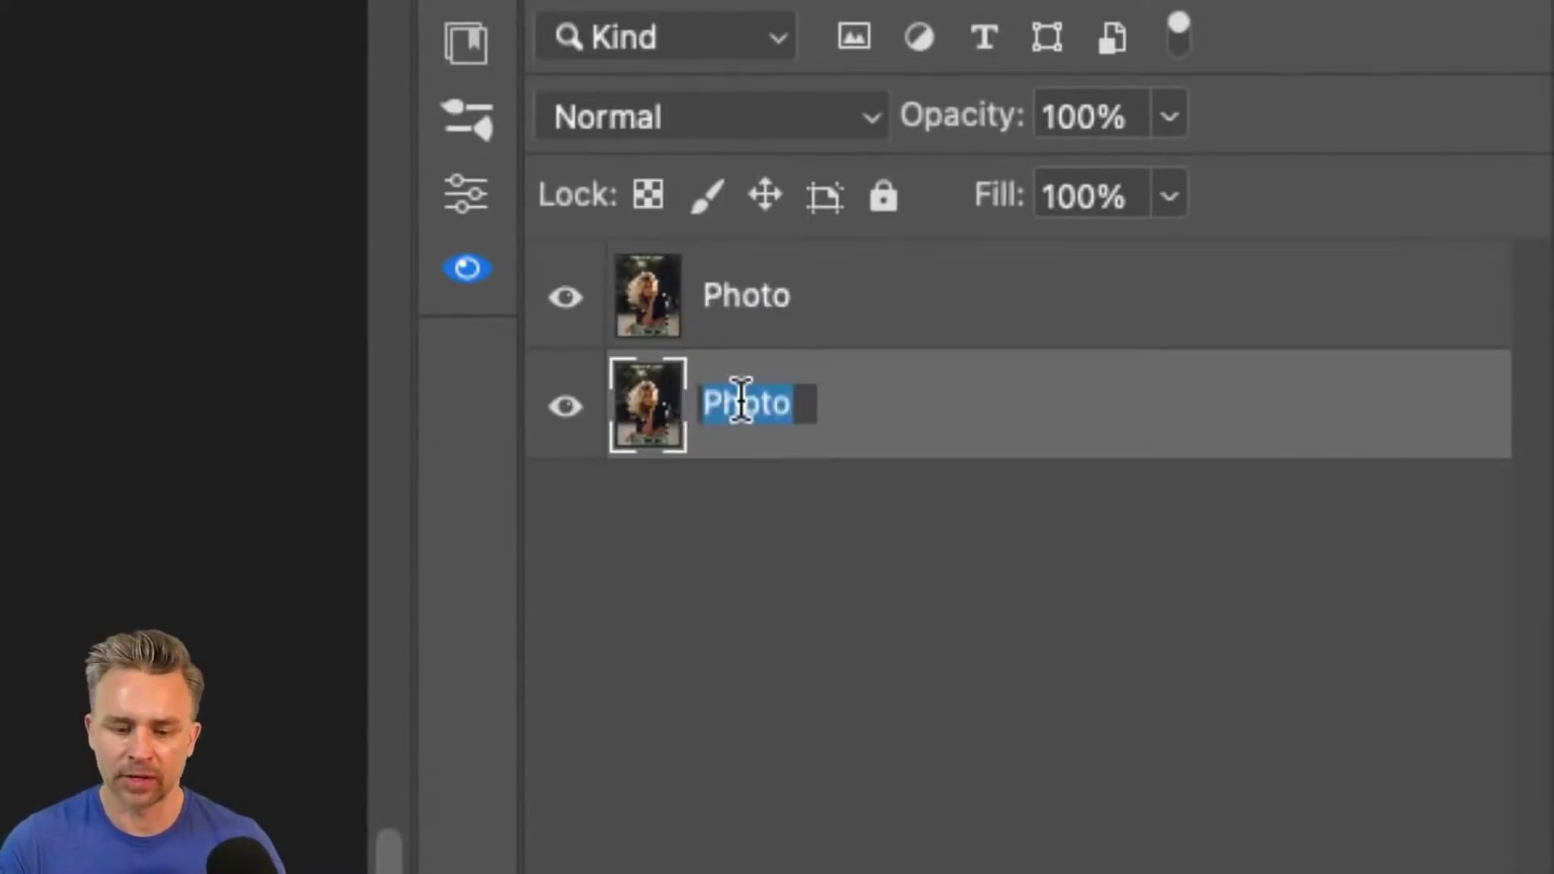
text(backup)
key(Return)
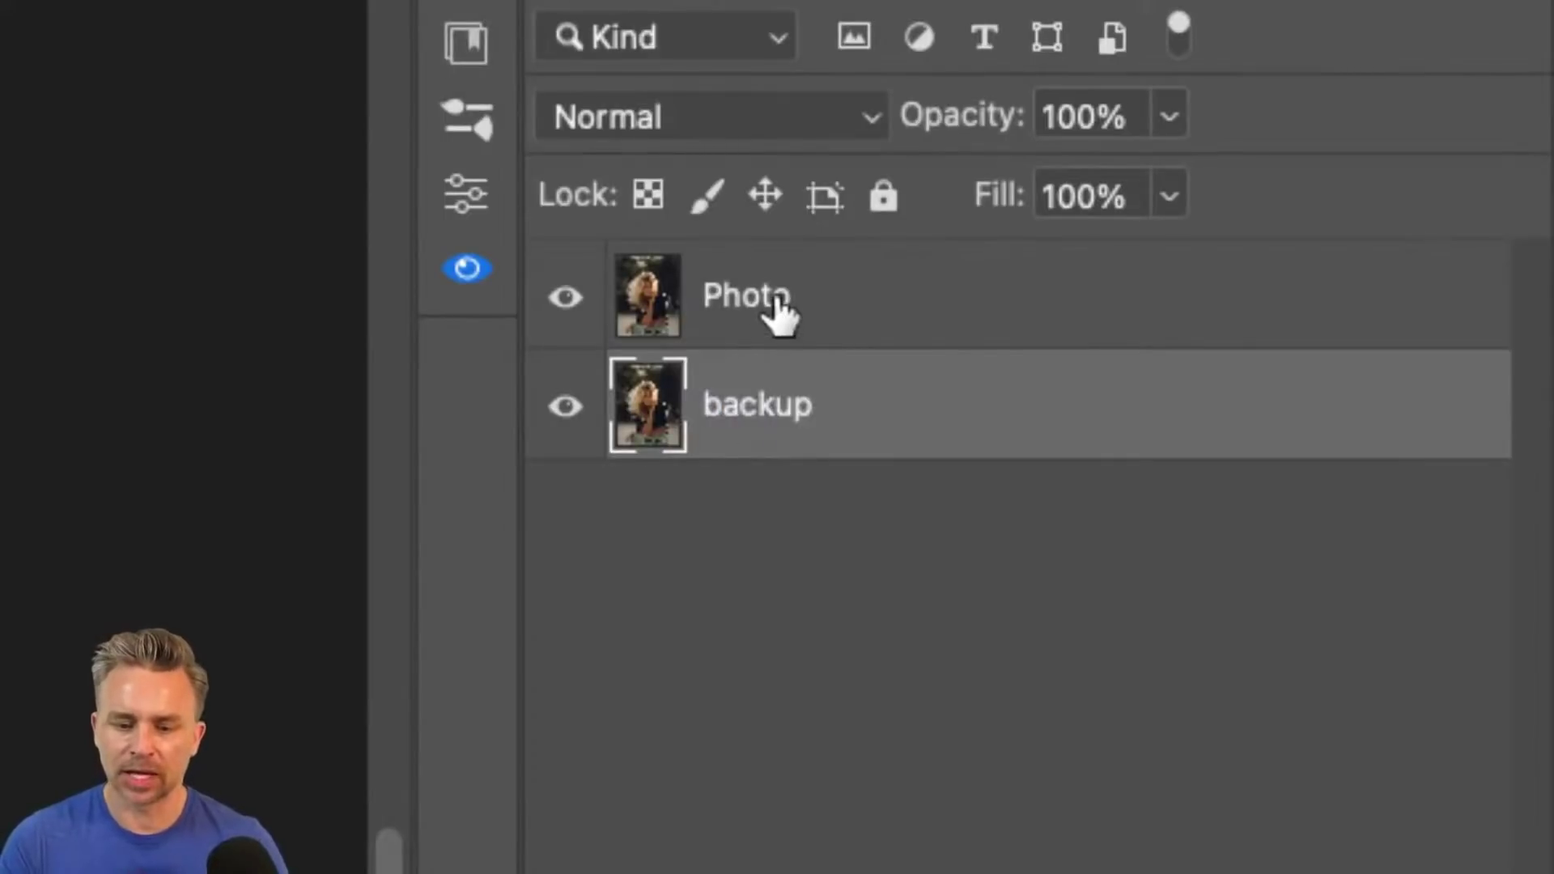
Convert the upper Photo layer to a smart object after comparing it with the backup layer.
click(773, 302)
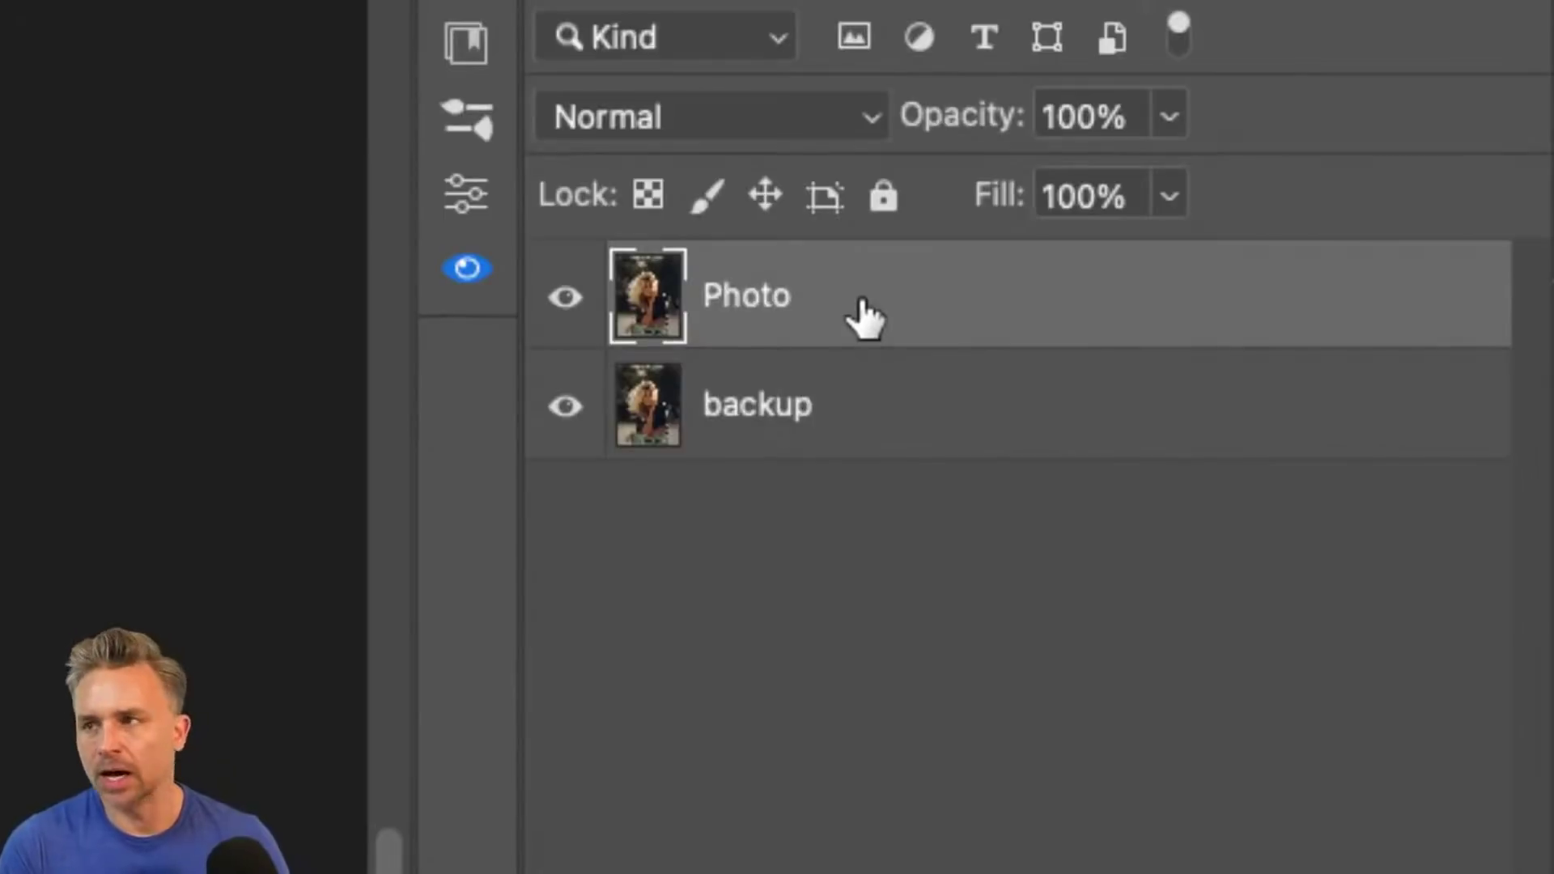
click(565, 297)
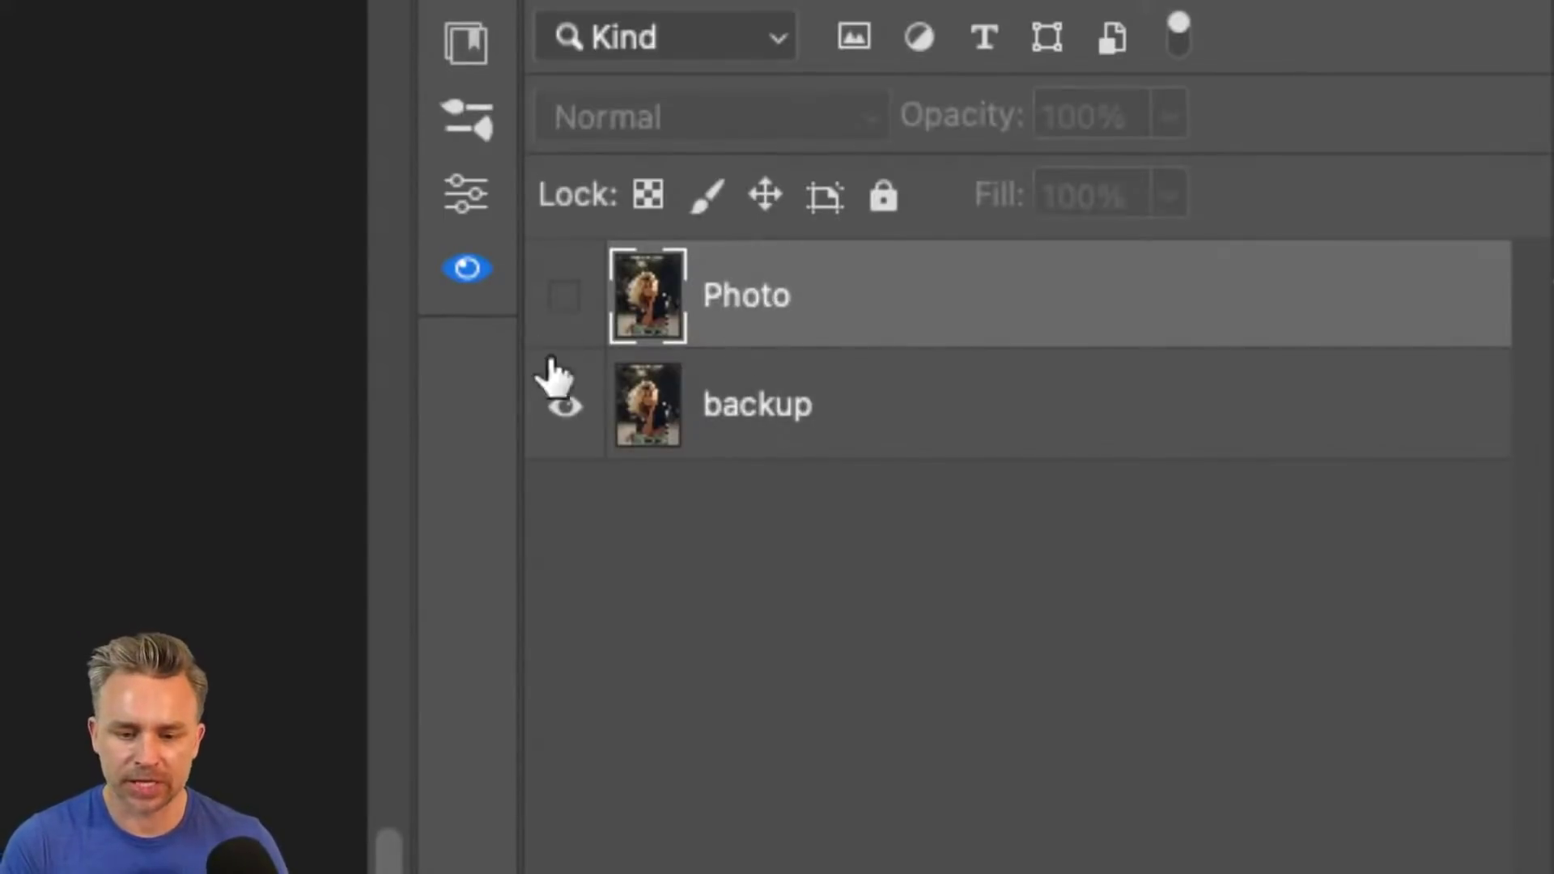
click(557, 297)
right_click(923, 295)
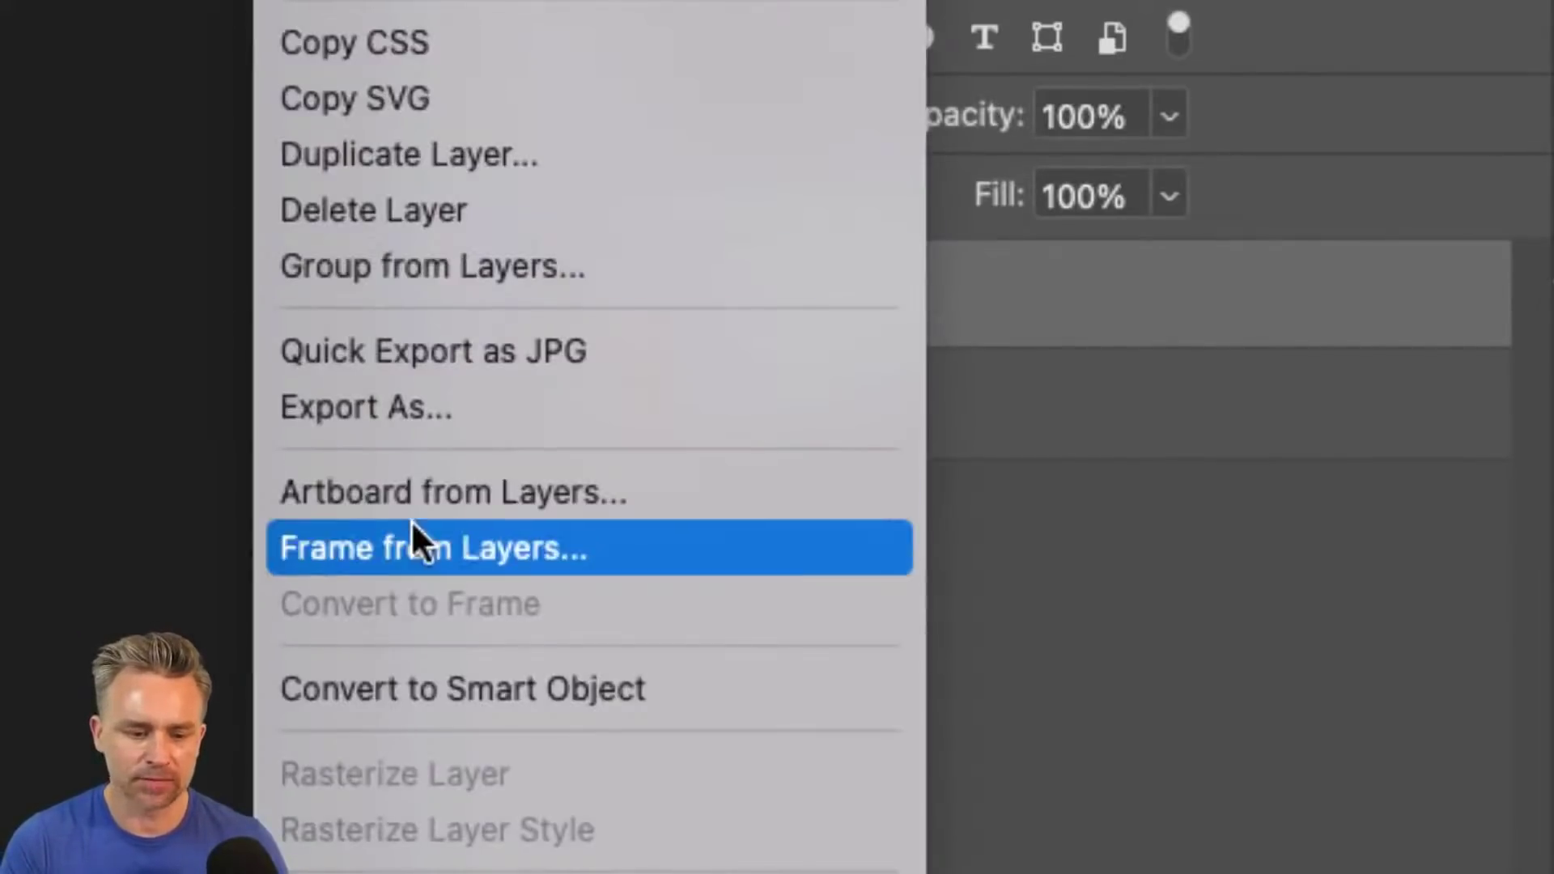
click(673, 695)
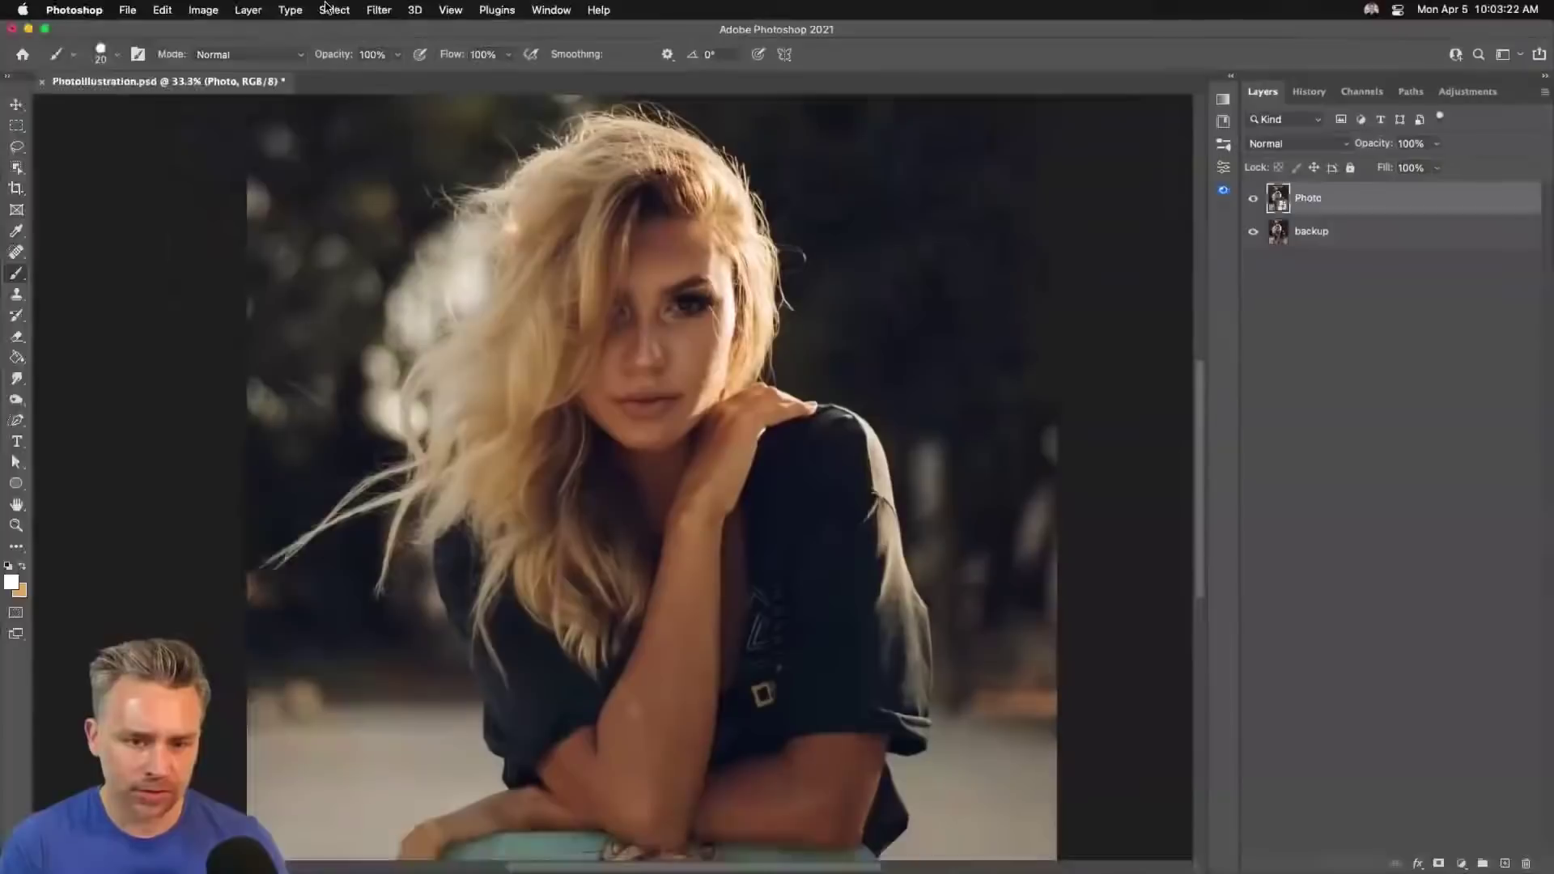
click(326, 7)
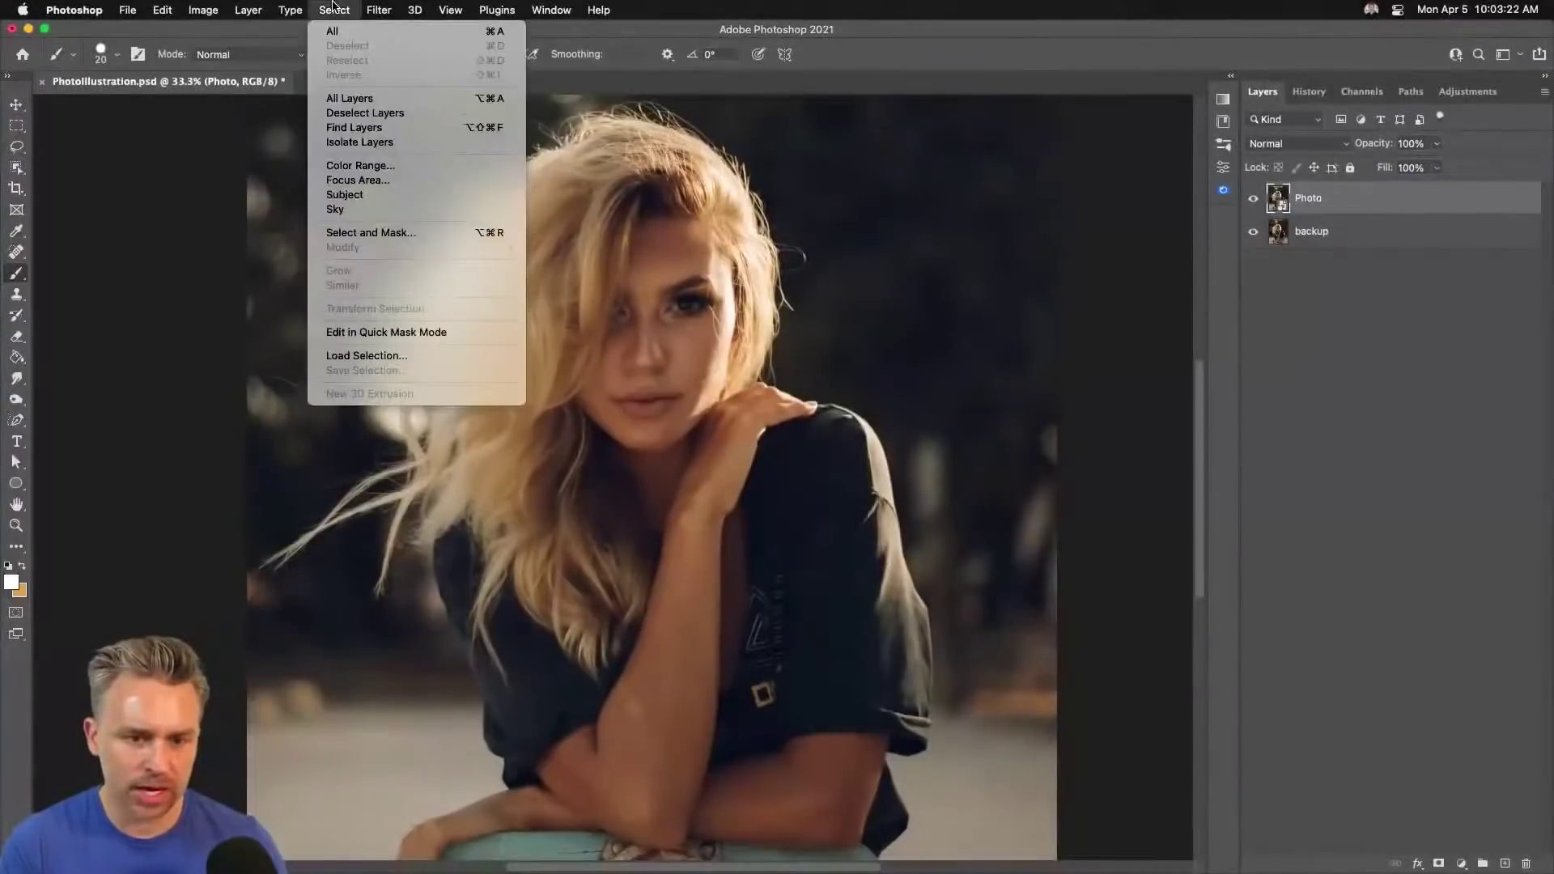
mouse_move(379, 8)
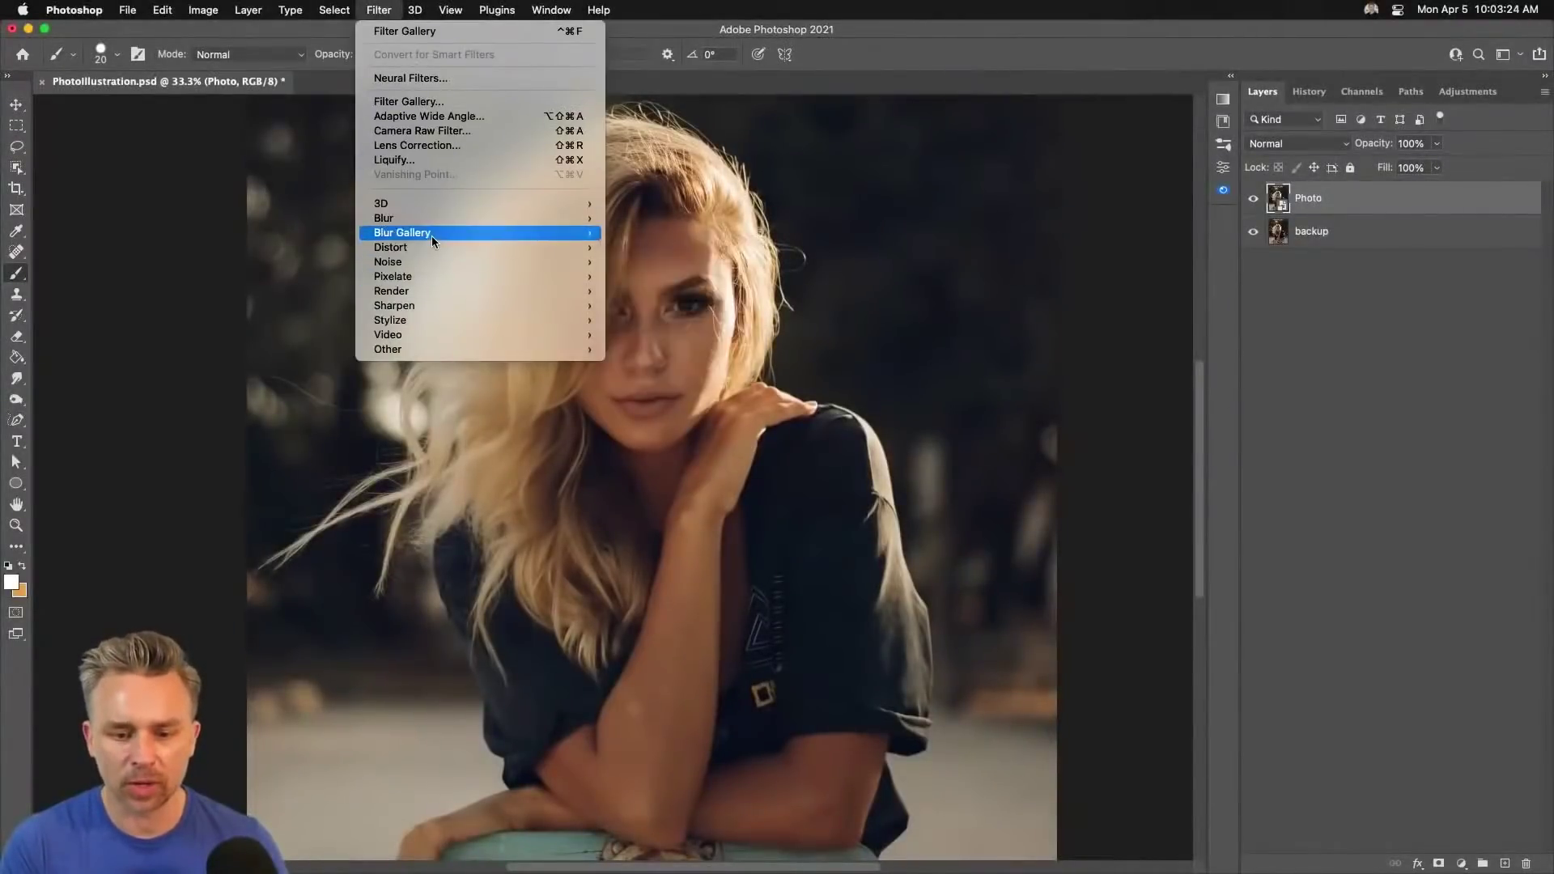
mouse_move(434, 276)
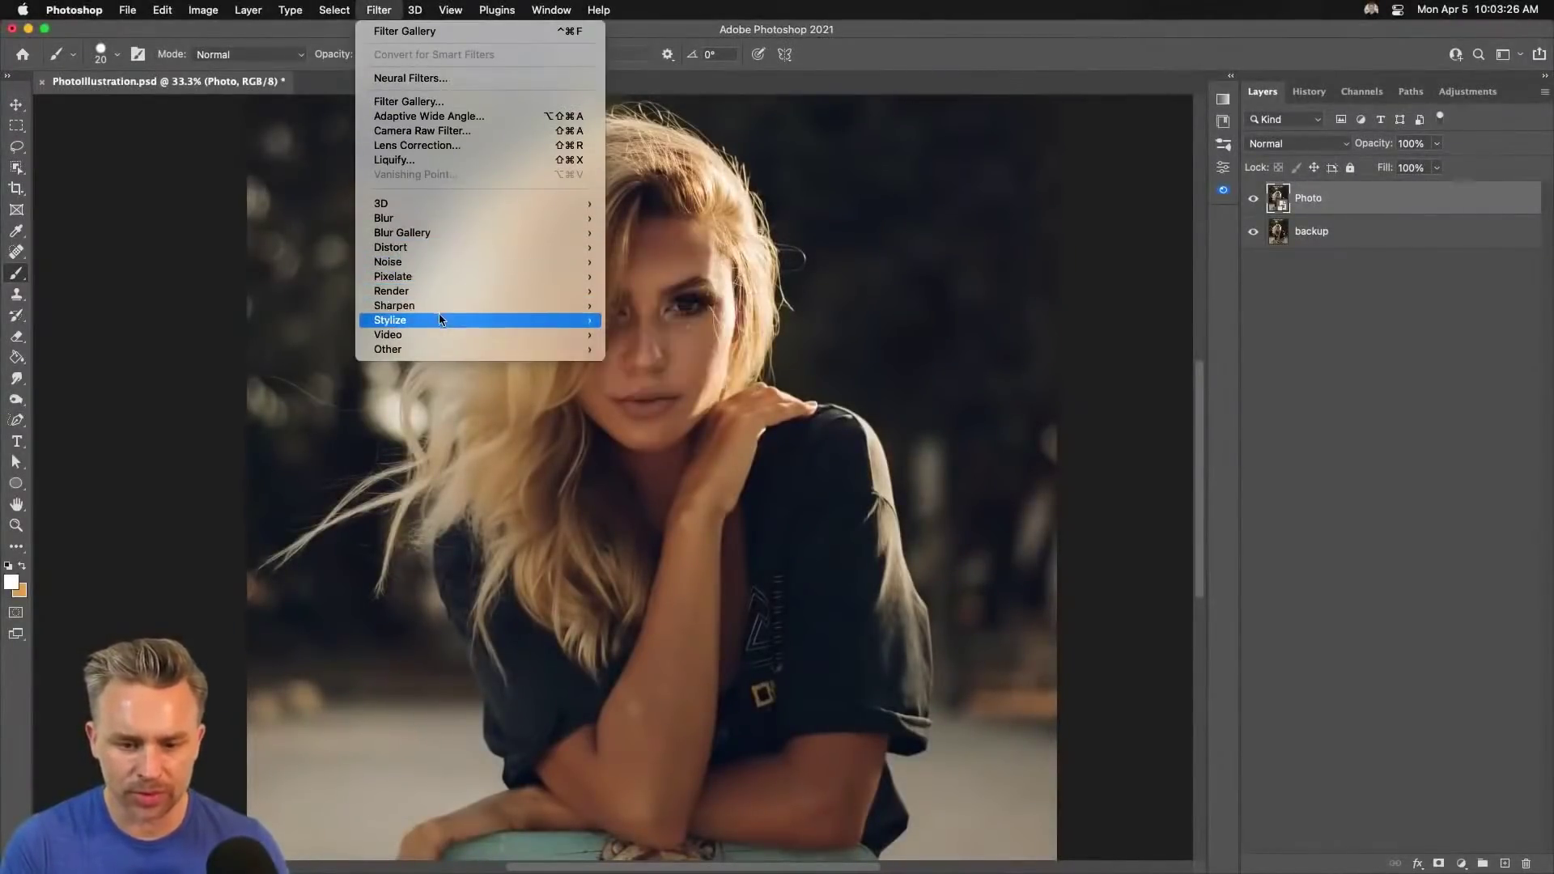
mouse_move(442, 340)
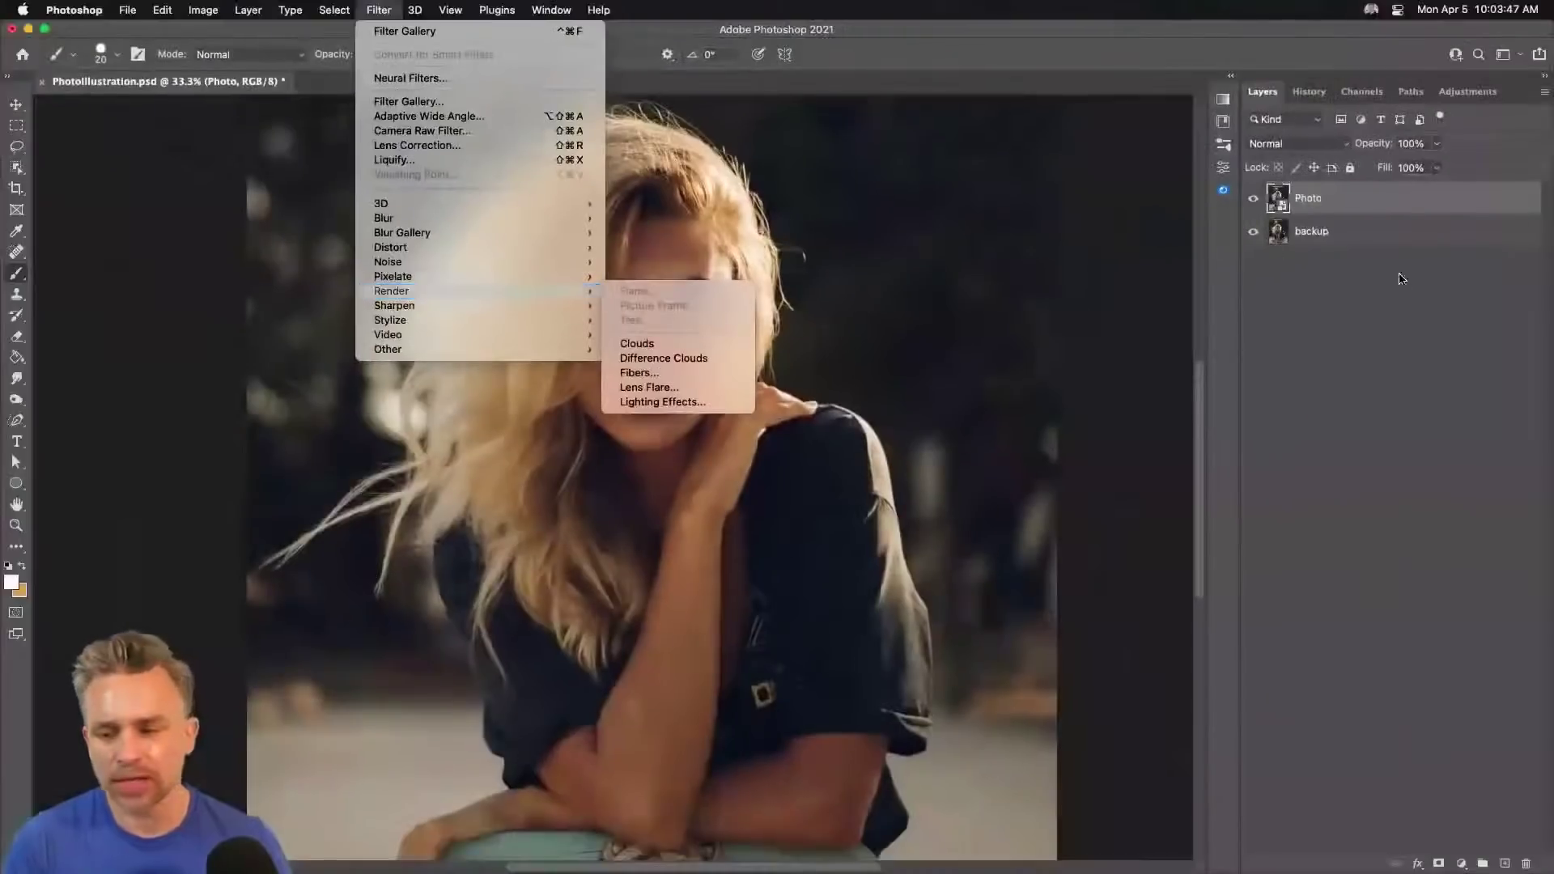
click(1342, 208)
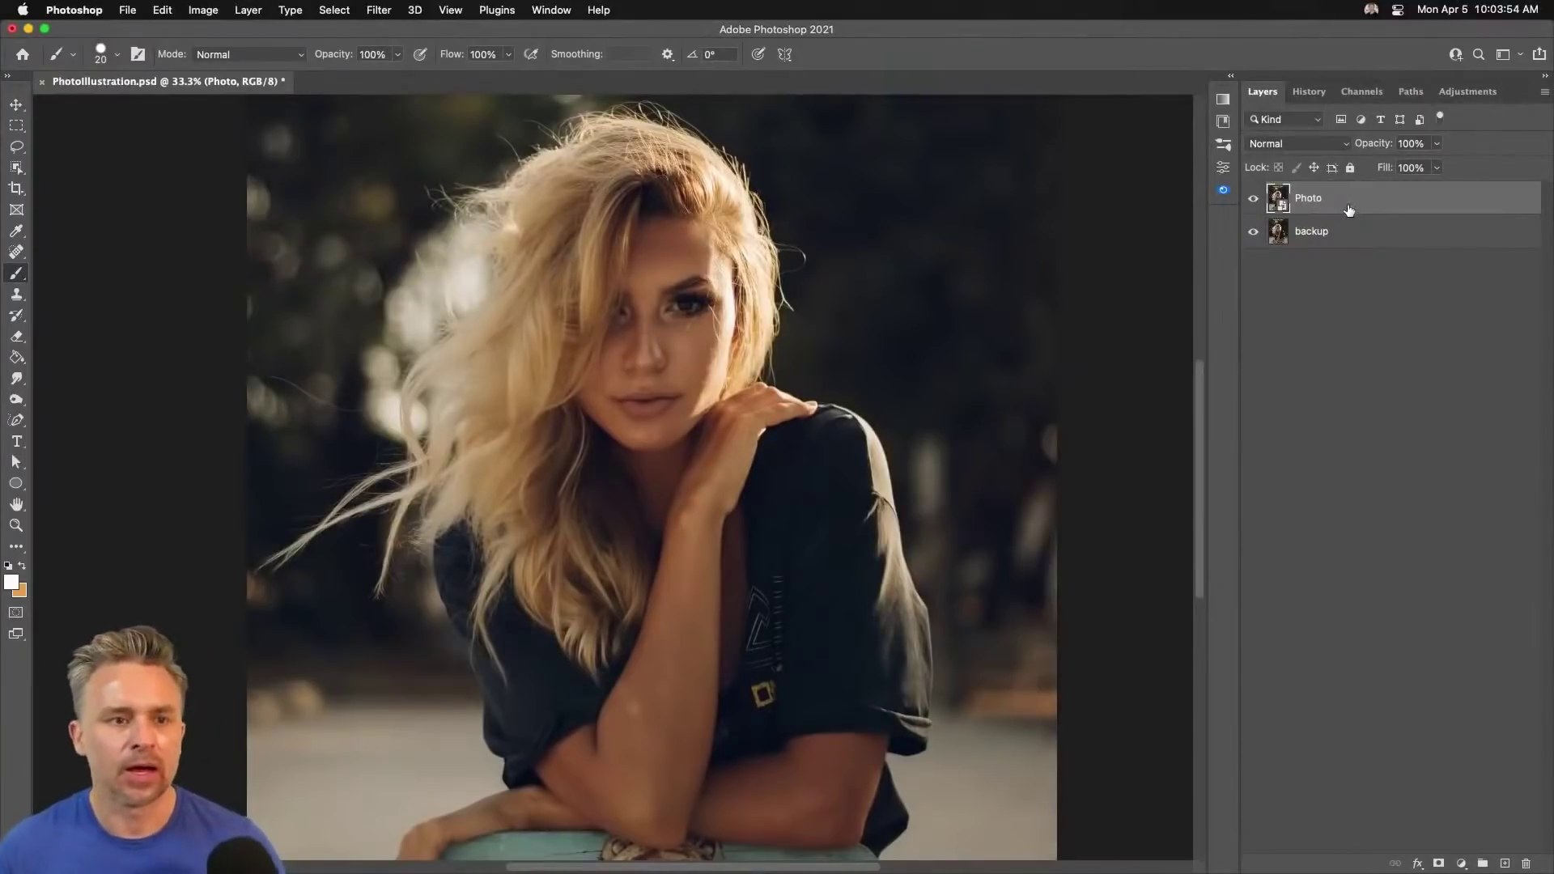
Open the Filter Gallery for the Photo layer and preview the Artistic filter Colored Pencil on the portrait.
click(372, 9)
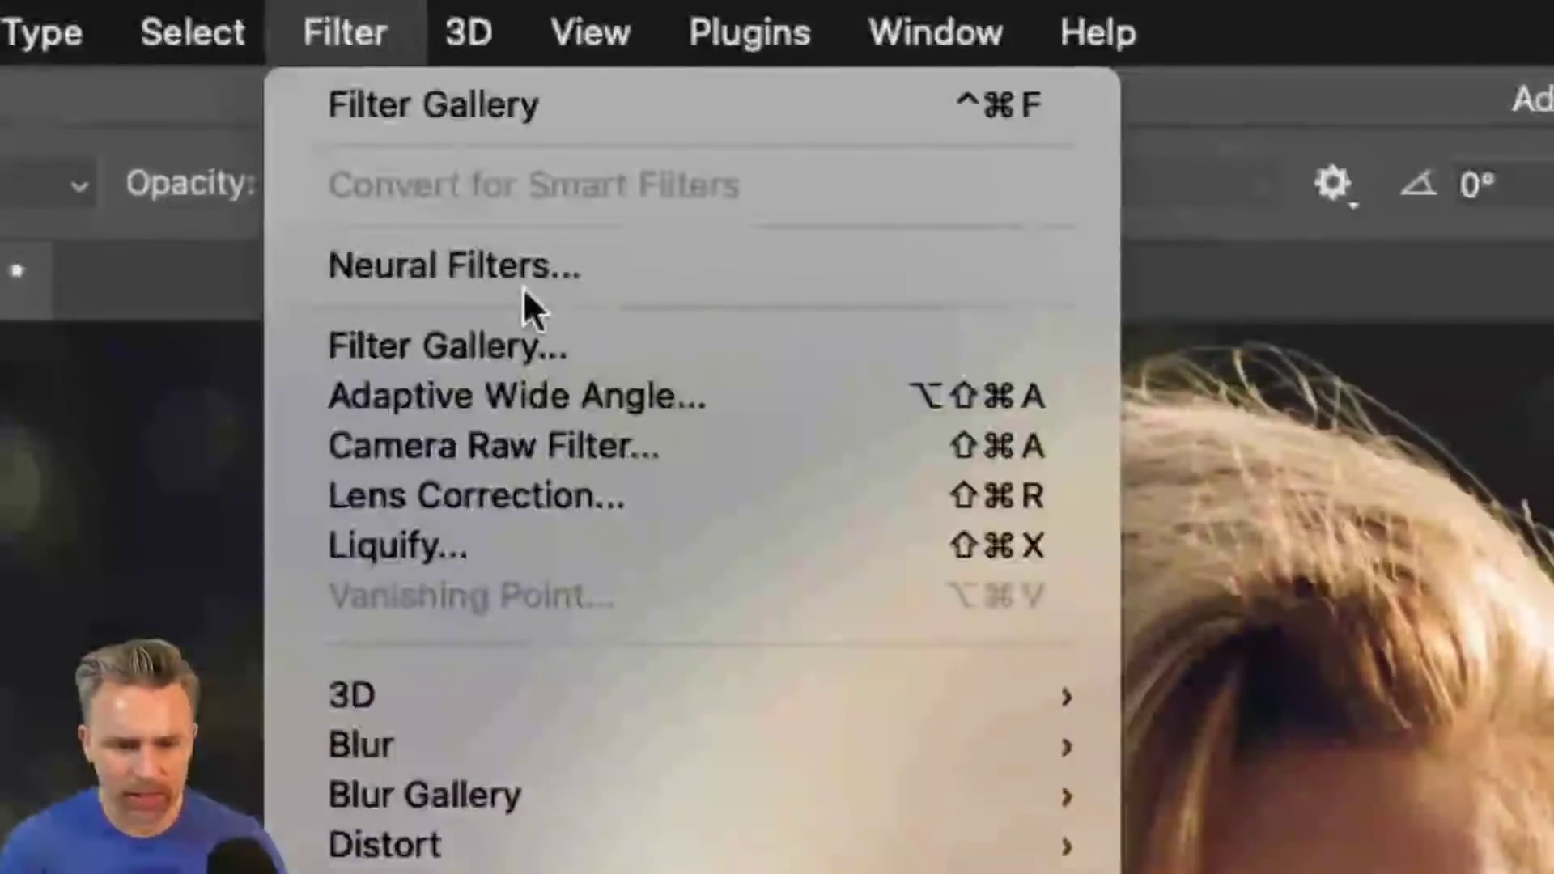
click(631, 346)
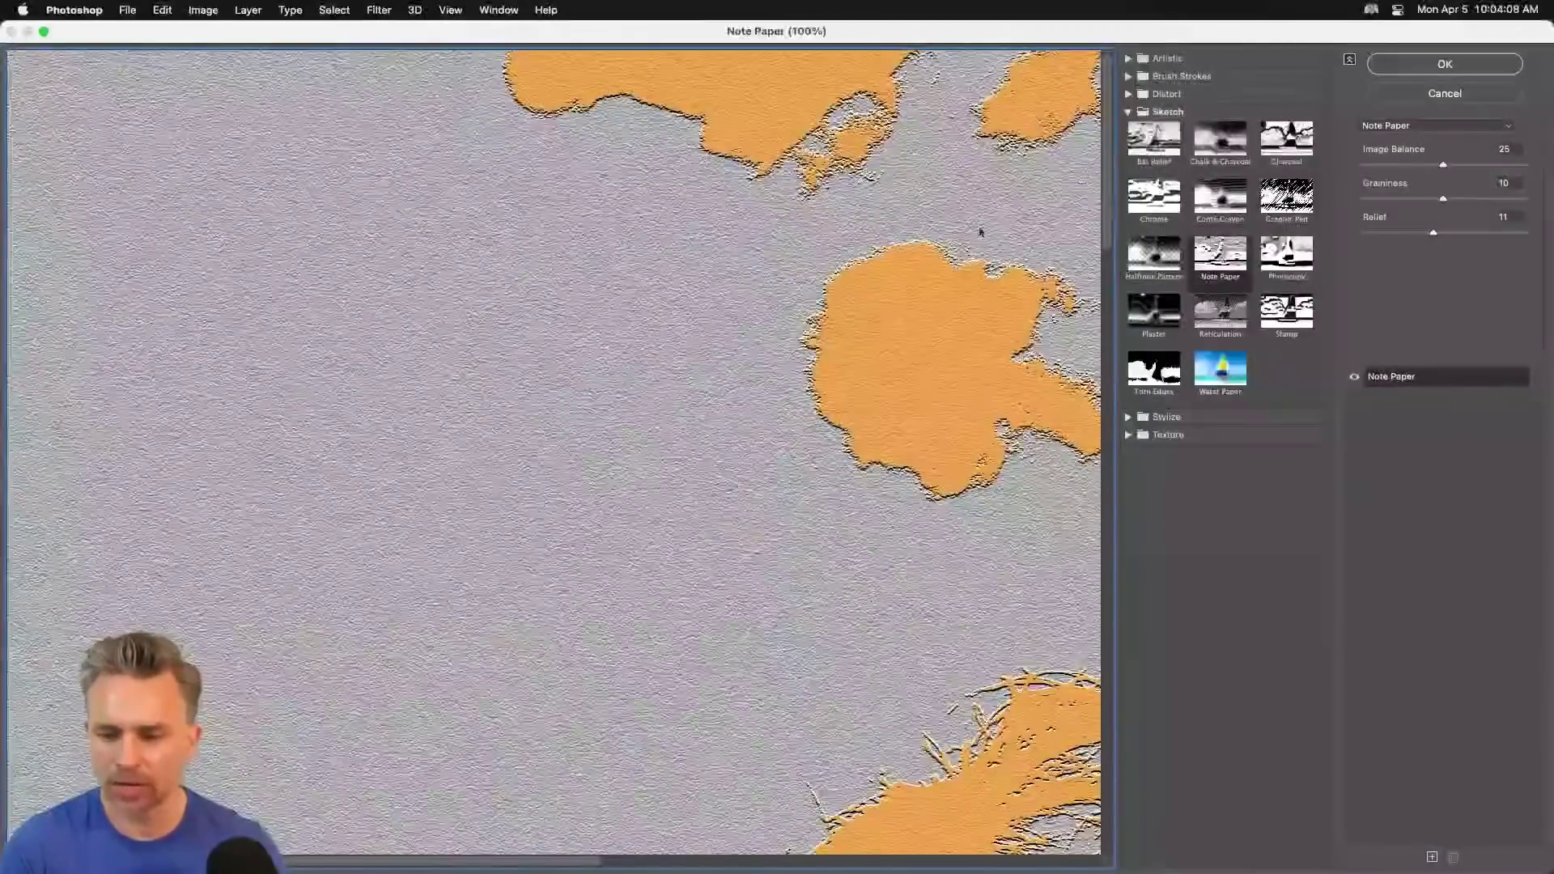
key(super+minus)
key(super+minus)
key(super+minus)
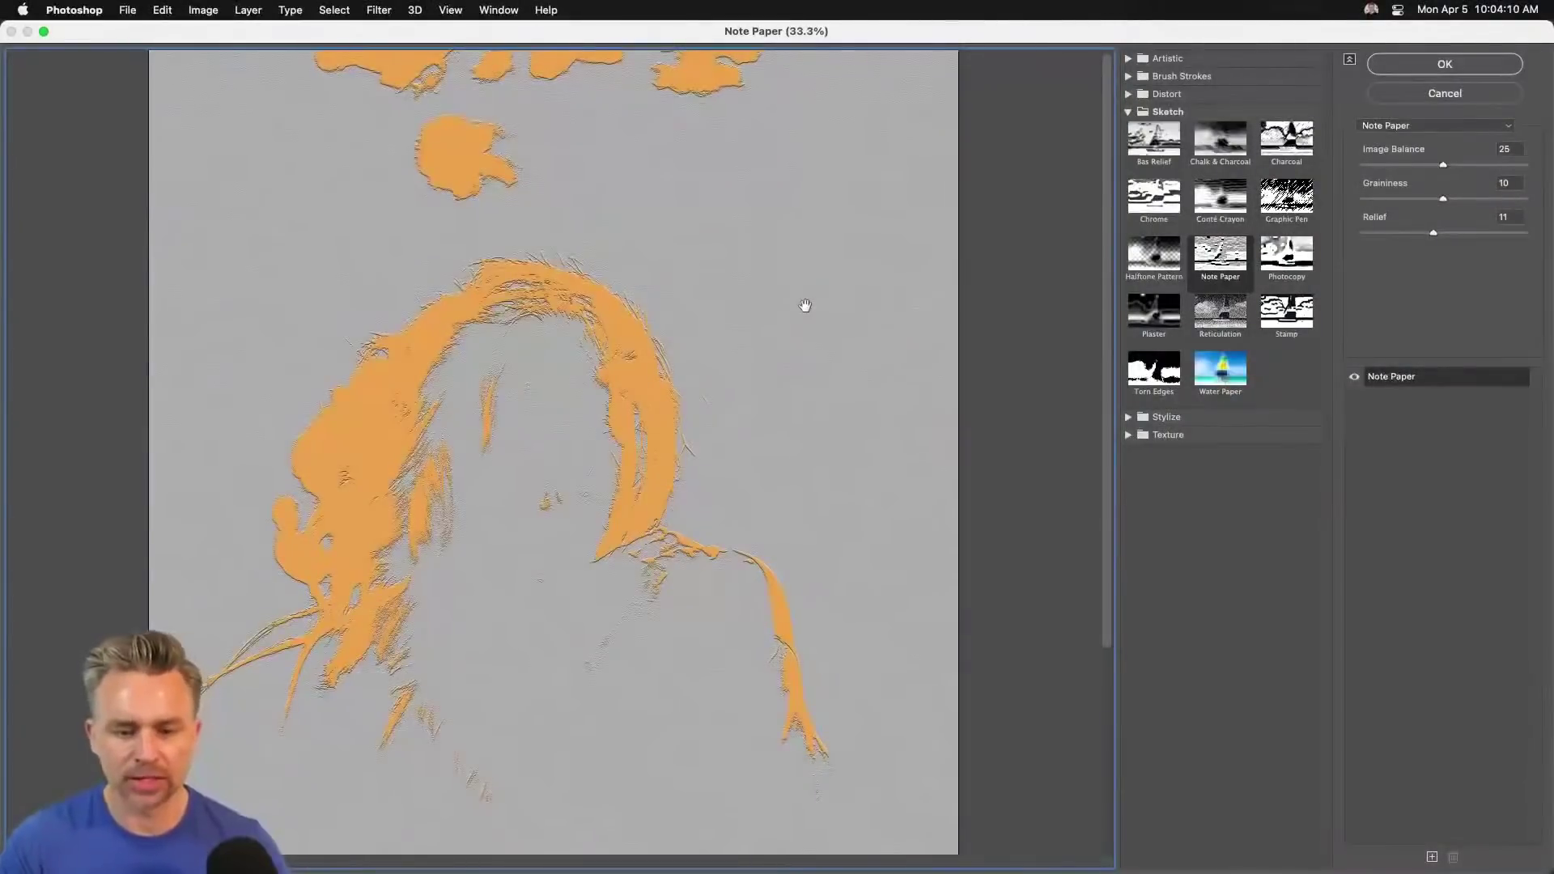
click(1128, 58)
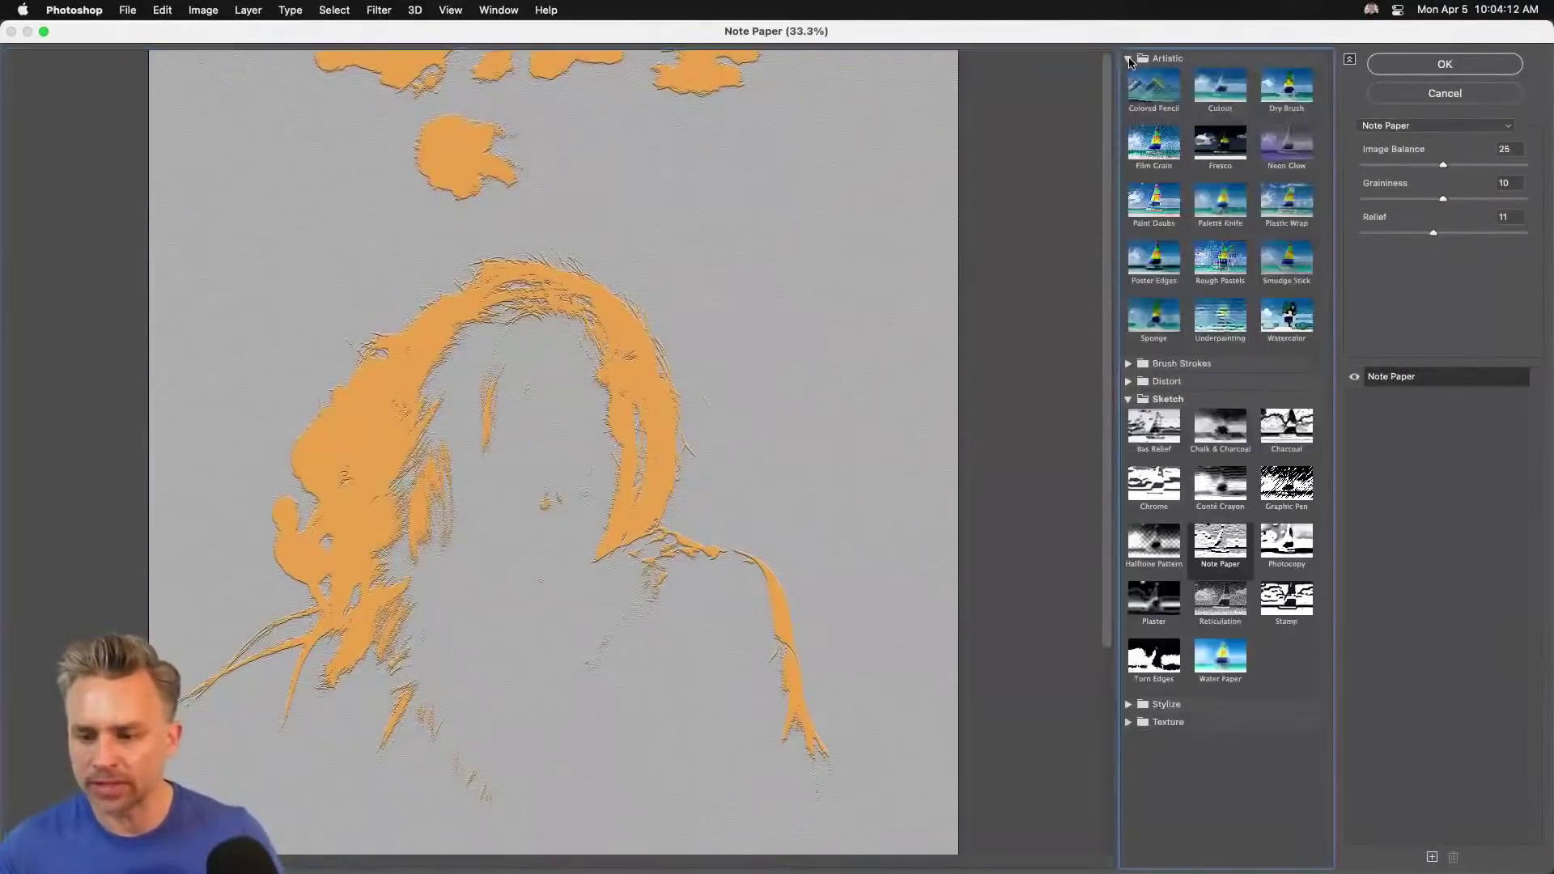
click(1157, 97)
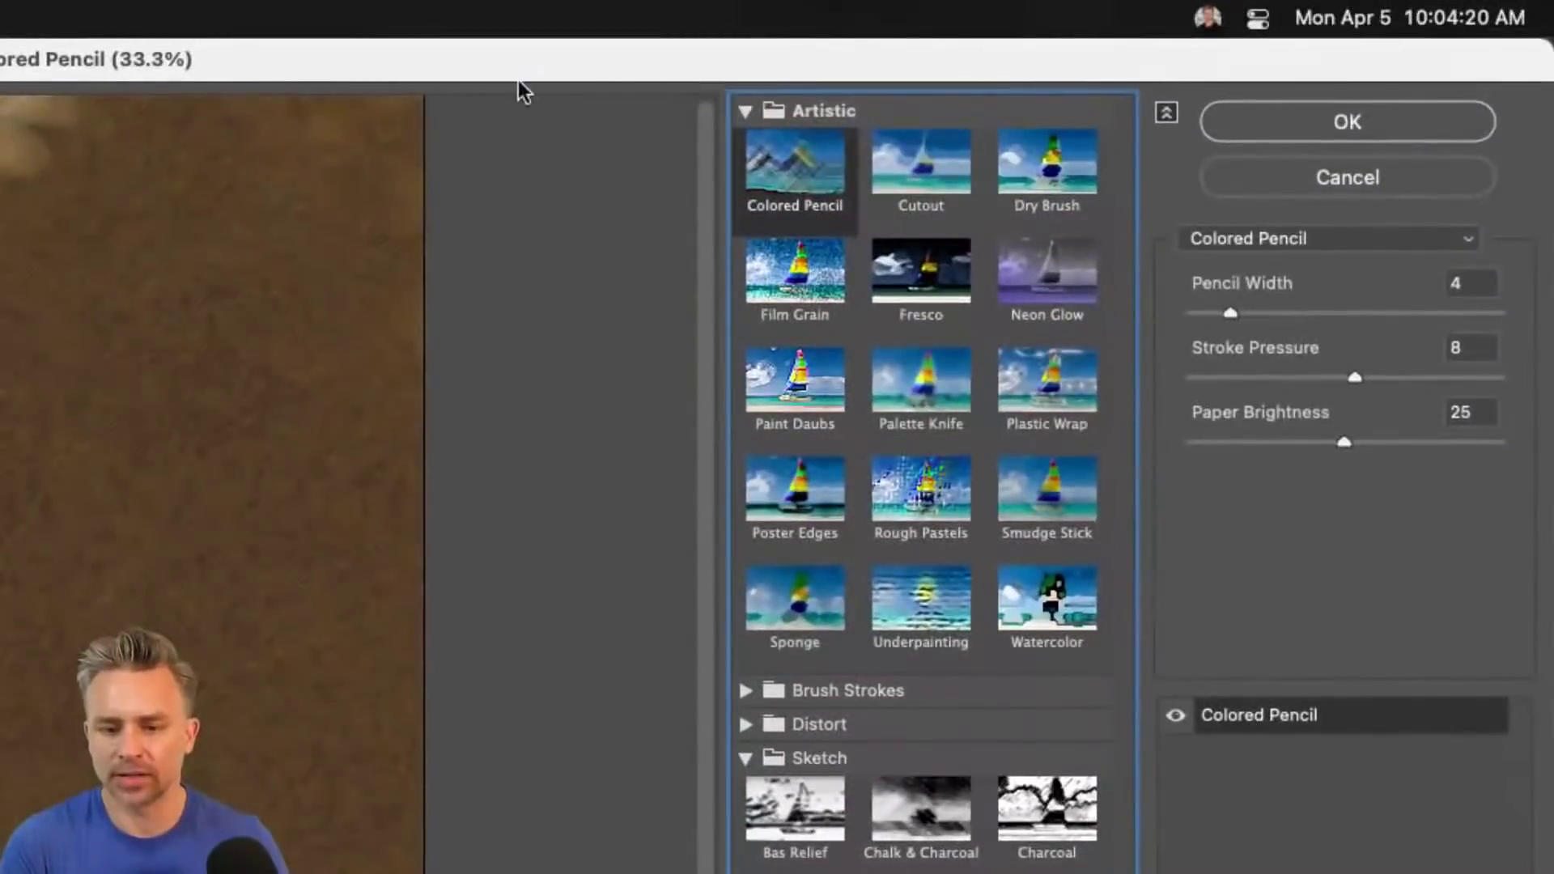
Preview the Brush Strokes filter Ink Outlines and the Sketch filter Graphic Pen, and leave the gallery to check the foreground and background colours.
click(746, 113)
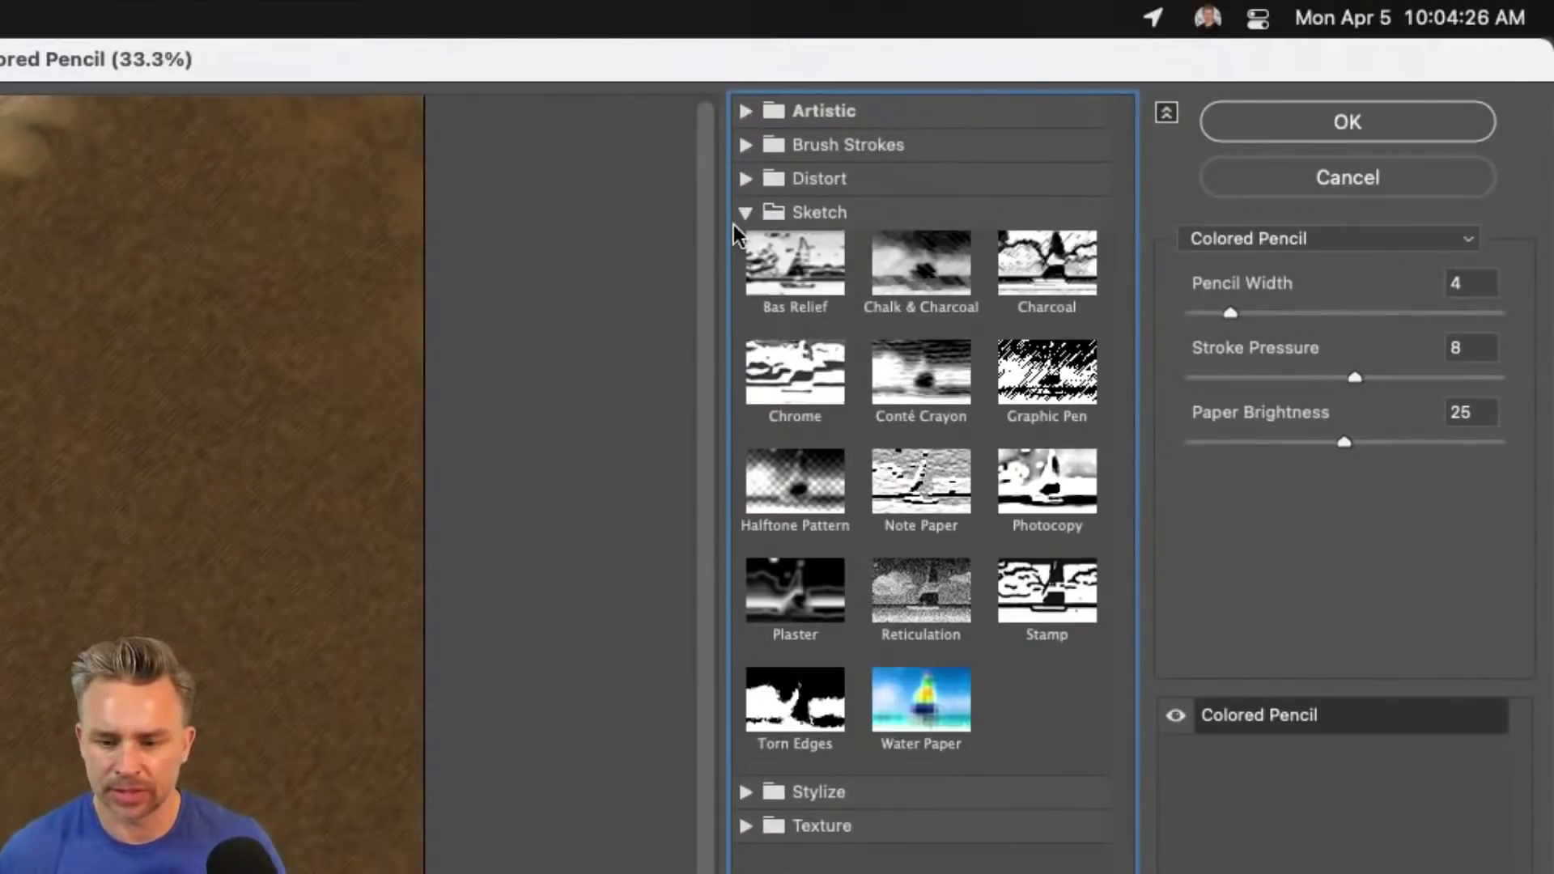
click(745, 145)
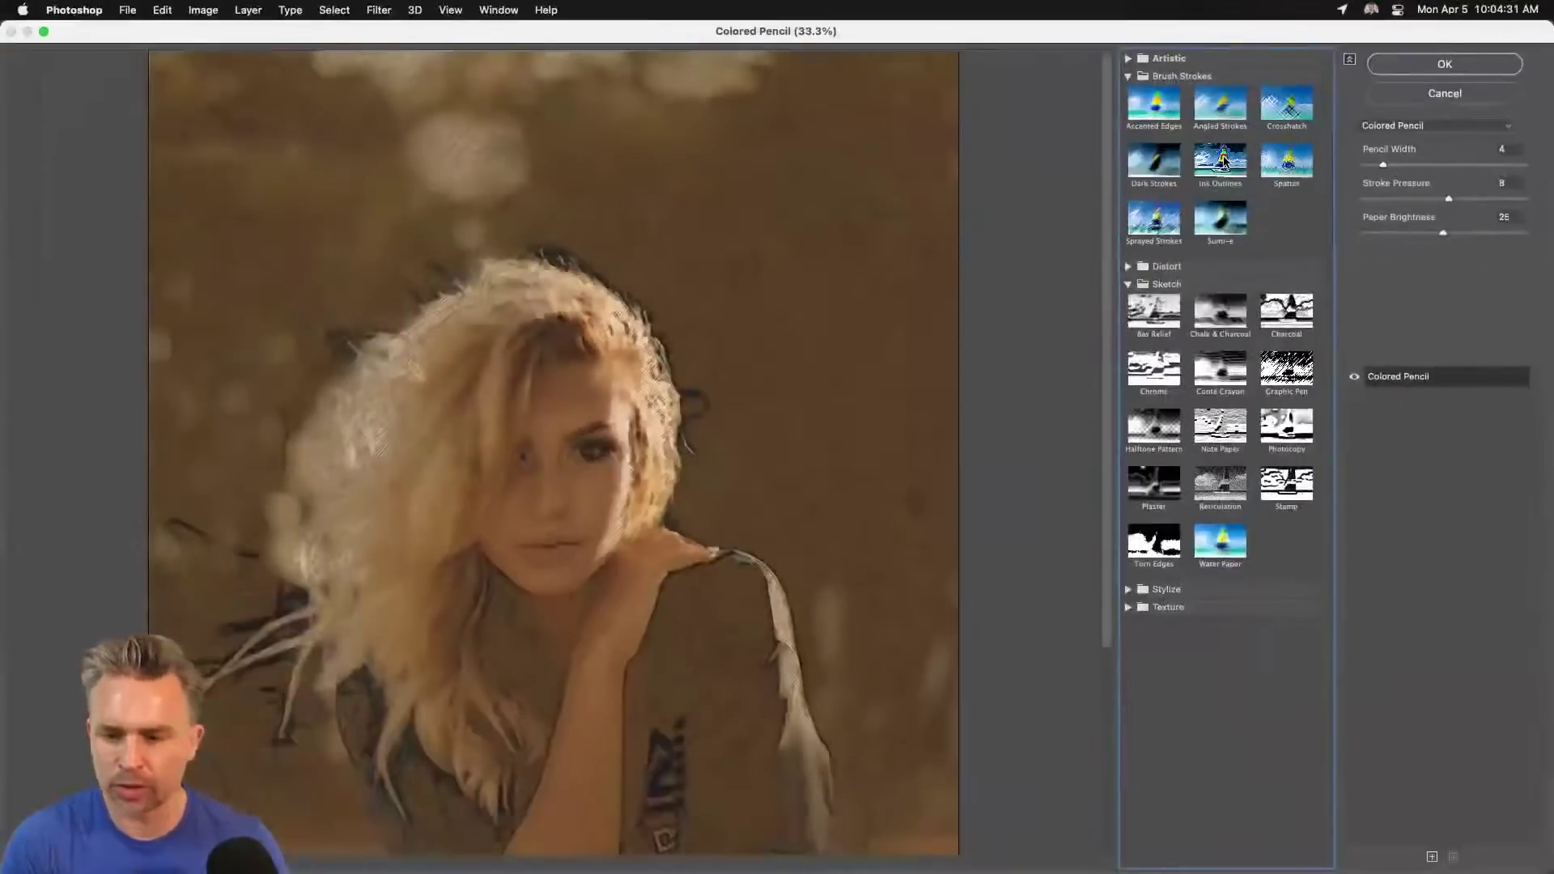
click(1224, 161)
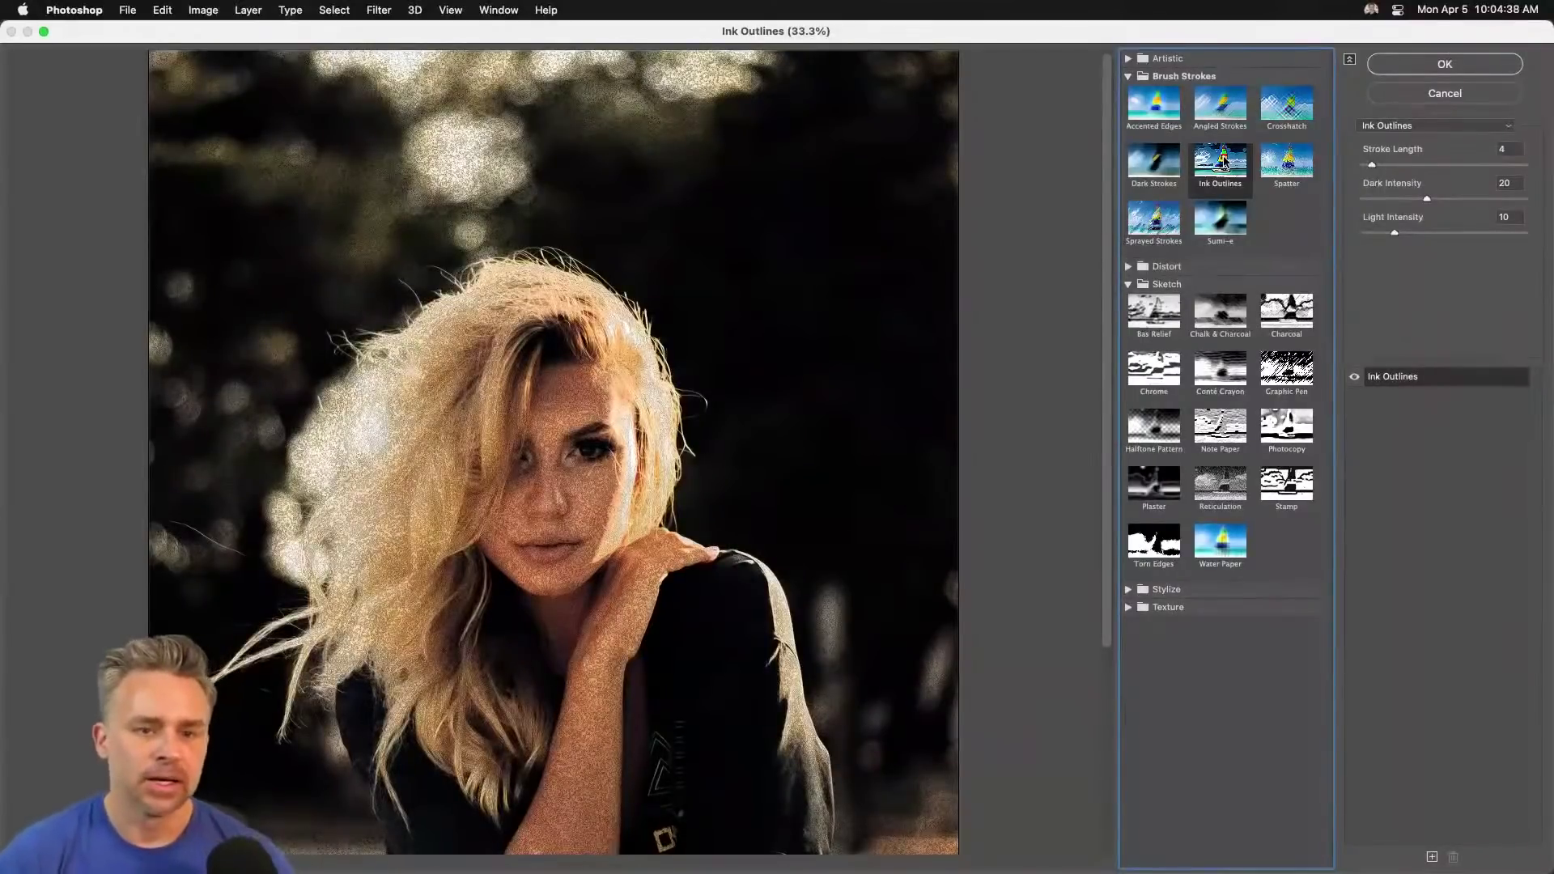
click(1272, 377)
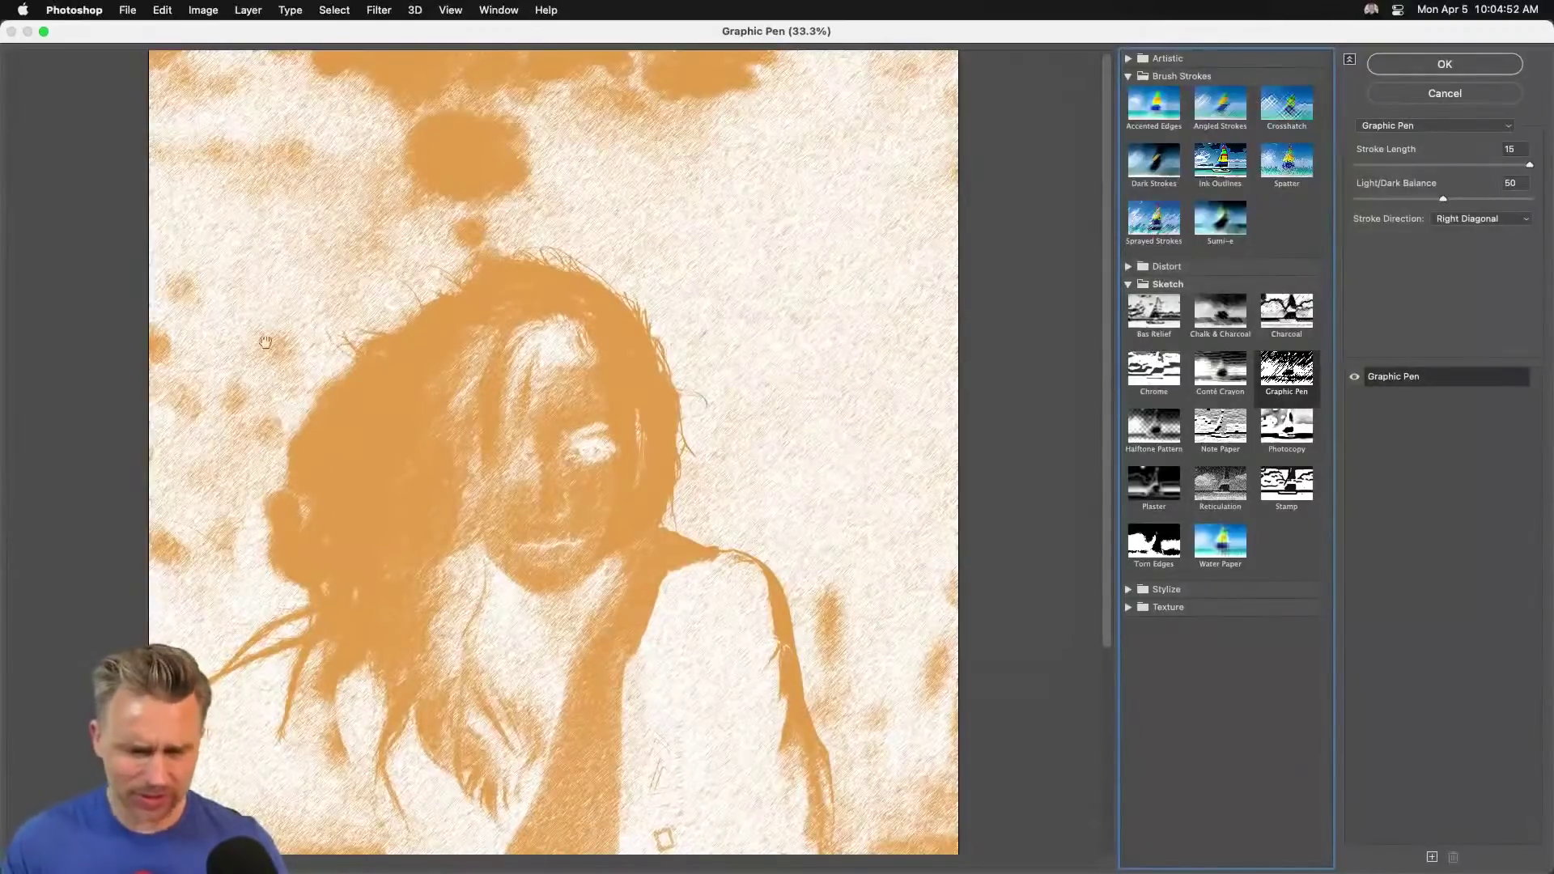
mouse_move(4, 22)
mouse_down()
mouse_move(49, 22)
mouse_move(4, 7)
mouse_up()
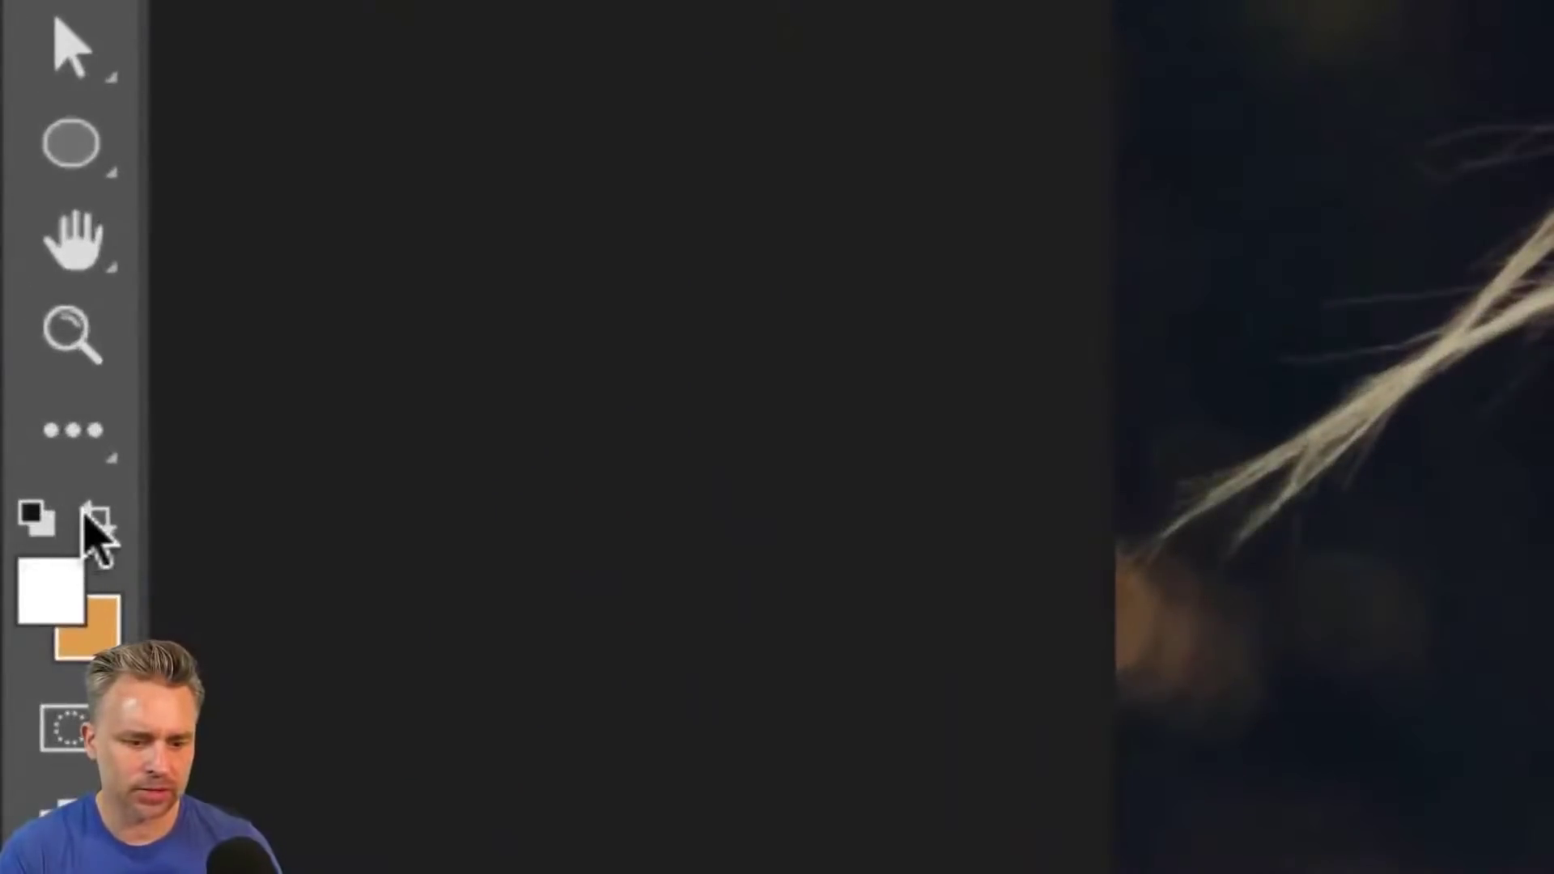
Reset the foreground and background colours to their defaults, and change the foreground colour to a dark red.
click(90, 518)
click(33, 515)
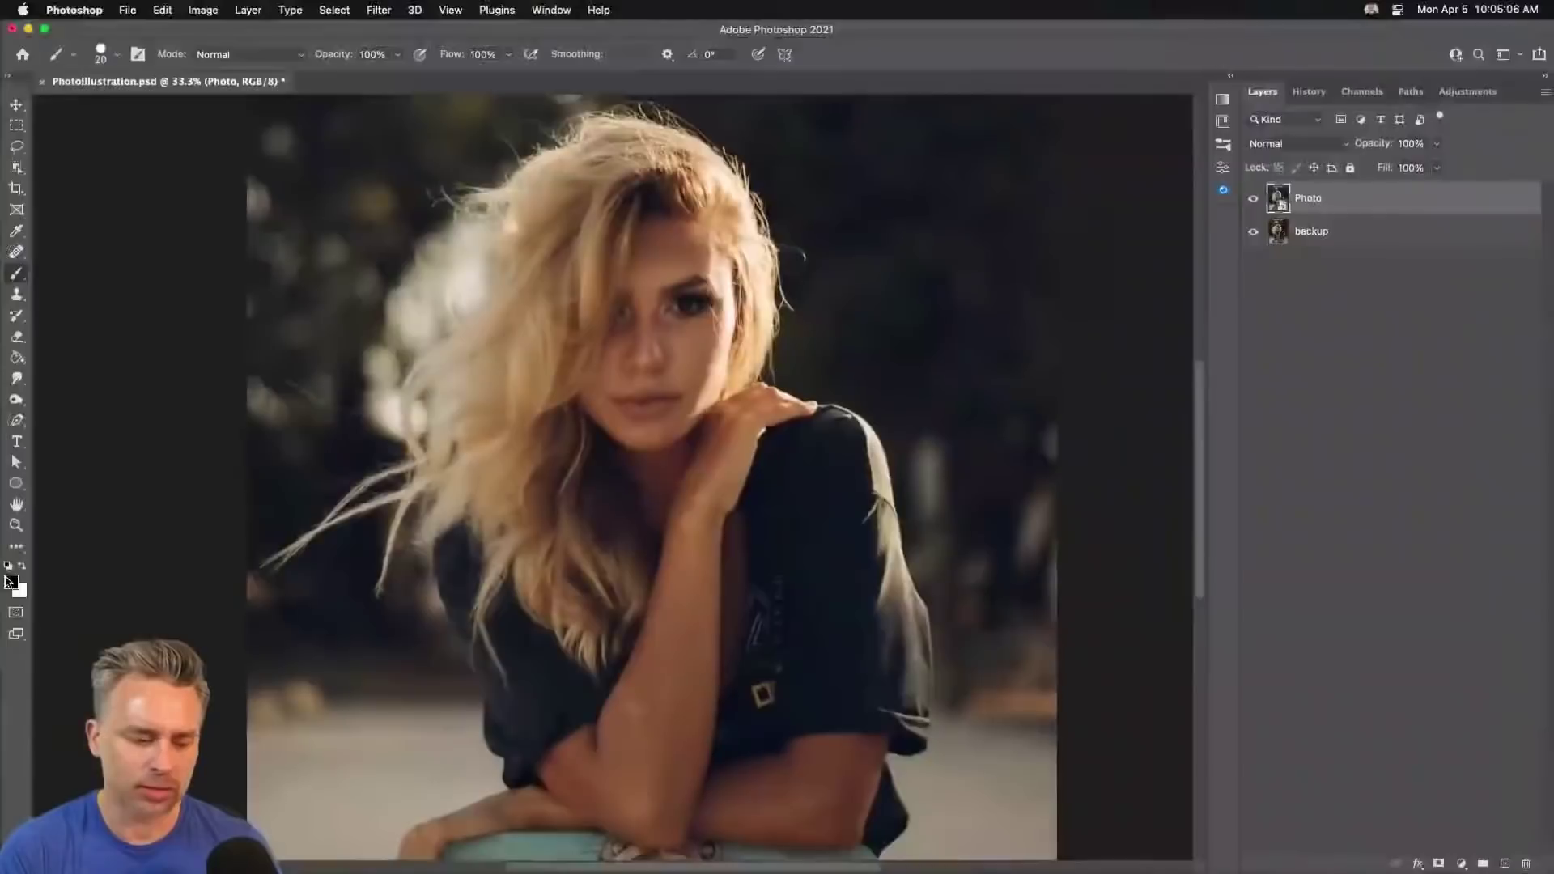
click(42, 599)
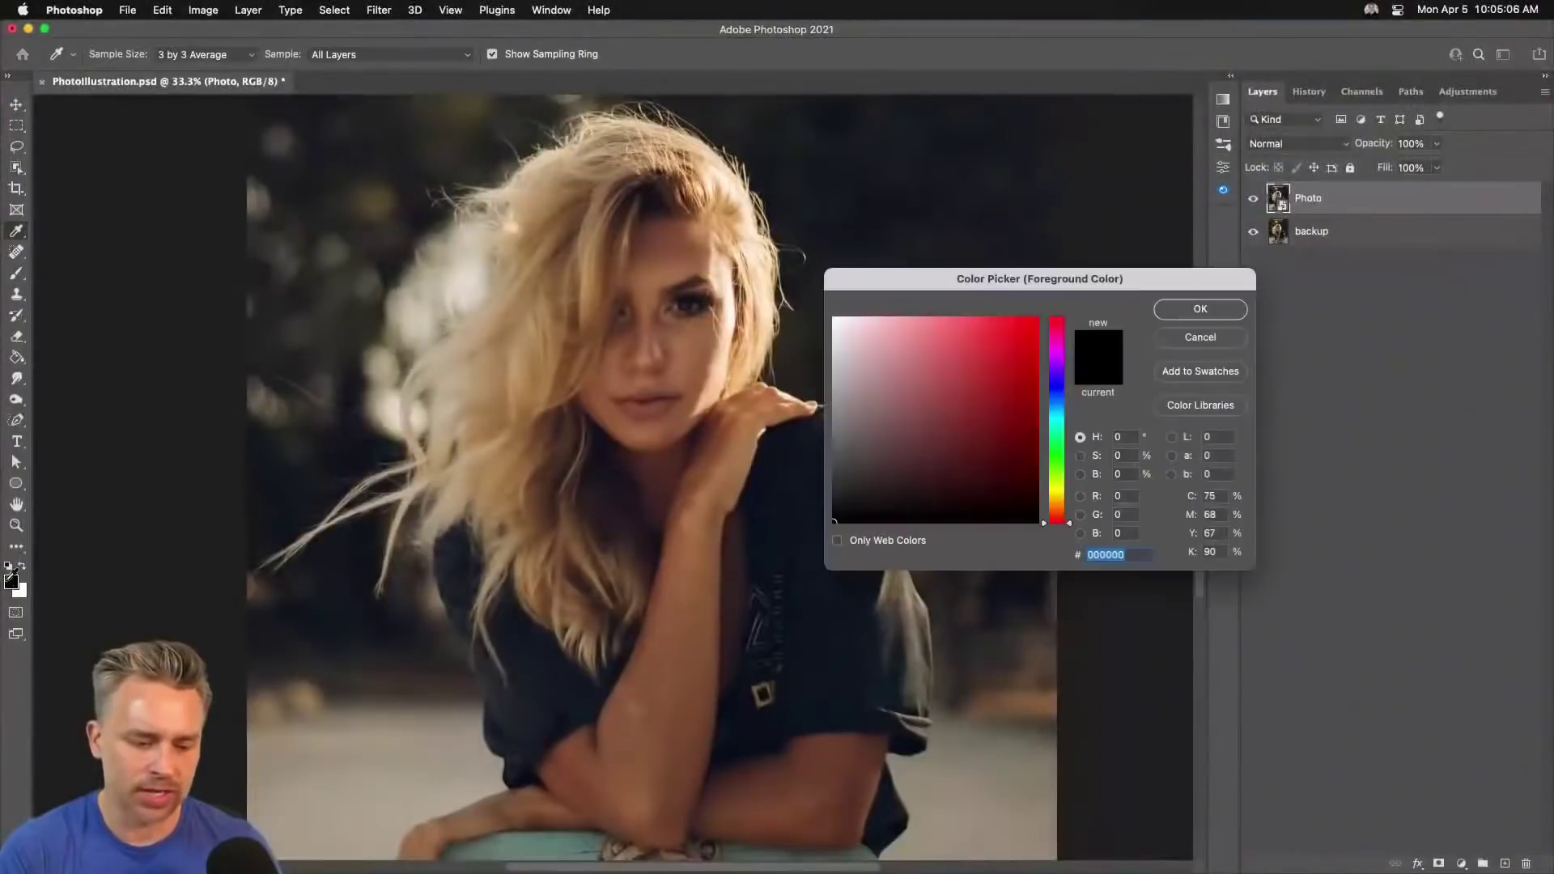
click(1037, 440)
click(1178, 312)
key(b)
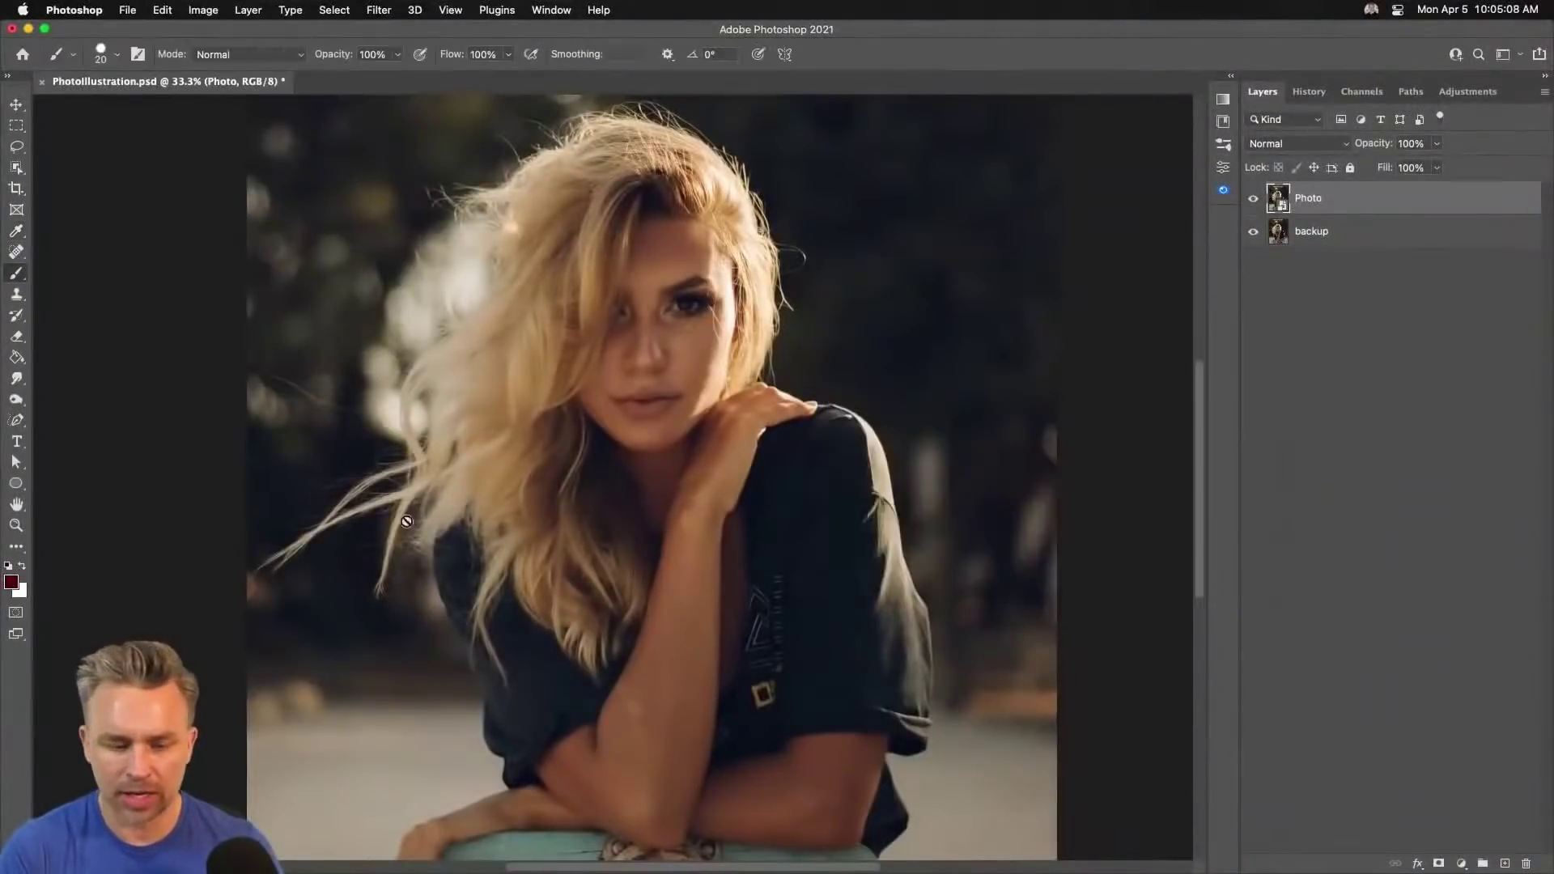
Open the Filter Gallery for the Photo layer and preview the Sketch filters Note Paper and Reticulation on the whole portrait.
click(416, 10)
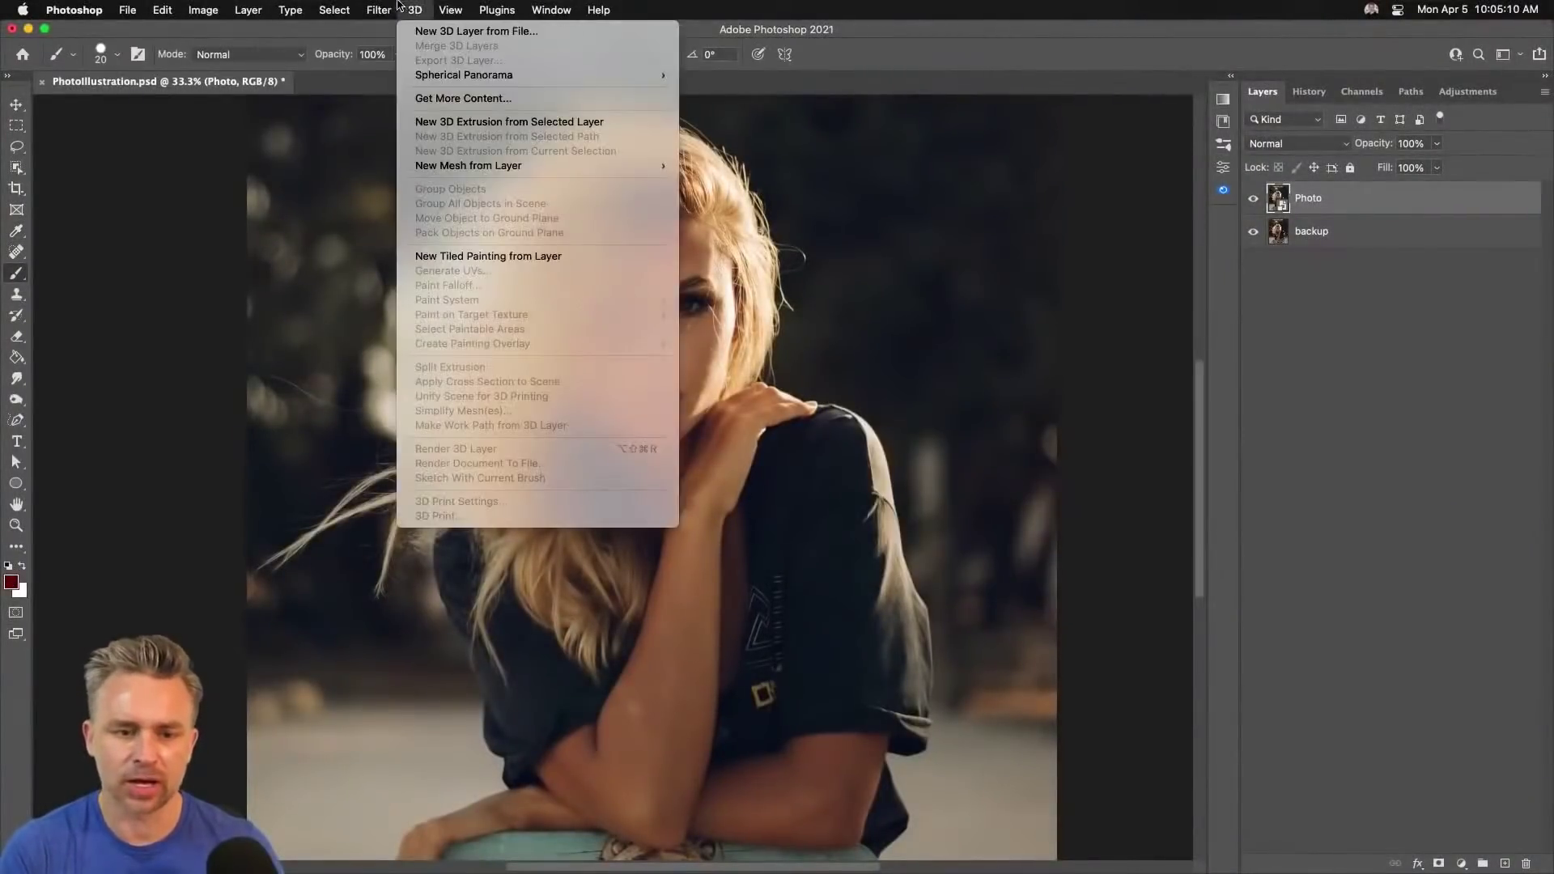
mouse_move(396, 6)
click(382, 104)
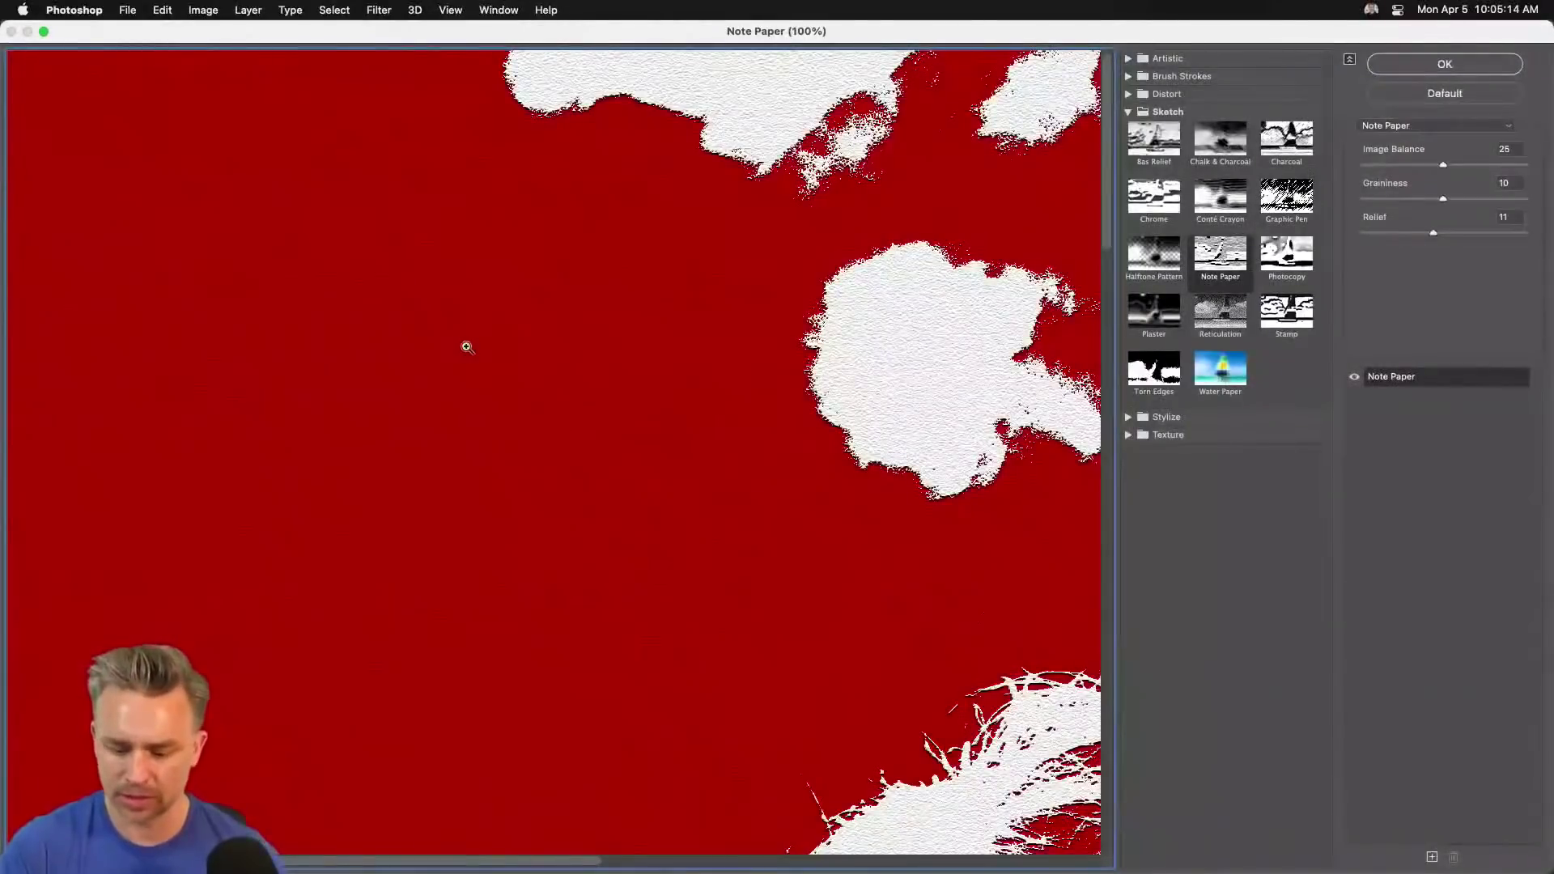
alt+super+click(467, 347)
alt+super+click(467, 347)
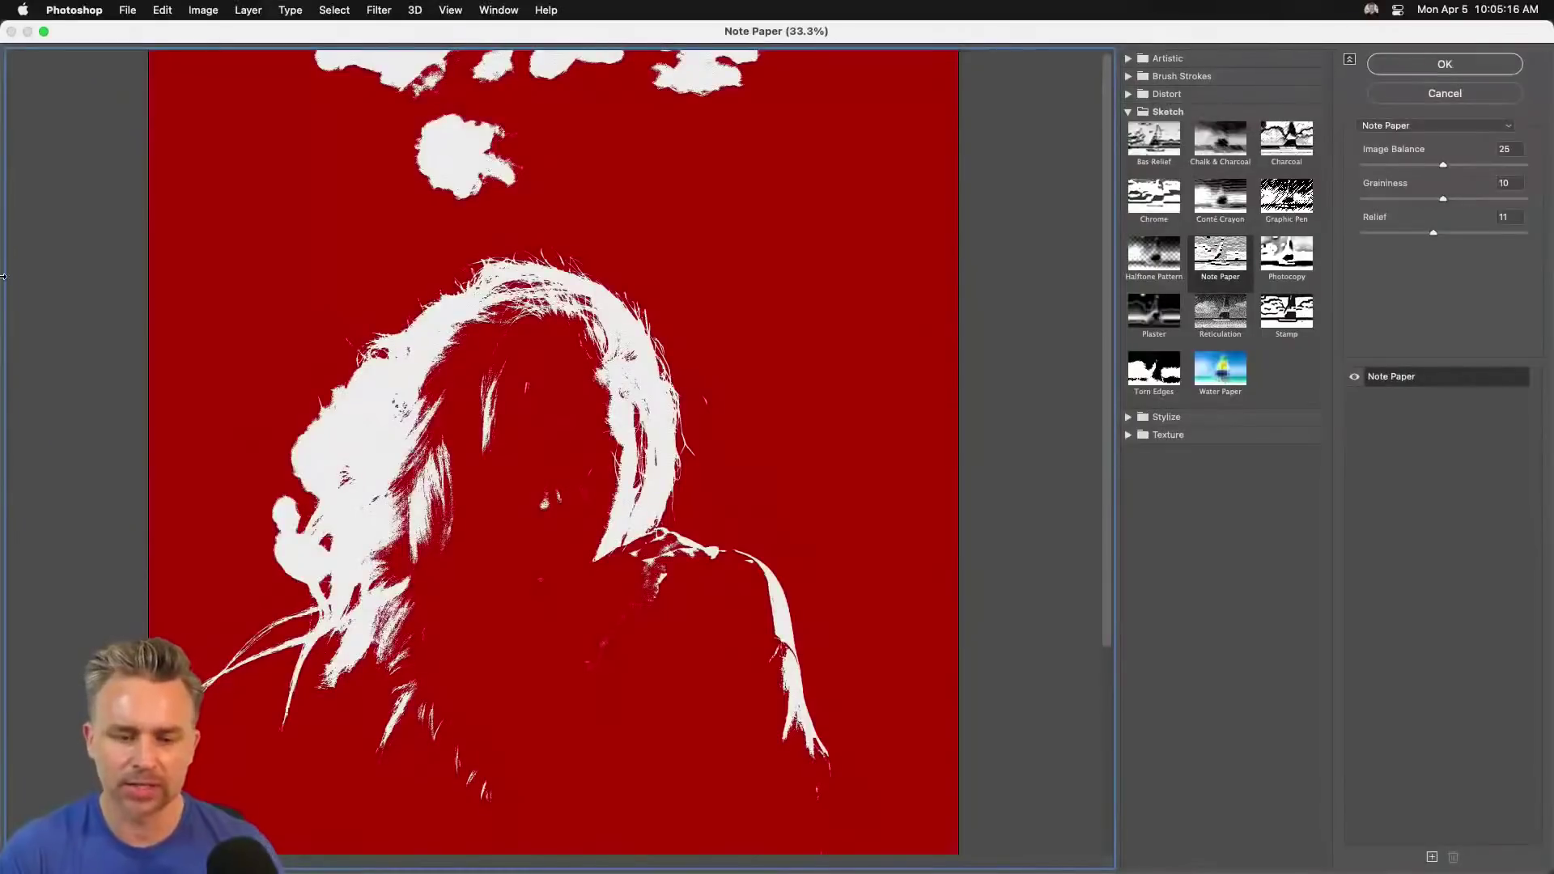
drag(6, 272, 84, 269)
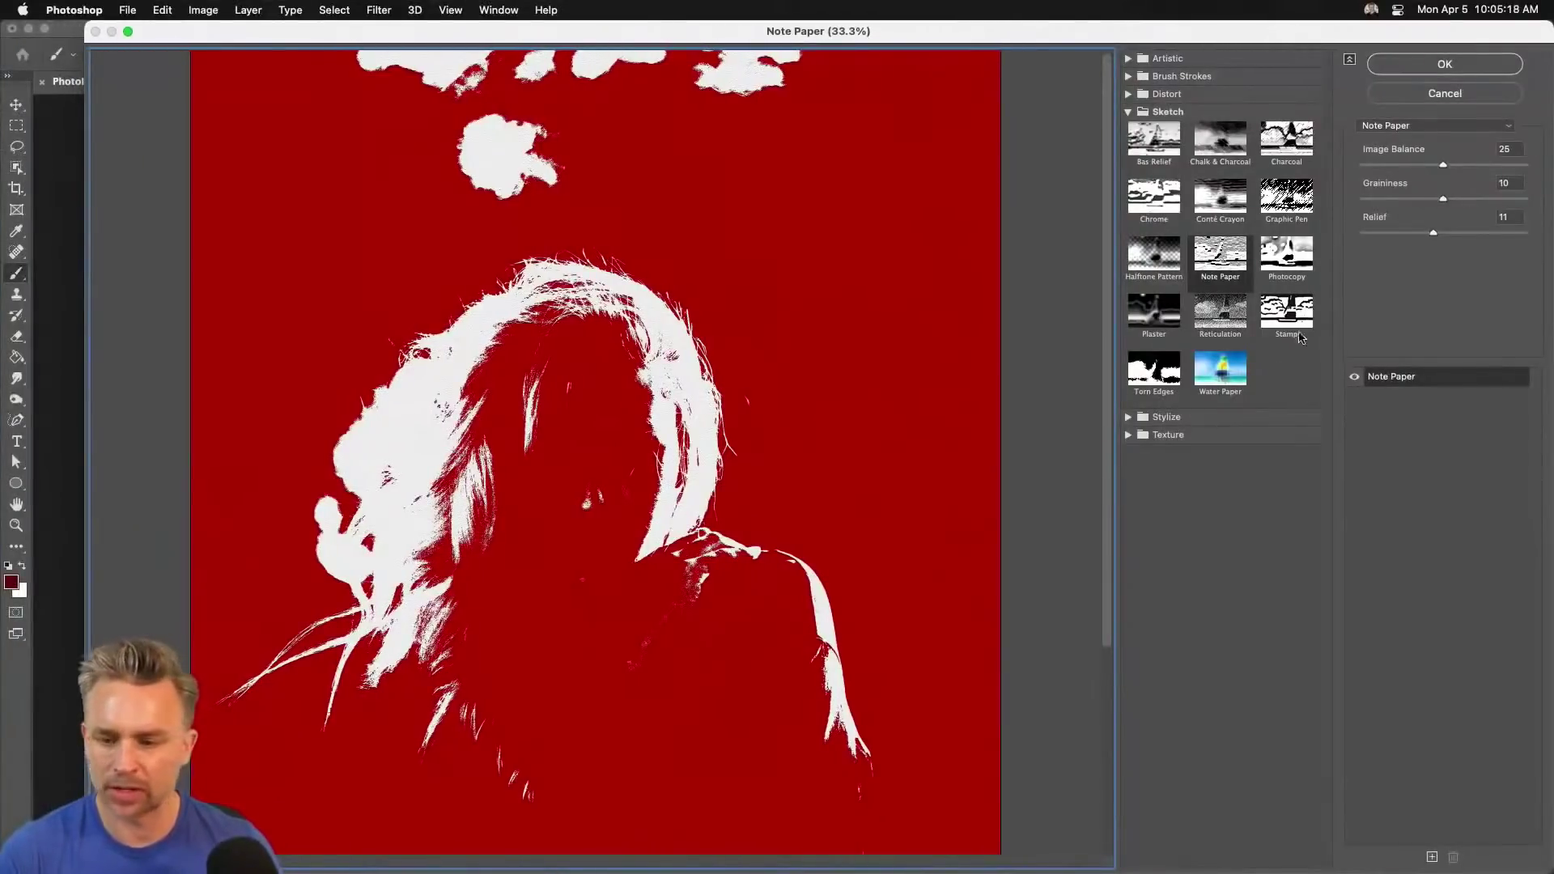
click(1211, 318)
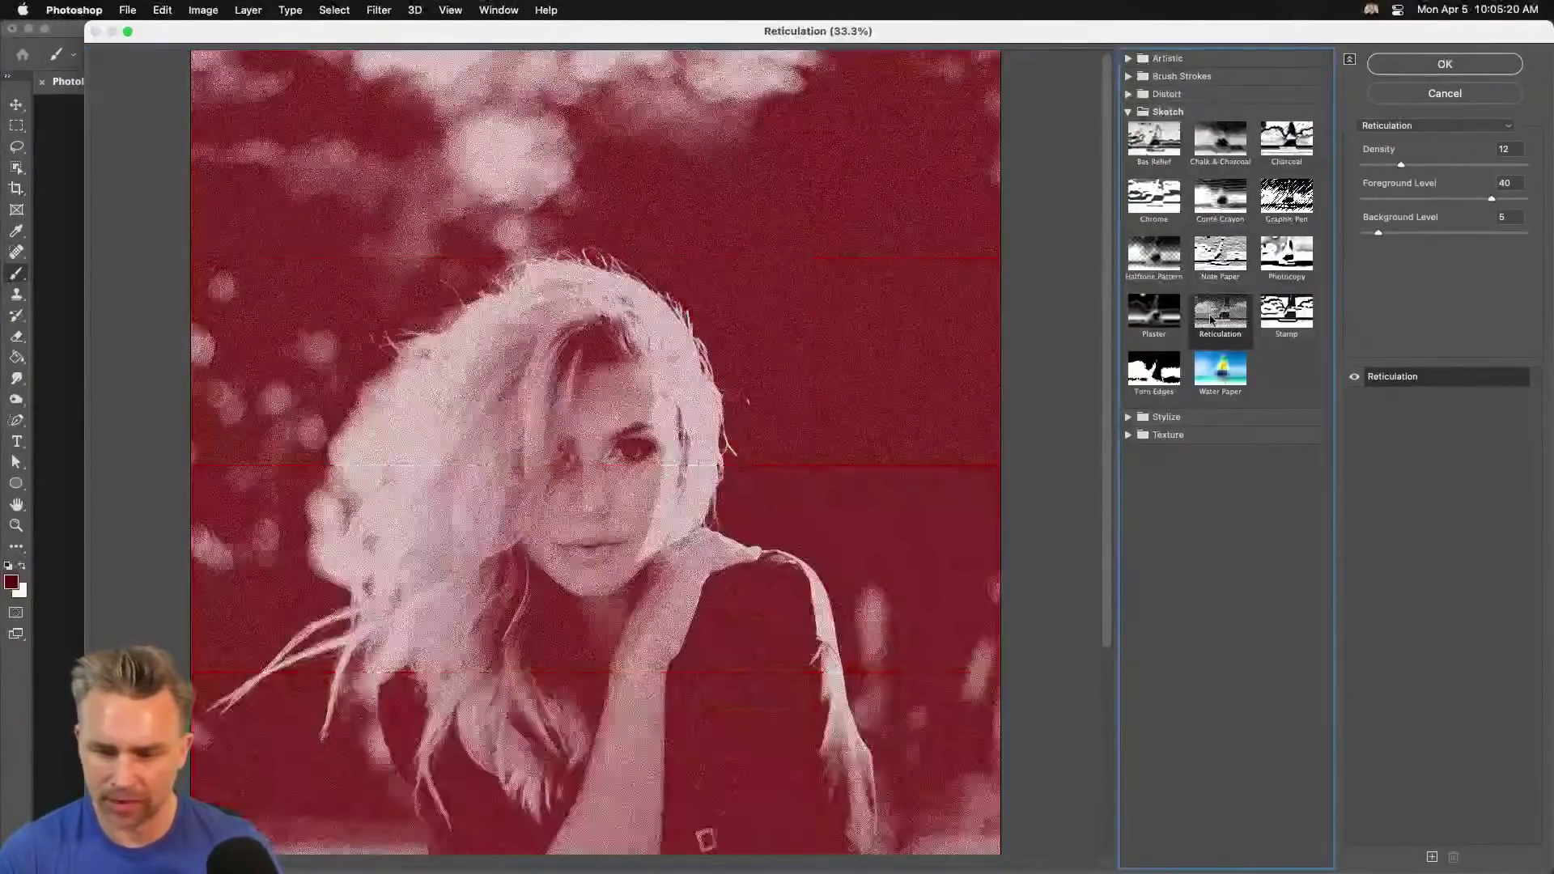
key(super+equal)
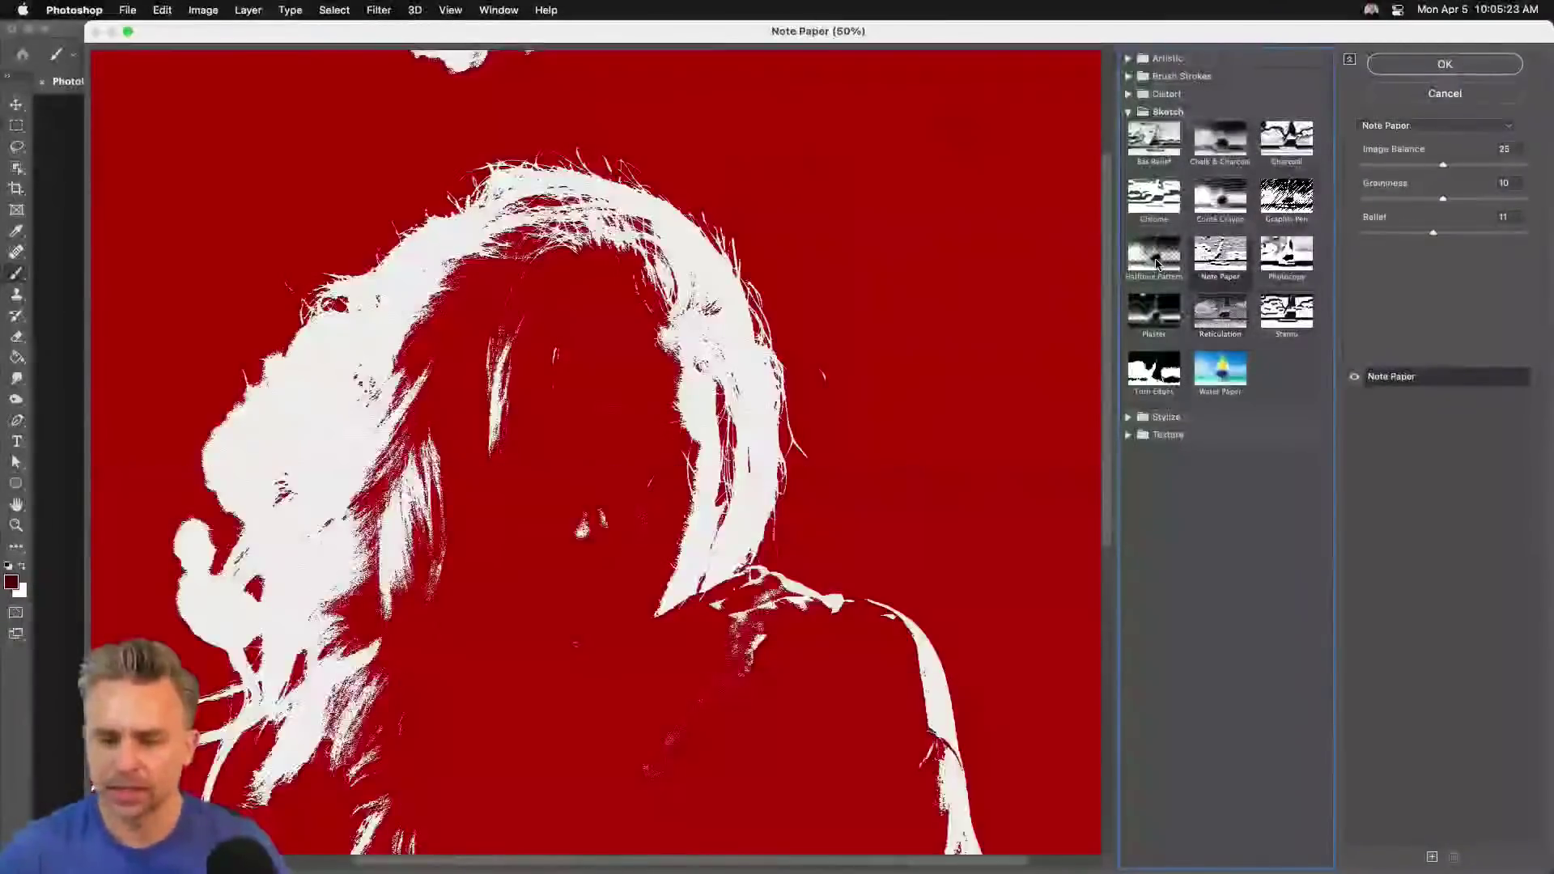
Preview the Sketch filters Halftone Pattern and Plaster on the portrait.
click(1153, 258)
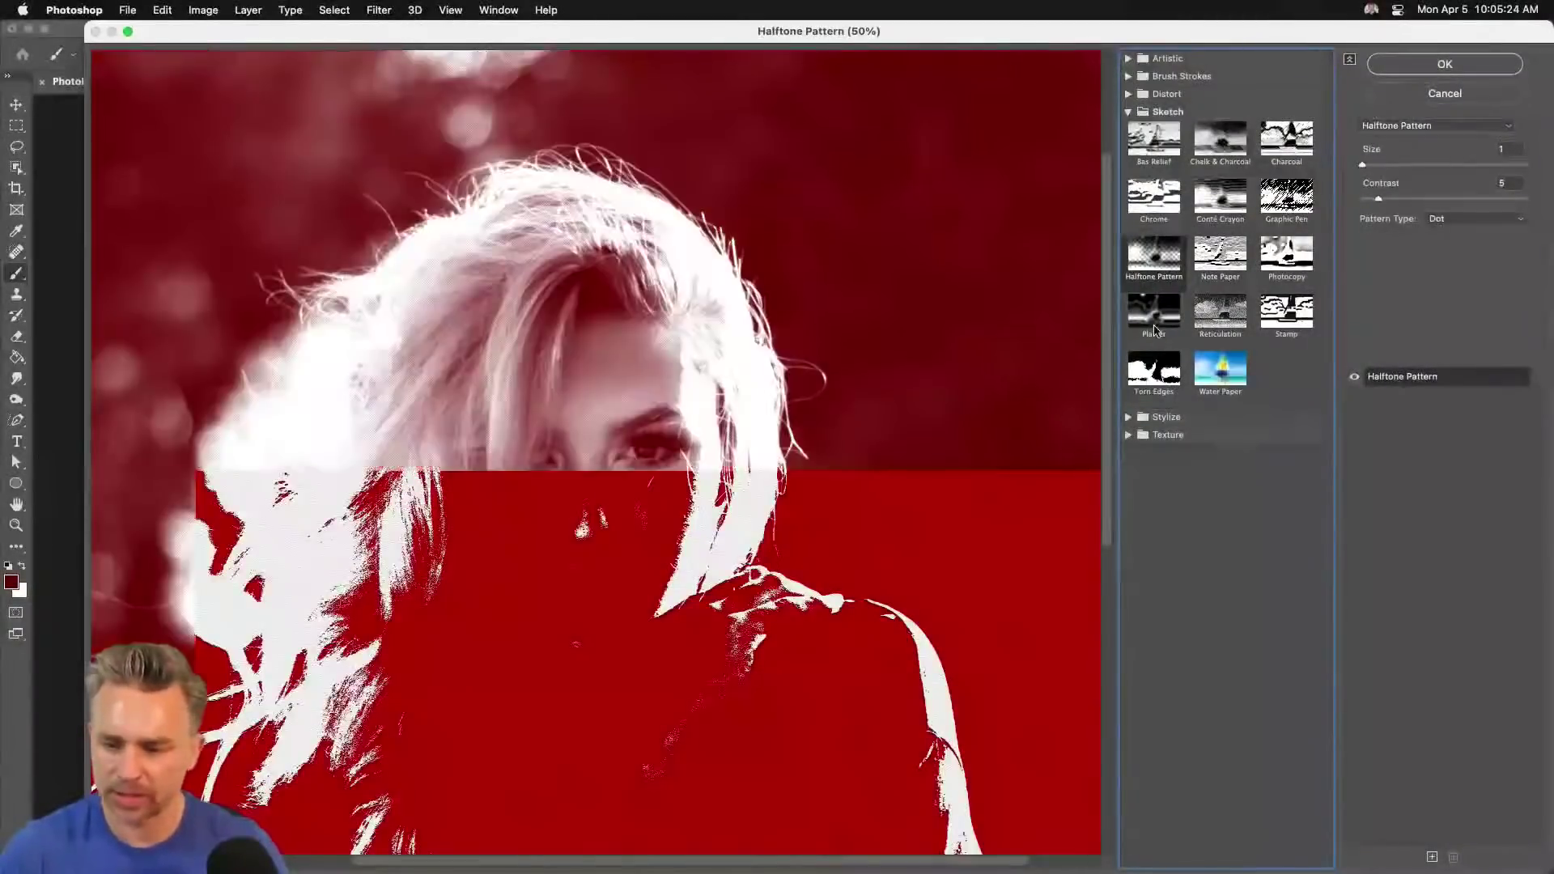
click(1154, 319)
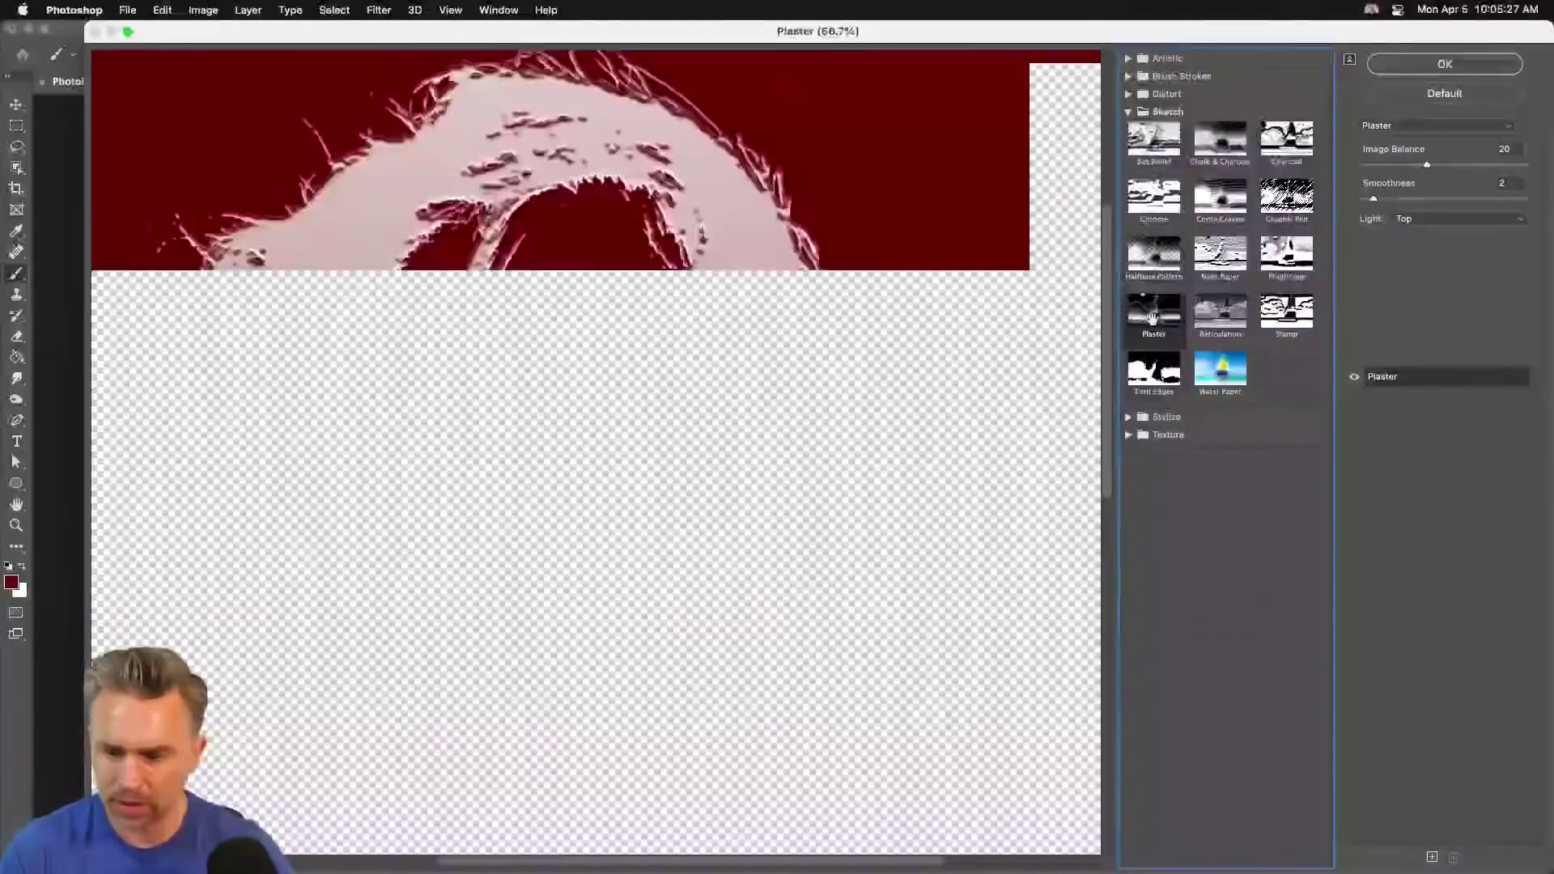
key(super+equal)
Try the Halftone Pattern filter with the Dot pattern and a size of 7, checking it around the eye and face.
click(1151, 259)
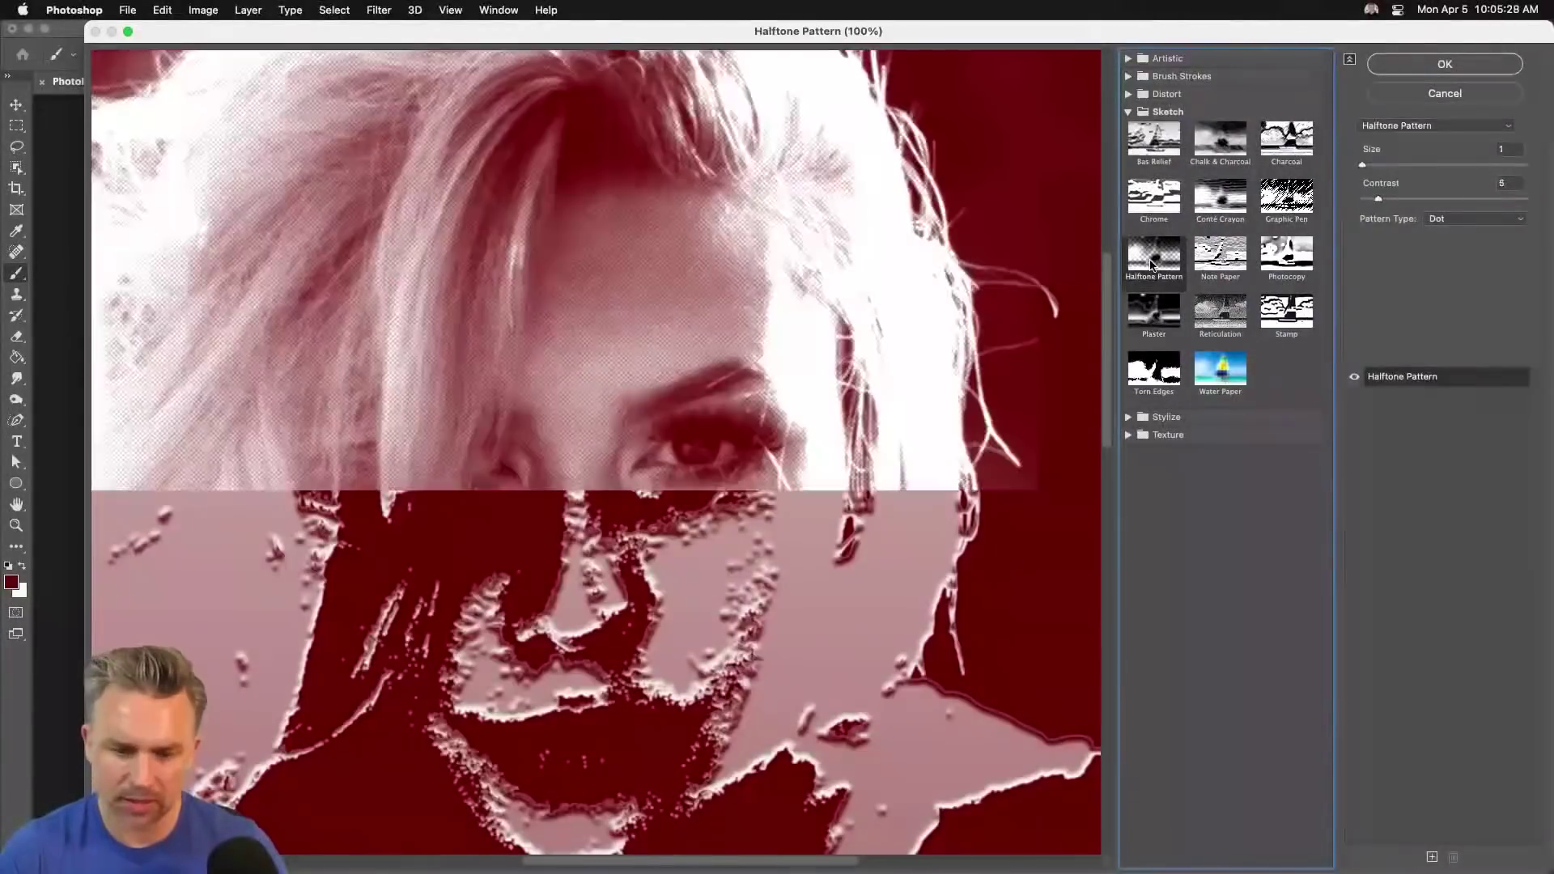
key(super+equal)
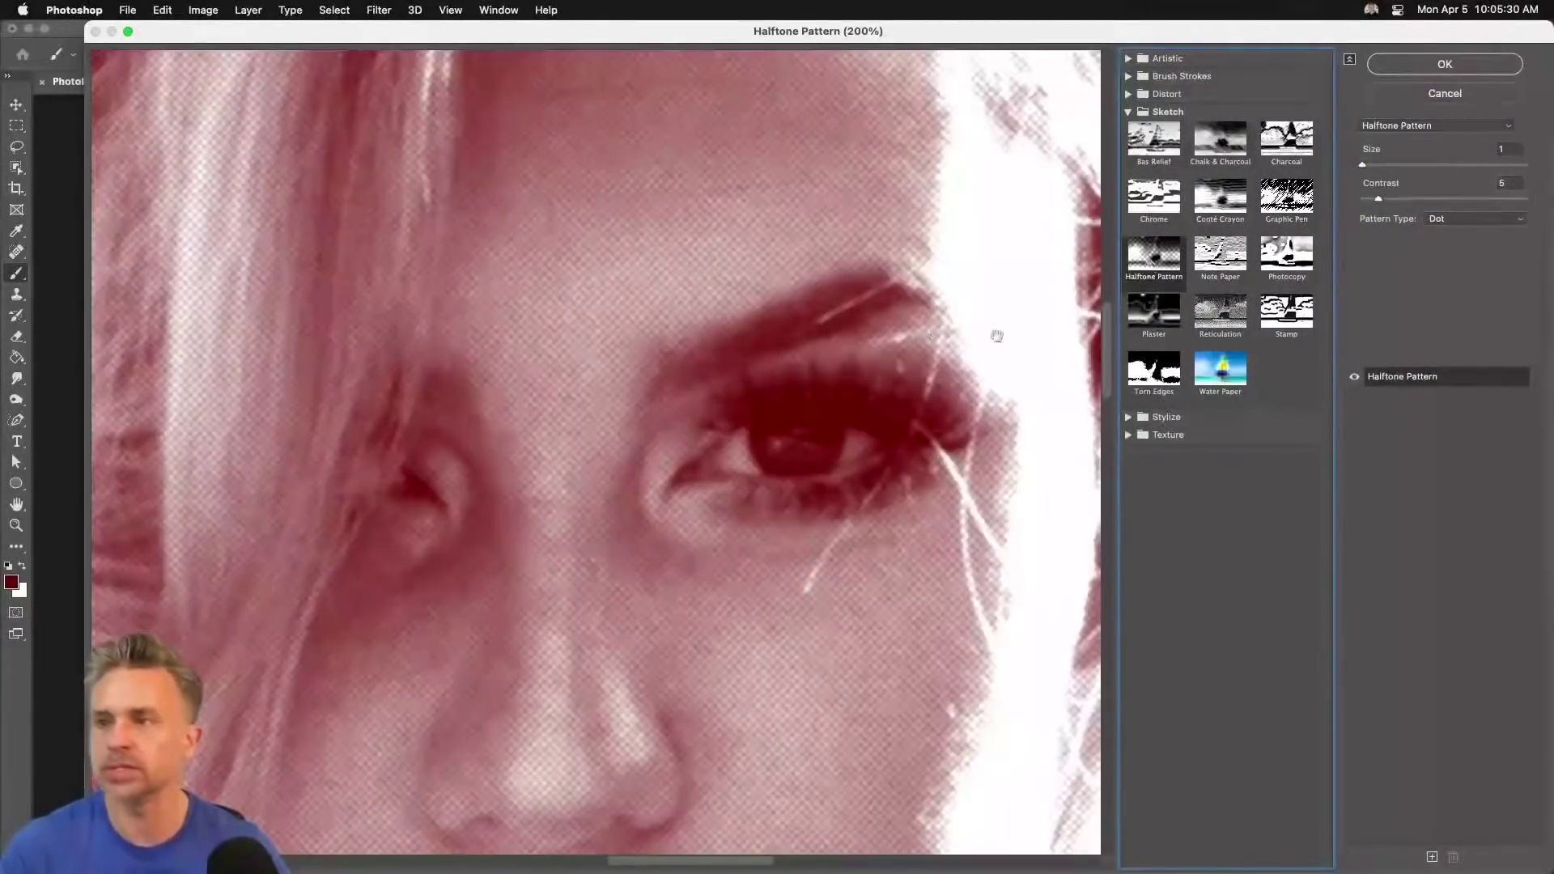
drag(997, 335, 575, 497)
drag(1400, 171, 1422, 170)
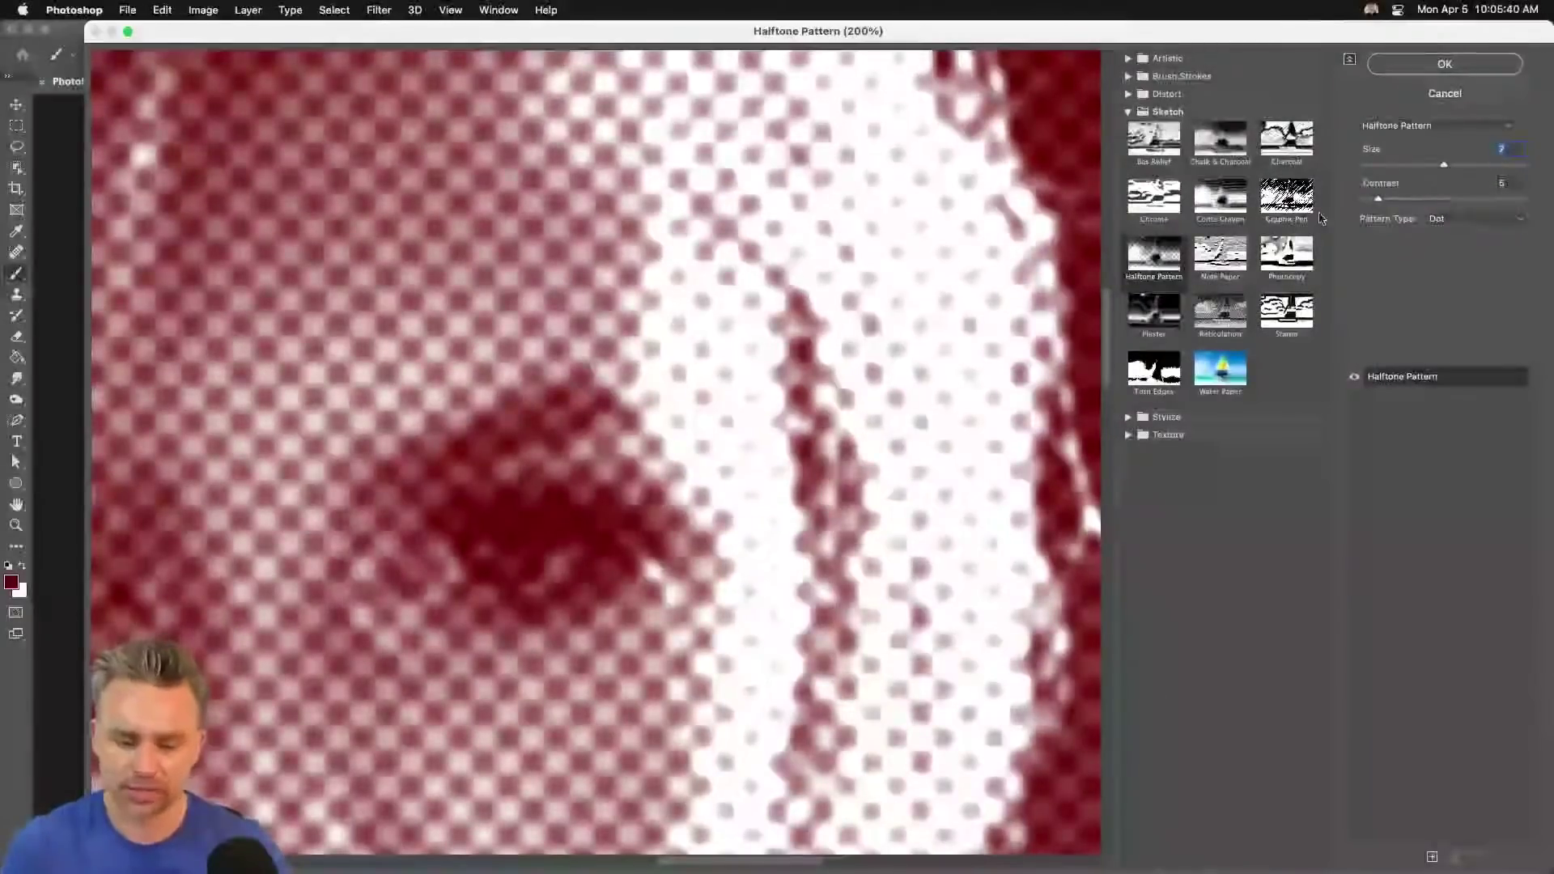
key(super+minus)
key(super+minus)
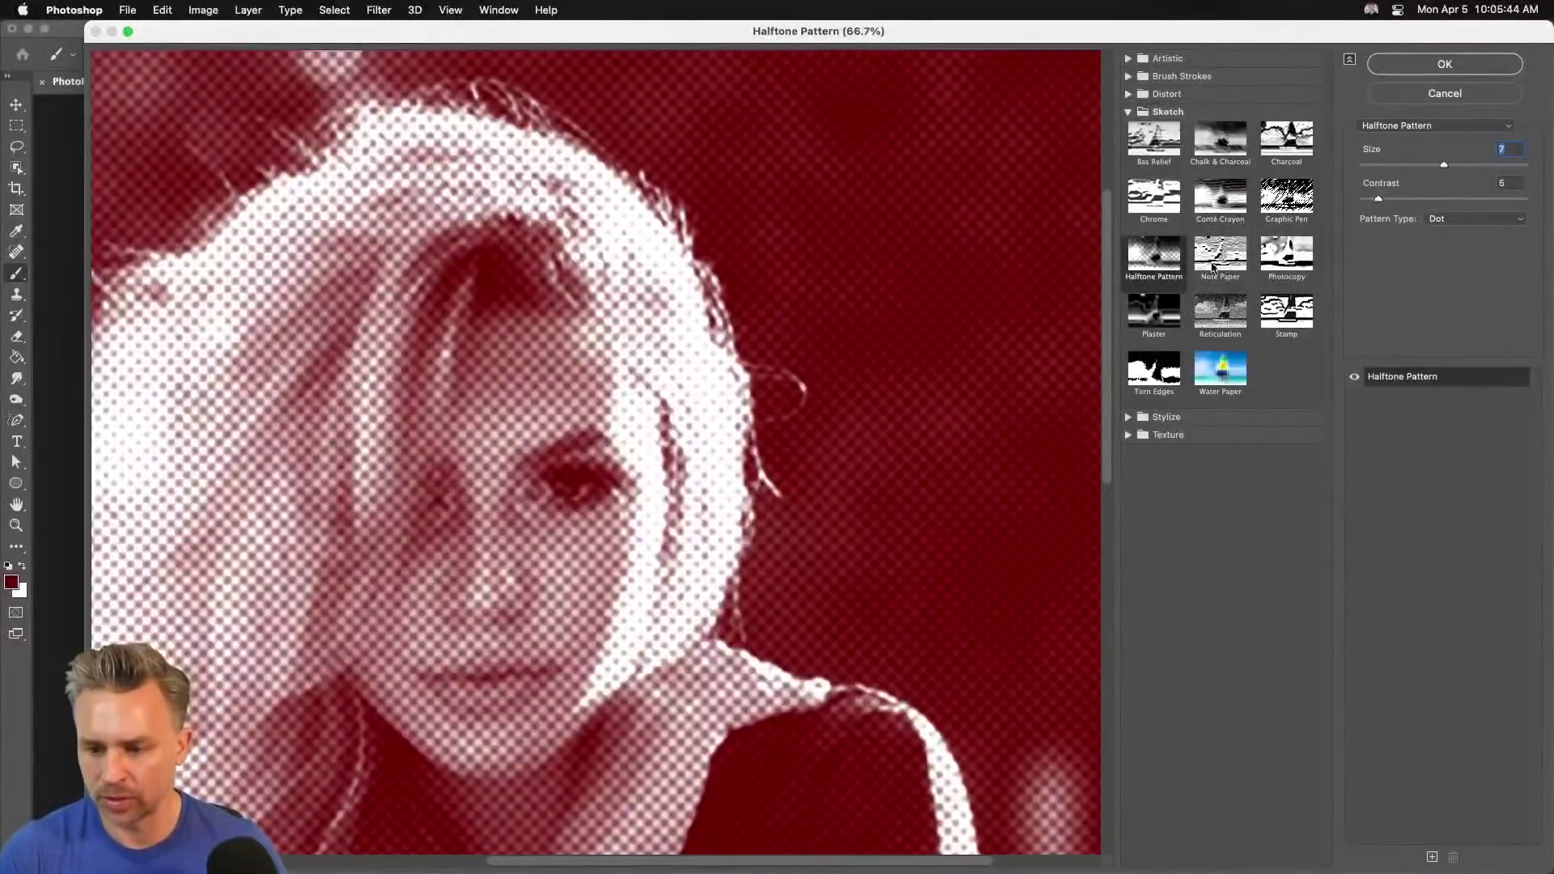
Try the Conté Crayon filter with a foreground level of 7 and a background level of 12.
click(1219, 198)
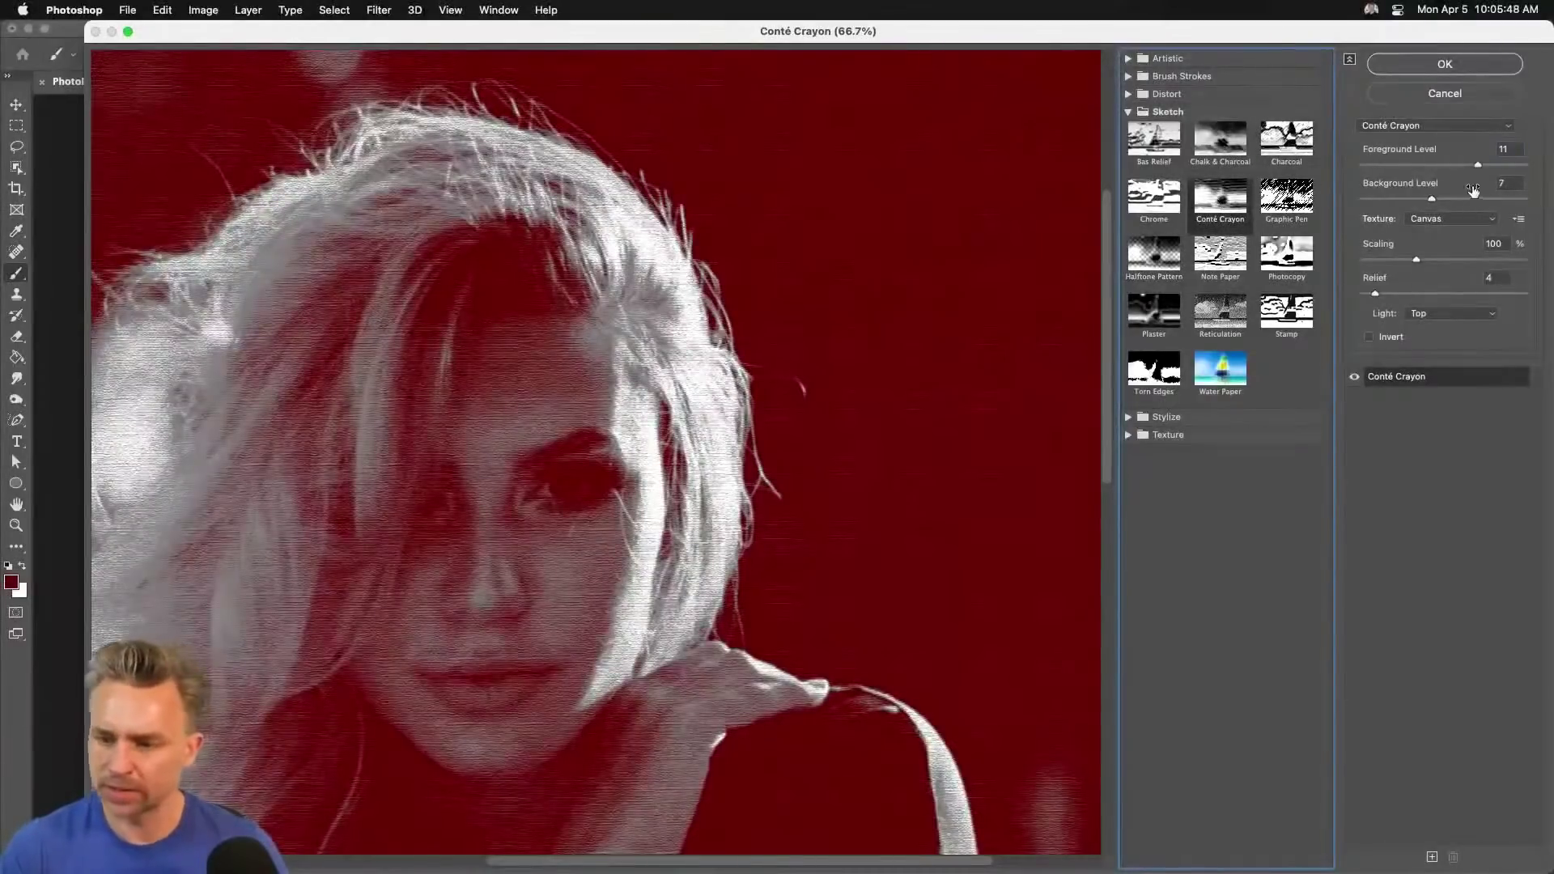
drag(1516, 168, 1538, 180)
click(1491, 200)
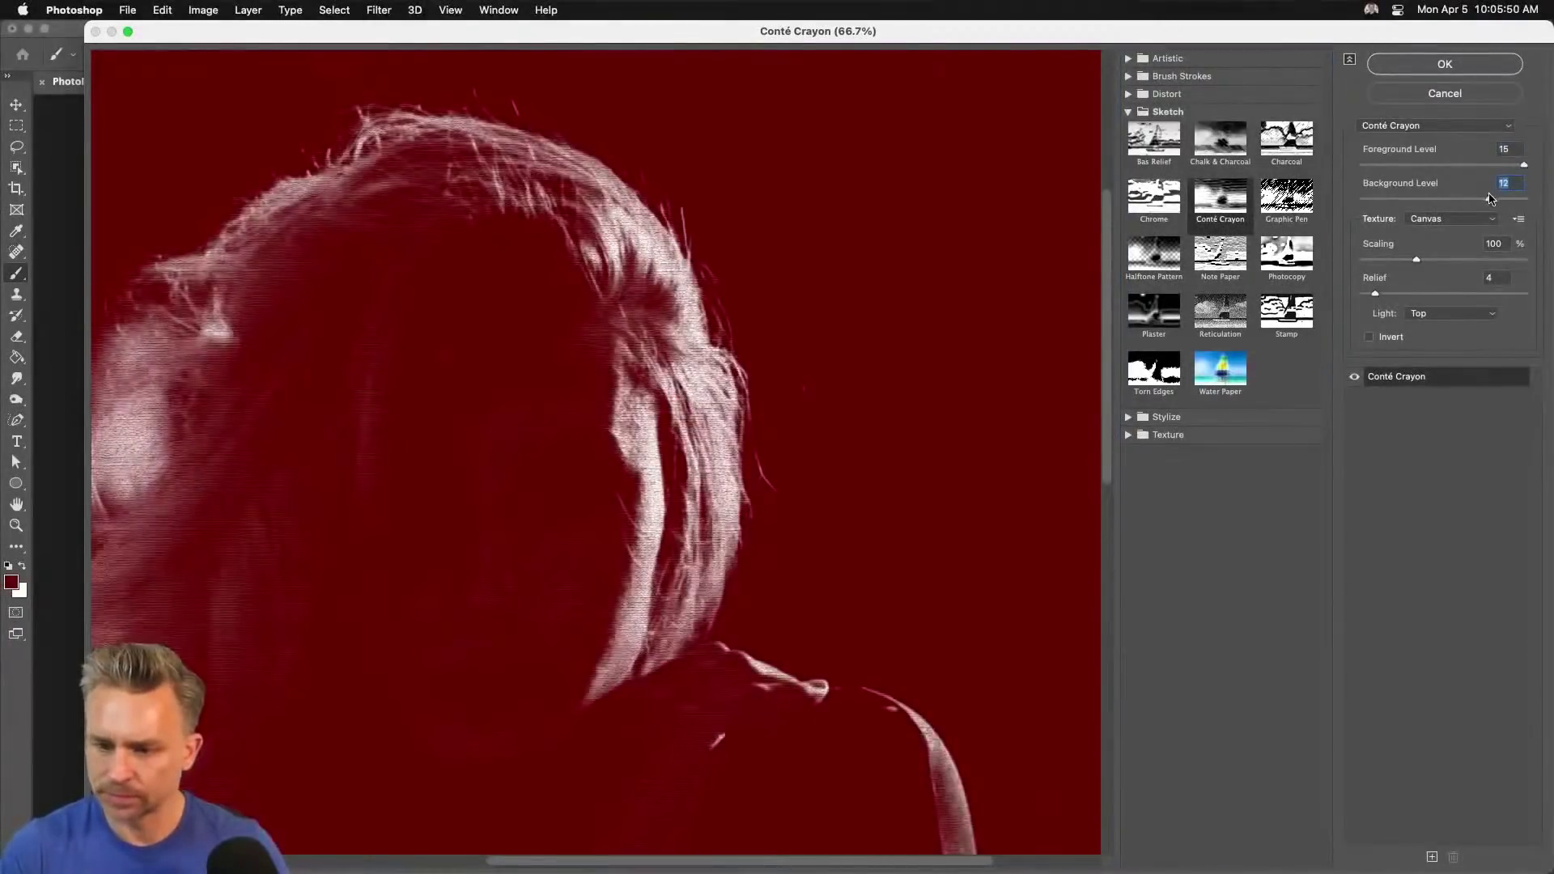
mouse_move(1439, 167)
mouse_down()
mouse_move(1397, 172)
mouse_move(1431, 170)
mouse_up()
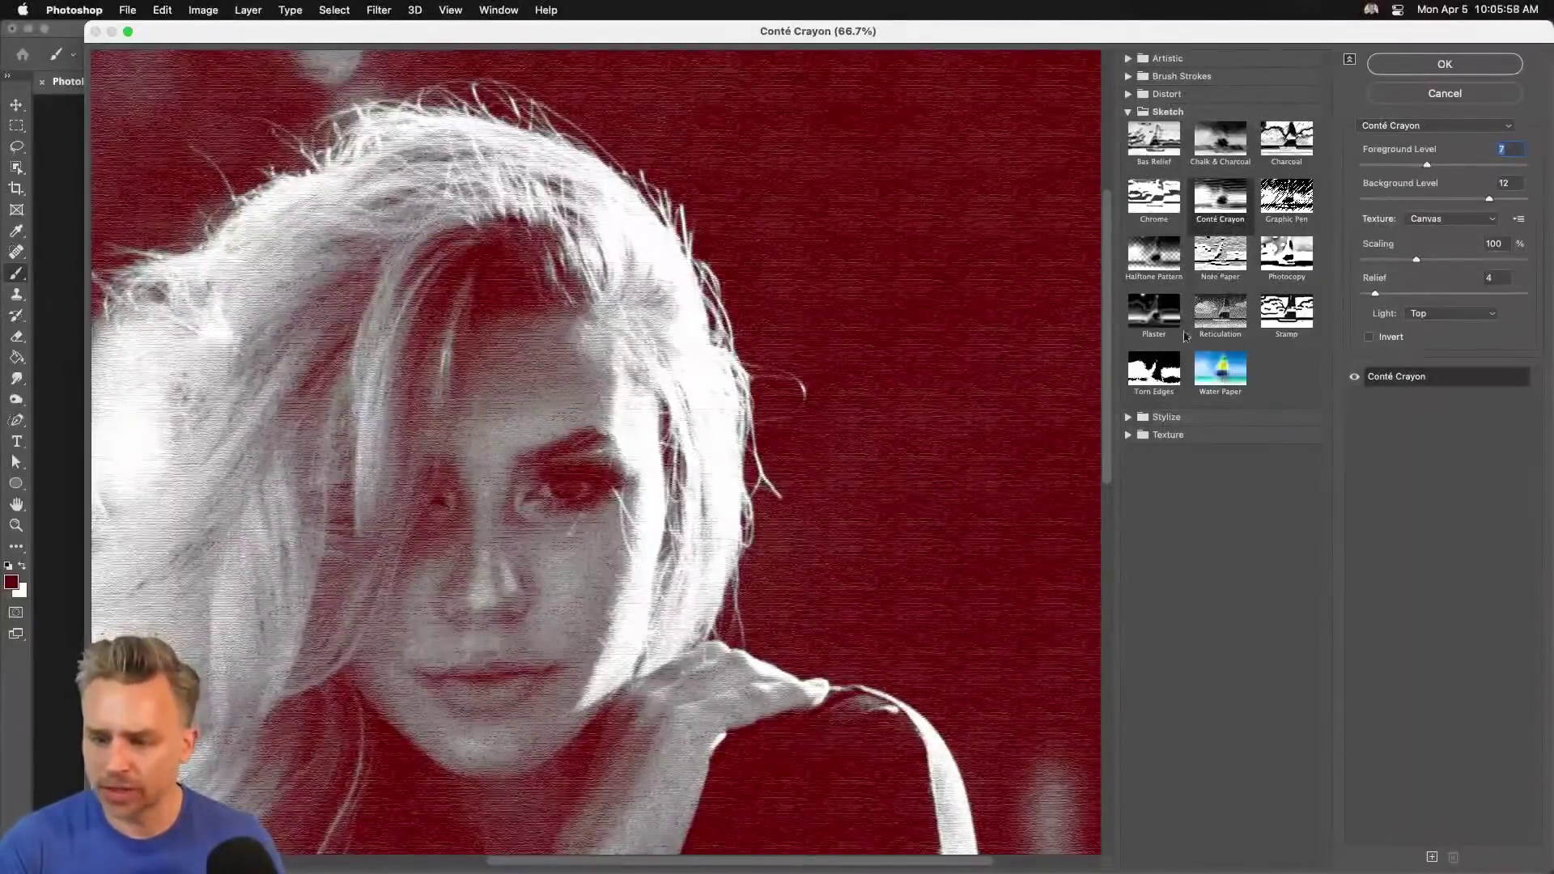
Apply the Sketch filter Graphic Pen to the Photo layer after comparing Reticulation and Note Paper.
click(1216, 317)
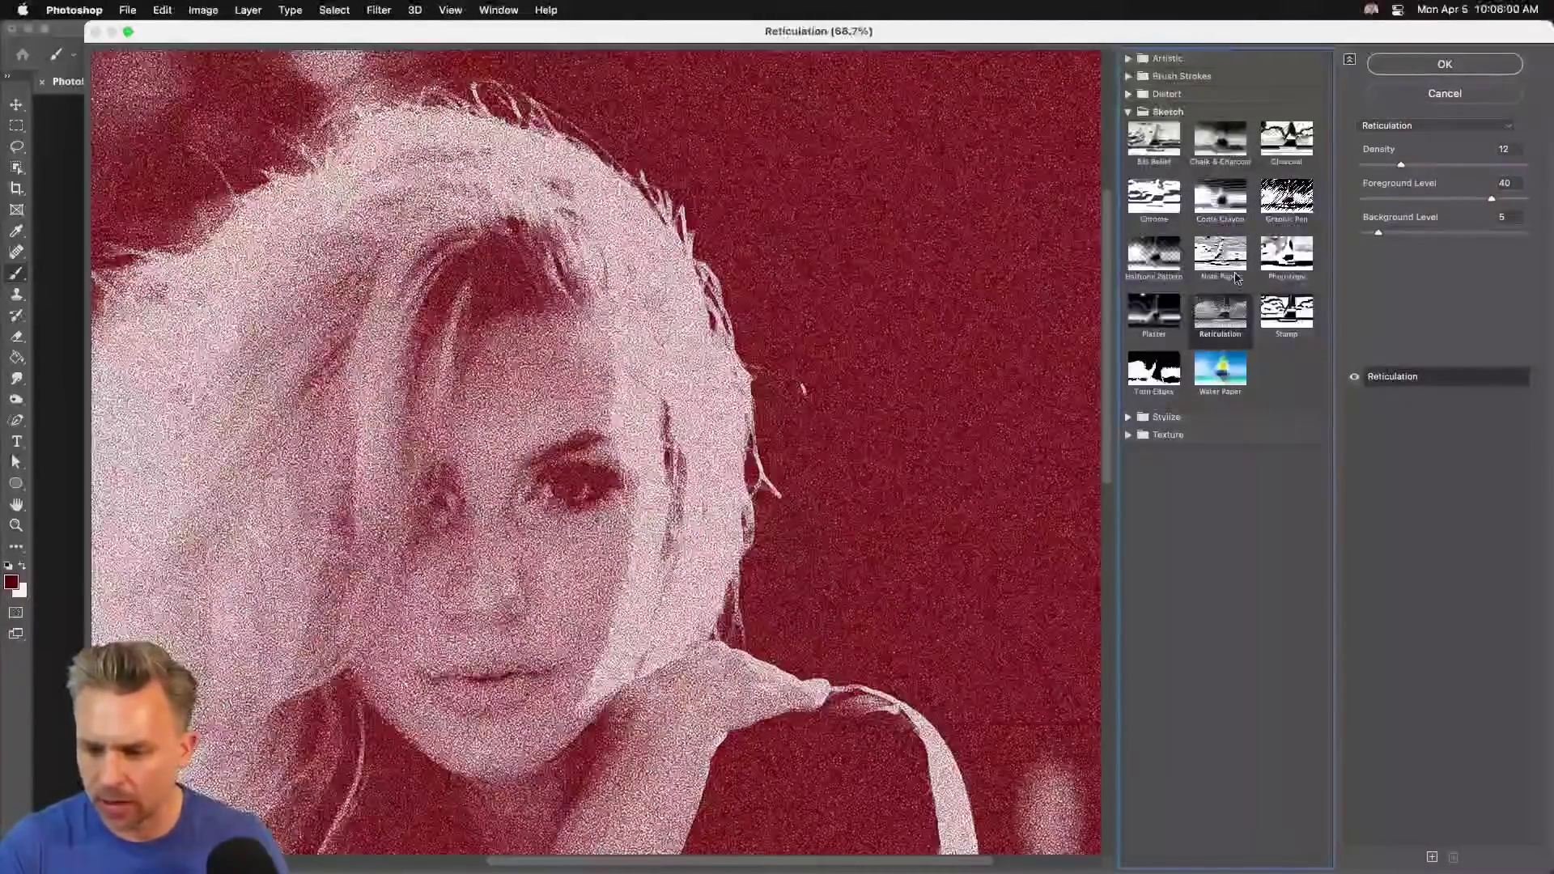
click(1224, 261)
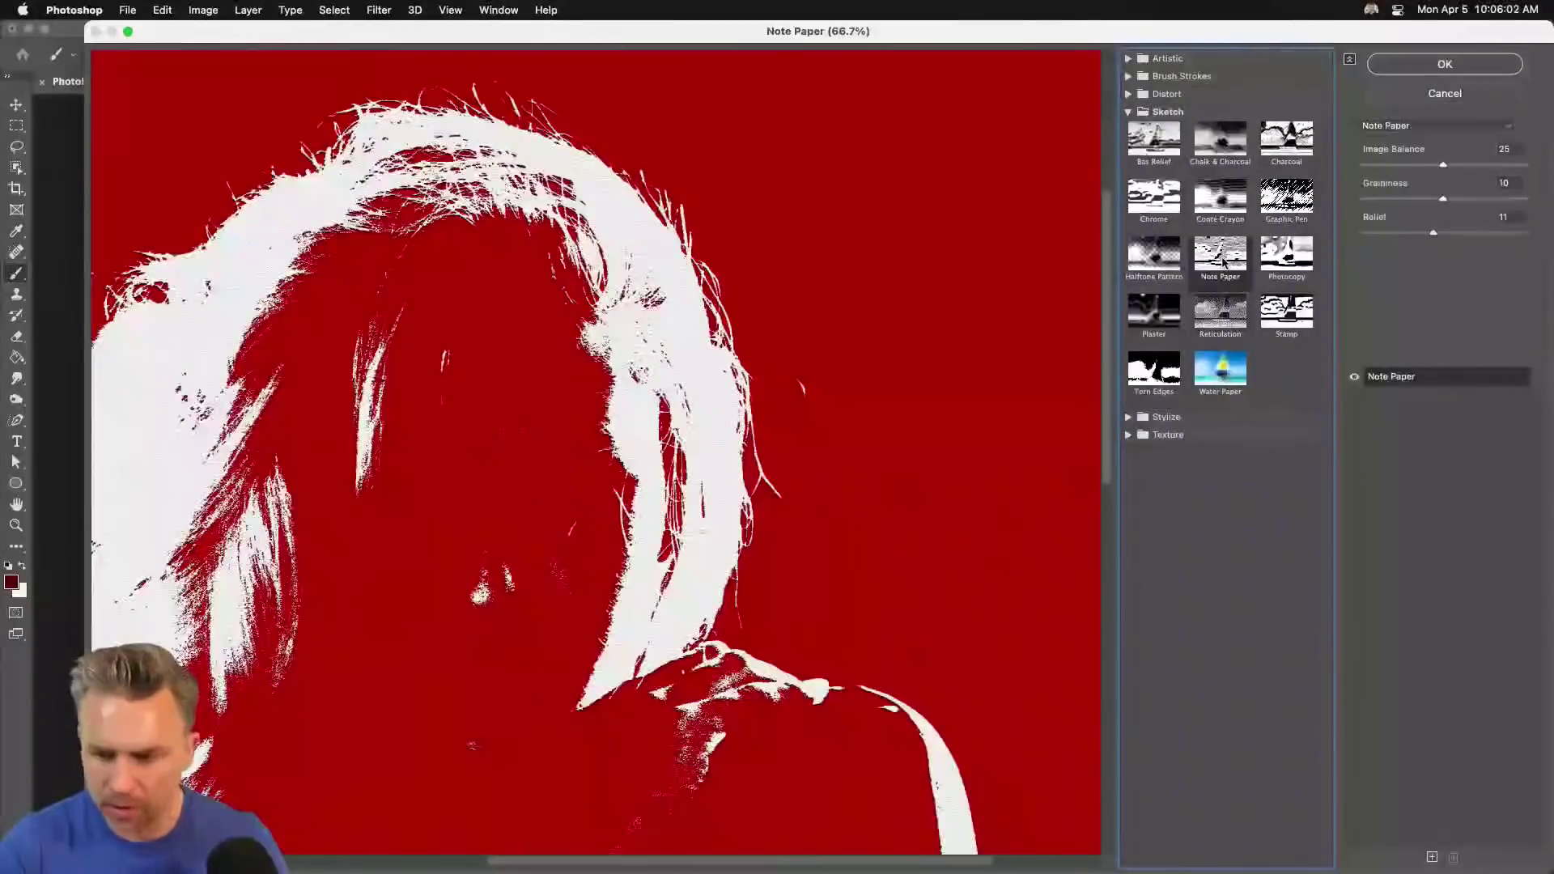
click(1214, 328)
click(1274, 202)
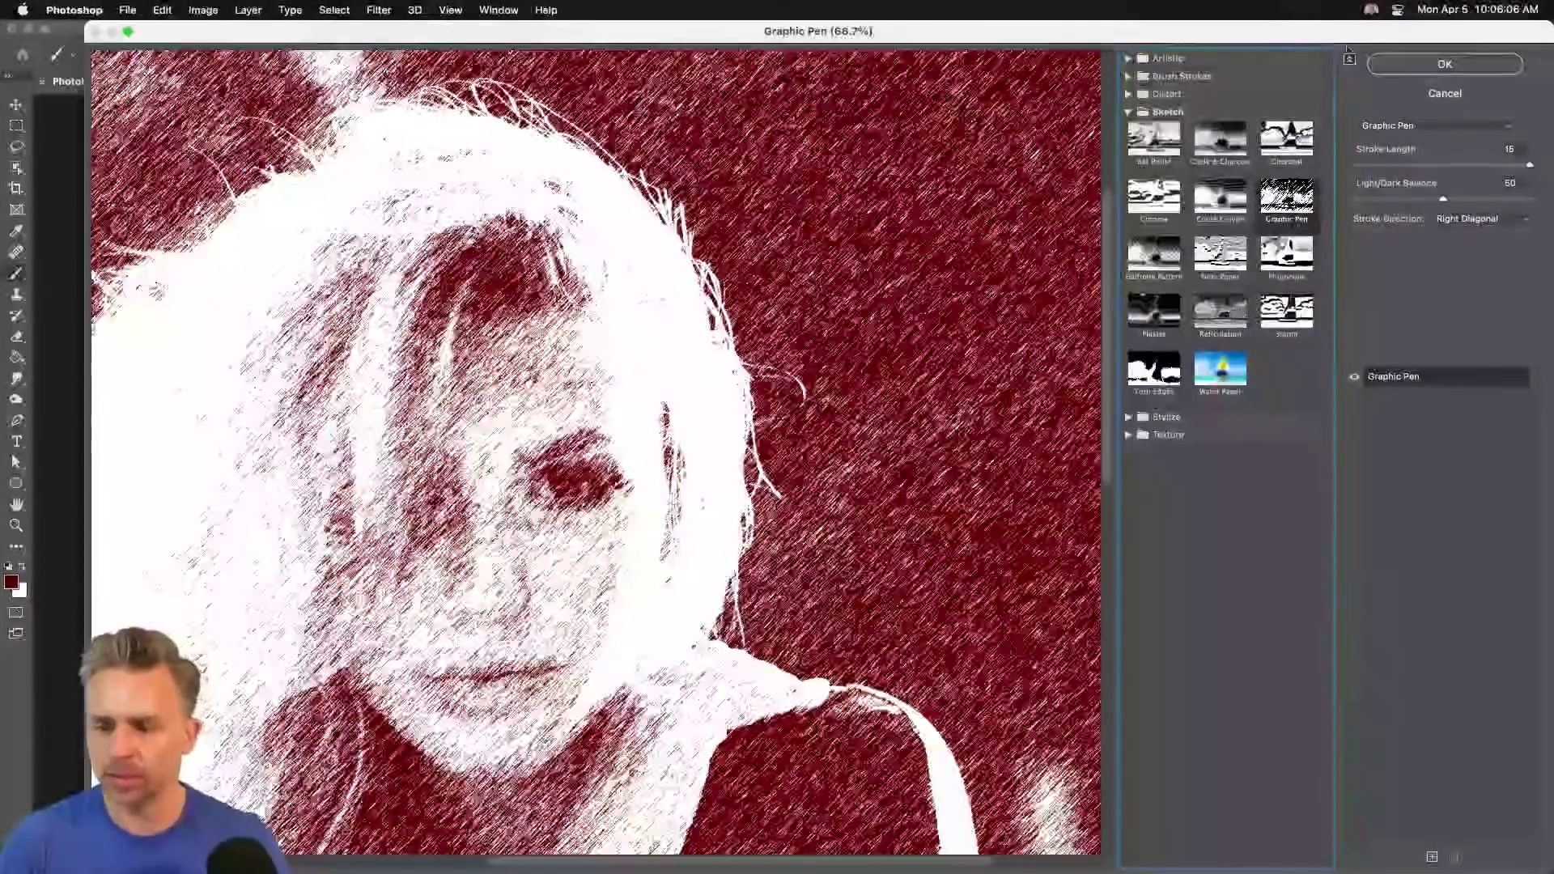
click(1445, 63)
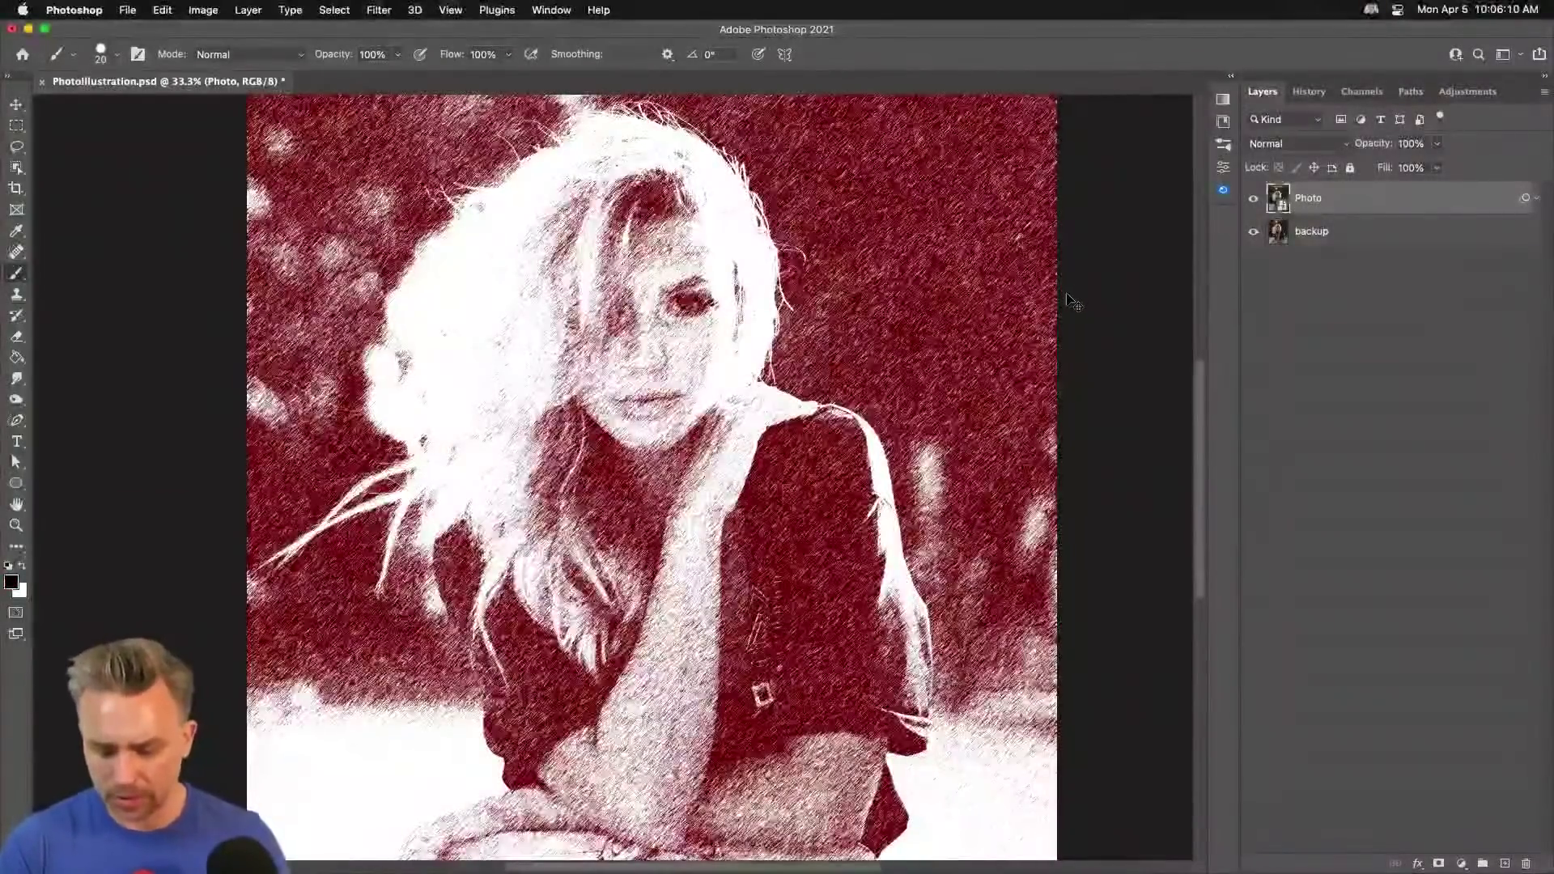
Expand the Photo layer's smart filters and switch the Filter Gallery effect off and on to compare the portrait.
click(1537, 200)
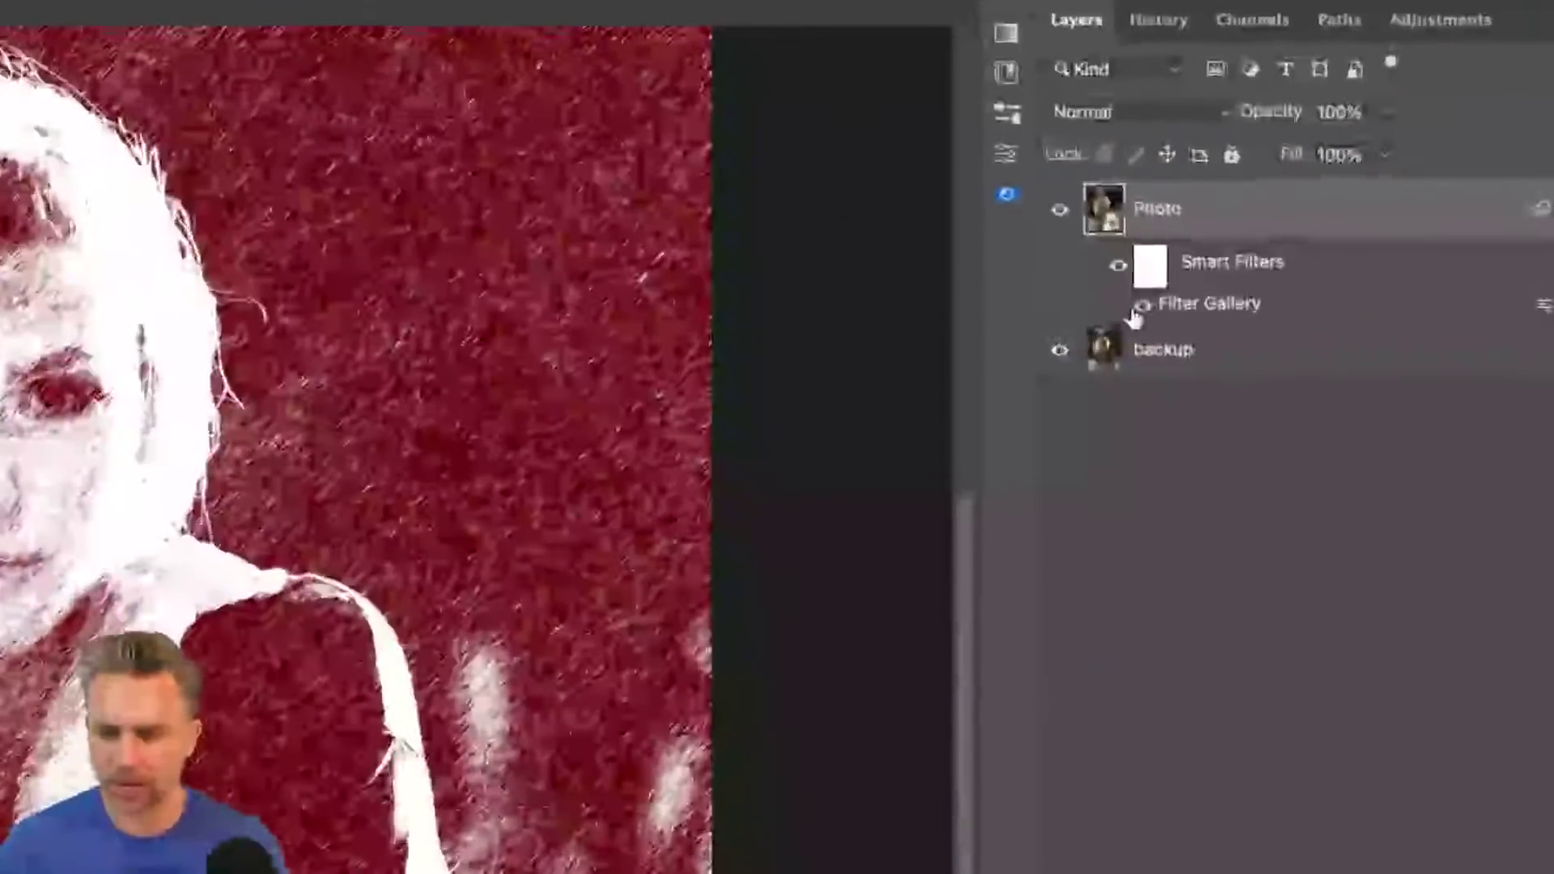
click(1299, 252)
click(1299, 253)
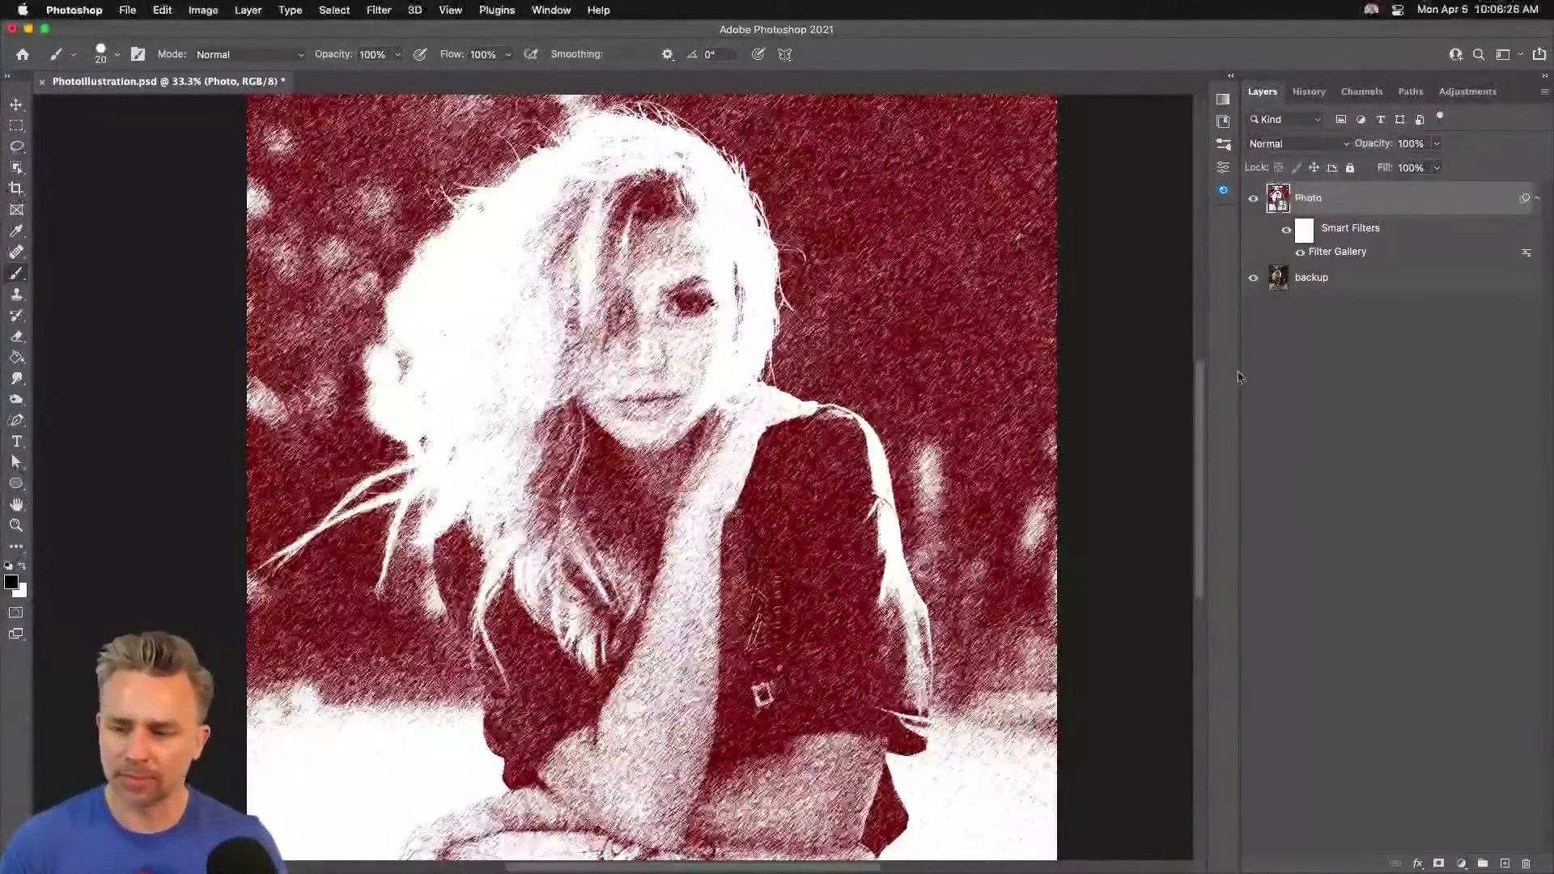
Hide the Photo layer and add a new layer above it named "draw on this layer please".
click(1253, 201)
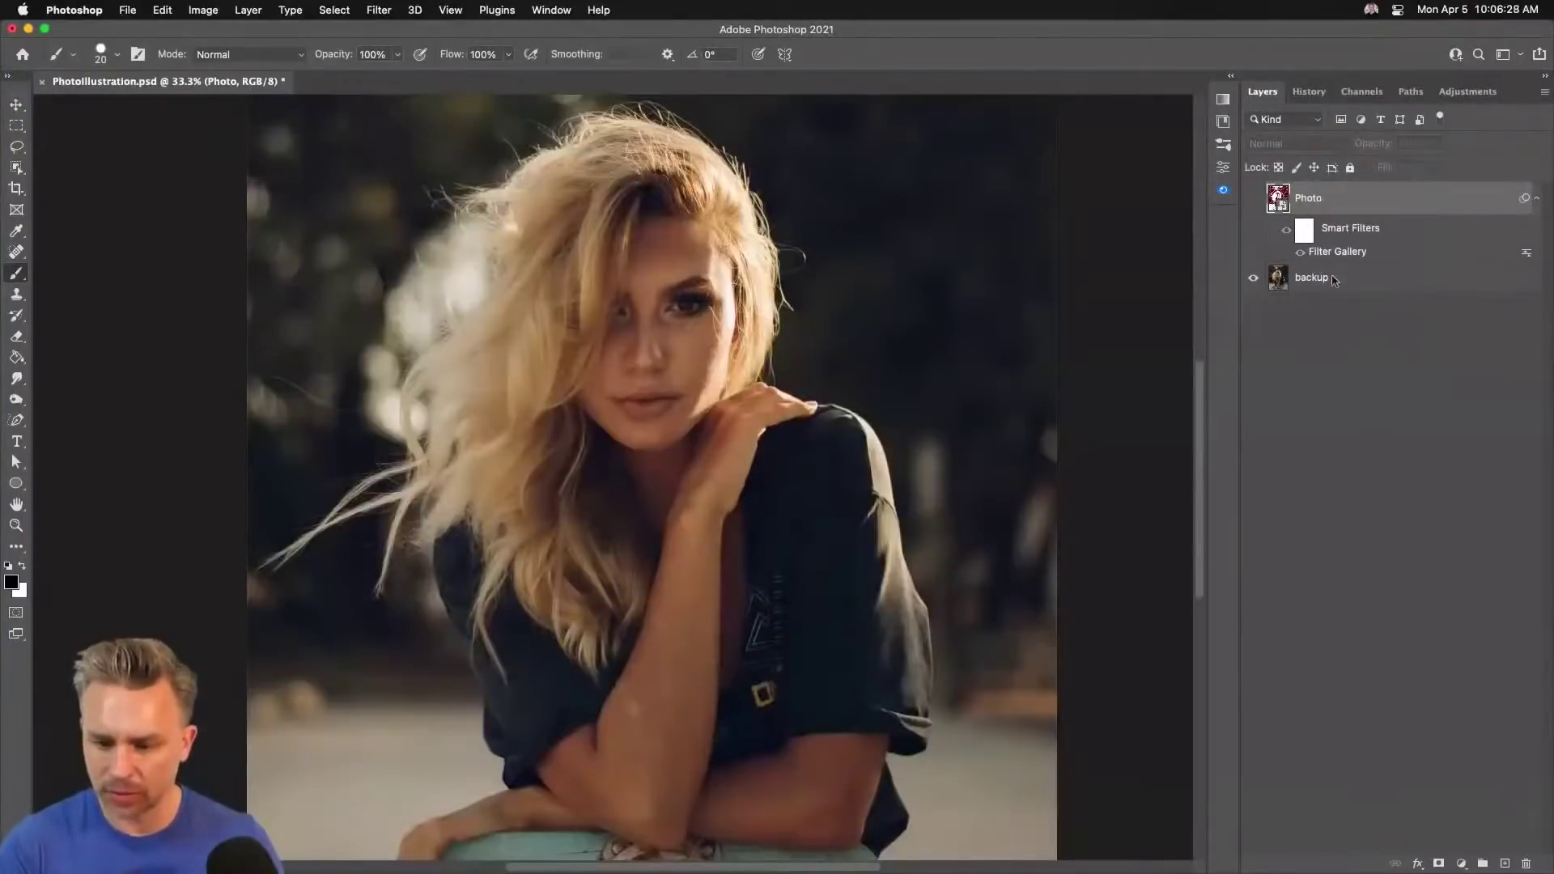
click(1505, 863)
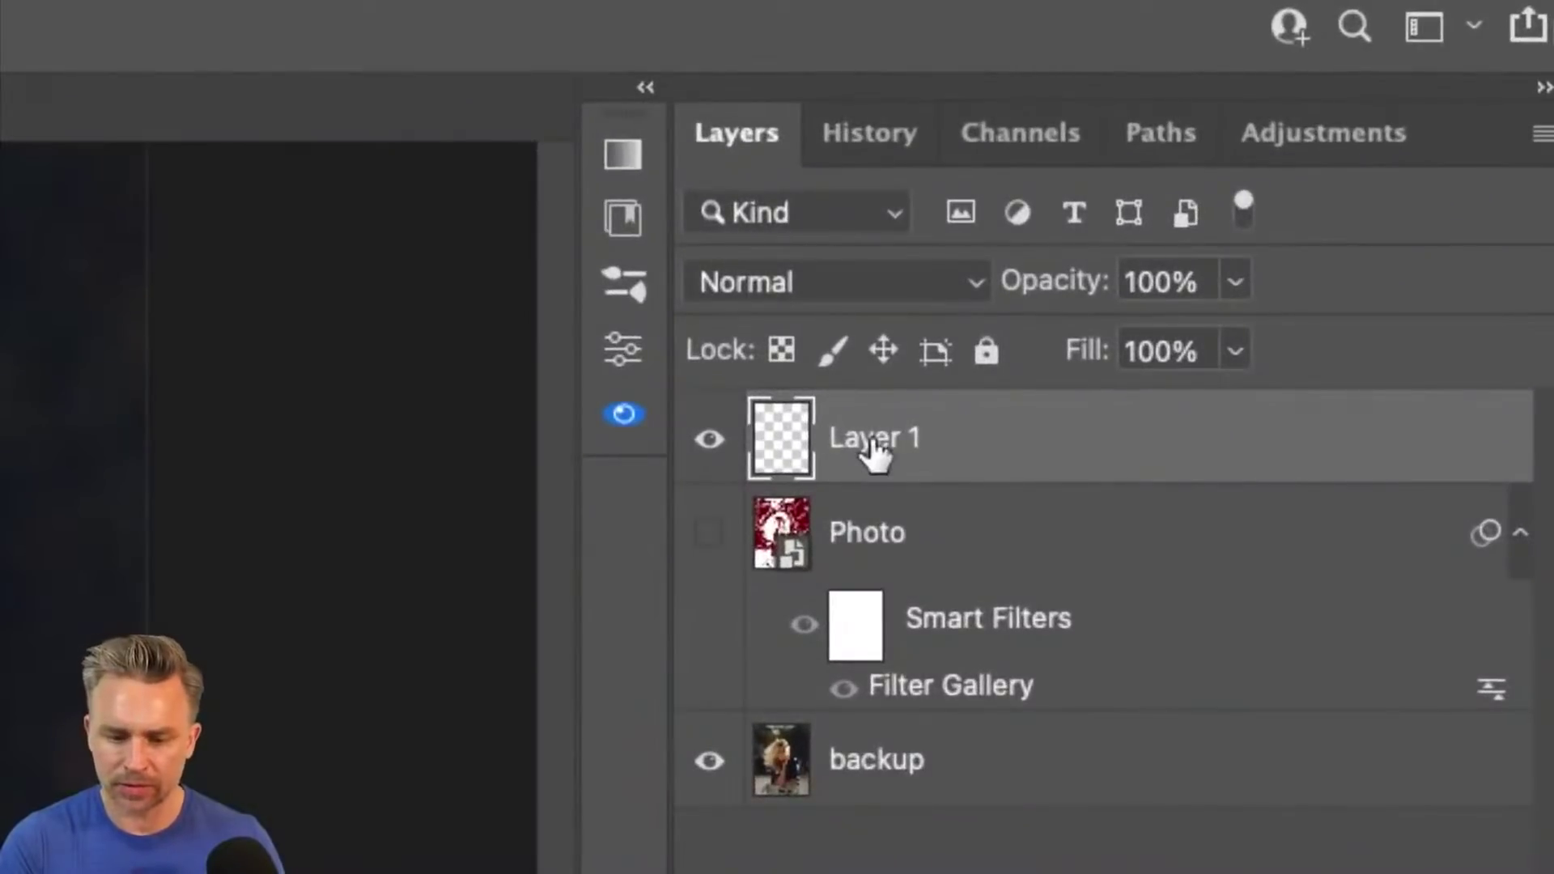
double_click(1090, 298)
text(daw)
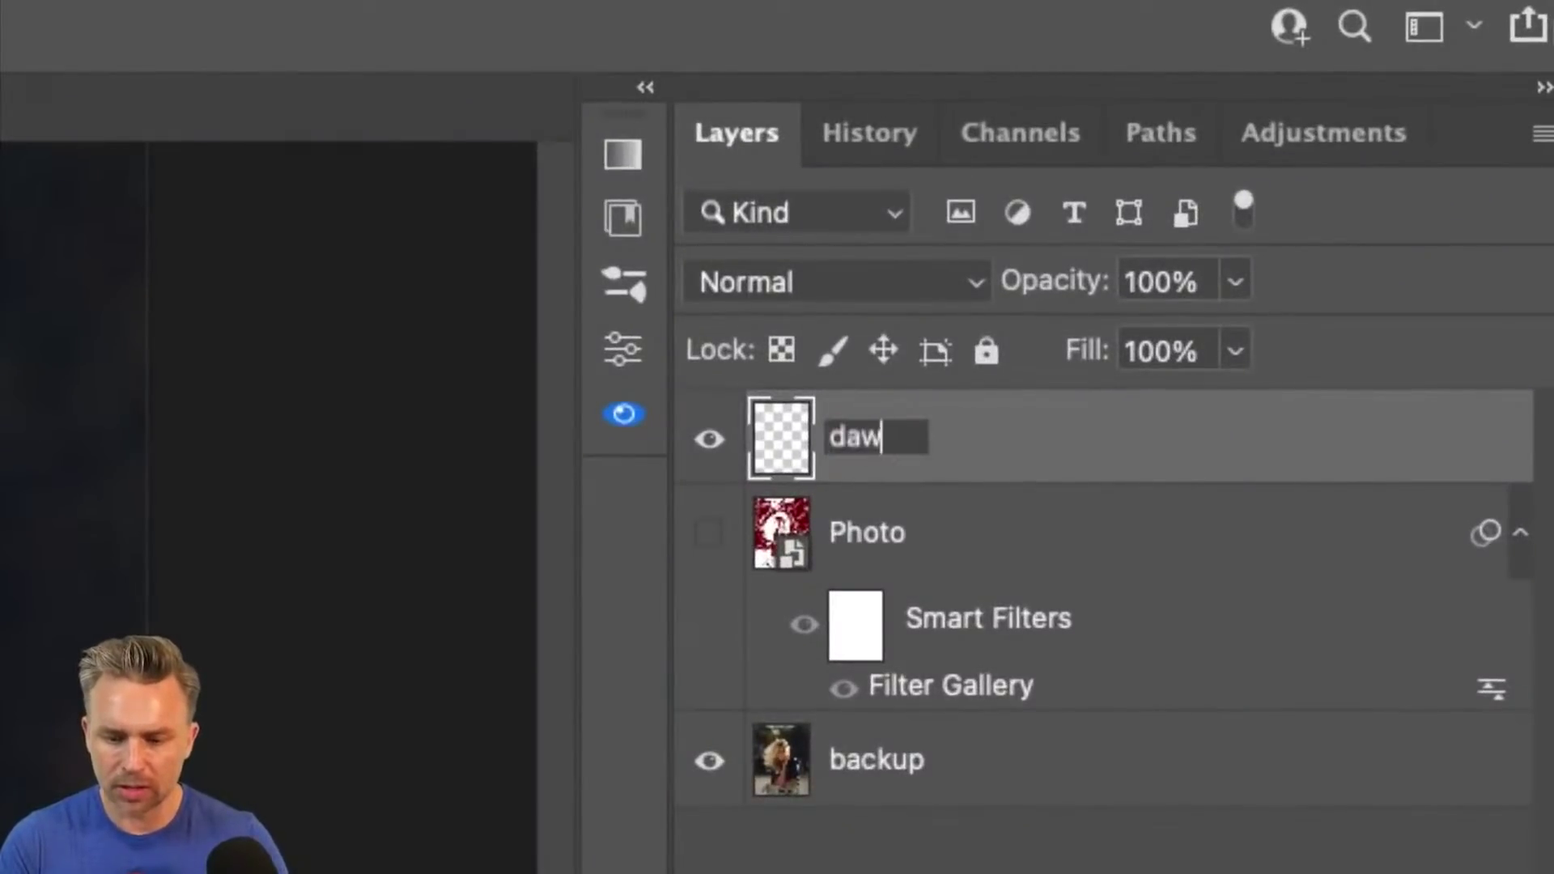
key(BackSpace)
key(BackSpace)
text(rea)
key(BackSpace)
key(BackSpace)
text(aw on)
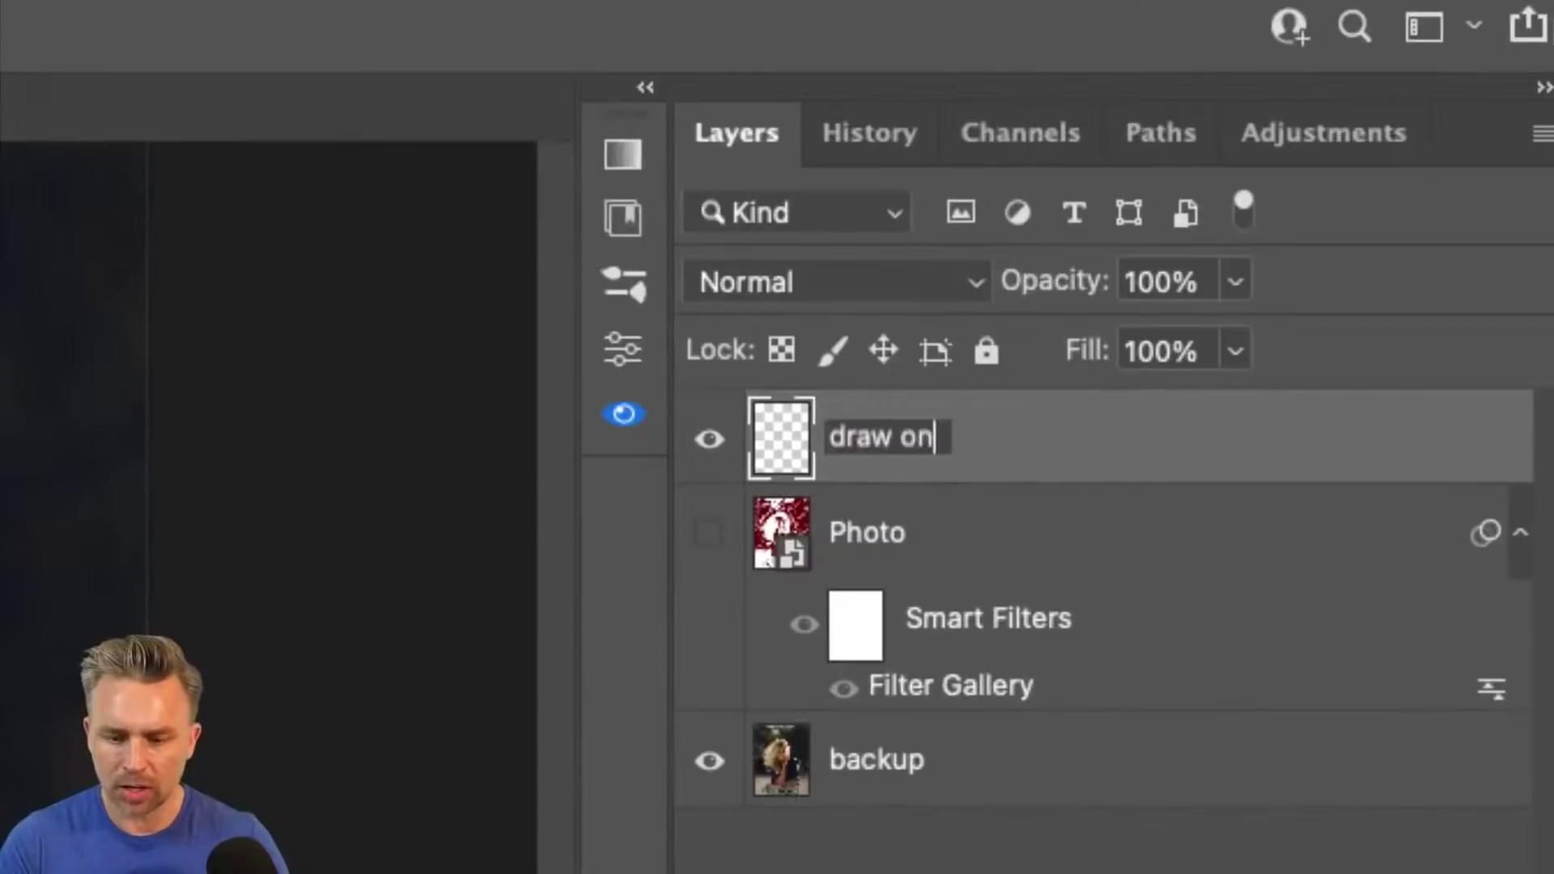
text( this laer p)
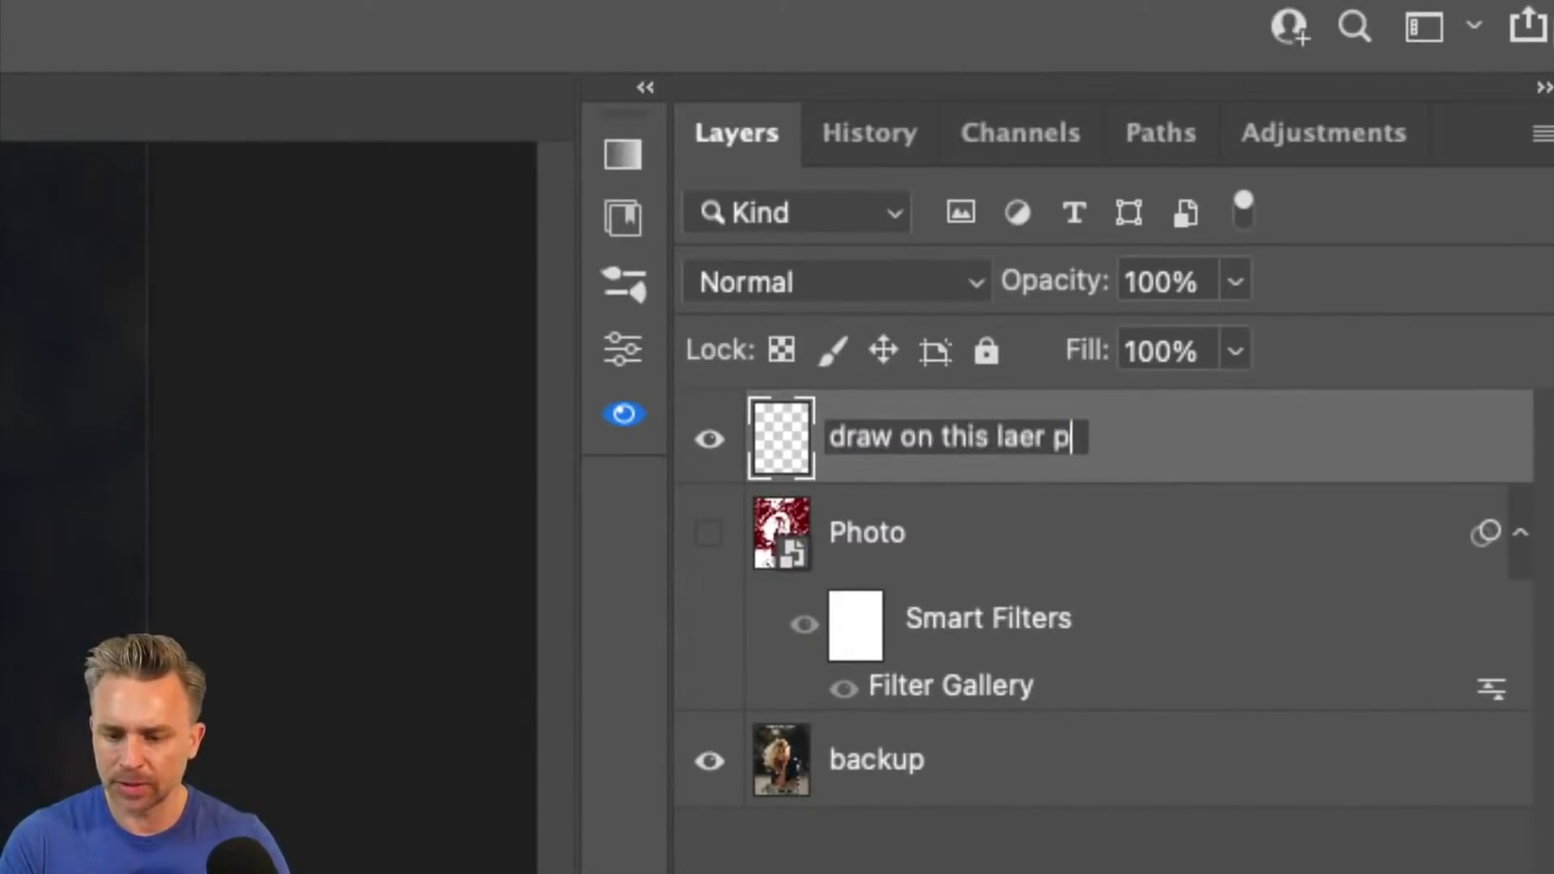
key(BackSpace)
key(BackSpace)
key(BackSpace)
key(BackSpace)
text(yer pleas)
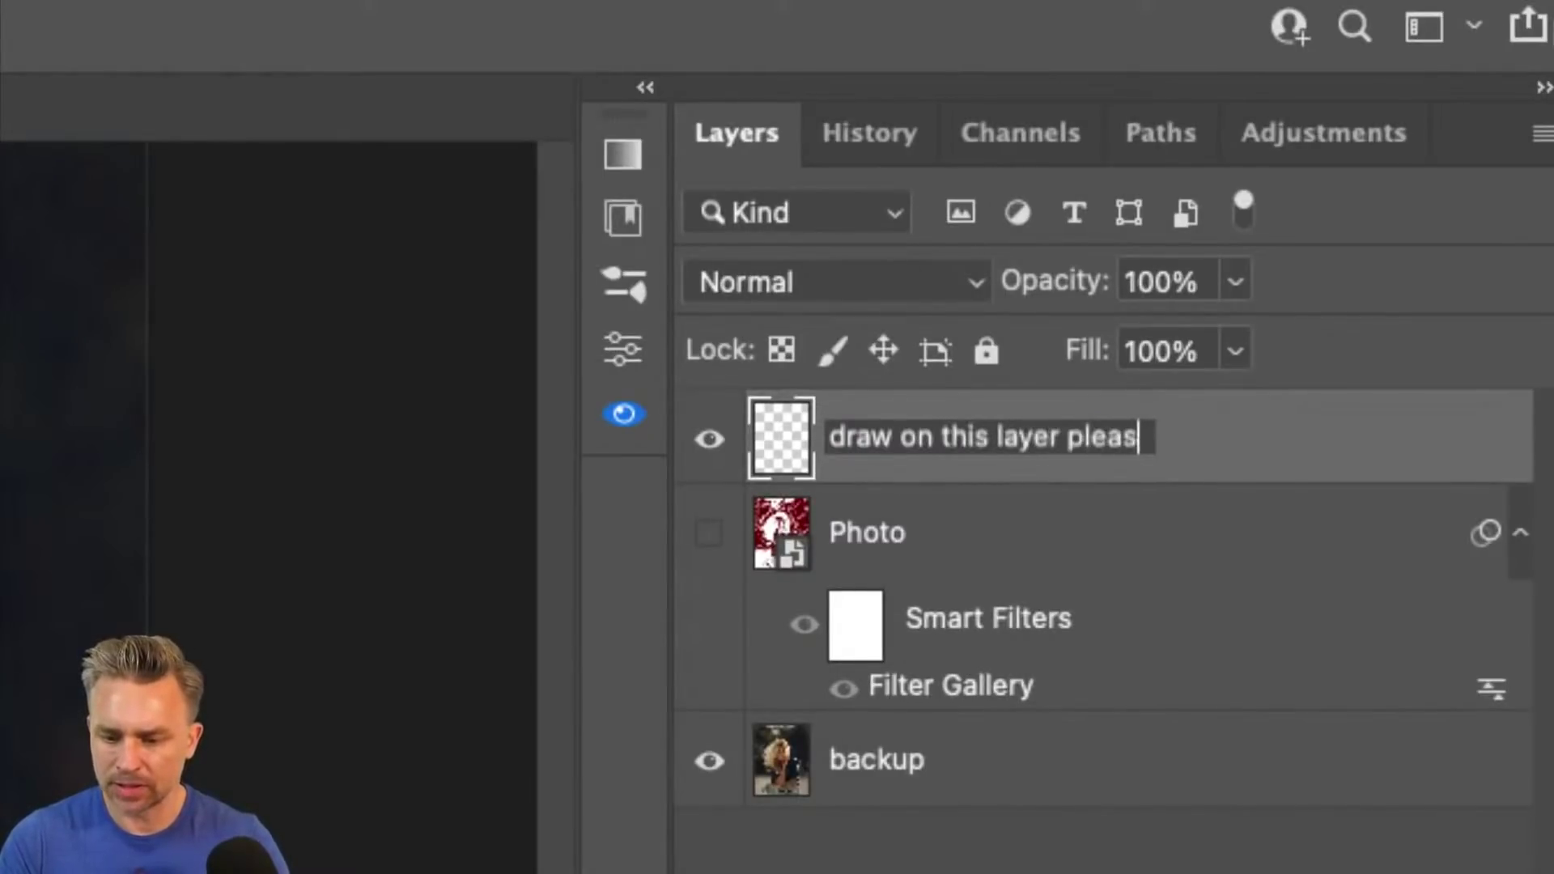
text(e)
key(Return)
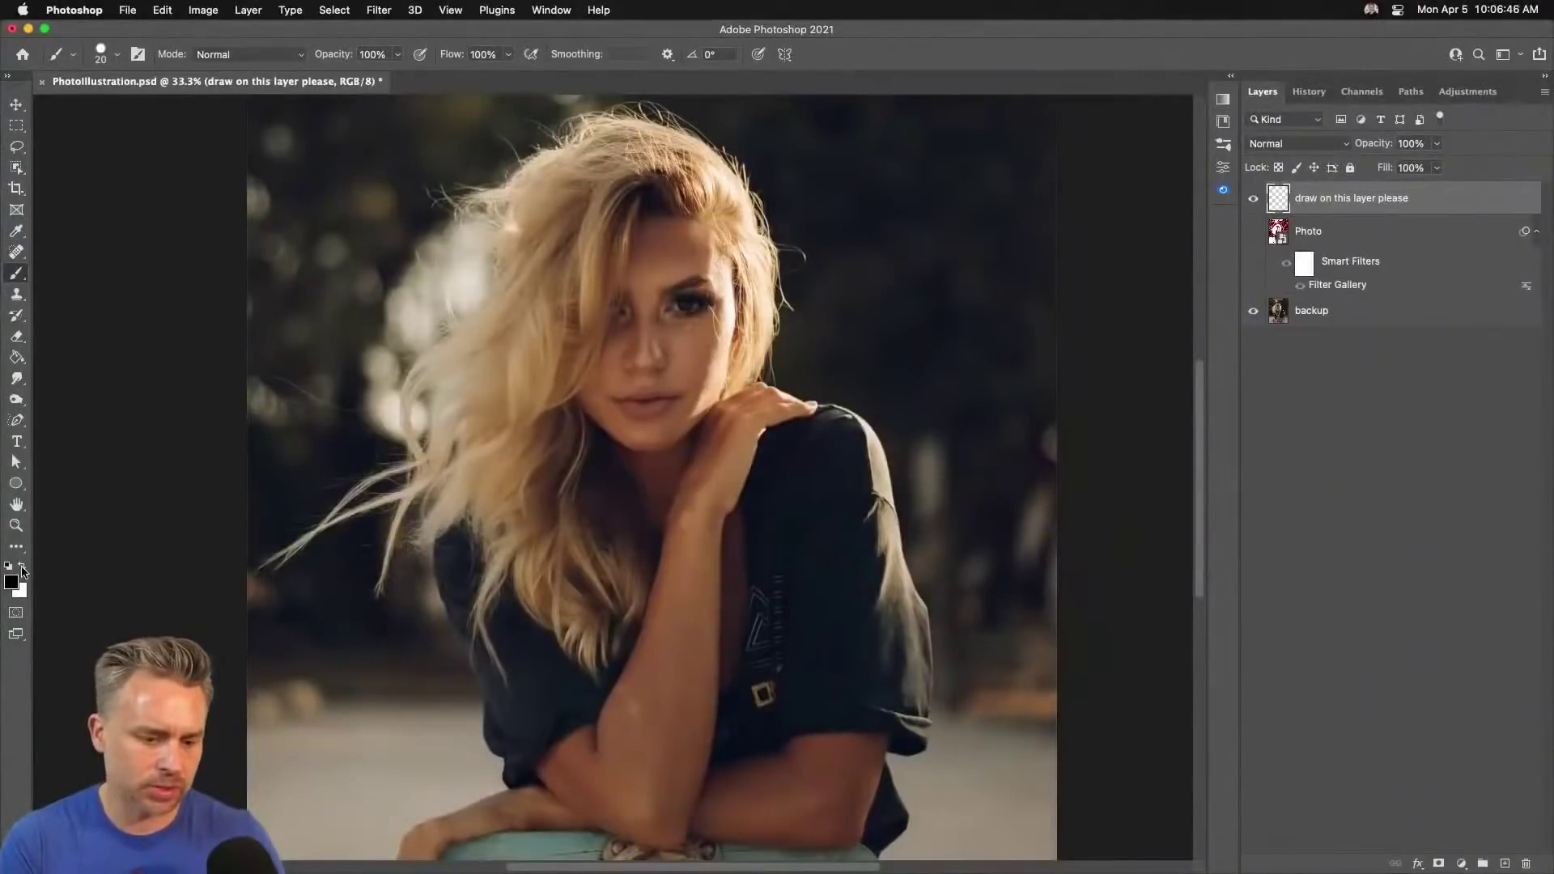
Make white the foreground color by swapping the two color swatches, and reset the Brush tool to its default settings.
click(22, 569)
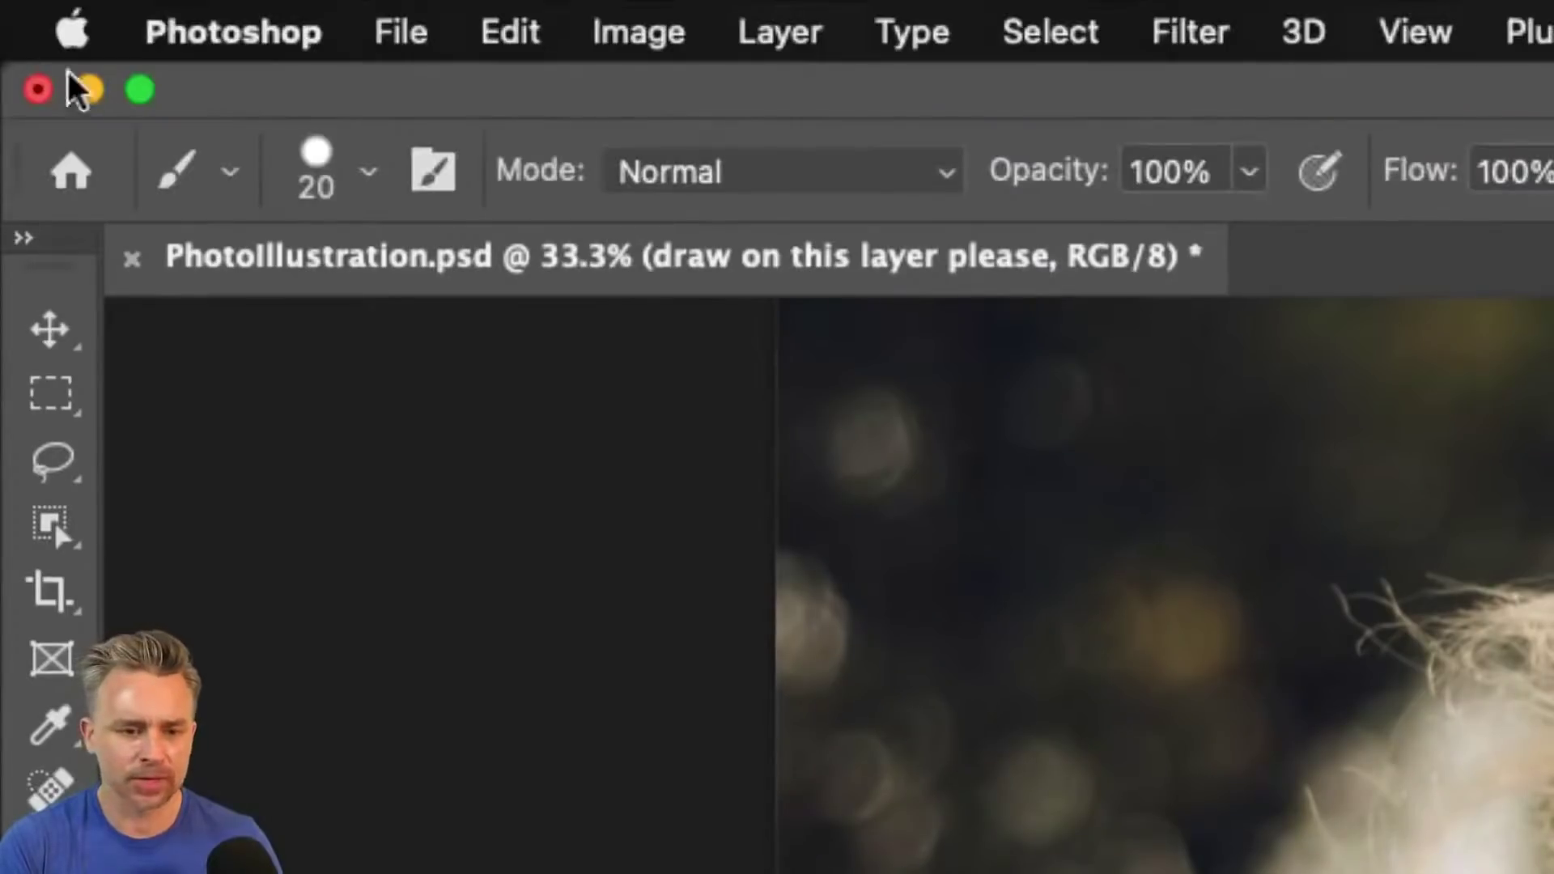
right_click(232, 154)
right_click(222, 162)
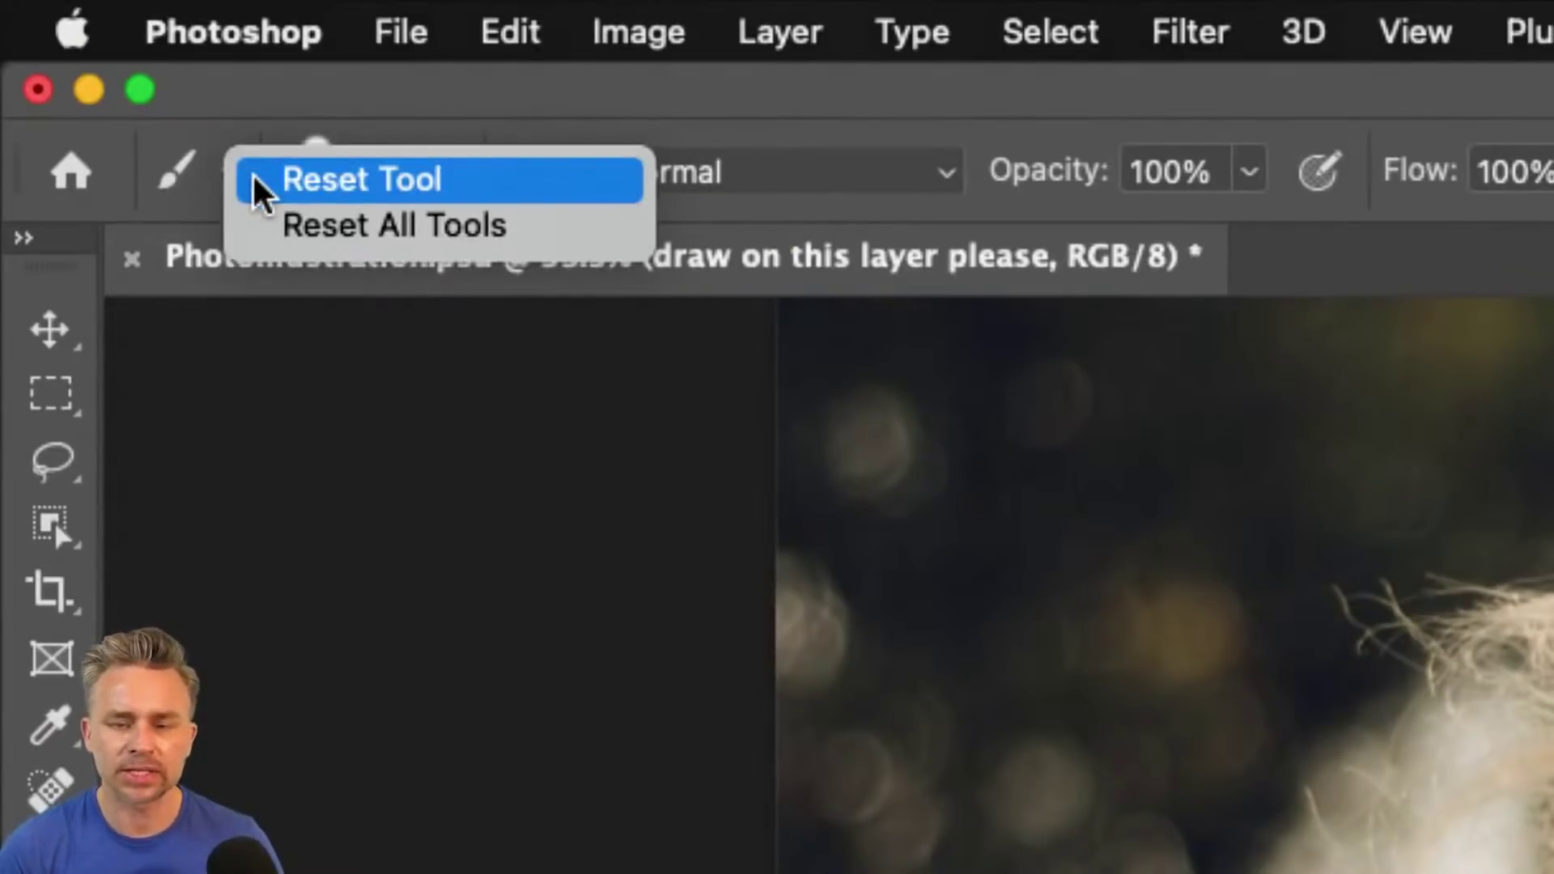
click(318, 230)
click(230, 174)
click(233, 182)
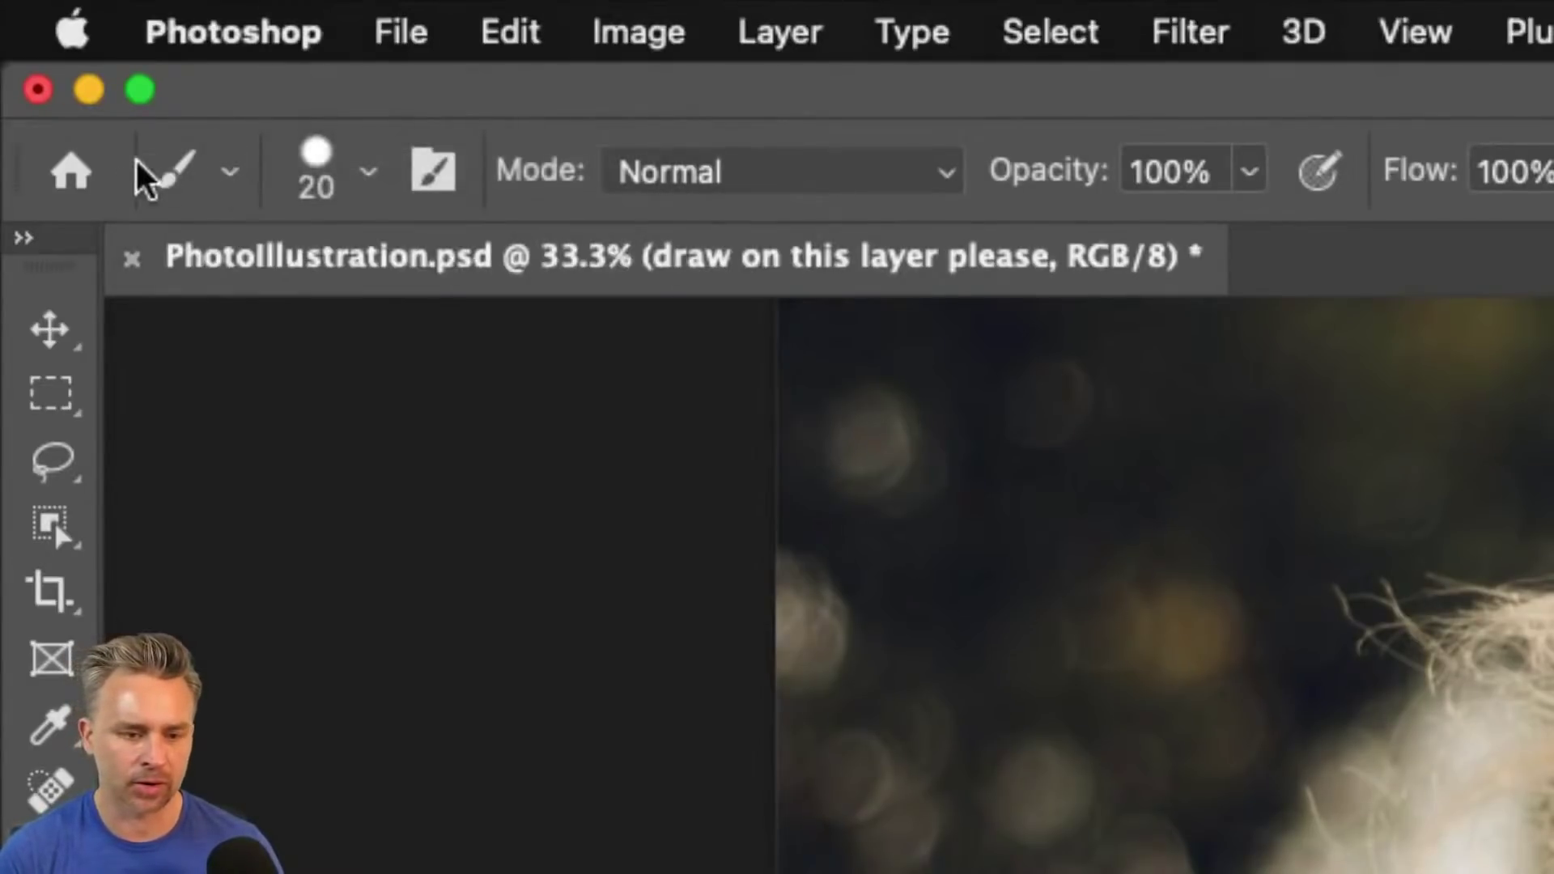
right_click(215, 156)
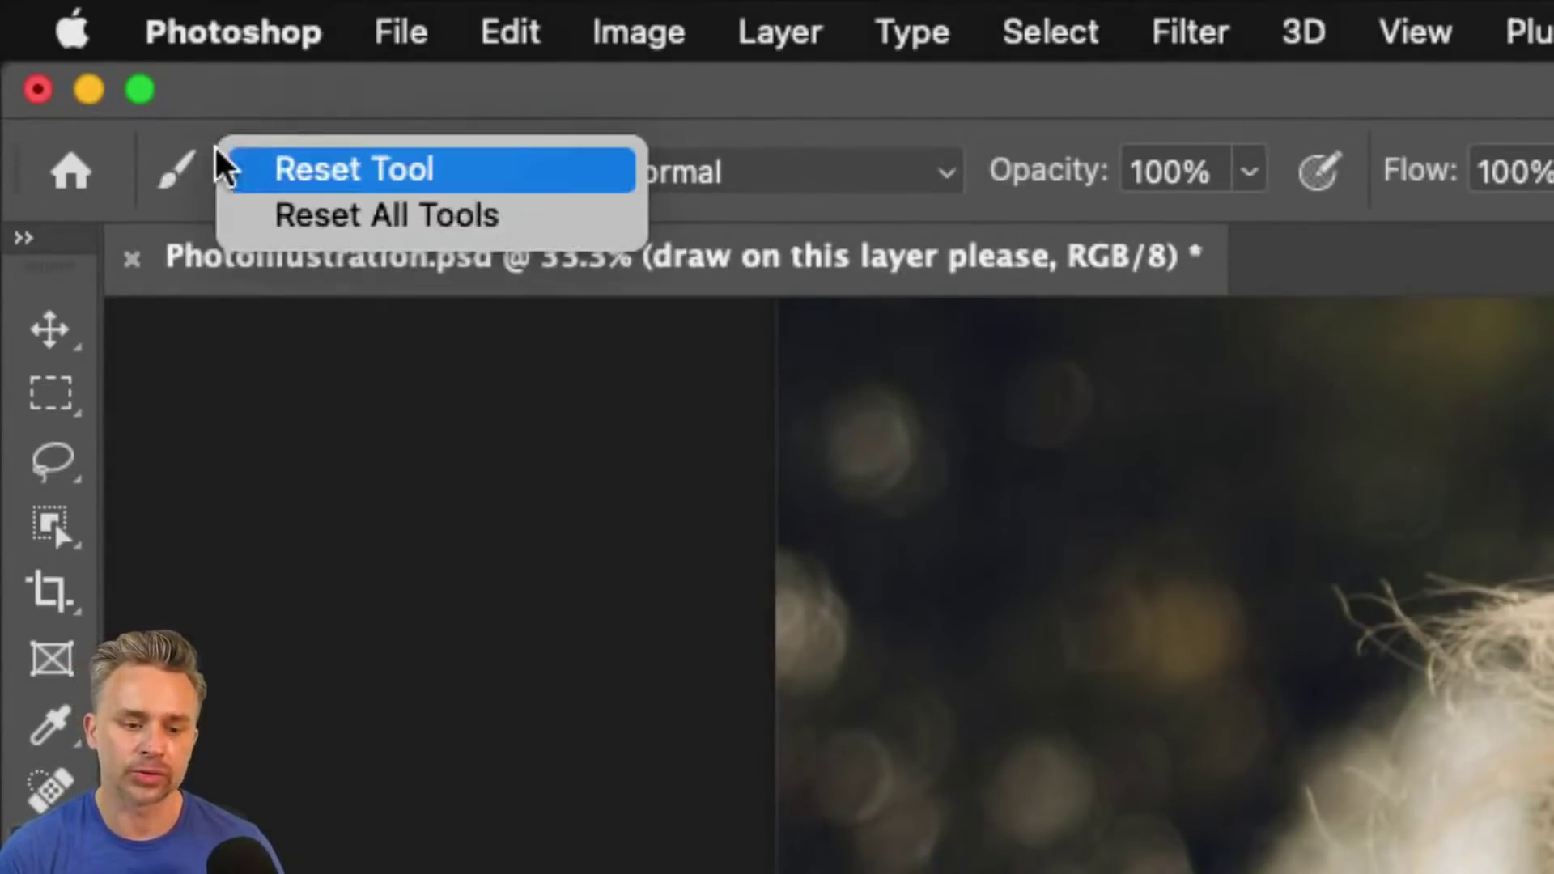
click(257, 172)
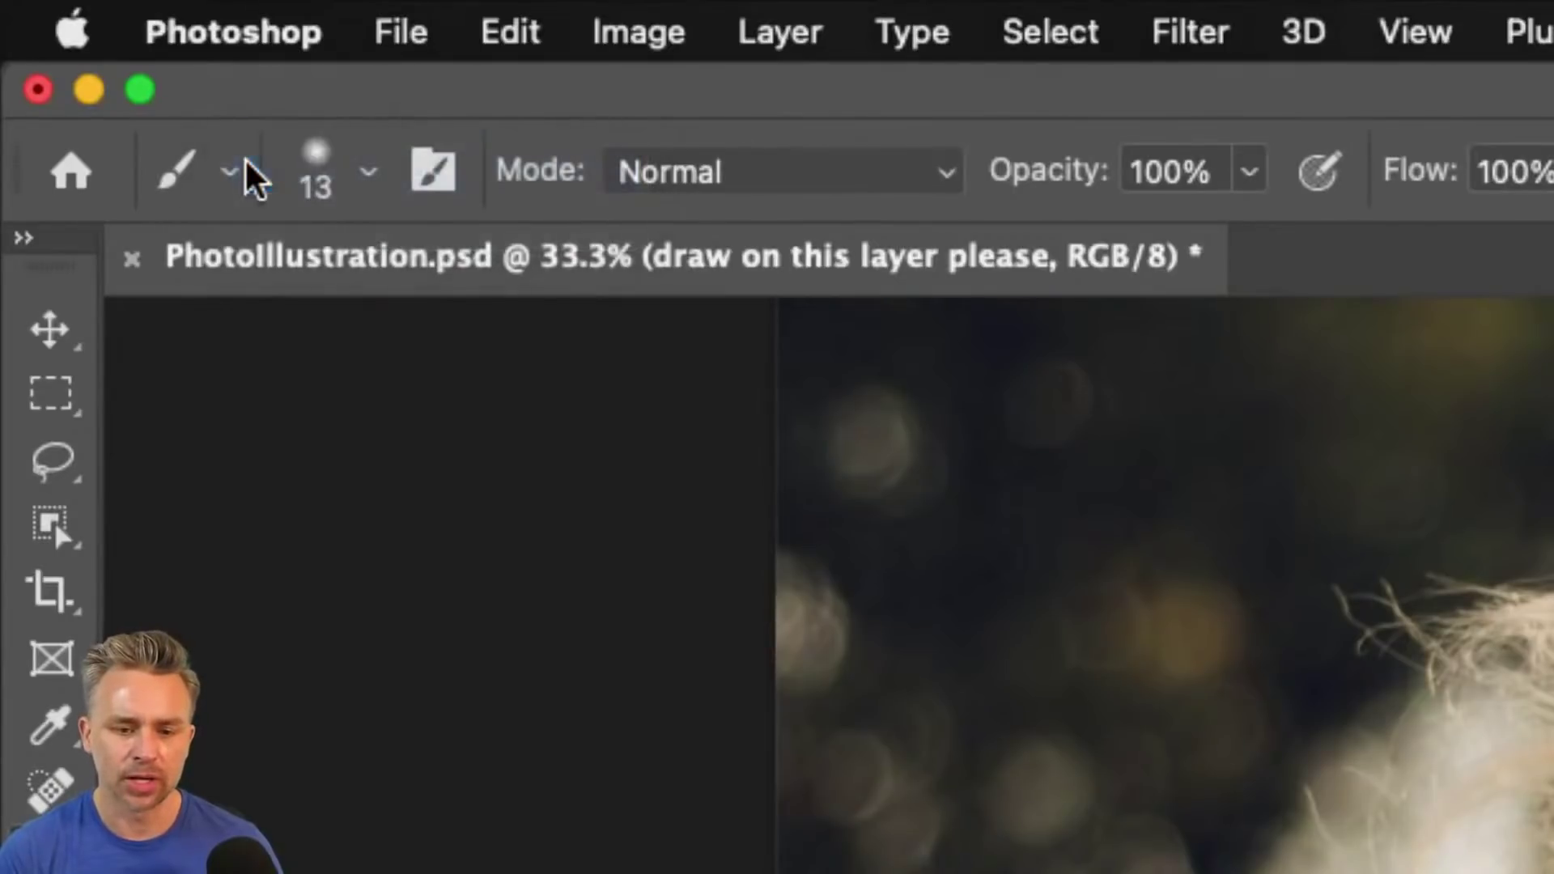
Set the round brush's hardness to 100%.
click(365, 174)
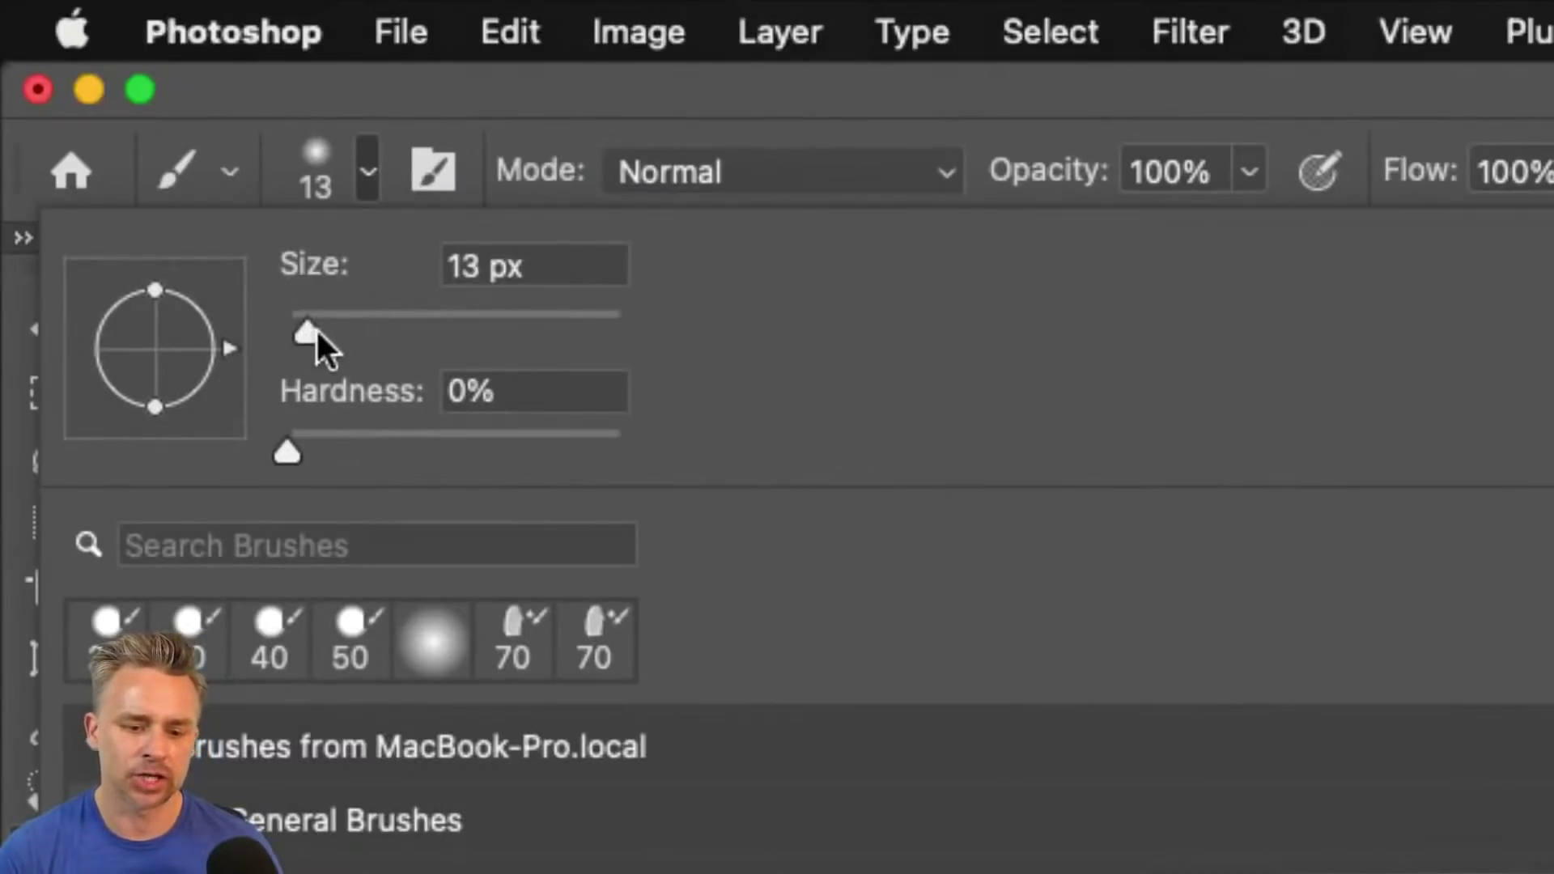
drag(285, 458, 636, 470)
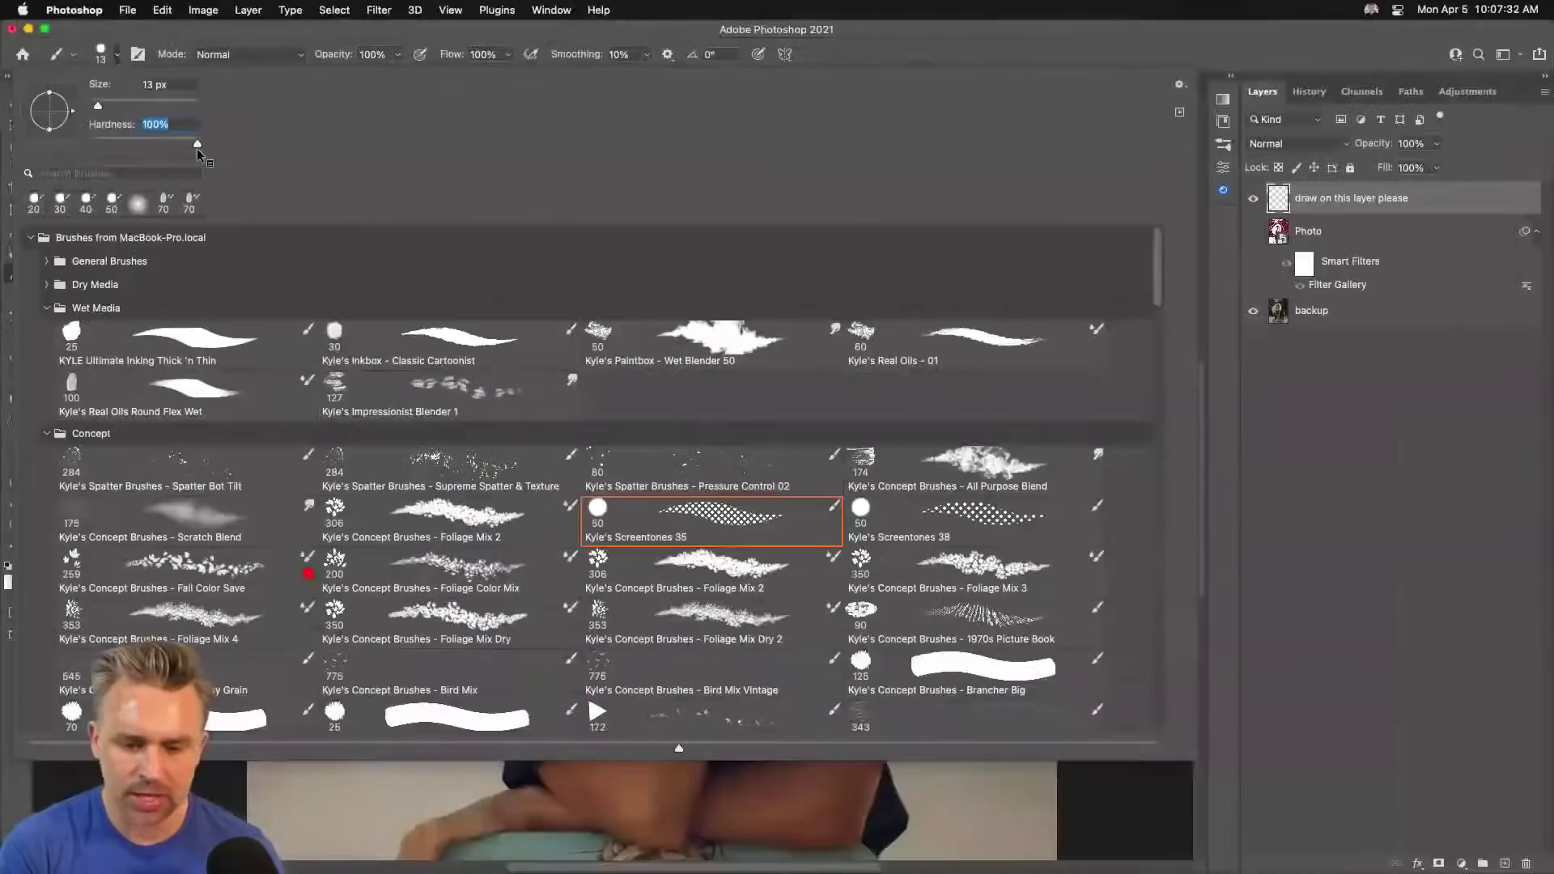
click(904, 61)
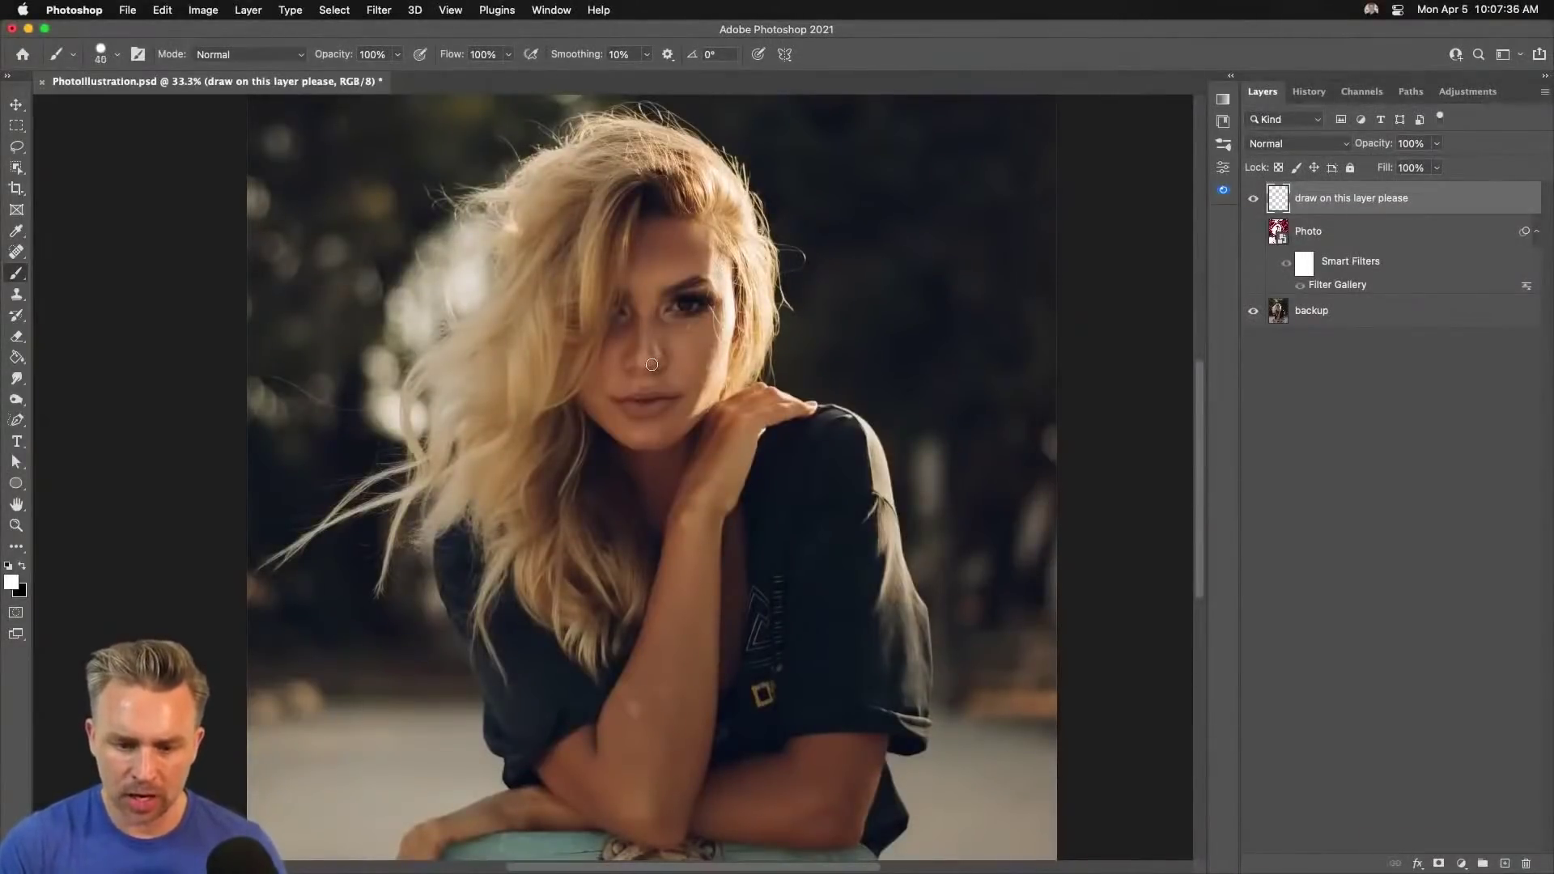
Enlarge the brush over the face to 900 px, and reduce it to 700 px.
key(bracketright)
key(bracketright)
key(bracketright)
key(bracketright)
key(bracketright)
key(bracketright)
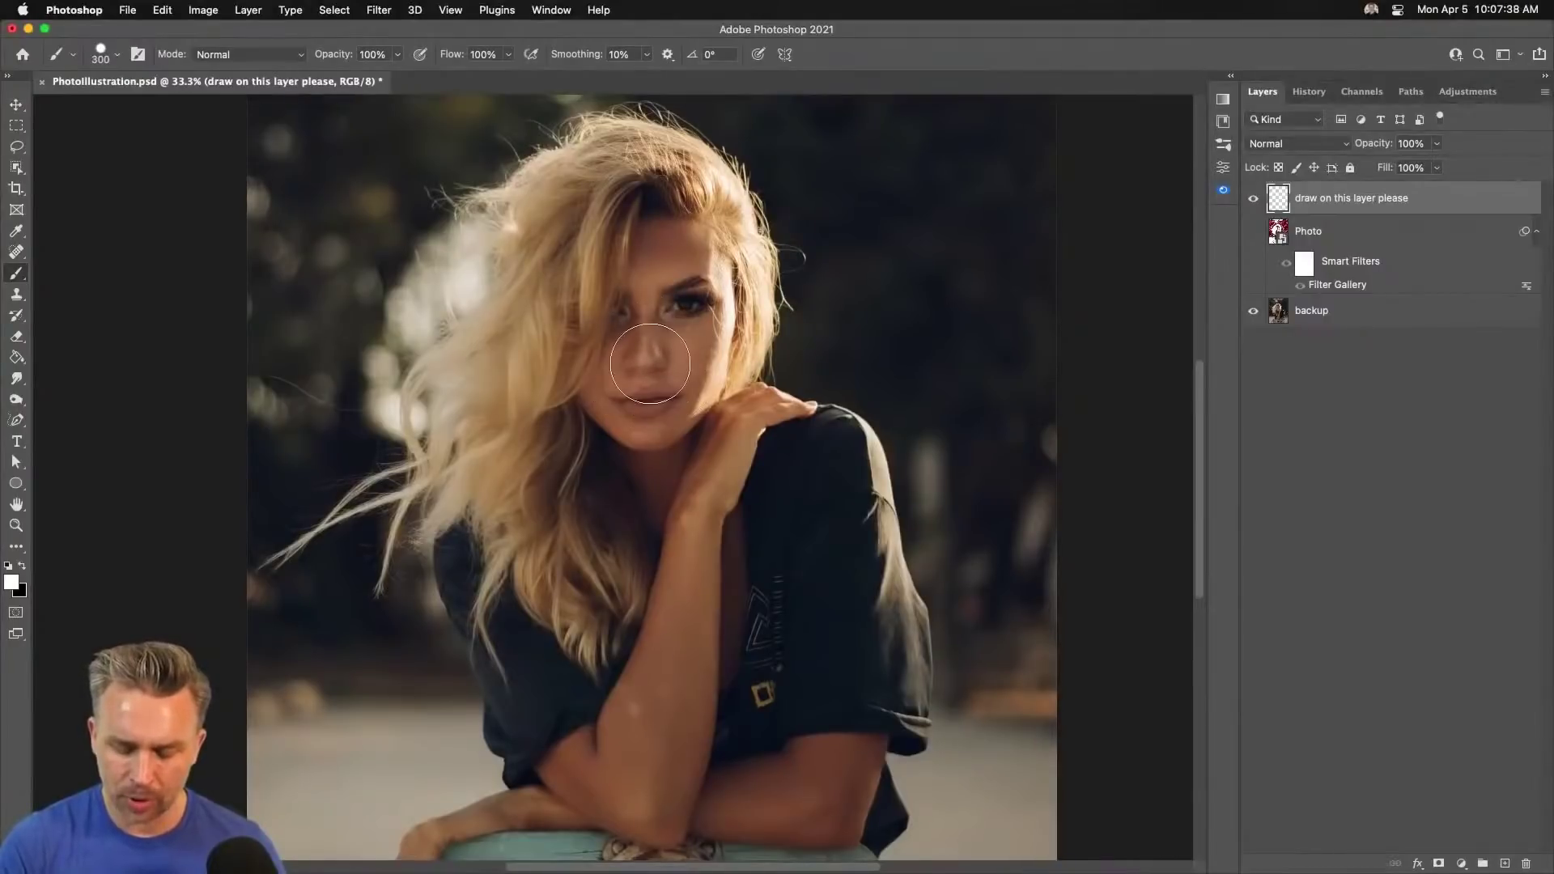
key(bracketright)
key(bracketright)
key(bracketright)
key(bracketright)
key(bracketright)
key(bracketright)
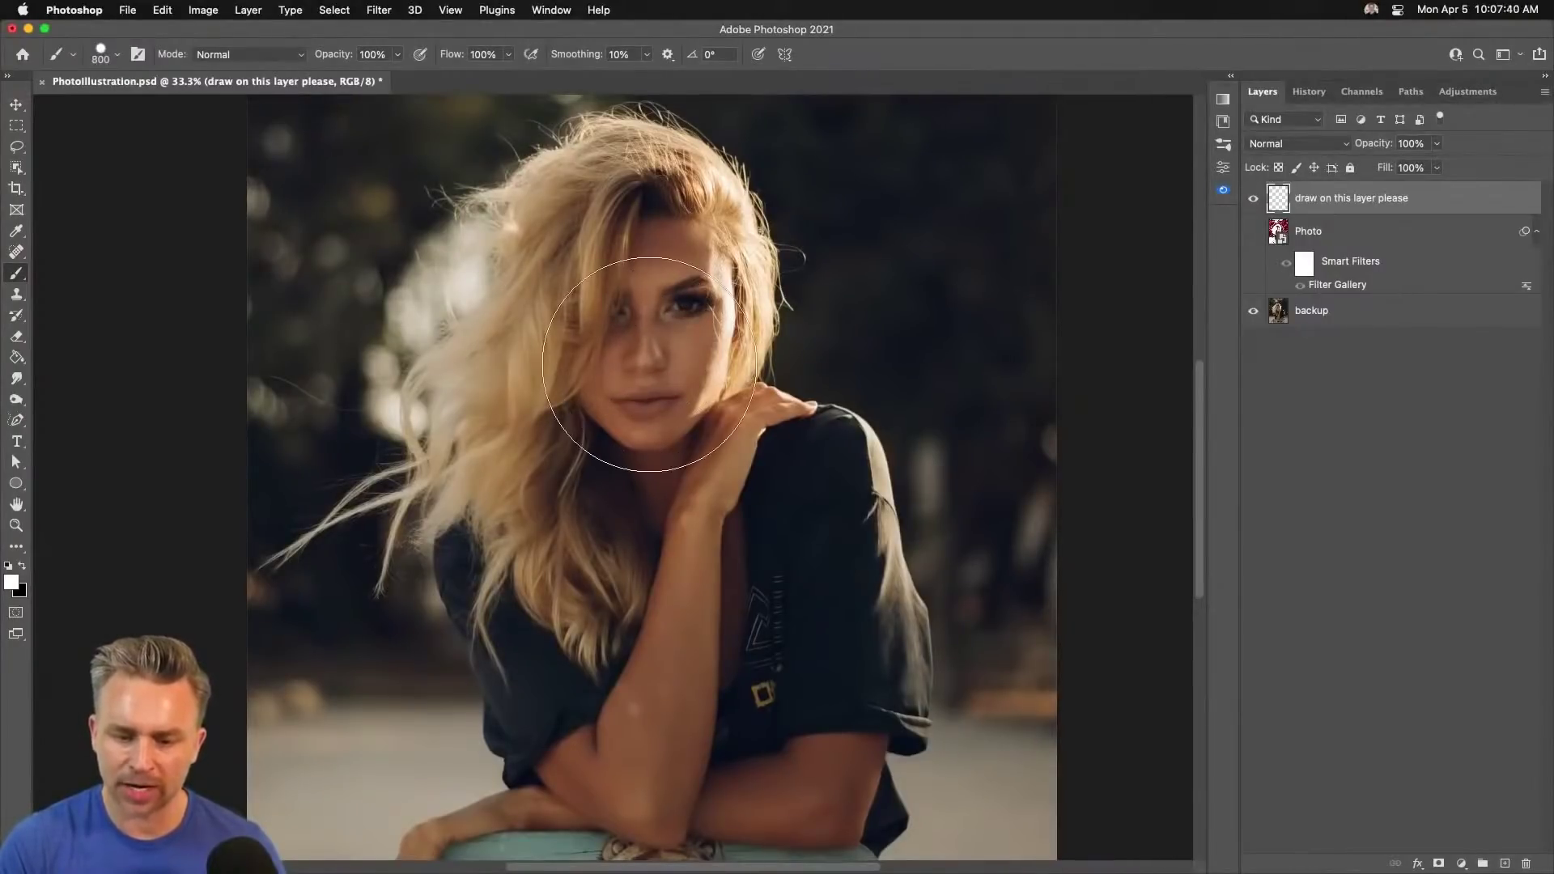
key(bracketright)
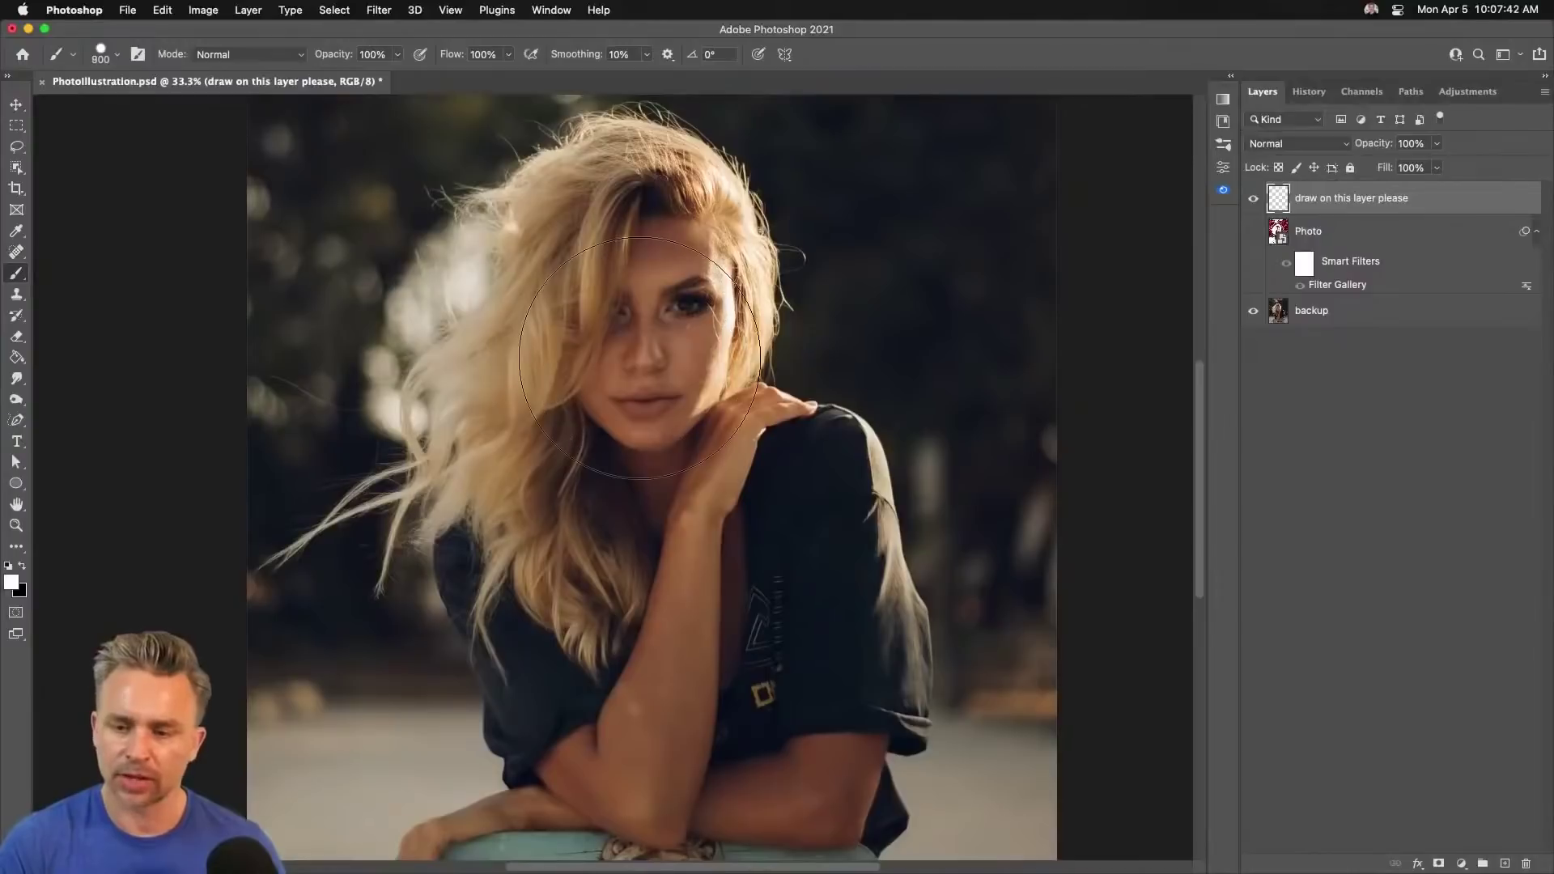
key(bracketleft)
Find the KeyCastr app through the system search and launch it to show the keystrokes on screen.
key(super+space)
text(key)
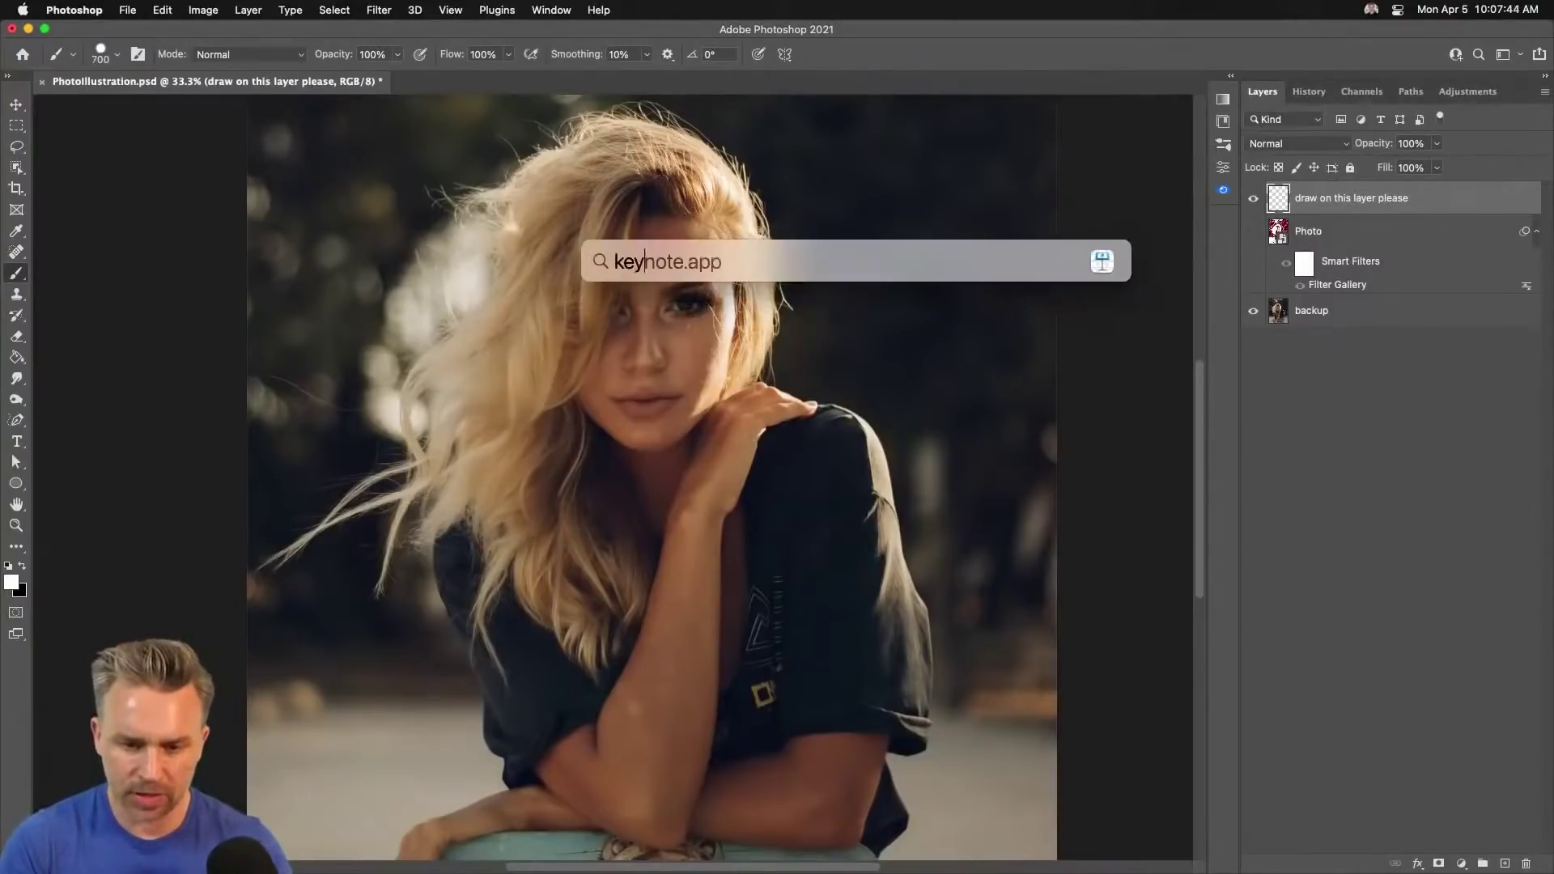
text(ca)
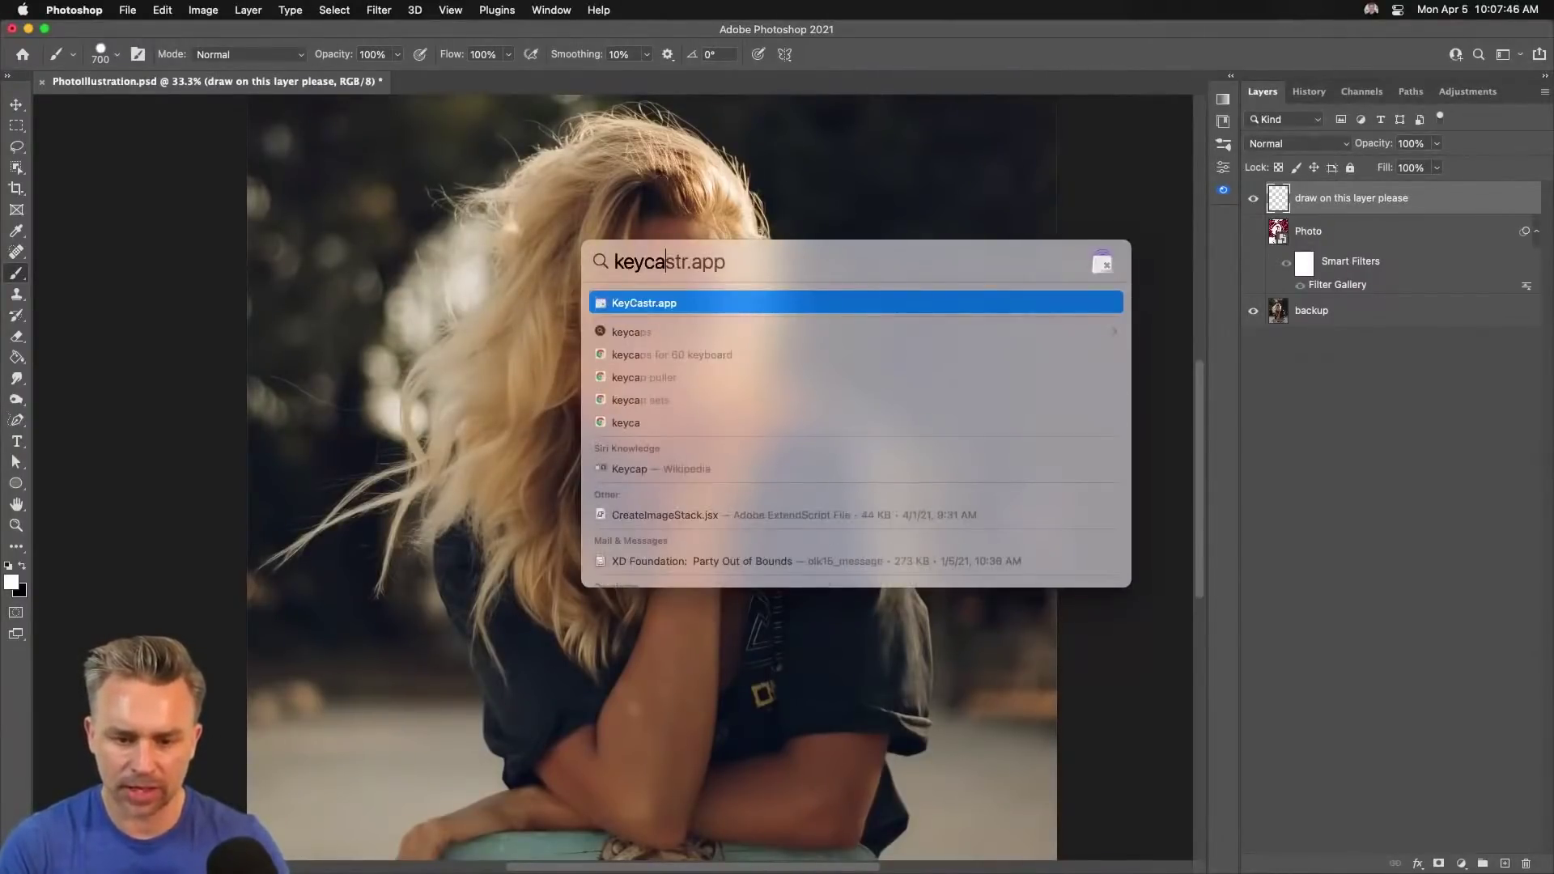
key(Return)
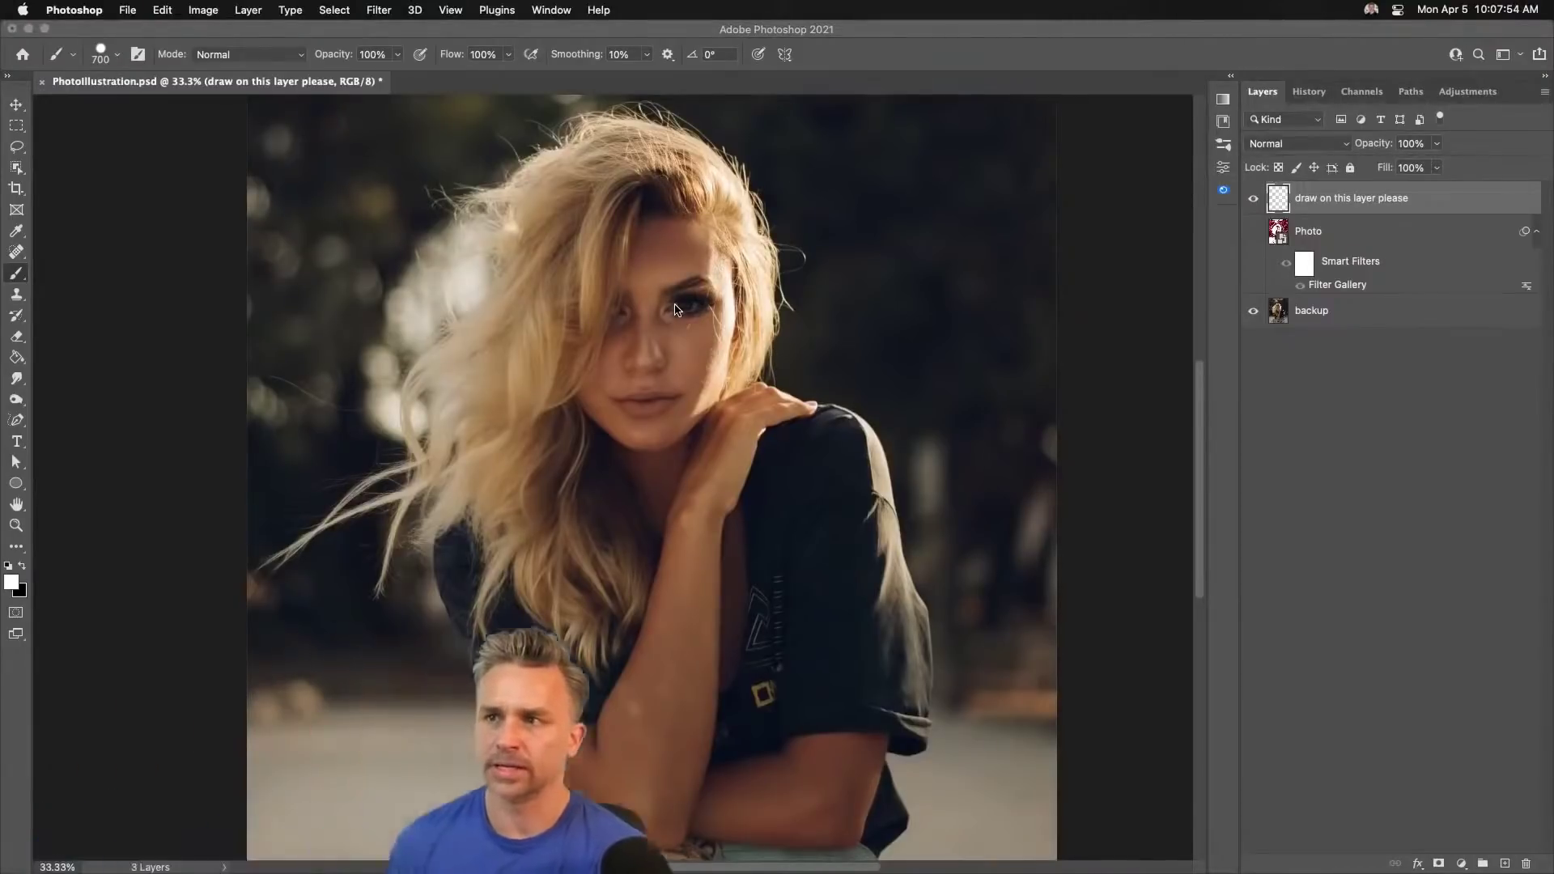
Enlarge the brush step by step over the face, and shrink it to 400 px.
key(bracketright)
key(bracketright)
key(bracketright)
key(bracketright)
key(bracketright)
key(bracketright)
key(bracketright)
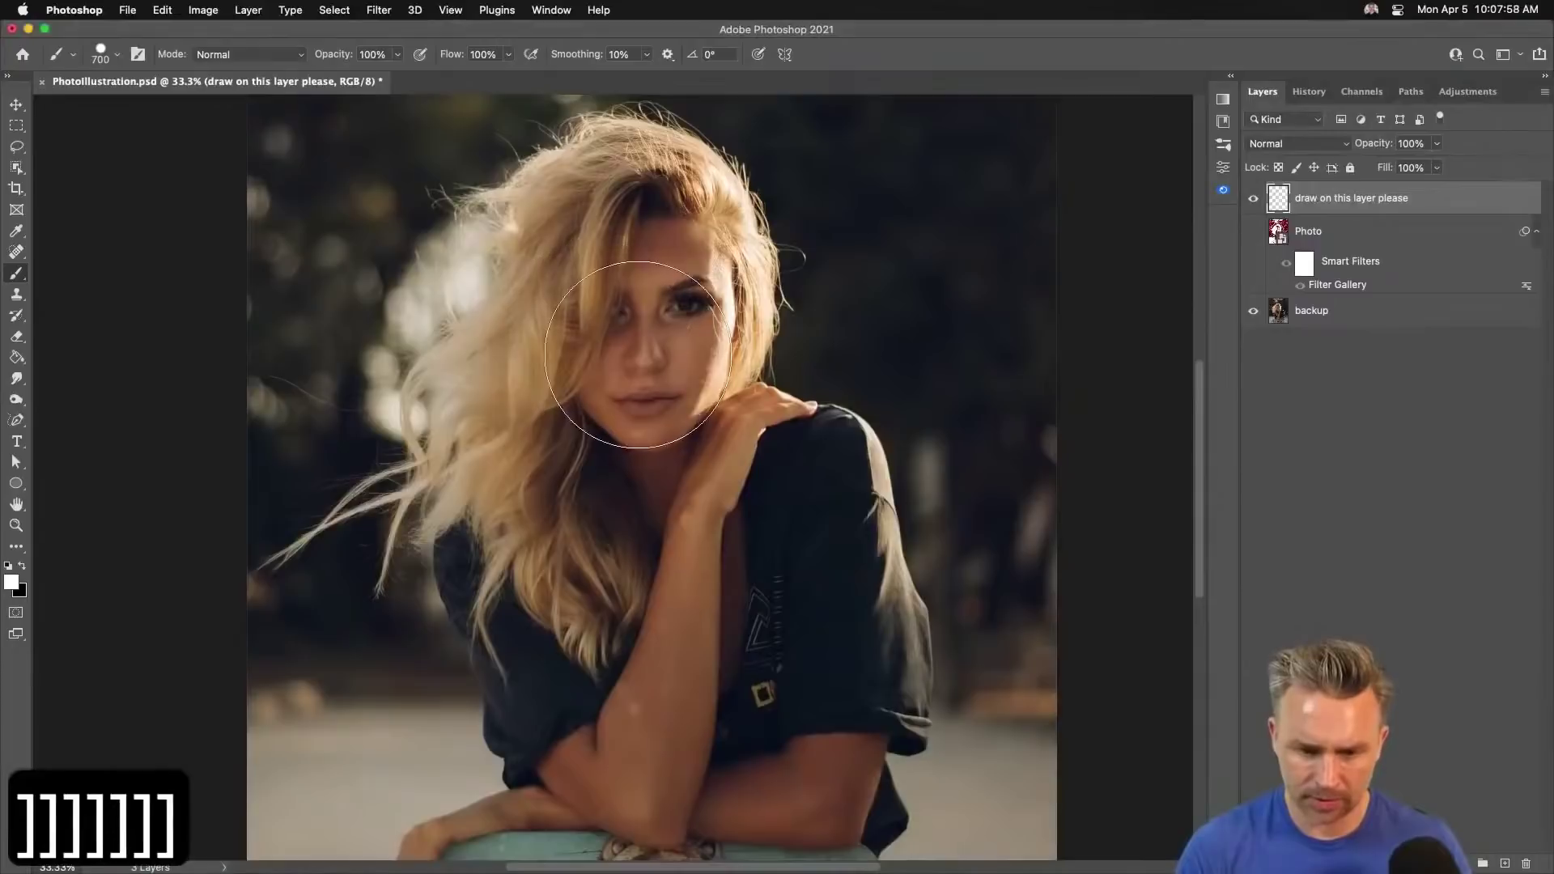
key(bracketright)
key(bracketright)
key(bracketright)
key(bracketright)
key(bracketright)
key(bracketright)
key(bracketleft)
key(bracketleft)
key(bracketleft)
key(bracketleft)
key(bracketleft)
key(bracketleft)
key(bracketleft)
key(bracketleft)
key(bracketleft)
key(bracketleft)
key(bracketleft)
key(bracketleft)
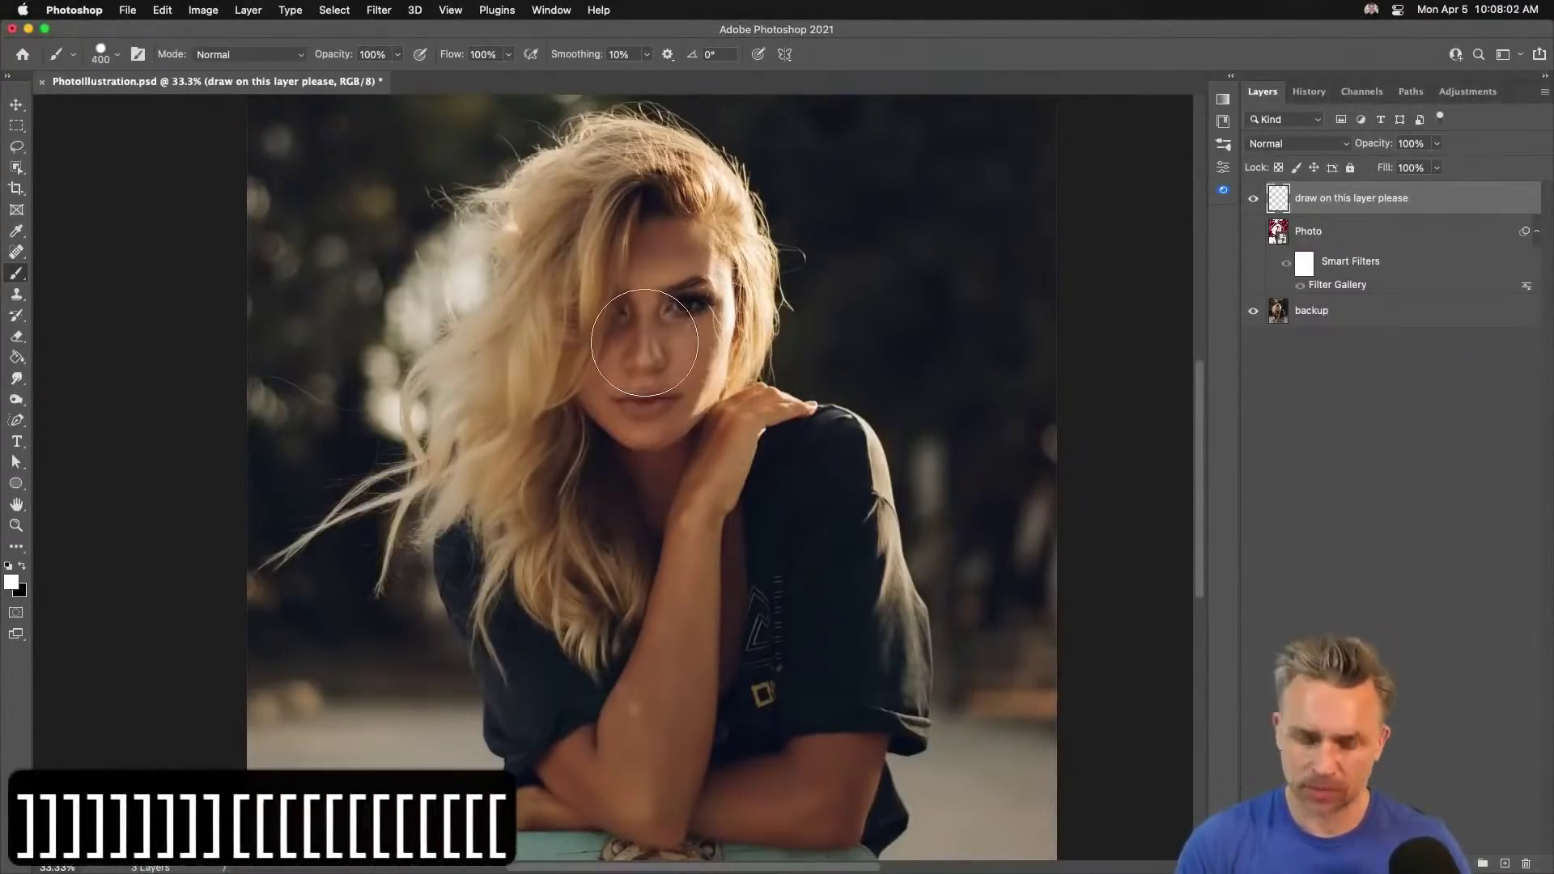
key(super+equal)
key(super+equal)
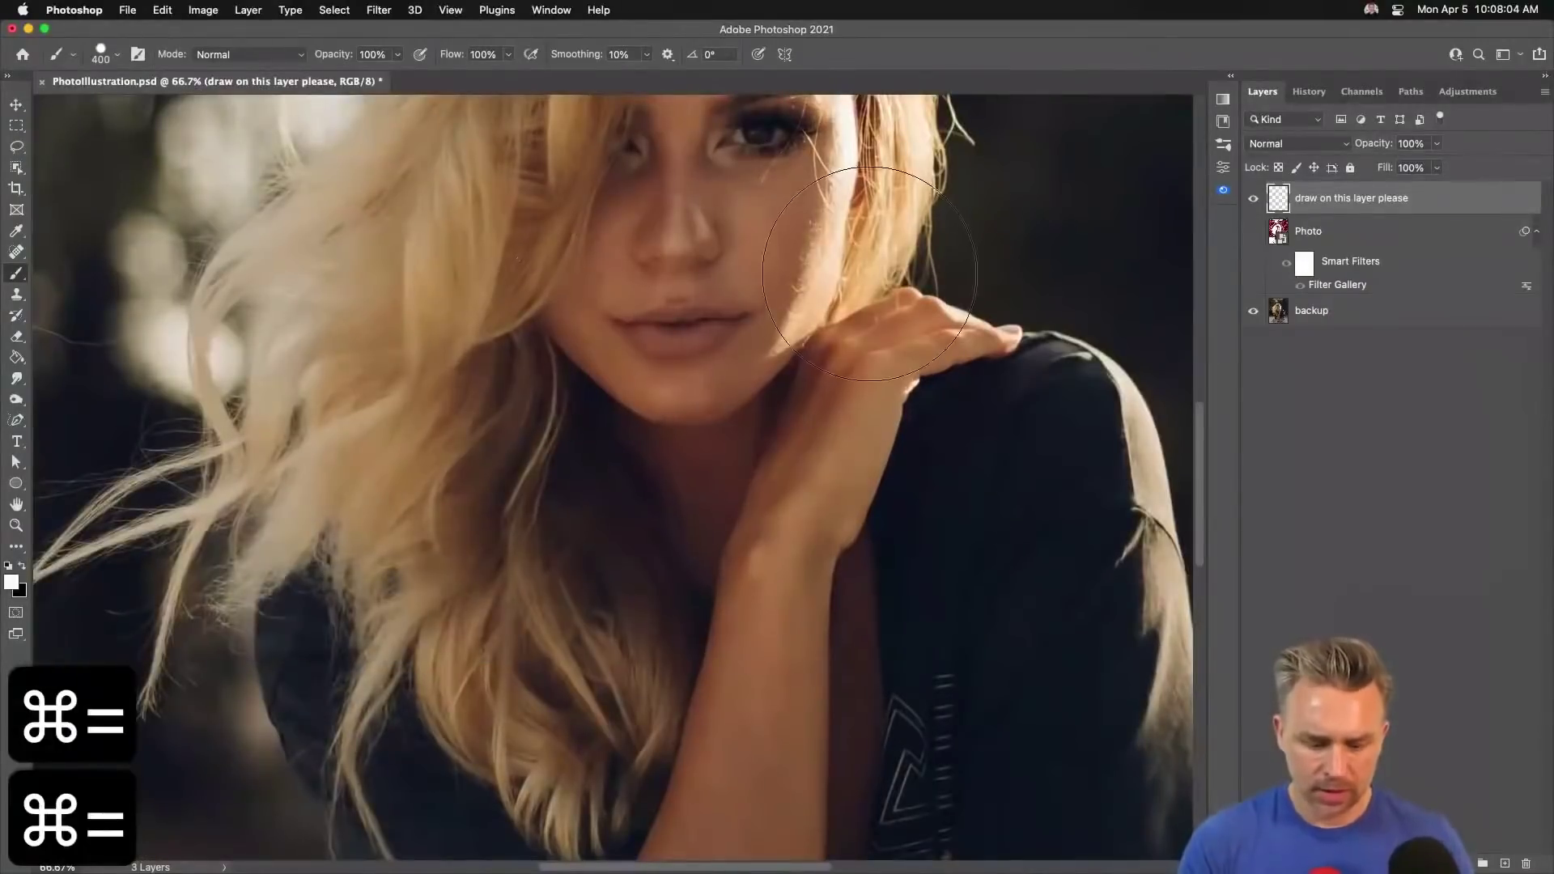
right_click(879, 277)
key(Escape)
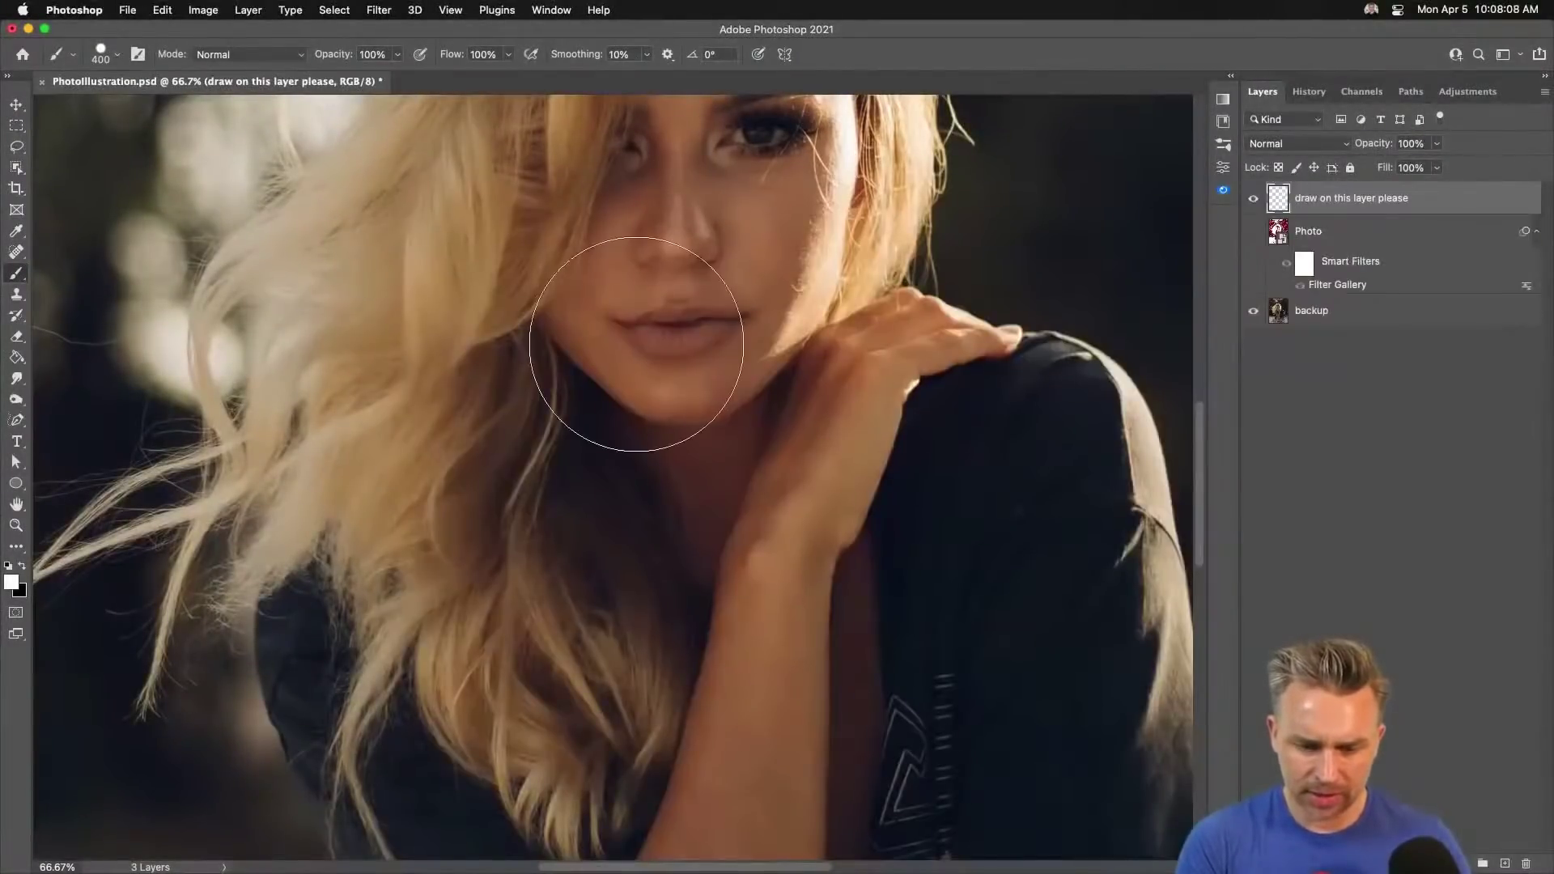
super+right_click(658, 361)
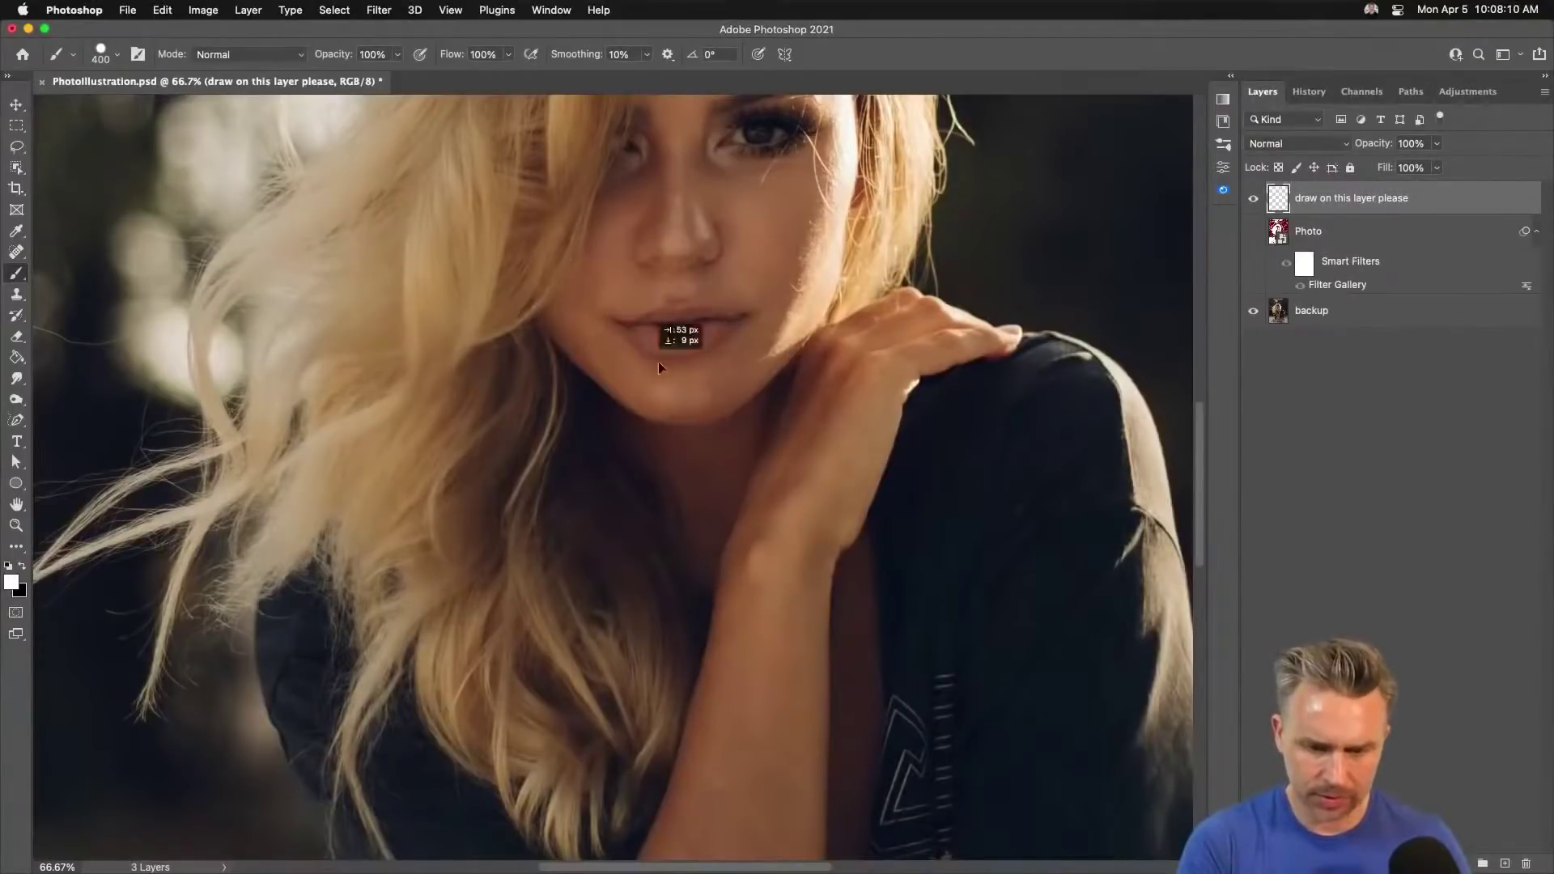
key(Escape)
key(super+j)
super+right_click(658, 365)
key(Escape)
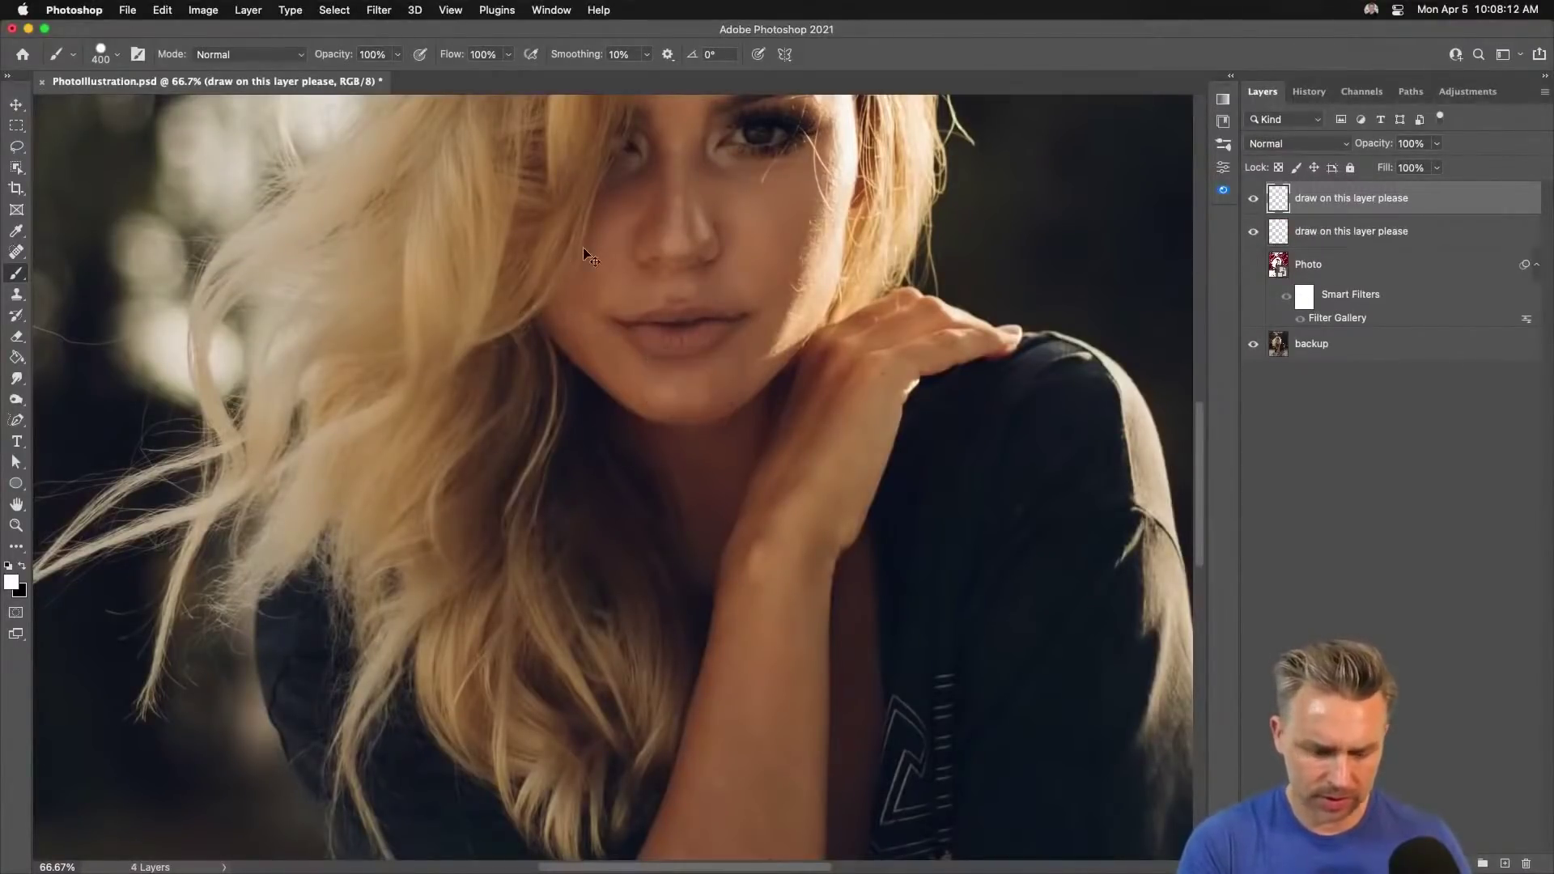
key(super+j)
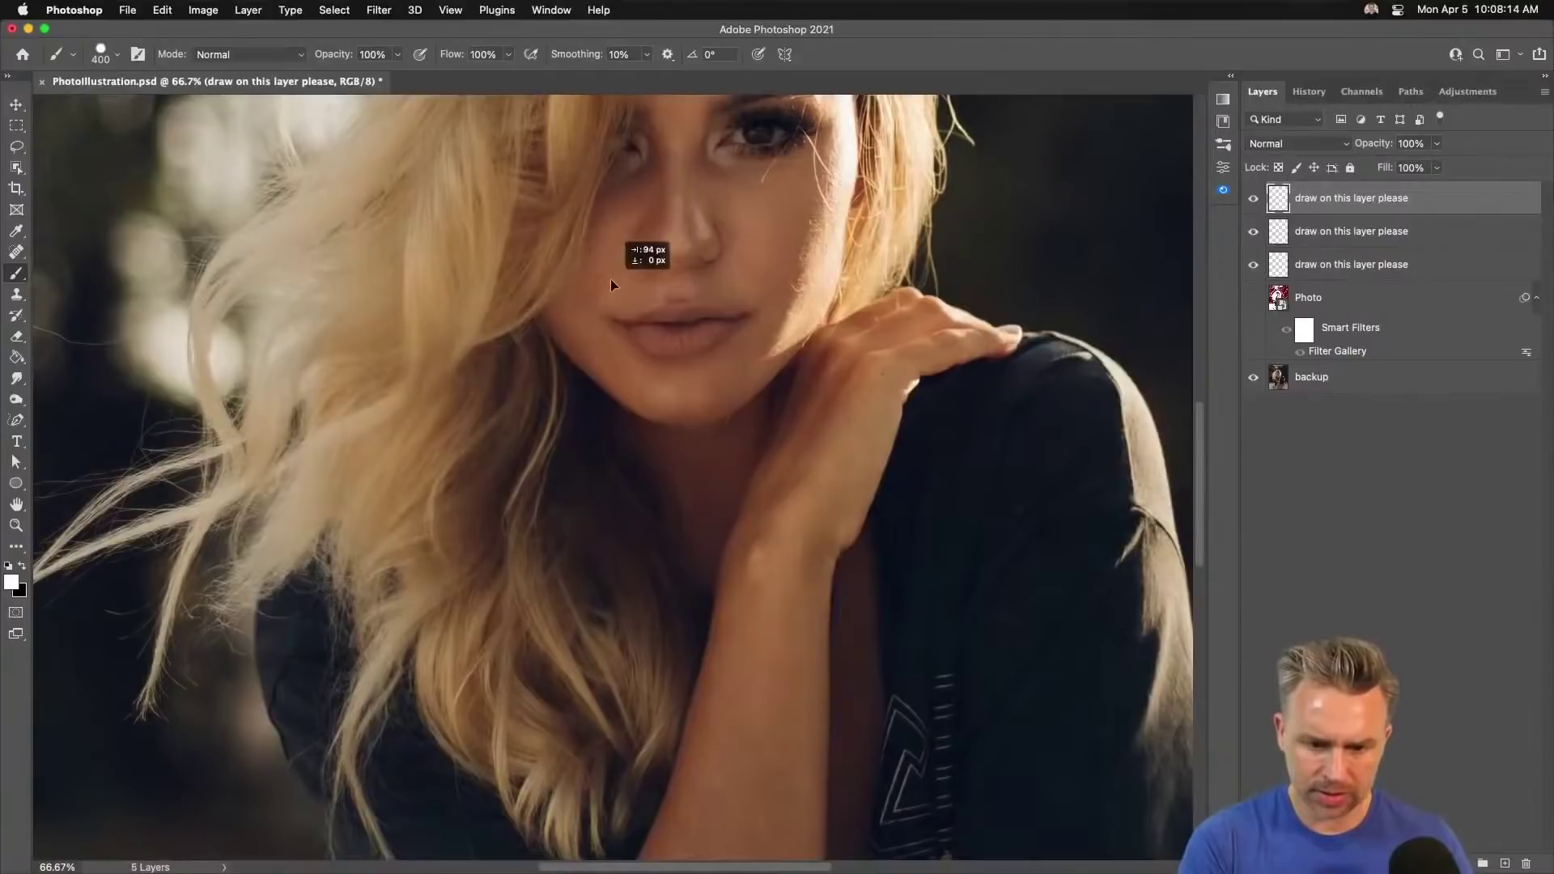
shift+click(1315, 241)
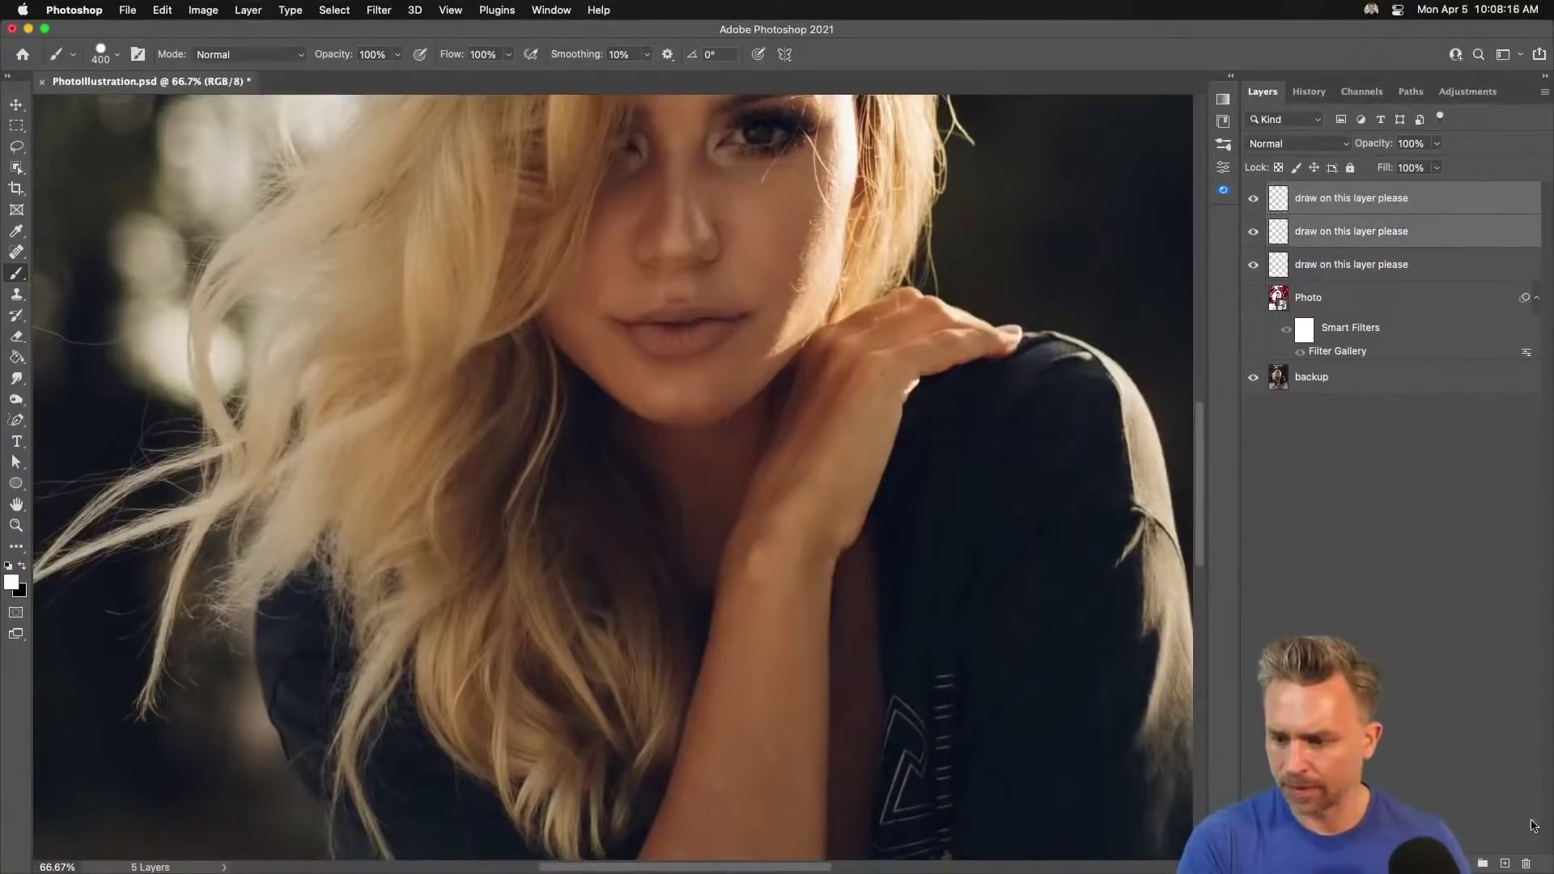
click(1527, 863)
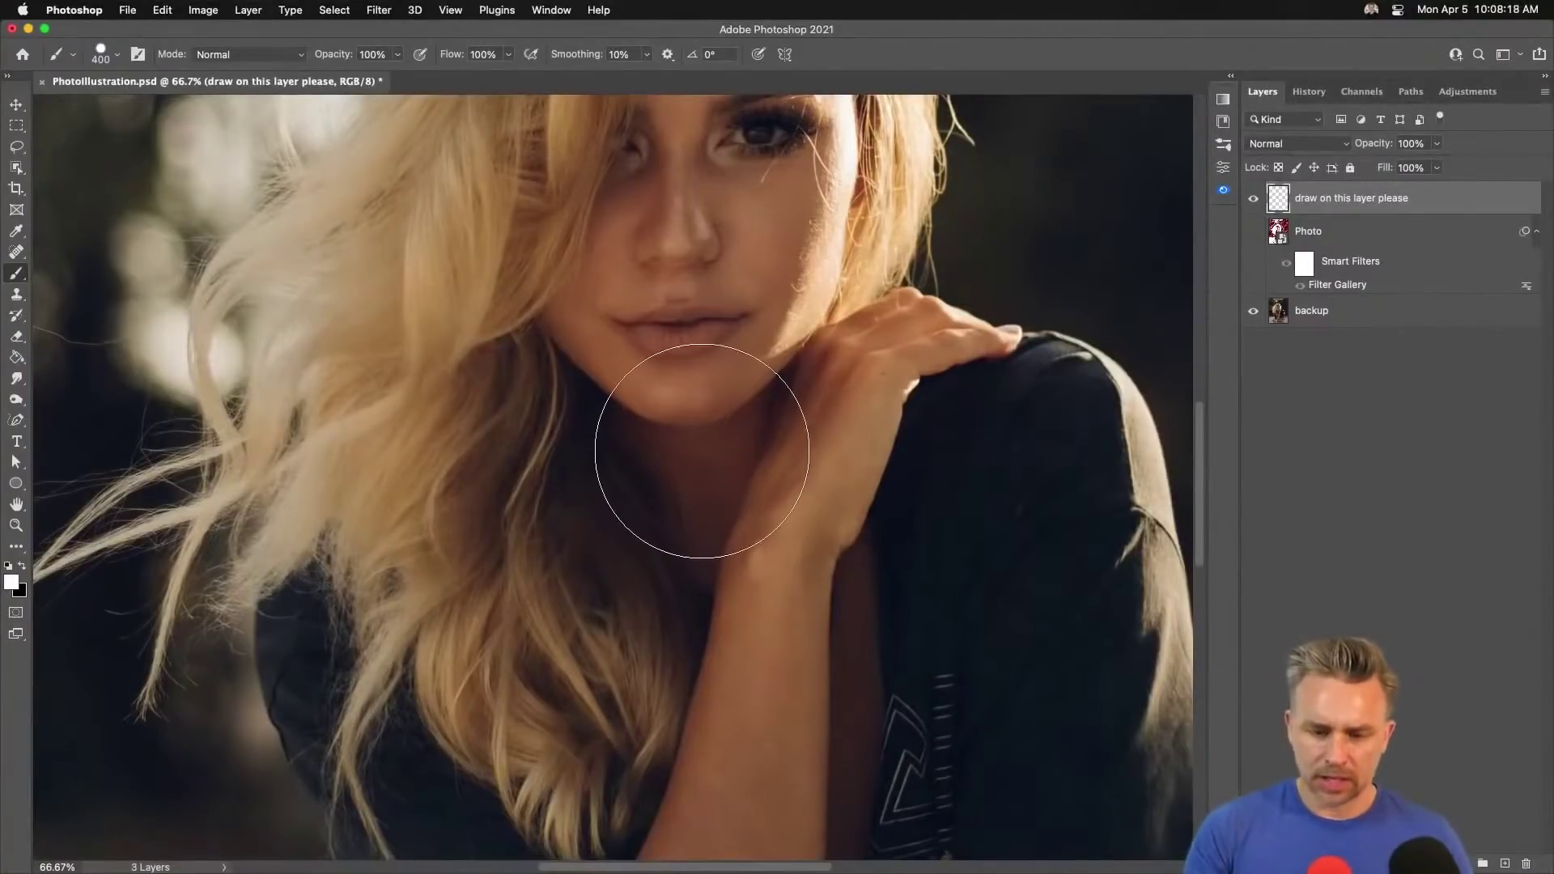
Paint a broad white test area over the portrait with the 400 px brush, and set the brush spacing to 1%.
mouse_move(565, 370)
mouse_down()
mouse_move(693, 360)
mouse_move(746, 416)
mouse_move(677, 434)
mouse_move(732, 470)
mouse_move(486, 451)
mouse_move(215, 486)
mouse_move(799, 659)
mouse_move(991, 567)
mouse_move(1012, 492)
mouse_up()
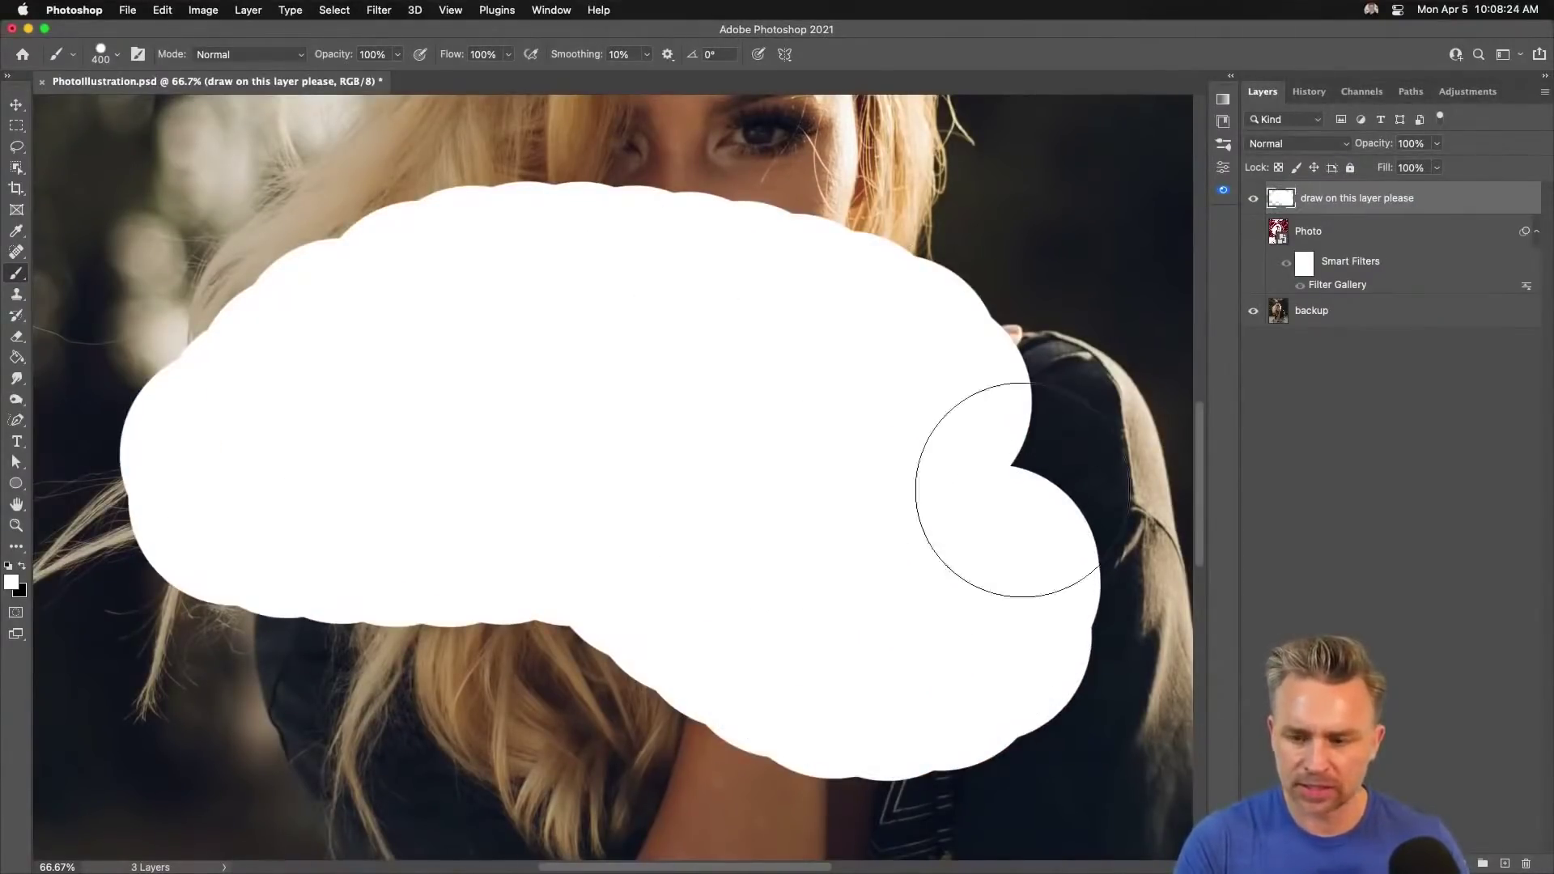
click(1232, 80)
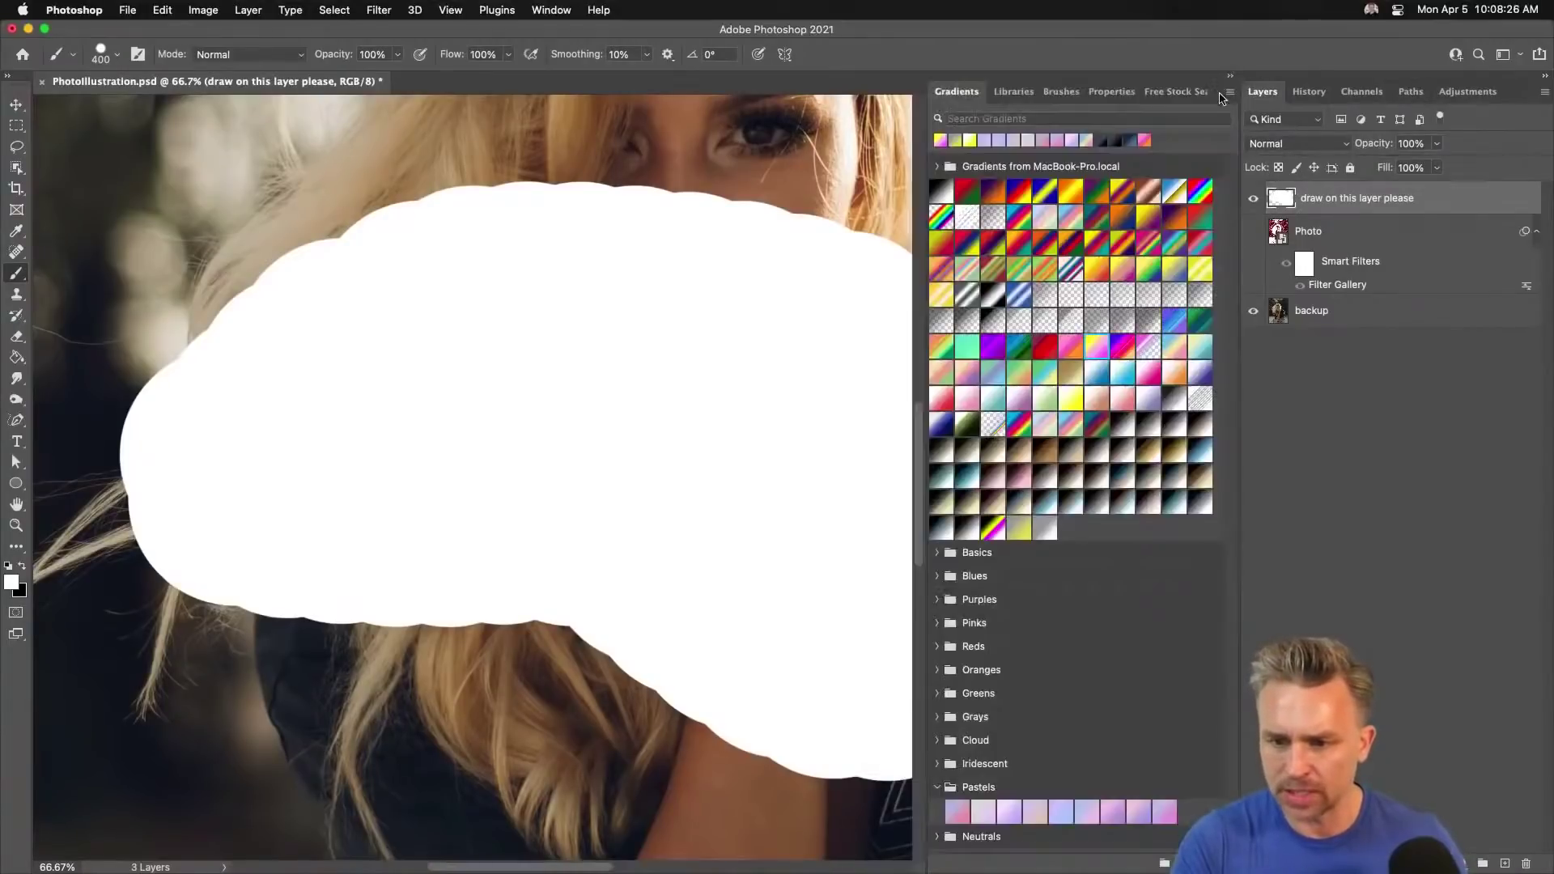
click(1056, 93)
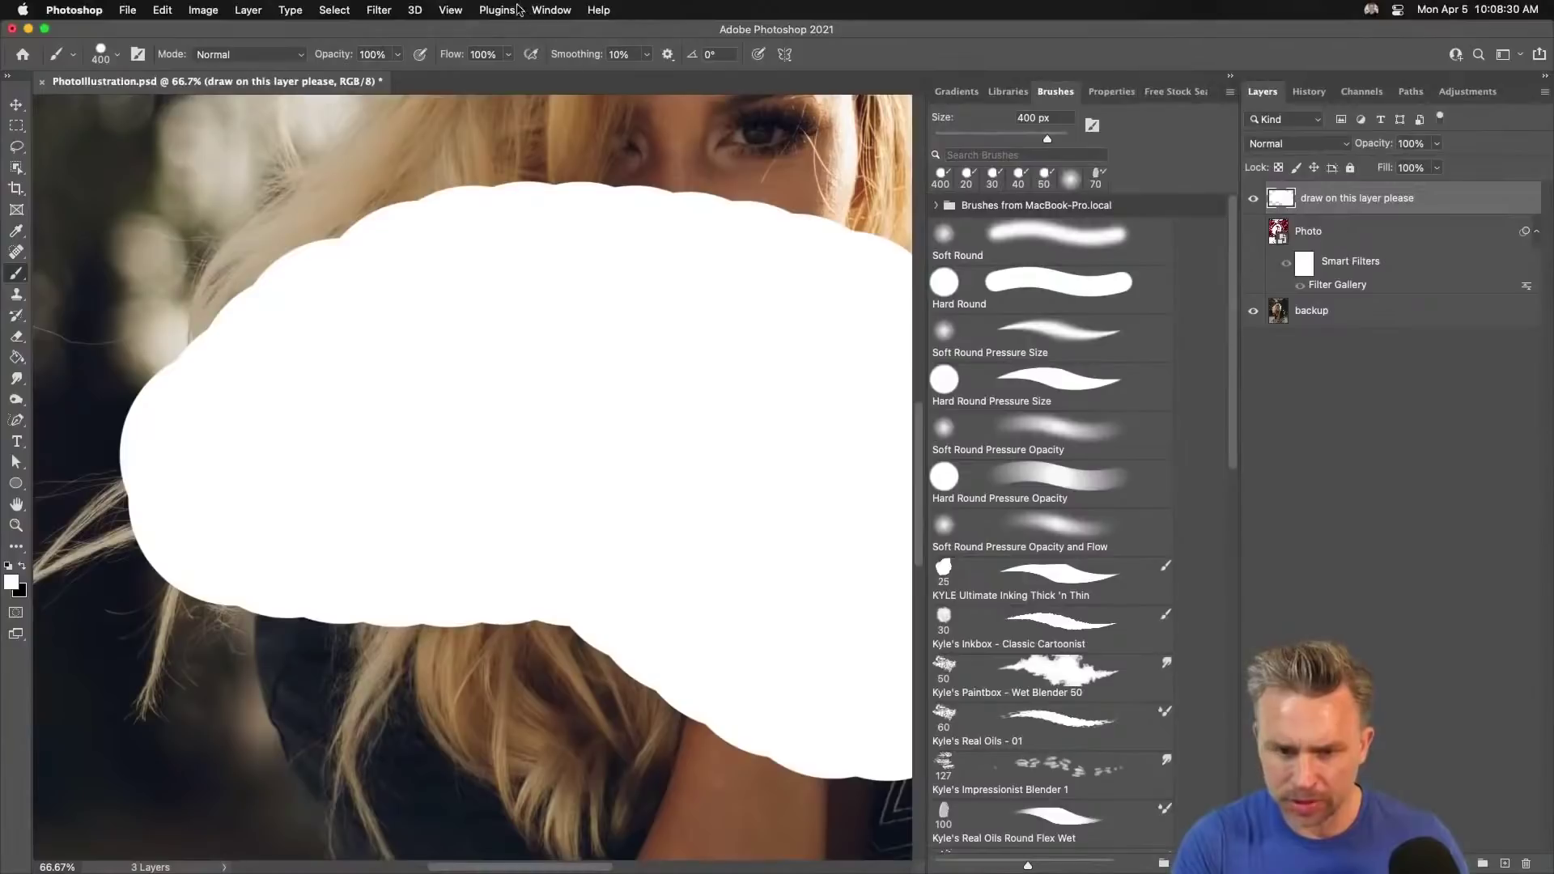
click(552, 10)
click(565, 151)
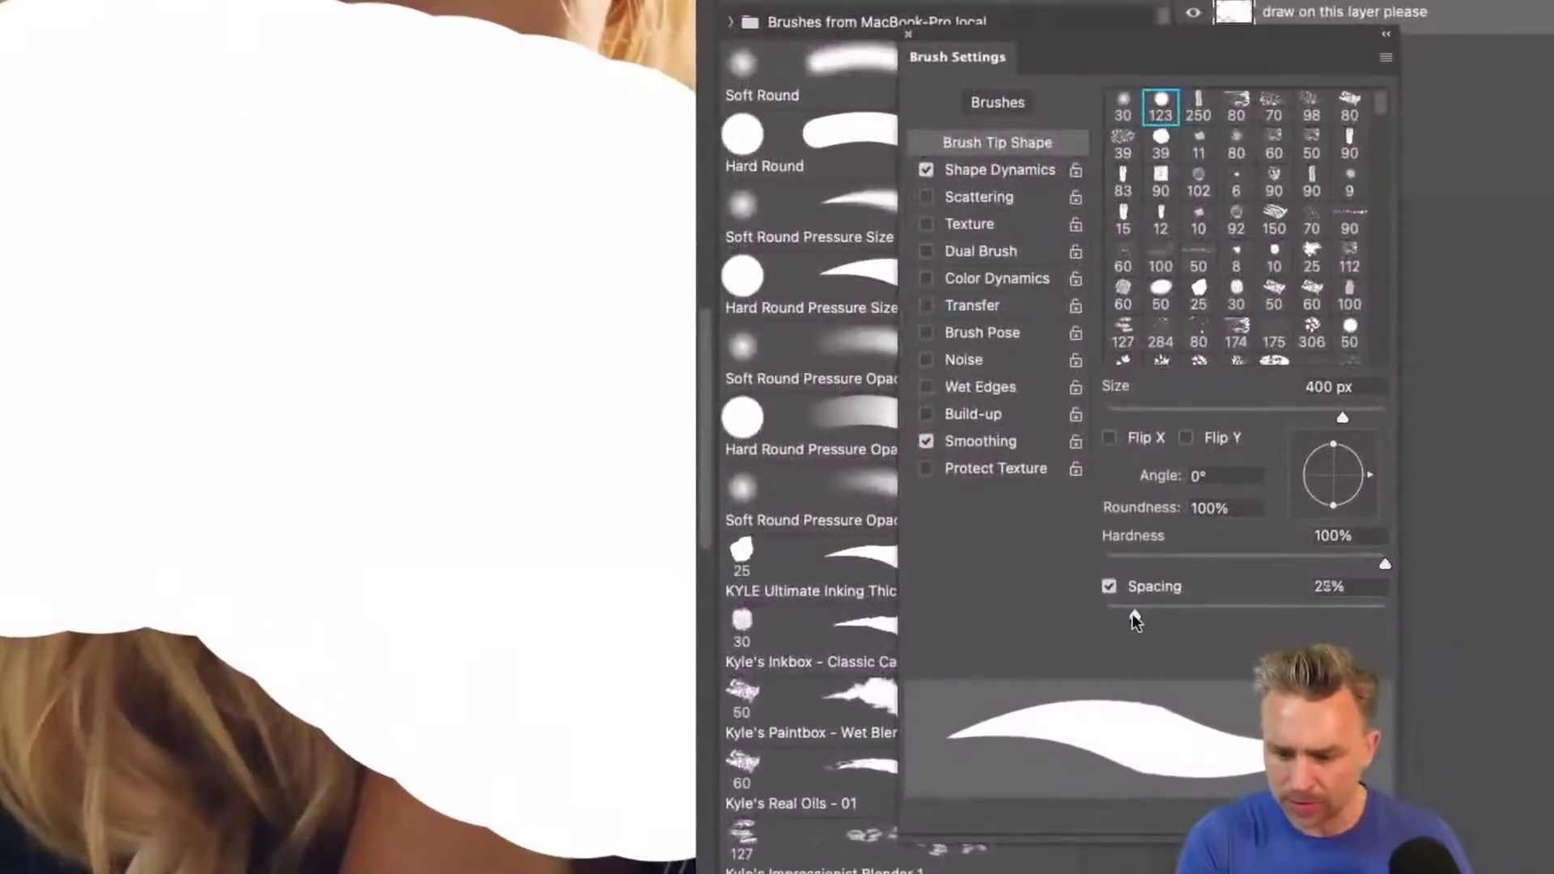
drag(1133, 615, 1010, 635)
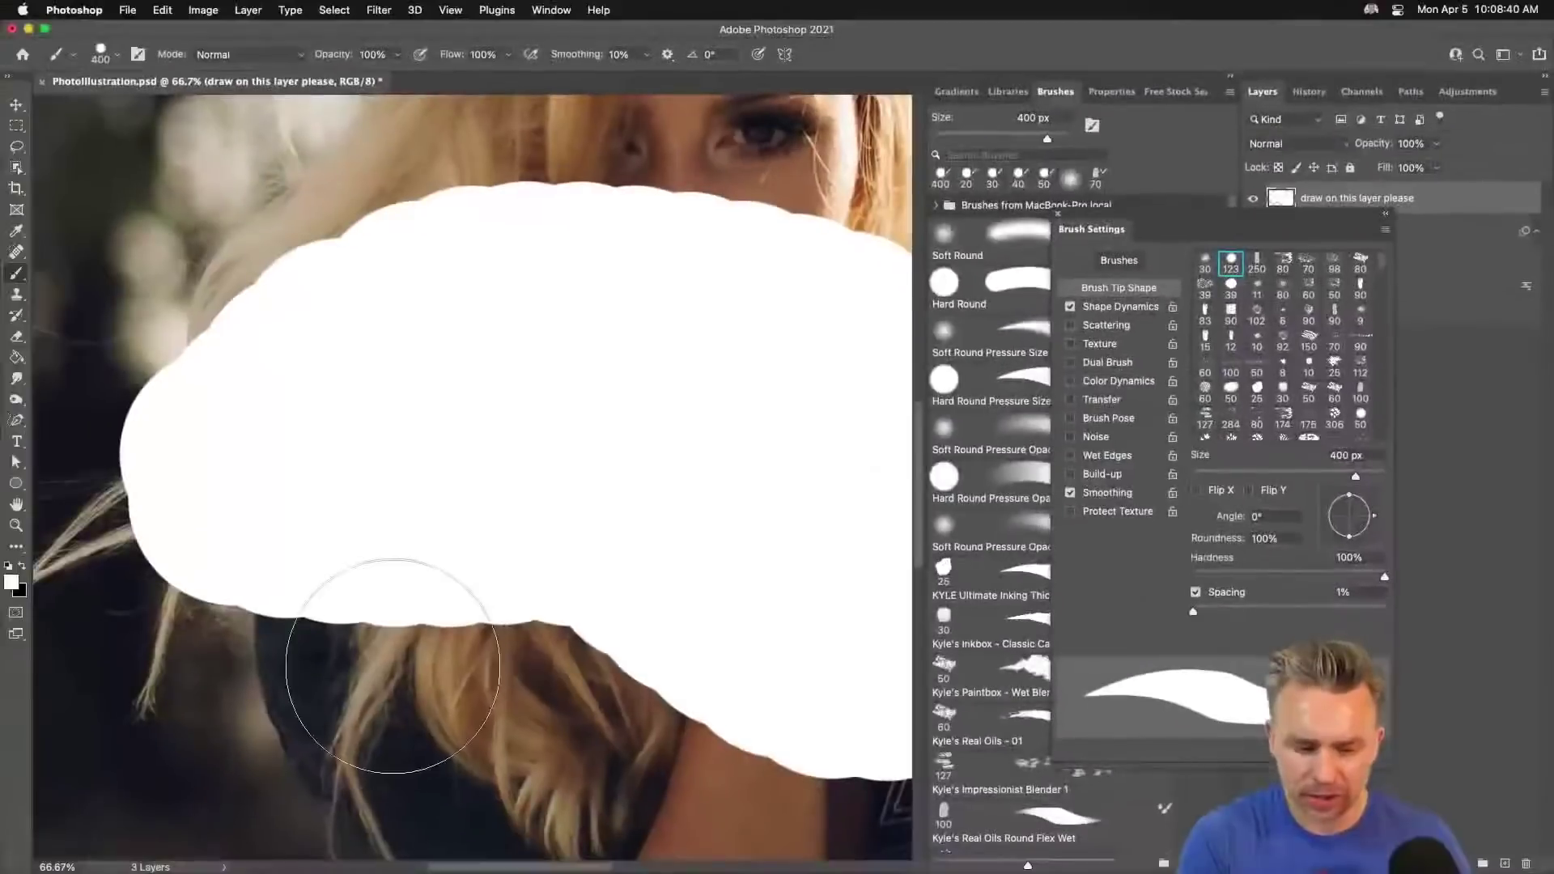
Try a brush spacing of 45% with a white test stroke across the lower hair, and restore the spacing to 1%.
drag(1105, 619, 1163, 613)
mouse_move(104, 659)
mouse_down()
mouse_move(196, 634)
mouse_move(560, 733)
mouse_move(486, 641)
mouse_up()
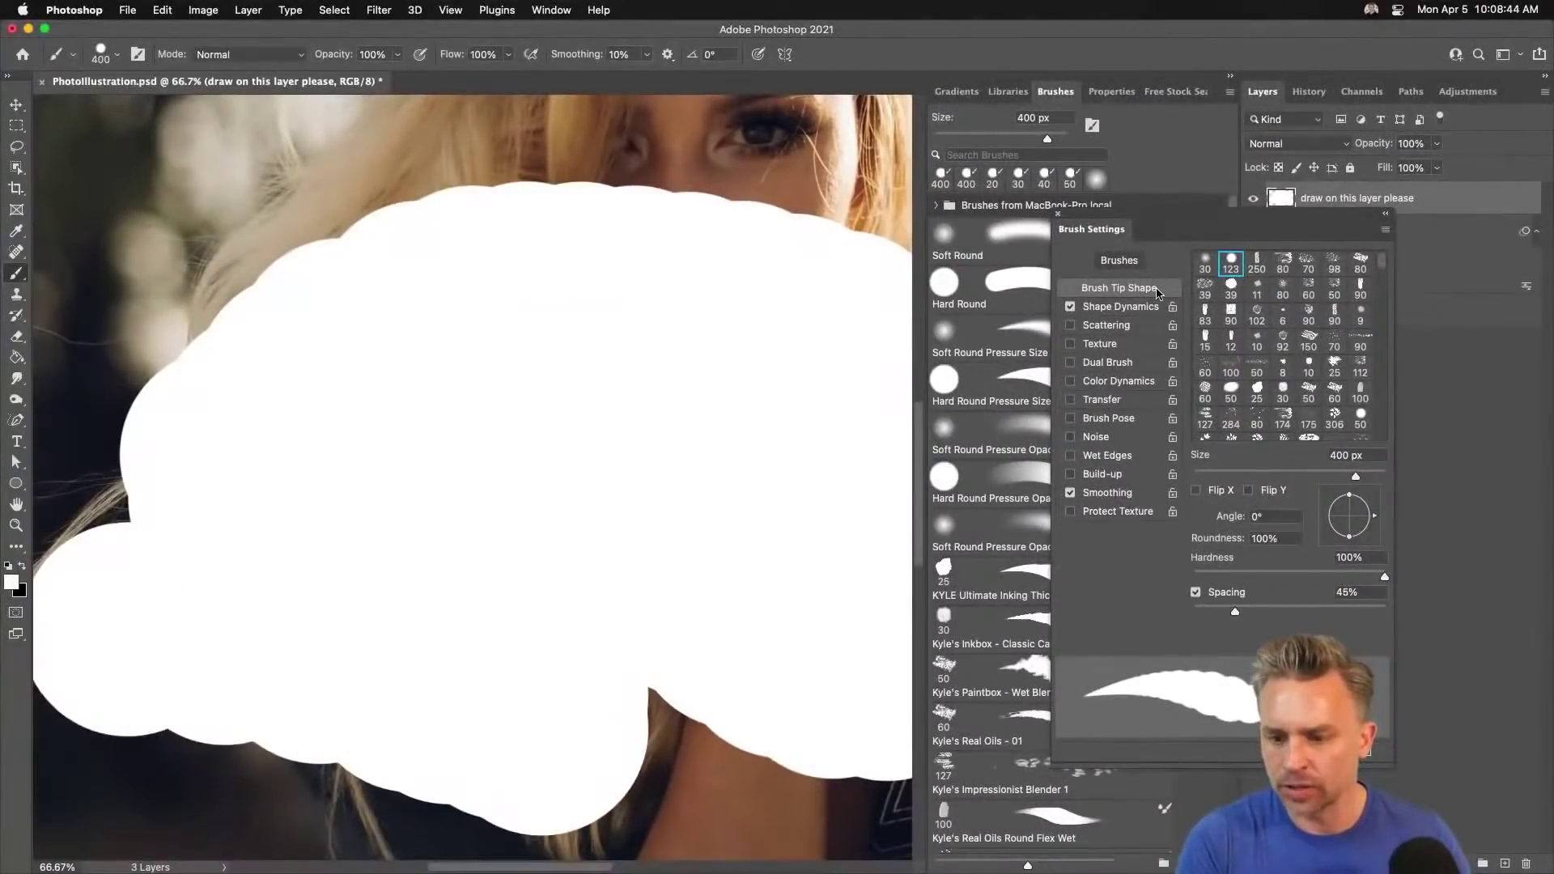
drag(1235, 612, 1107, 613)
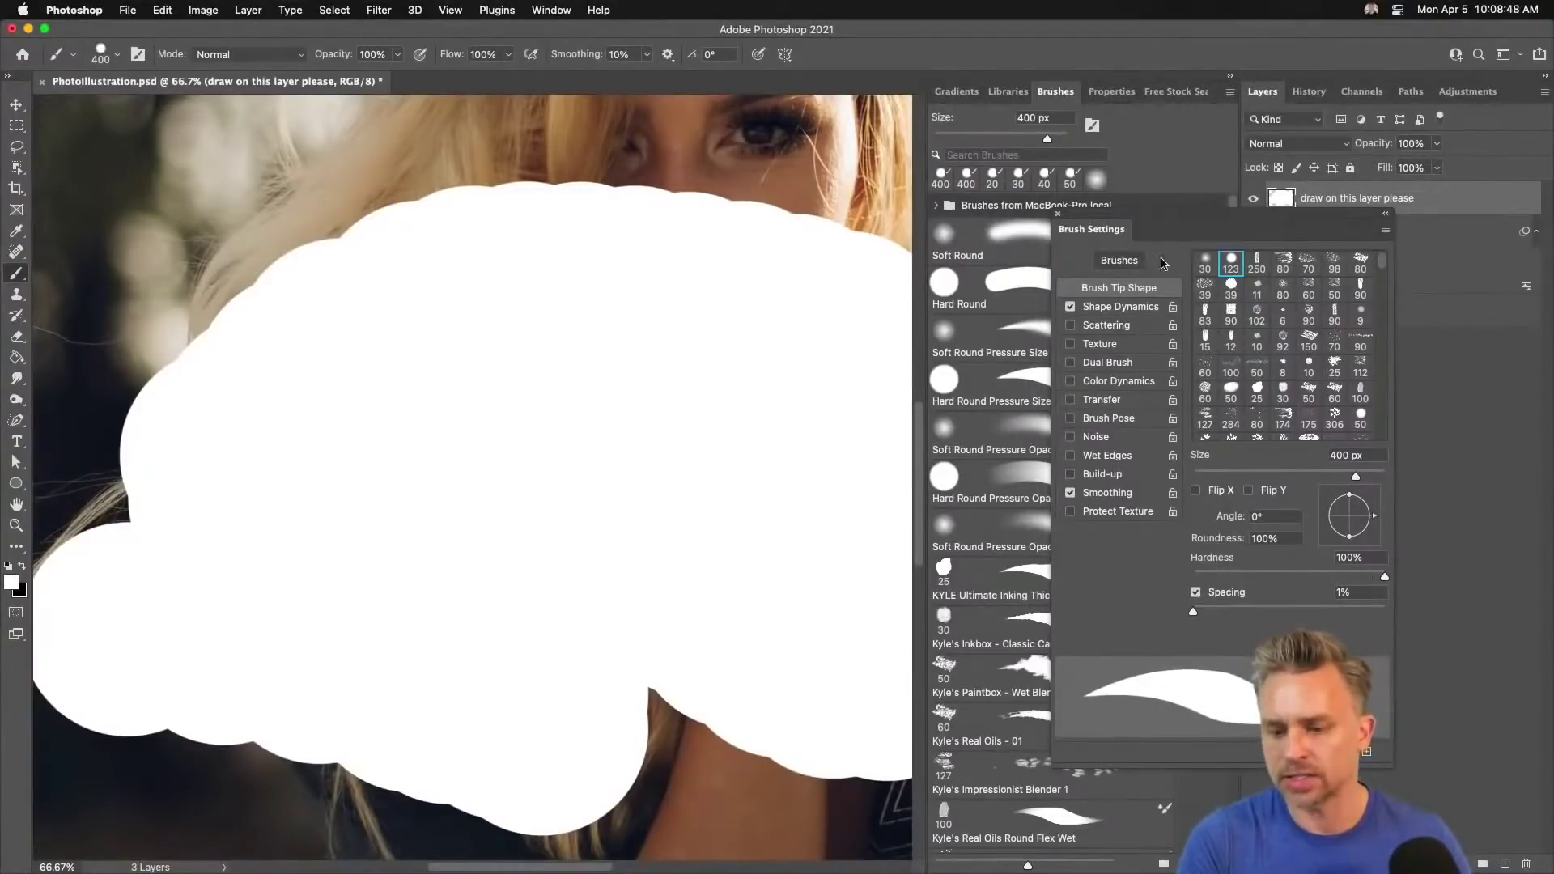
Dock Brush Settings with the other collapsed panels, and clear all white paint from the drawing layer.
mouse_move(1082, 229)
mouse_down()
mouse_move(1021, 75)
mouse_move(1022, 89)
mouse_move(1052, 90)
mouse_up()
click(1228, 82)
key(super+a)
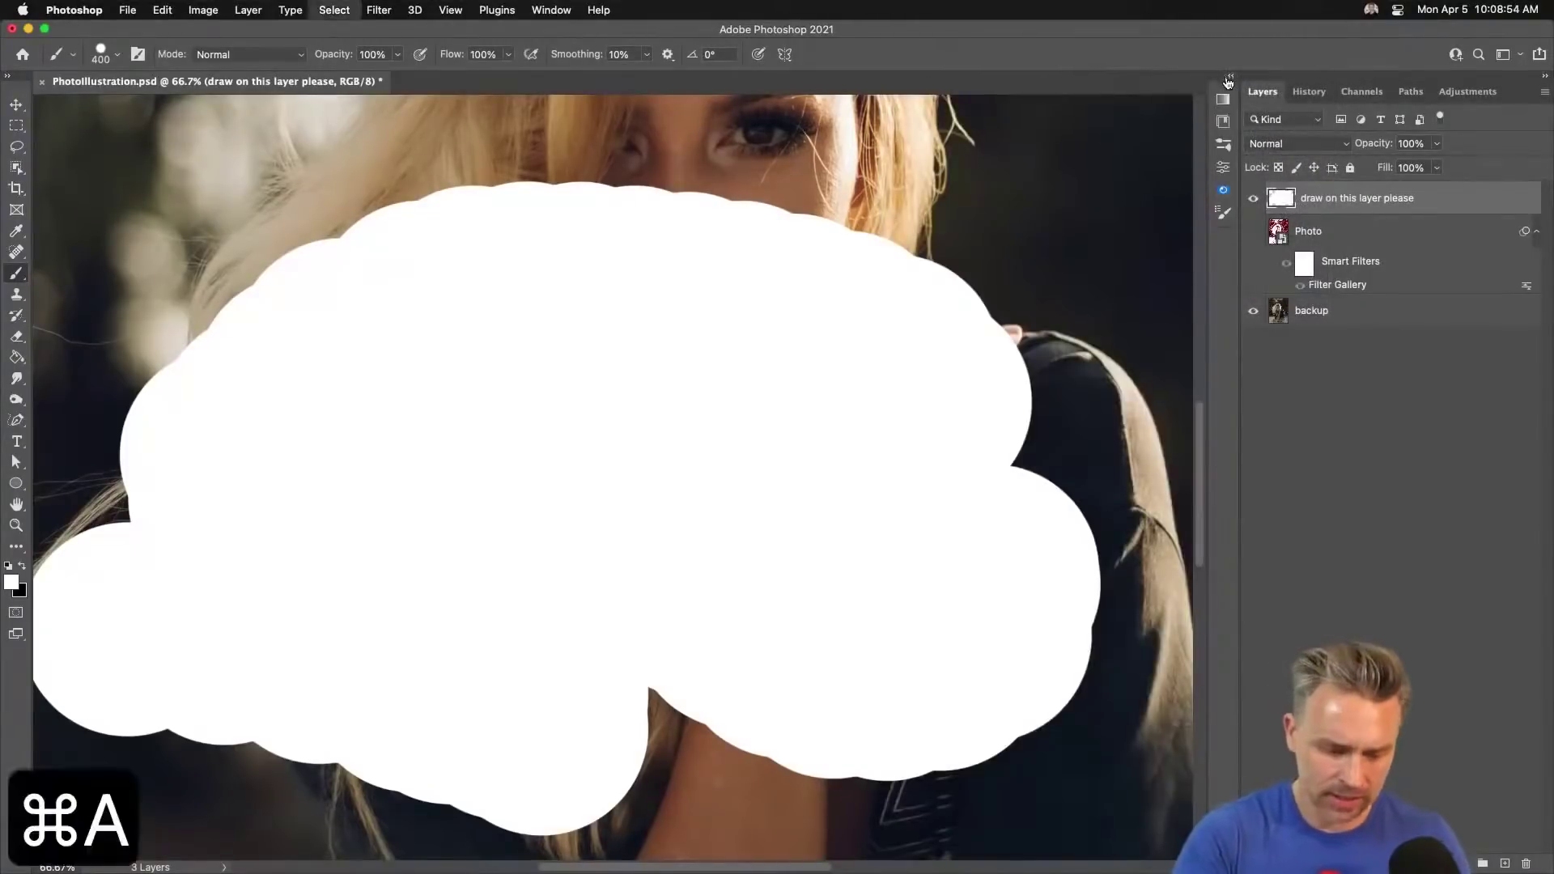
key(BackSpace)
Try a short white stroke over the hair with the brush reduced to 175 px.
key(bracketleft)
key(bracketleft)
key(bracketleft)
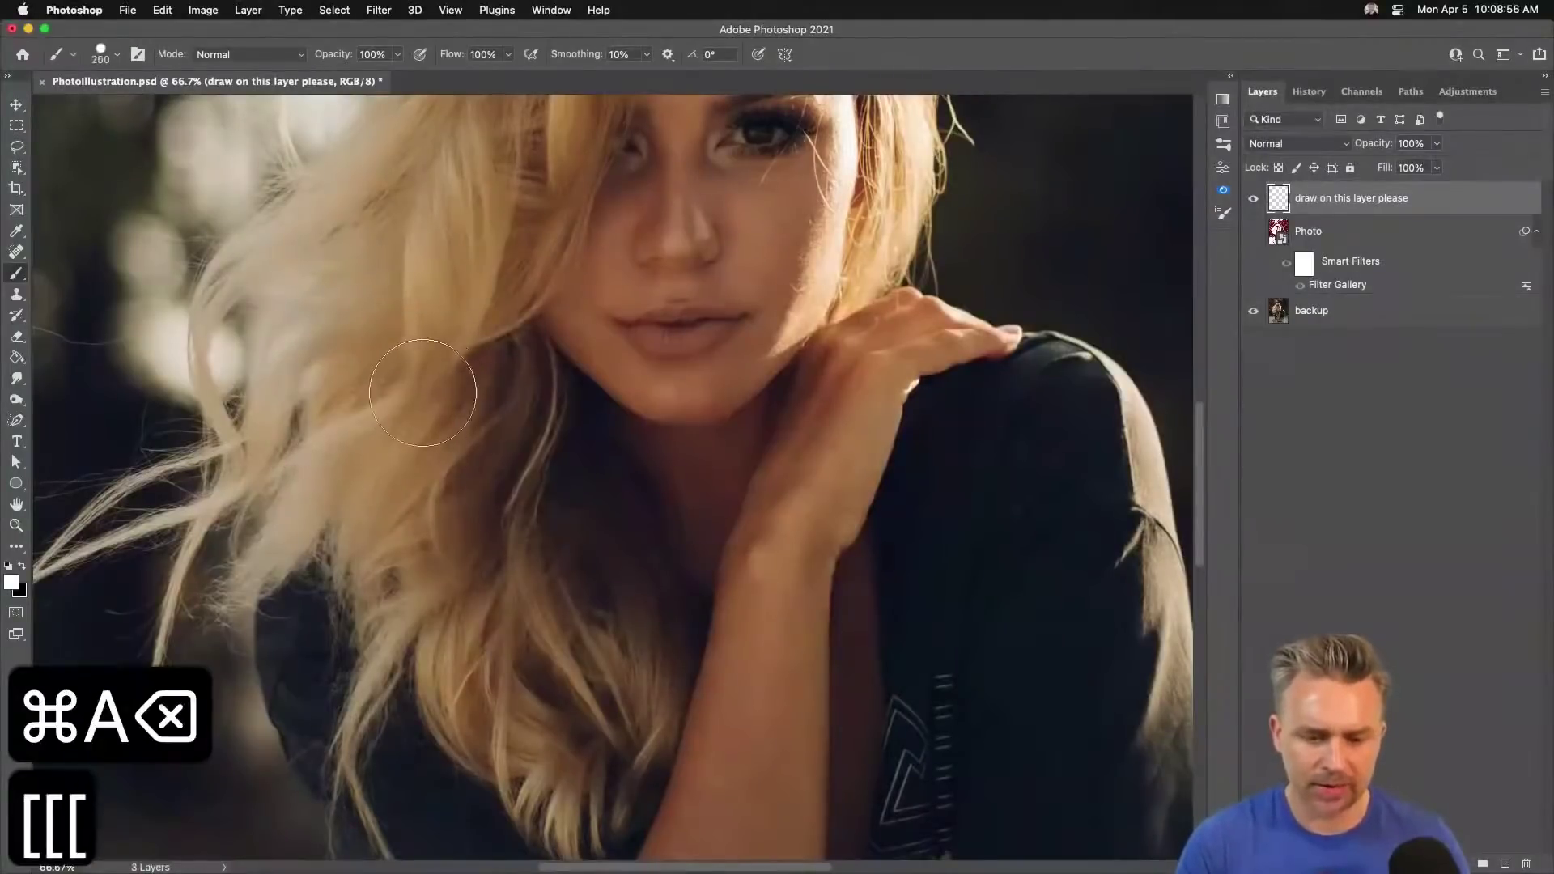
key(bracketleft)
mouse_move(413, 387)
mouse_down()
mouse_move(613, 422)
mouse_move(483, 718)
mouse_move(441, 514)
mouse_up()
key(super+z)
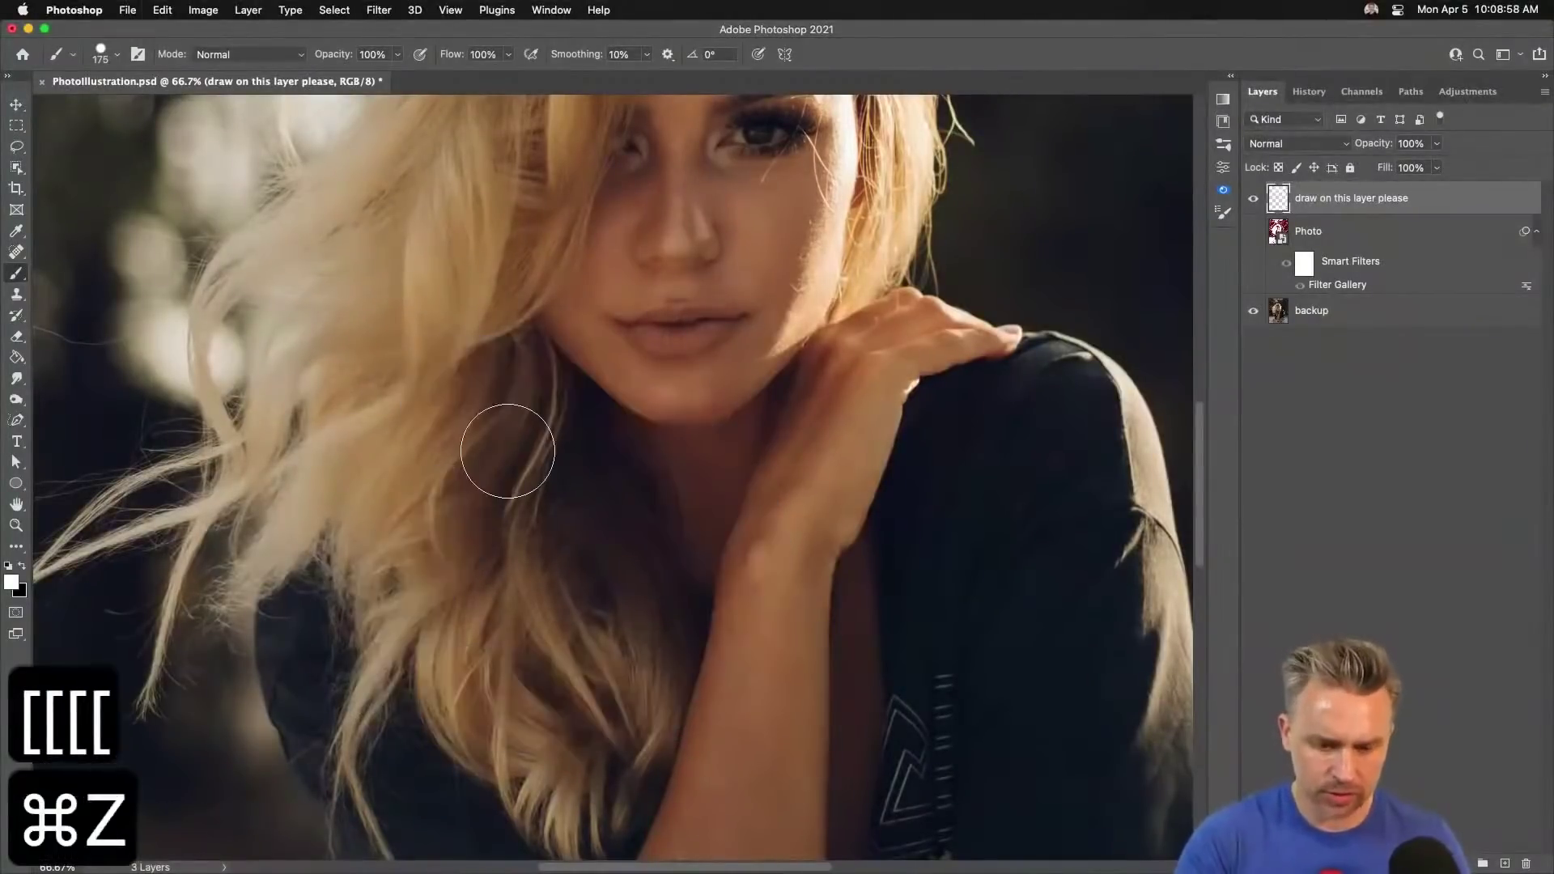
Set the brush size to 100 px and paint a curved white stroke from the hair across the neck to the forearm.
key(bracketleft)
key(bracketleft)
key(bracketleft)
mouse_move(421, 391)
mouse_down()
mouse_move(506, 388)
mouse_move(731, 601)
mouse_up()
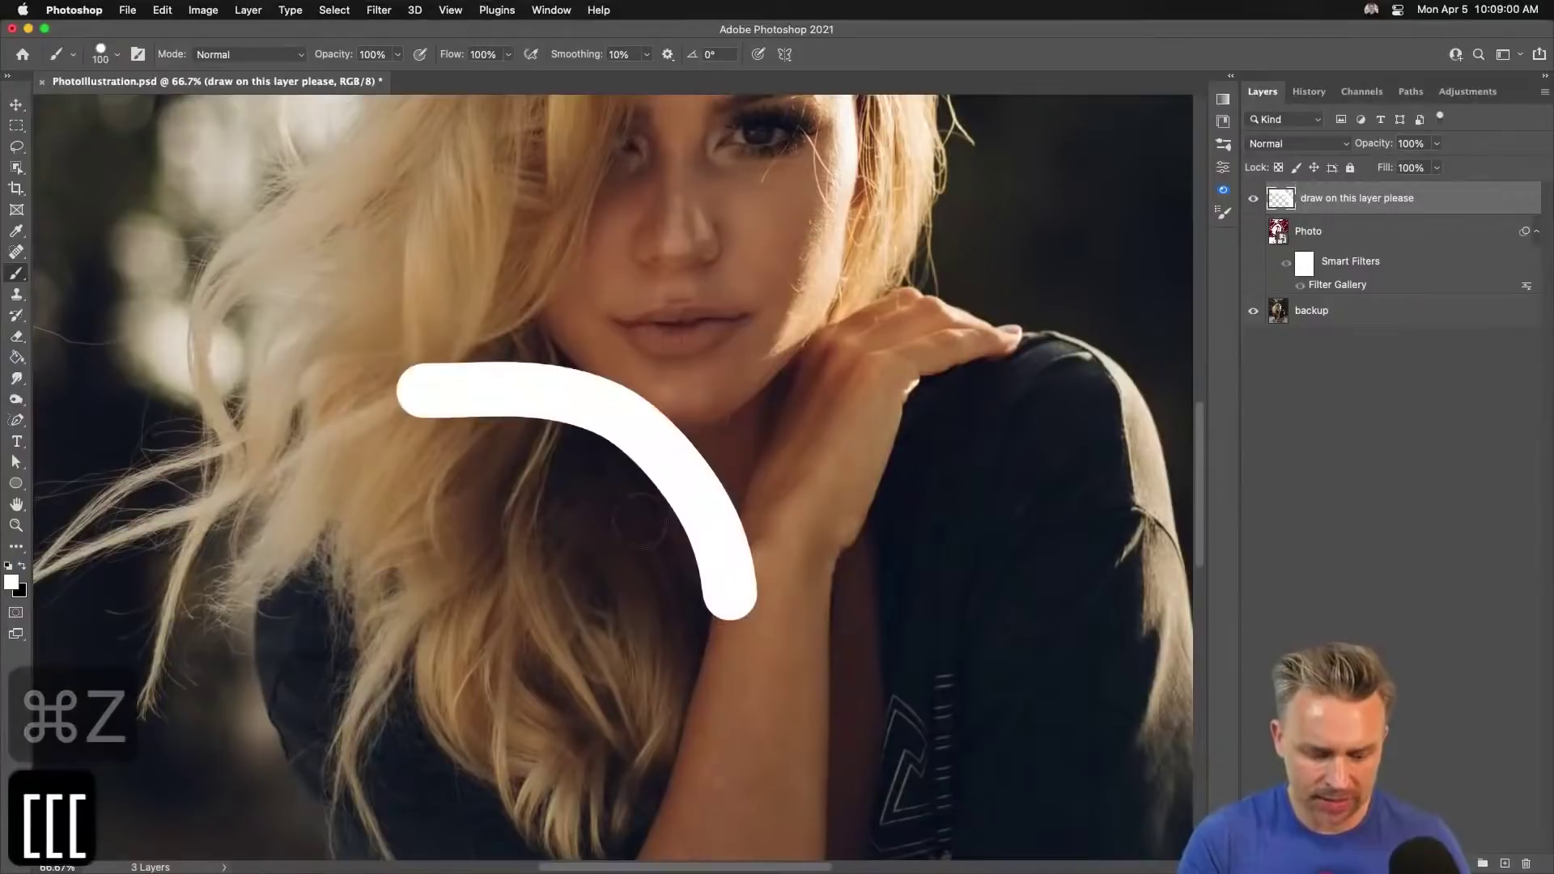
Lower the brush hardness by three steps.
key(shift+bracketleft)
key(shift+bracketleft)
key(shift+bracketleft)
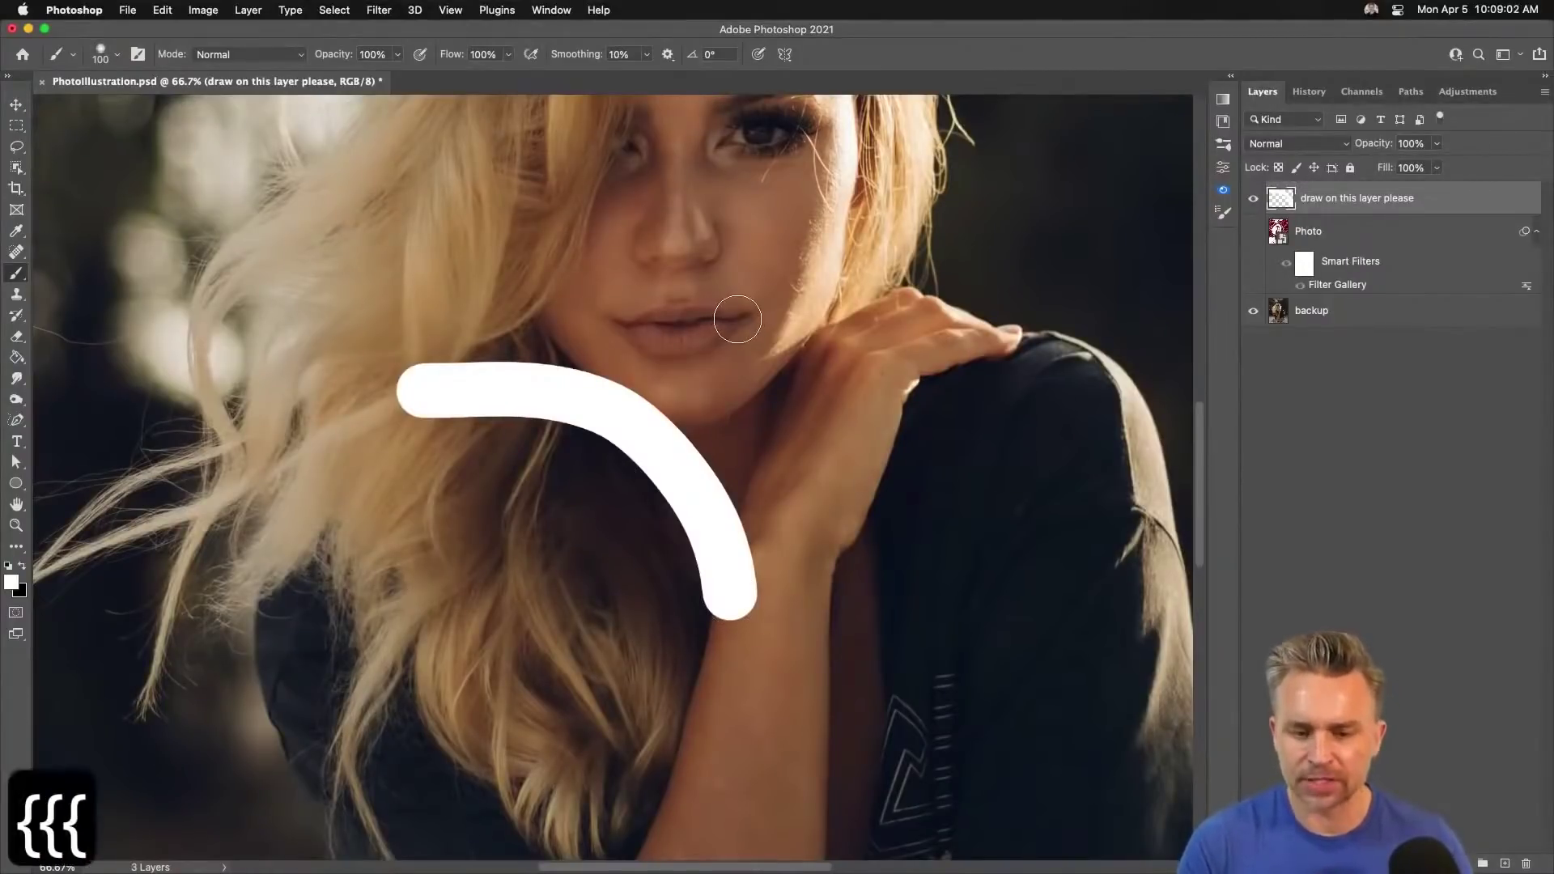
Lower the brush hardness further and paint a soft-edged white stroke from the cheek across the mouth to the shoulder.
key(shift+bracketleft)
key(shift+bracketleft)
key(shift+bracketleft)
key(shift+bracketright)
key(shift+bracketright)
key(shift+bracketright)
key(shift+bracketright)
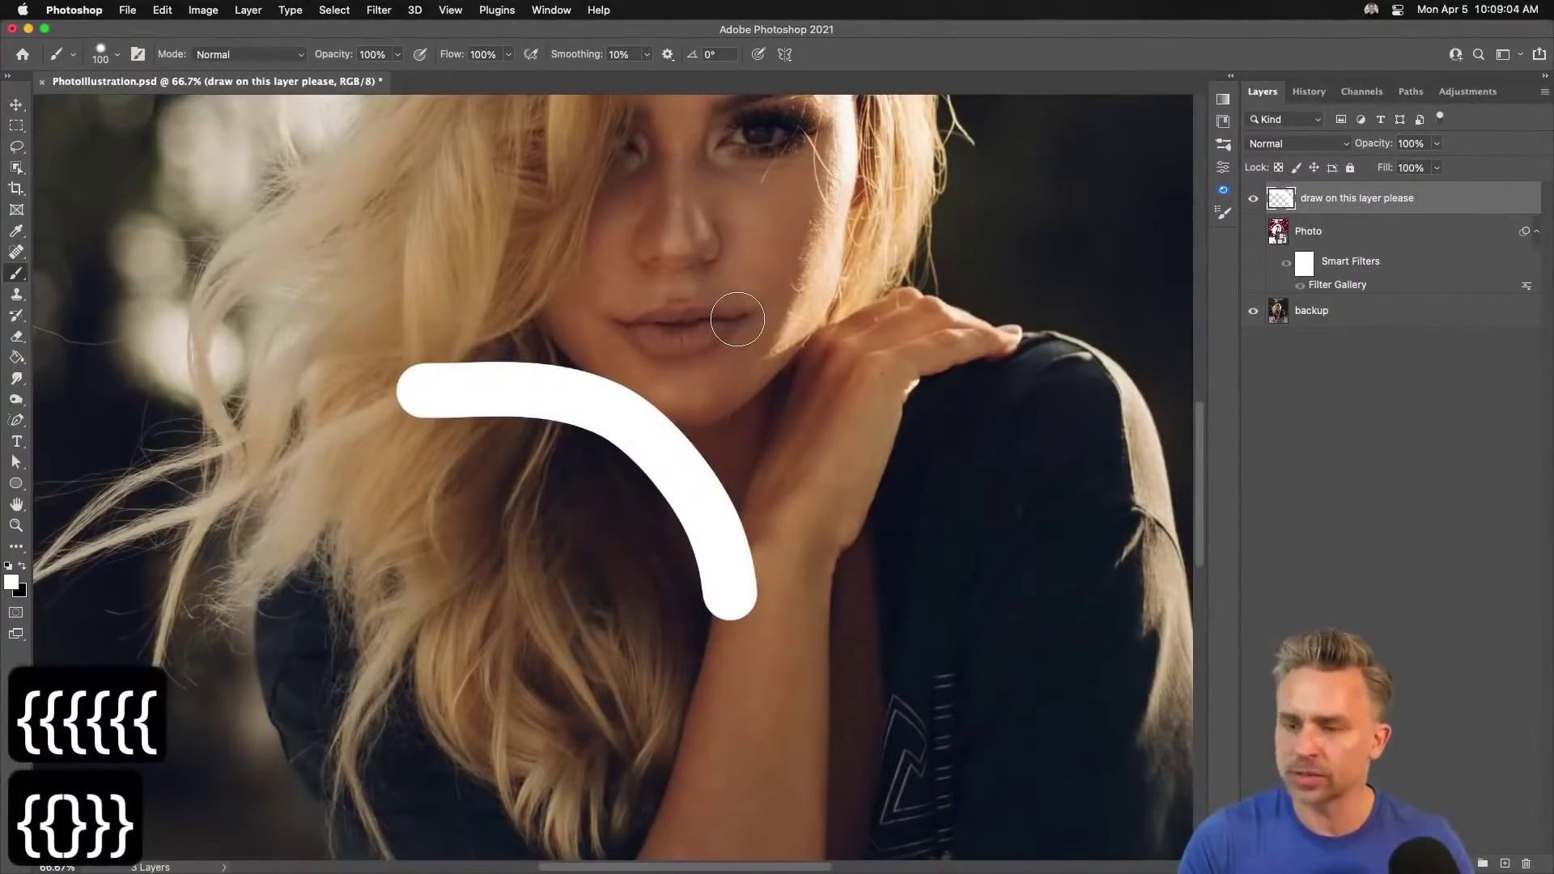
key(shift+bracketleft)
key(shift+bracketleft)
key(shift+bracketleft)
key(shift+bracketleft)
key(shift+bracketleft)
key(shift+bracketleft)
key(shift+bracketleft)
key(shift+bracketleft)
key(shift+bracketleft)
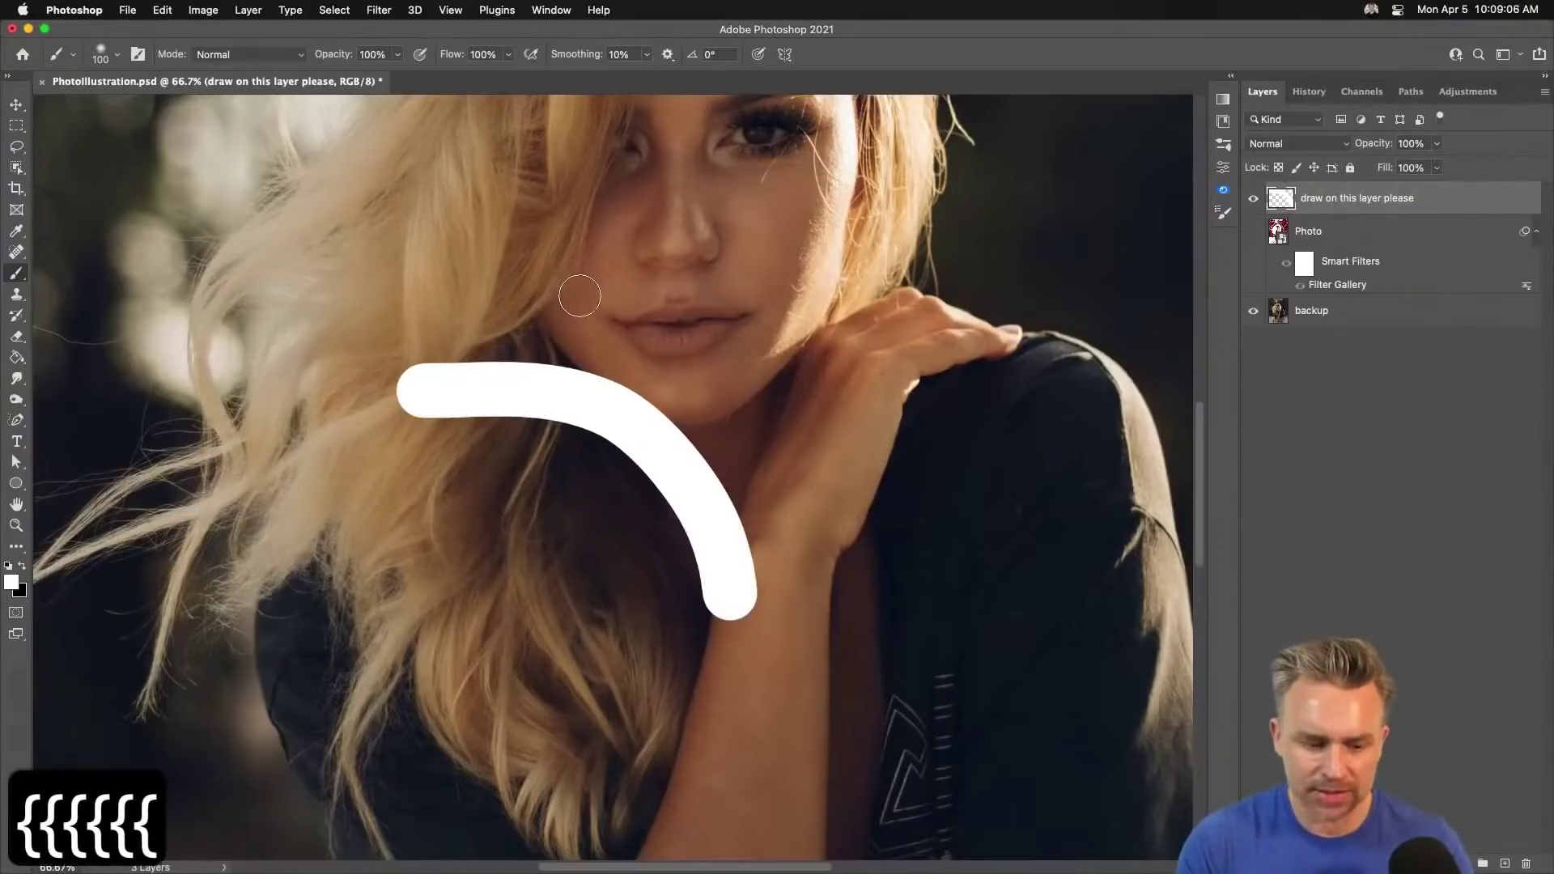
click(581, 295)
drag(635, 298, 984, 498)
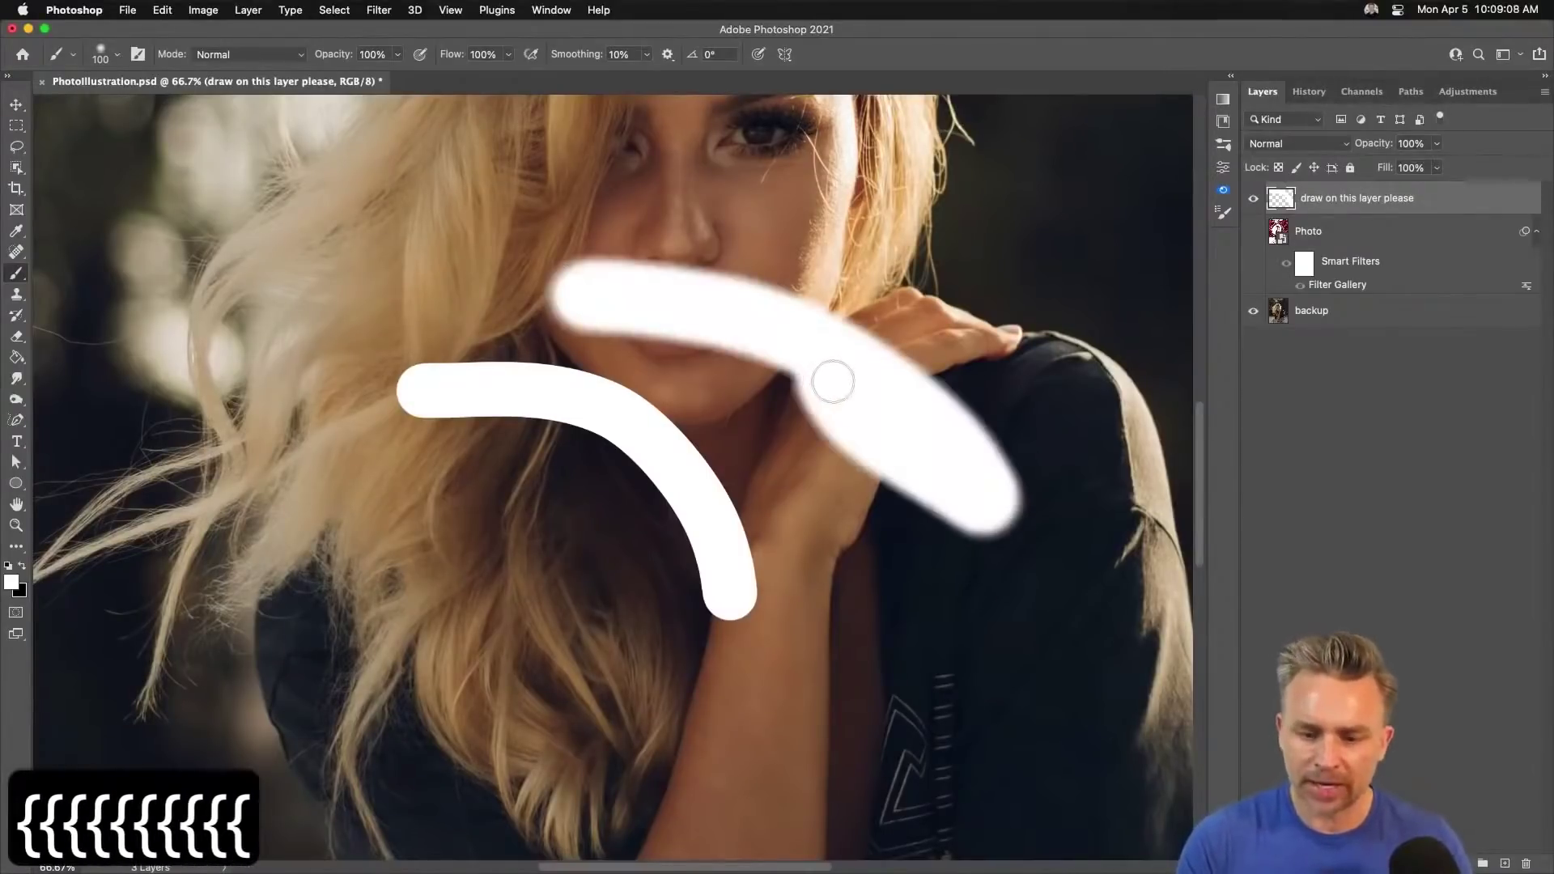
Raise the brush hardness back to its maximum for a crisp edge.
key(shift+bracketright)
key(shift+bracketright)
key(shift+bracketright)
key(shift+bracketright)
key(shift+bracketright)
key(shift+bracketright)
key(shift+bracketright)
key(shift+bracketright)
key(shift+bracketright)
key(shift+bracketright)
key(shift+bracketright)
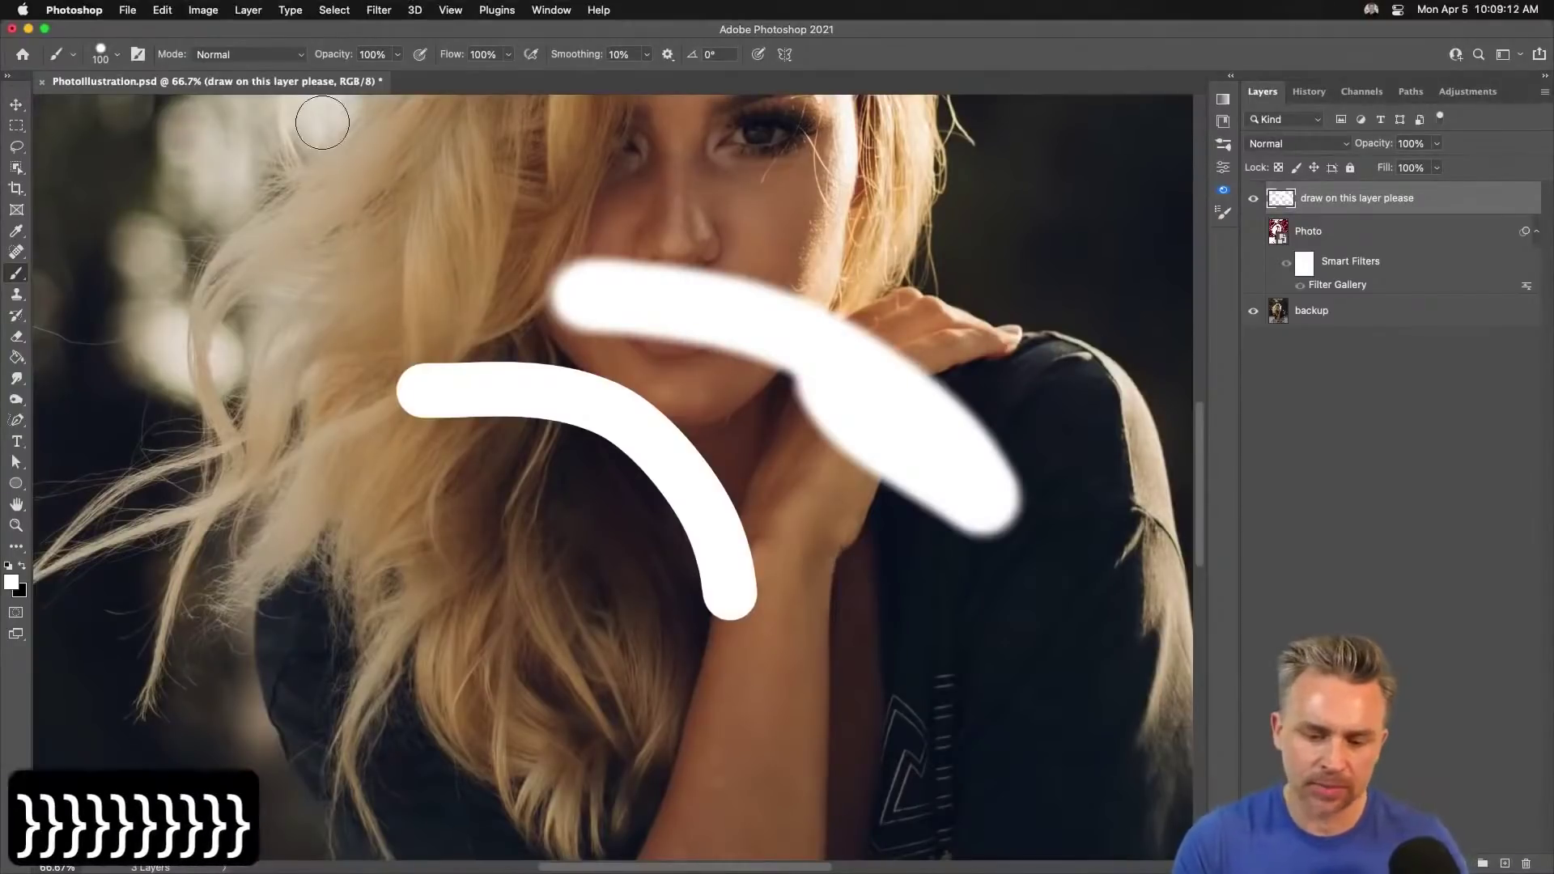
Try a hard-edged white stroke from the hair across the face to the forearm, and clear all paint from the drawing layer.
drag(478, 209, 810, 576)
key(super+a)
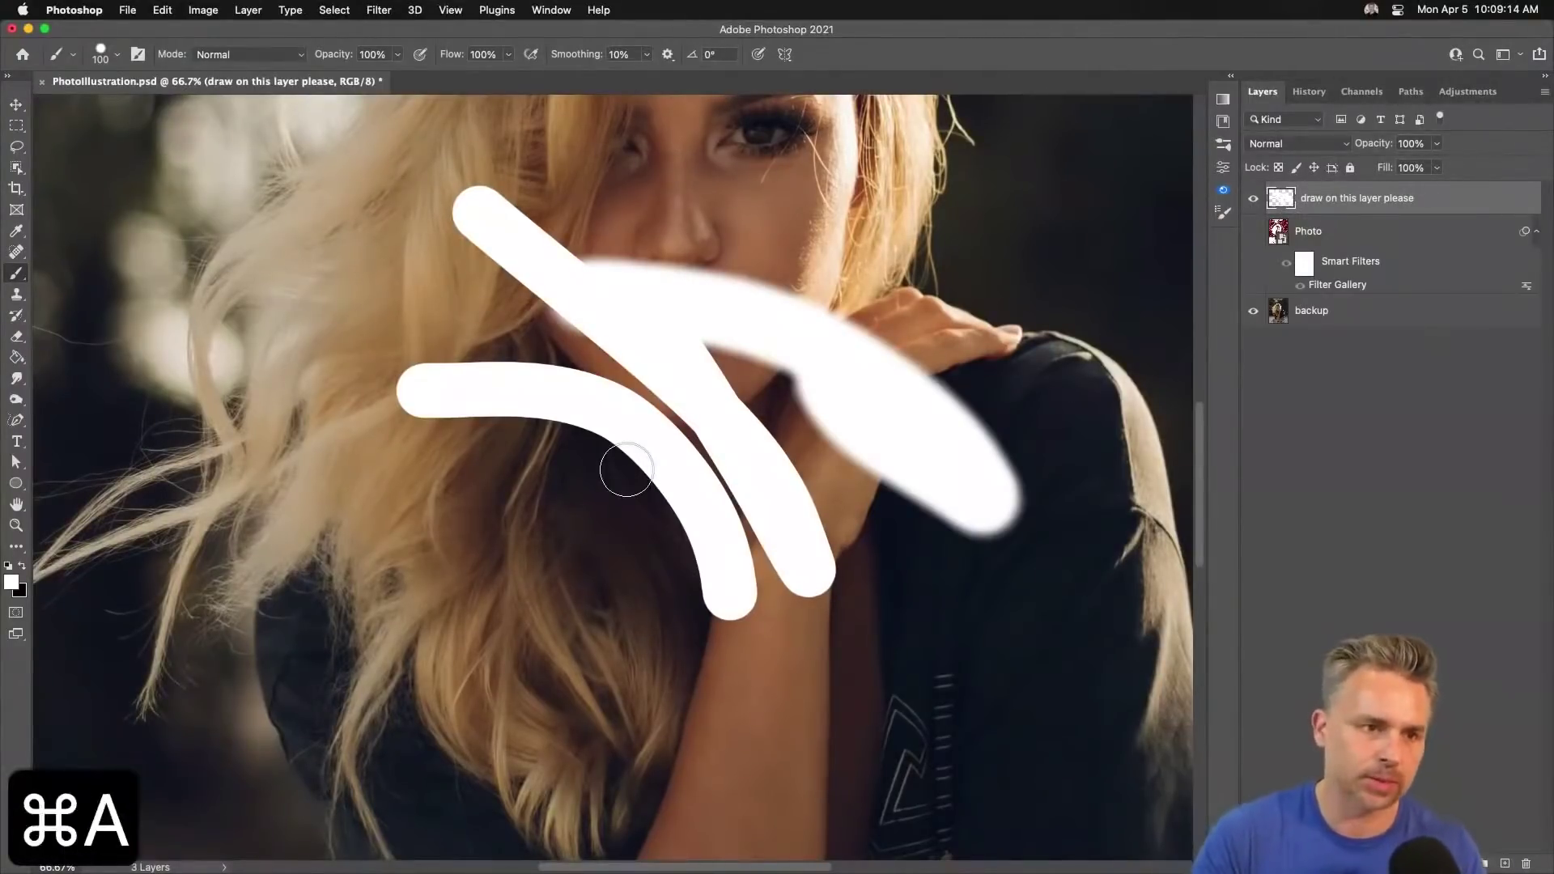
key(BackSpace)
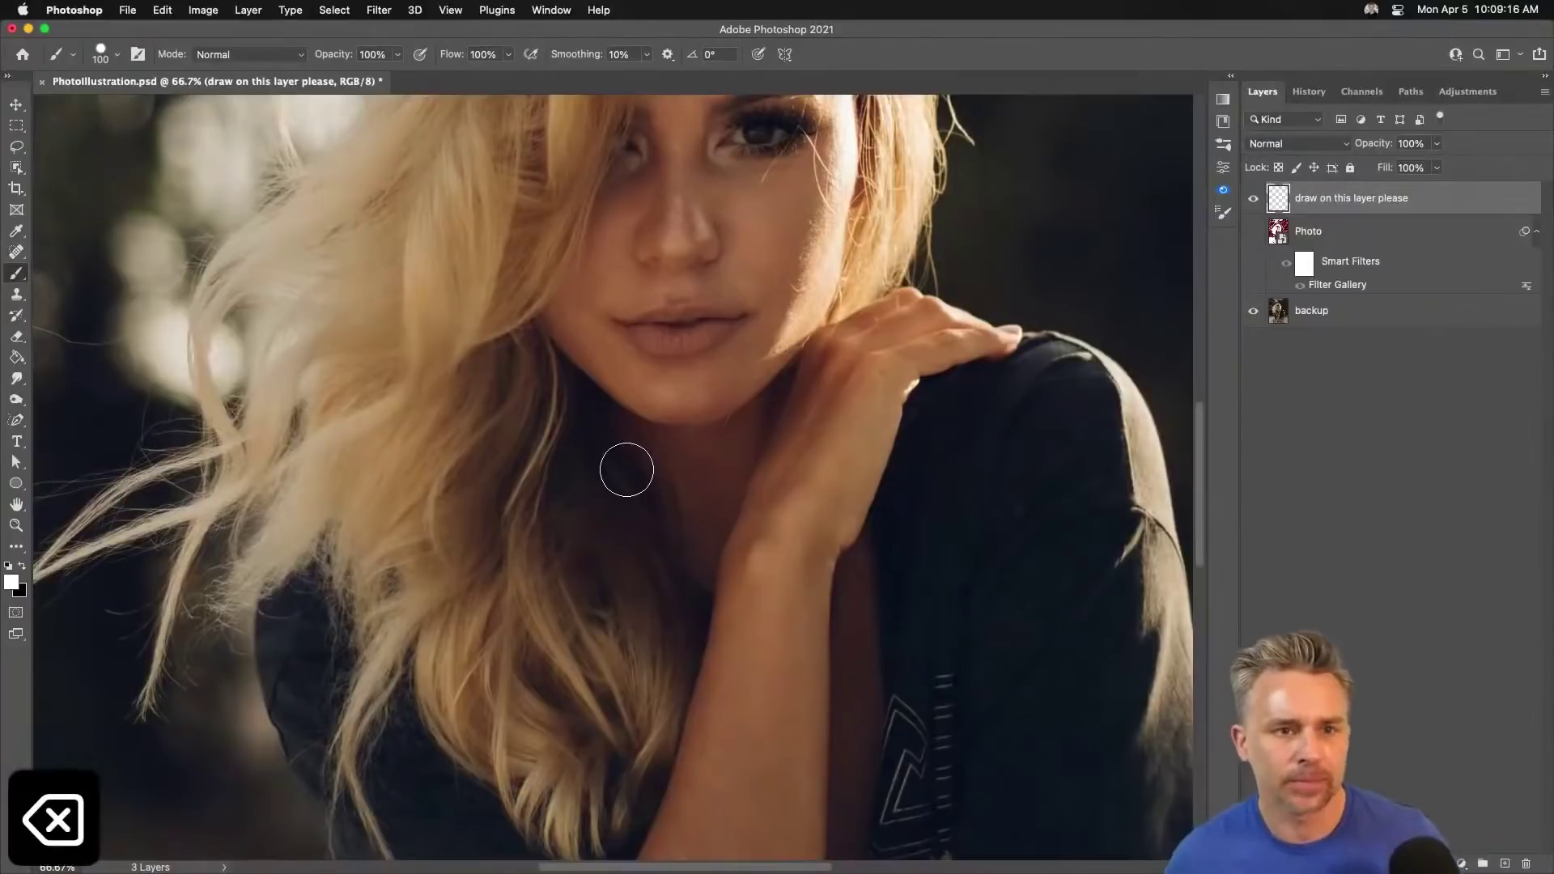
Remove the selection and reduce the brush size to 10 px.
key(bracketleft)
key(bracketleft)
key(bracketleft)
key(bracketleft)
key(bracketleft)
key(bracketleft)
key(bracketleft)
key(bracketleft)
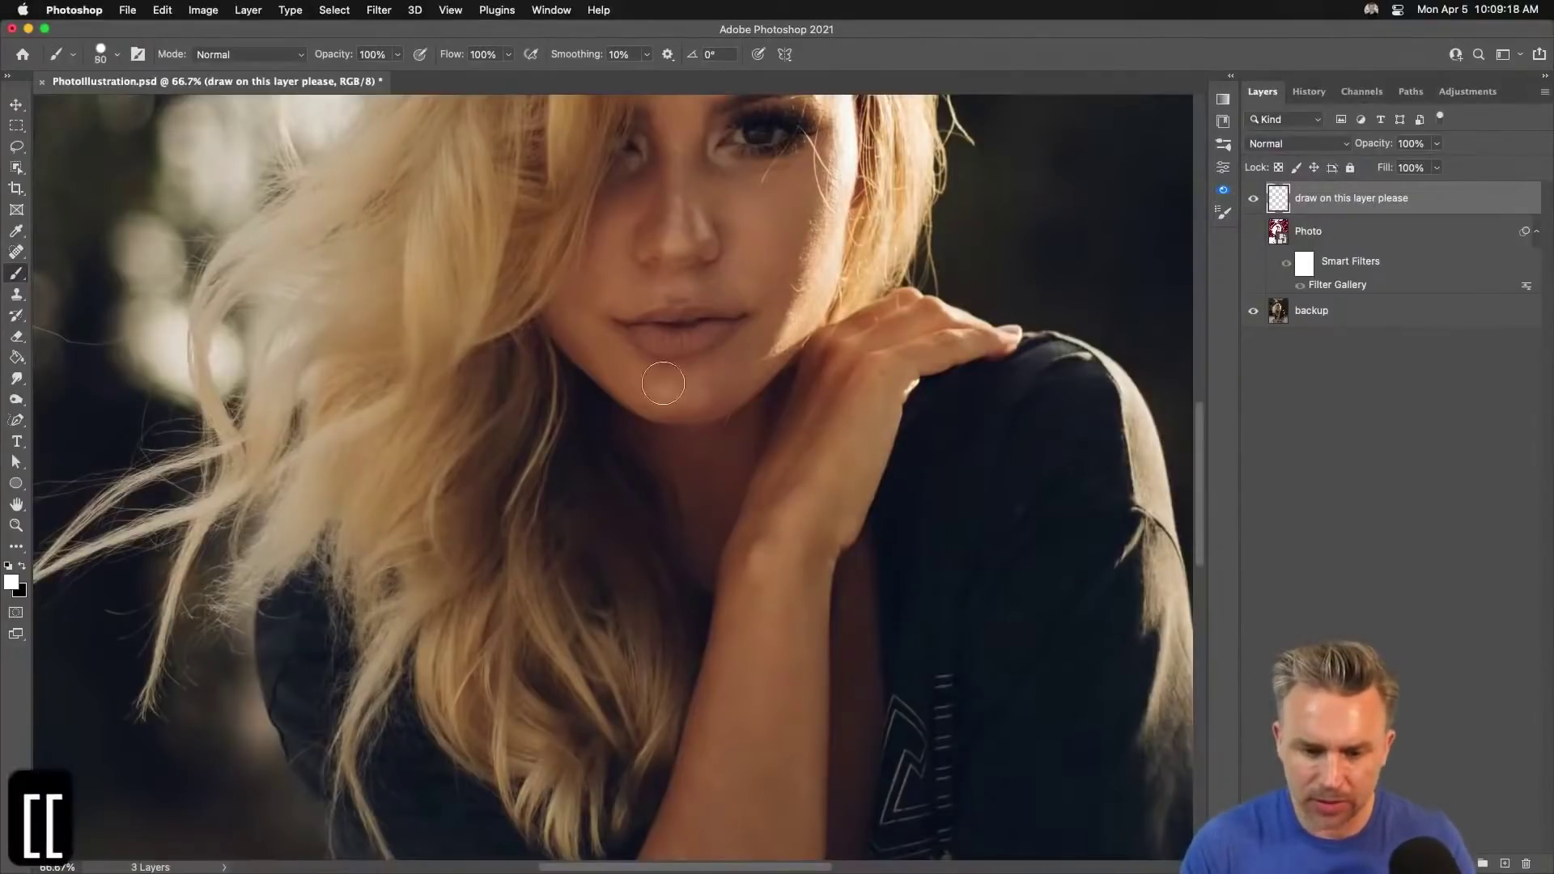
key(super+minus)
key(super+minus)
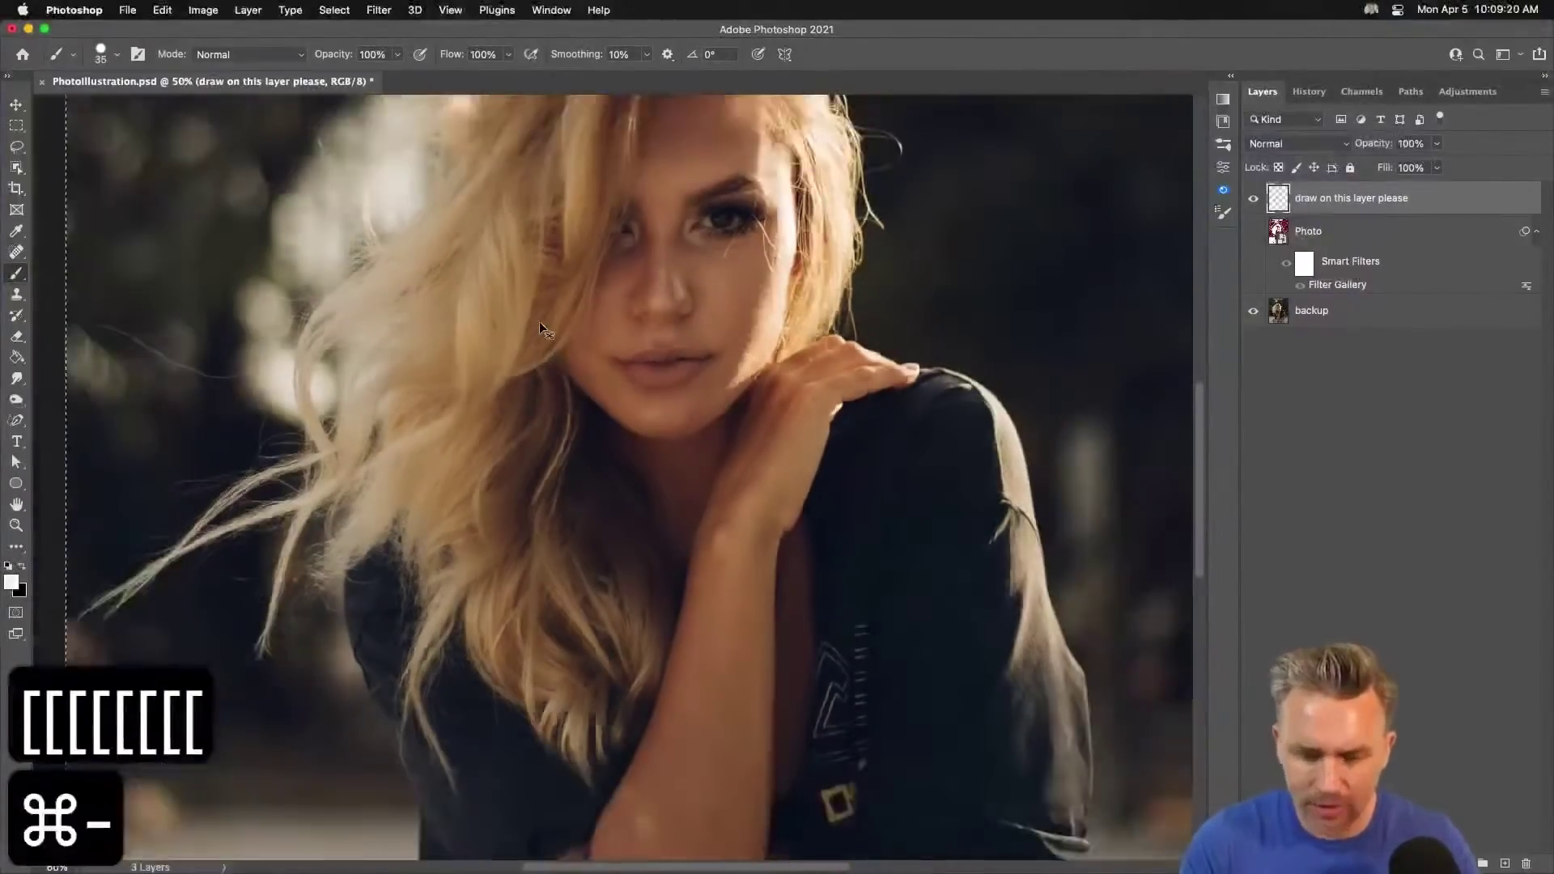
key(super+equal)
key(super+d)
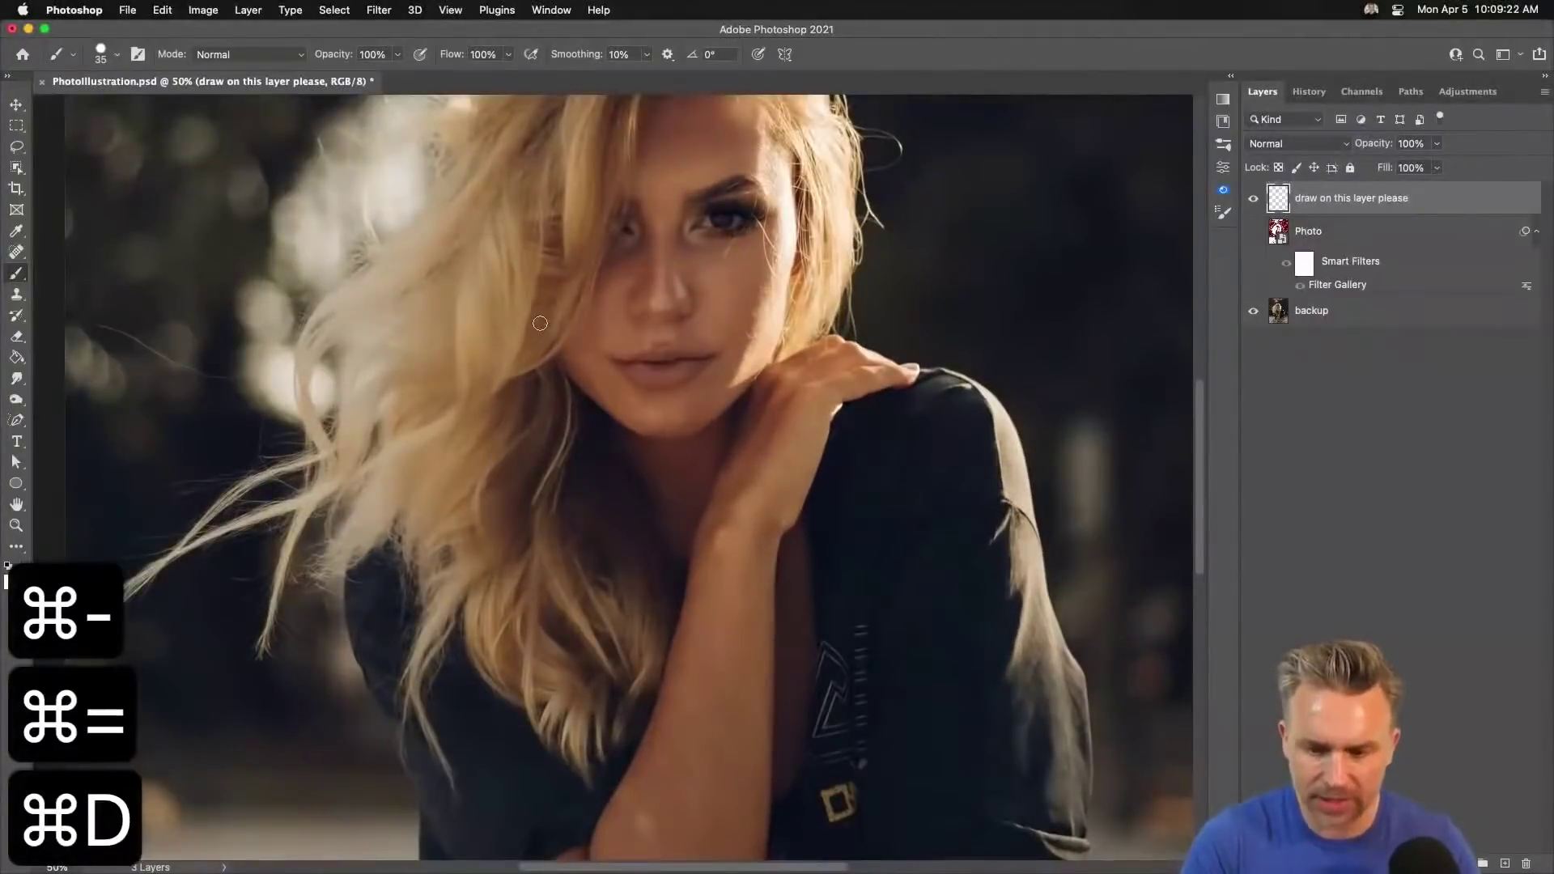
key(super+equal)
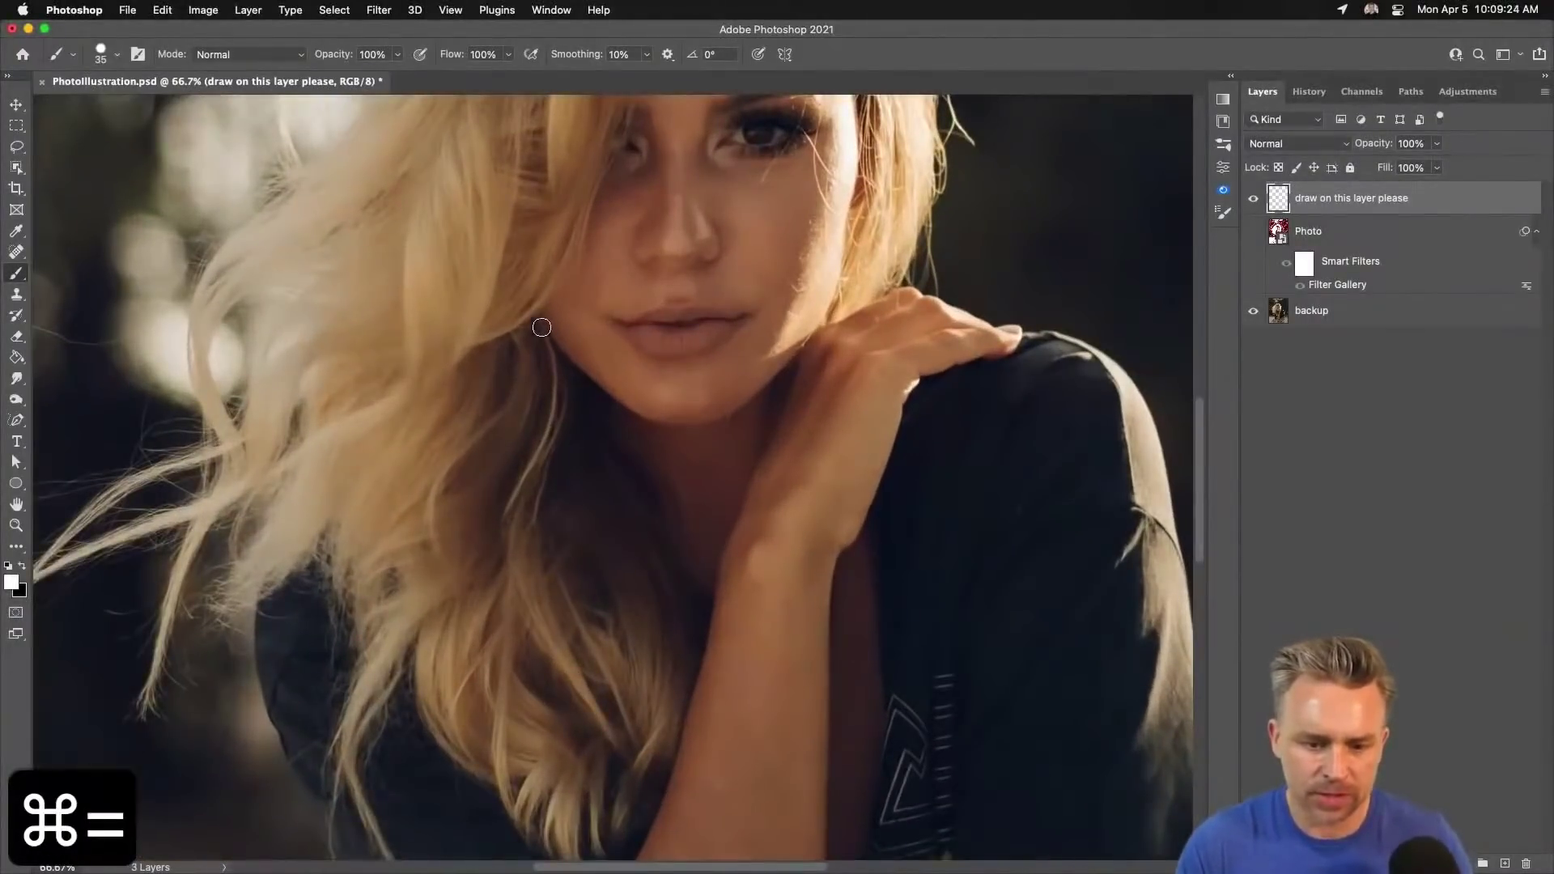
key(bracketleft)
key(bracketleft)
key(bracketleft)
key(bracketleft)
key(bracketright)
key(bracketleft)
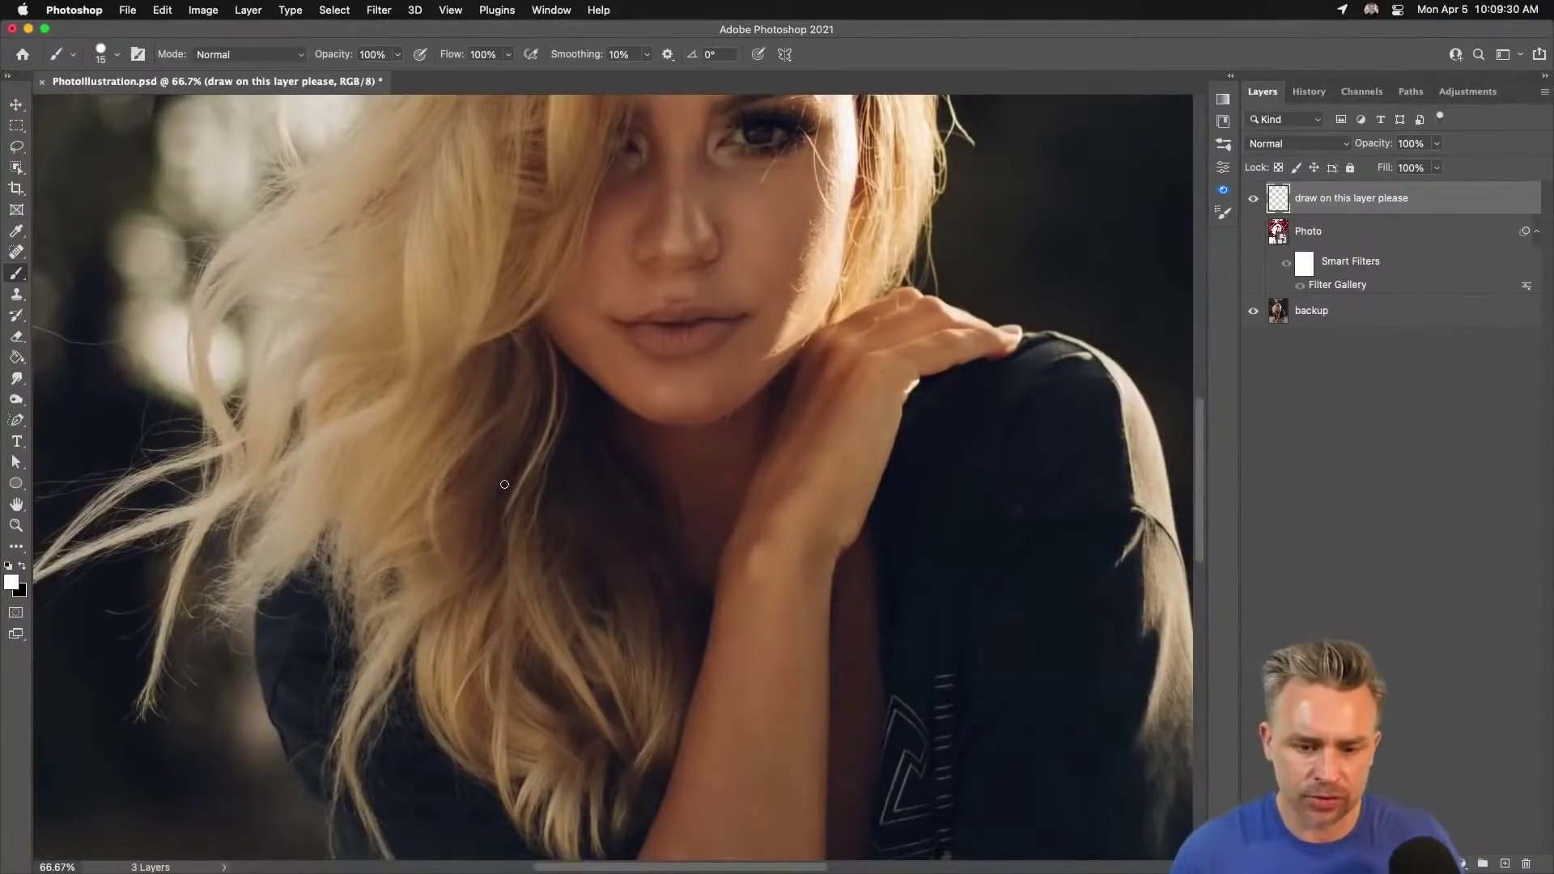
key(bracketleft)
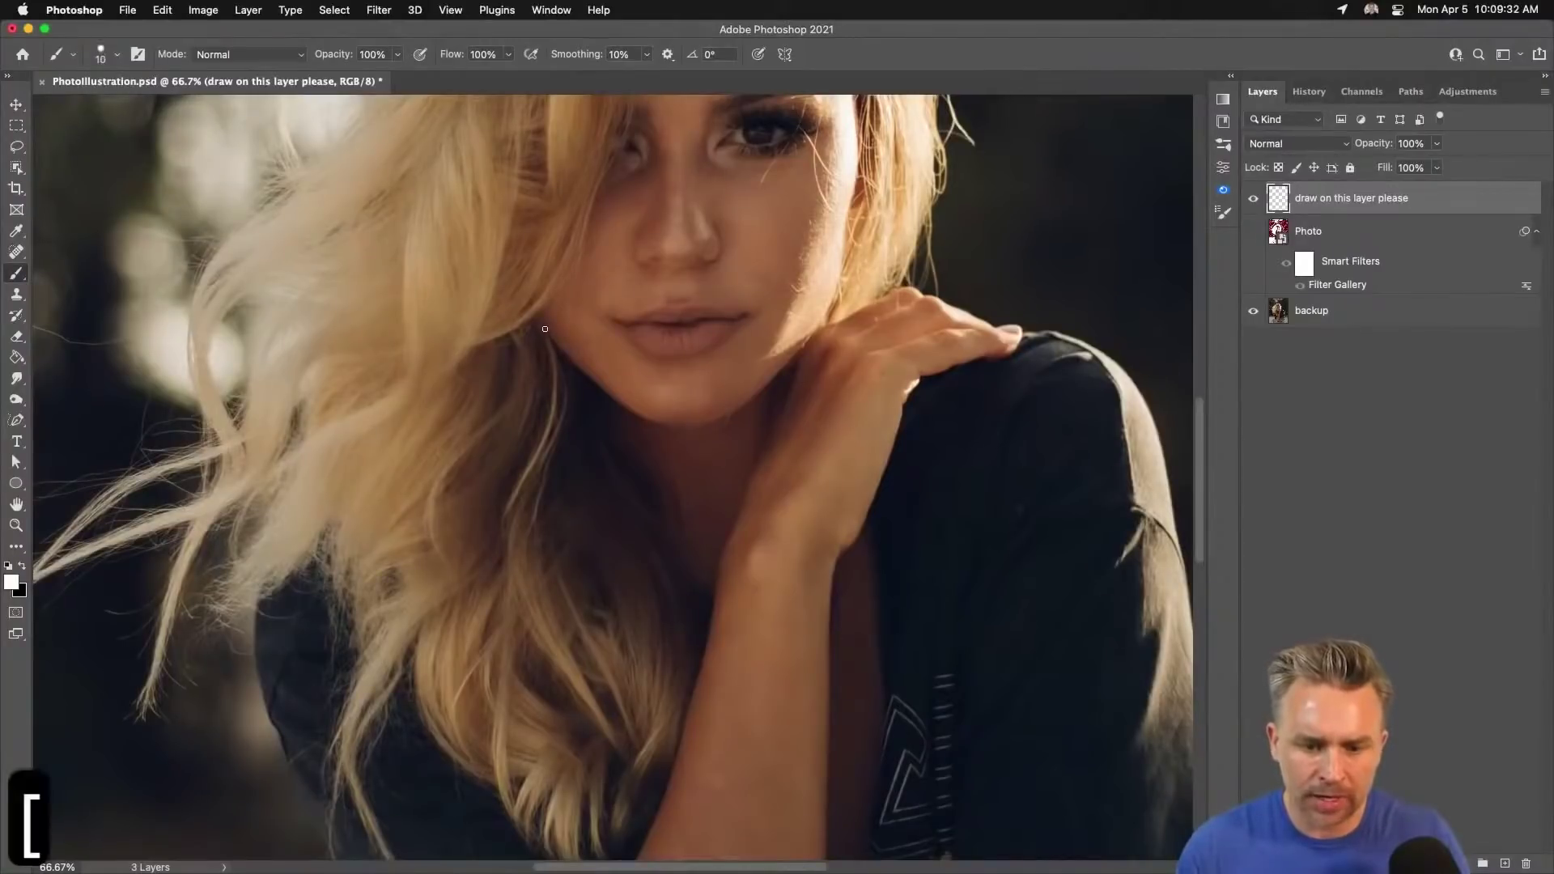
Trace the jawline in white from the hair around the chin and up the bright side of the face to the forehead.
mouse_move(545, 329)
mouse_down()
mouse_move(632, 412)
mouse_move(669, 421)
mouse_move(749, 400)
mouse_move(799, 350)
mouse_up()
key(space)
drag(860, 275, 840, 461)
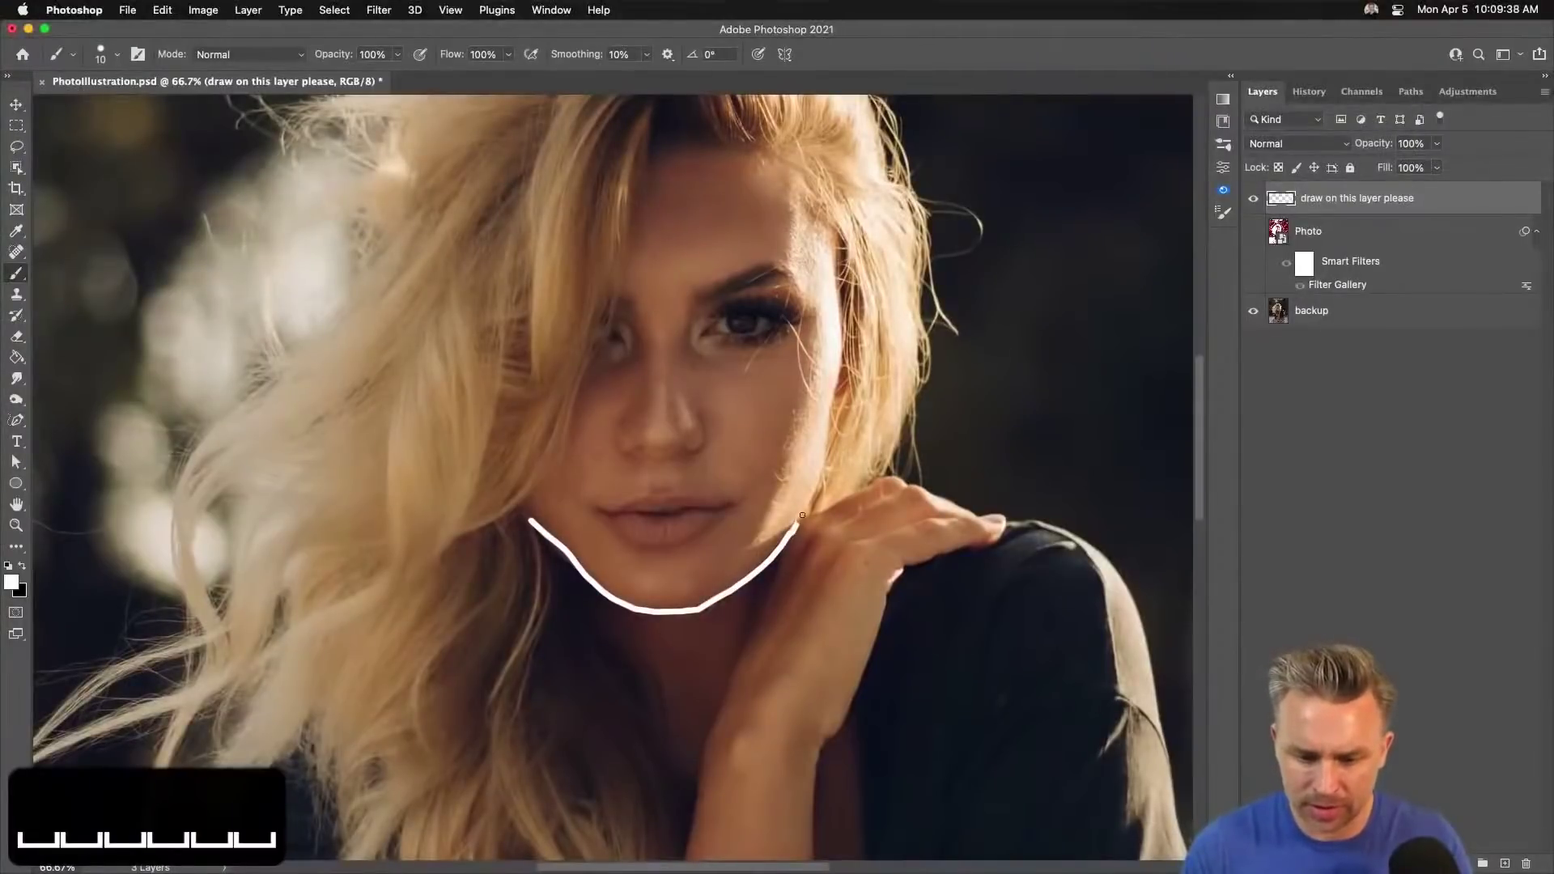
drag(802, 515, 834, 379)
drag(835, 300, 828, 214)
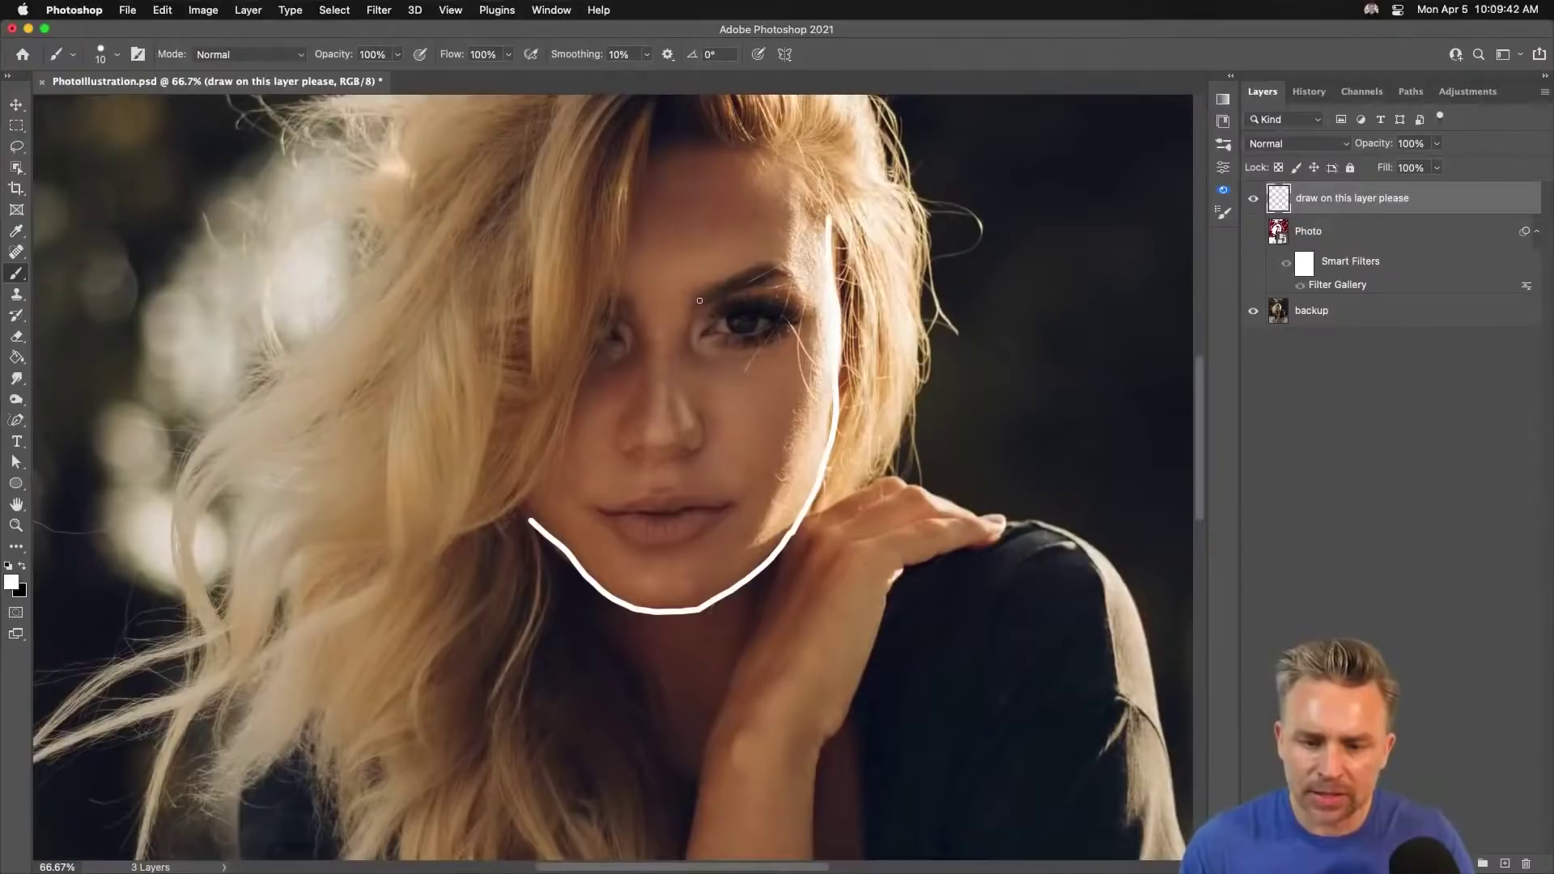
Trace the top of the fully visible eyebrow, and outline the eye below it with the brush at 9 px.
drag(697, 300, 785, 266)
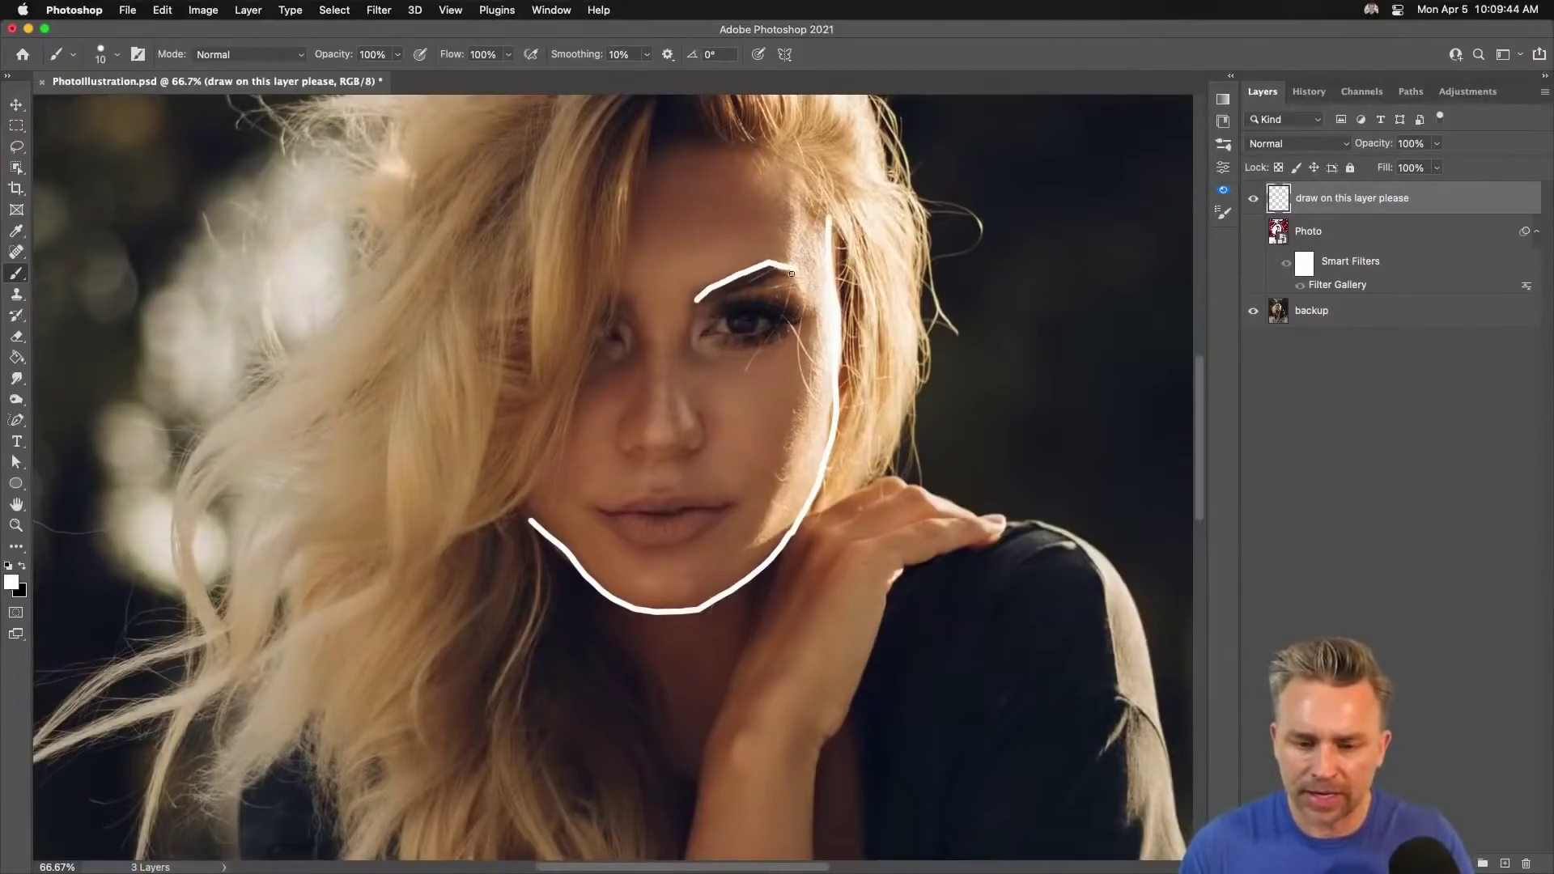
key(bracketleft)
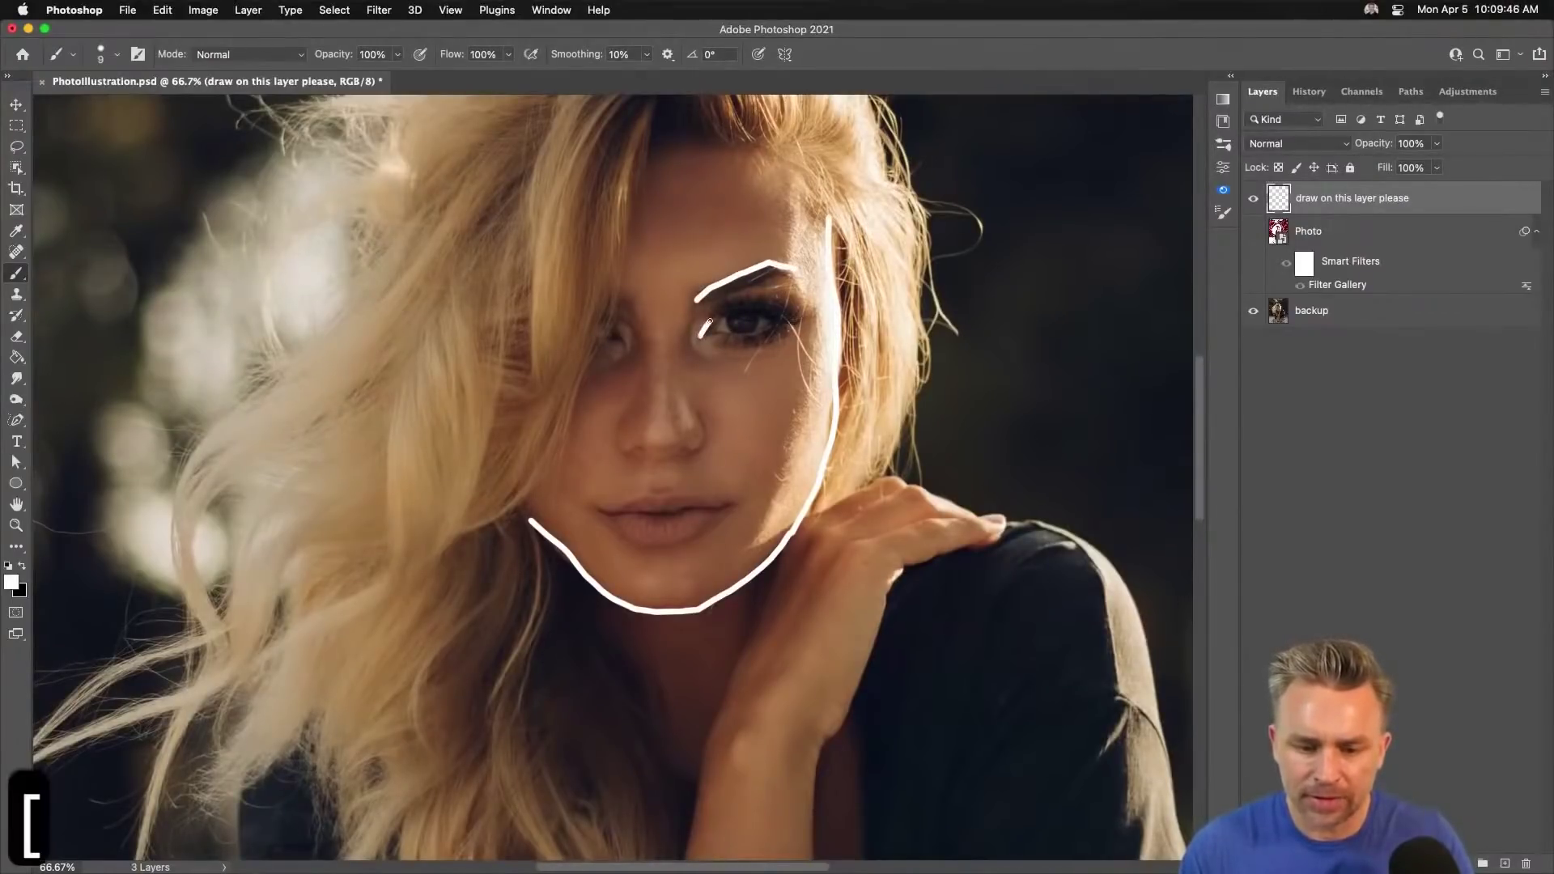
mouse_move(710, 323)
mouse_down()
mouse_move(800, 318)
mouse_move(716, 333)
mouse_move(789, 321)
mouse_up()
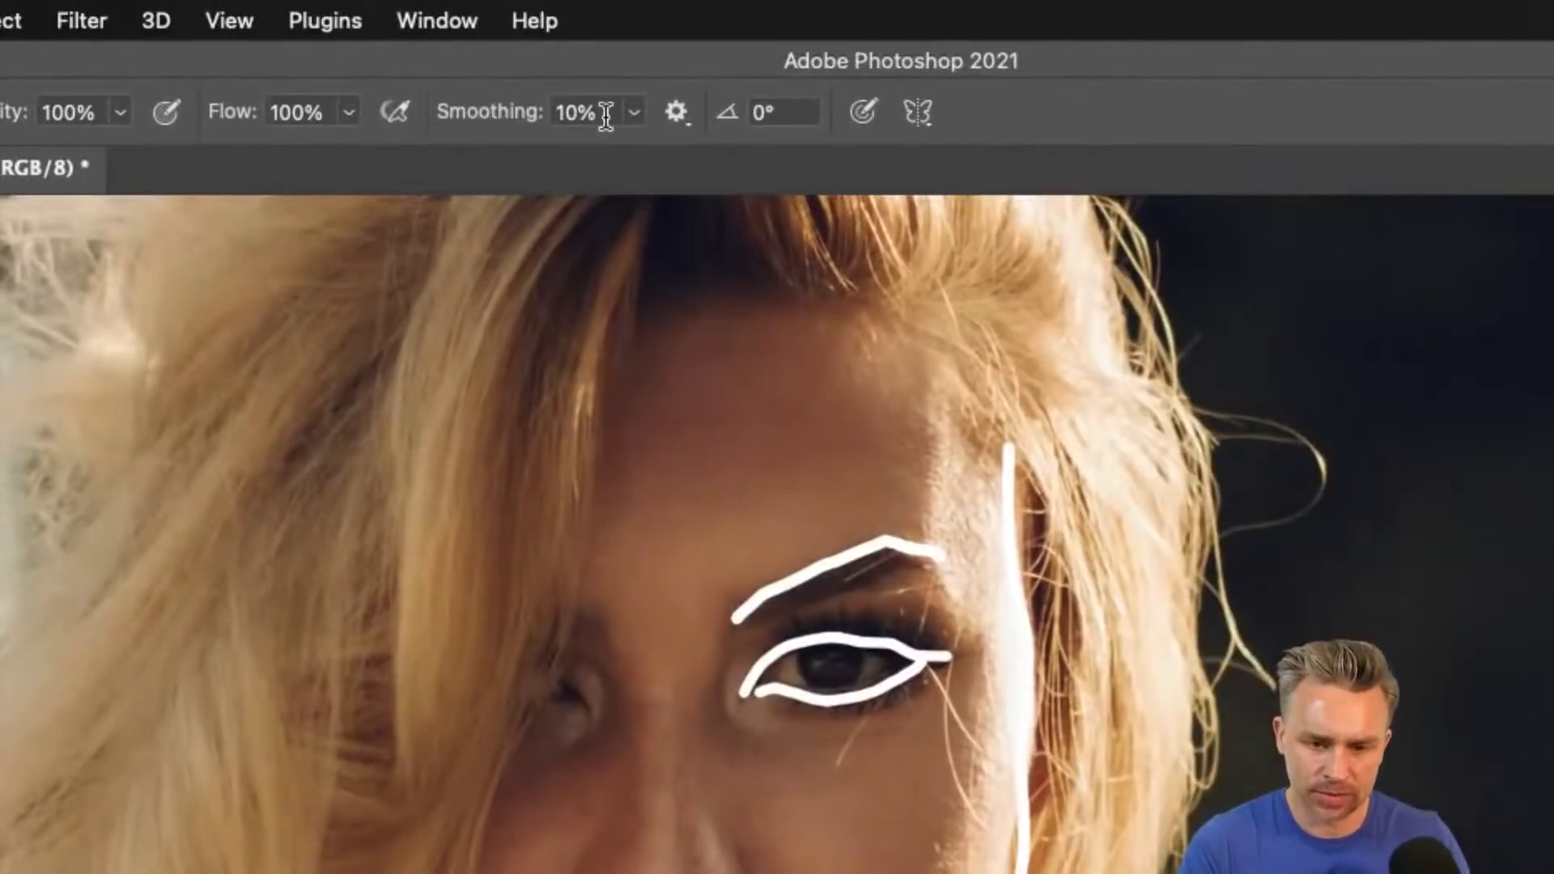
Undo all the traced face lines and set the brush smoothing to 50%.
key(super+z)
key(super+z)
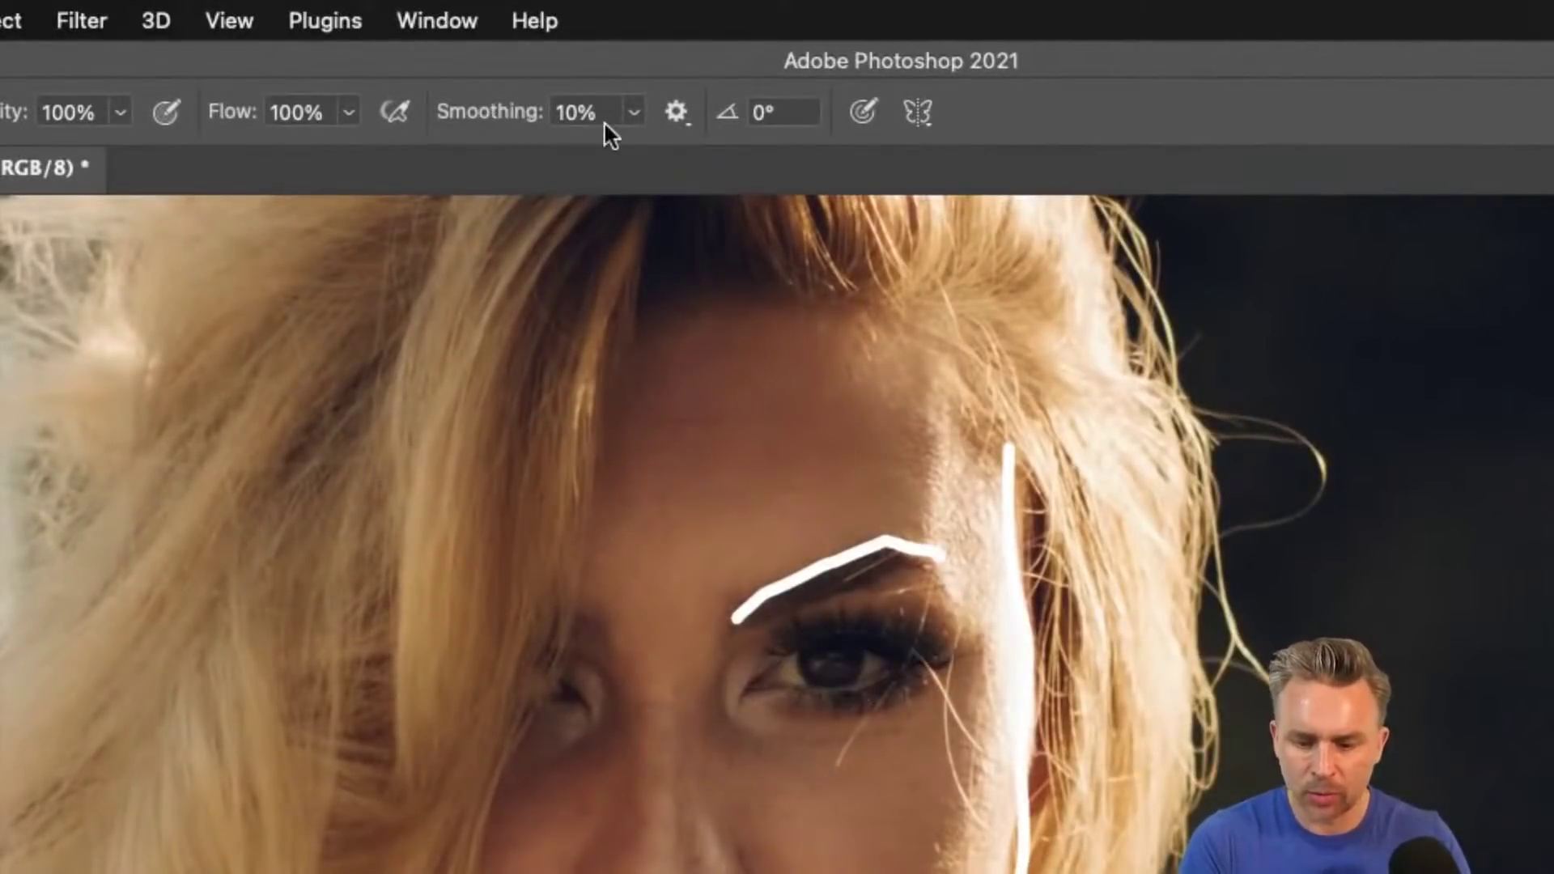
key(super+z)
key(super+z)
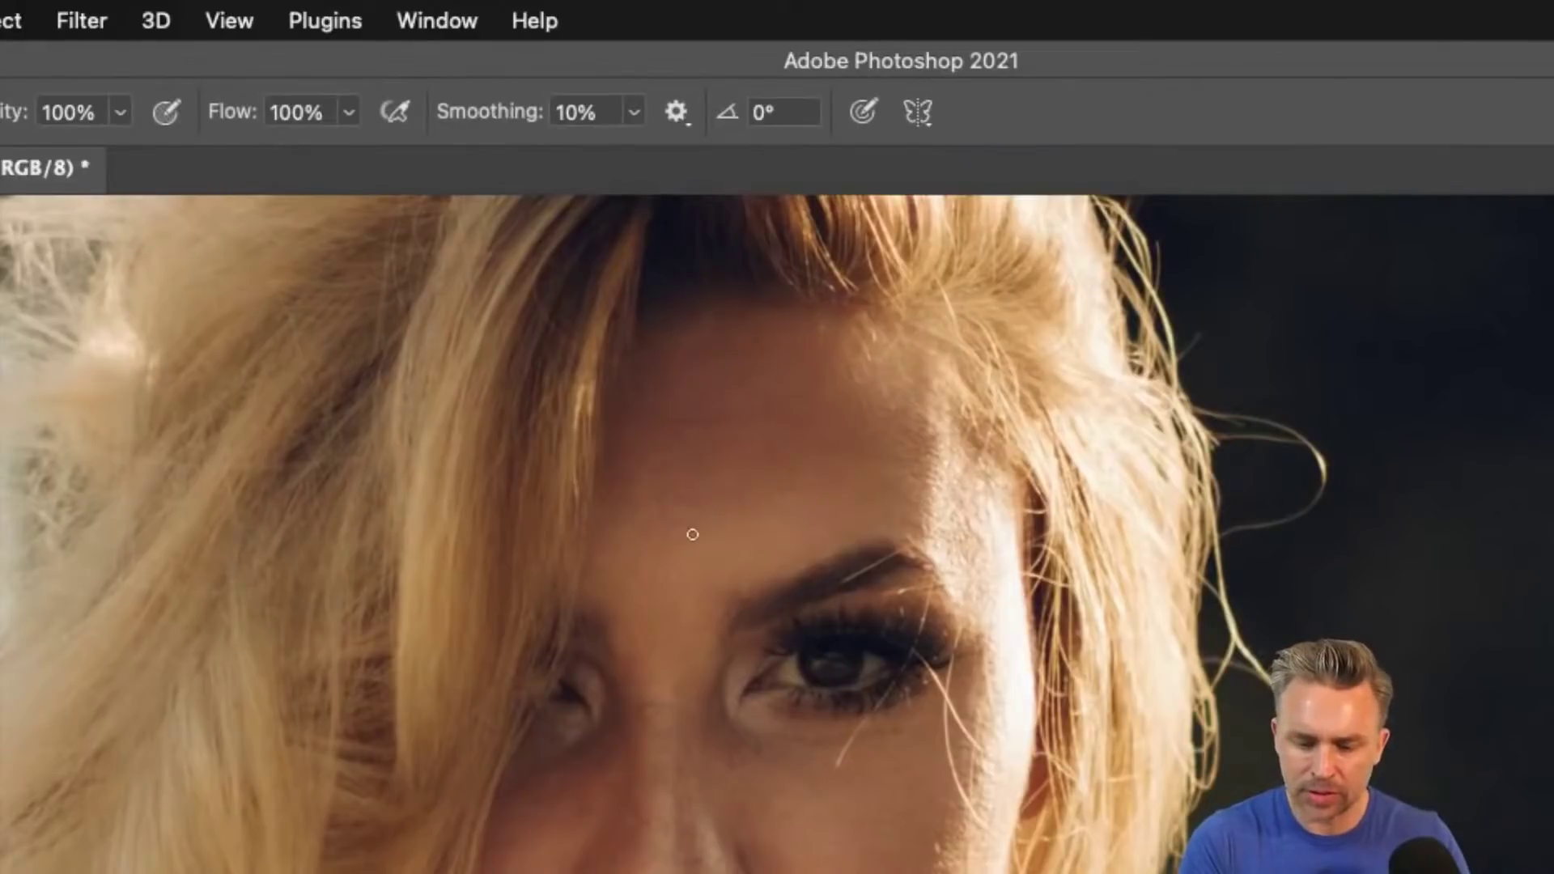
drag(503, 127, 555, 111)
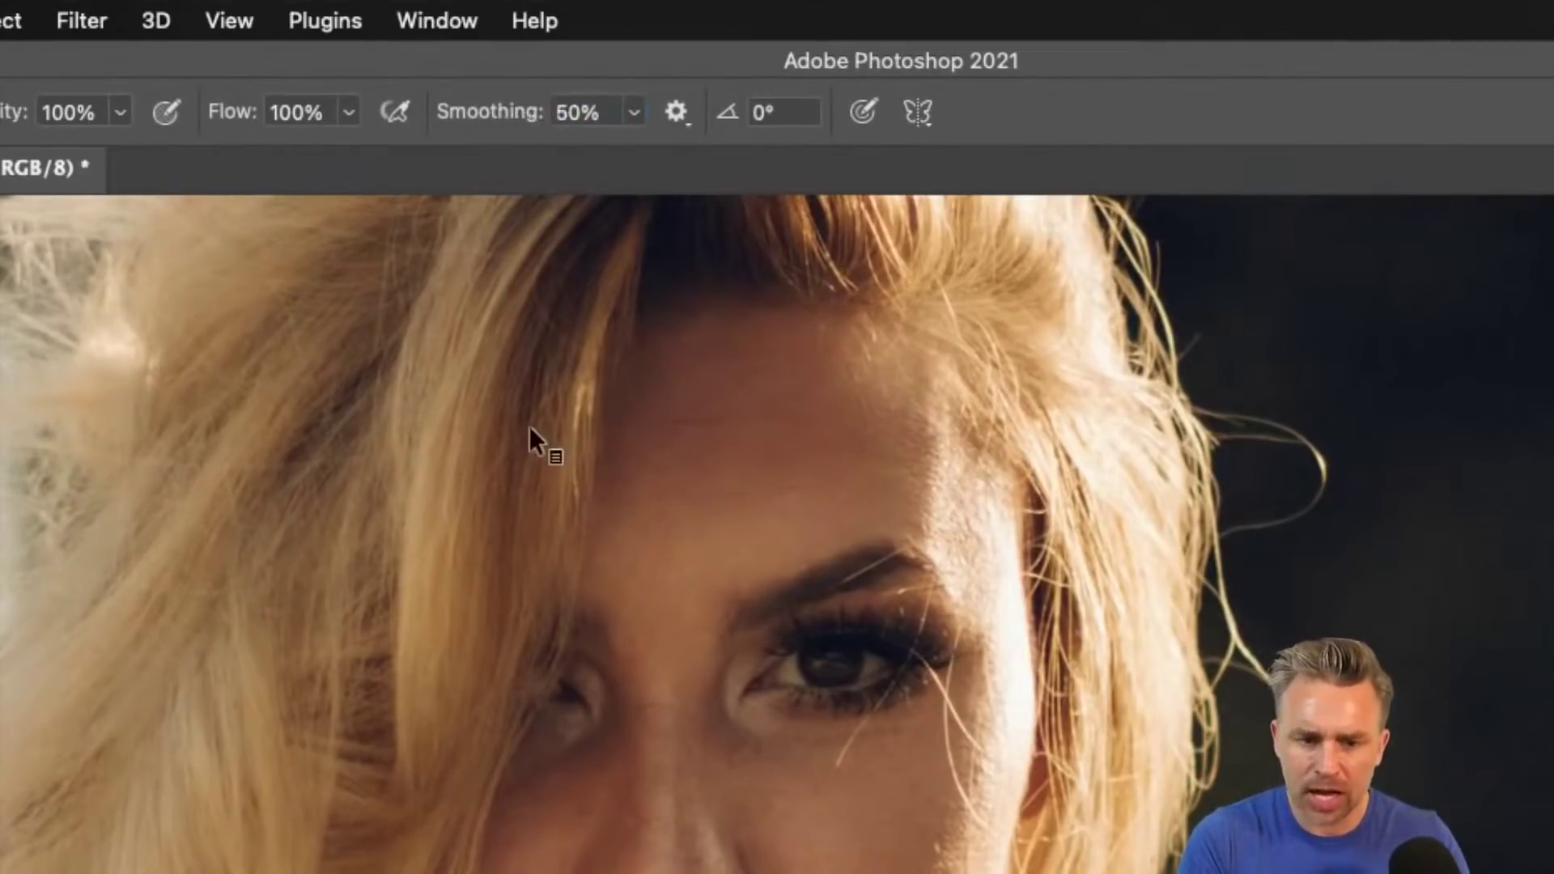
key(super+z)
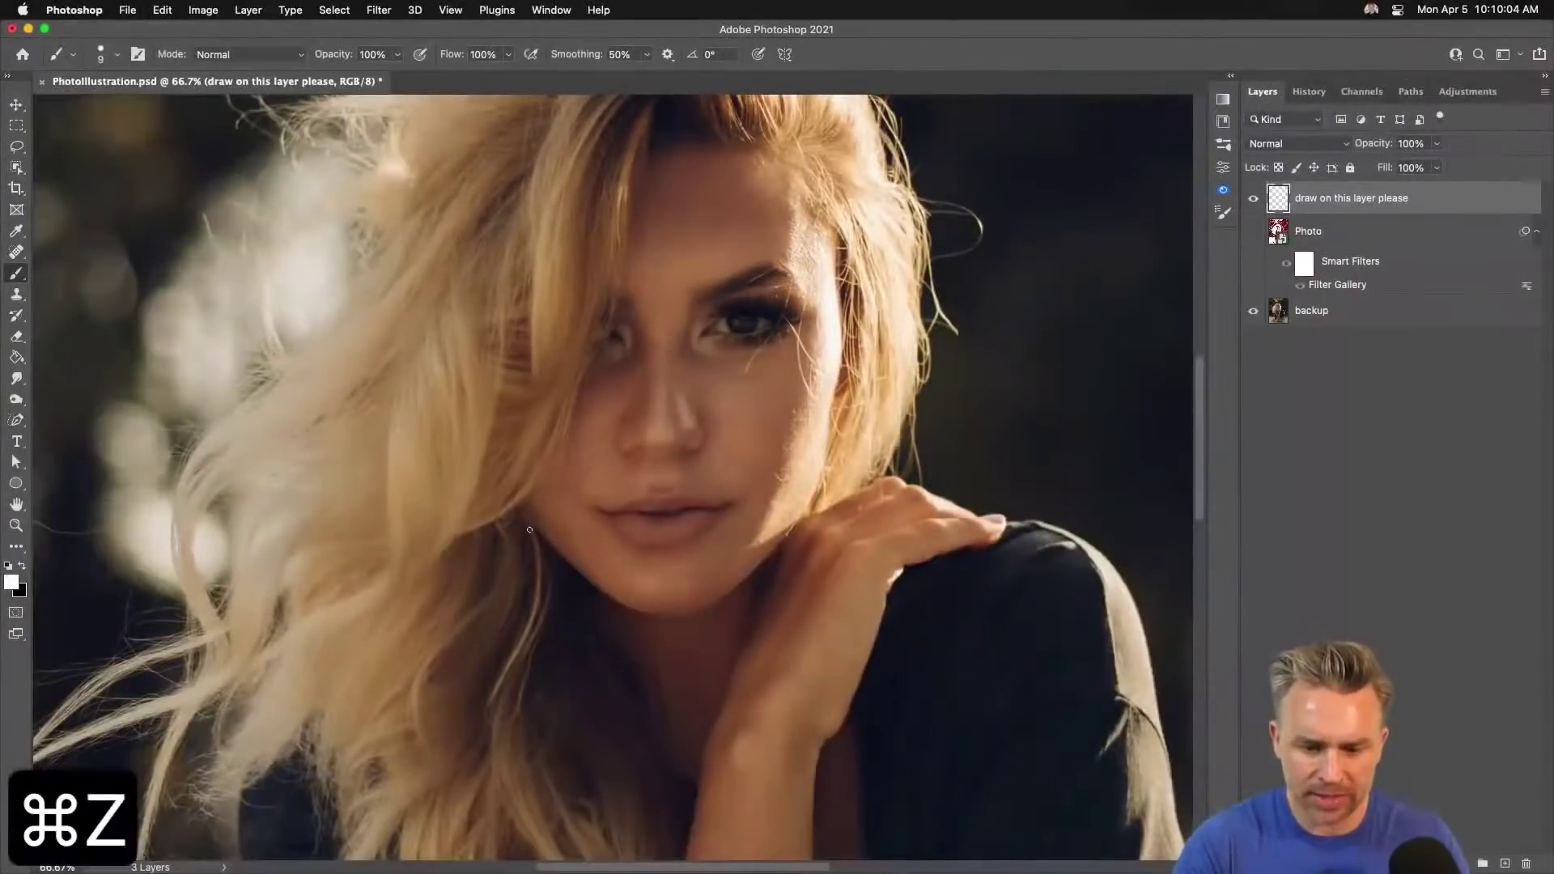
Trace the facial features with white strokes: the jawline, eyes, eyebrows, nose and lips.
mouse_move(522, 509)
mouse_down()
mouse_move(640, 609)
mouse_move(753, 595)
mouse_move(692, 610)
mouse_move(729, 593)
mouse_up()
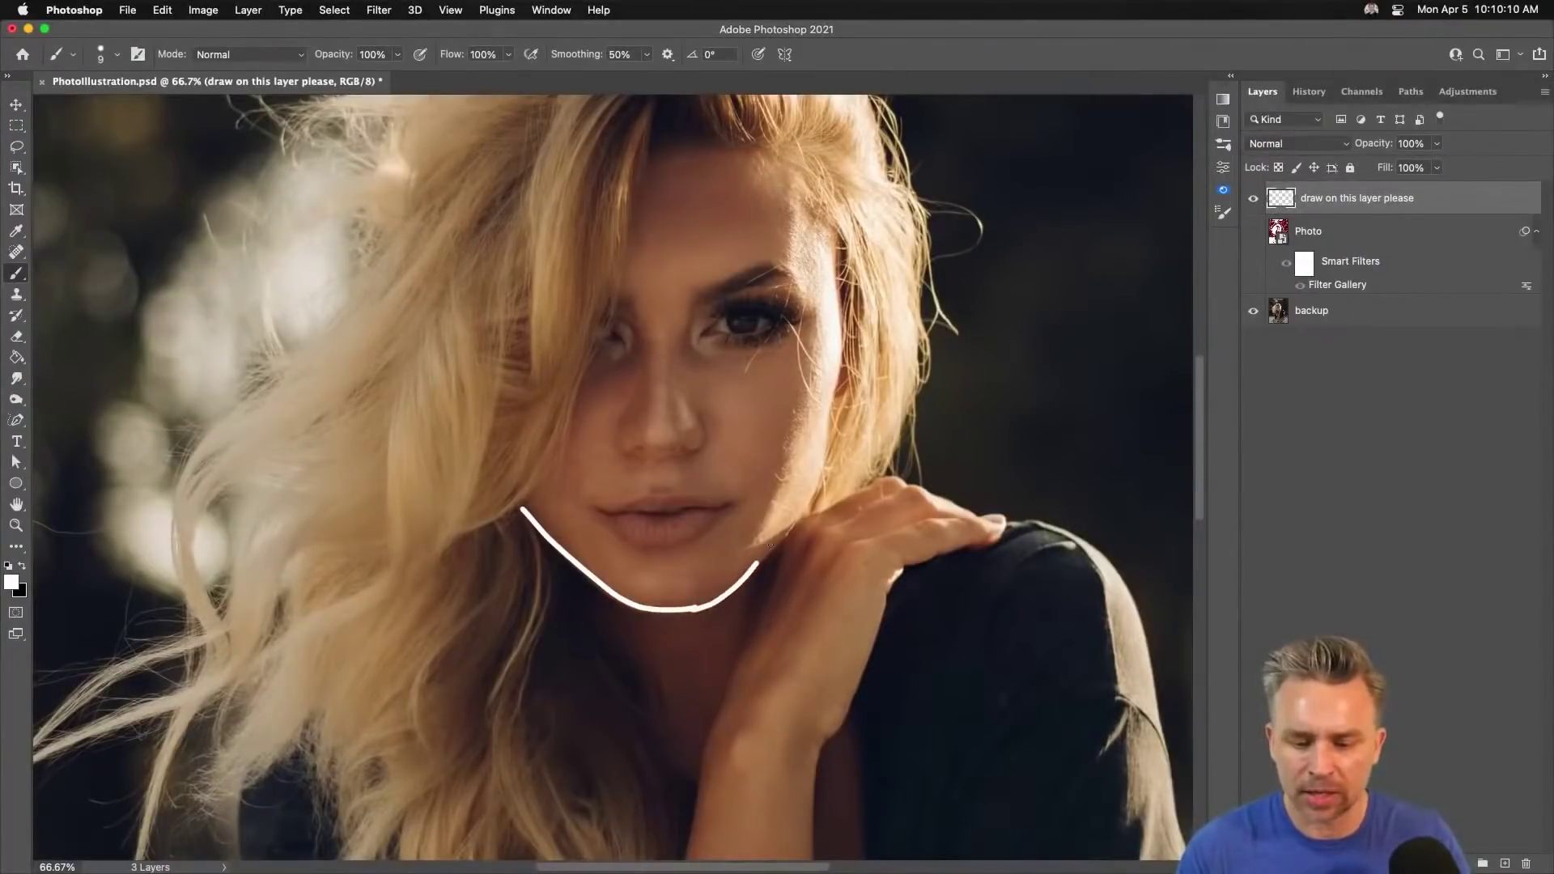
mouse_move(770, 547)
mouse_down()
mouse_move(802, 500)
mouse_move(820, 409)
mouse_up()
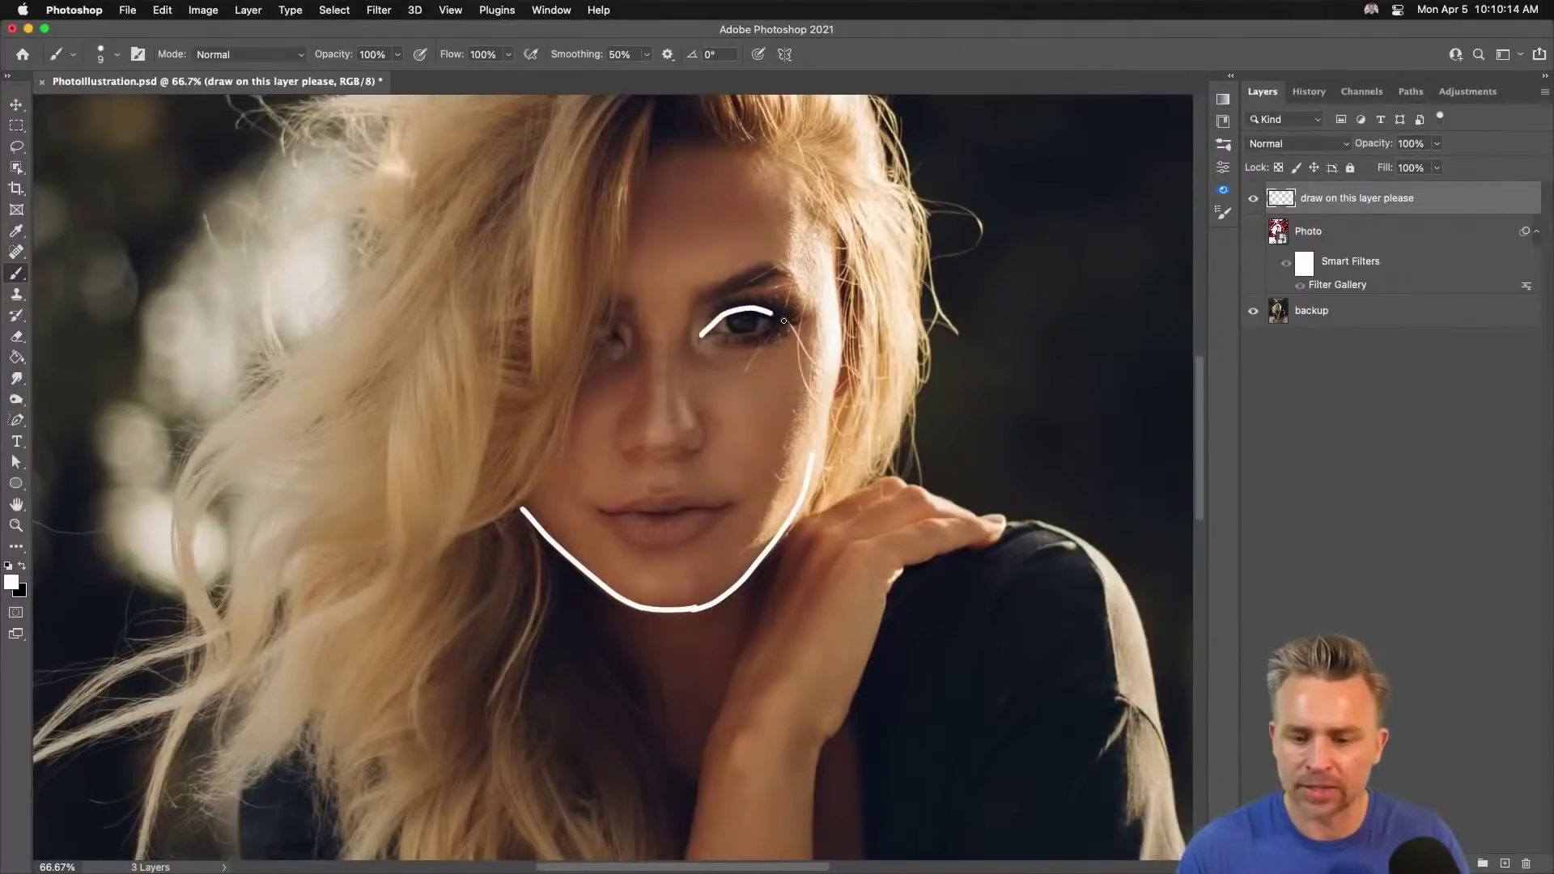
drag(812, 321, 813, 322)
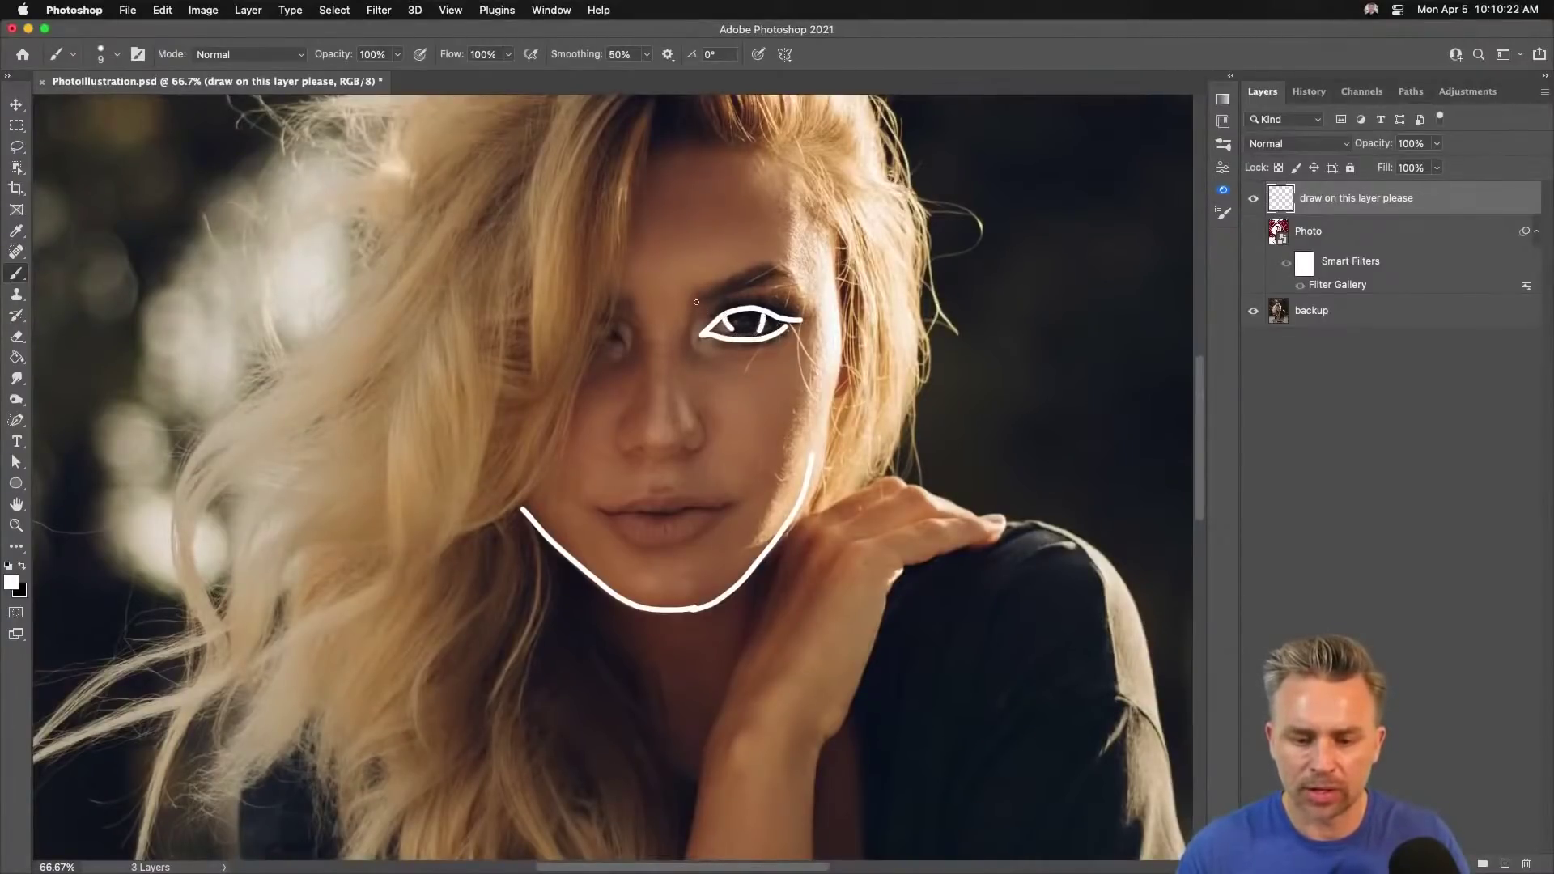
mouse_move(758, 268)
mouse_down()
mouse_move(799, 278)
mouse_move(695, 302)
mouse_up()
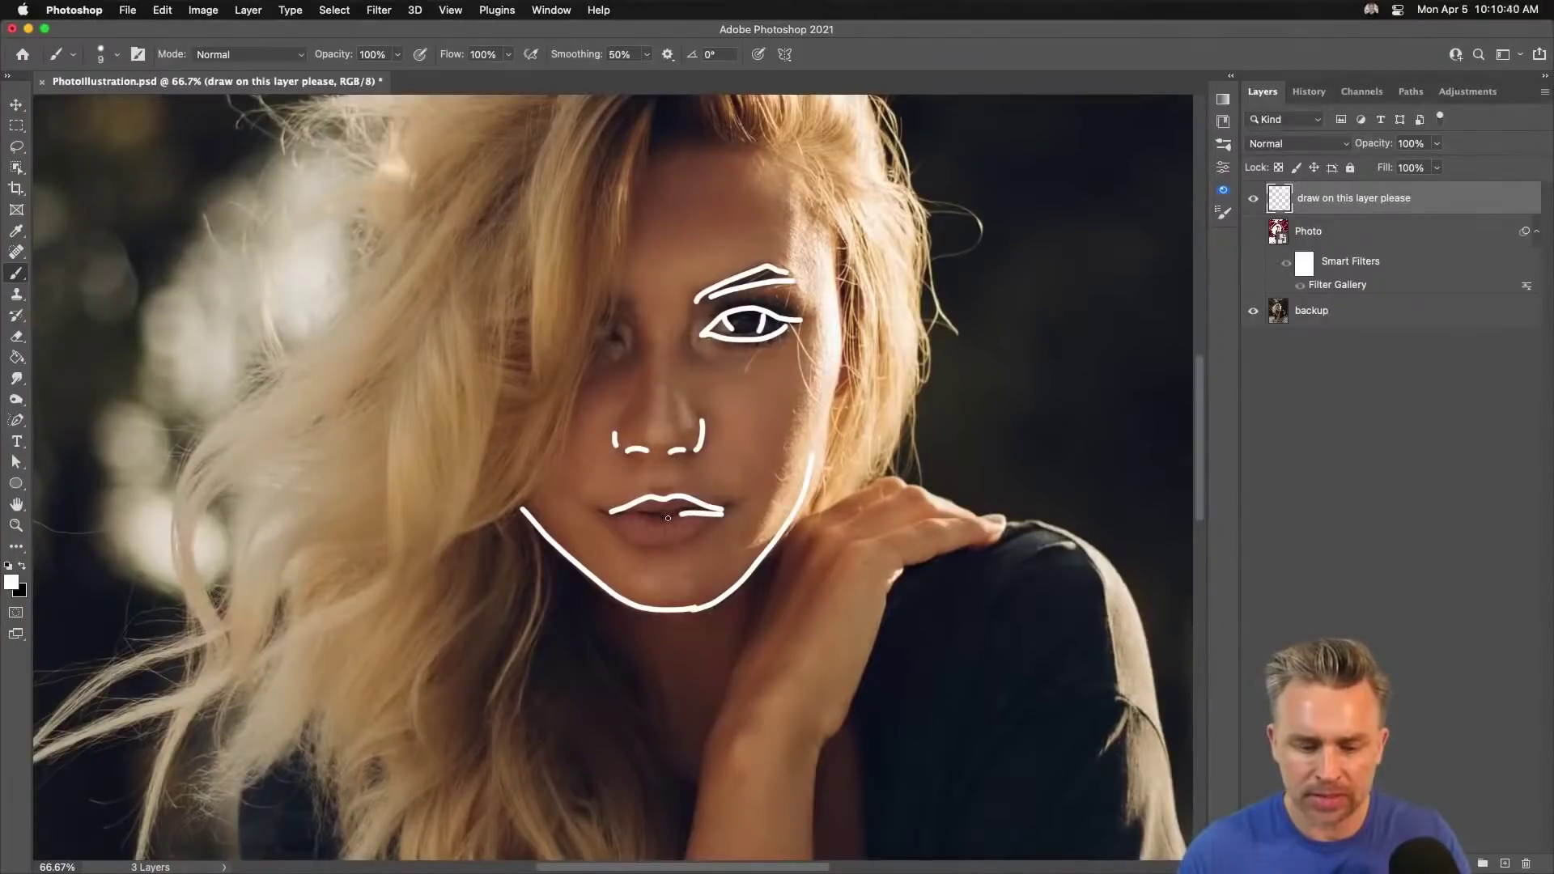
drag(667, 518, 635, 517)
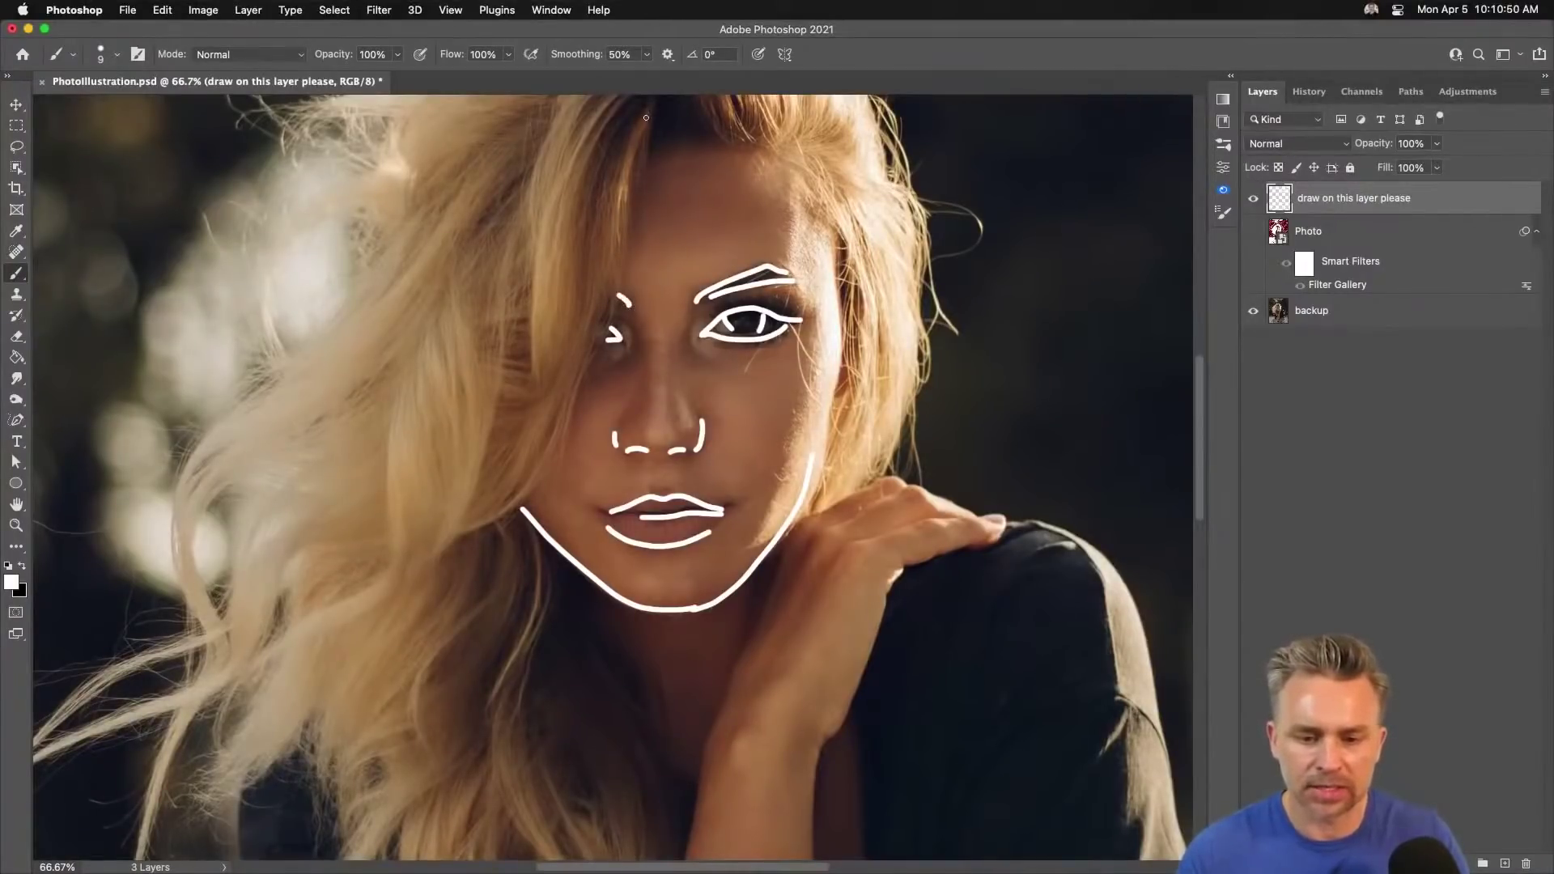
Draw two long hair strands, one from the parting down beside the face and one sweeping out to the windblown tips.
drag(656, 109, 637, 286)
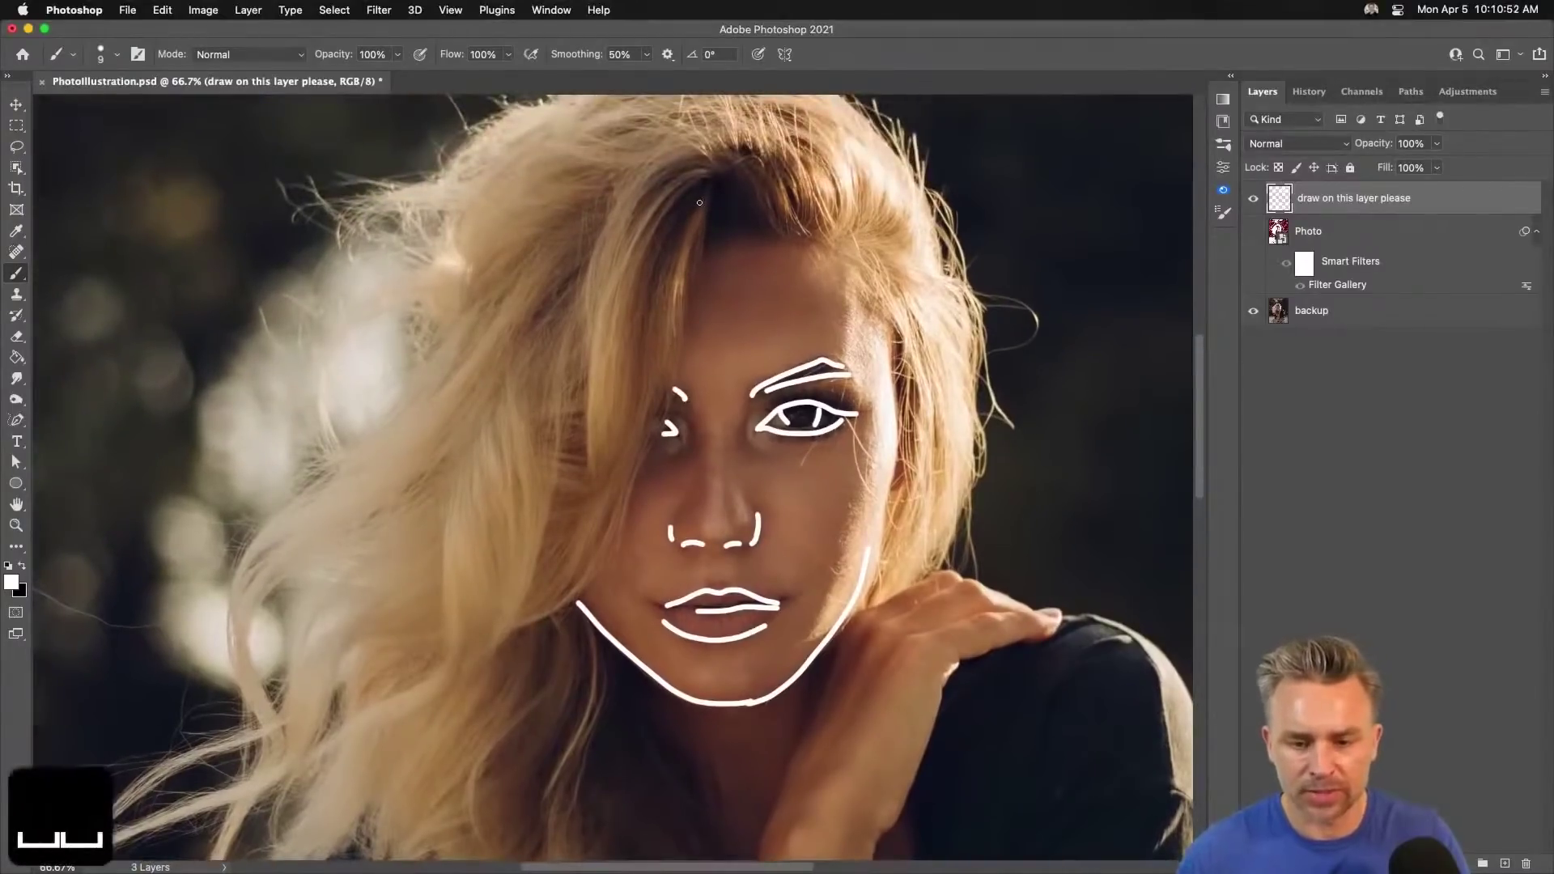
mouse_move(701, 203)
mouse_down()
mouse_move(642, 507)
mouse_move(597, 578)
mouse_move(522, 627)
mouse_up()
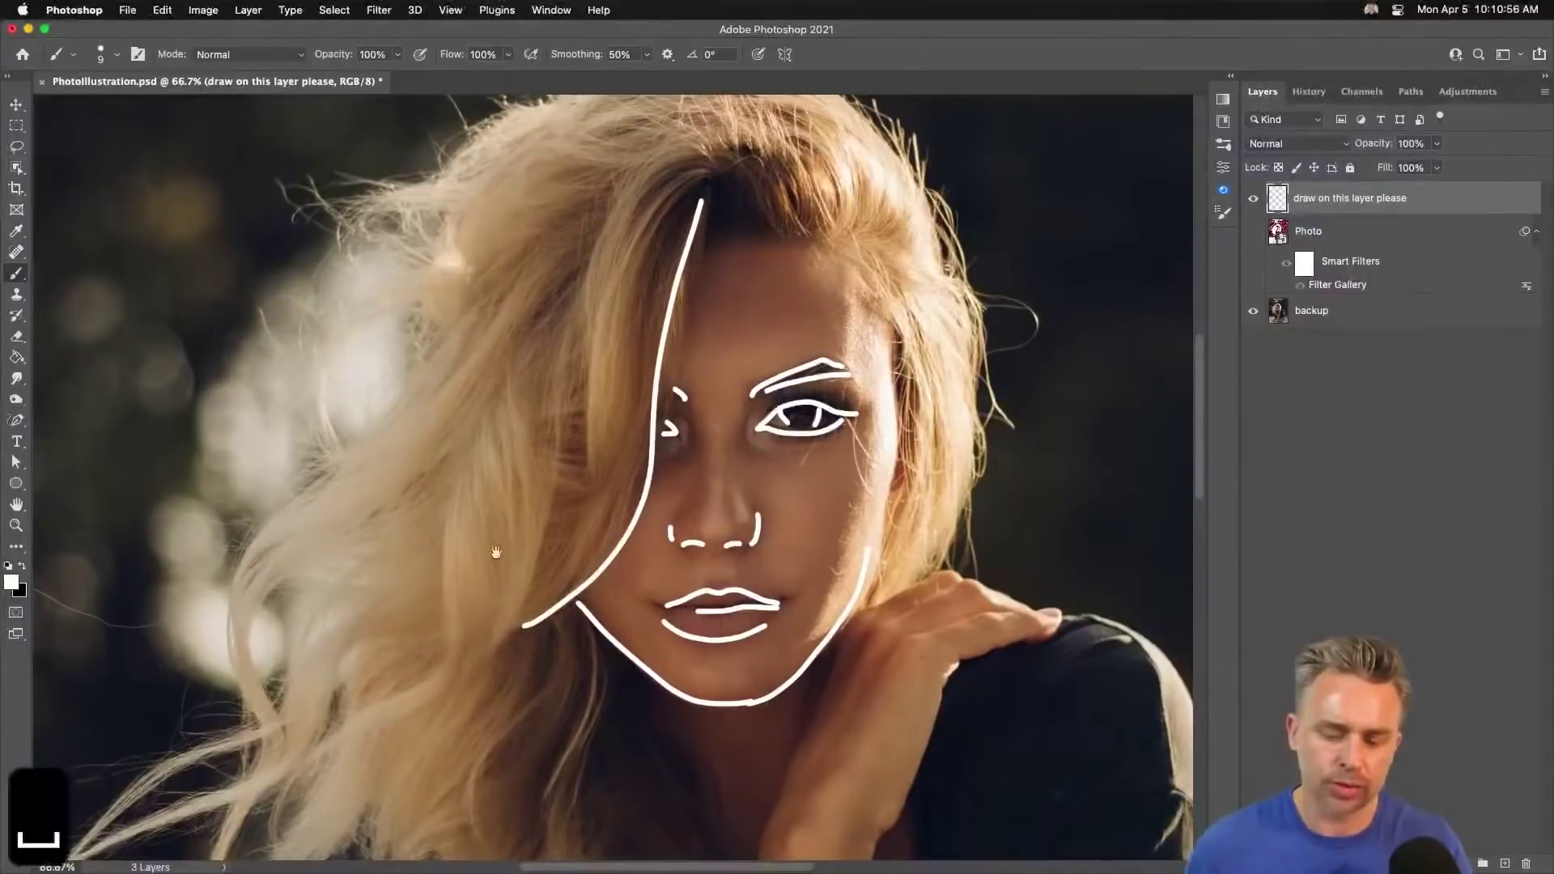
drag(496, 548, 548, 353)
mouse_move(609, 179)
mouse_down()
mouse_move(581, 395)
mouse_move(550, 475)
mouse_move(125, 636)
mouse_move(71, 707)
mouse_move(59, 748)
mouse_up()
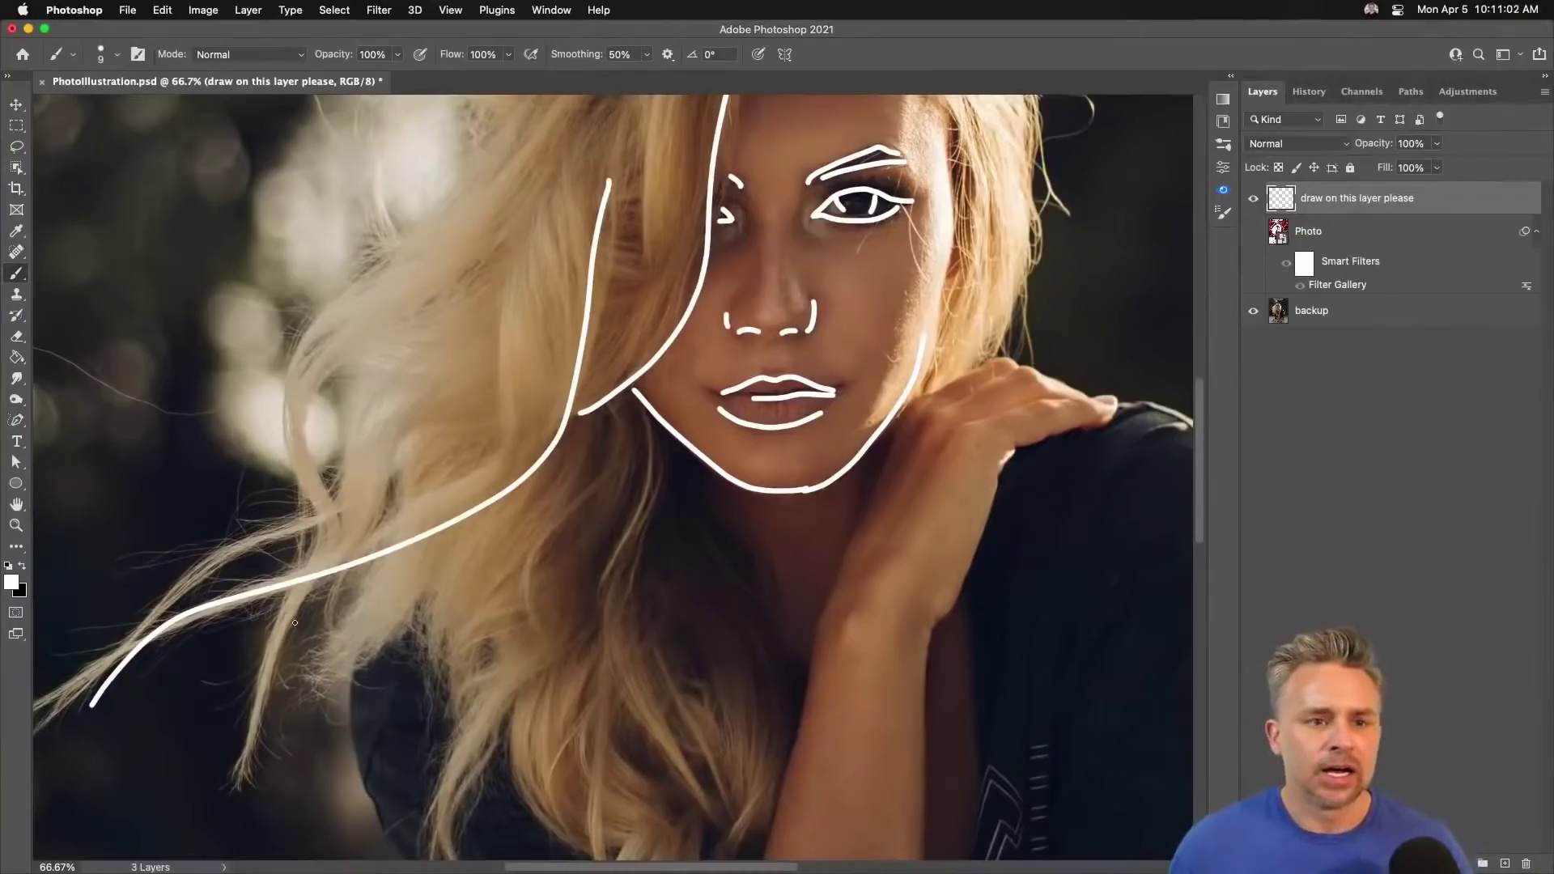
Draw four more curved strands in the windblown side of the hair and the locks falling below the chin.
key(super+minus)
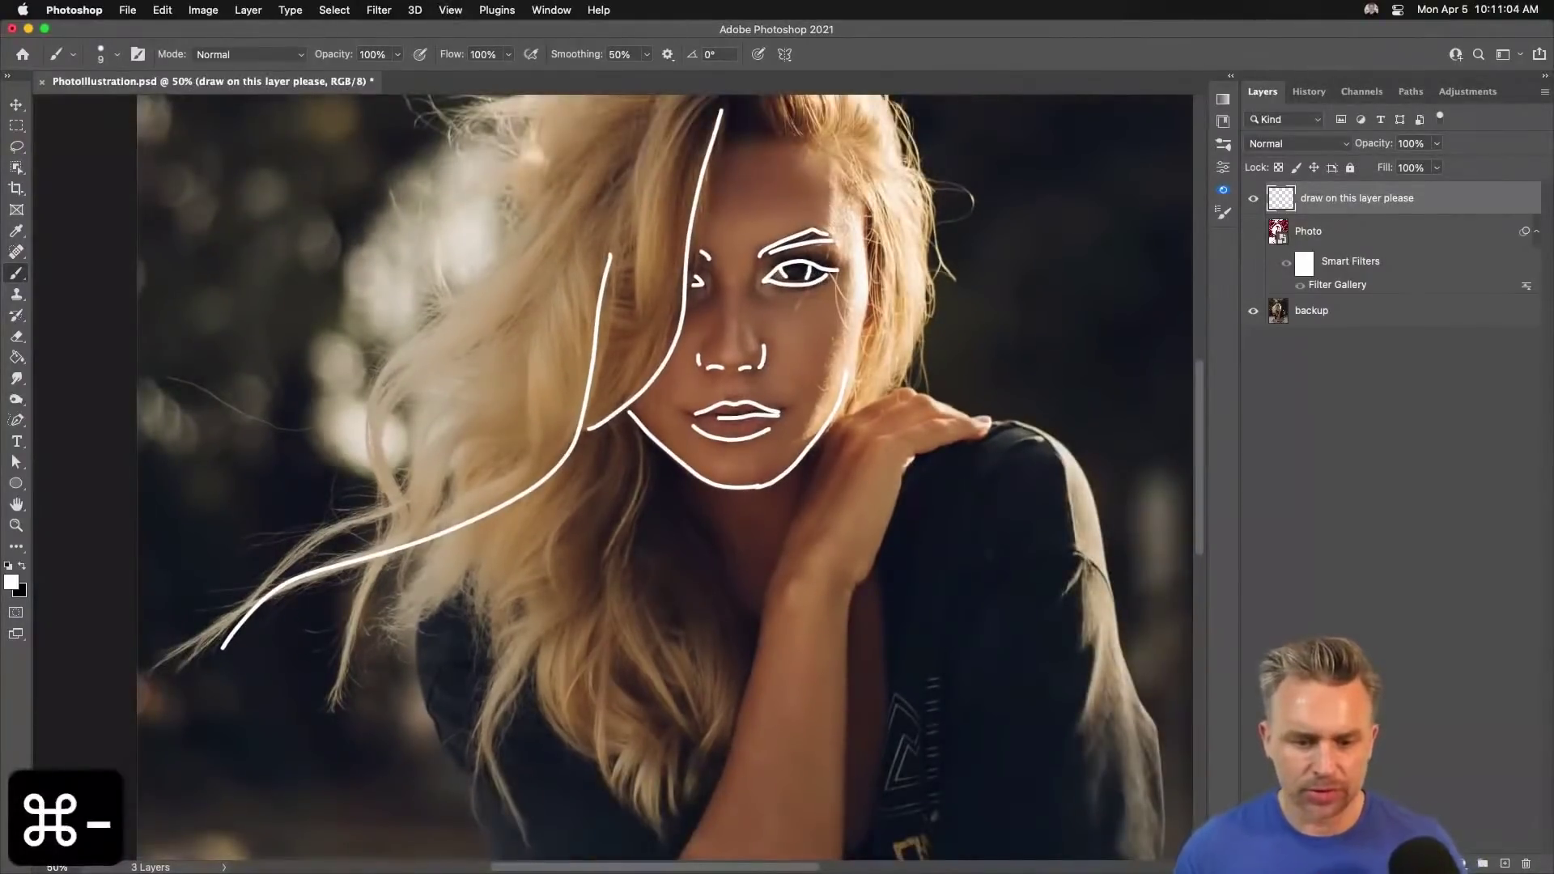
mouse_move(544, 232)
mouse_down()
mouse_move(461, 300)
mouse_move(387, 398)
mouse_move(381, 491)
mouse_up()
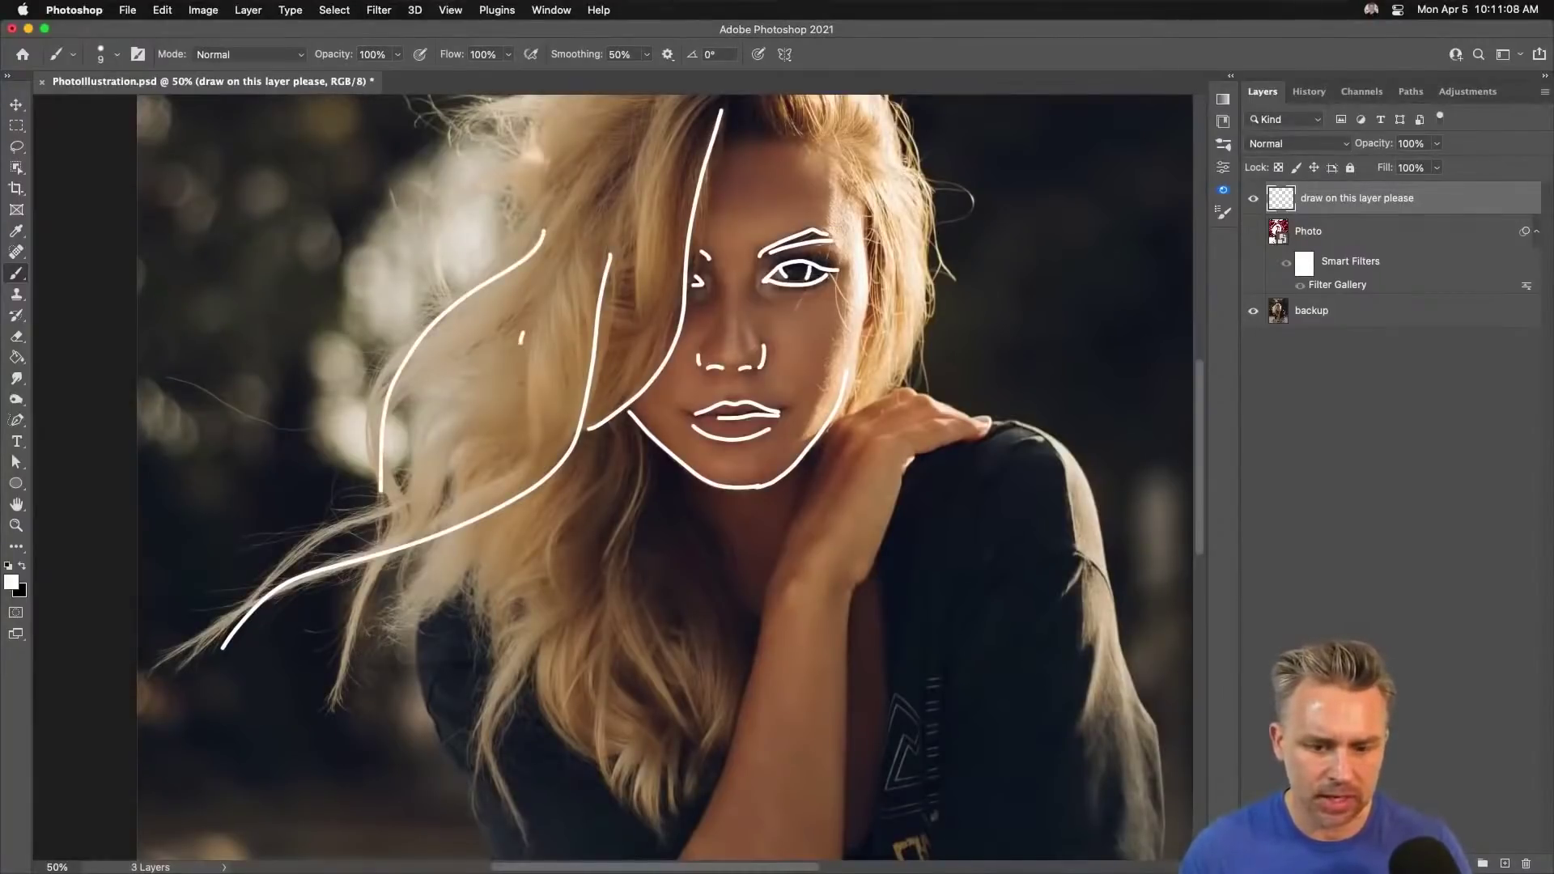
mouse_move(522, 343)
mouse_down()
mouse_move(547, 452)
mouse_move(461, 490)
mouse_up()
mouse_move(642, 465)
mouse_down()
mouse_move(621, 522)
mouse_move(656, 706)
mouse_up()
mouse_move(575, 607)
mouse_down()
mouse_move(542, 629)
mouse_move(497, 796)
mouse_up()
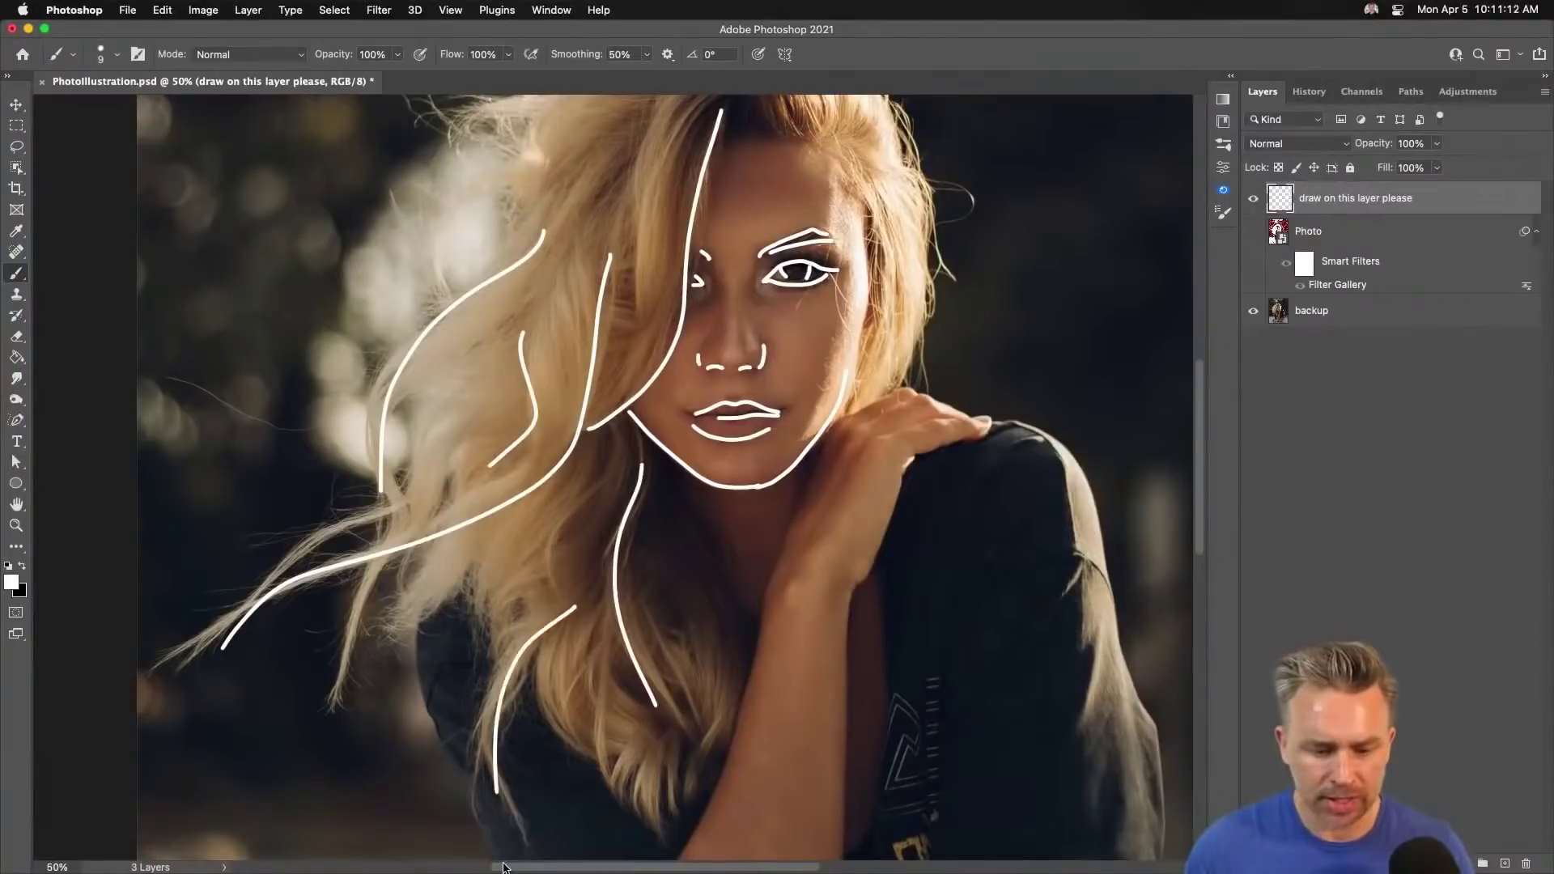
Trace the outer contour of the hair over the crown and down its windblown side in separate curved strokes.
key(space)
drag(416, 261, 301, 519)
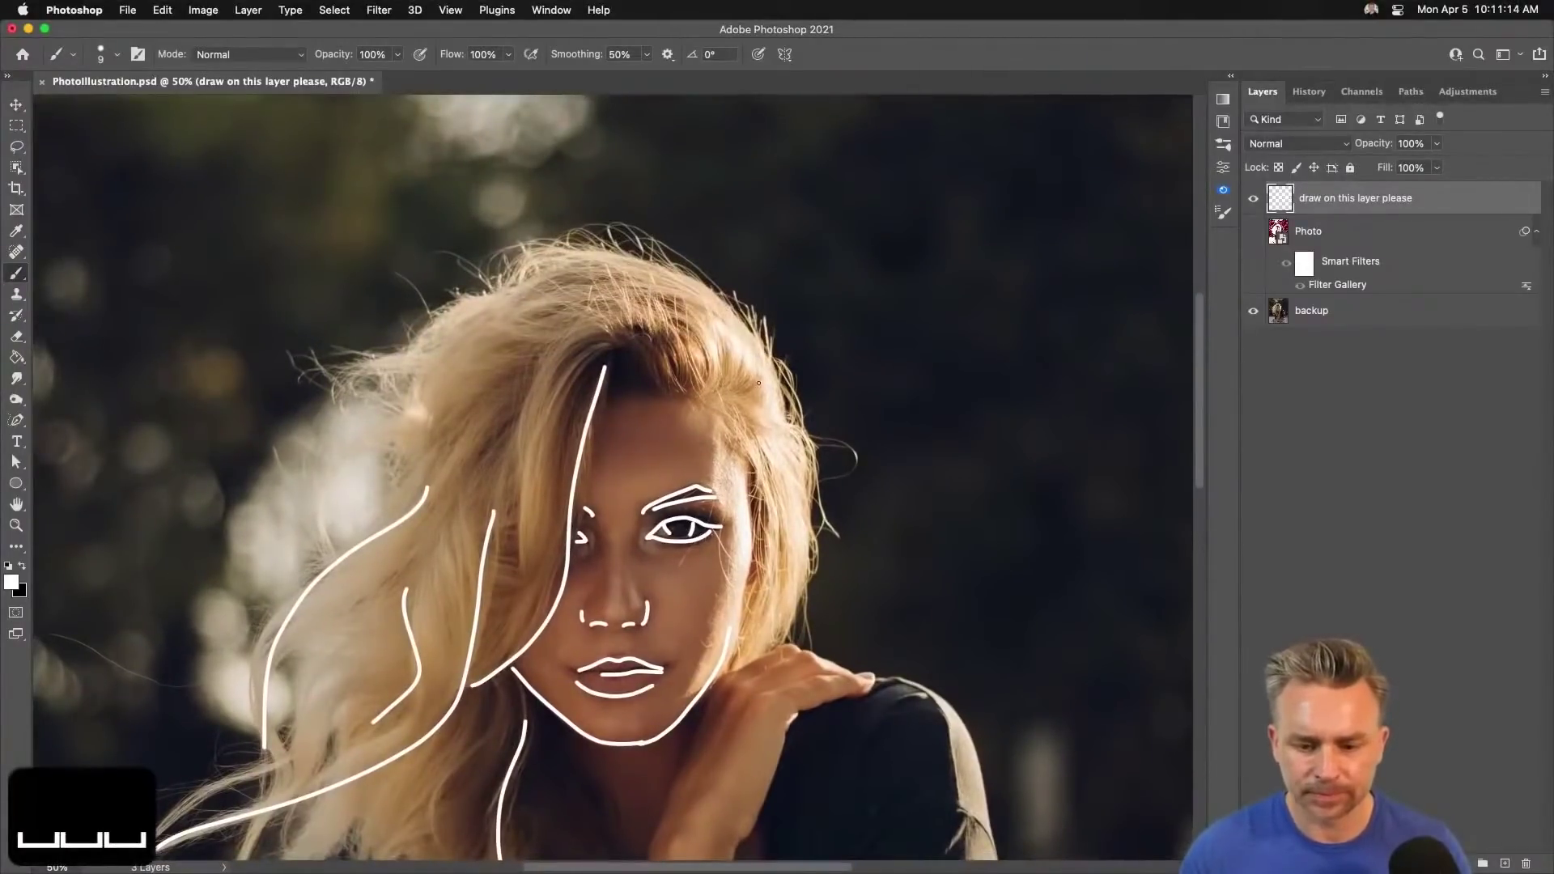
mouse_move(777, 380)
mouse_down()
mouse_move(709, 268)
mouse_move(546, 250)
mouse_move(473, 319)
mouse_move(504, 308)
mouse_move(453, 320)
mouse_move(321, 440)
mouse_move(313, 461)
mouse_move(358, 439)
mouse_move(369, 463)
mouse_move(306, 573)
mouse_up()
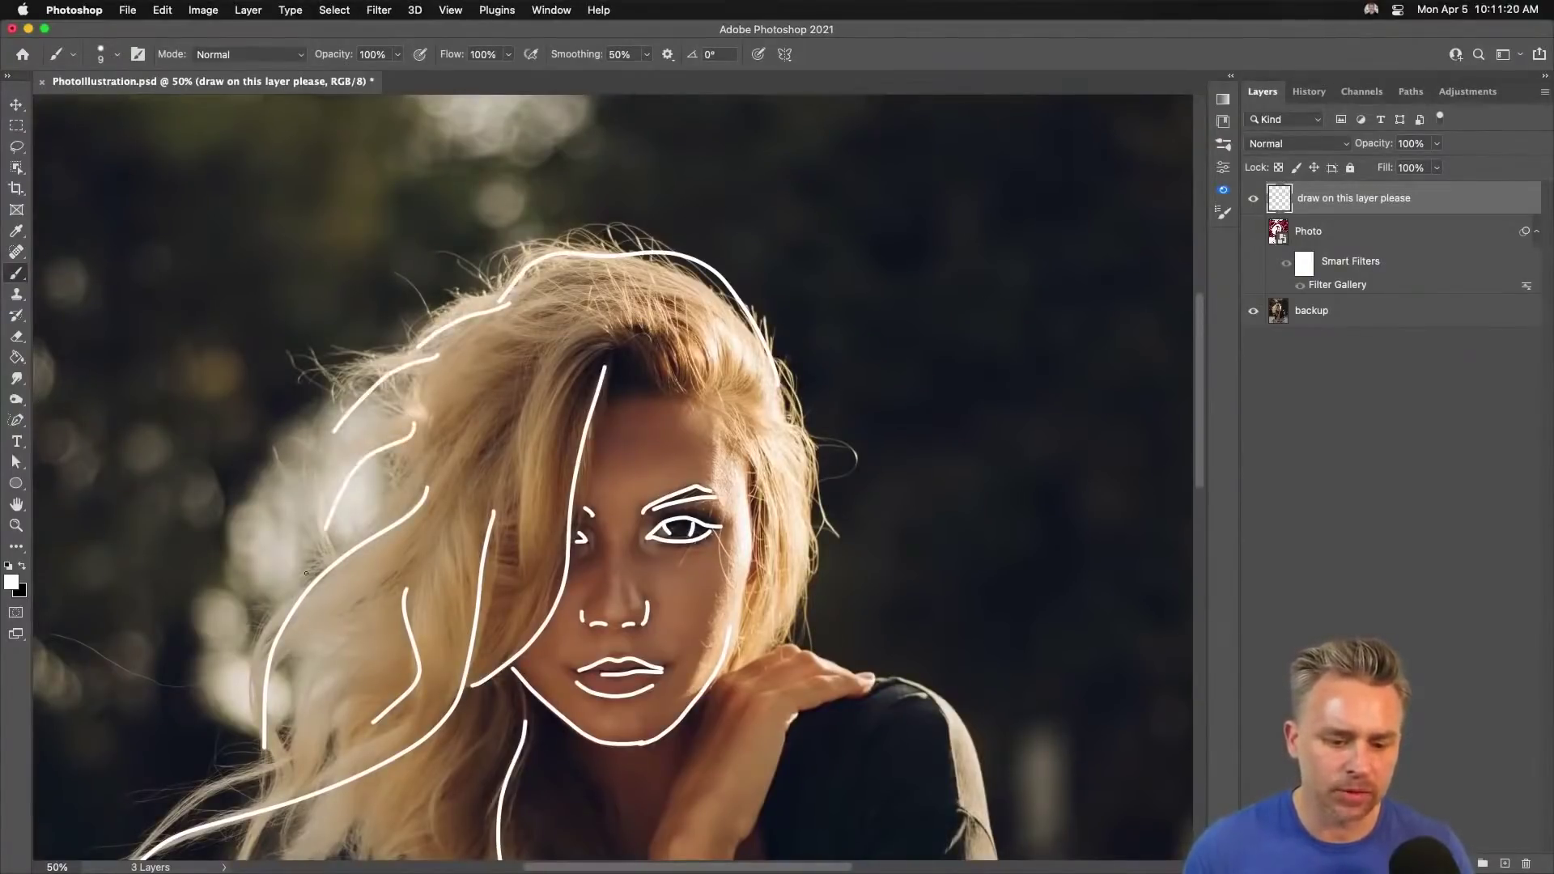
Trace the raised forearm's inner edge from the elbow up to below the chin, and outline the hand resting on the shoulder.
key(space)
drag(569, 560, 637, 337)
drag(704, 645, 704, 441)
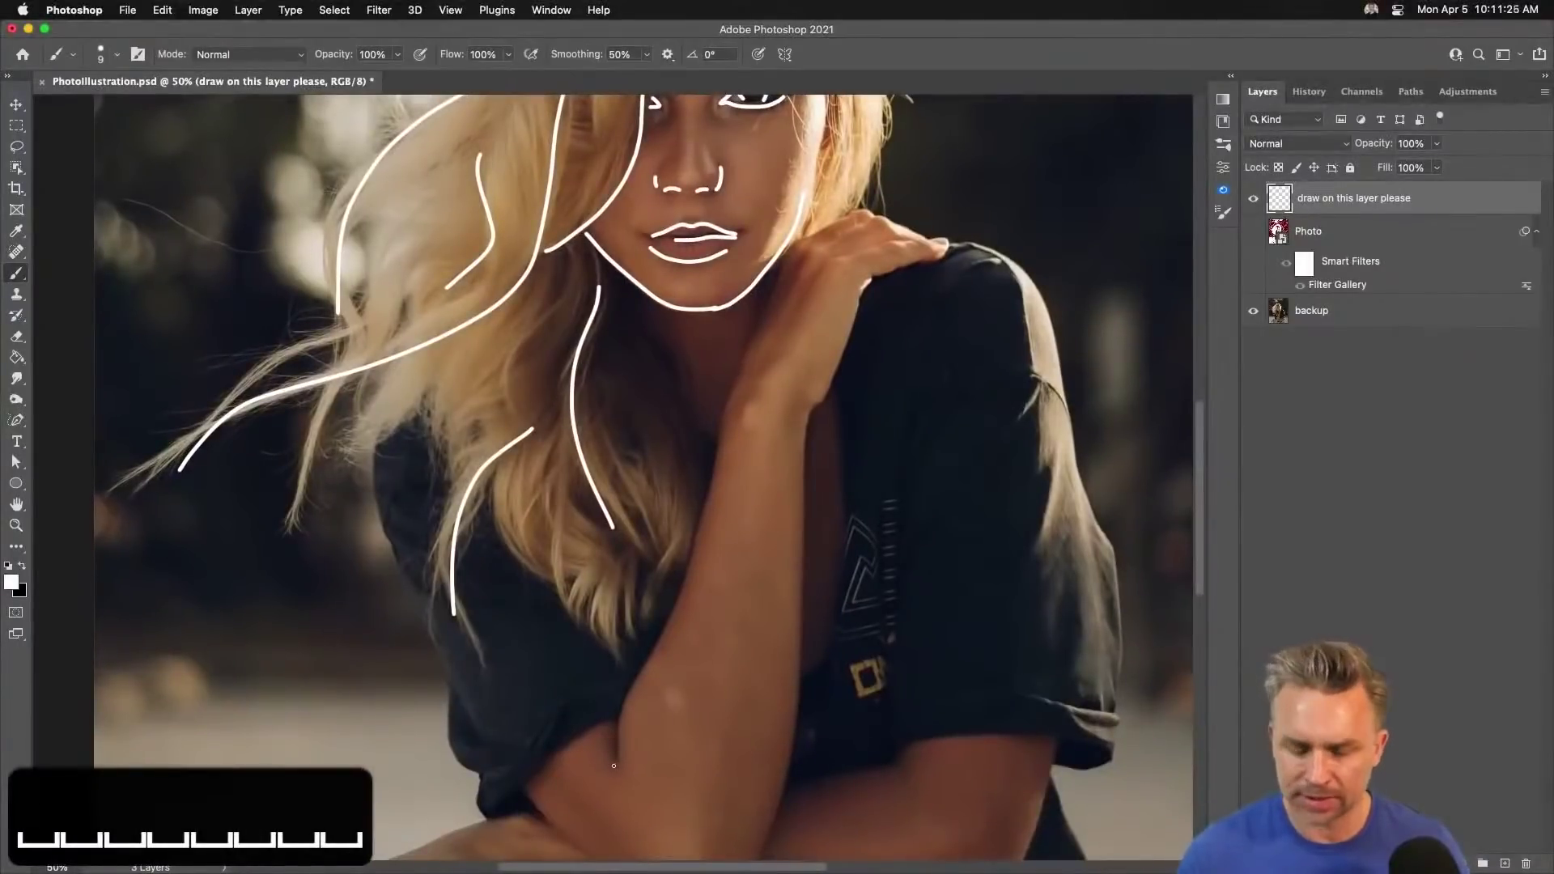
mouse_move(625, 697)
mouse_down()
mouse_move(723, 472)
mouse_move(737, 381)
mouse_up()
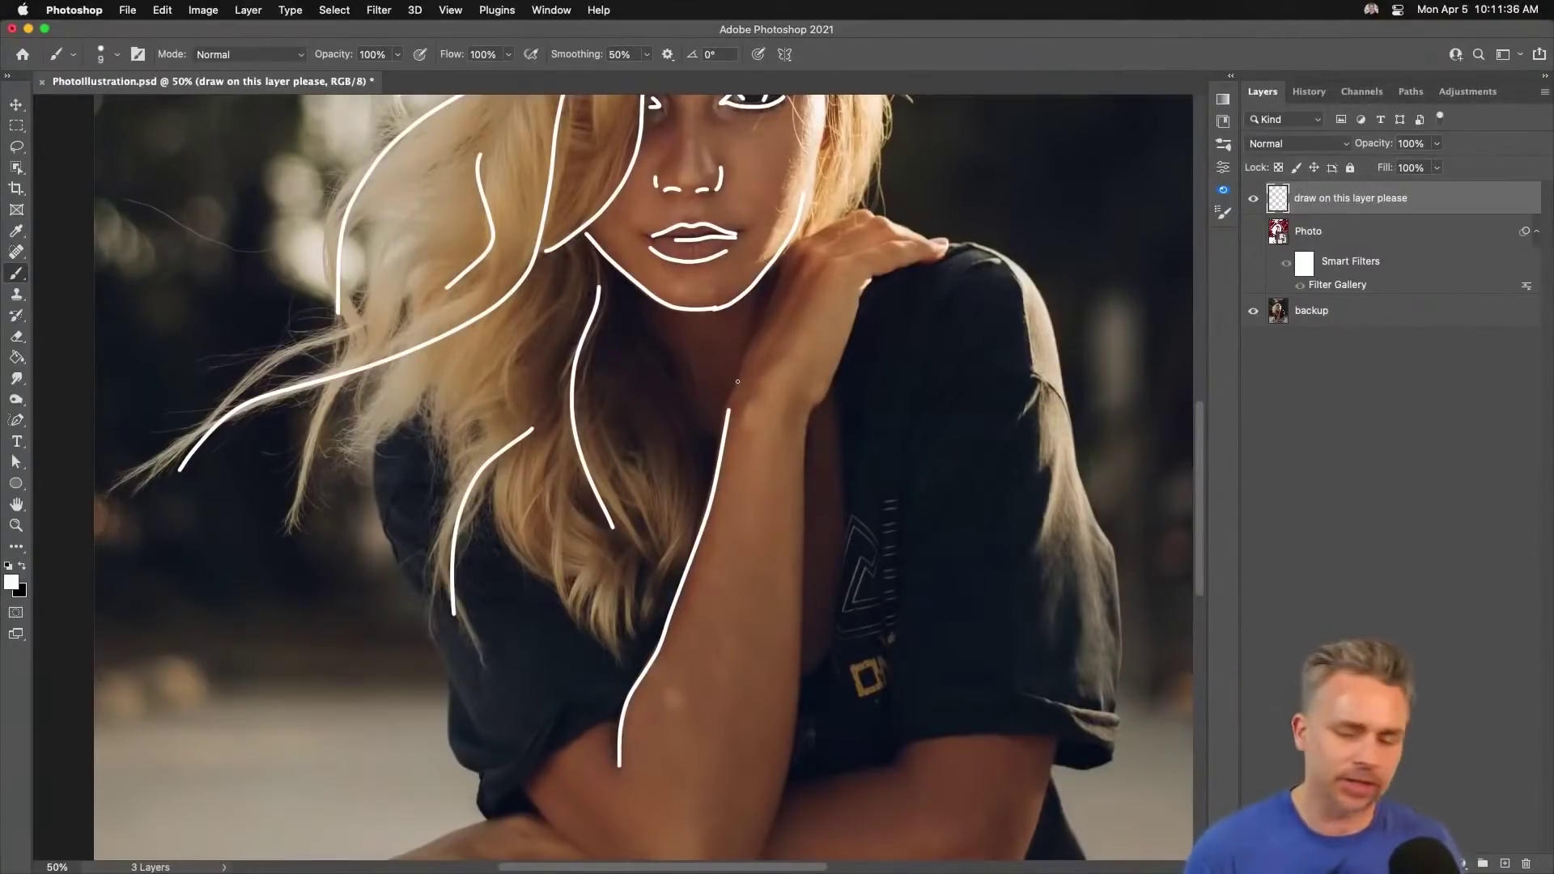
drag(707, 375, 712, 405)
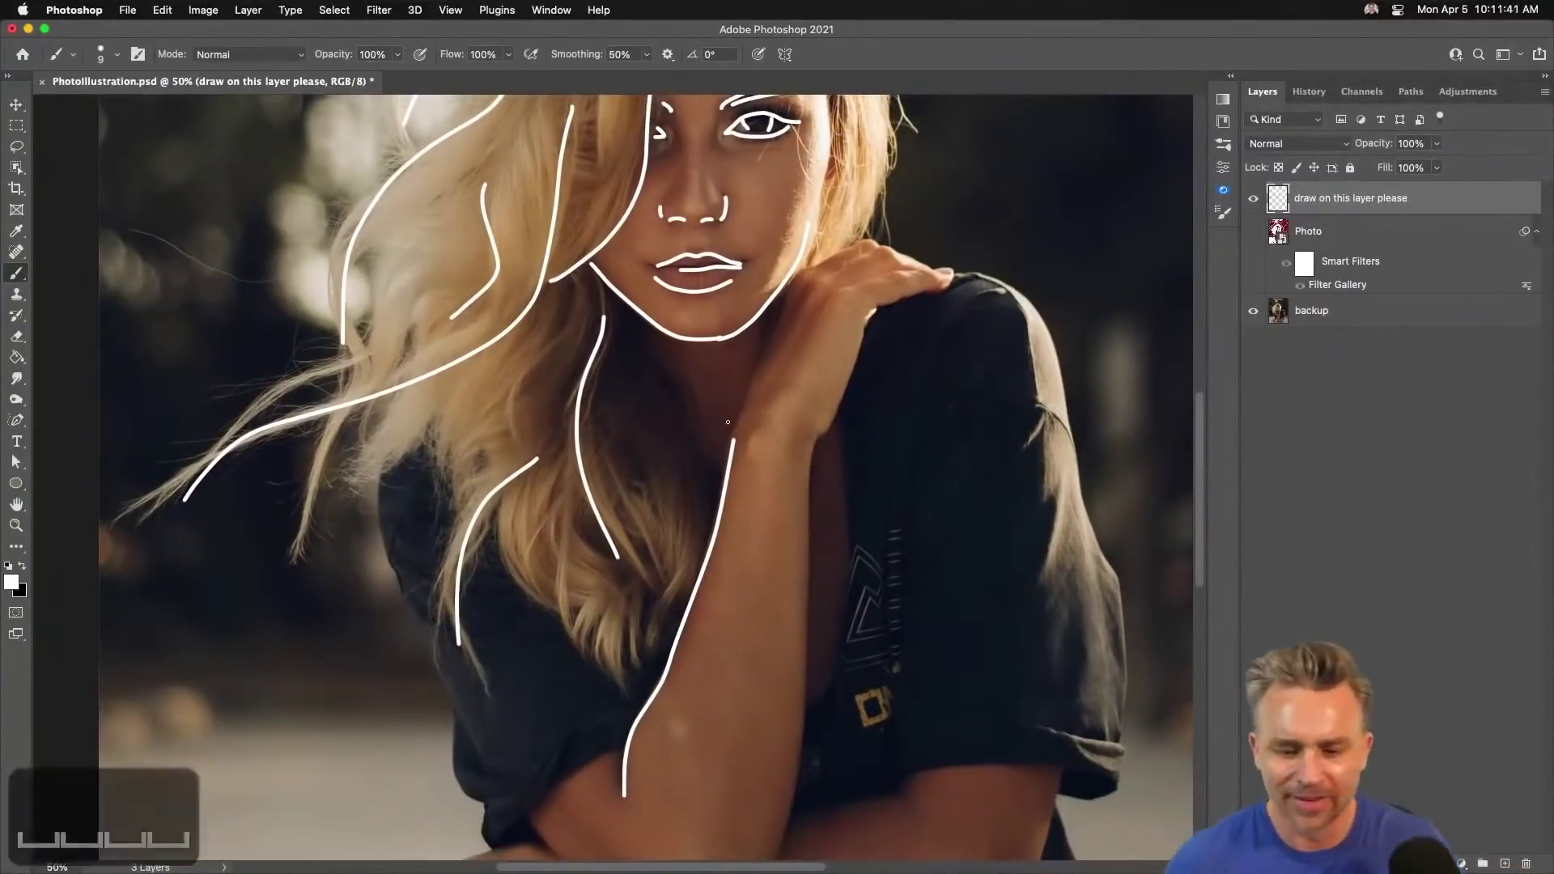
drag(730, 435, 763, 321)
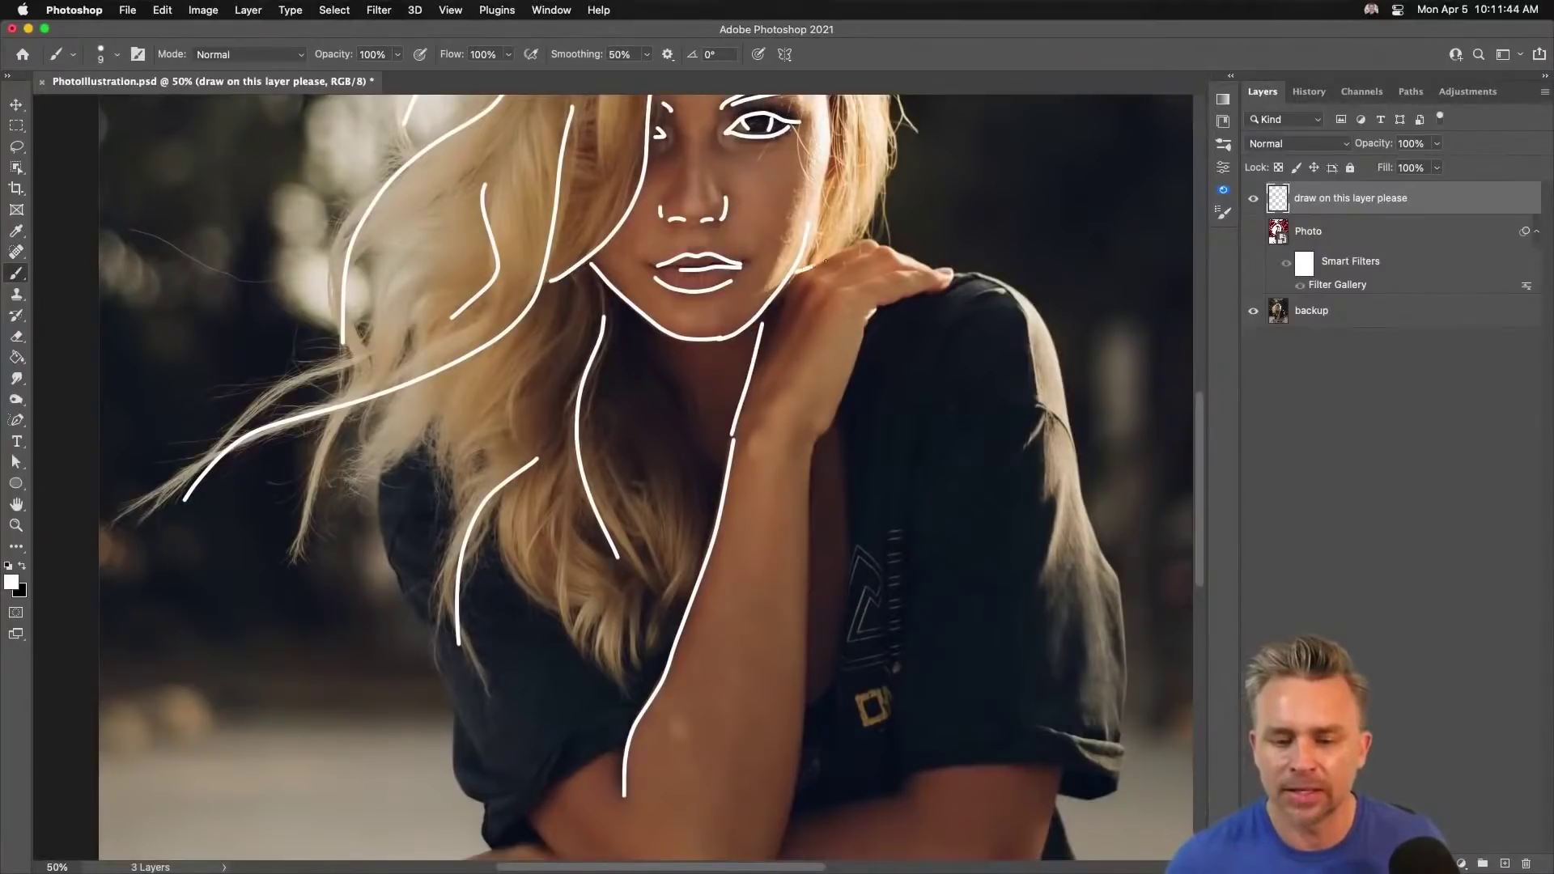
drag(859, 241, 940, 270)
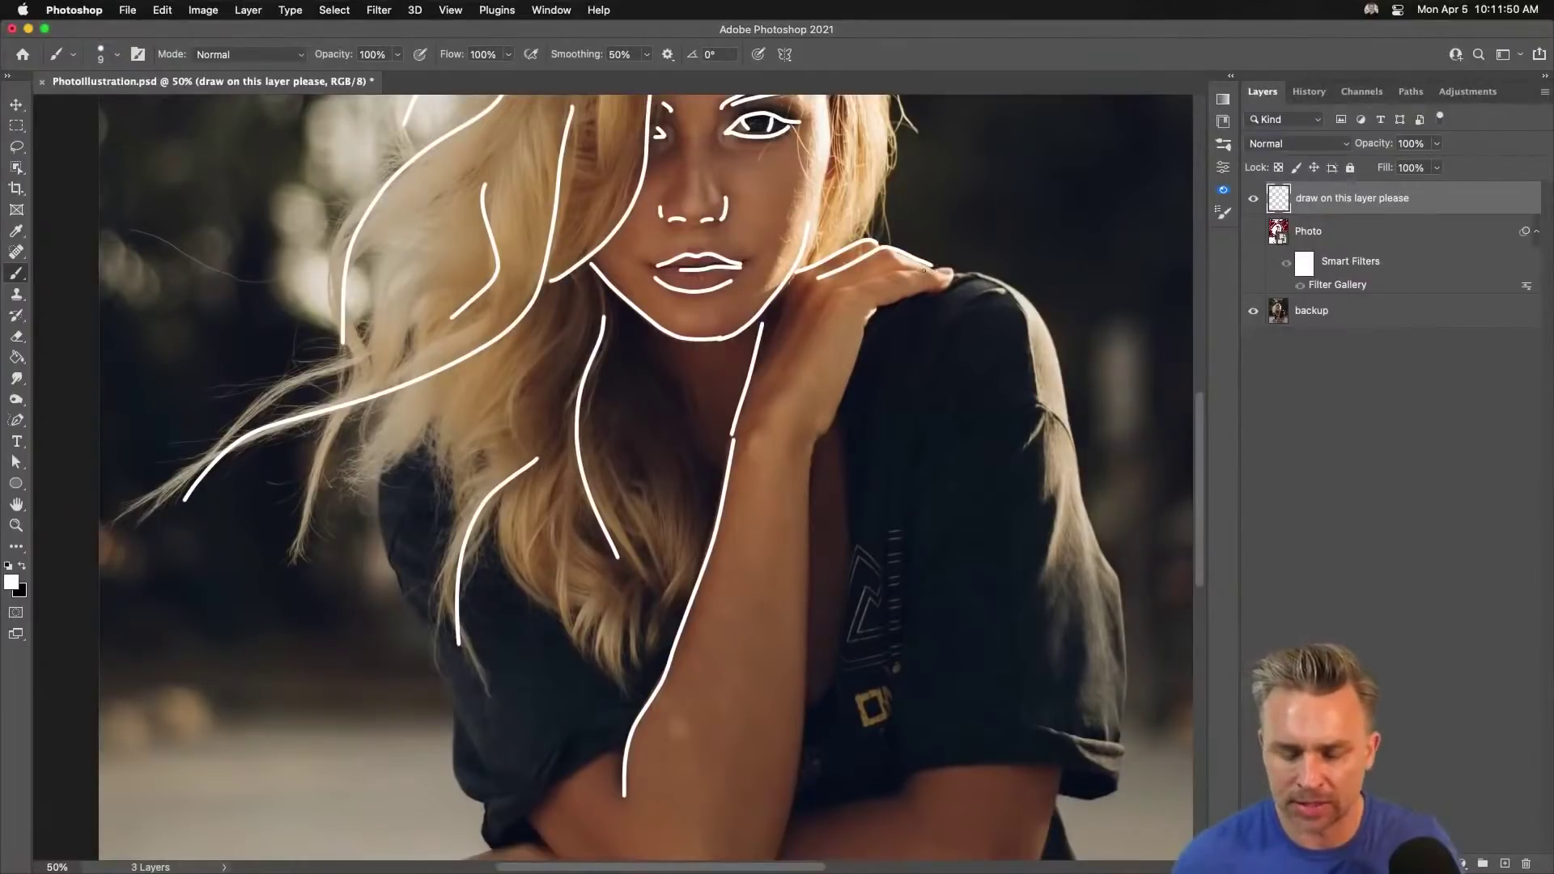
mouse_move(836, 289)
mouse_down()
mouse_move(921, 269)
mouse_move(952, 278)
mouse_up()
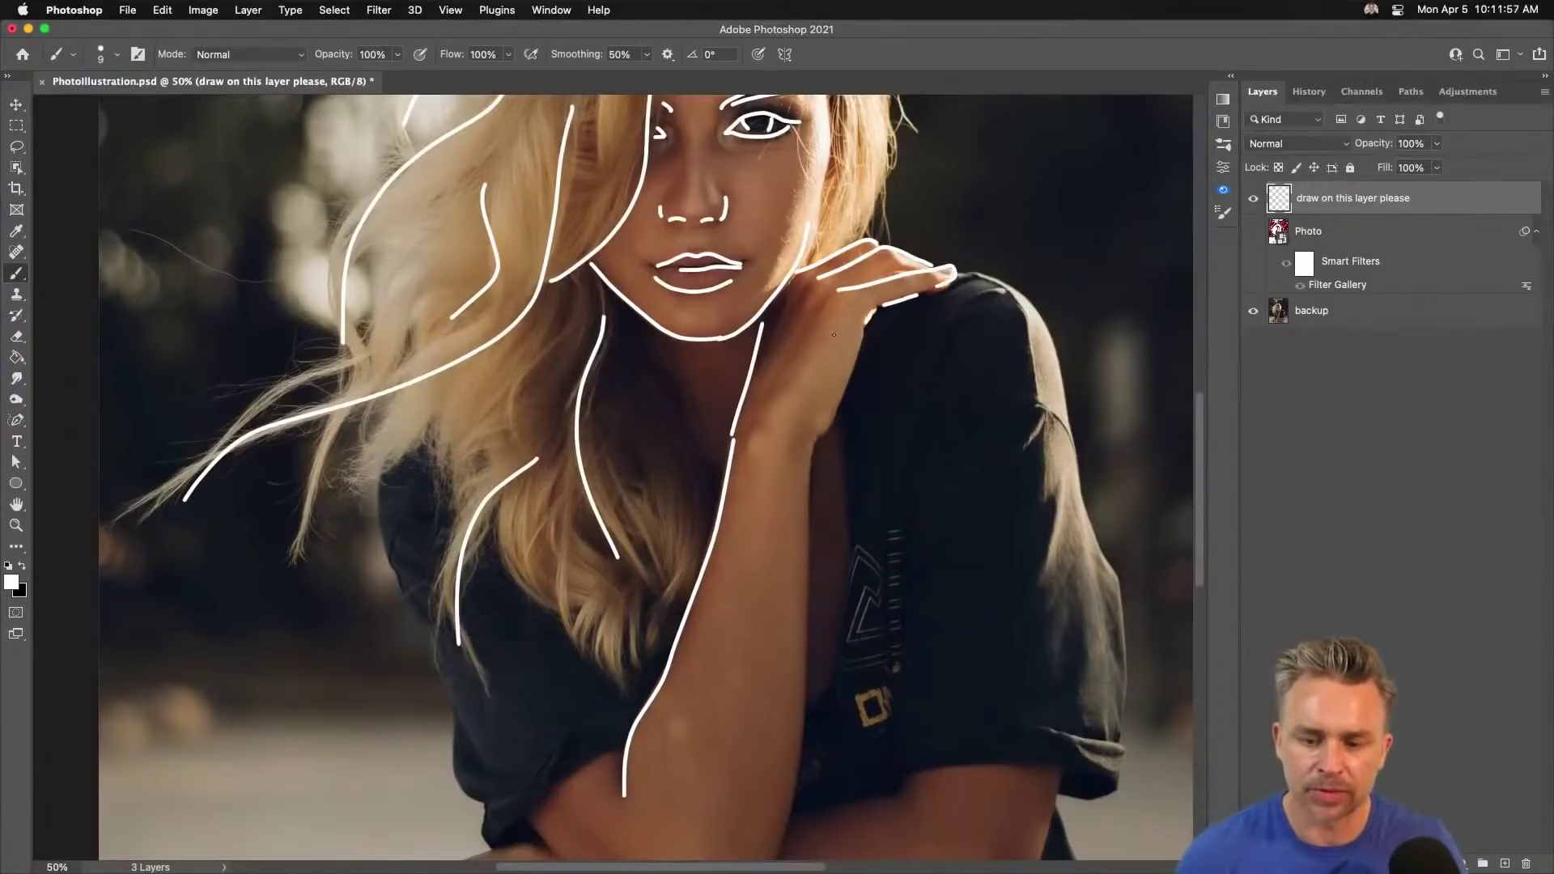
Trace the raised forearm's opposite edge down from the wrist and around the elbow resting on the chair.
mouse_move(858, 324)
mouse_down()
mouse_move(798, 502)
mouse_move(796, 732)
mouse_up()
key(space)
drag(745, 683, 756, 430)
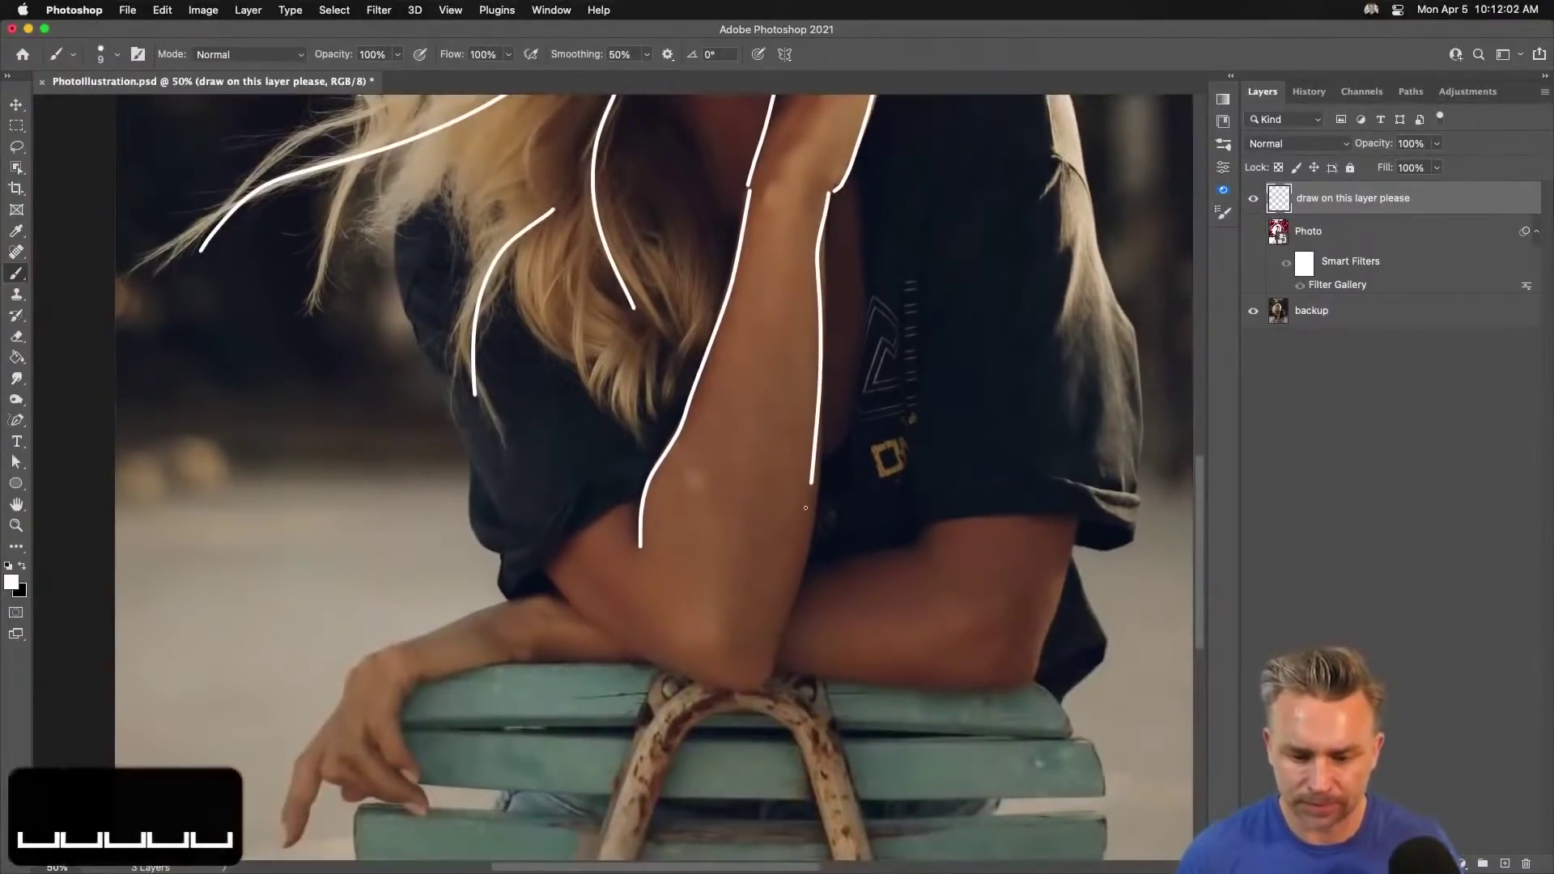
mouse_move(793, 557)
mouse_down()
mouse_move(755, 688)
mouse_move(713, 693)
mouse_move(662, 682)
mouse_move(583, 628)
mouse_move(535, 564)
mouse_up()
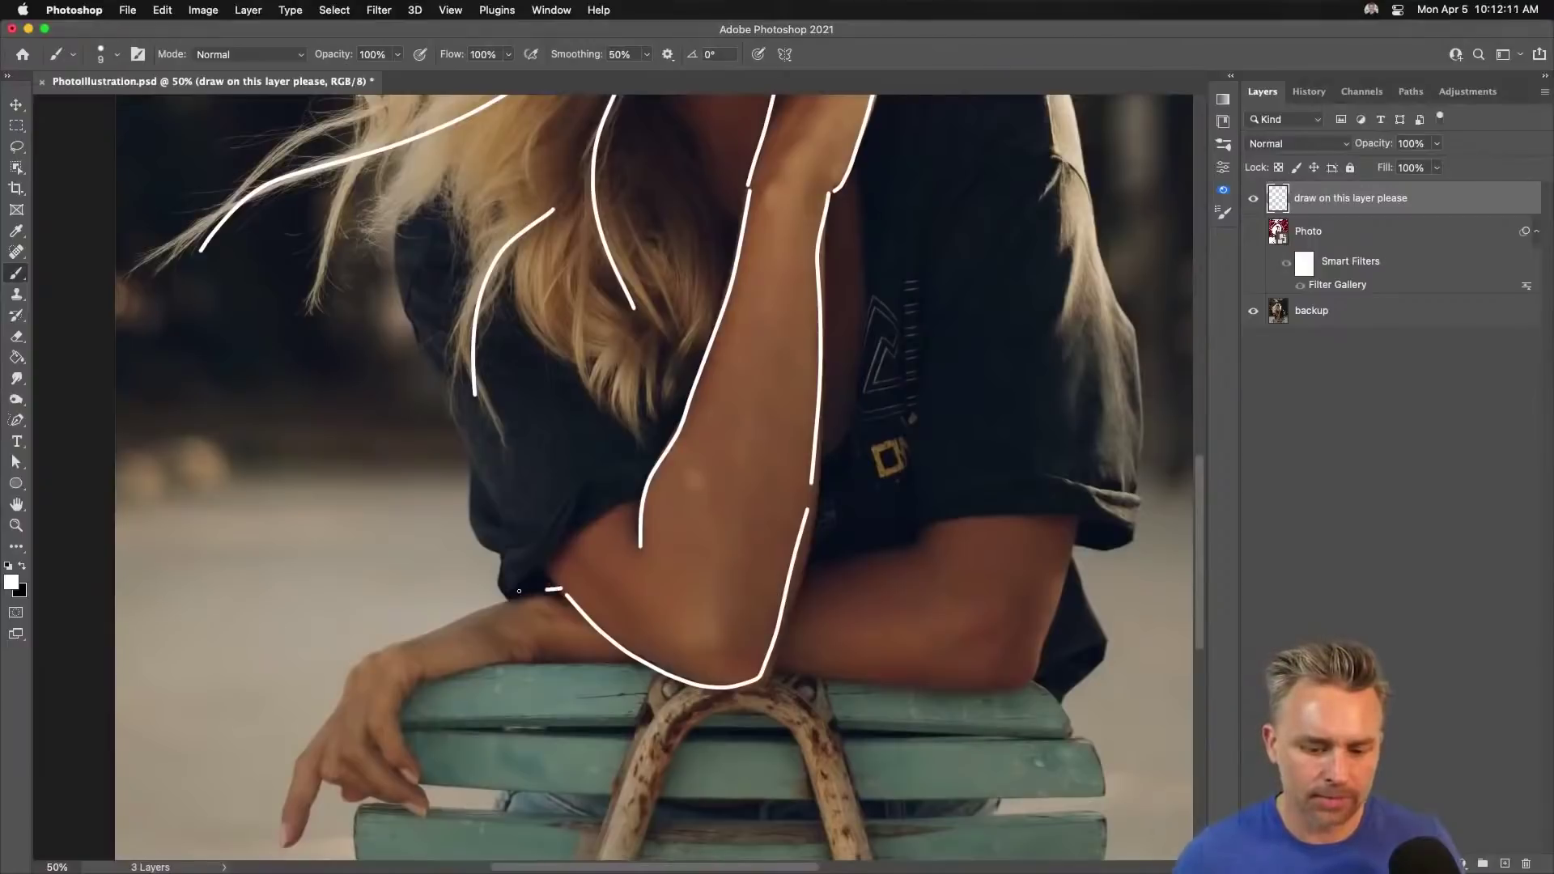
Outline the horizontal forearm's upper and lower edges and the fingers of the hand hanging over the chair back.
mouse_move(519, 591)
mouse_down()
mouse_move(343, 665)
mouse_move(339, 710)
mouse_move(283, 766)
mouse_move(282, 859)
mouse_move(325, 763)
mouse_move(370, 795)
mouse_up()
key(space)
drag(344, 731, 383, 794)
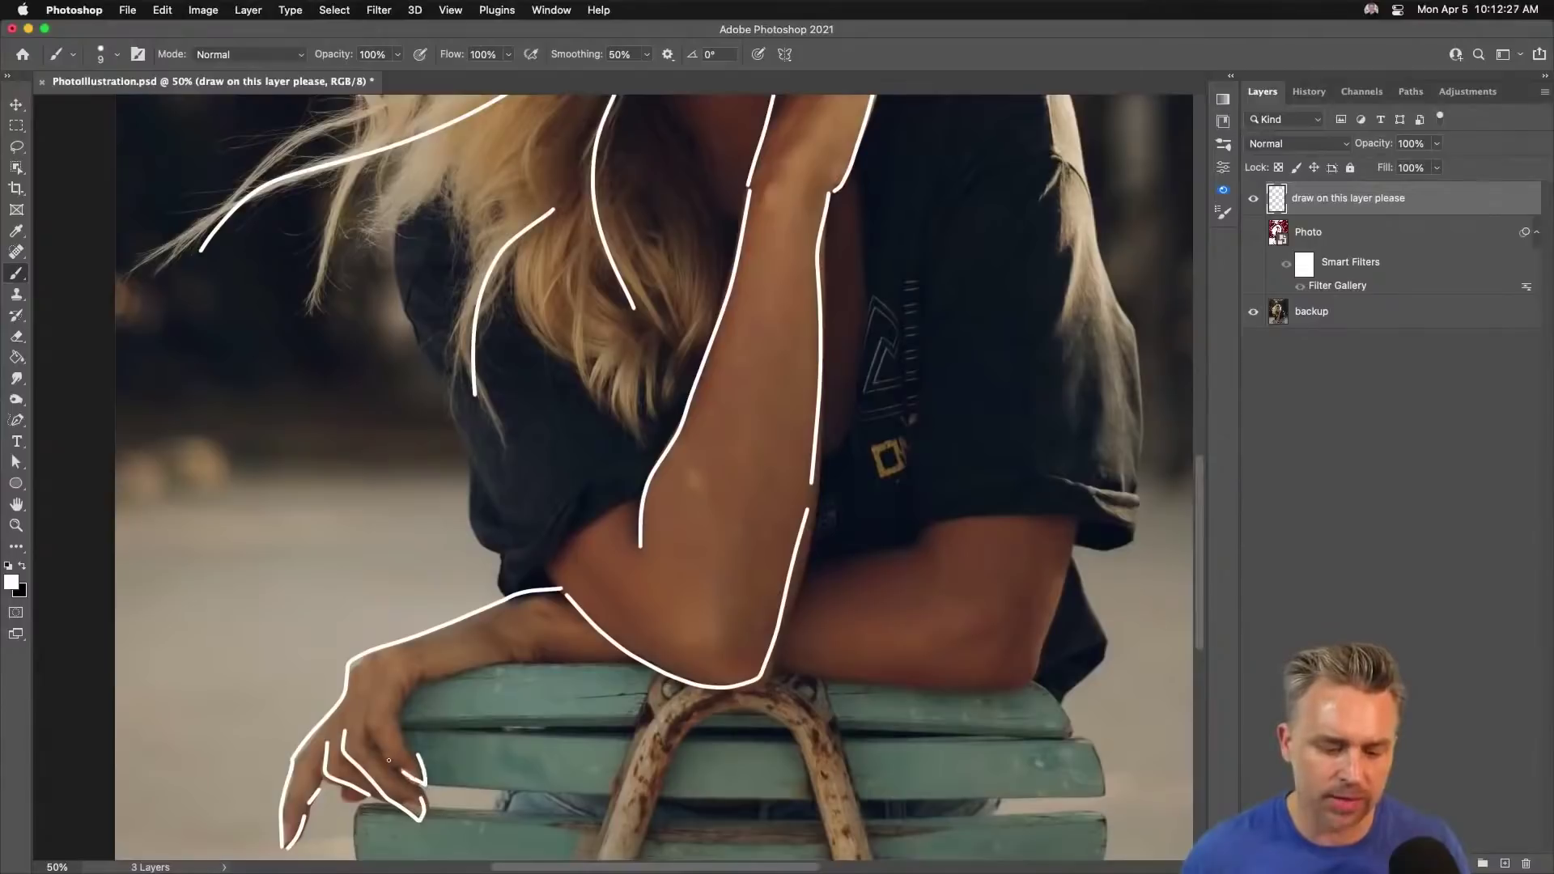
drag(388, 760, 367, 712)
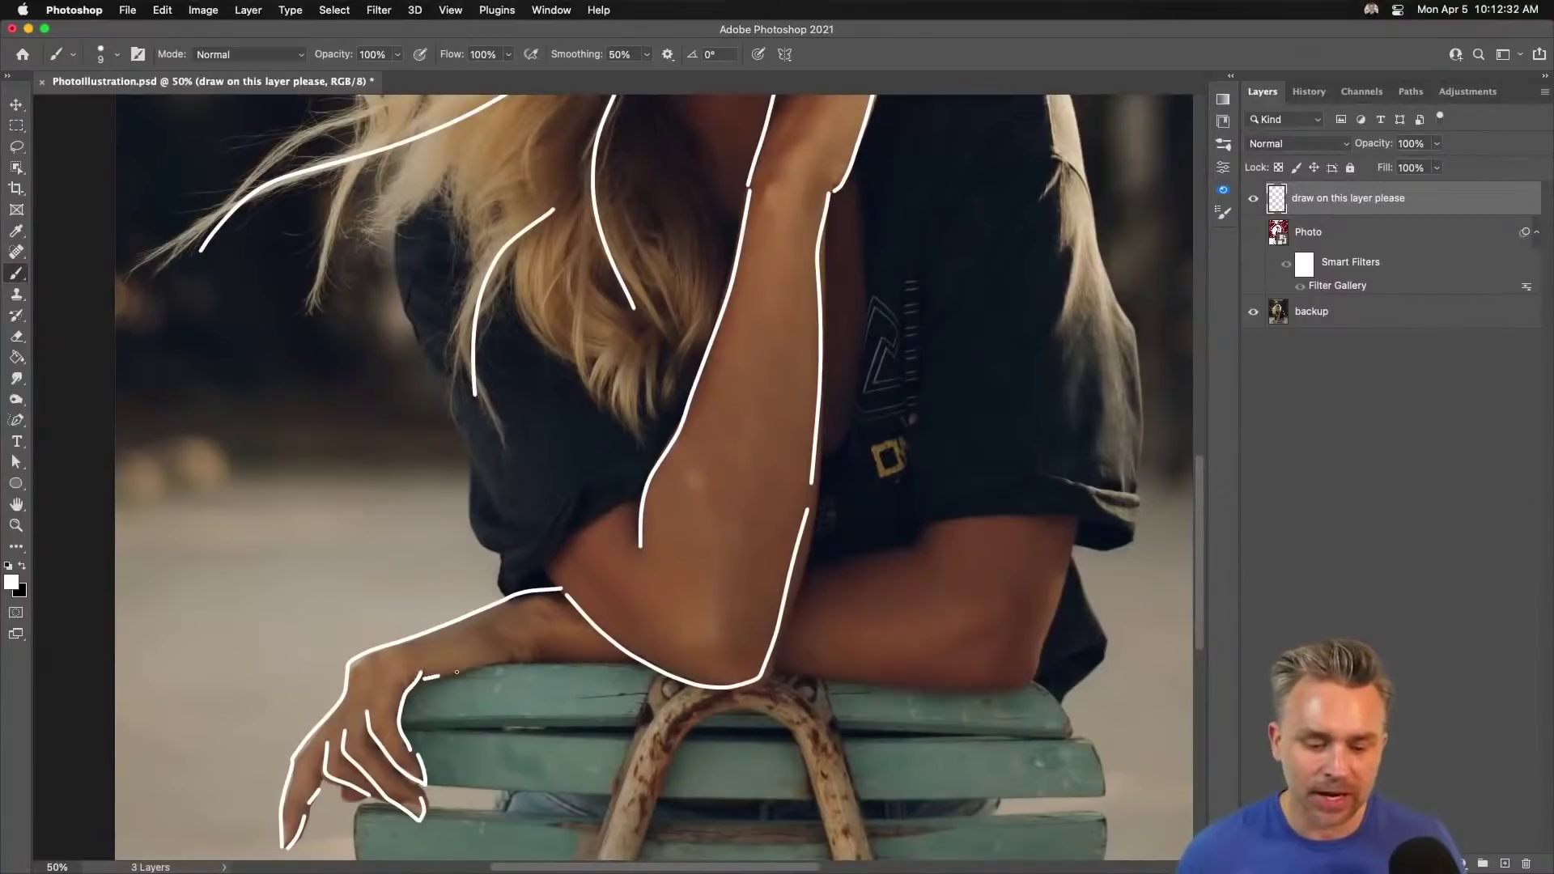
mouse_move(457, 672)
mouse_down()
mouse_move(513, 651)
mouse_move(624, 662)
mouse_up()
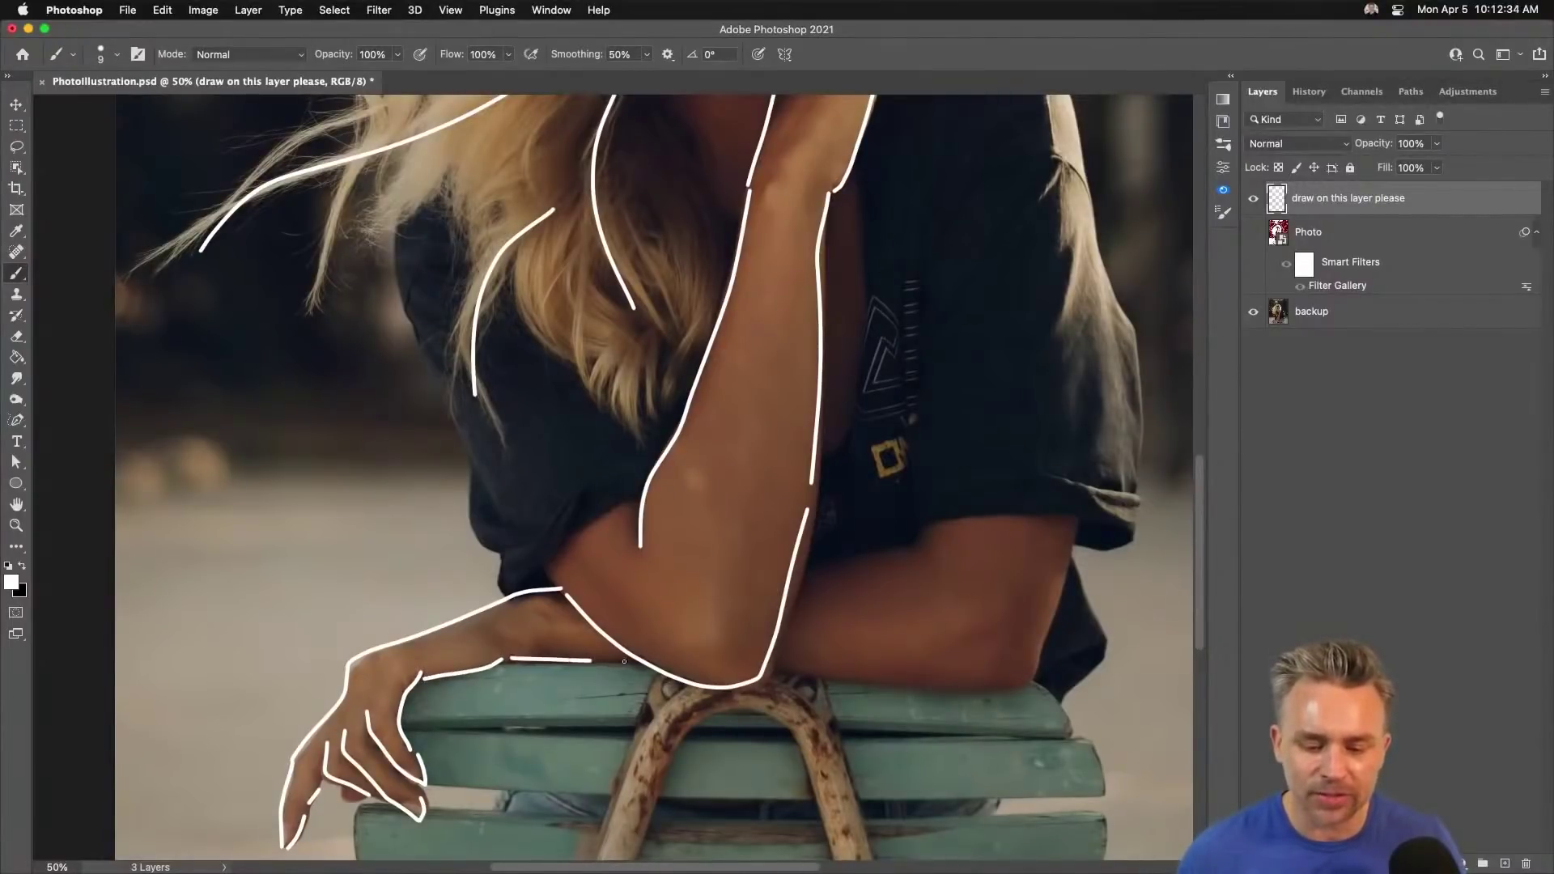
Outline the folded arm behind the raised elbow and the rolled hem of its shirt sleeve.
drag(875, 632, 771, 627)
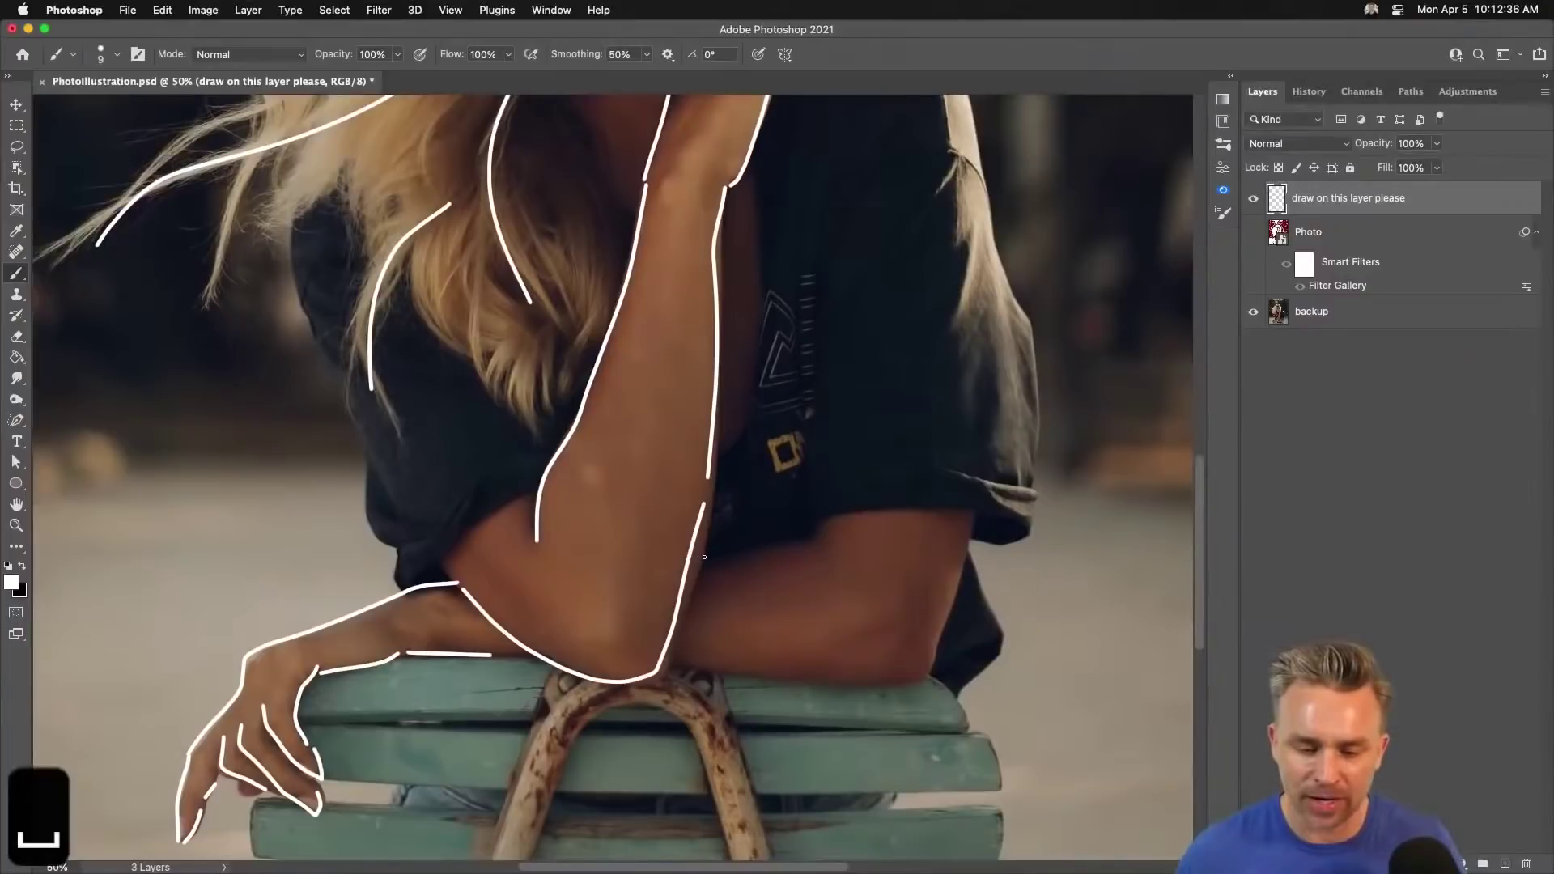
drag(704, 557, 816, 537)
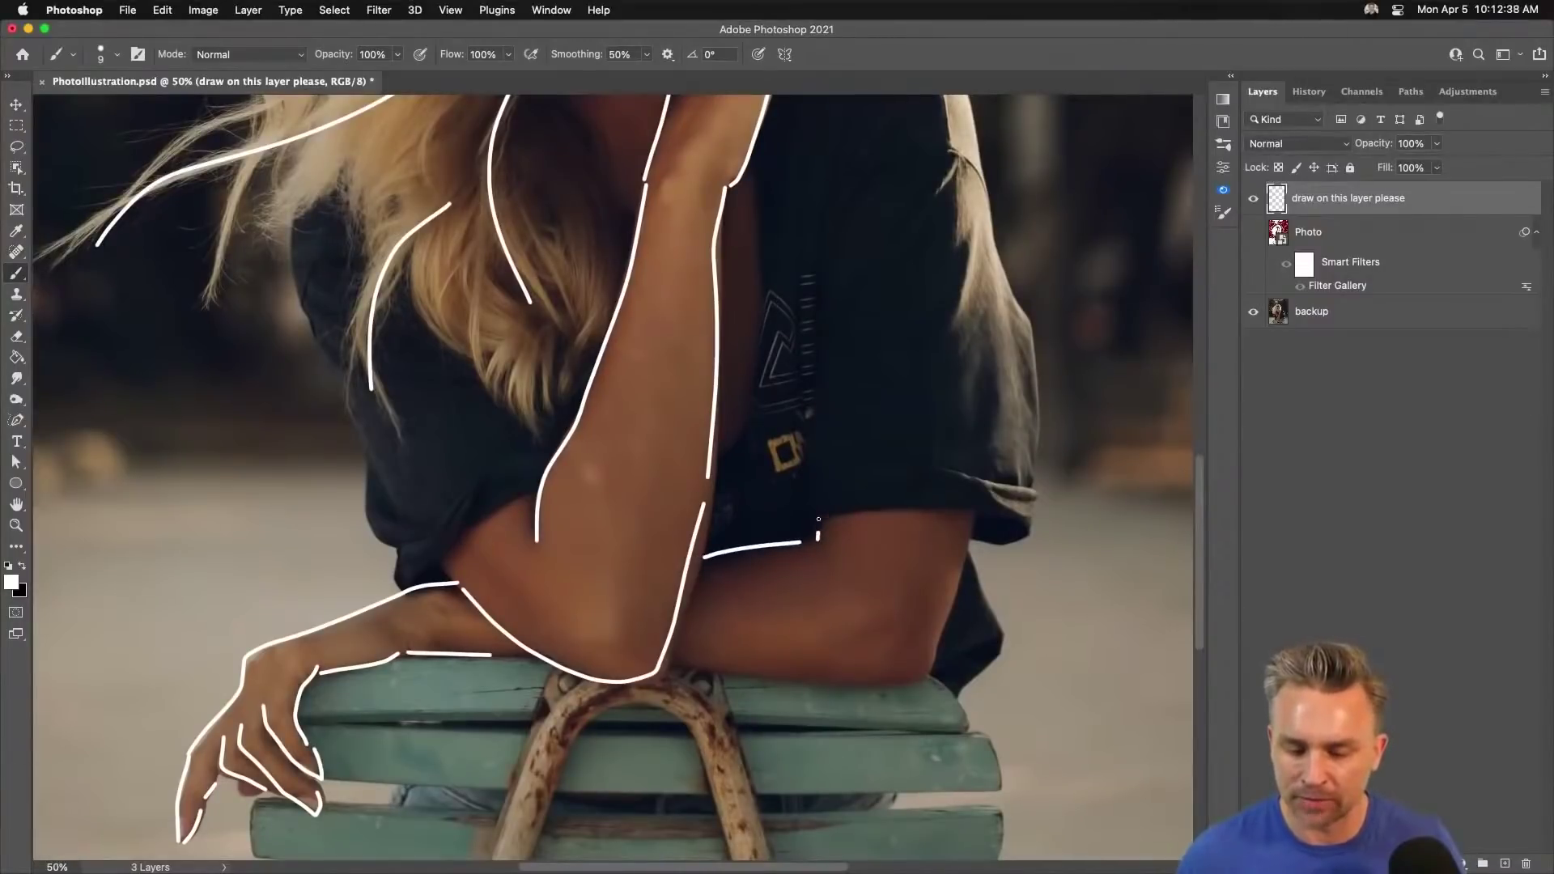
mouse_move(673, 667)
mouse_down()
mouse_move(873, 691)
mouse_move(934, 681)
mouse_move(977, 516)
mouse_up()
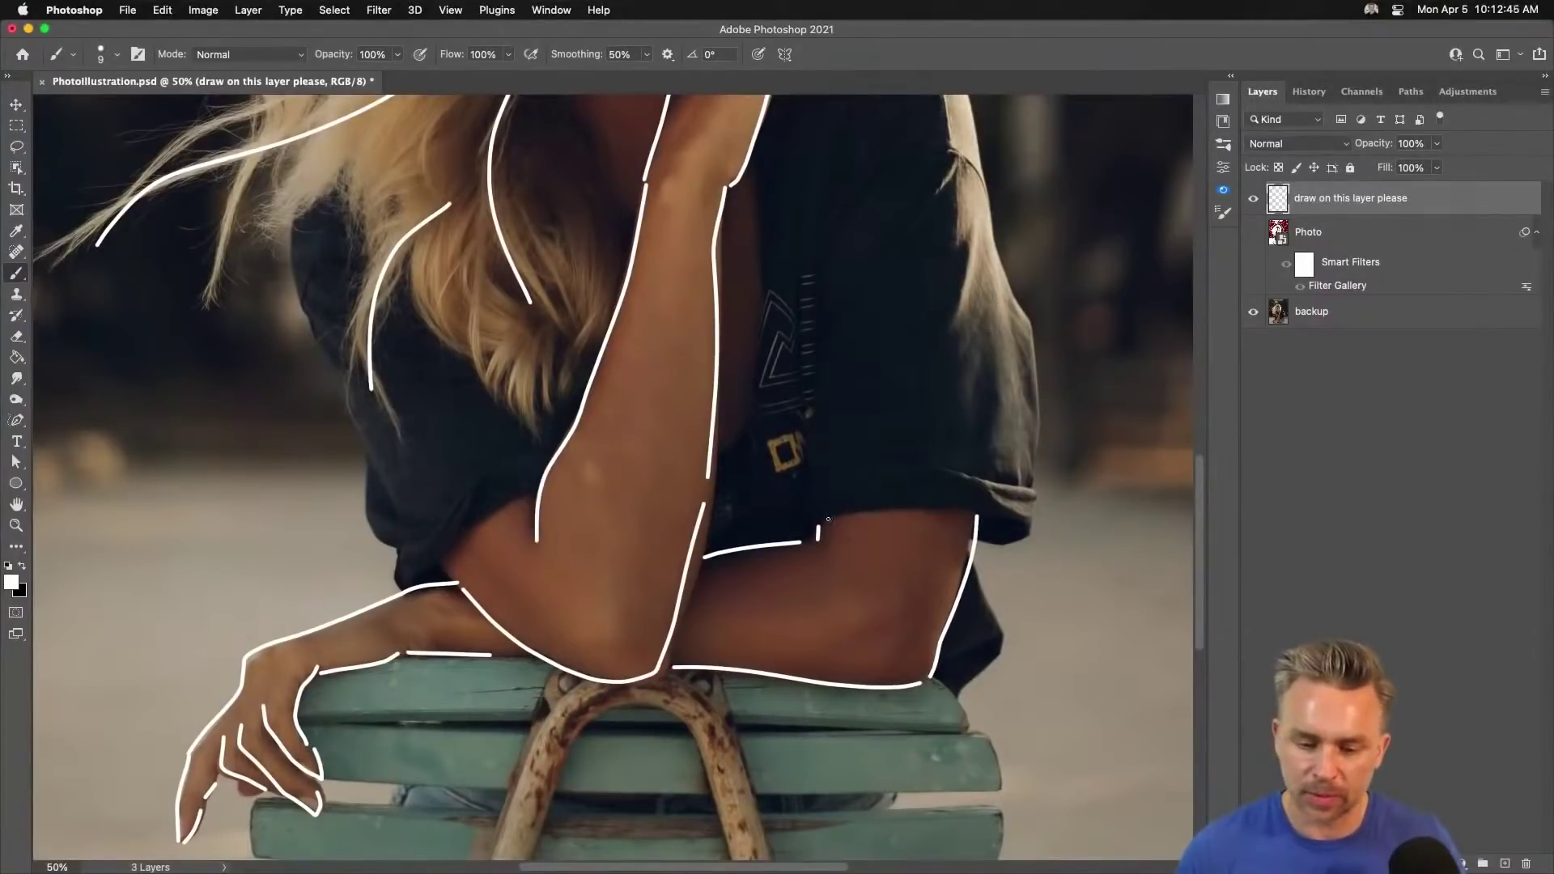
drag(828, 519, 991, 509)
drag(886, 467, 1032, 478)
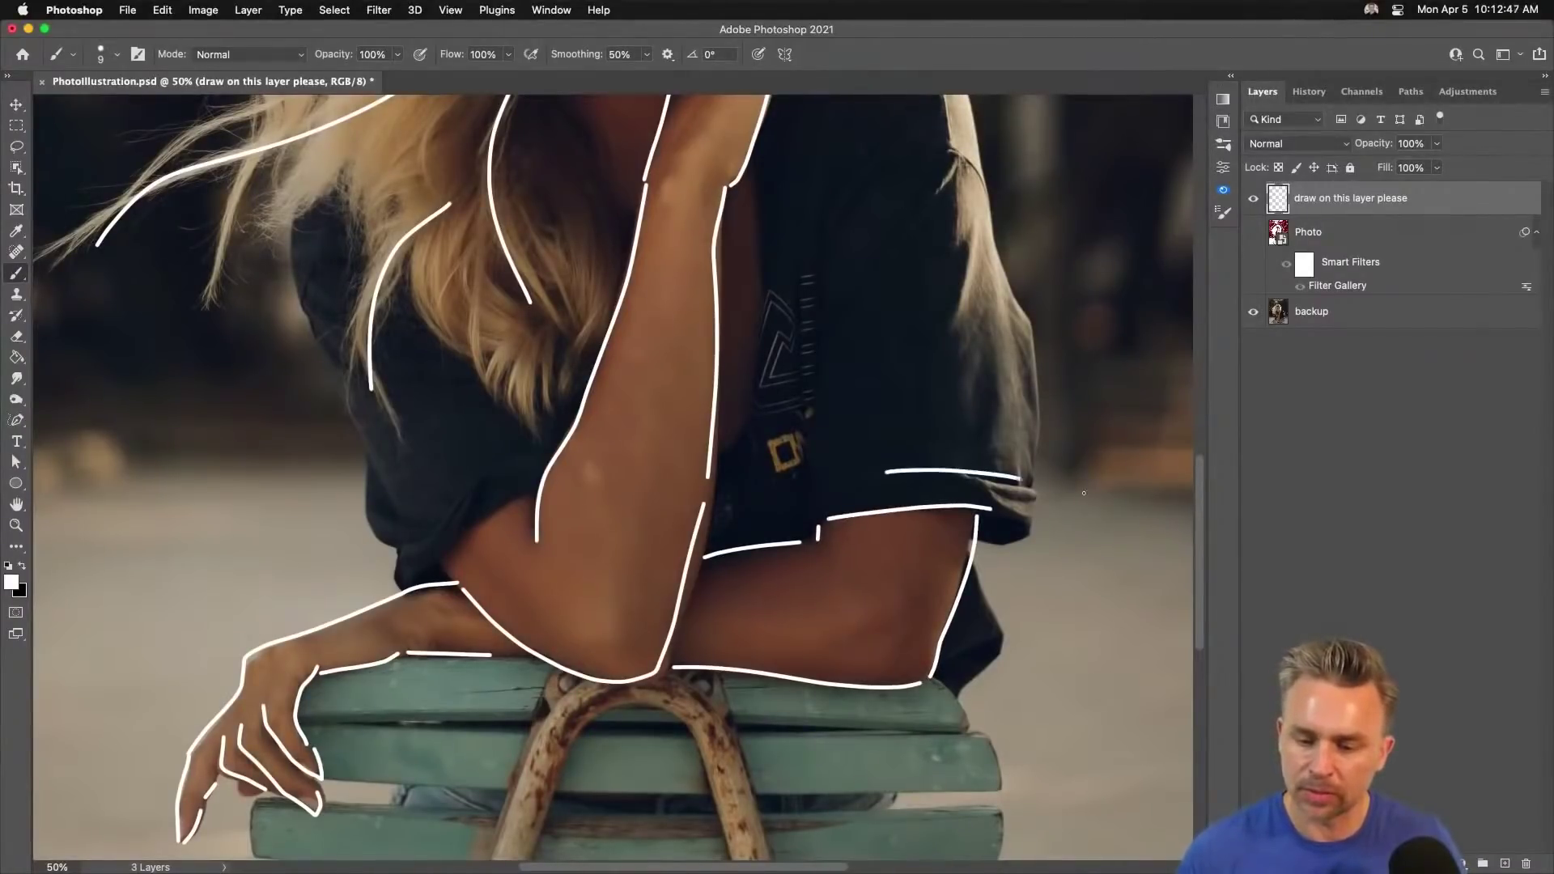
Trace the outer shoulder and sleeve contours on both sides of the shirt, including the cuff at the bent elbow.
key(super+minus)
mouse_move(809, 386)
mouse_down()
mouse_move(882, 690)
mouse_move(888, 561)
mouse_move(913, 570)
mouse_up()
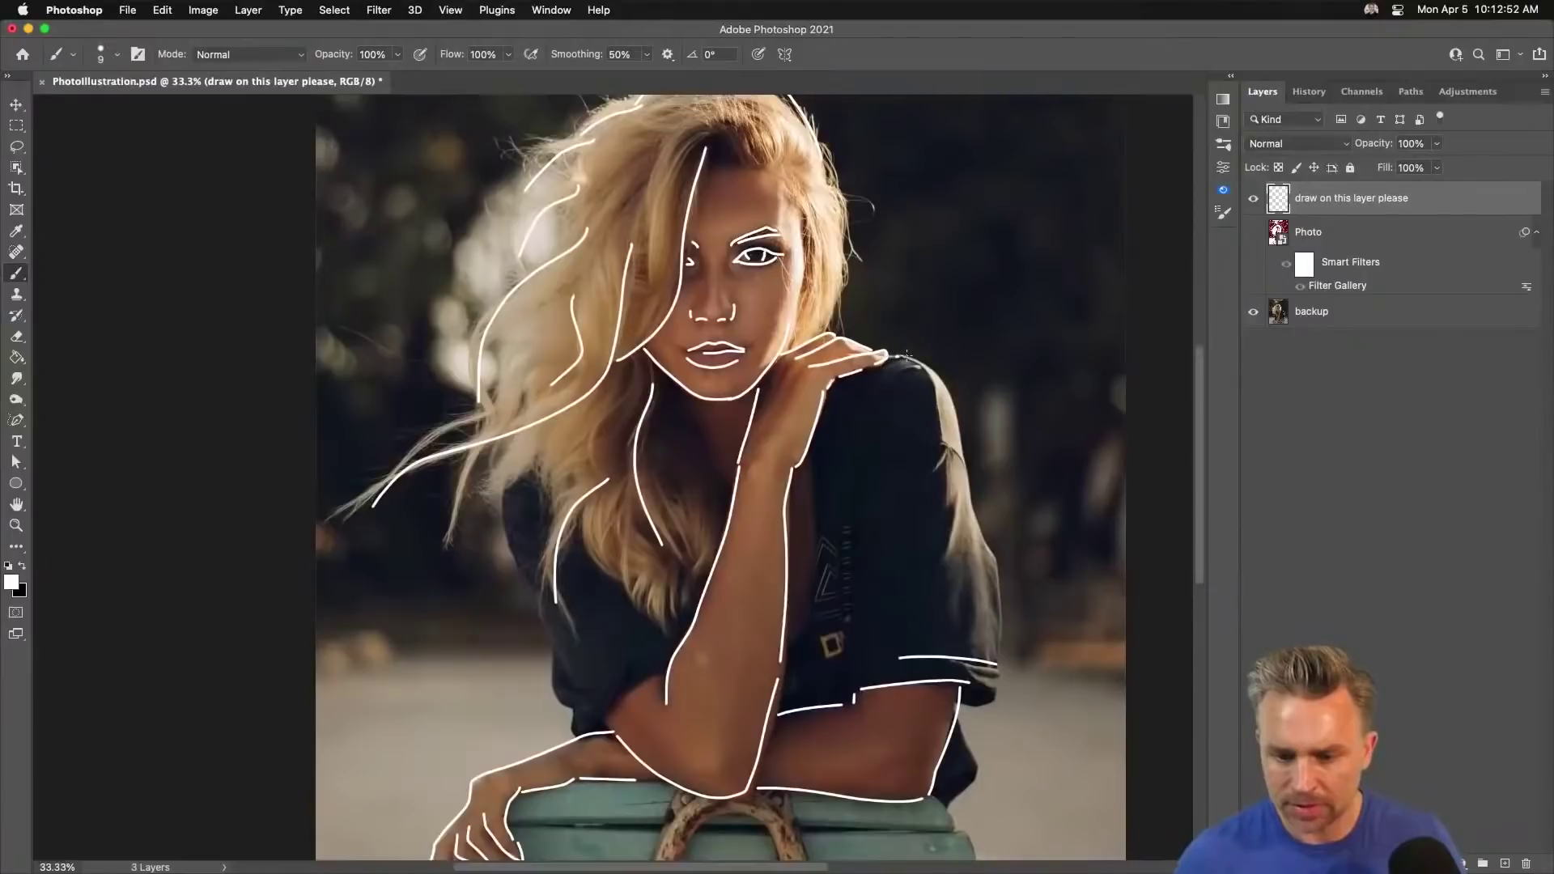
mouse_move(950, 386)
mouse_down()
mouse_move(968, 532)
mouse_move(1004, 582)
mouse_move(997, 660)
mouse_up()
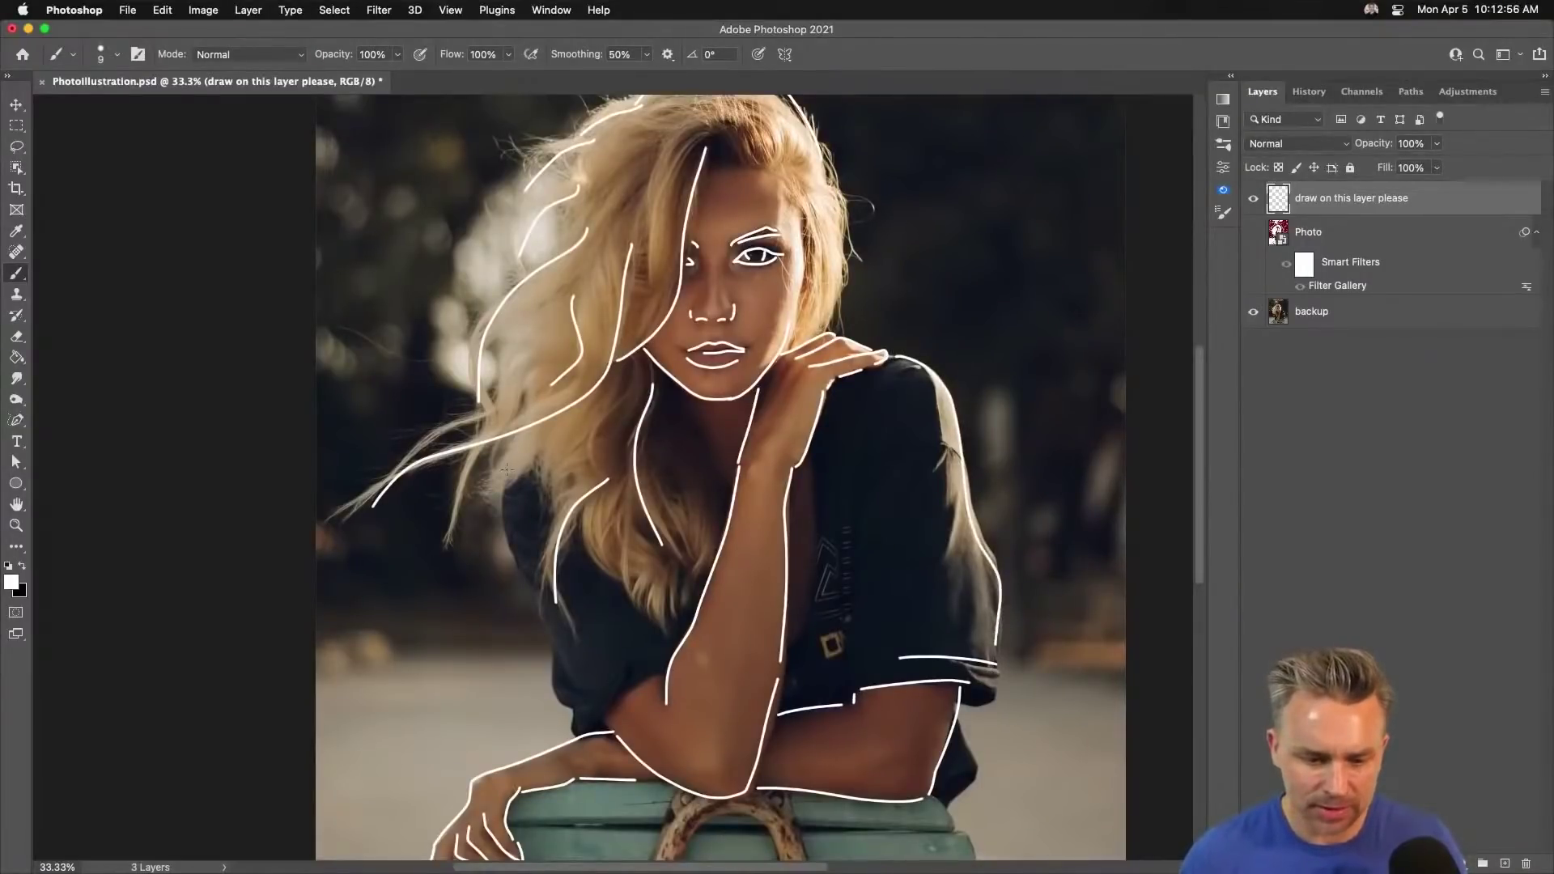
mouse_move(506, 469)
mouse_down()
mouse_move(500, 518)
mouse_move(532, 591)
mouse_up()
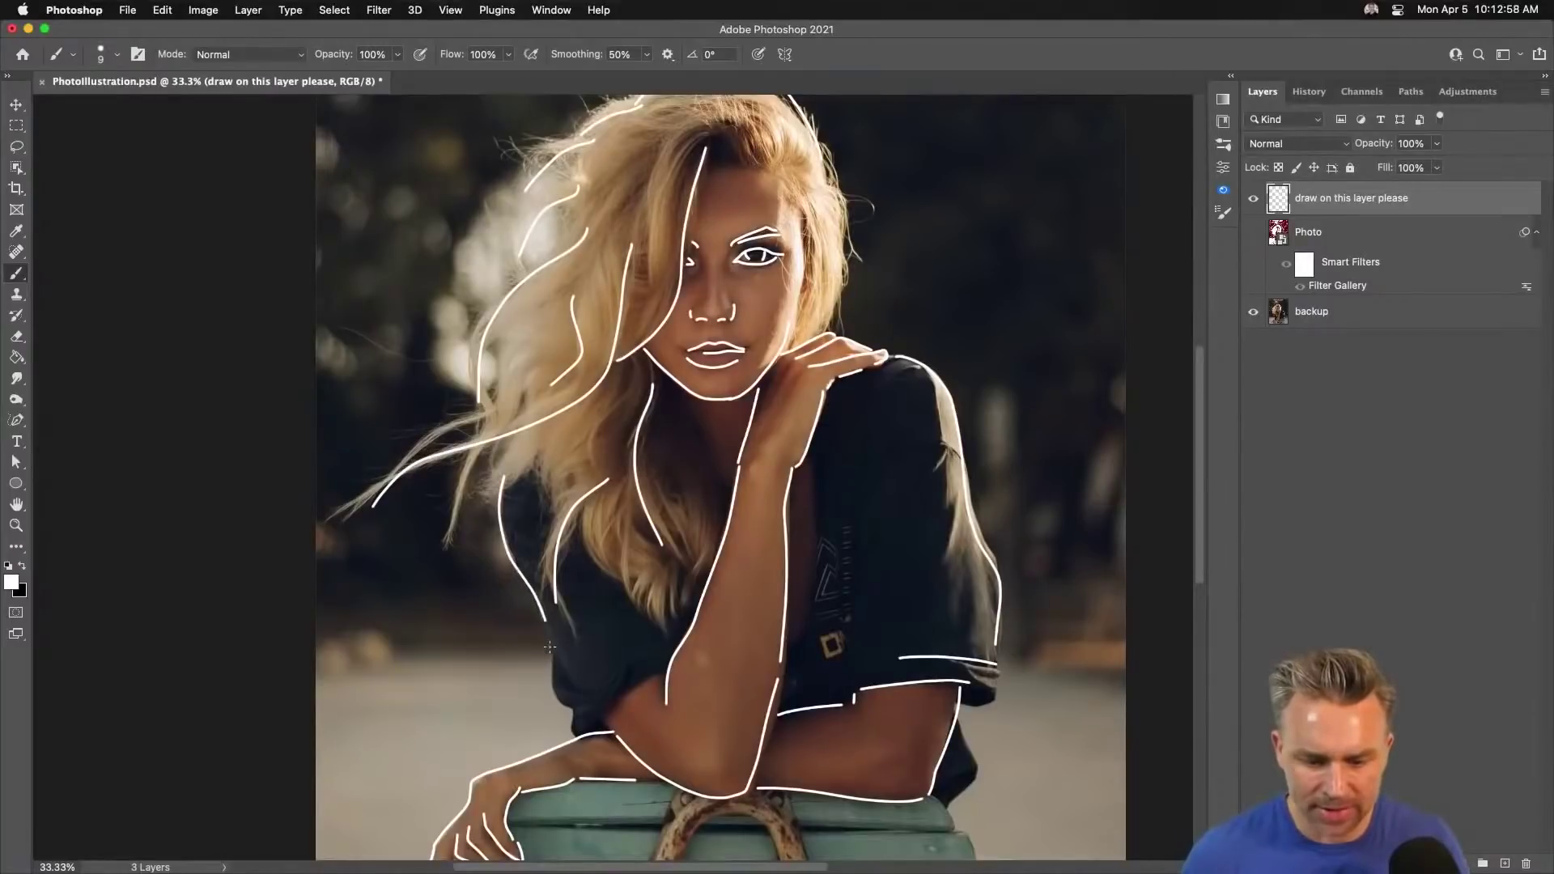
mouse_move(550, 647)
mouse_down()
mouse_move(573, 730)
mouse_move(574, 704)
mouse_move(631, 652)
mouse_move(617, 699)
mouse_move(660, 665)
mouse_move(620, 555)
mouse_move(621, 477)
mouse_up()
Add curved strokes for the hairline above the forehead.
key(space)
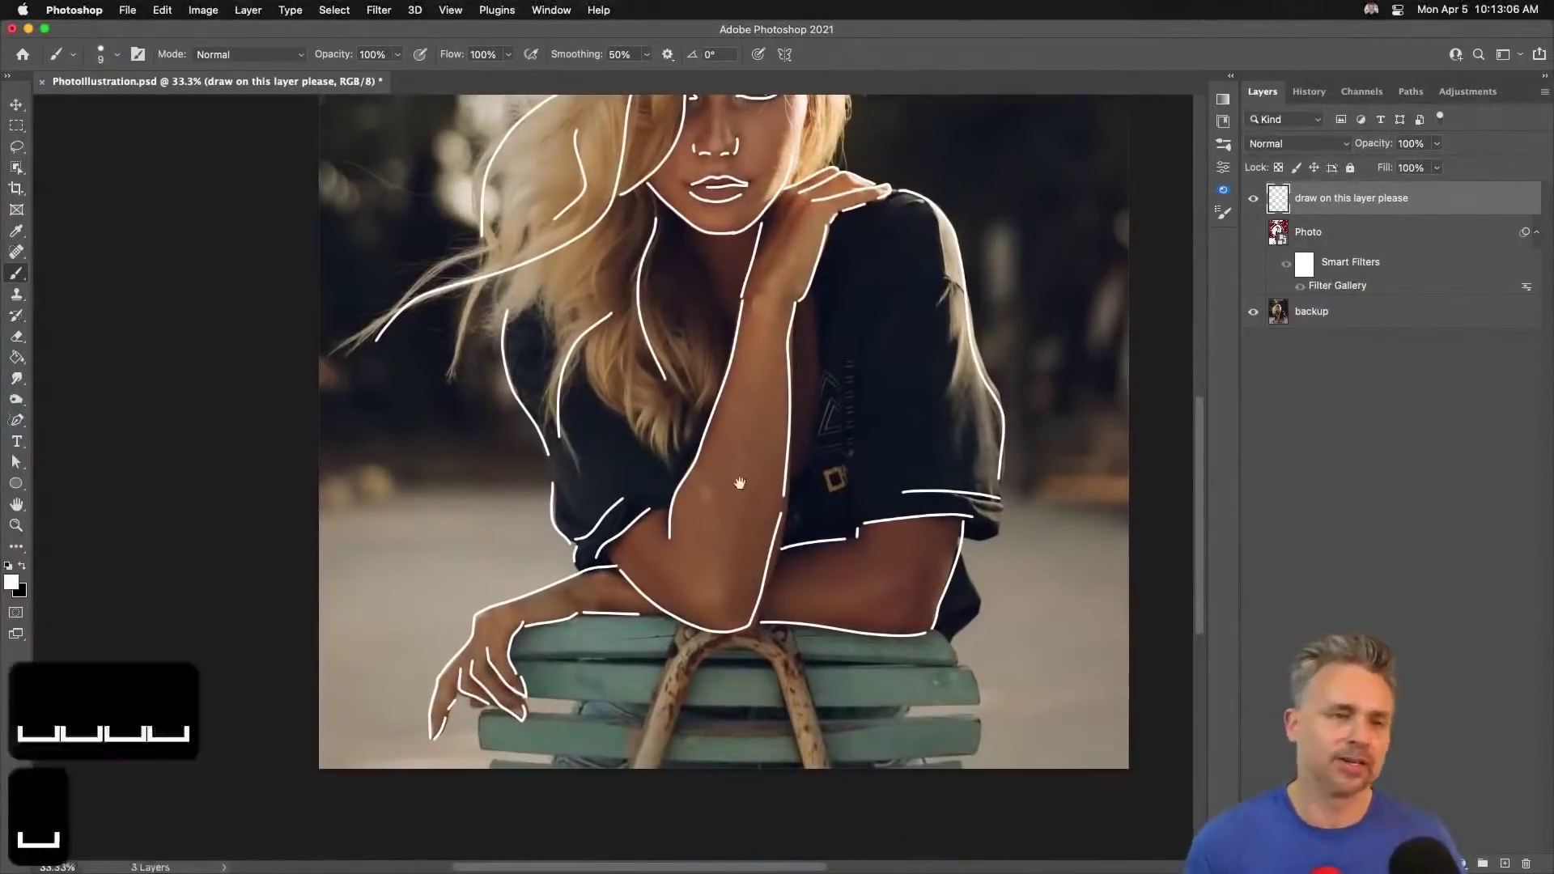
scroll(865, 643, up, 10)
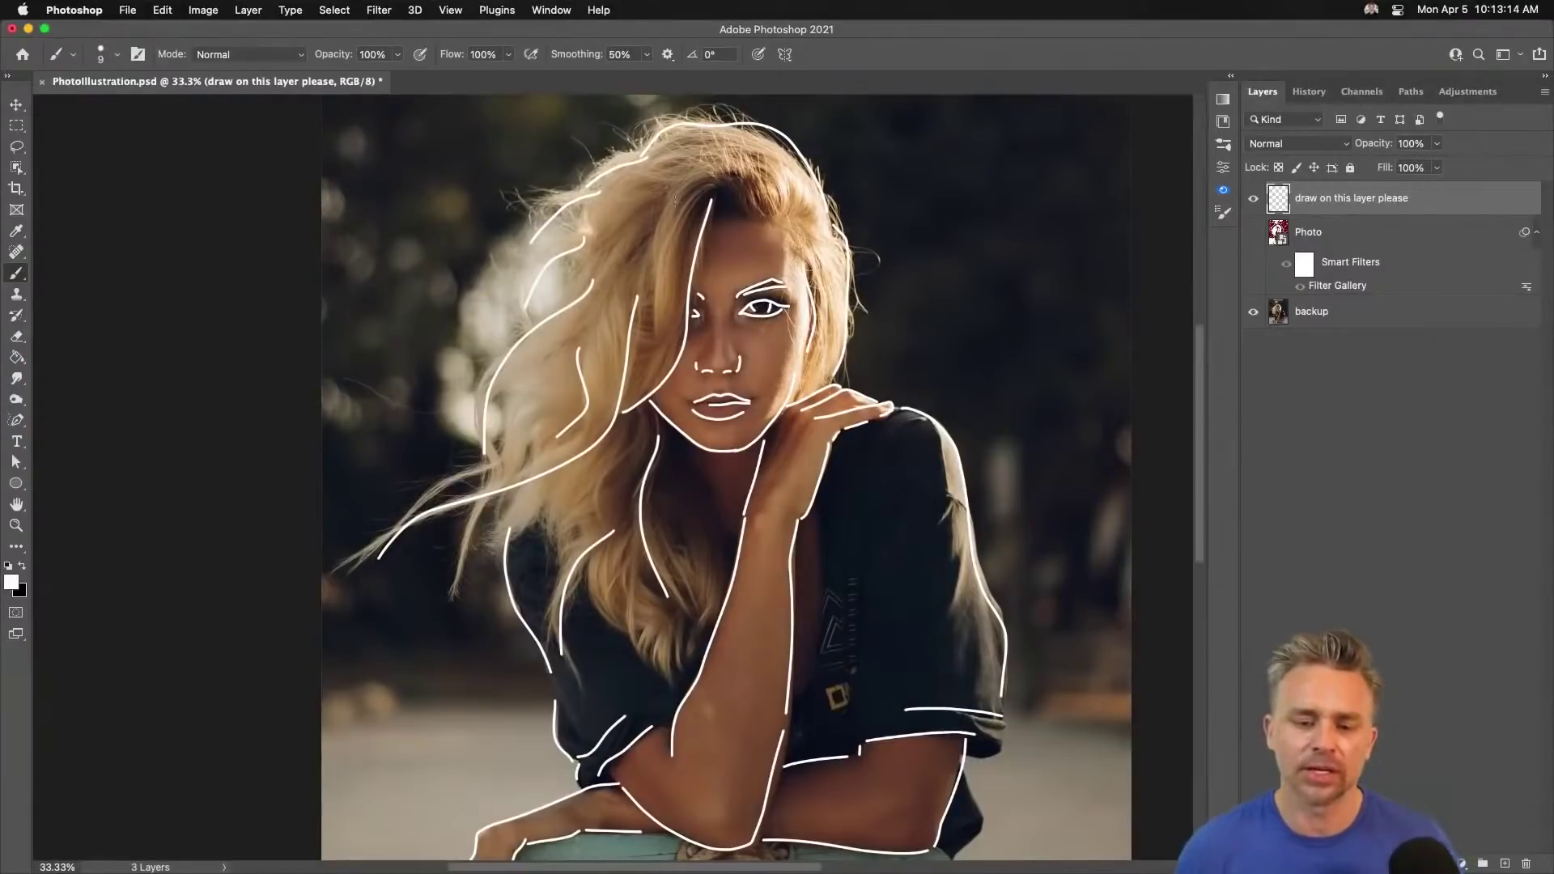
mouse_move(765, 217)
mouse_down()
mouse_move(760, 168)
mouse_move(686, 164)
mouse_move(674, 190)
mouse_up()
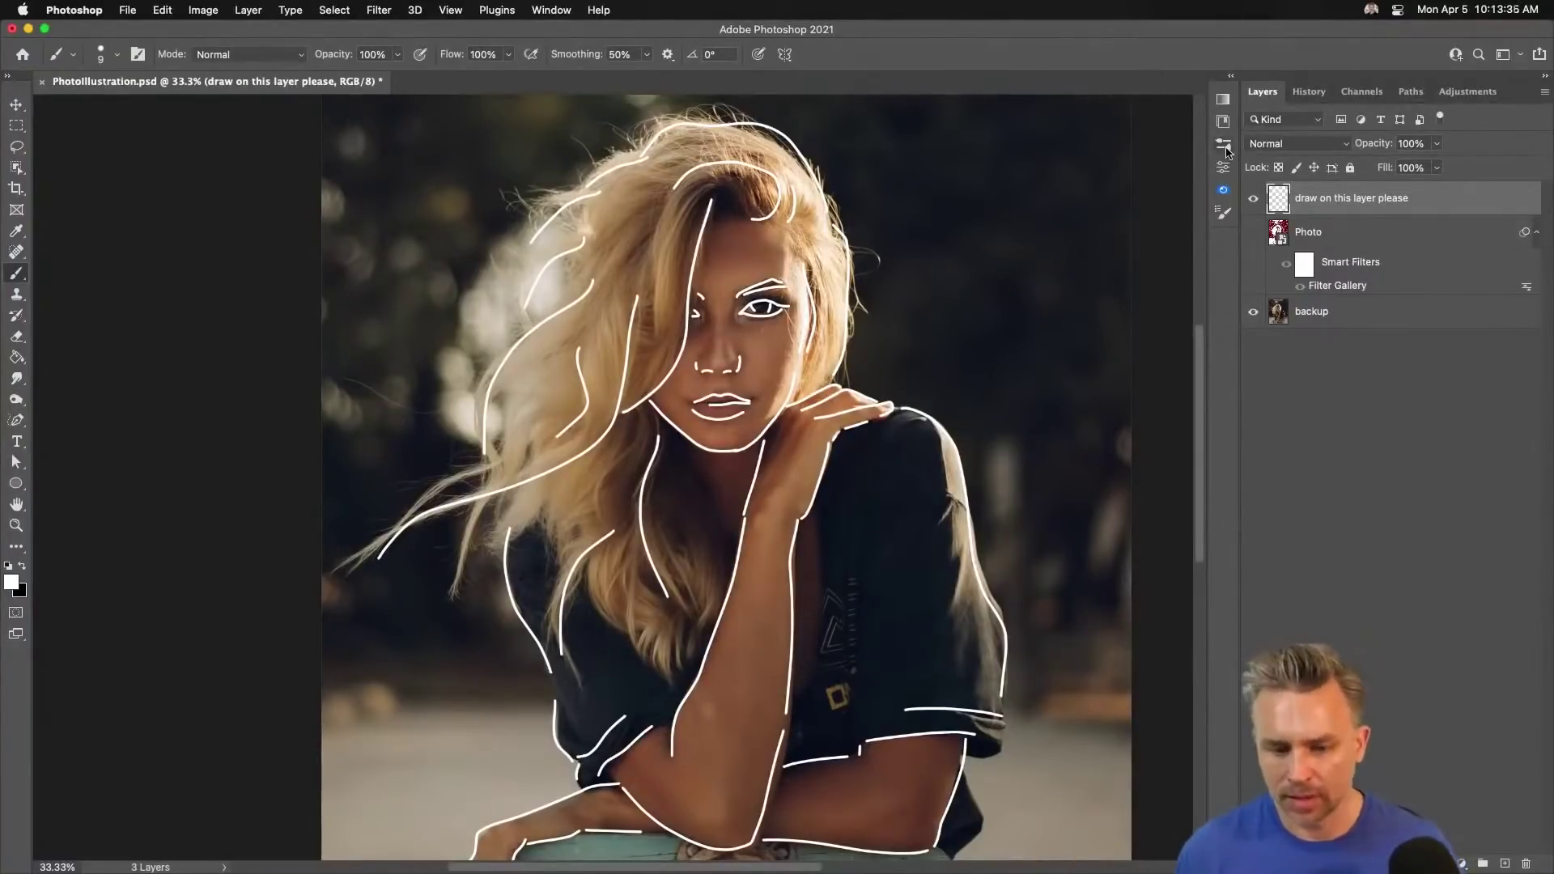
Create a new layer above the backup layer and fill it with the gray-to-white gradient preset.
click(1336, 310)
click(1505, 863)
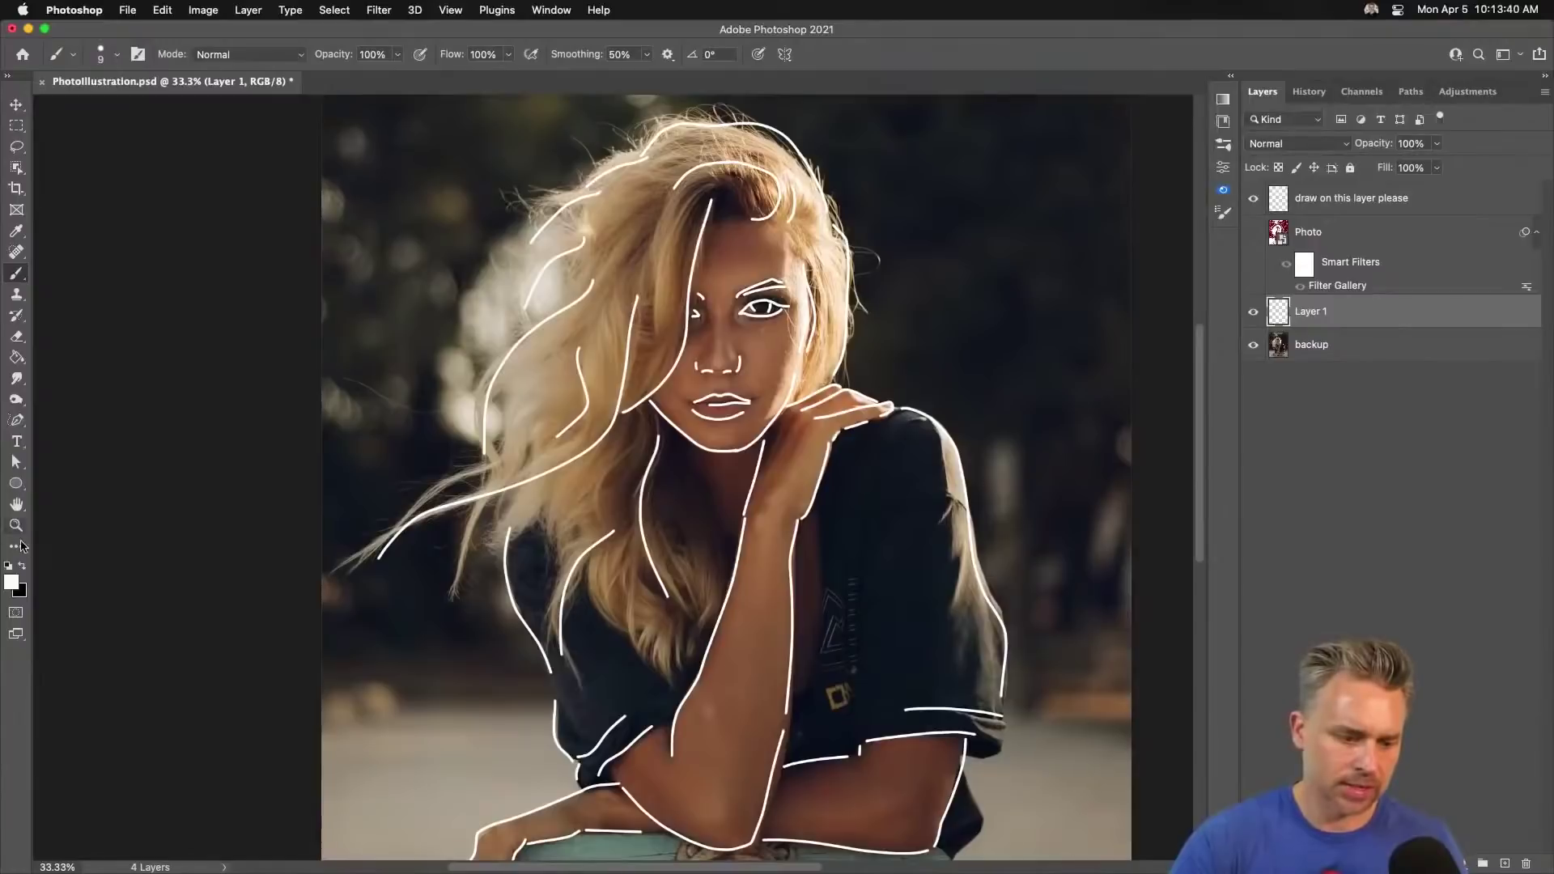
click(1231, 76)
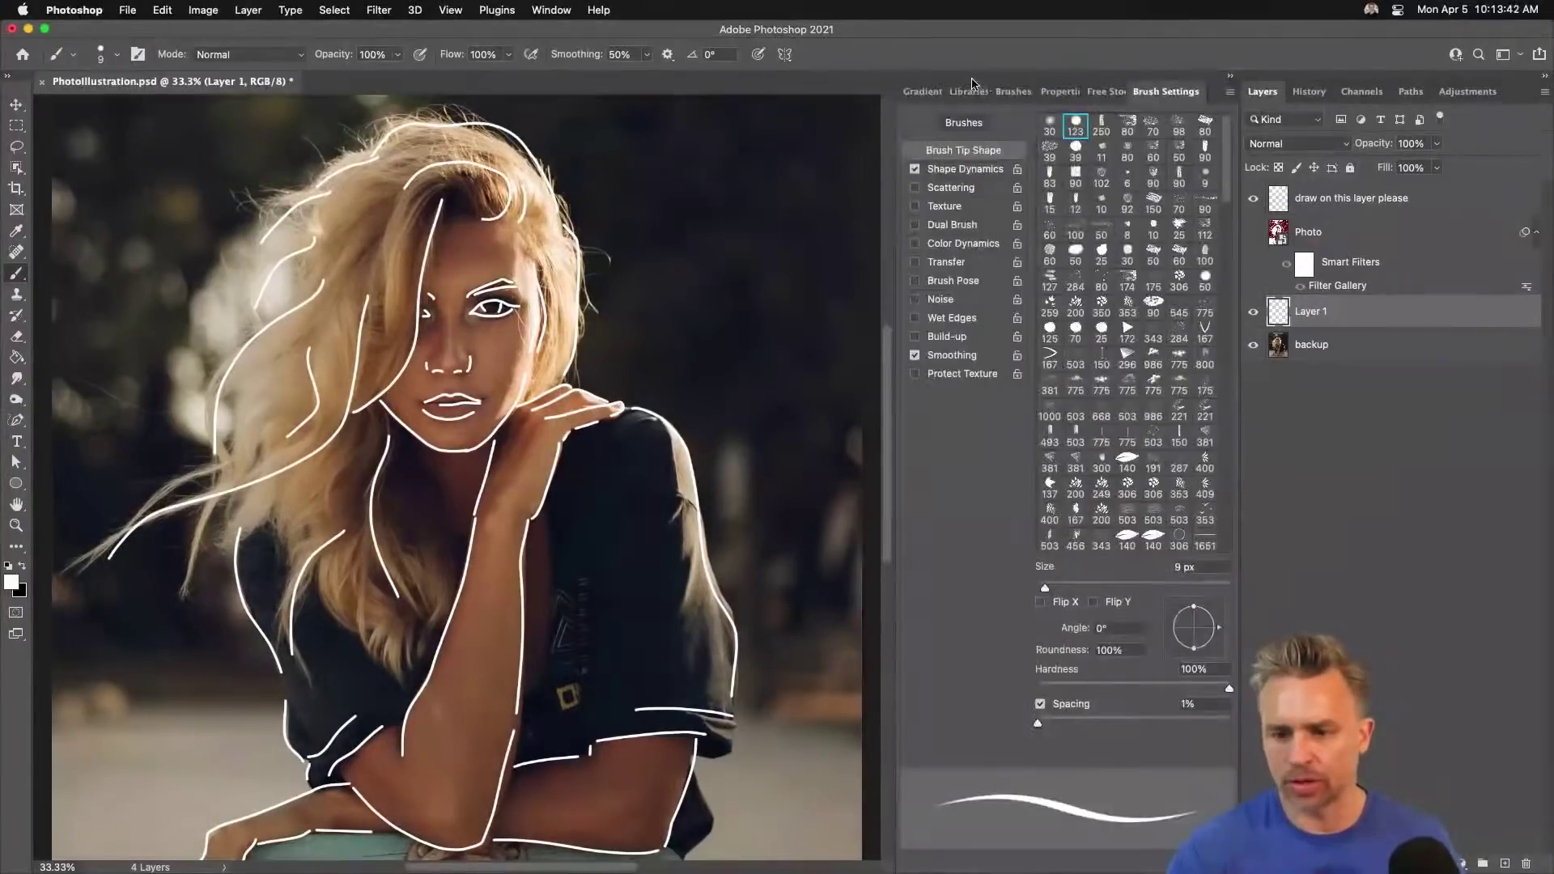
click(927, 92)
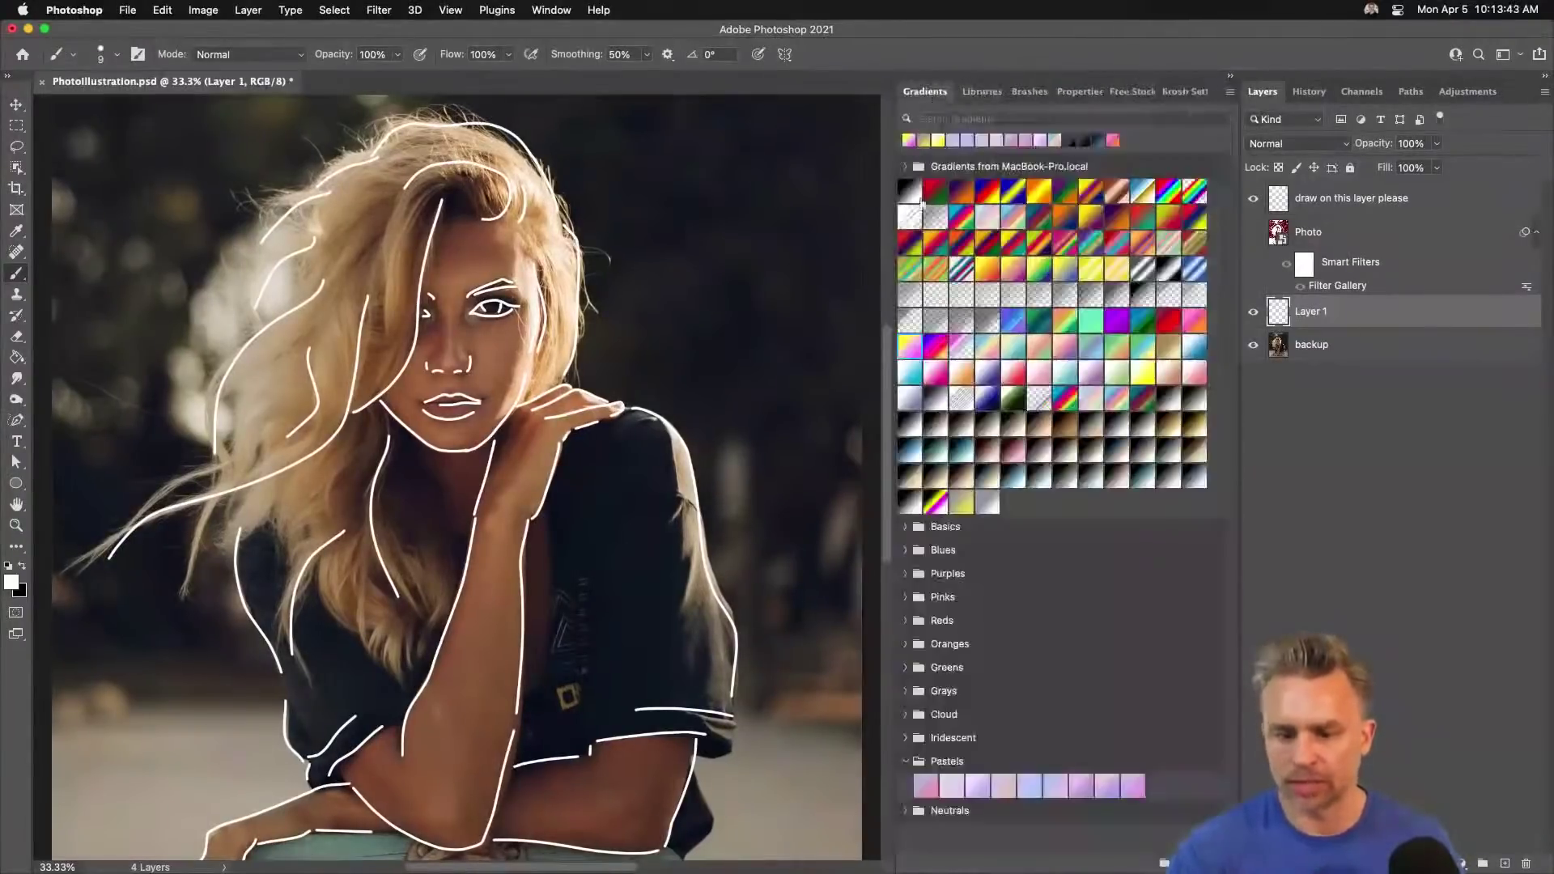
click(913, 504)
click(986, 501)
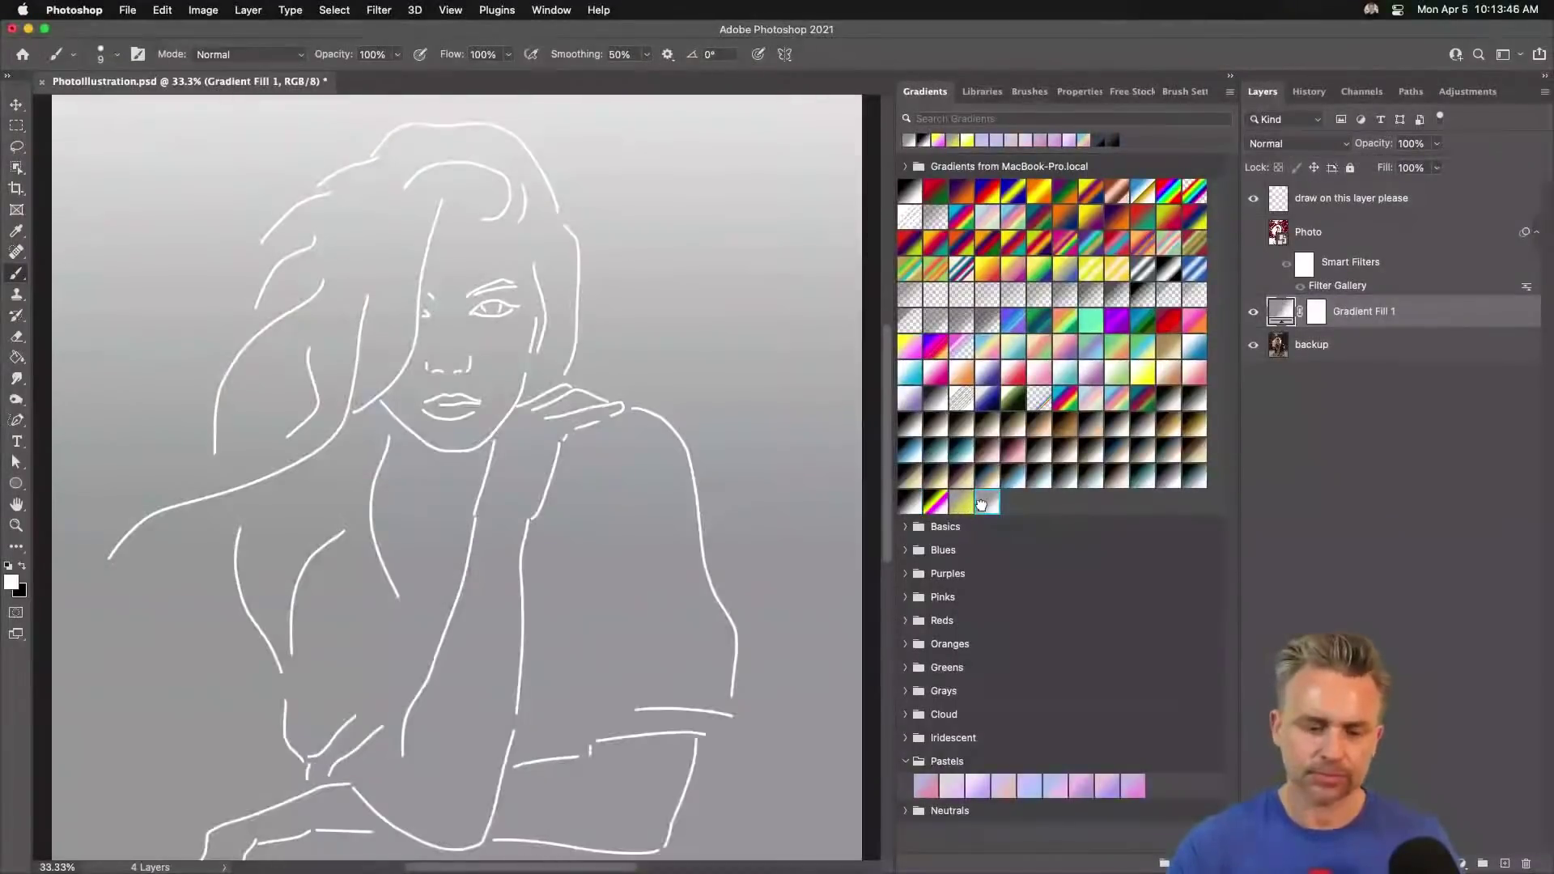
Check the white line drawing against the gradient background and hide the gradient fill layer.
drag(707, 494, 769, 499)
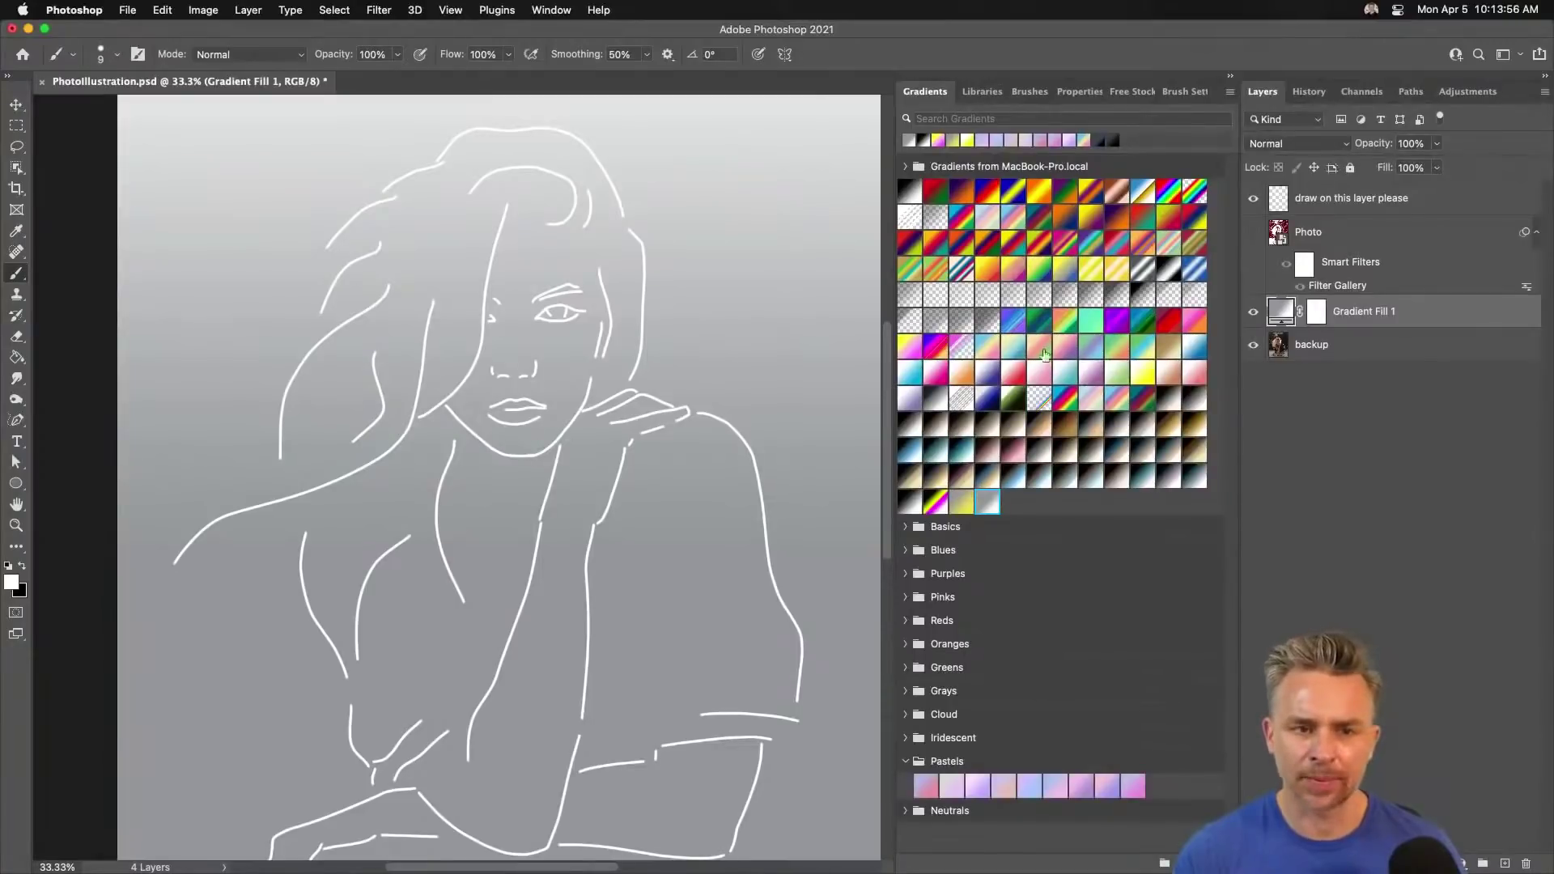
scroll(459, 572, up, 3)
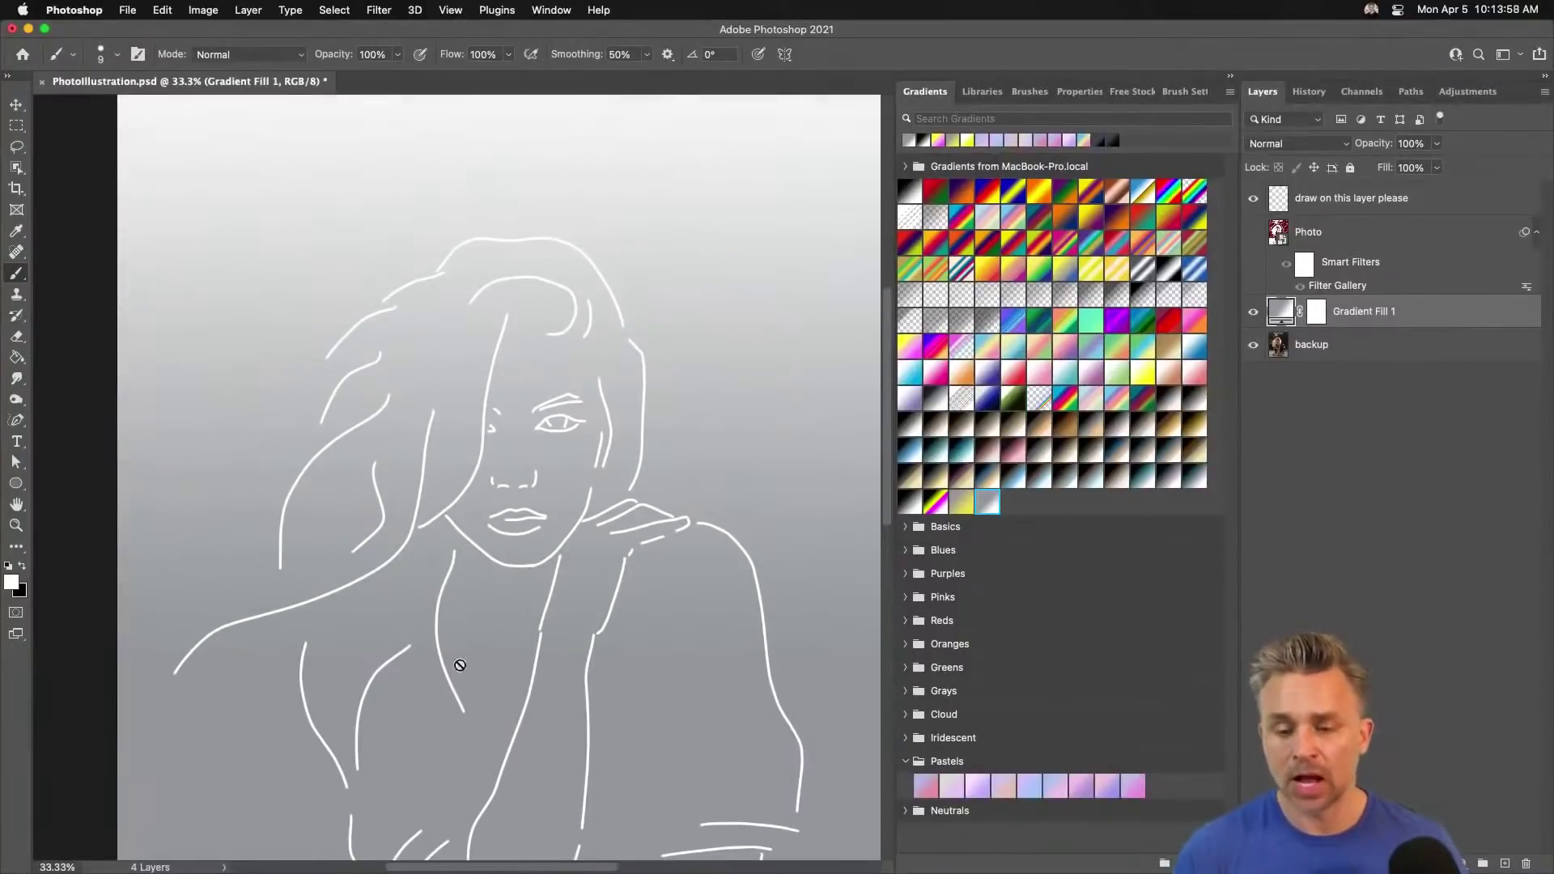
drag(451, 666, 498, 436)
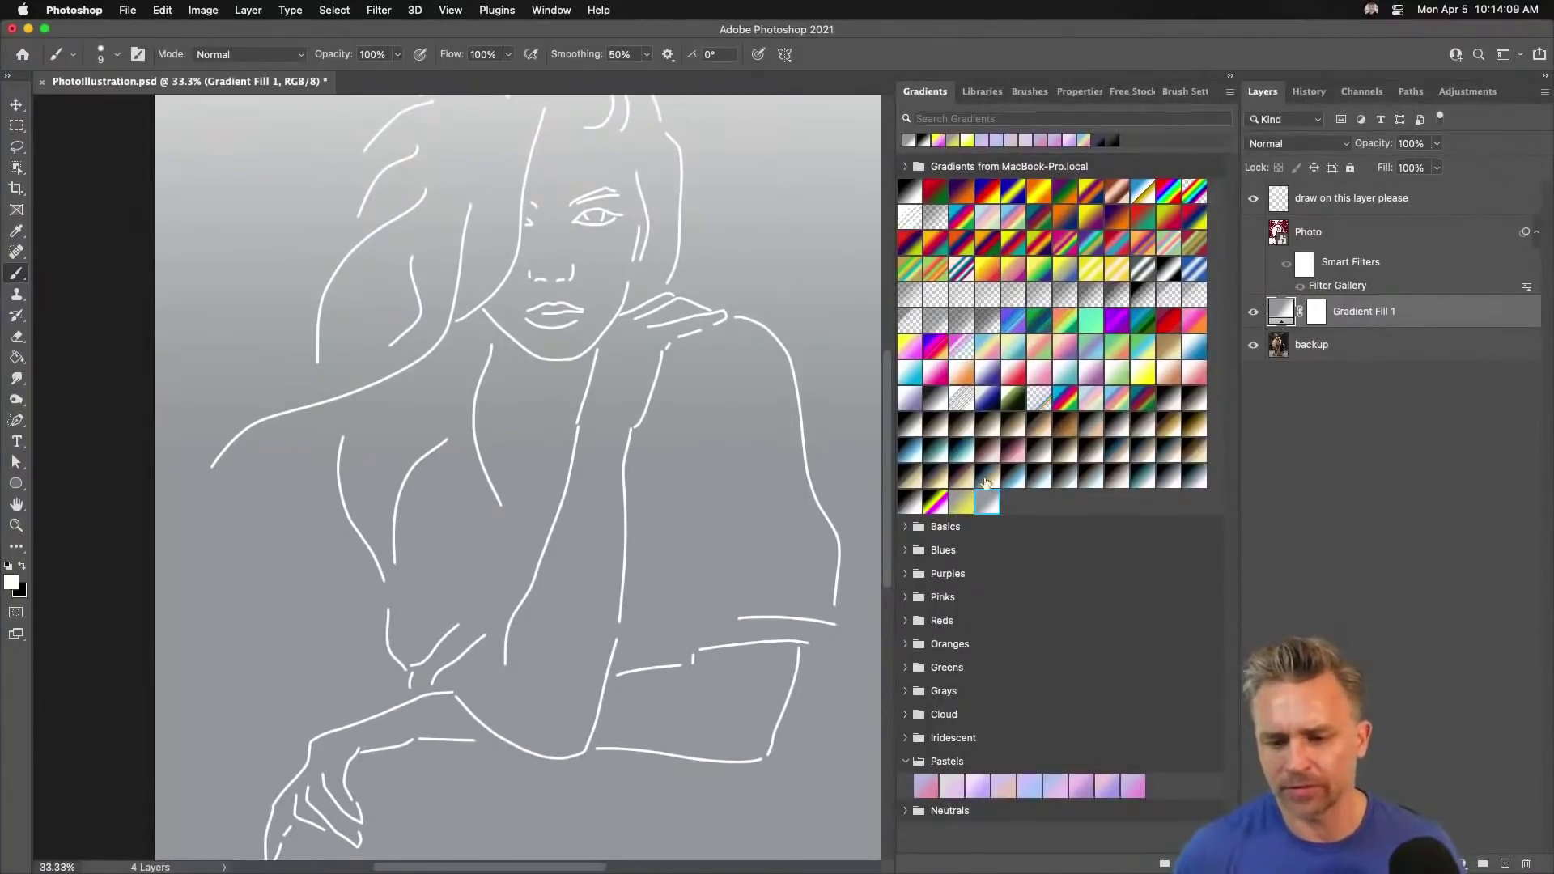
scroll(878, 559, up, 1)
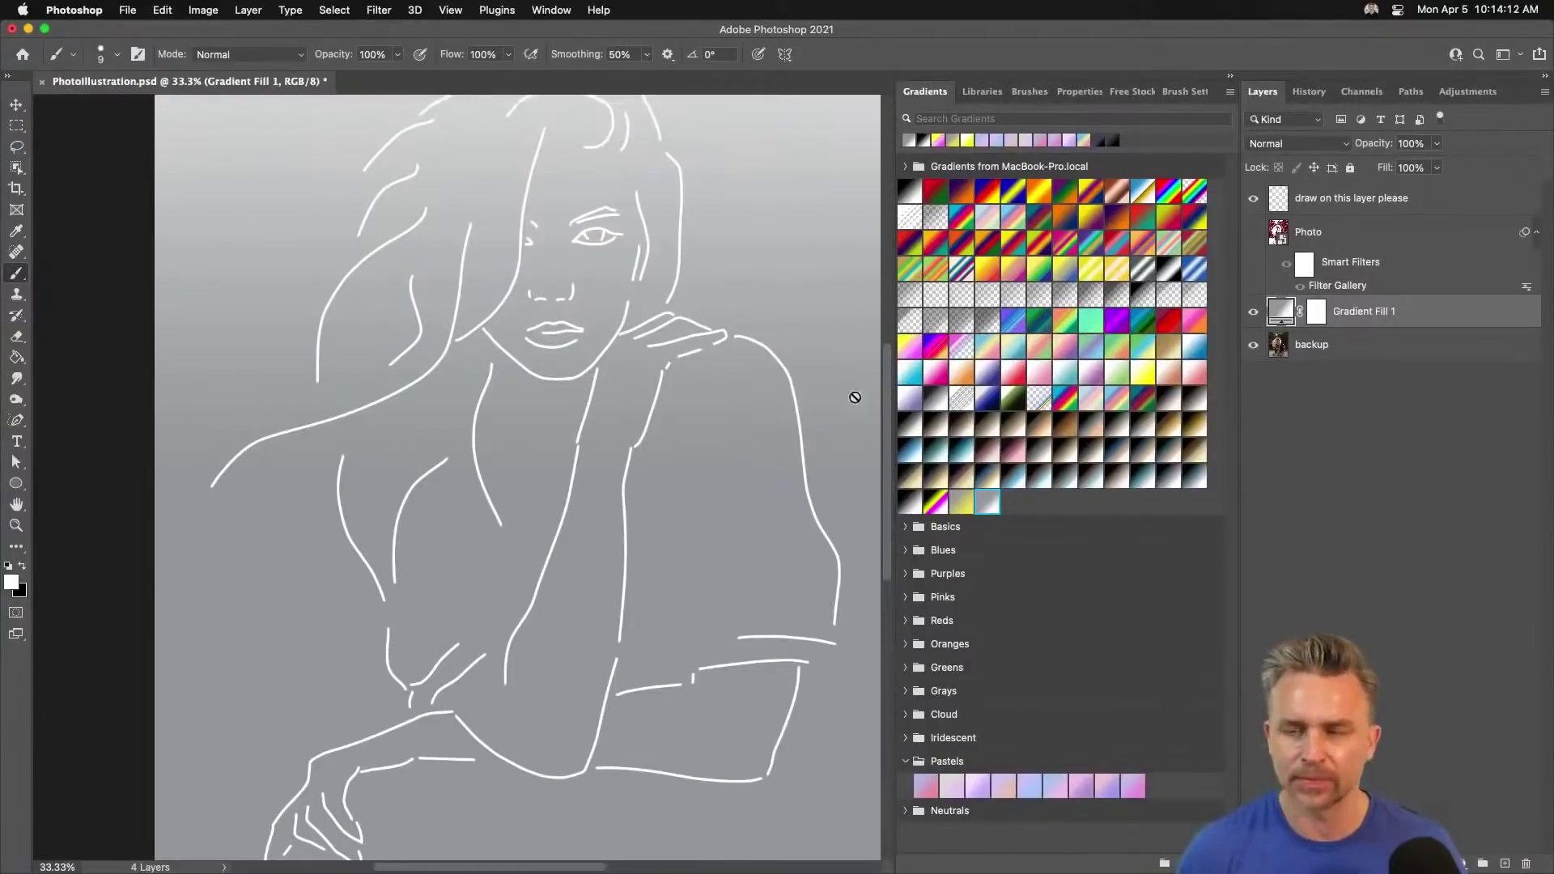
key(space)
drag(578, 367, 598, 452)
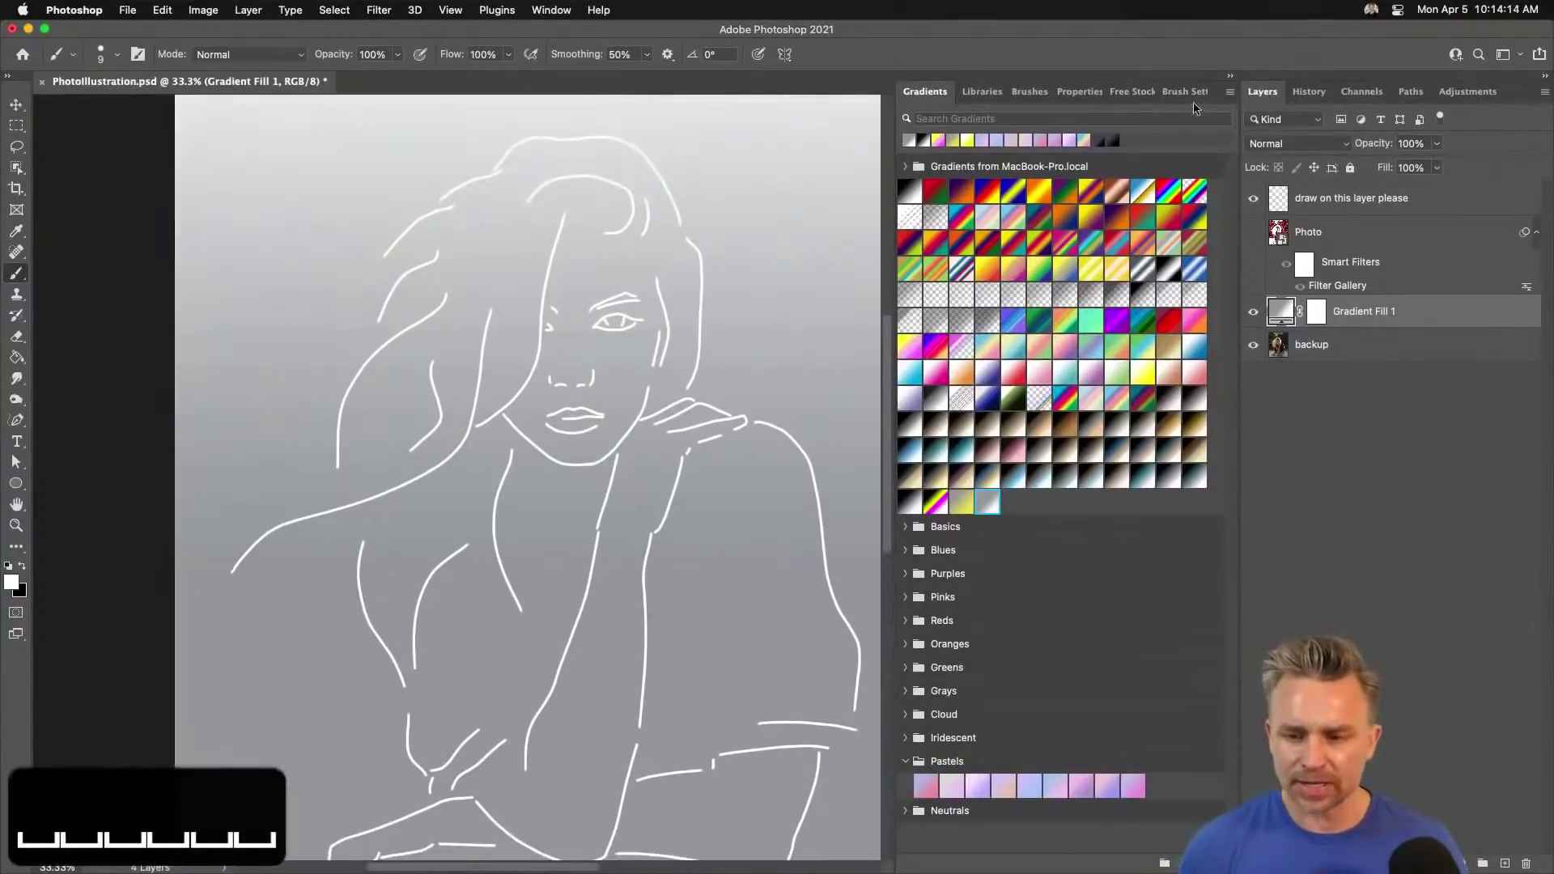
click(1230, 75)
click(1253, 311)
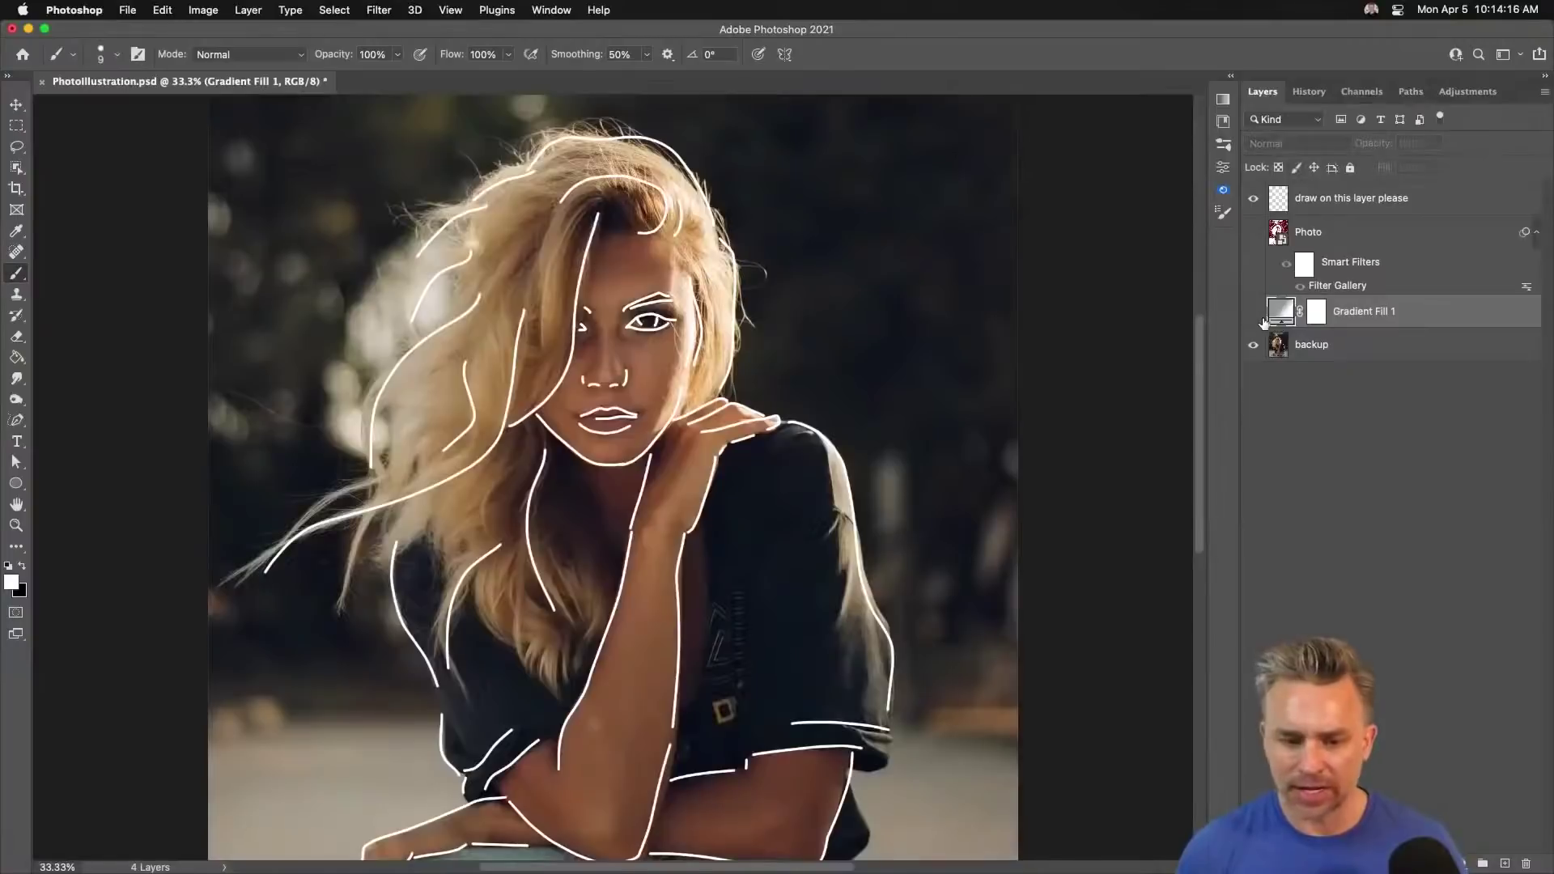
Draw strokes along the sunlit edge and folds of the shirt shoulder with the backup layer selected.
click(1302, 356)
key(super+minus)
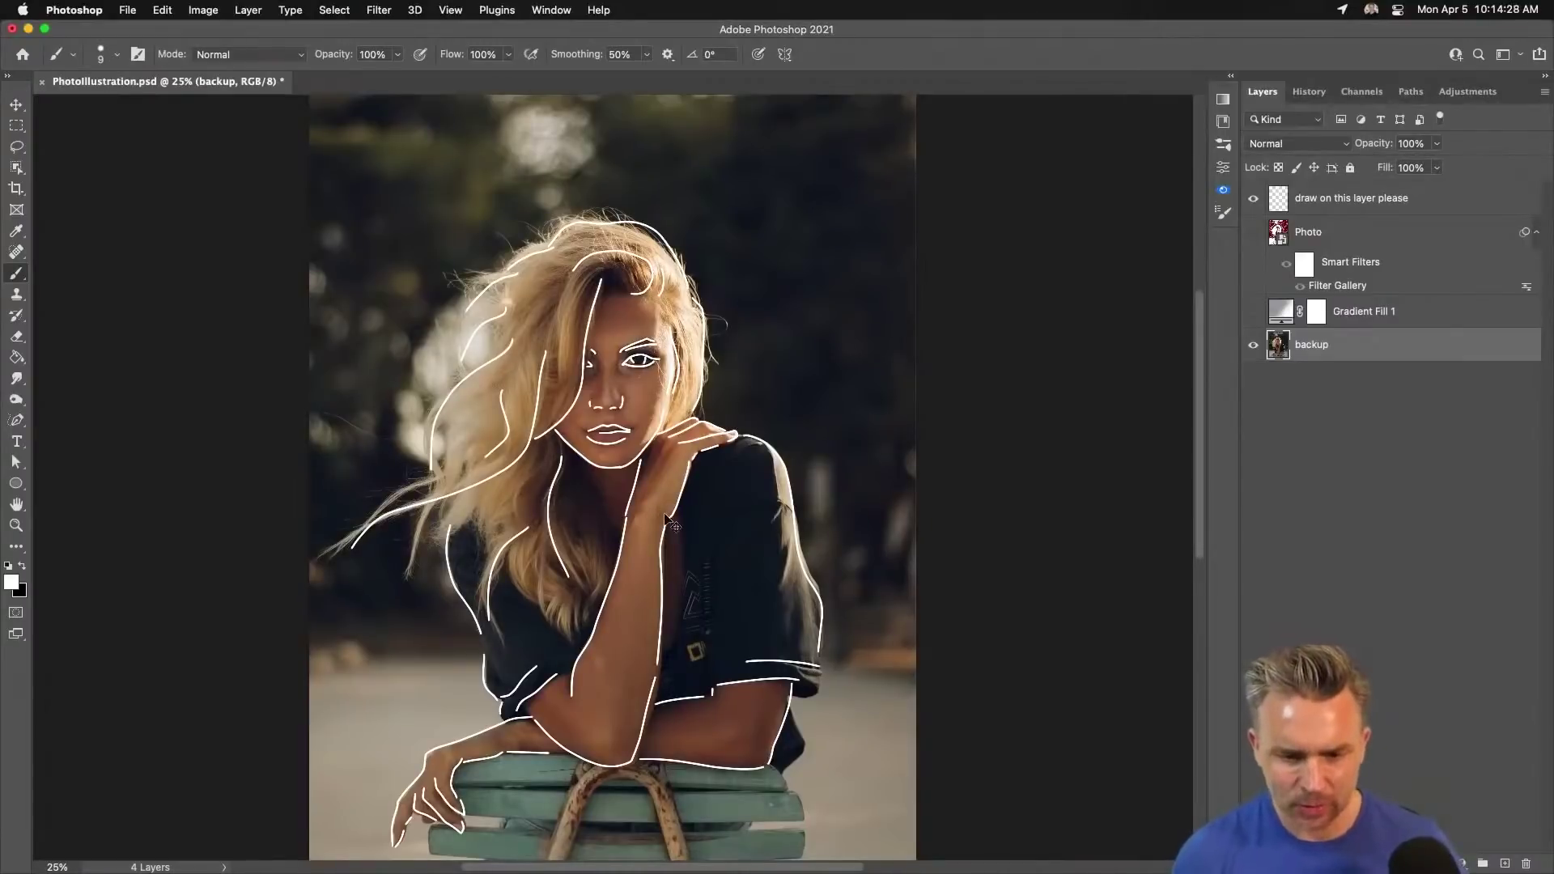
key(ctrl+equal)
key(ctrl+equal)
key(space)
drag(492, 494, 455, 408)
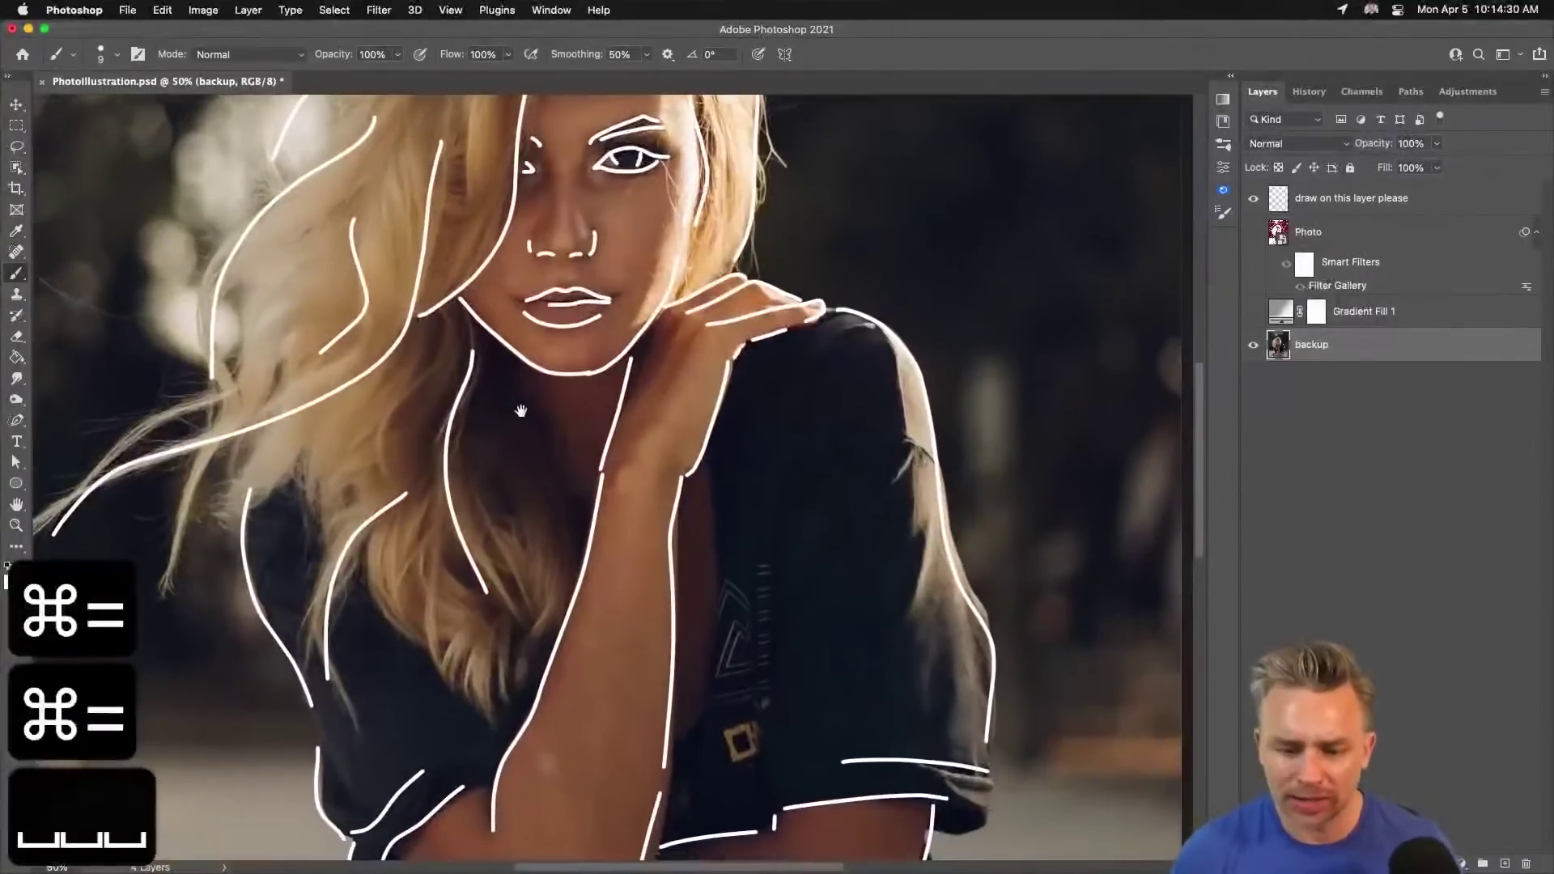
mouse_move(867, 323)
mouse_down()
mouse_move(913, 469)
mouse_move(869, 532)
mouse_move(859, 589)
mouse_move(915, 522)
mouse_move(917, 622)
mouse_up()
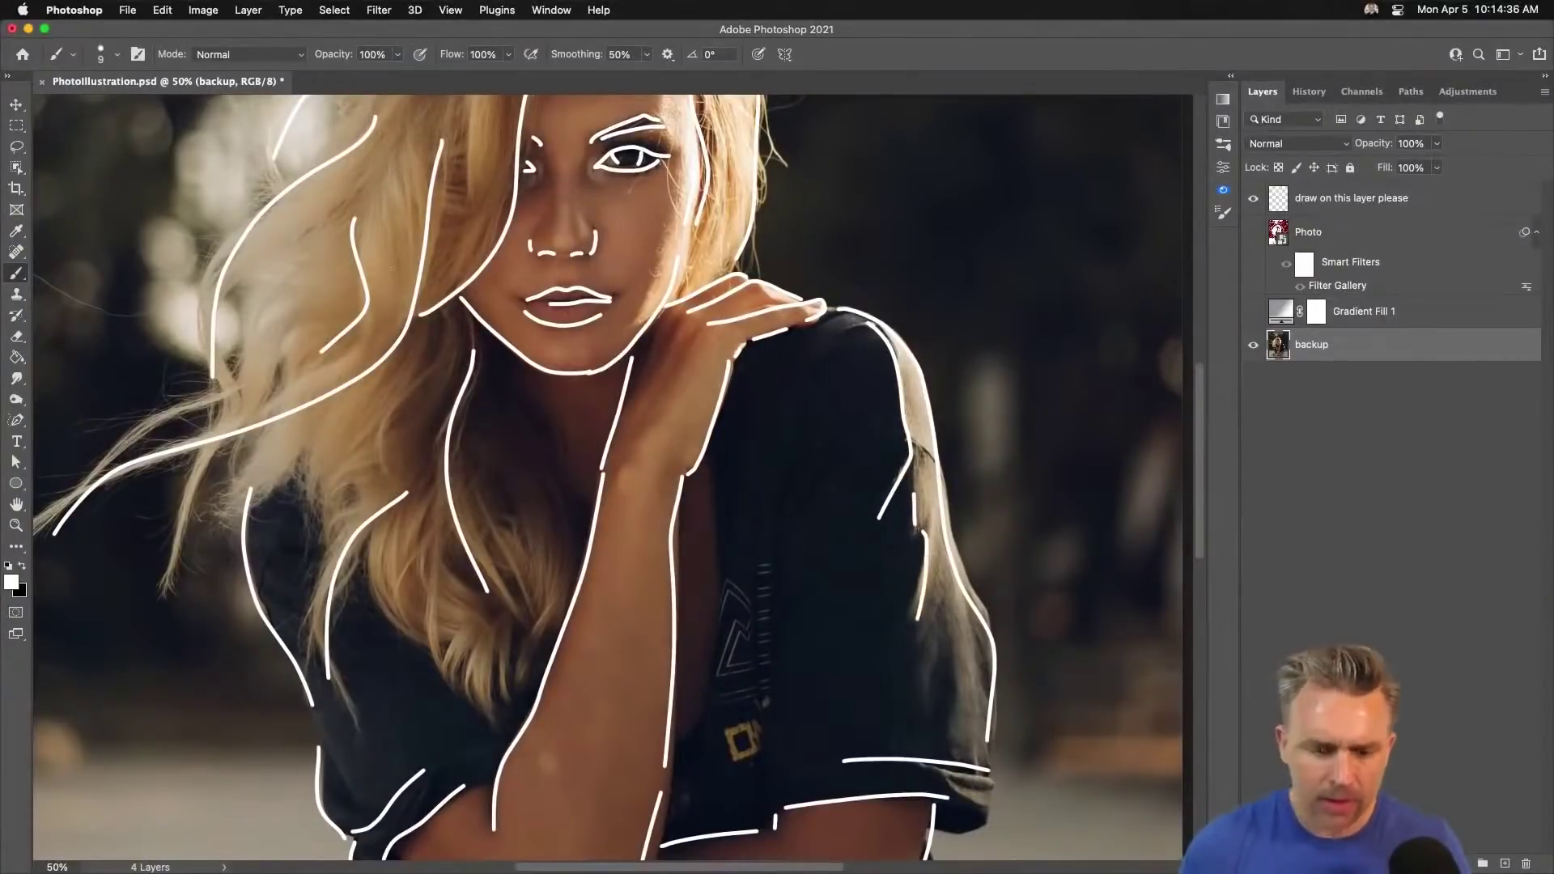
drag(392, 258, 558, 468)
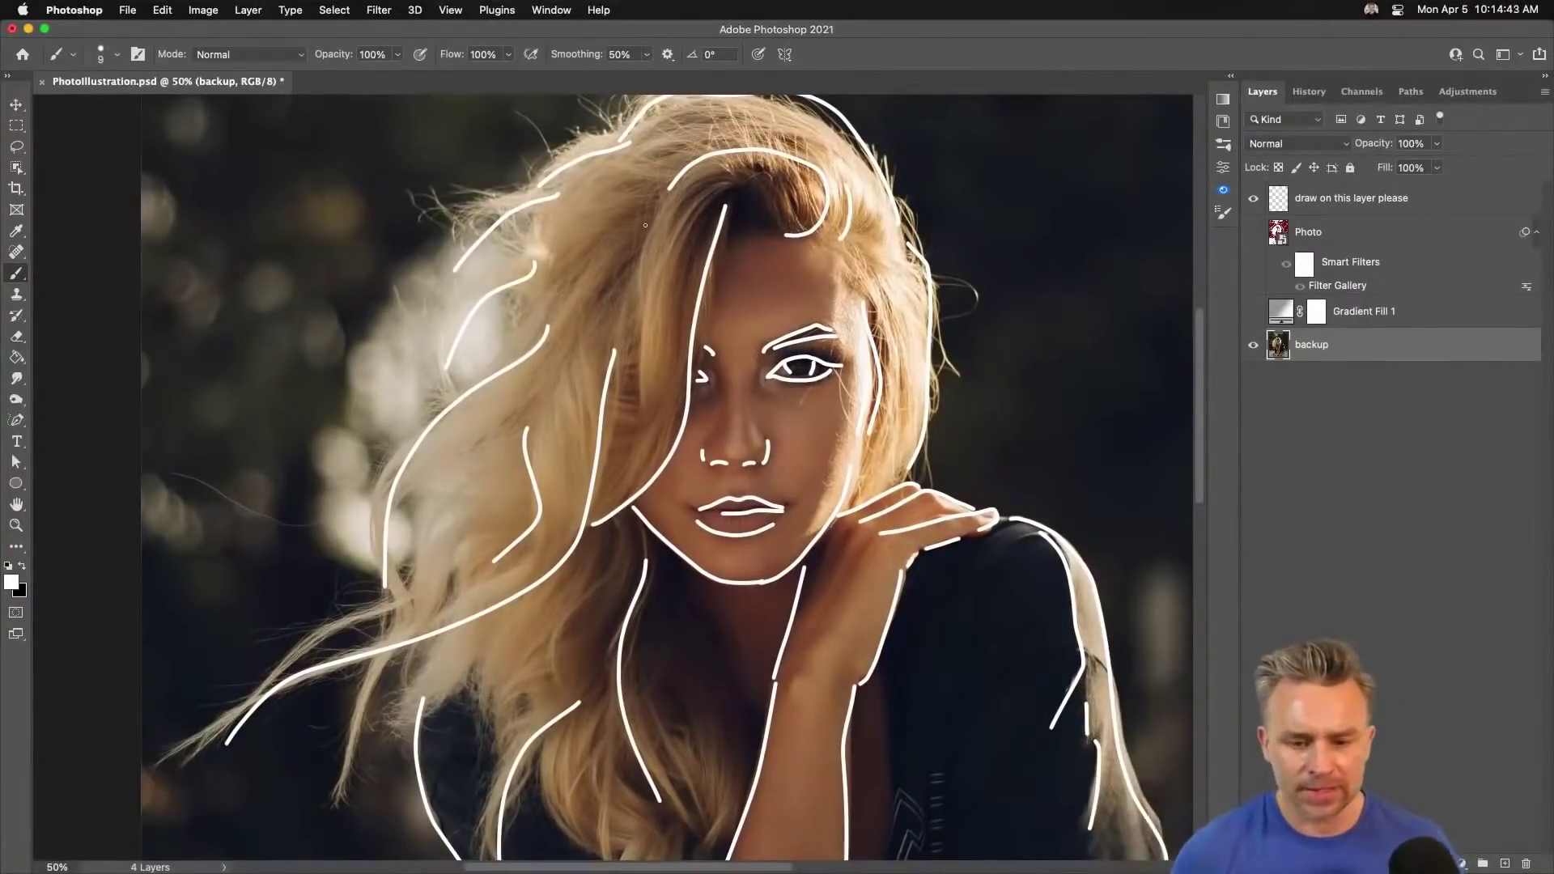
Try adding a hair stroke beside the face and deleting a piece of the outer hair line with the backup layer selected.
drag(666, 204, 650, 431)
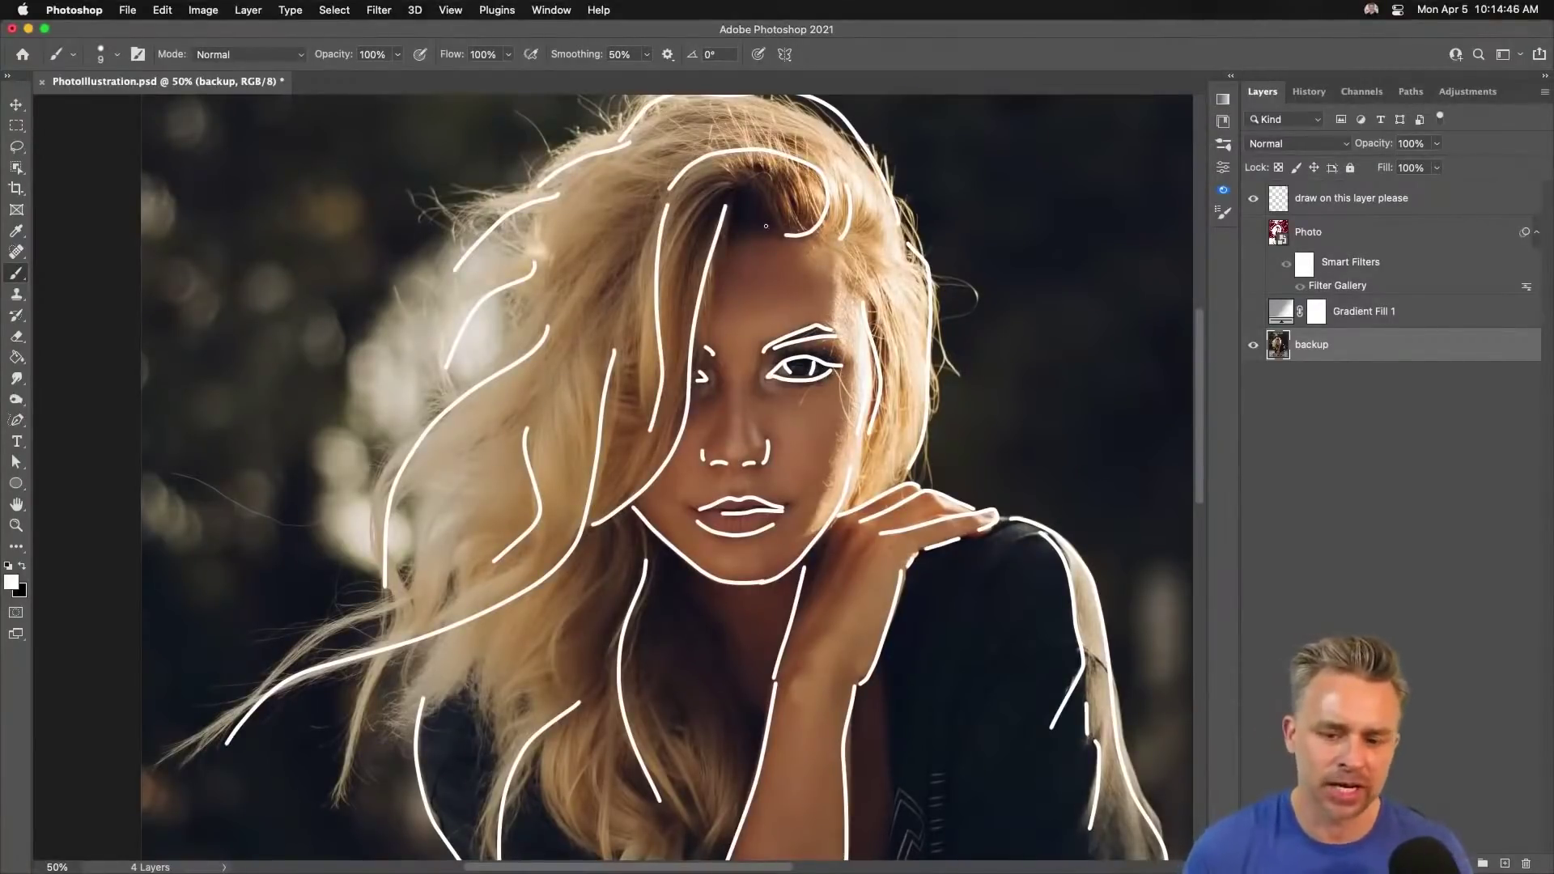
click(17, 125)
drag(411, 596, 362, 513)
key(BackSpace)
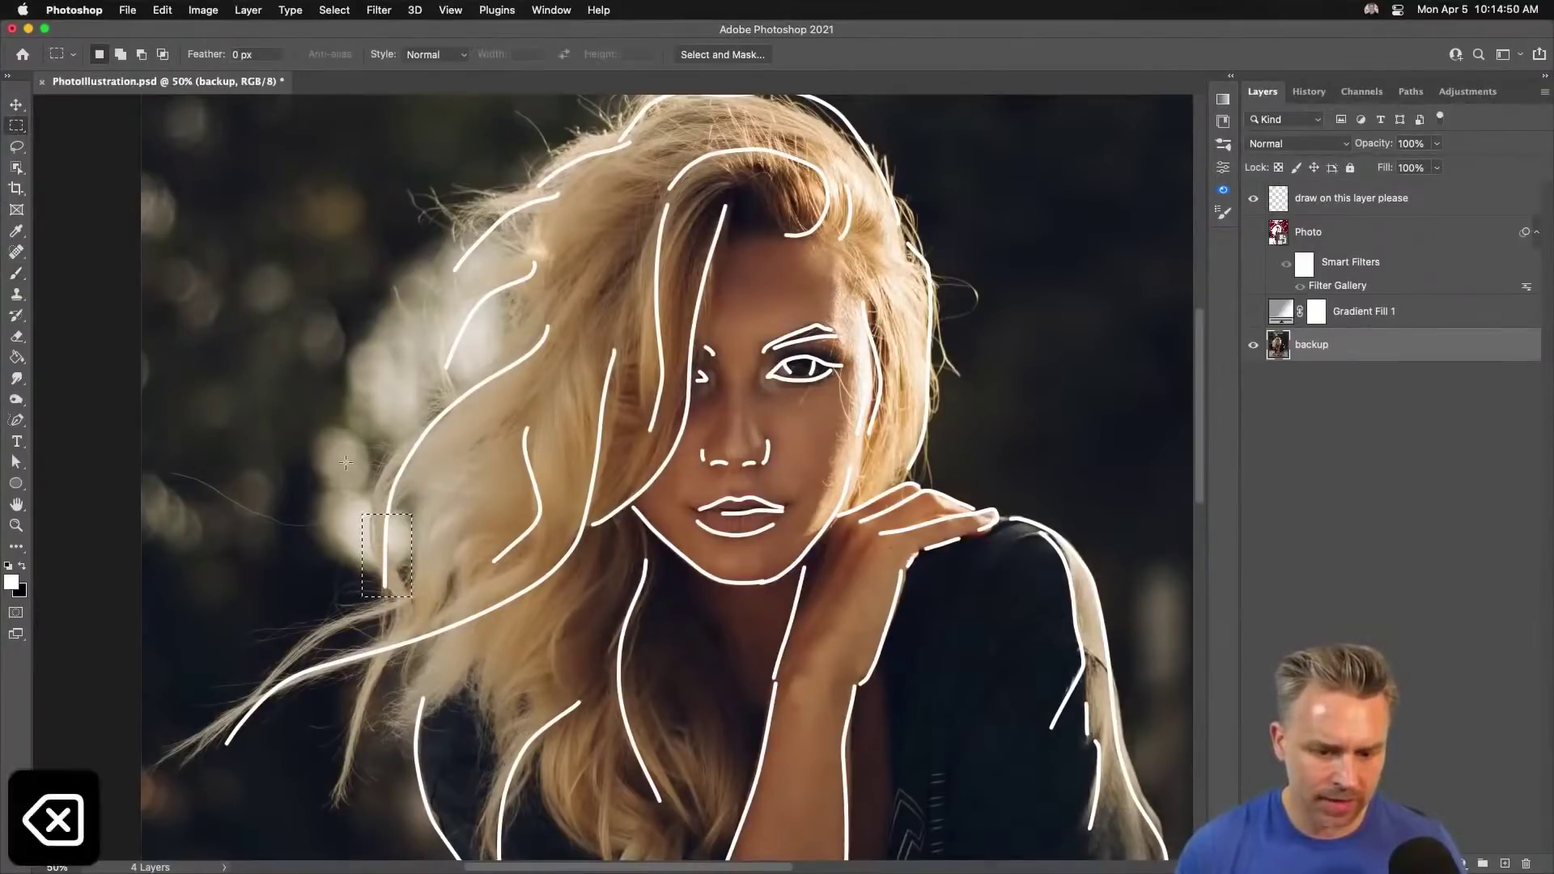
drag(357, 439, 470, 572)
Undo the strokes drawn on the backup layer and hide the photo to check the separate line drawing.
key(super+z)
key(super+z)
key(super+z)
key(super+z)
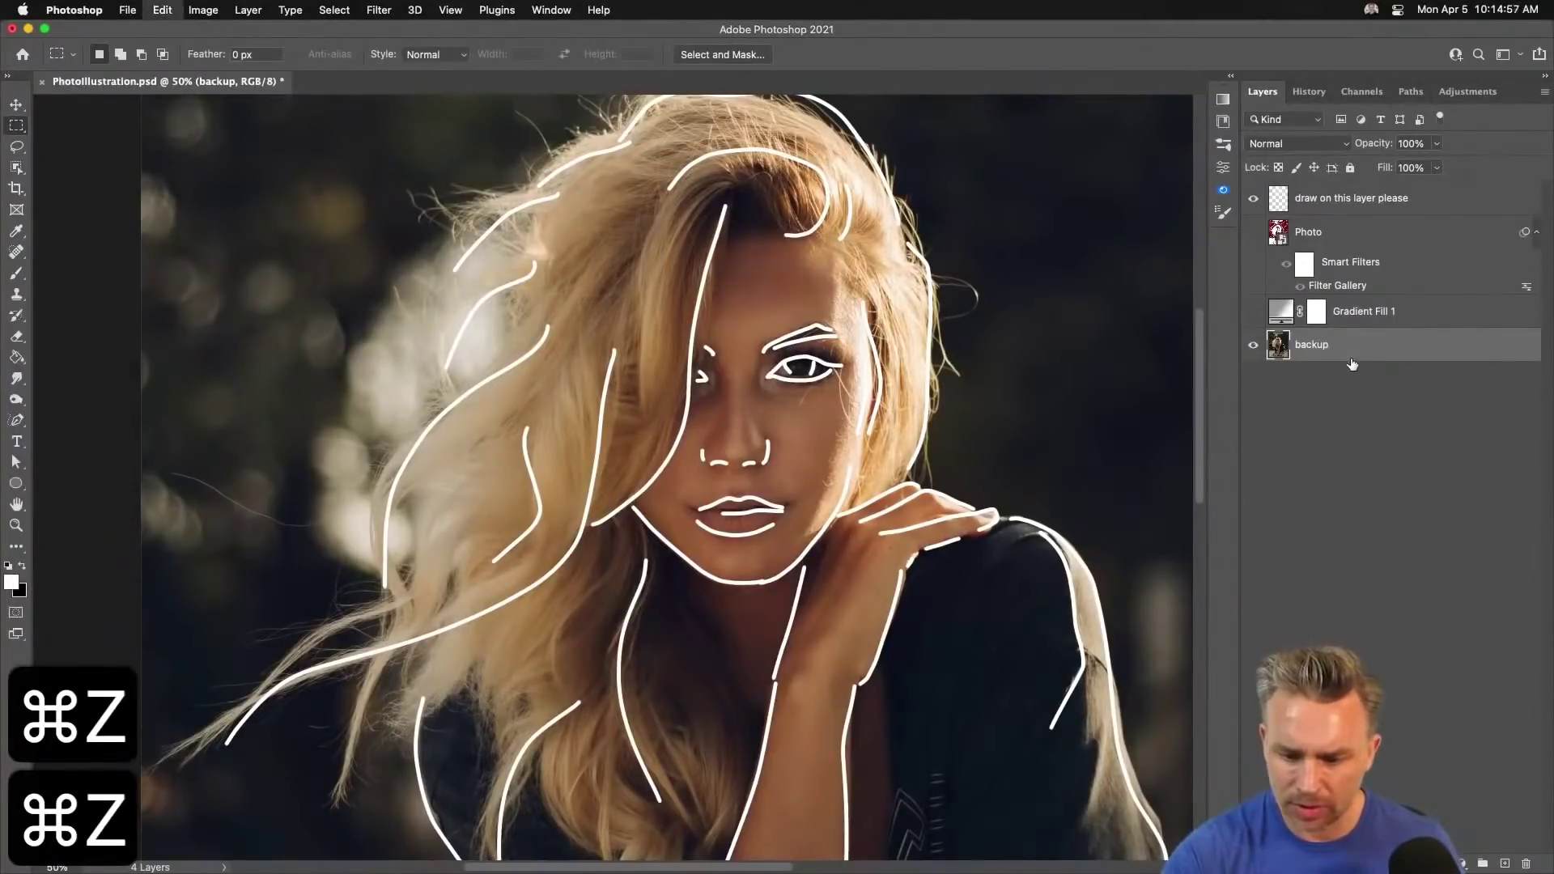
click(1251, 347)
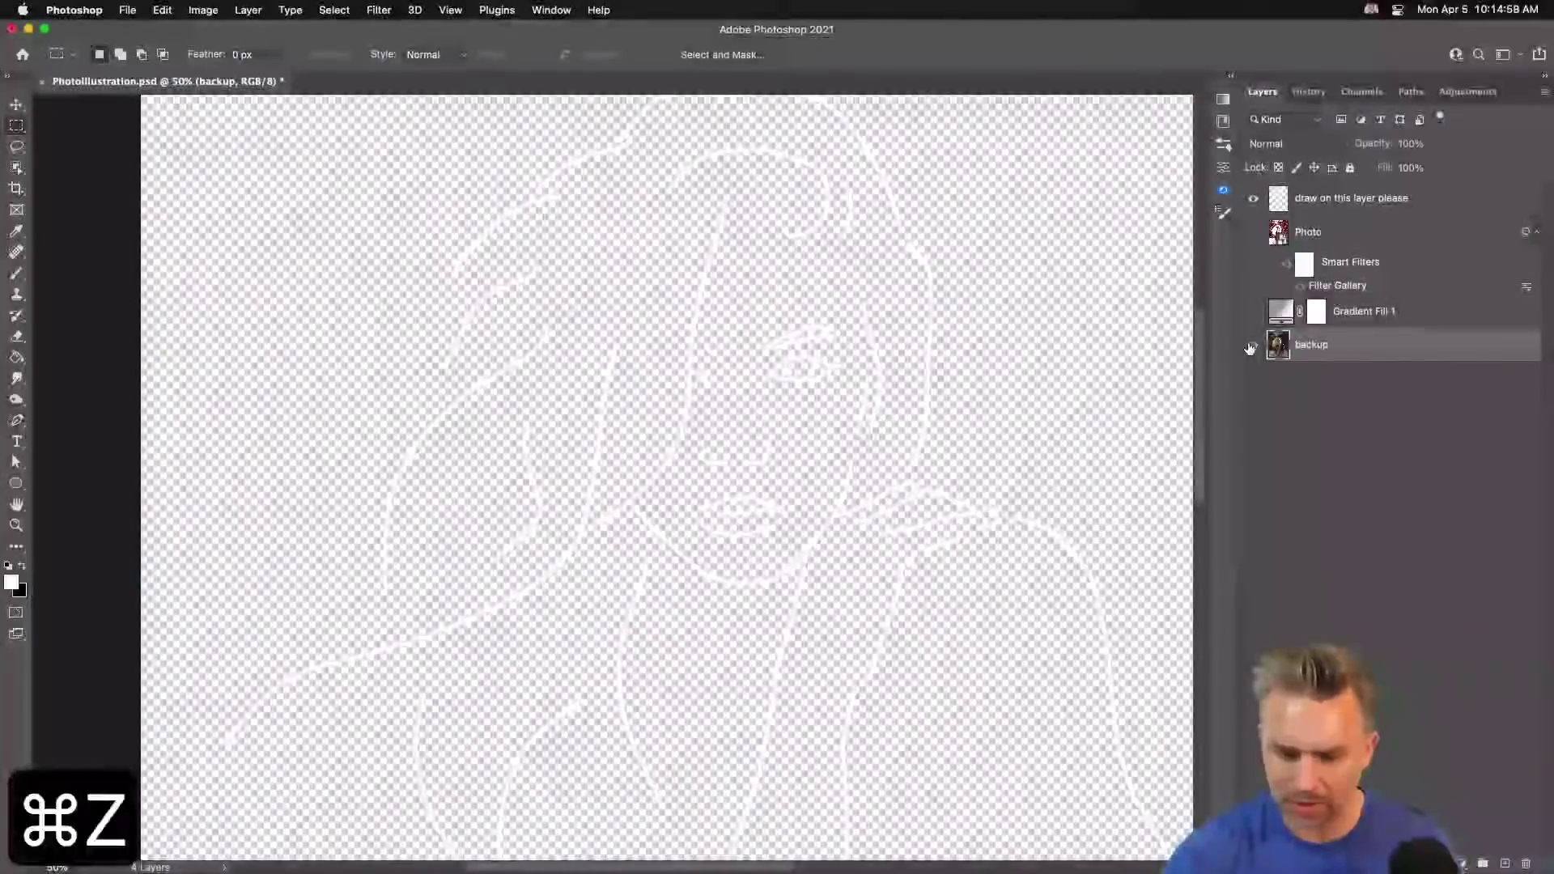
Lock the backup photo layer completely.
click(1346, 199)
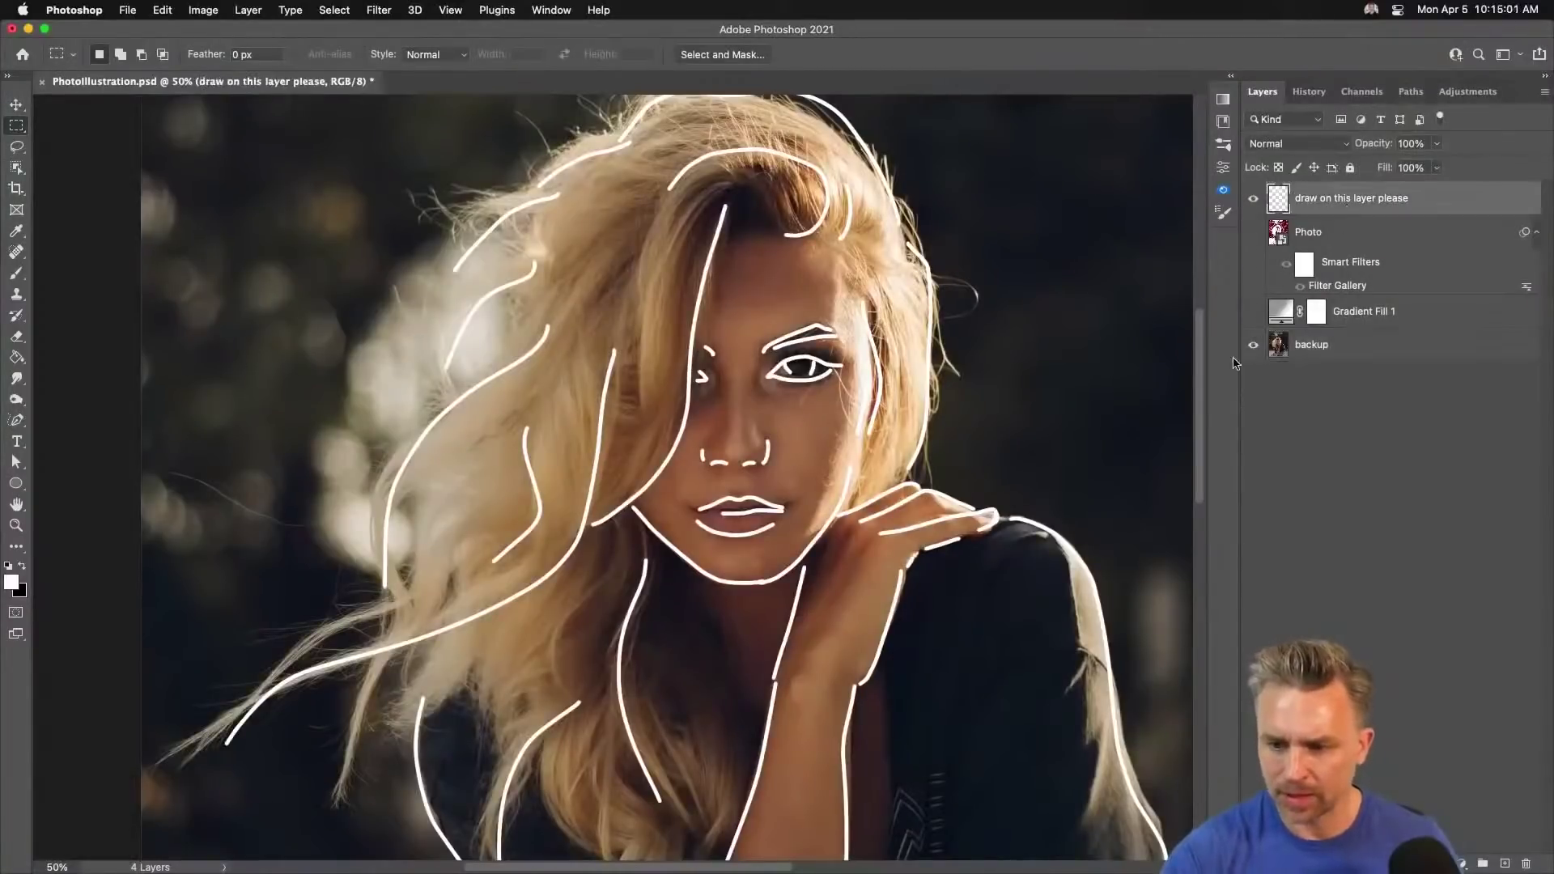
click(1348, 347)
click(1350, 168)
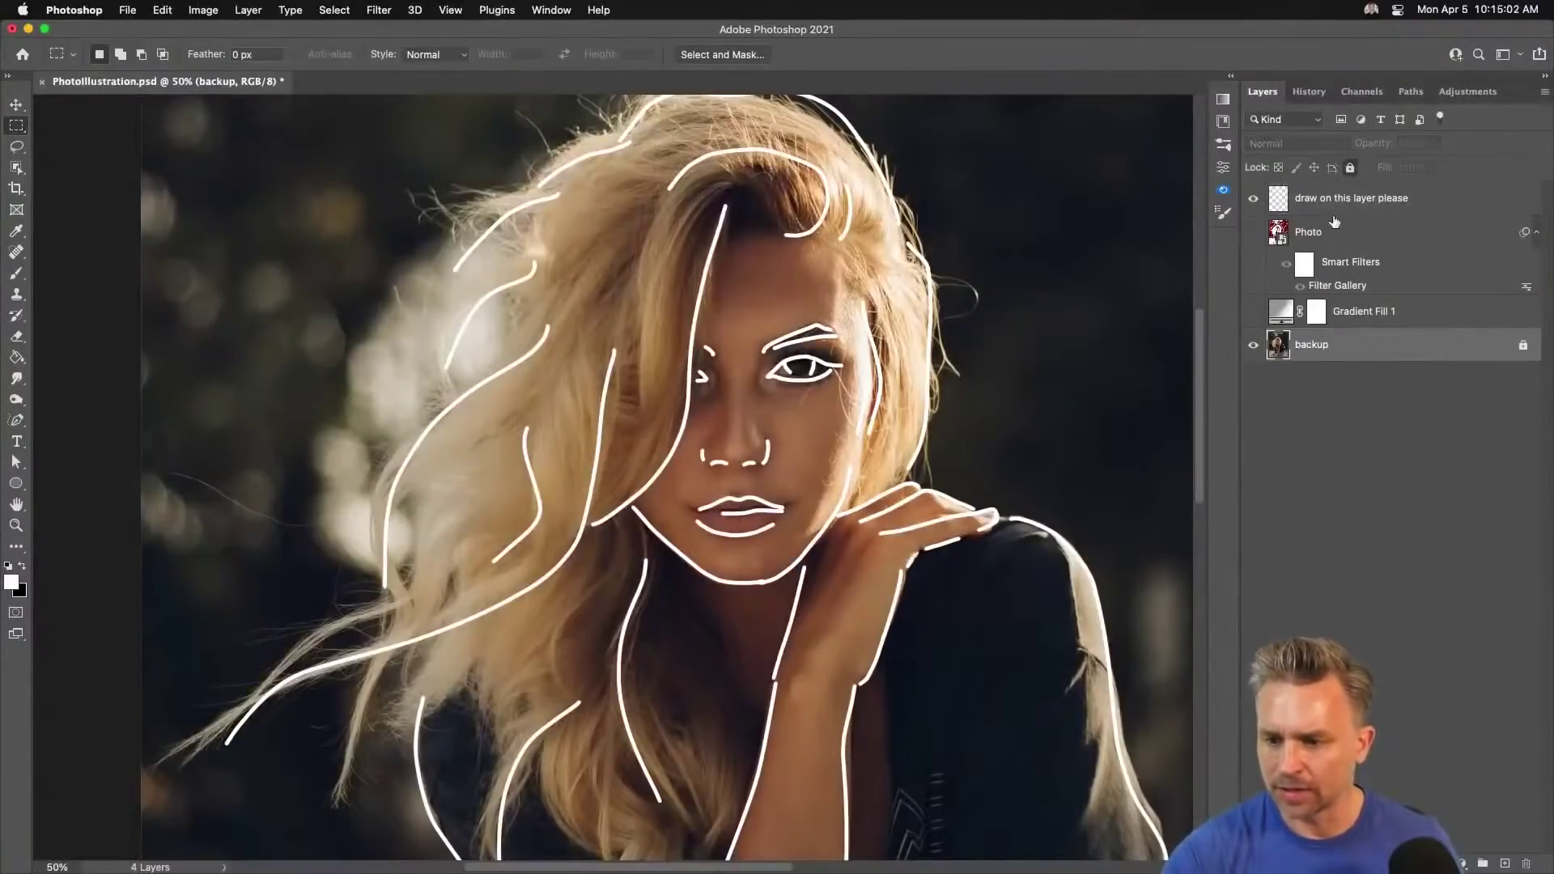
Brush the shirt's shoulder line and sleeve folds in white on the "draw on this layer please" layer.
click(1342, 197)
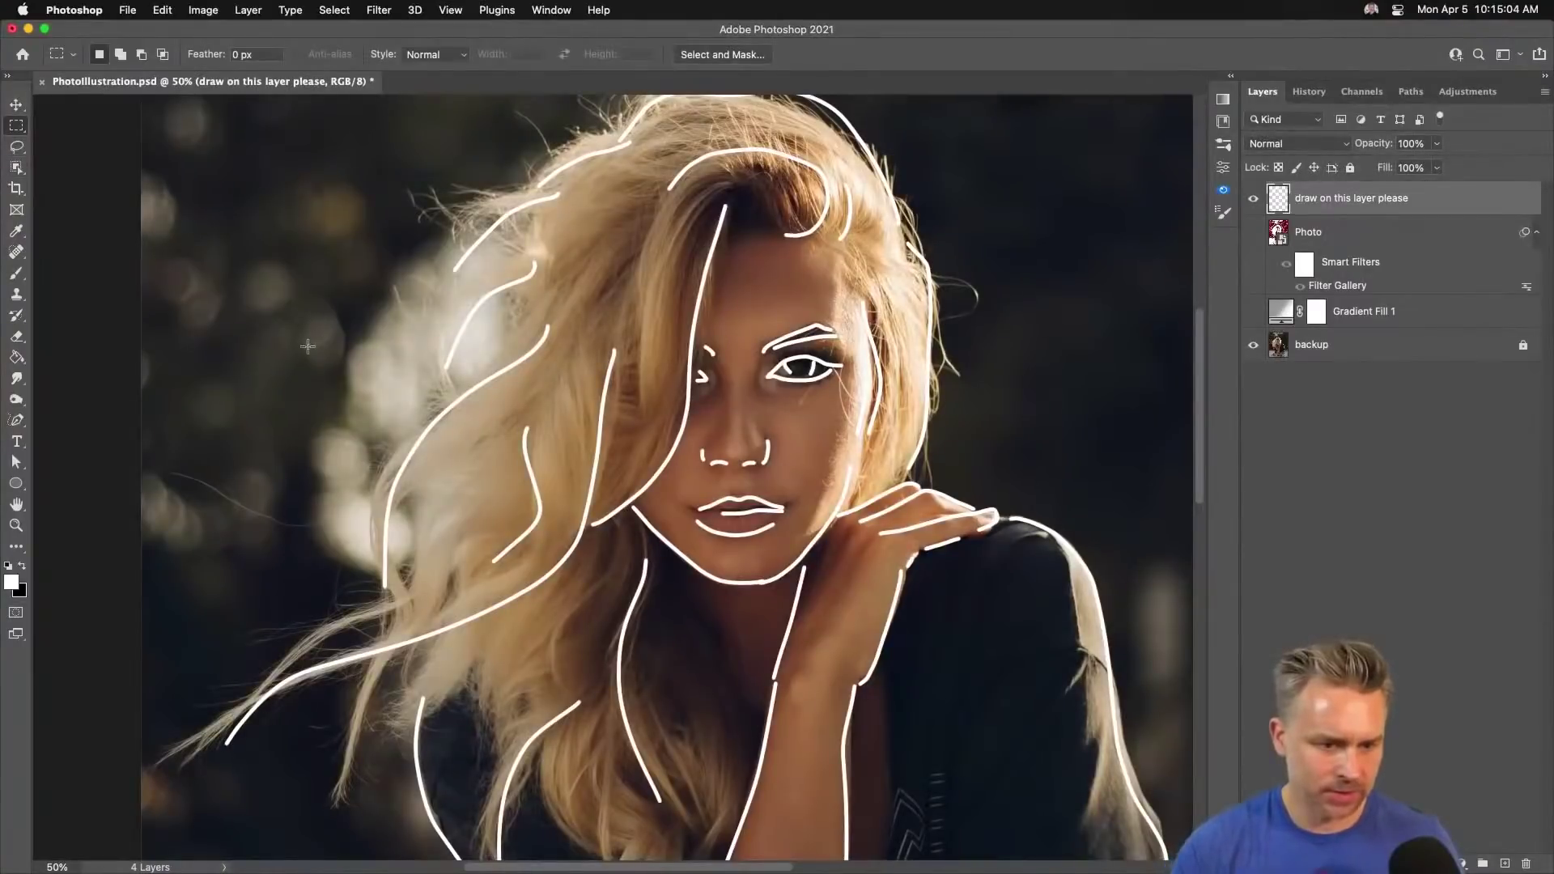
key(b)
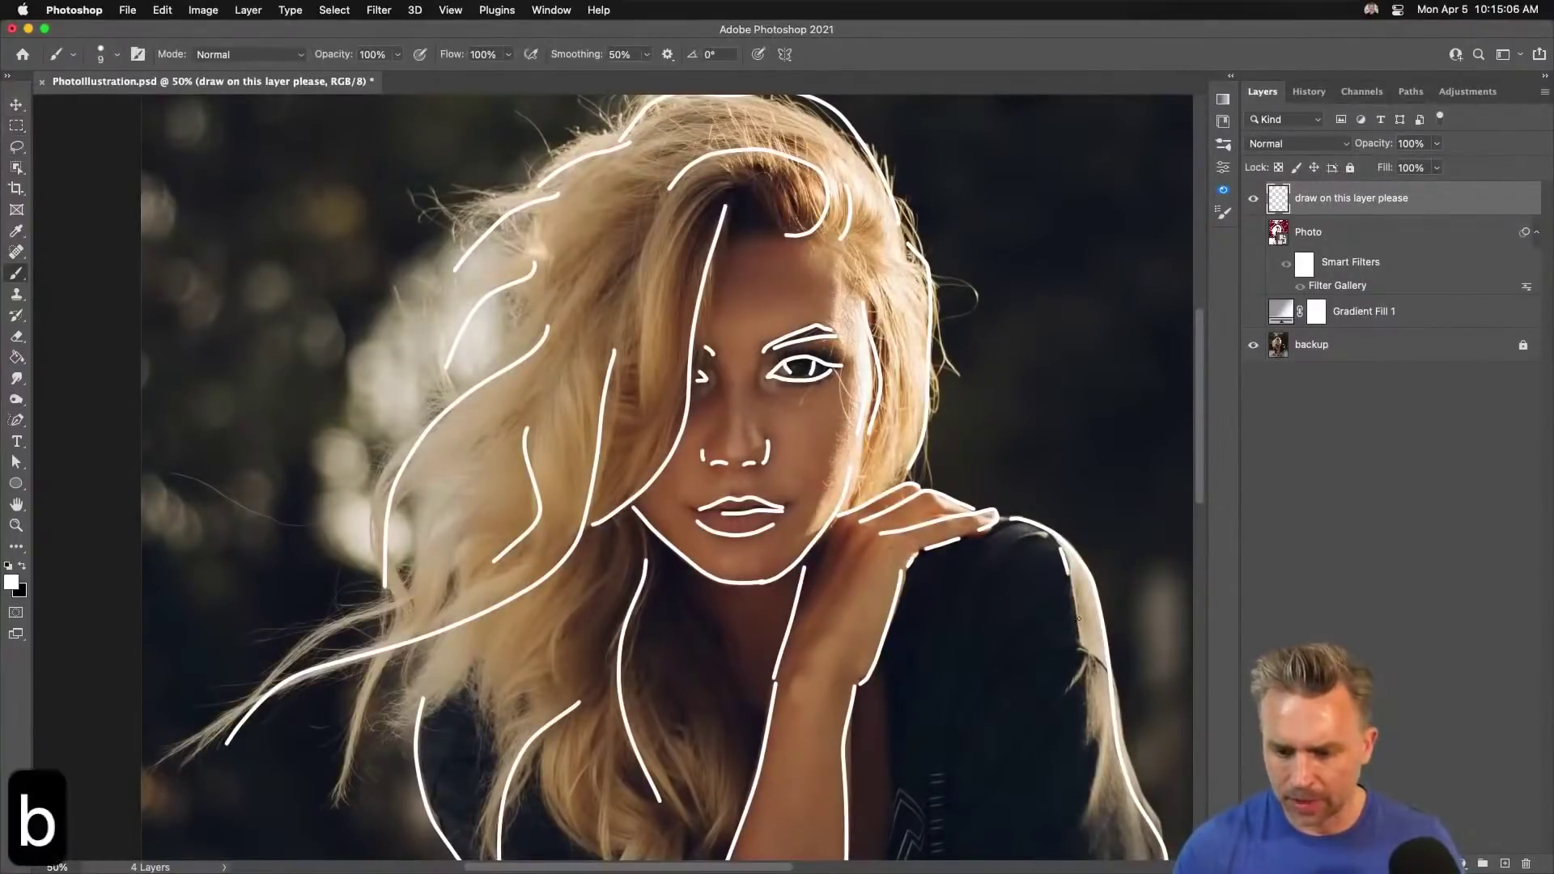
mouse_move(1078, 619)
mouse_down()
mouse_move(1068, 659)
mouse_move(973, 710)
mouse_up()
drag(1101, 672, 1045, 734)
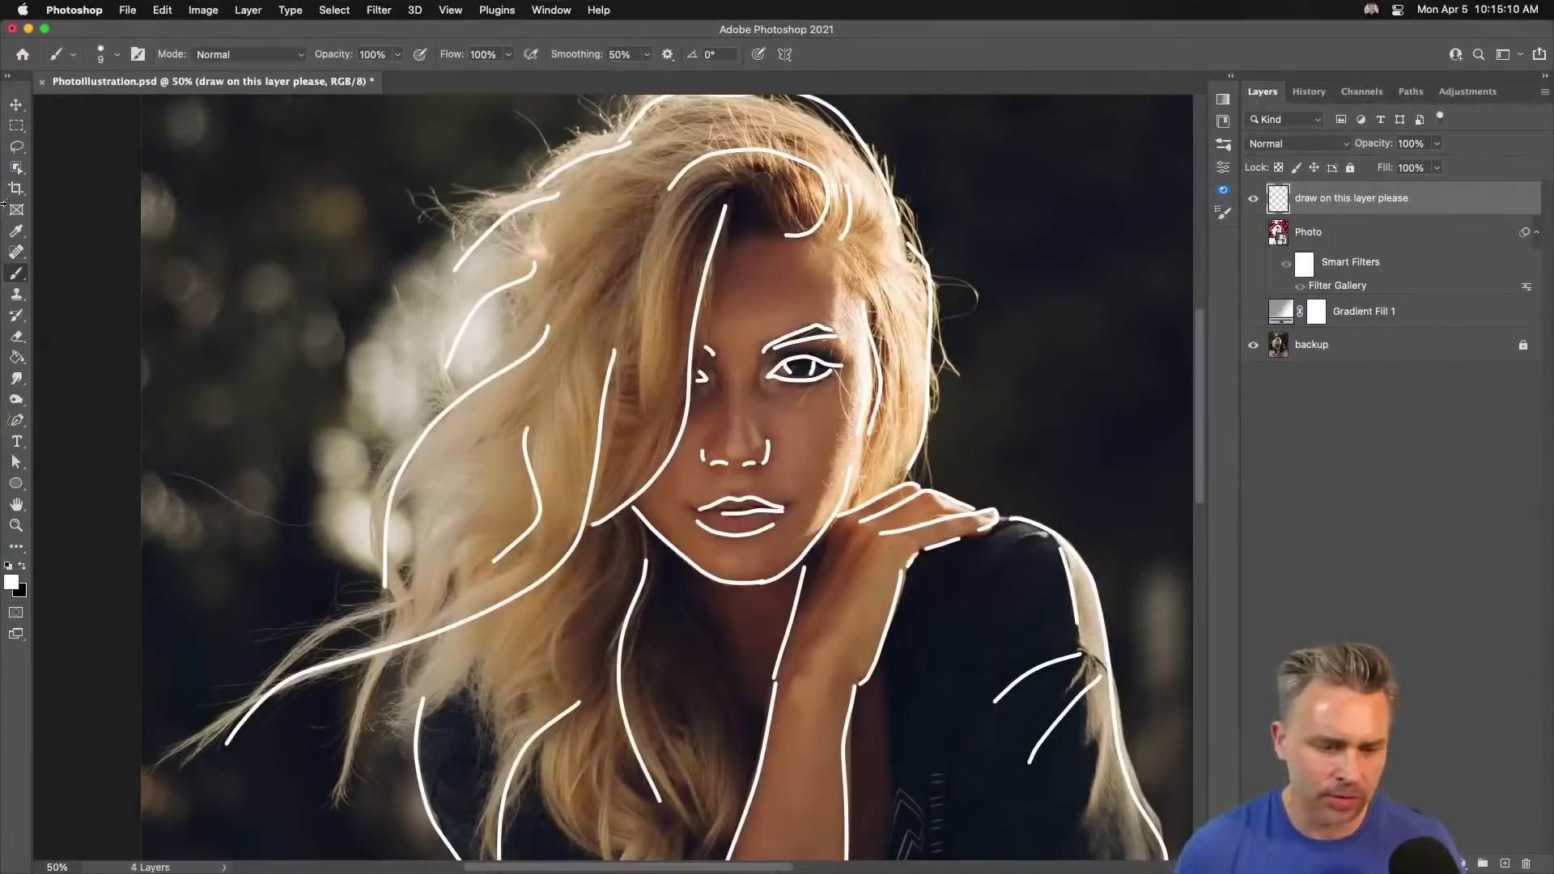
Lasso the long outer hair line on the side away from the face and delete it.
click(16, 147)
mouse_move(287, 462)
mouse_down()
mouse_move(344, 596)
mouse_move(376, 611)
mouse_move(501, 399)
mouse_move(538, 384)
mouse_move(568, 330)
mouse_up()
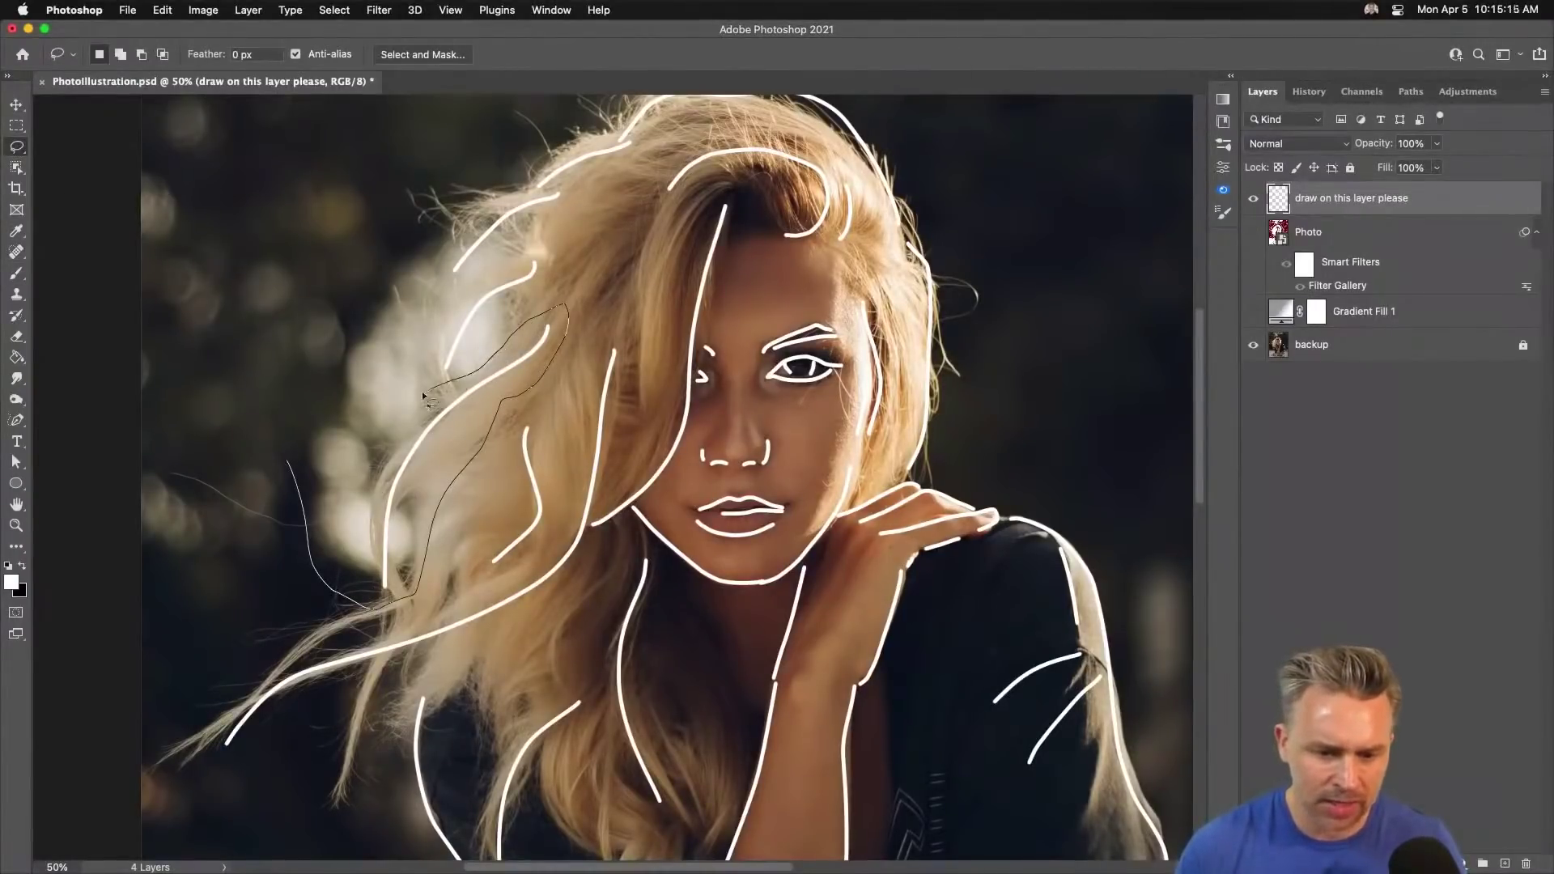
drag(423, 395, 283, 463)
key(BackSpace)
Trace the outer hair edge as a curved, unfilled shape path with the Pen tool, ending near the flyaway strands.
key(super+equal)
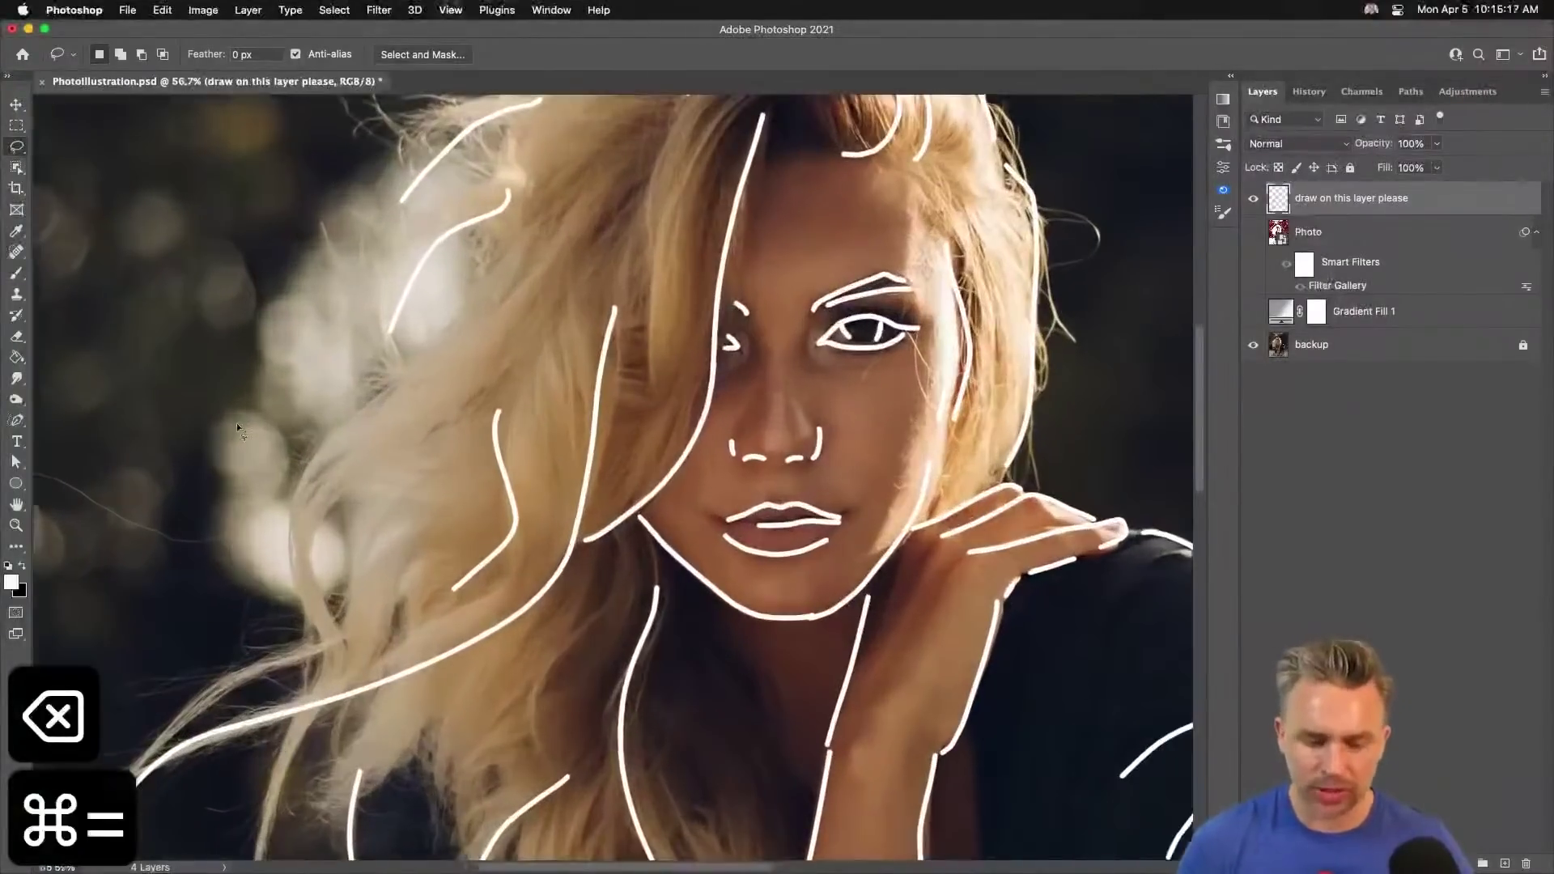
key(super+equal)
key(space)
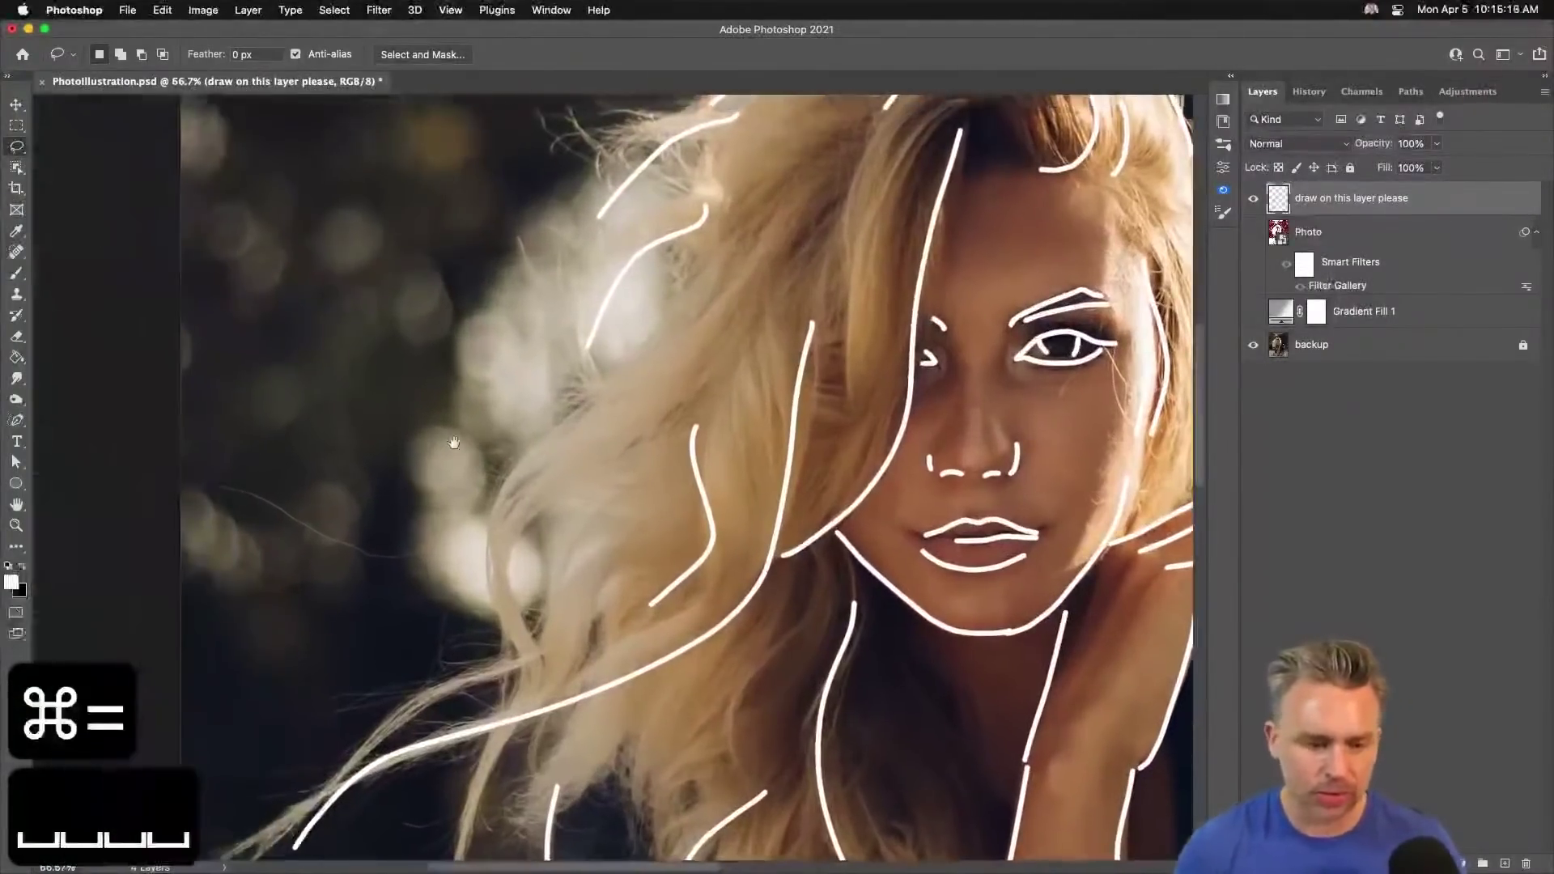
click(16, 421)
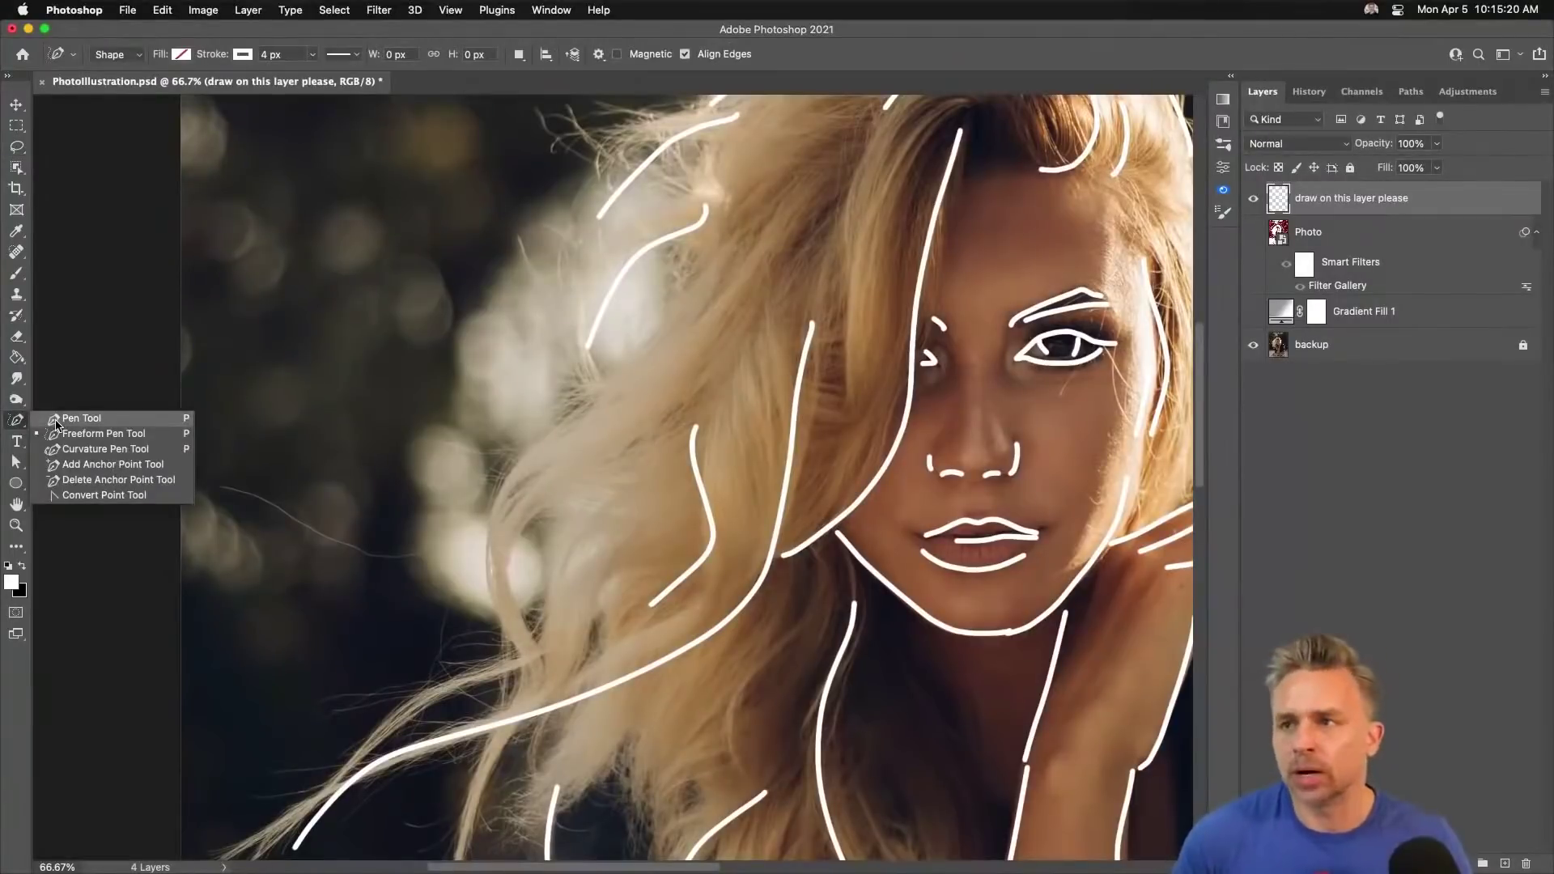
click(80, 418)
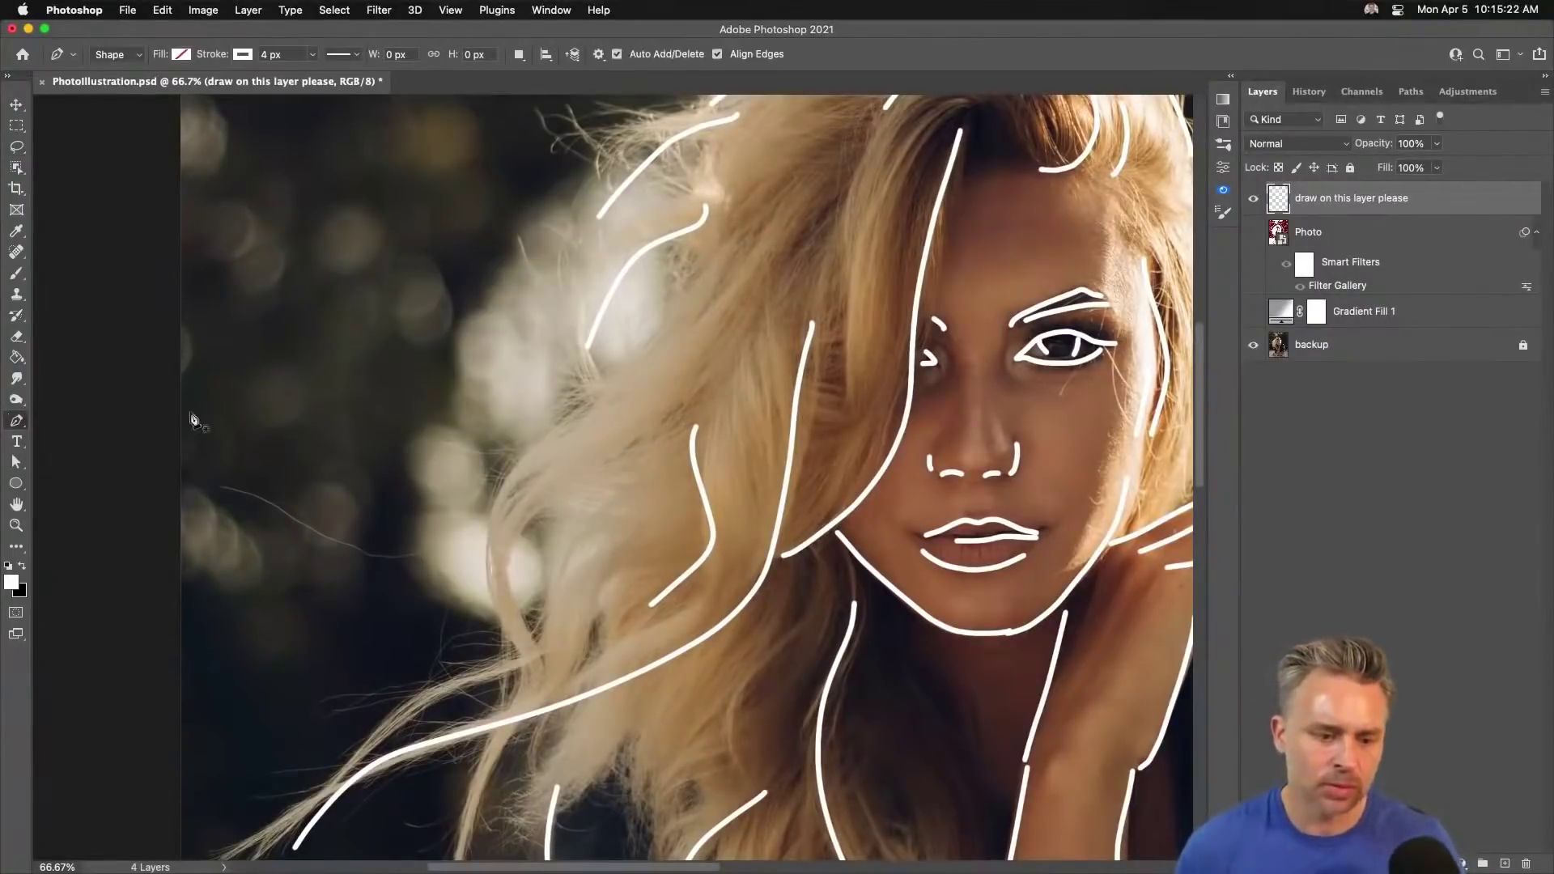
click(818, 173)
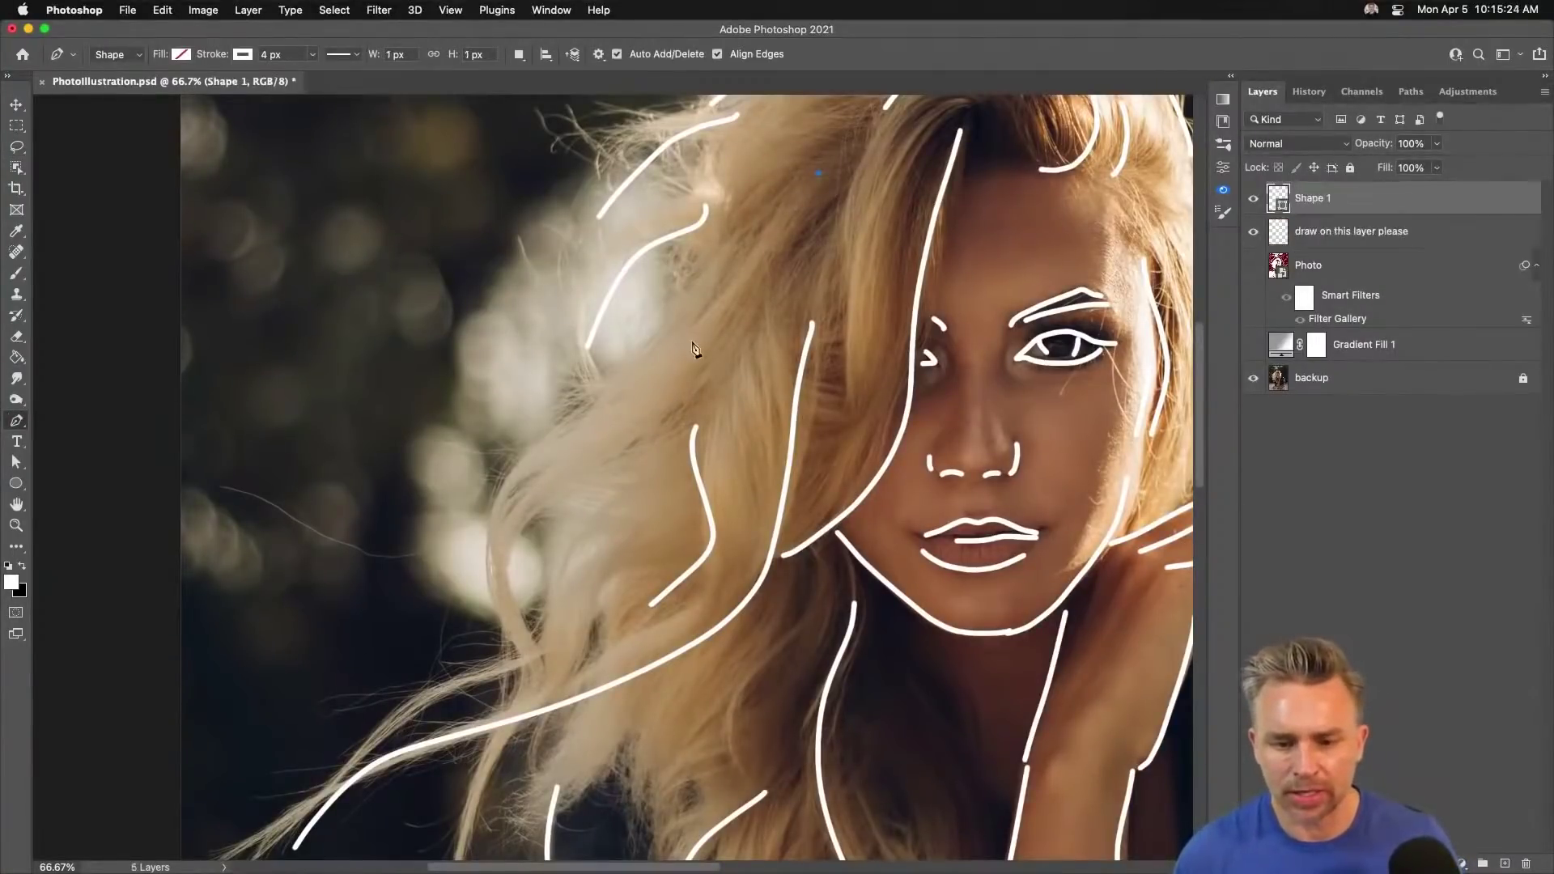
drag(691, 340, 604, 381)
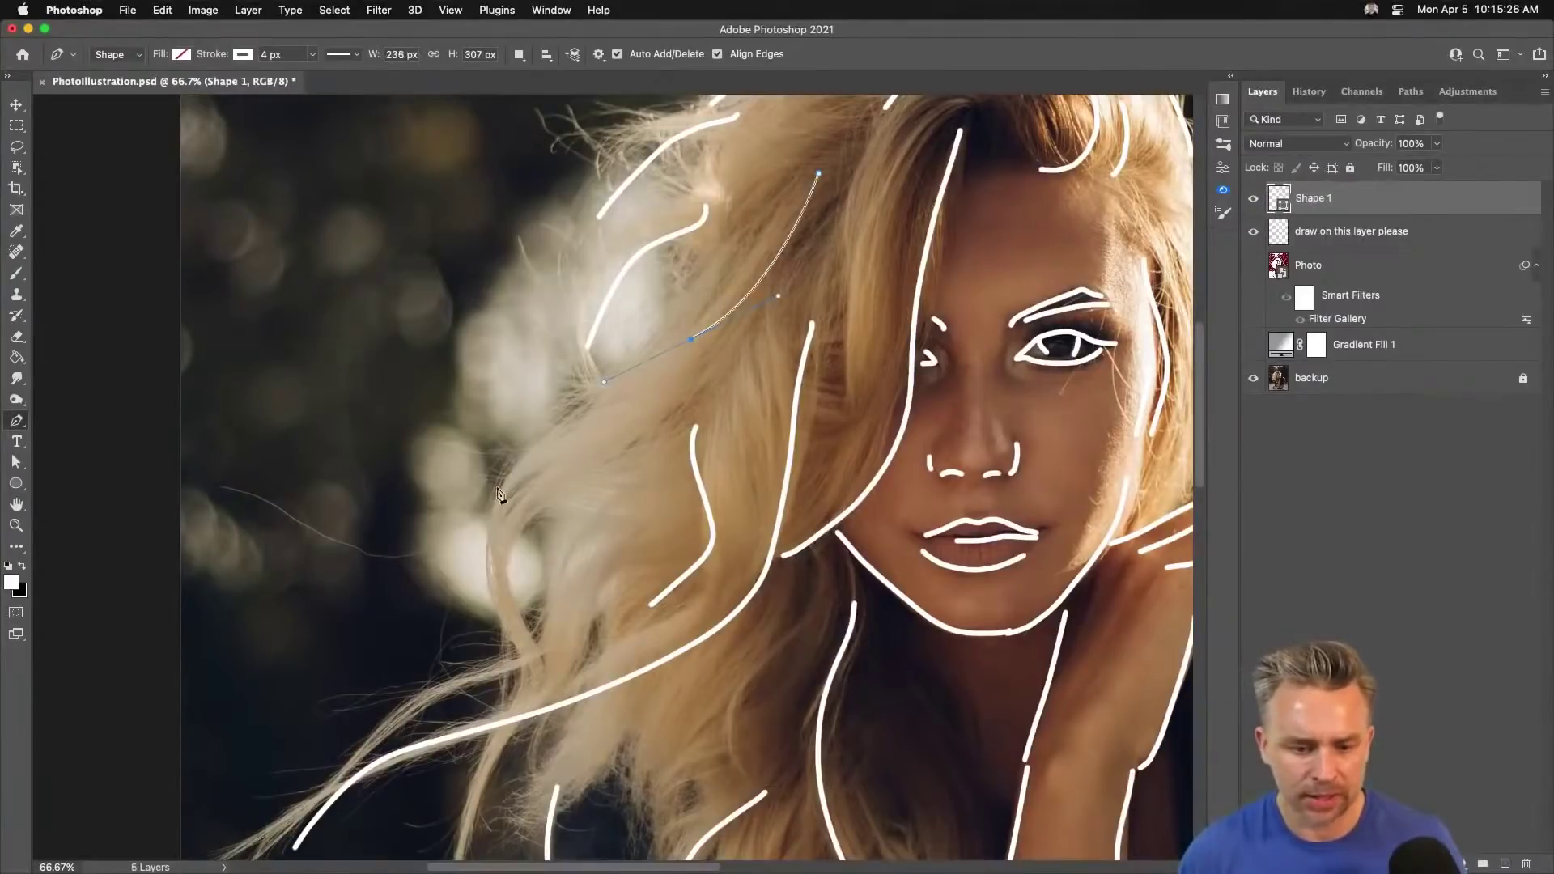
drag(496, 489, 473, 577)
drag(508, 643, 503, 690)
click(15, 106)
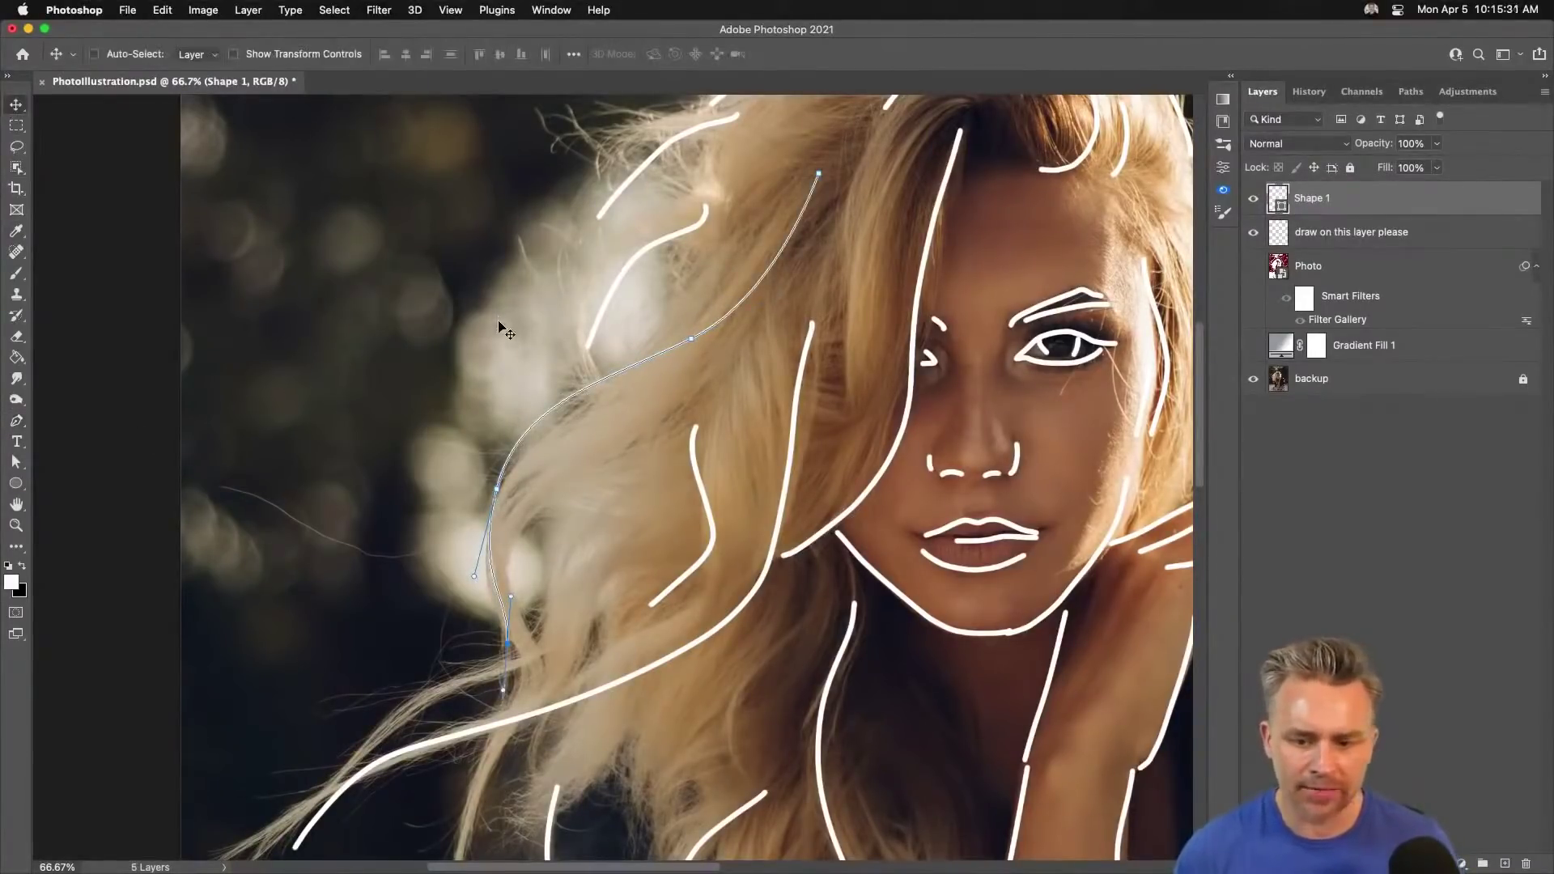
Compare the curve's shape layer with the drawing layer and check the shape's properties for stroke settings.
click(1379, 242)
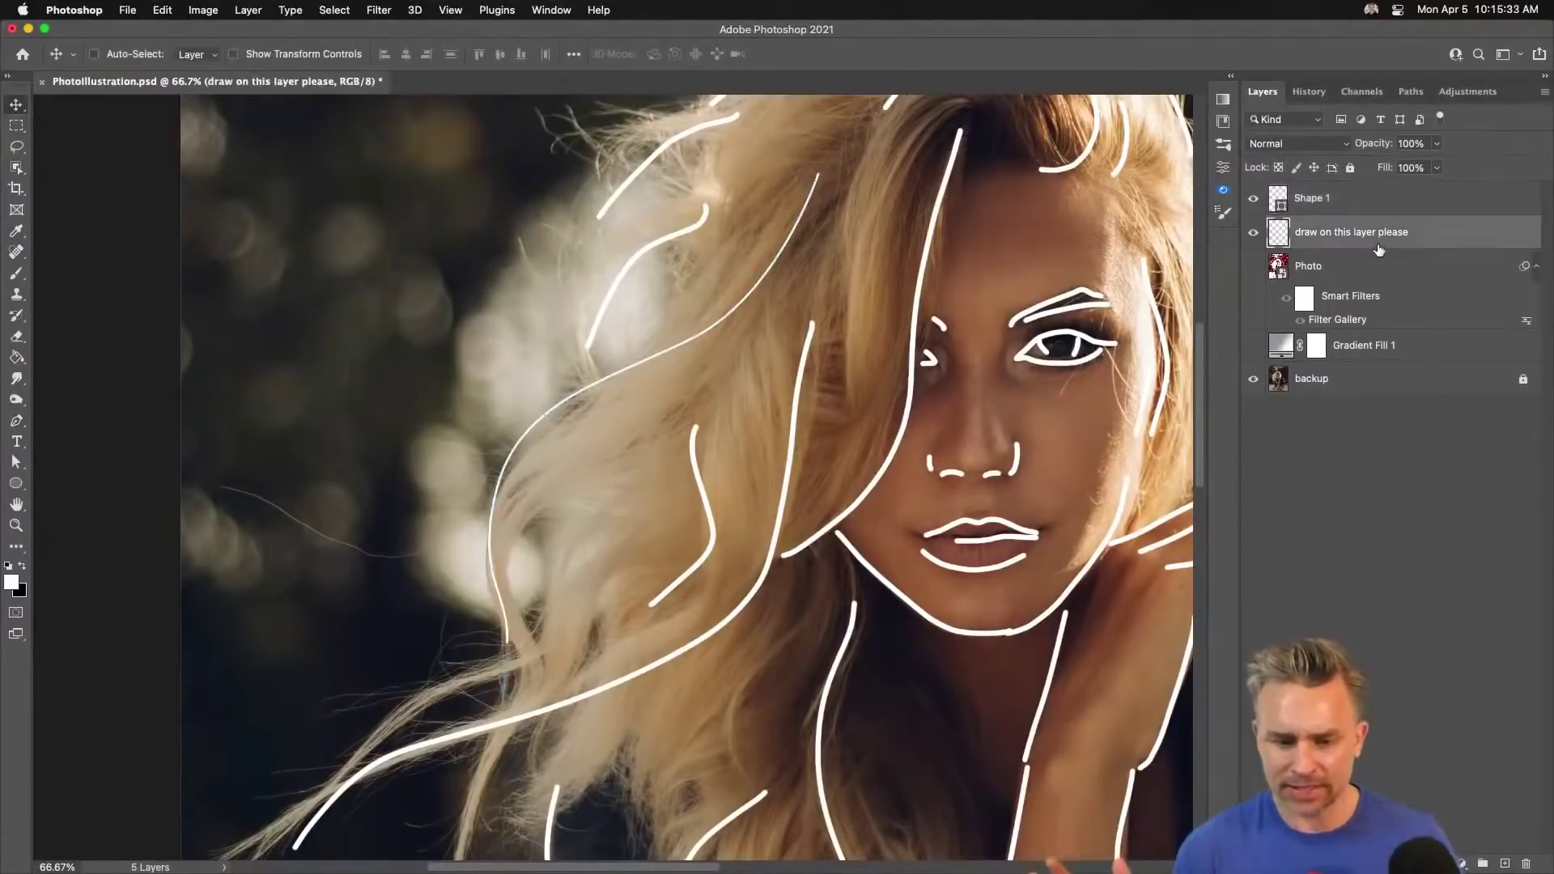
click(1384, 203)
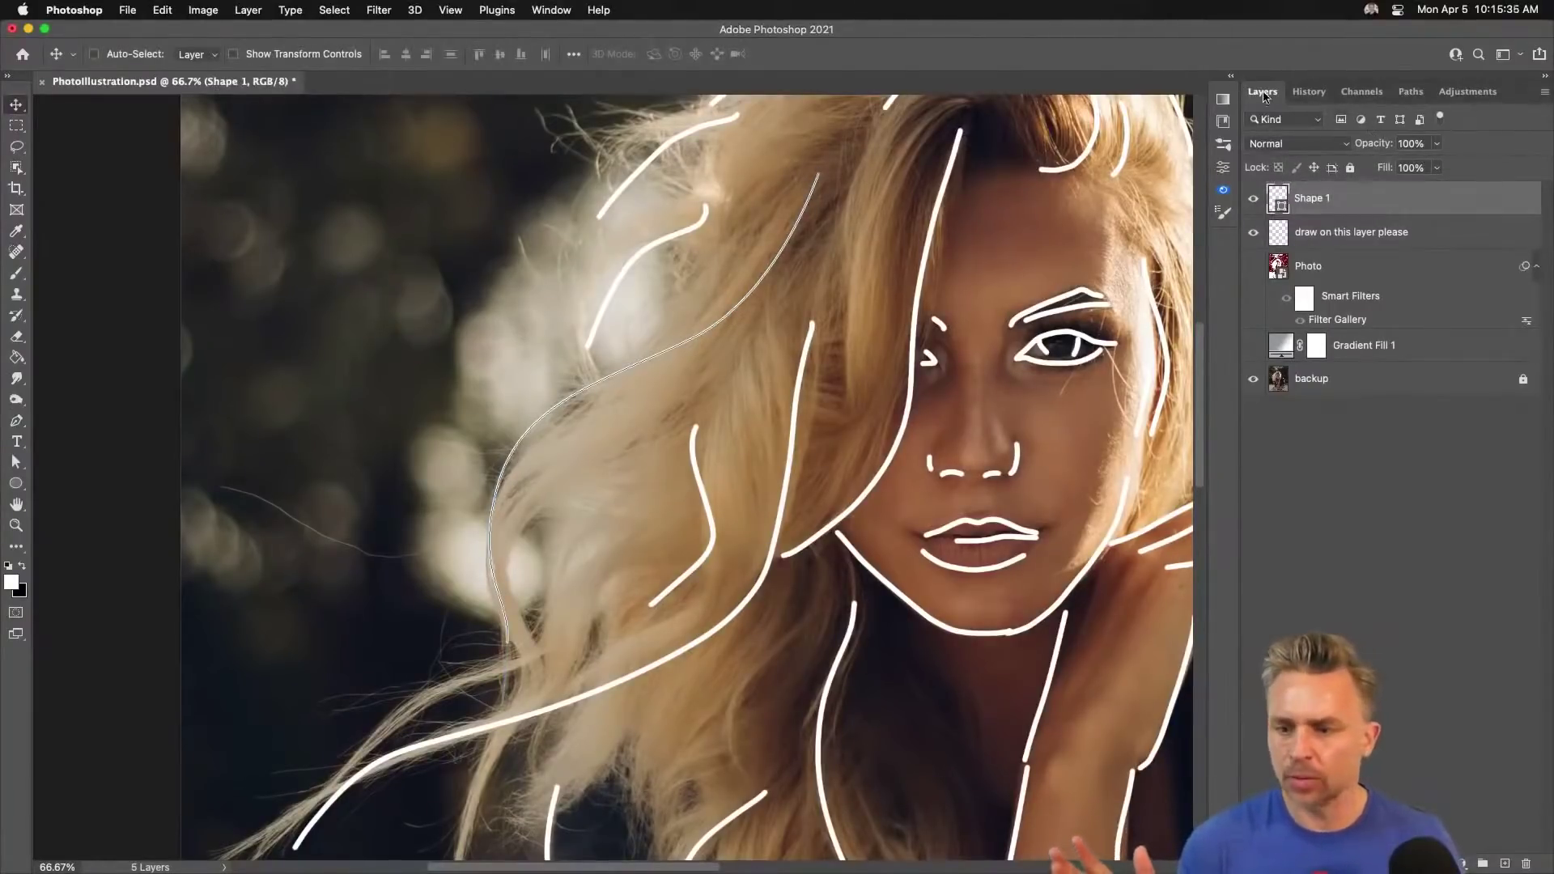
click(1233, 77)
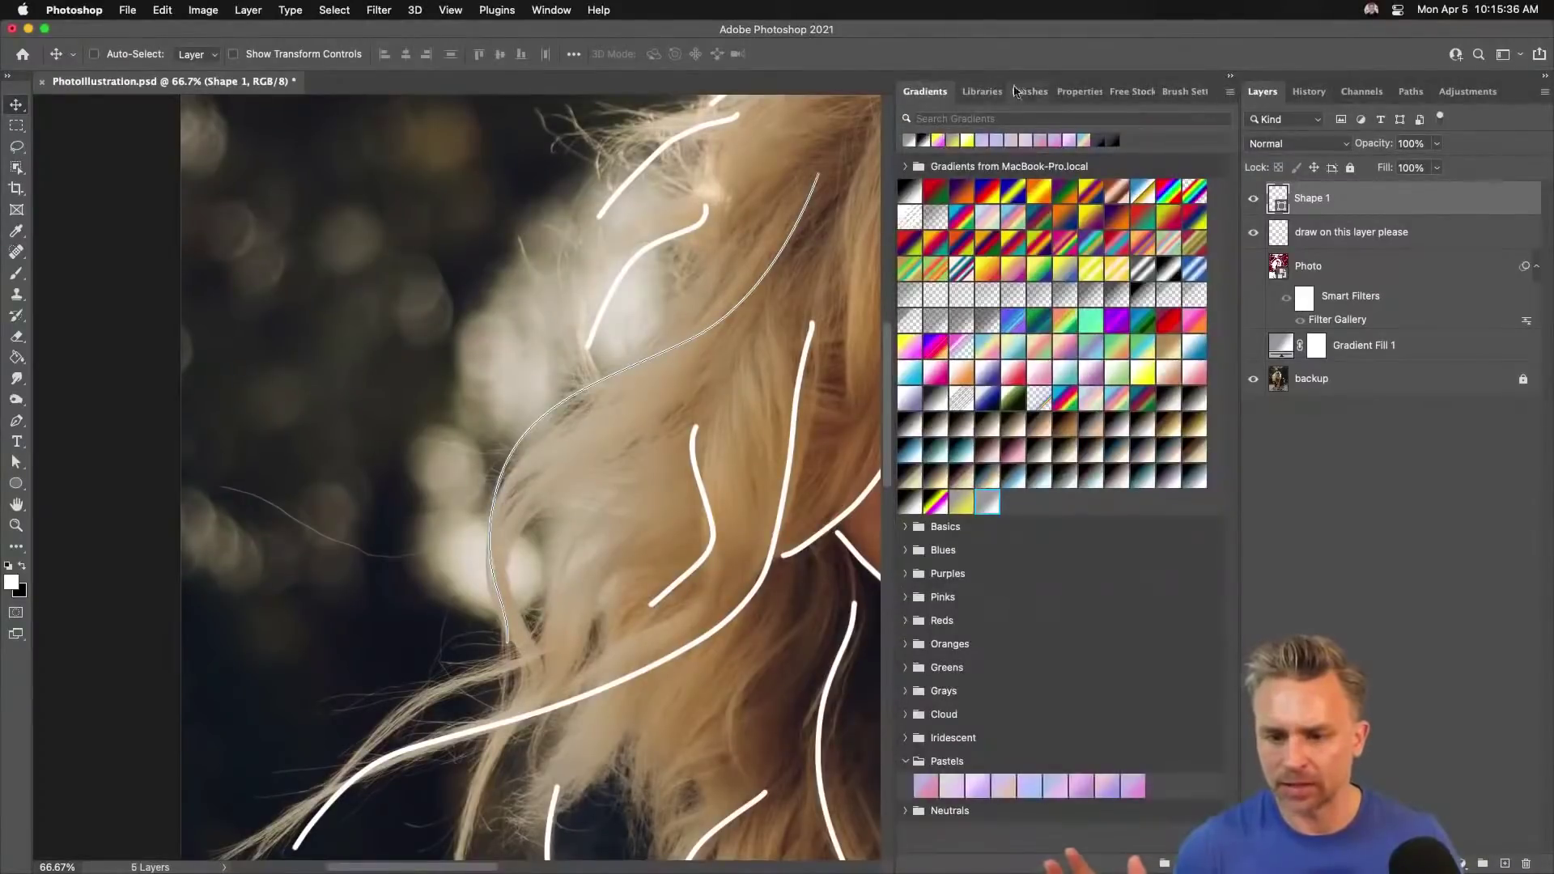
click(1056, 93)
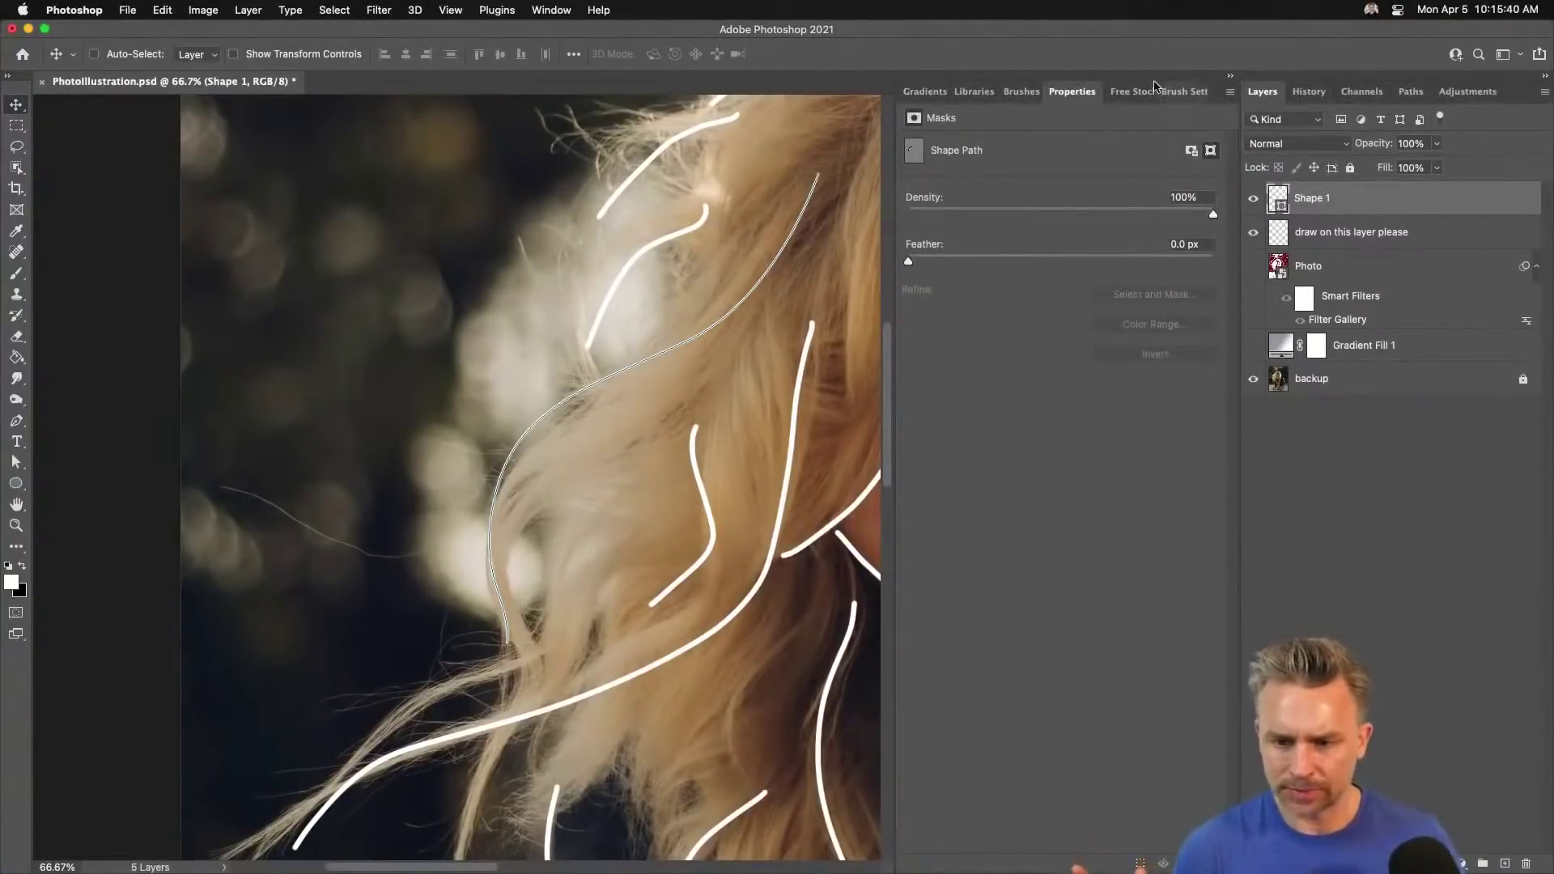
click(1230, 79)
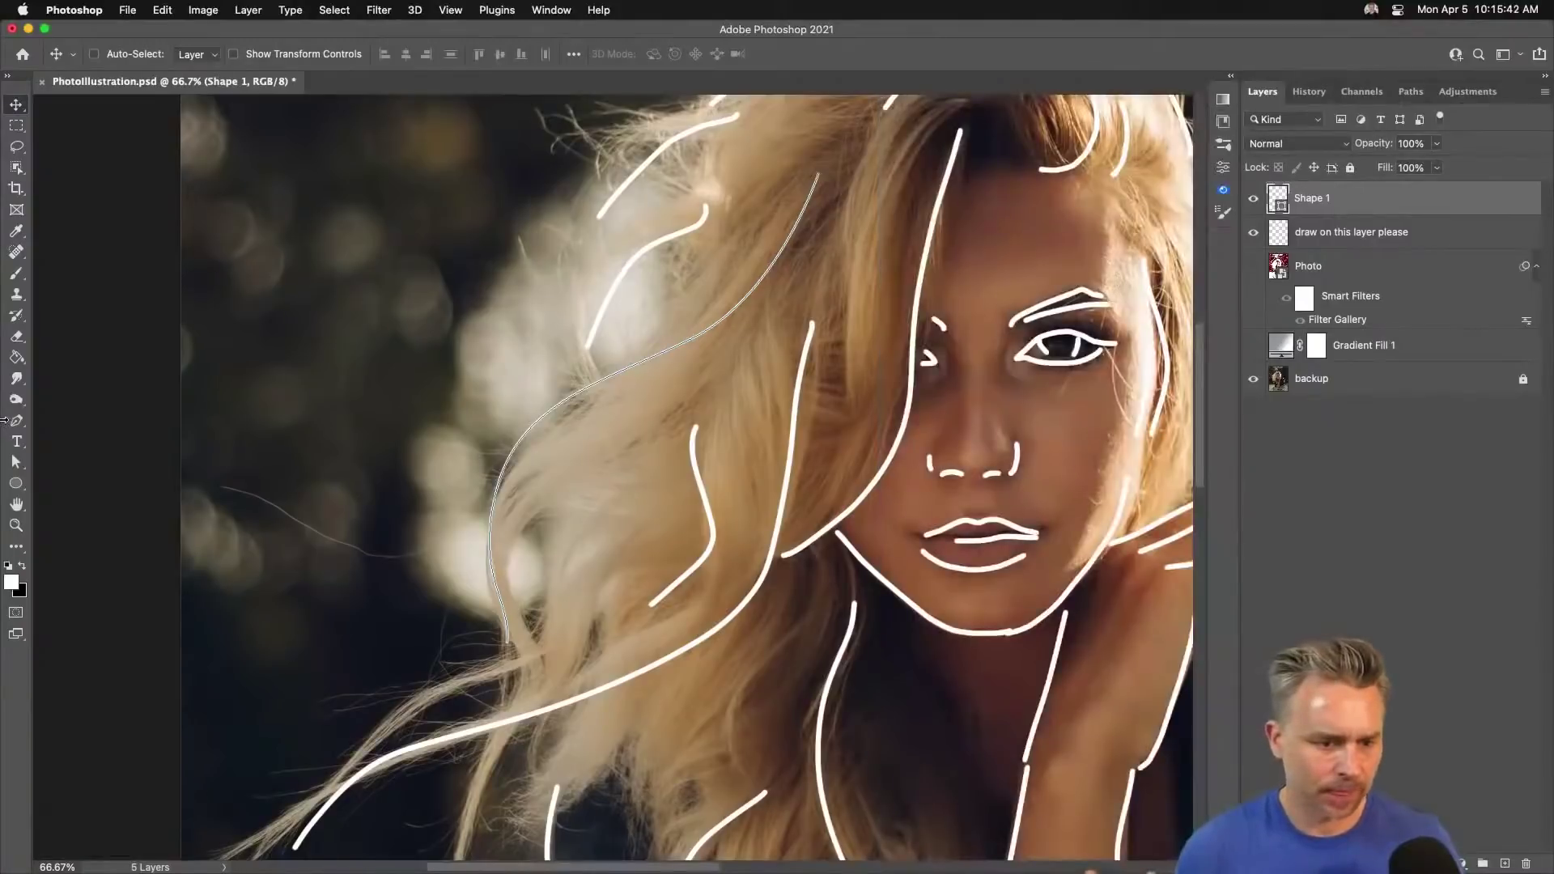
Select the entire path of the new hair curve for editing.
click(17, 463)
click(1229, 79)
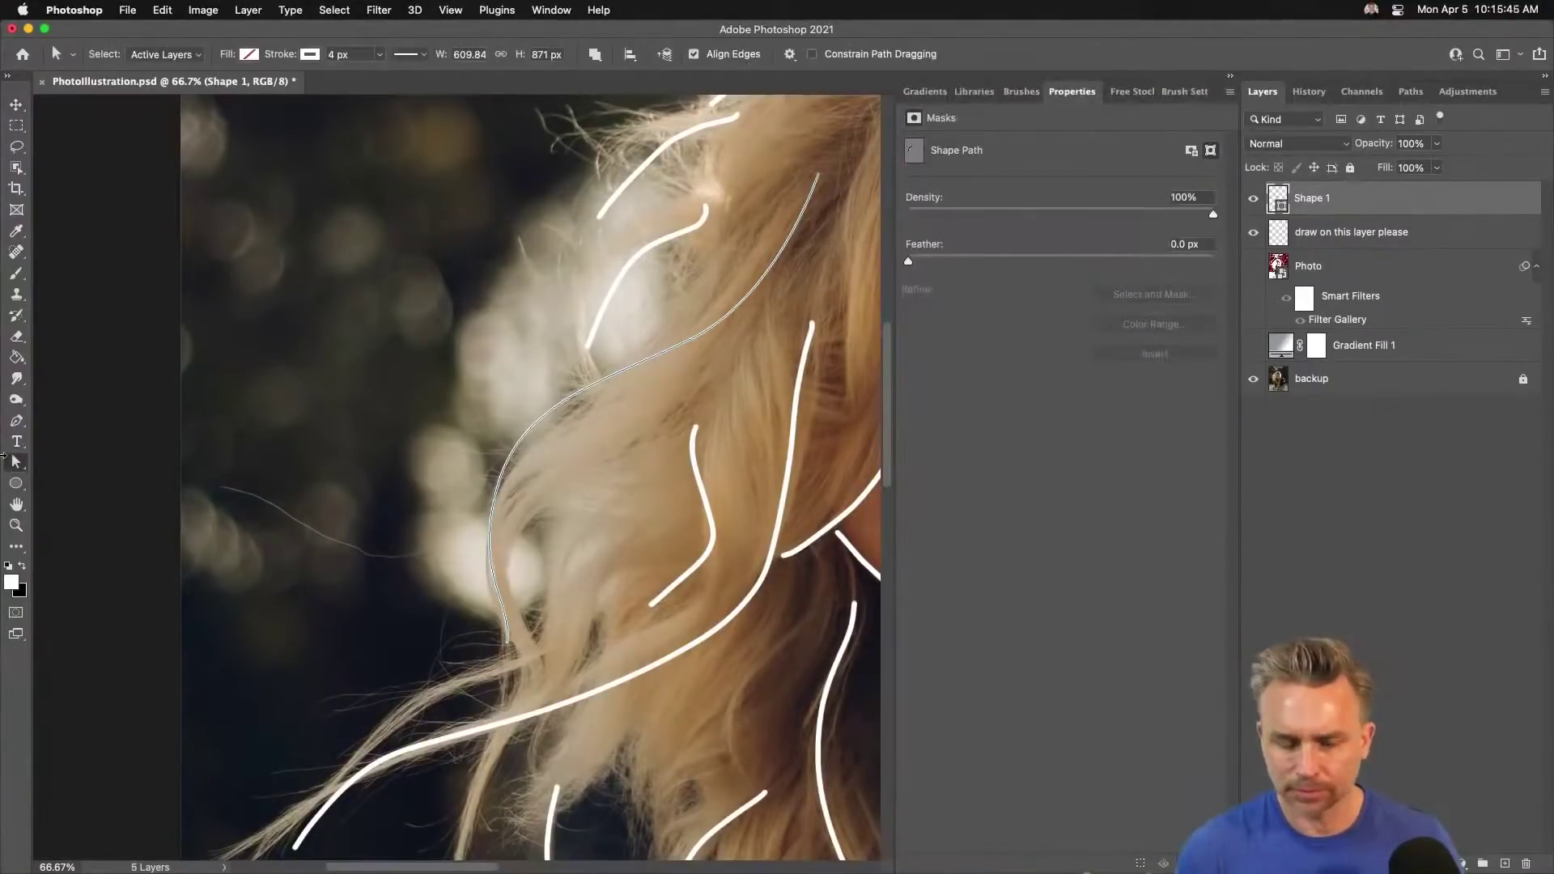
click(17, 422)
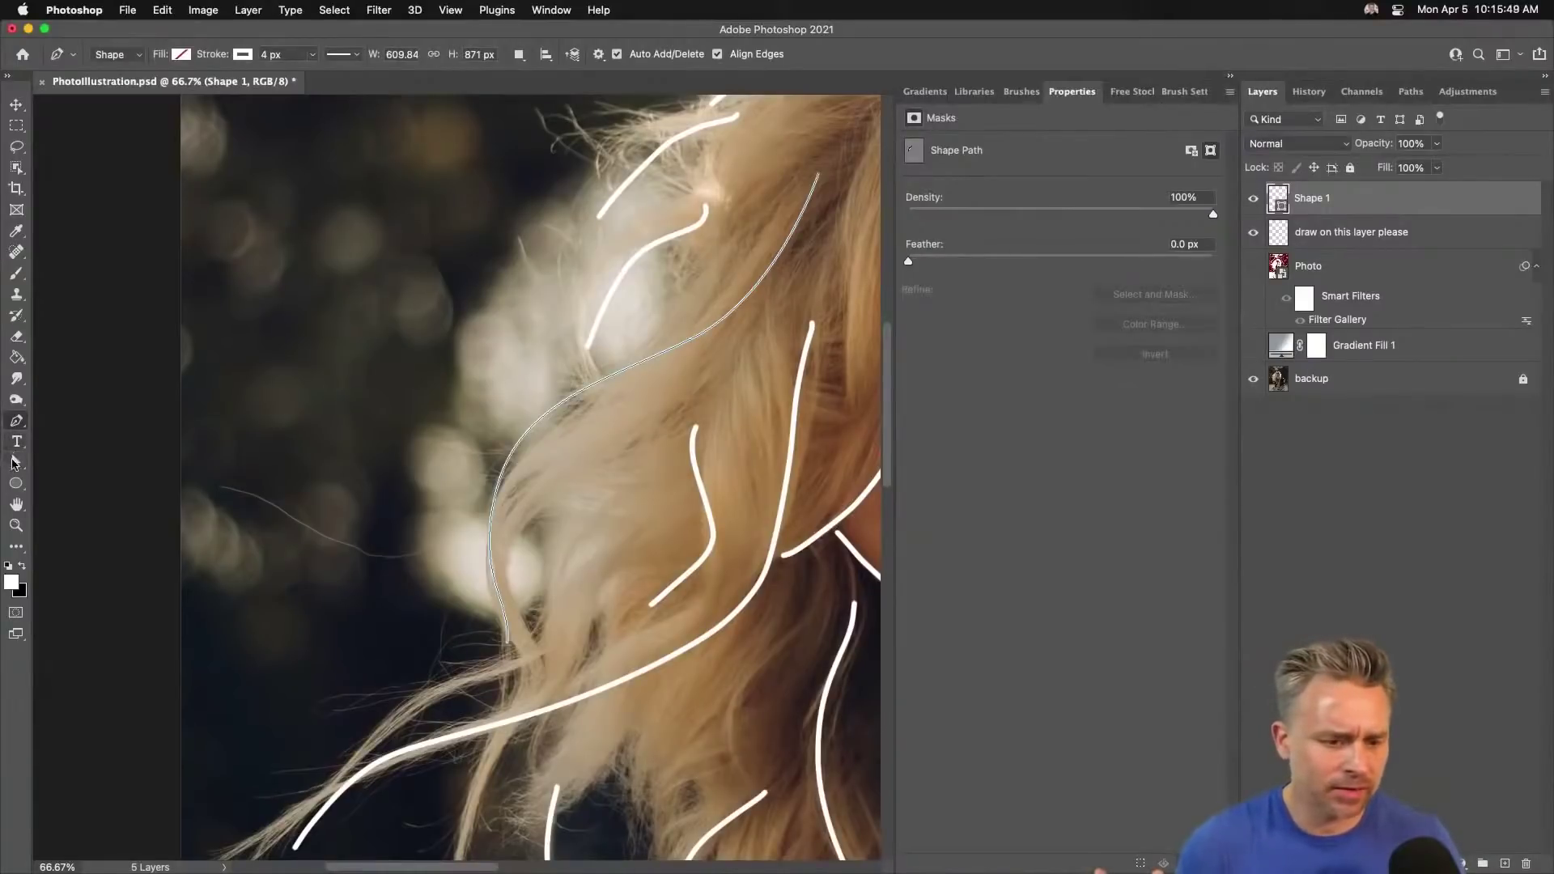
click(15, 468)
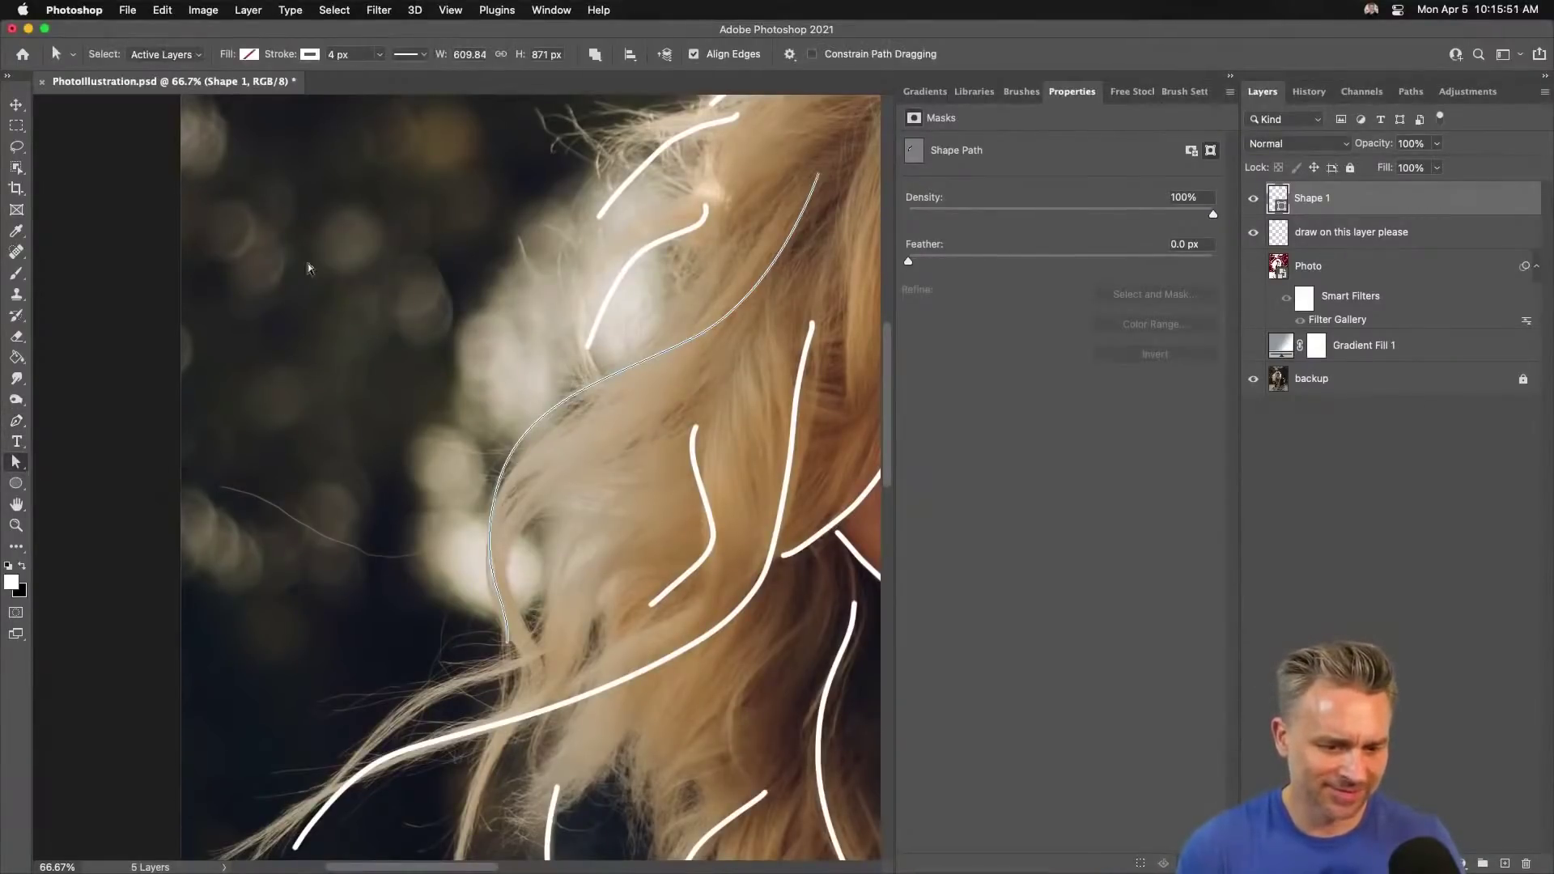
drag(347, 145, 863, 714)
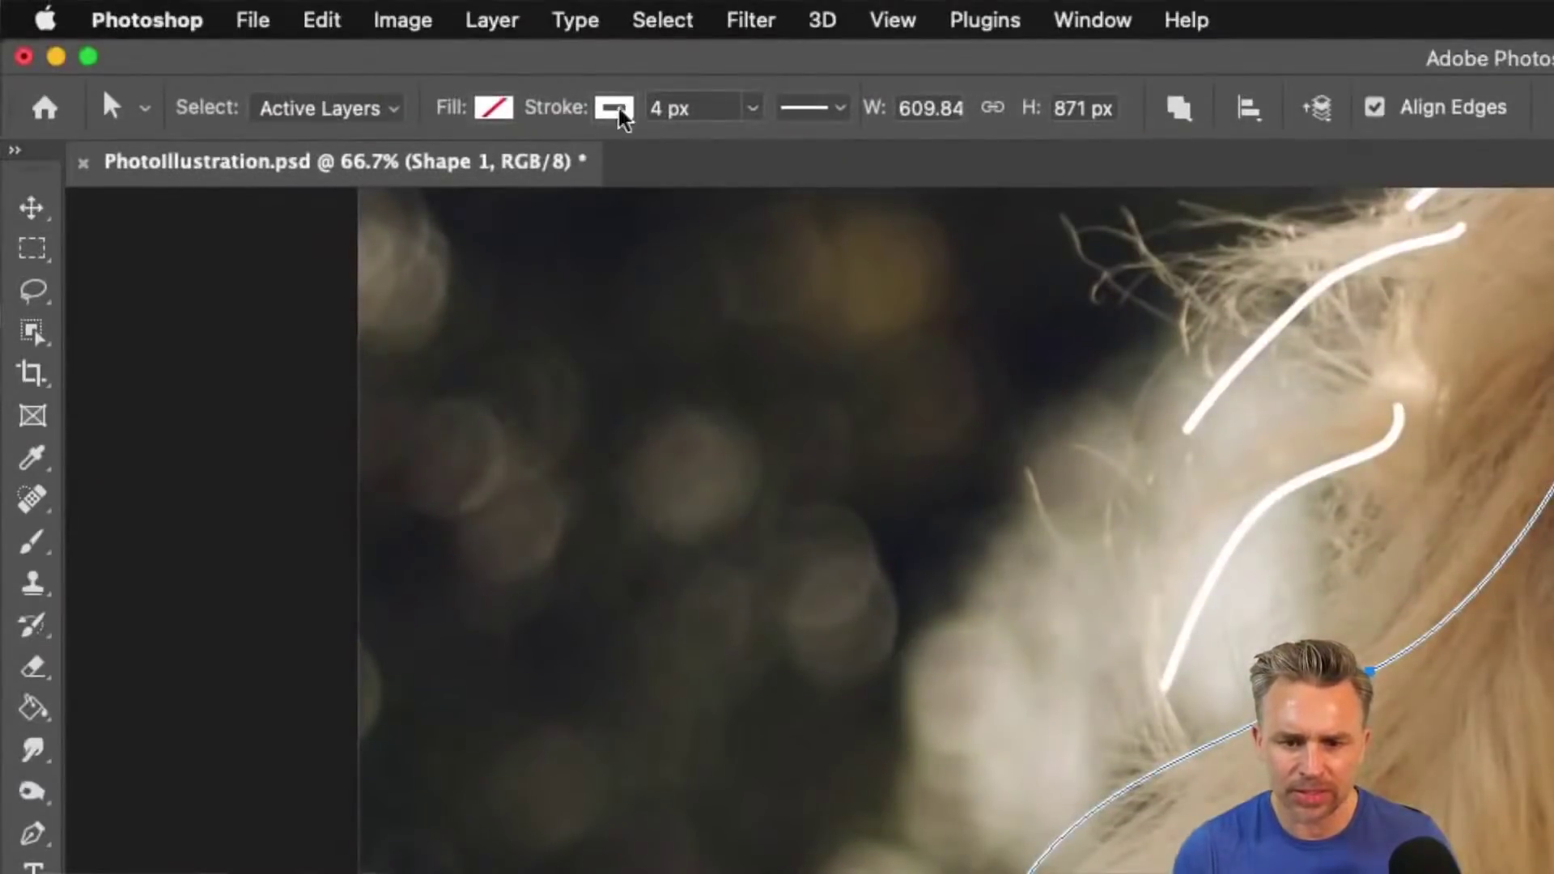
Try a black fill on the hair curve and revert it to no fill.
click(479, 110)
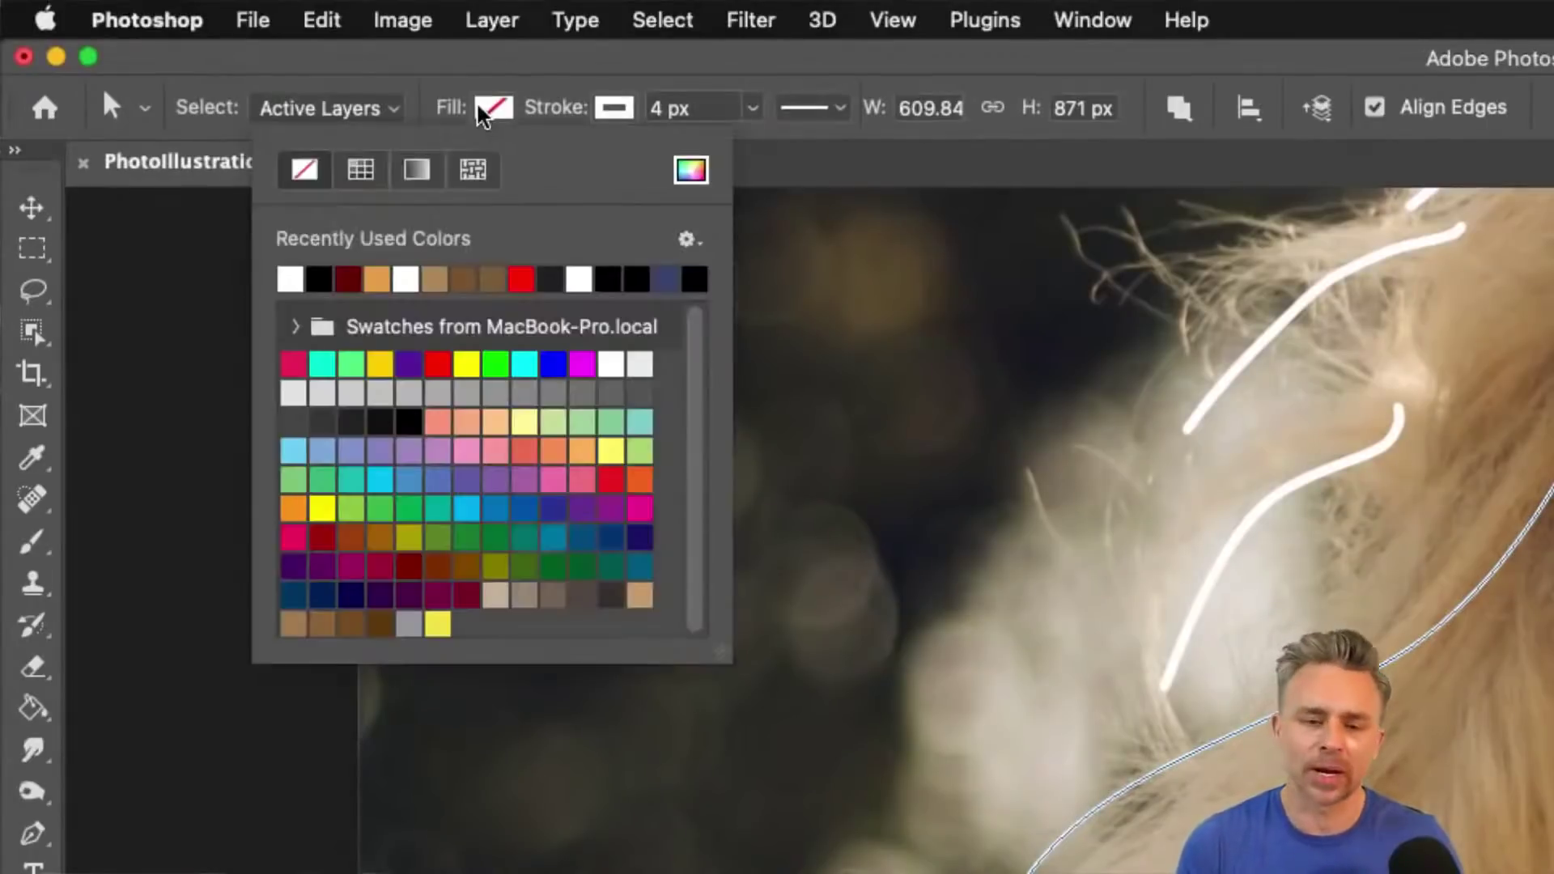
click(319, 279)
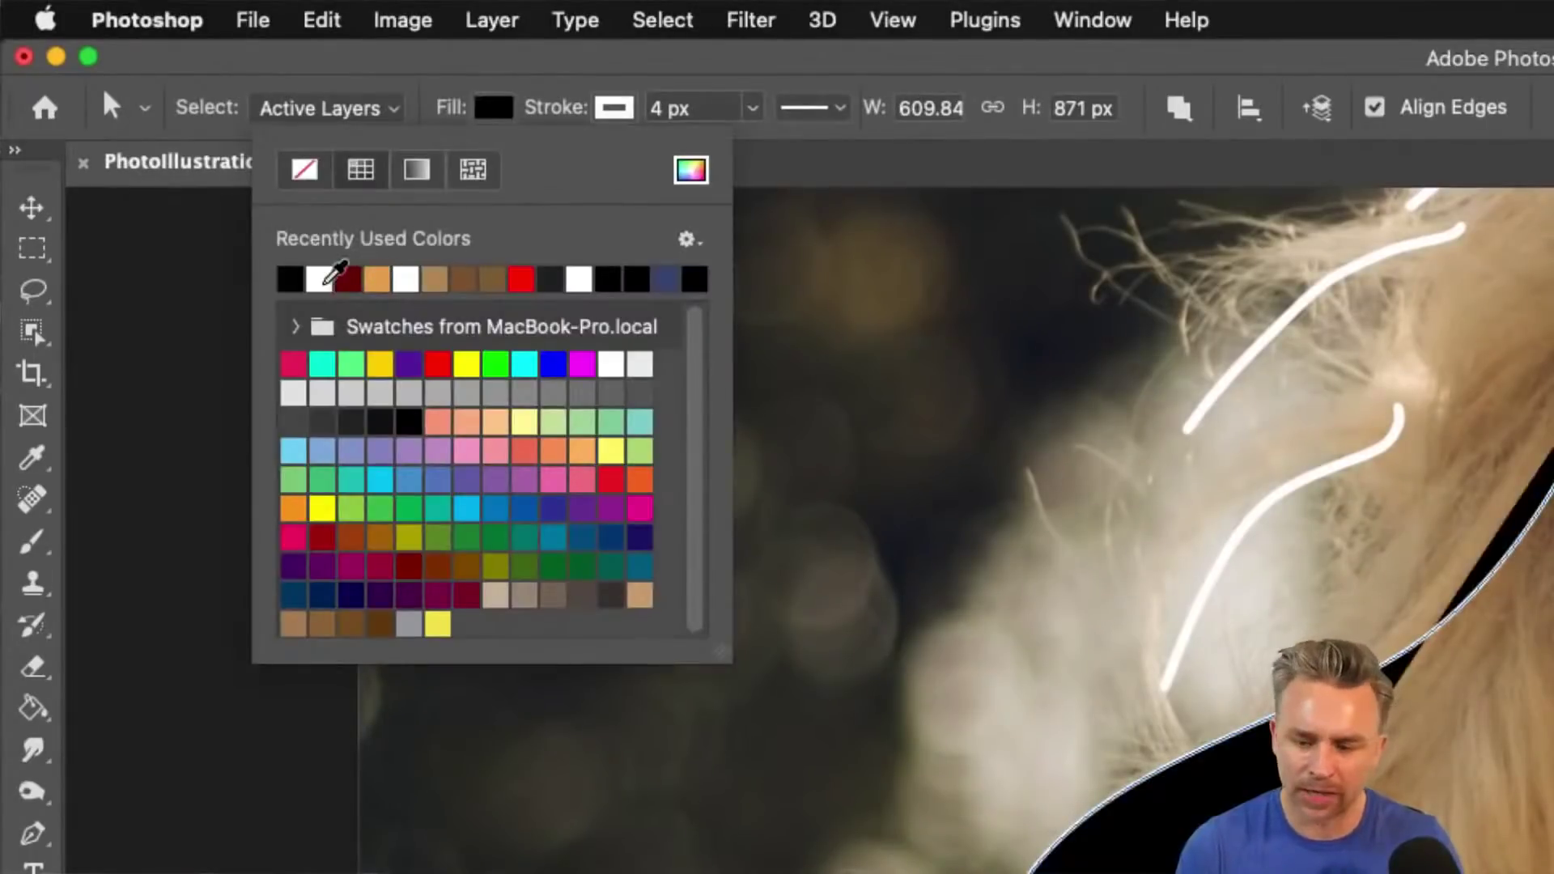
click(827, 88)
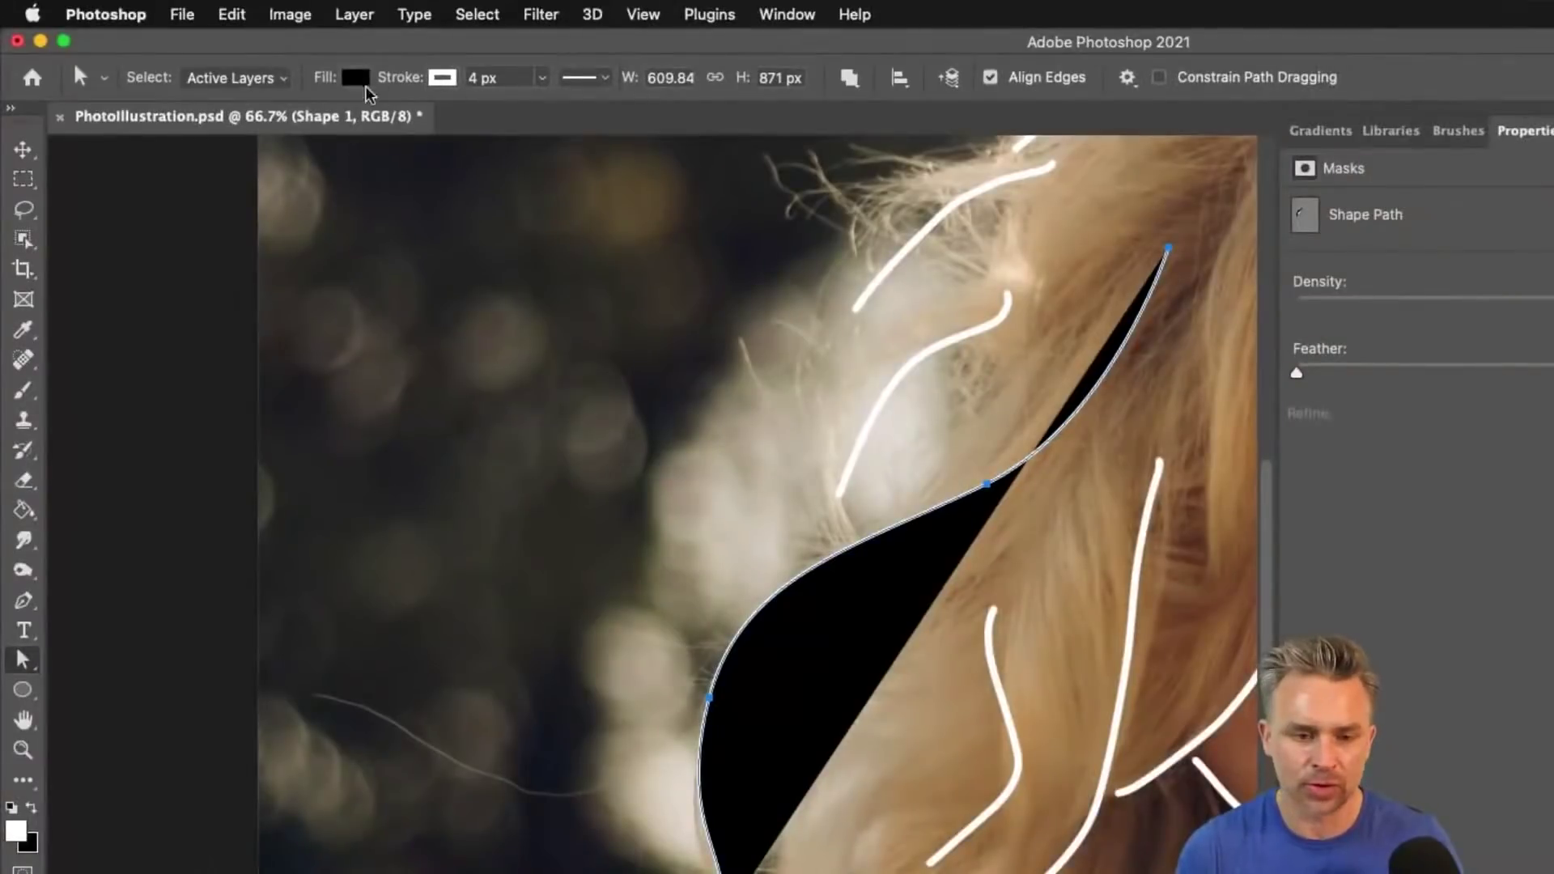
click(357, 81)
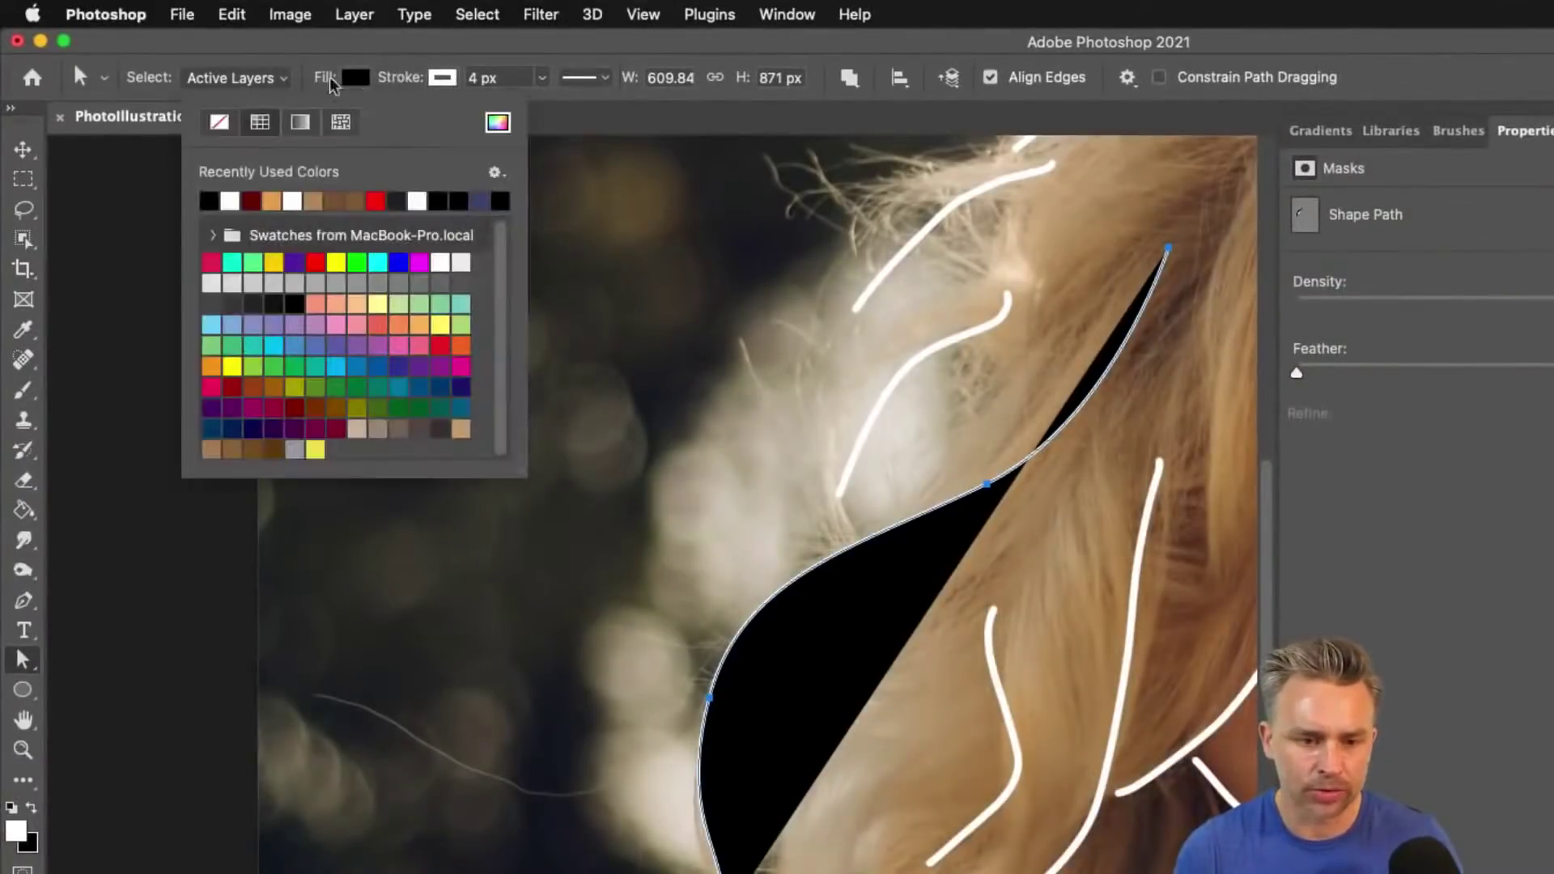
click(217, 123)
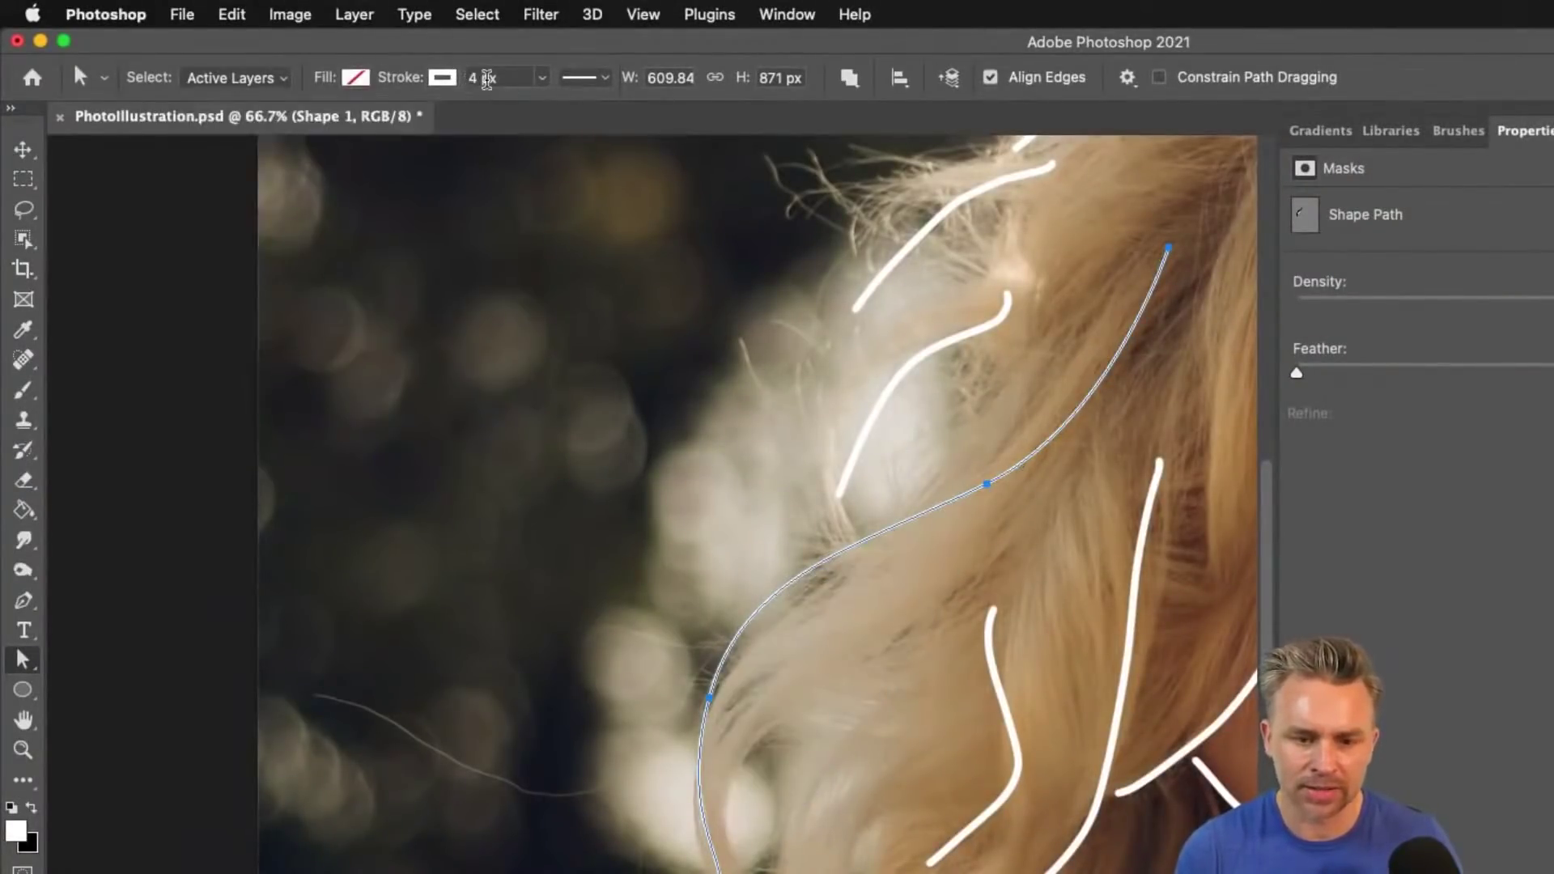
Set the hair curve's stroke width to 15 px and give it rounded end caps.
click(486, 80)
text(15)
key(Return)
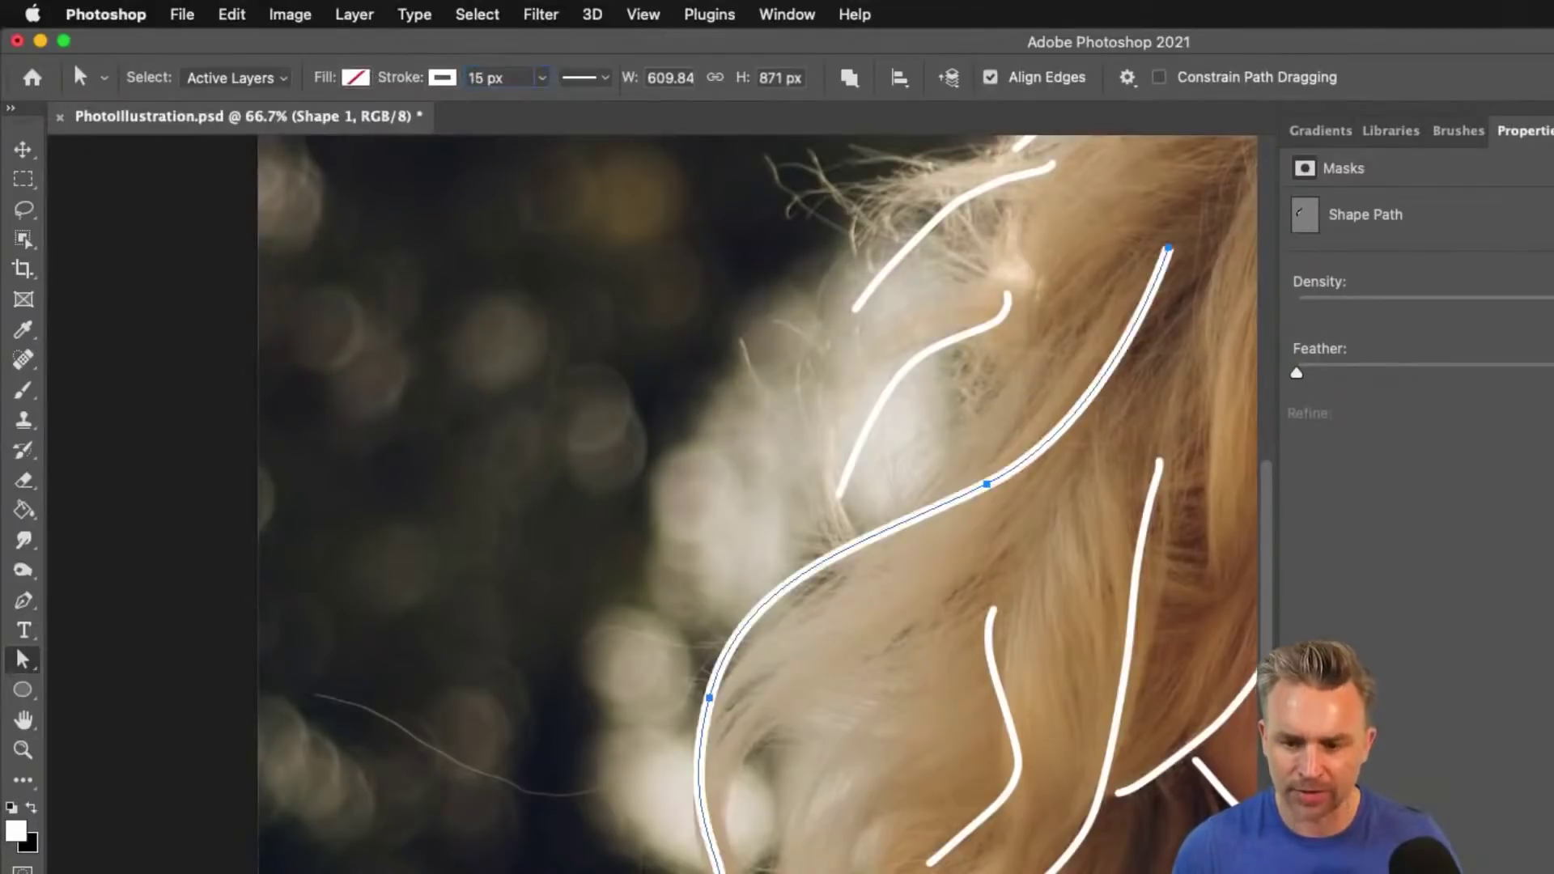
click(584, 77)
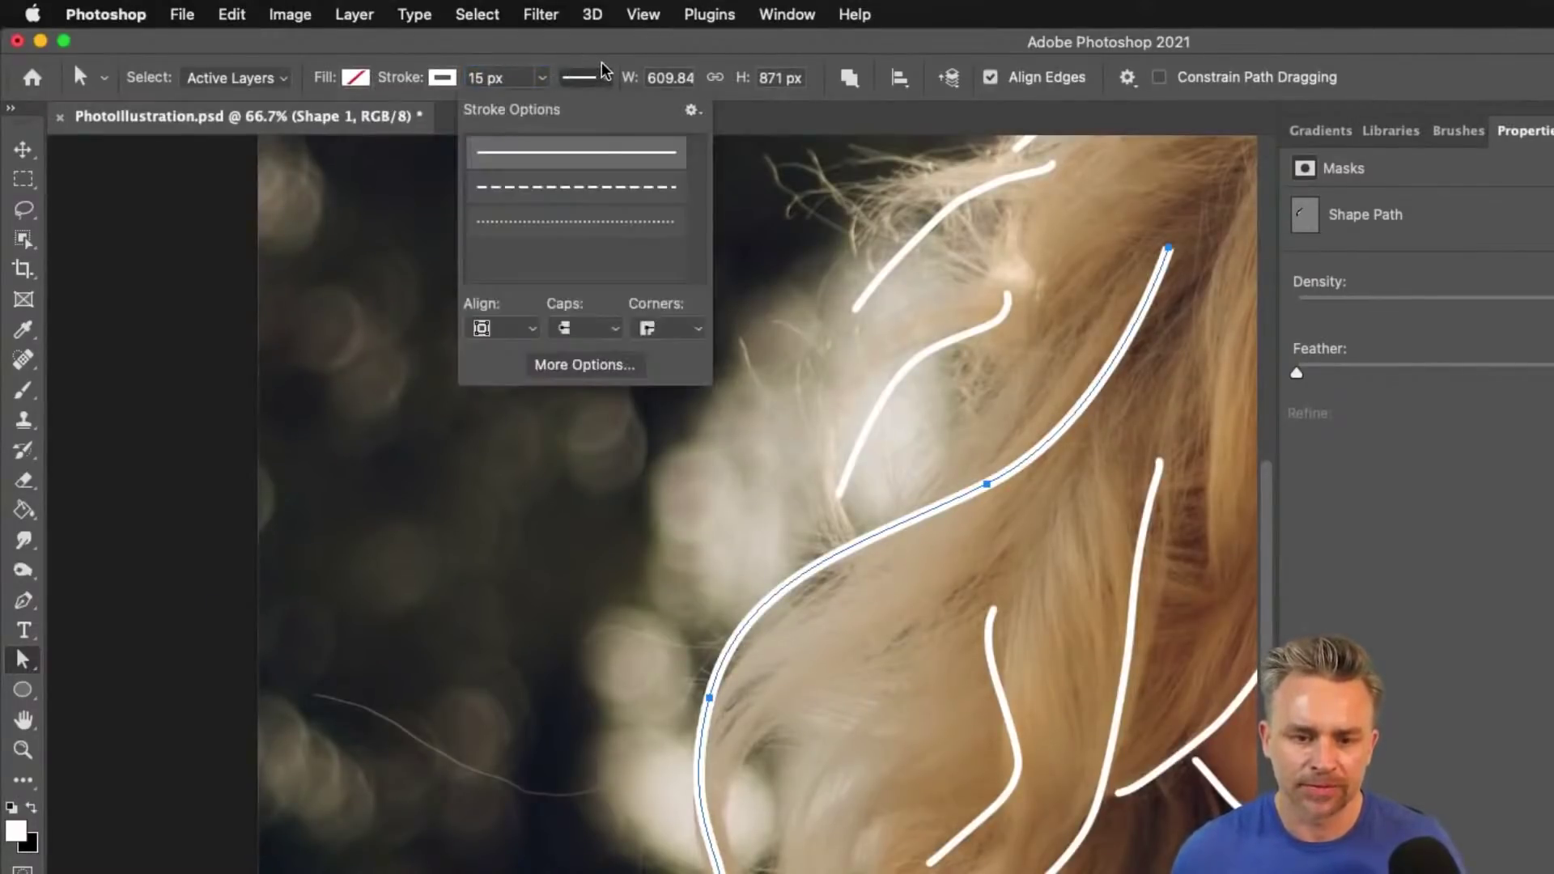
click(603, 329)
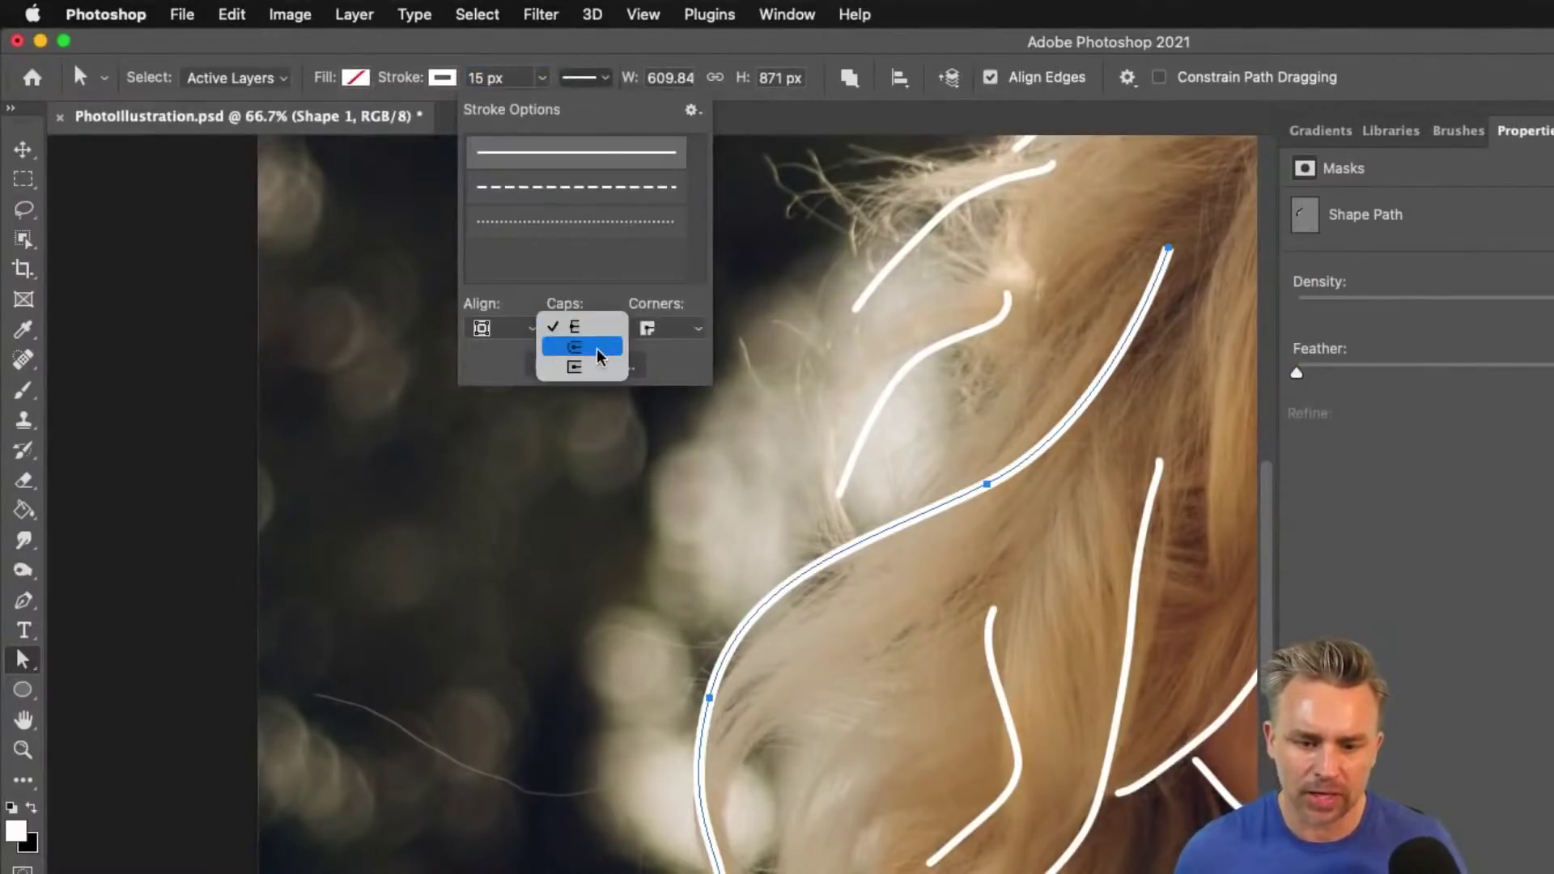
click(600, 348)
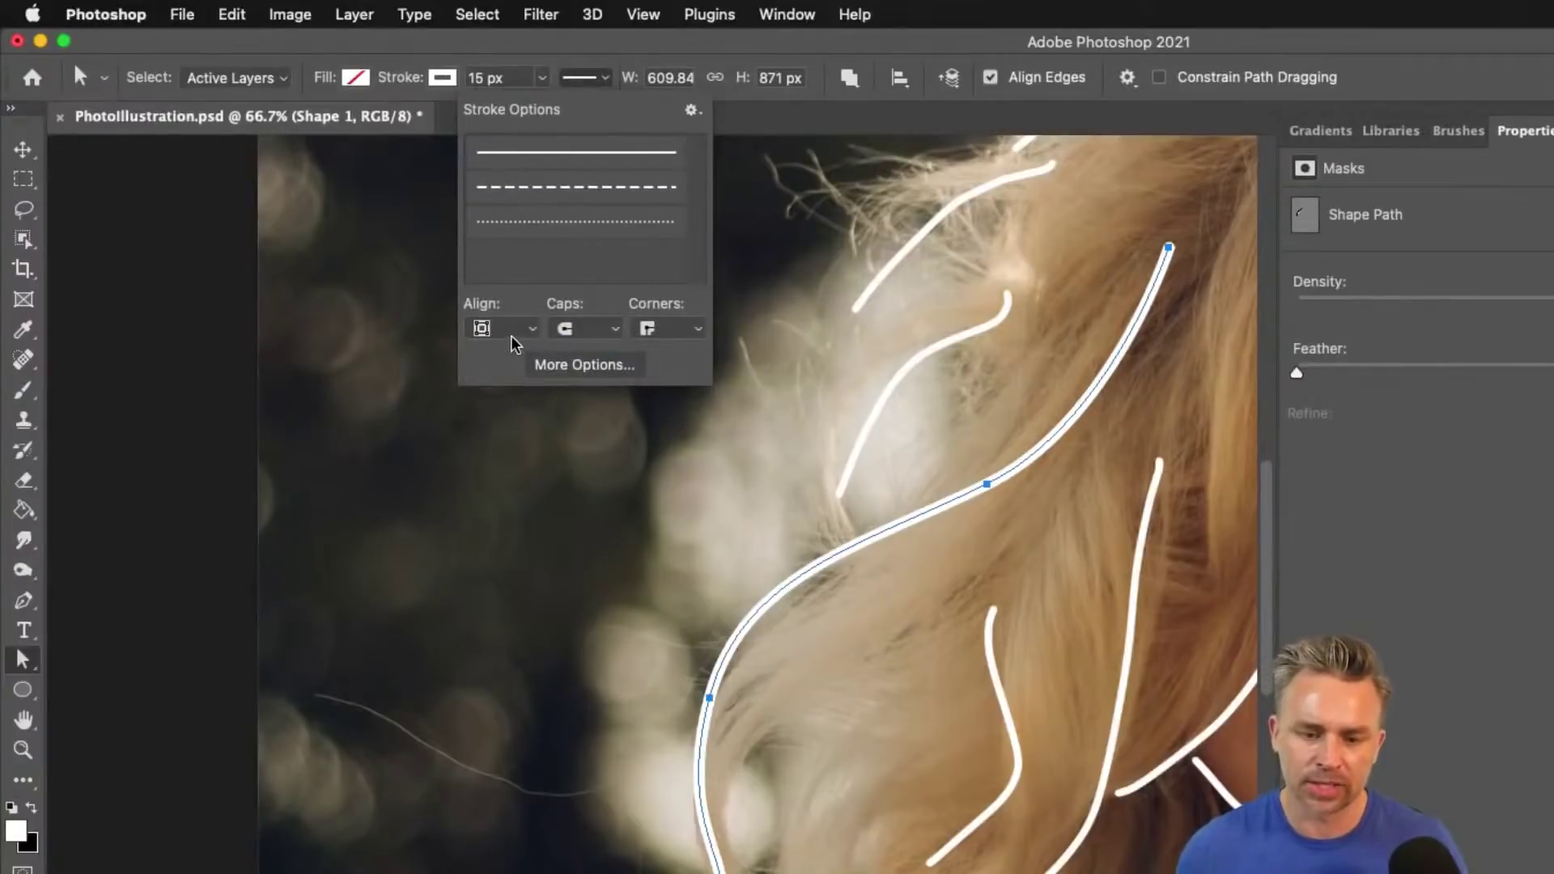
Give the hair curve's stroke rounded corners and adjust the anchor point at the curve's lower end.
click(641, 330)
click(655, 353)
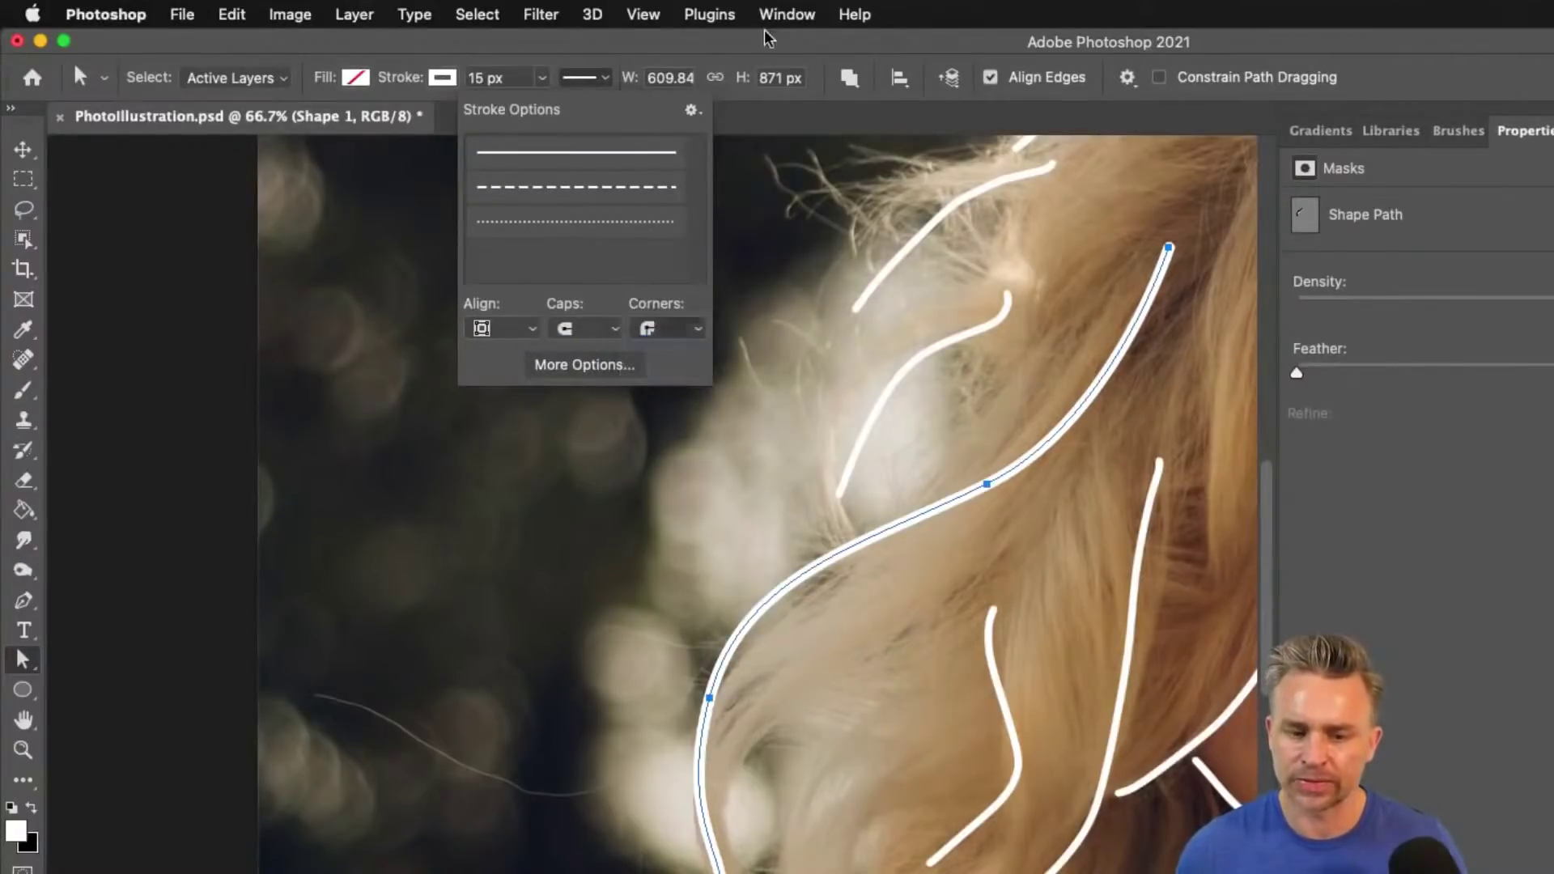
click(782, 50)
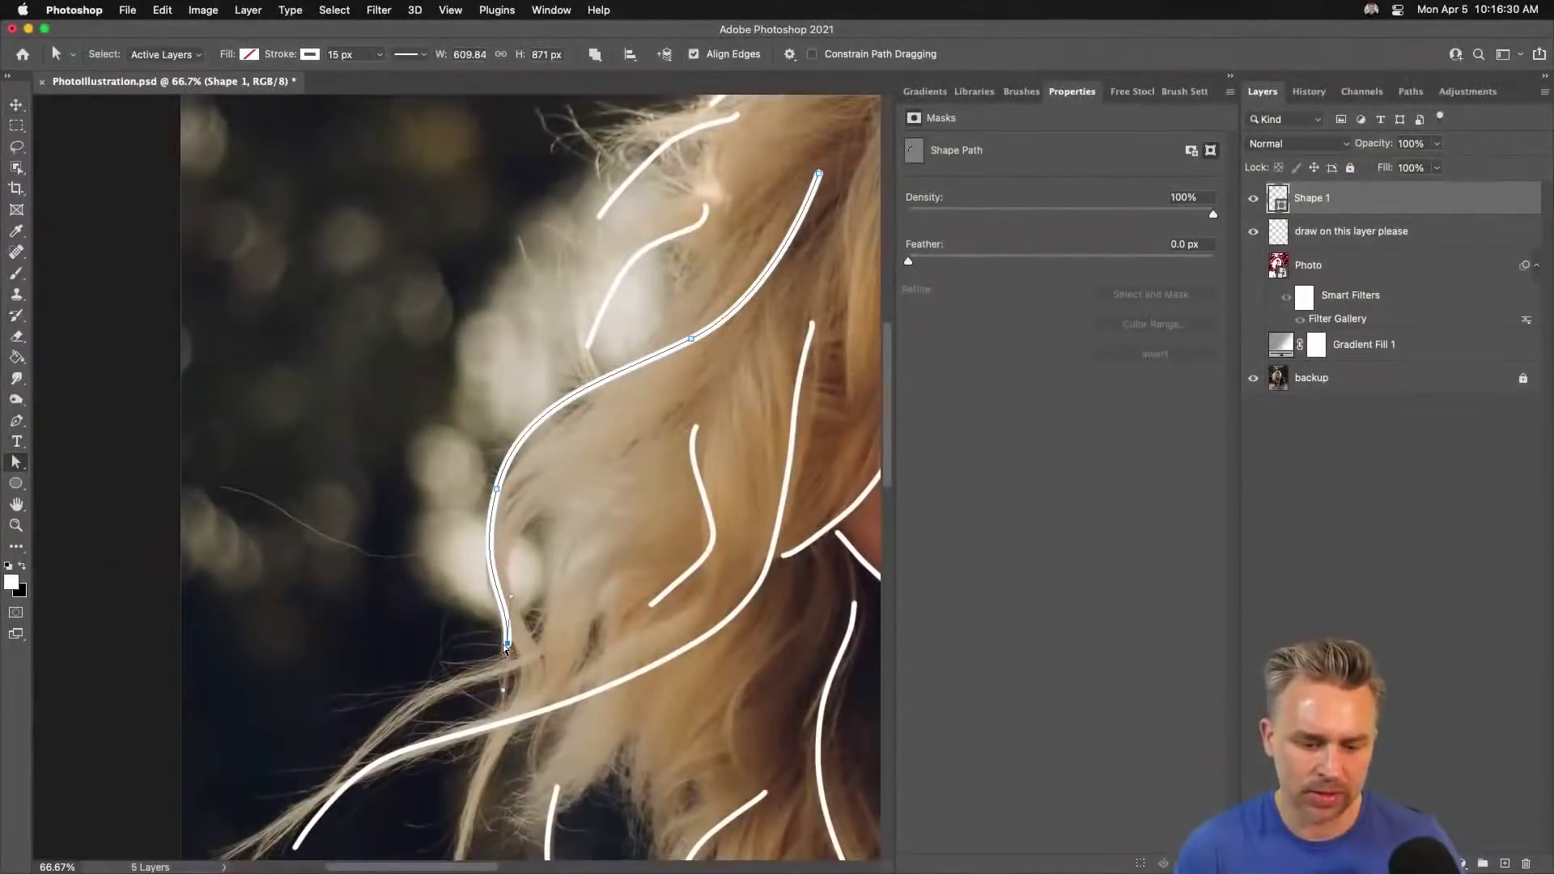
drag(504, 648, 496, 593)
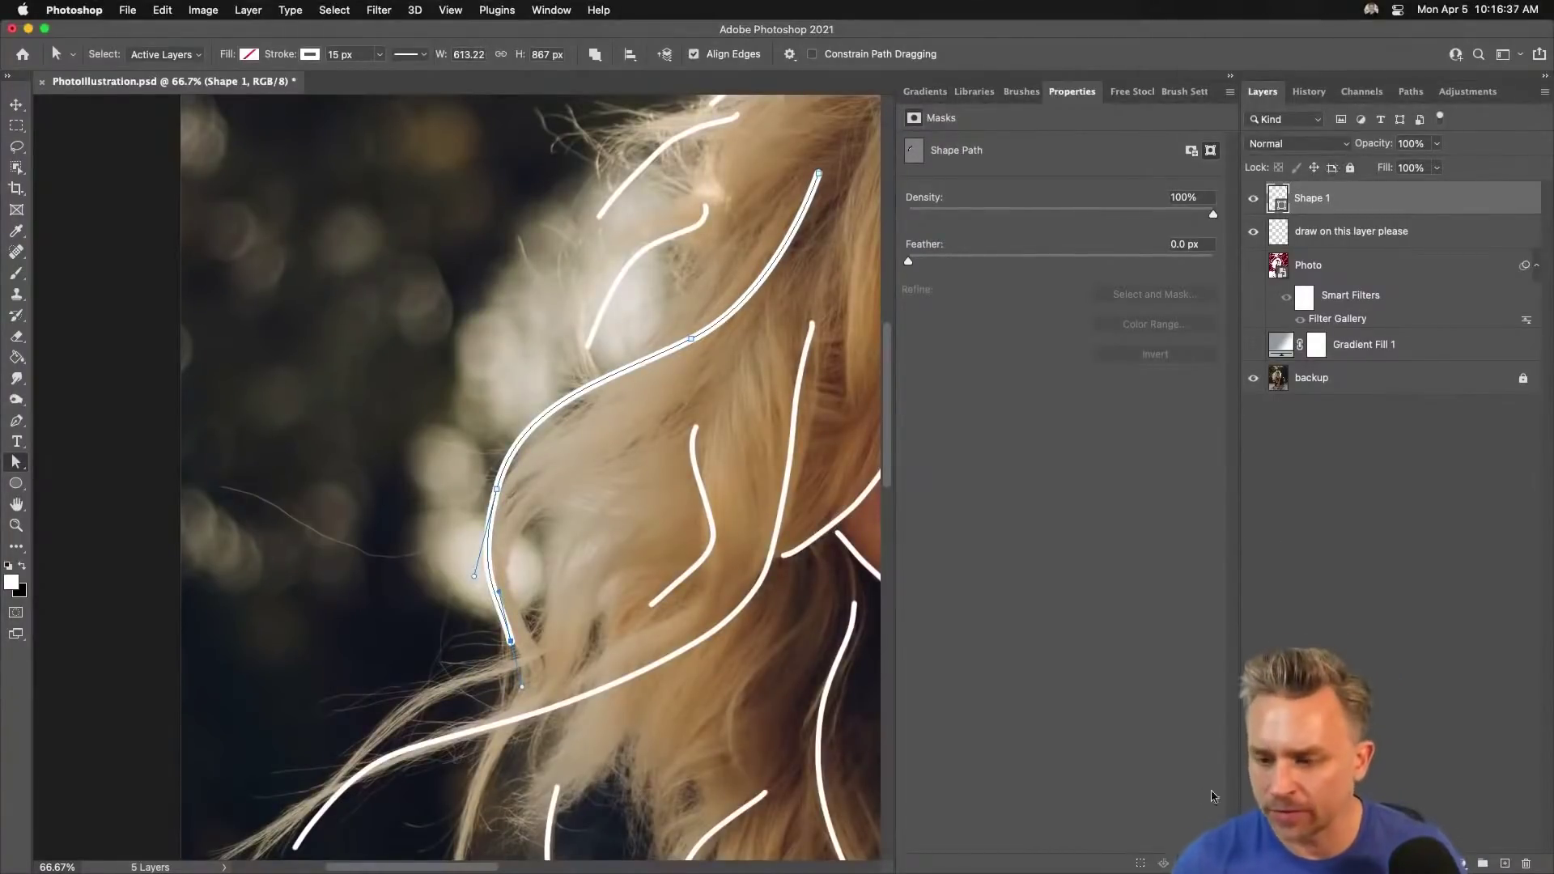
Dock the Paths panel beside the brush settings and add a new empty layer above the hair curve's shape layer.
drag(1410, 92, 1038, 95)
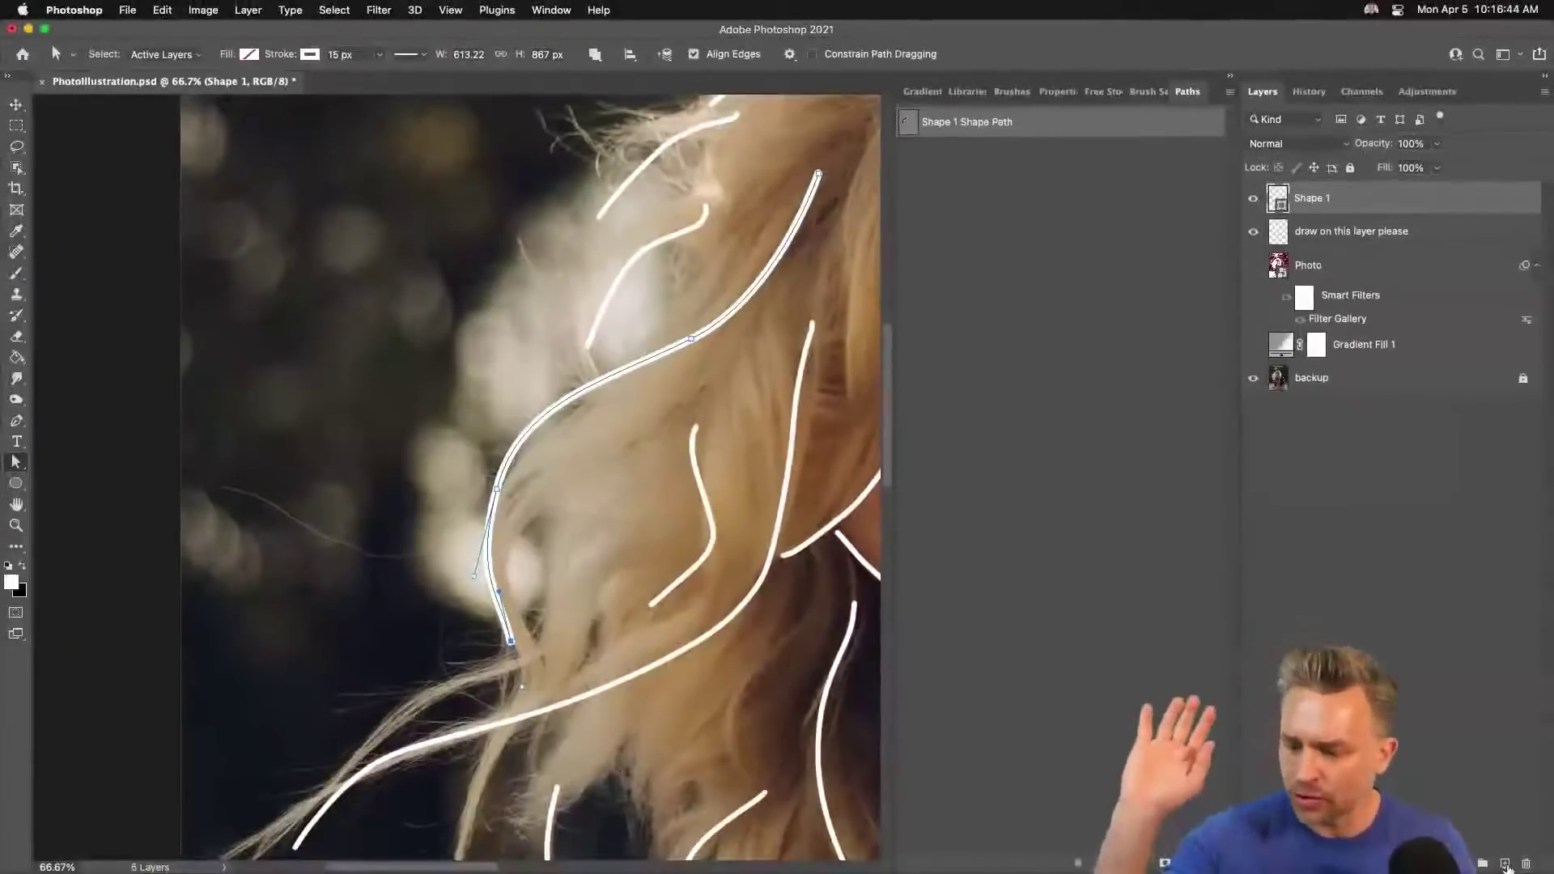
click(1505, 865)
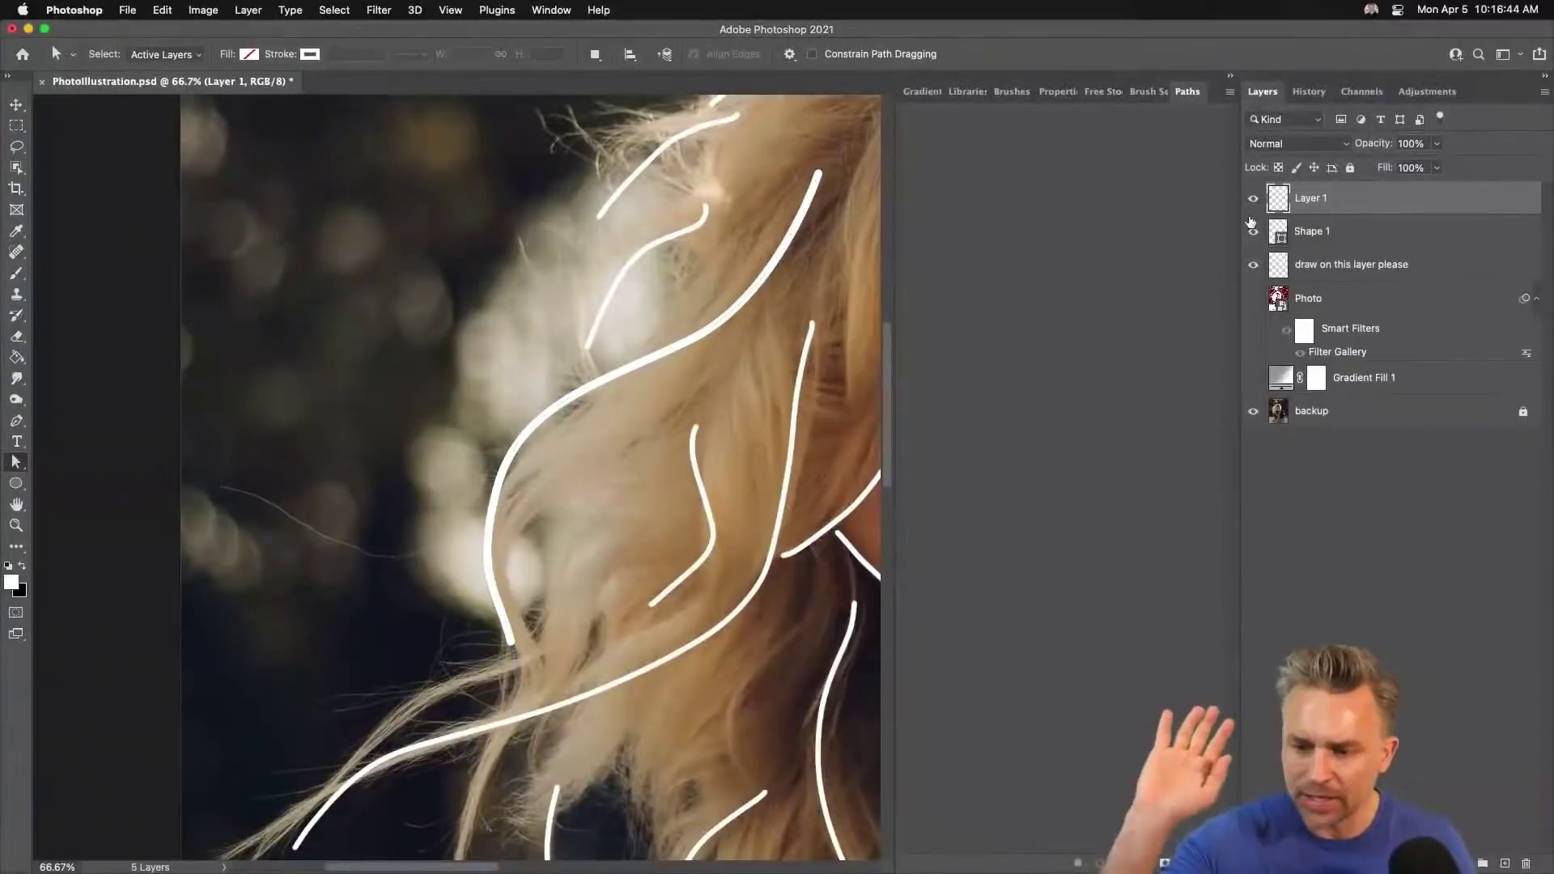
click(1253, 232)
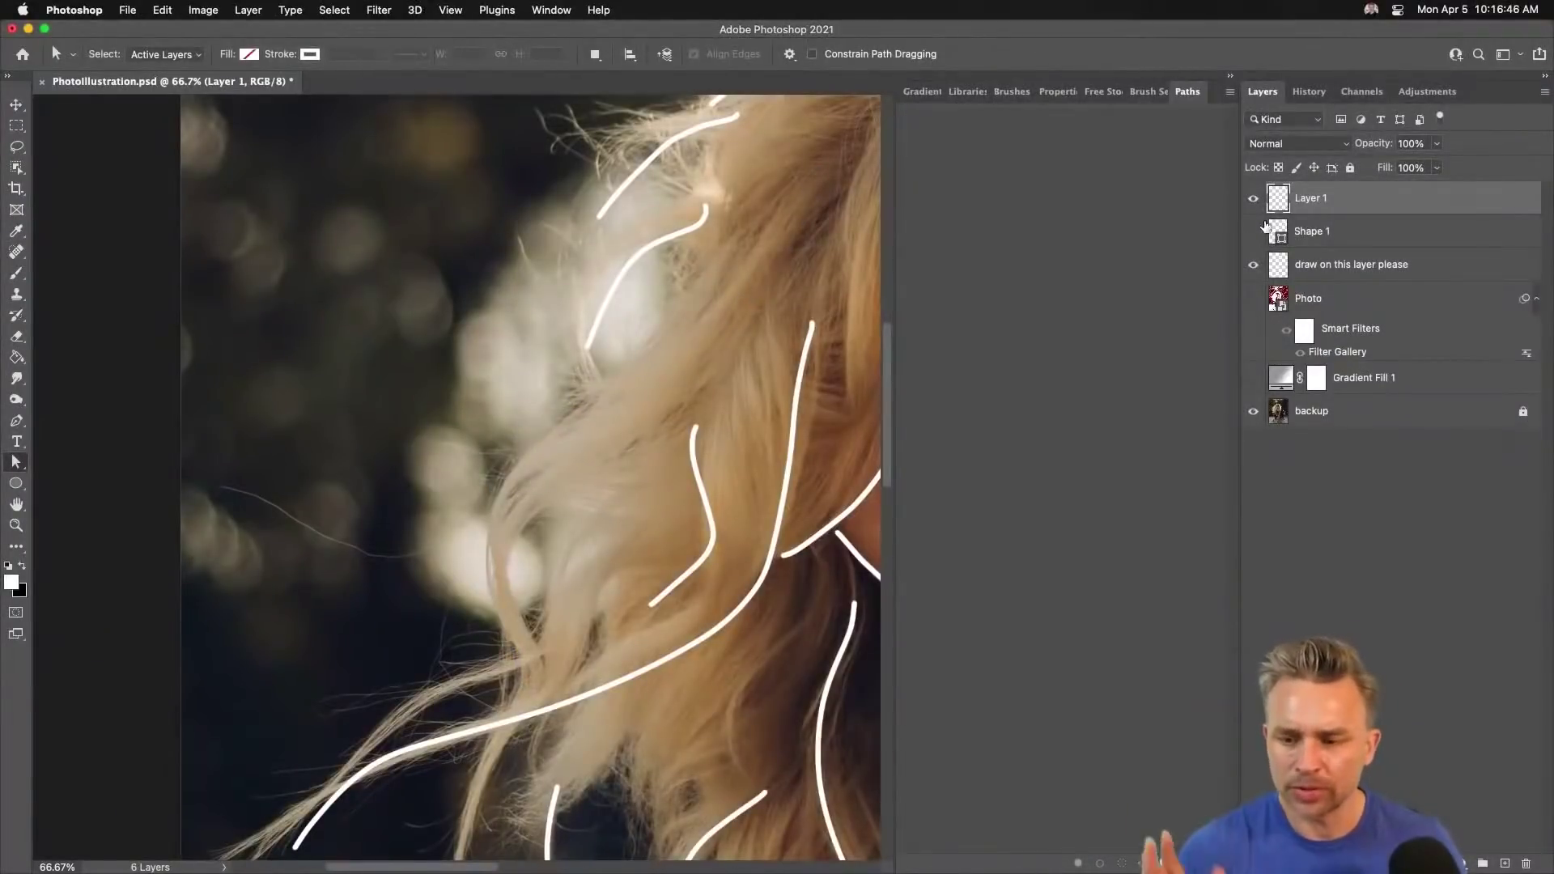
click(1253, 232)
Save the hair curve's shape path as a separate path, then hide Shape 1 with Layer 1 active.
click(1311, 232)
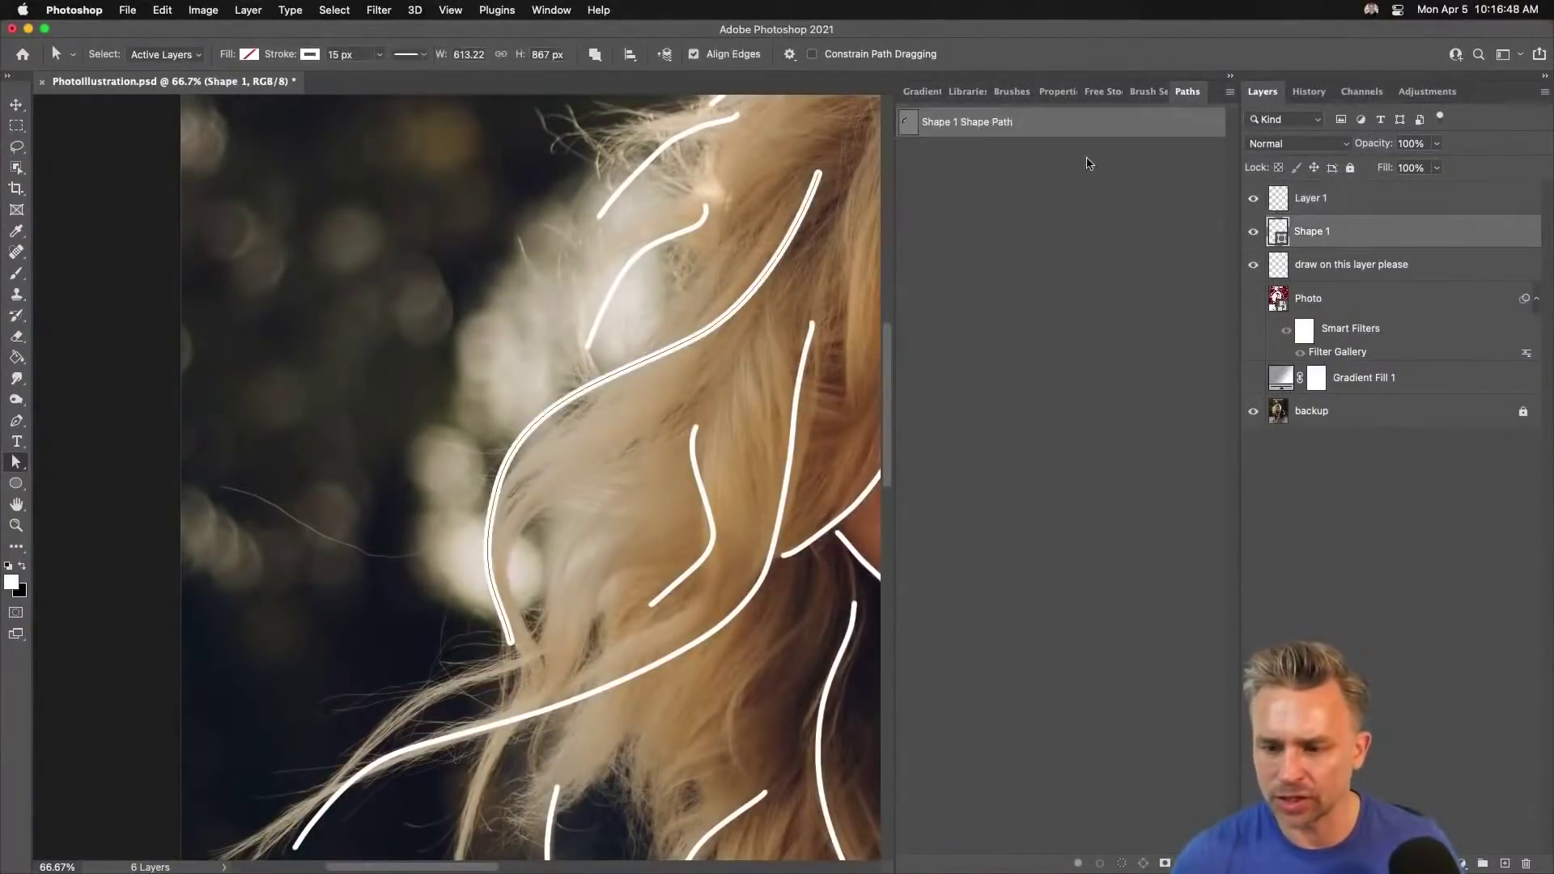
click(1229, 91)
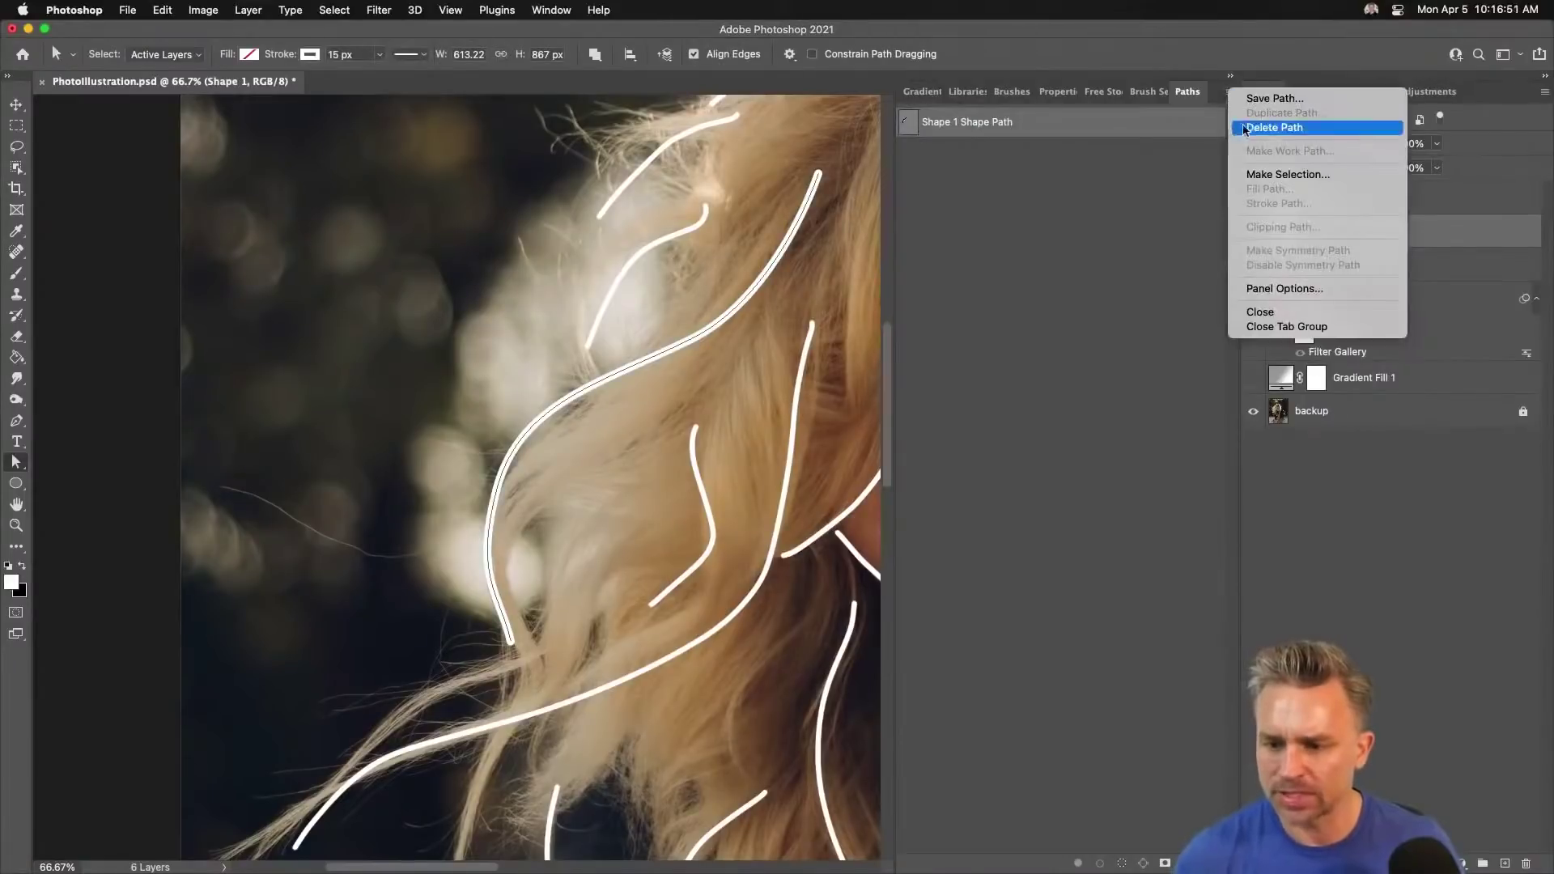
click(1274, 98)
key(Return)
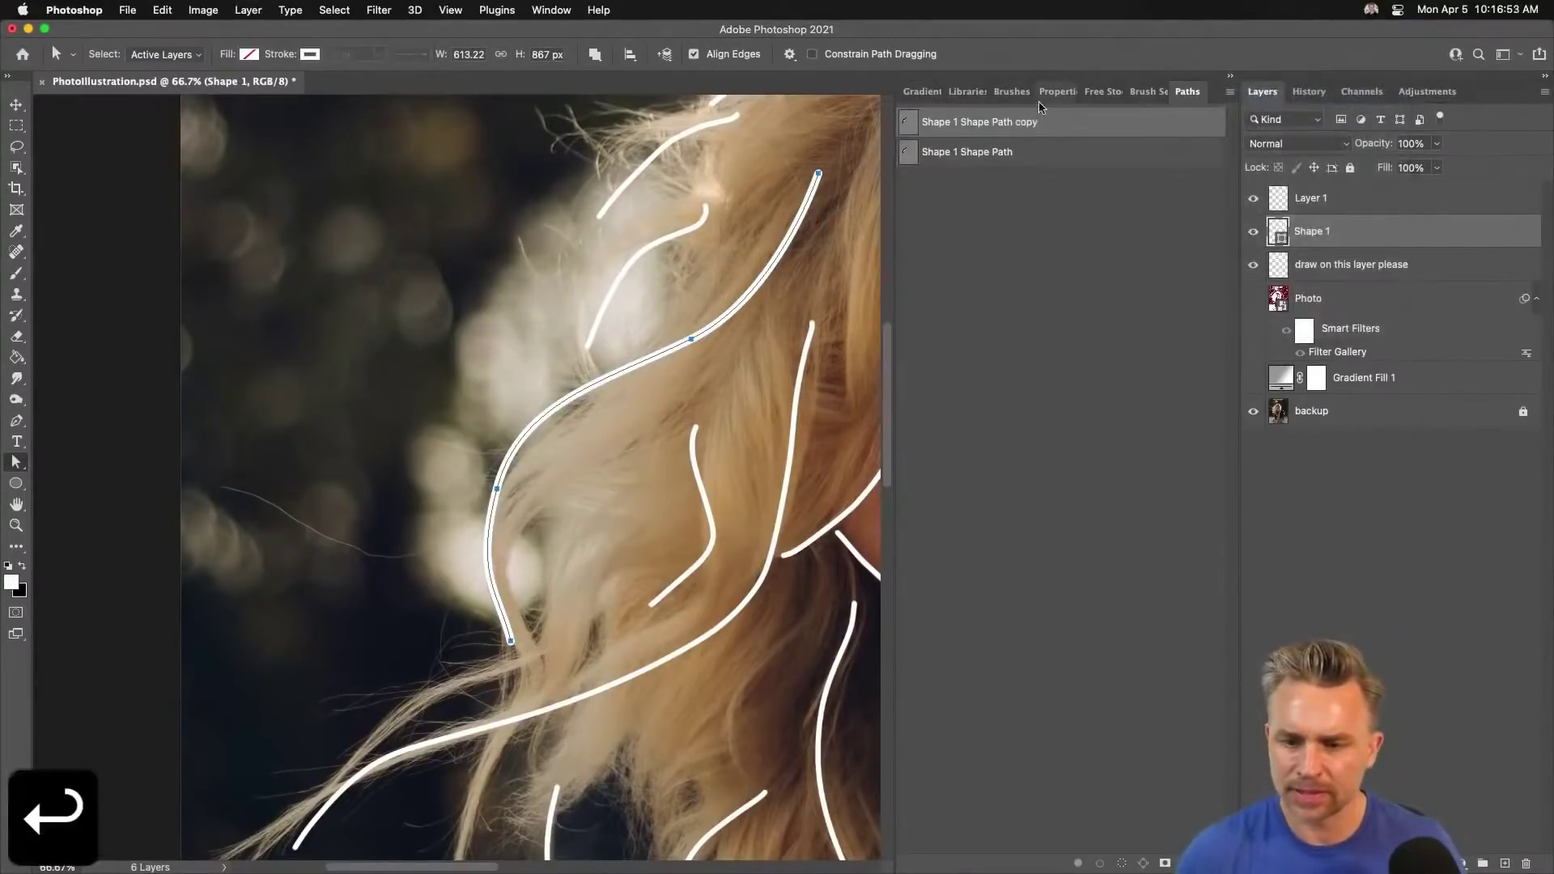
click(1297, 208)
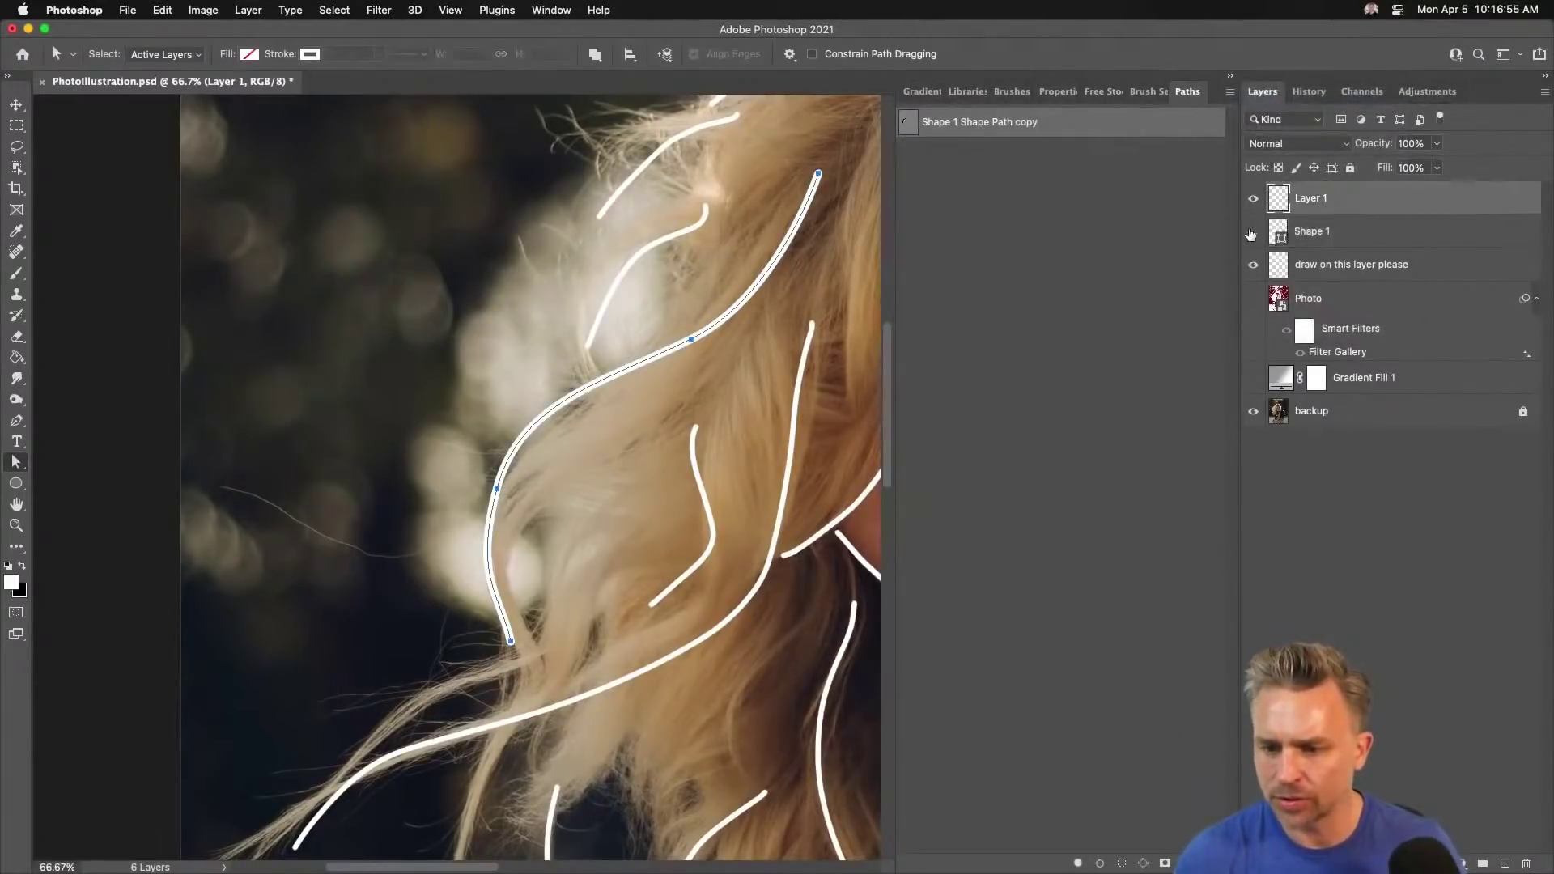
click(1252, 232)
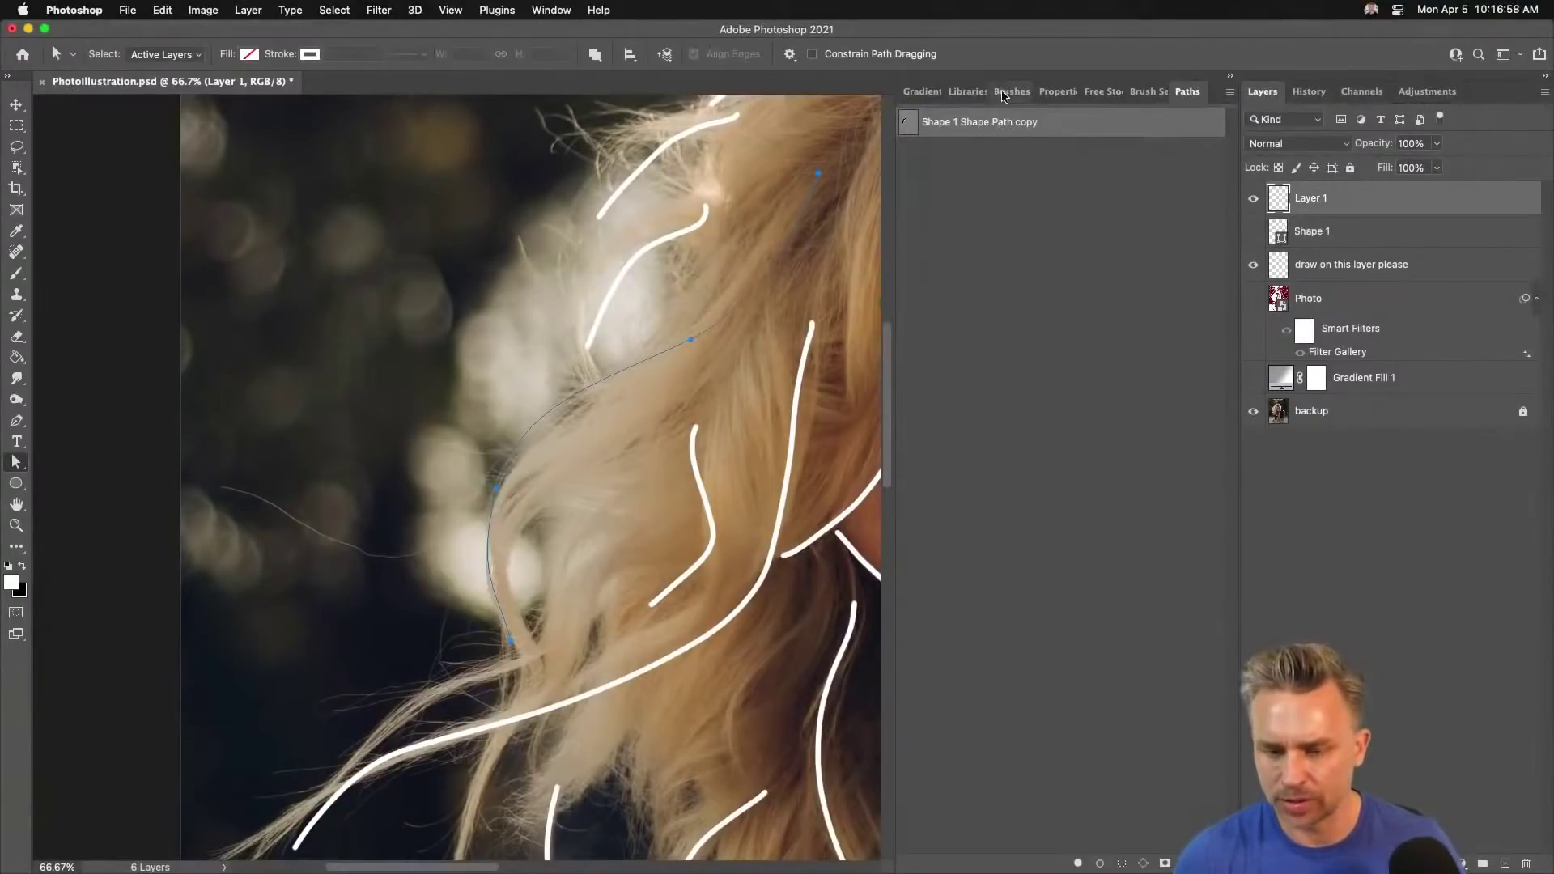
Float and enlarge the Paths panel over the canvas and collapse the column of brush settings panels.
mouse_move(1187, 91)
mouse_down()
mouse_move(716, 170)
mouse_move(675, 158)
mouse_up()
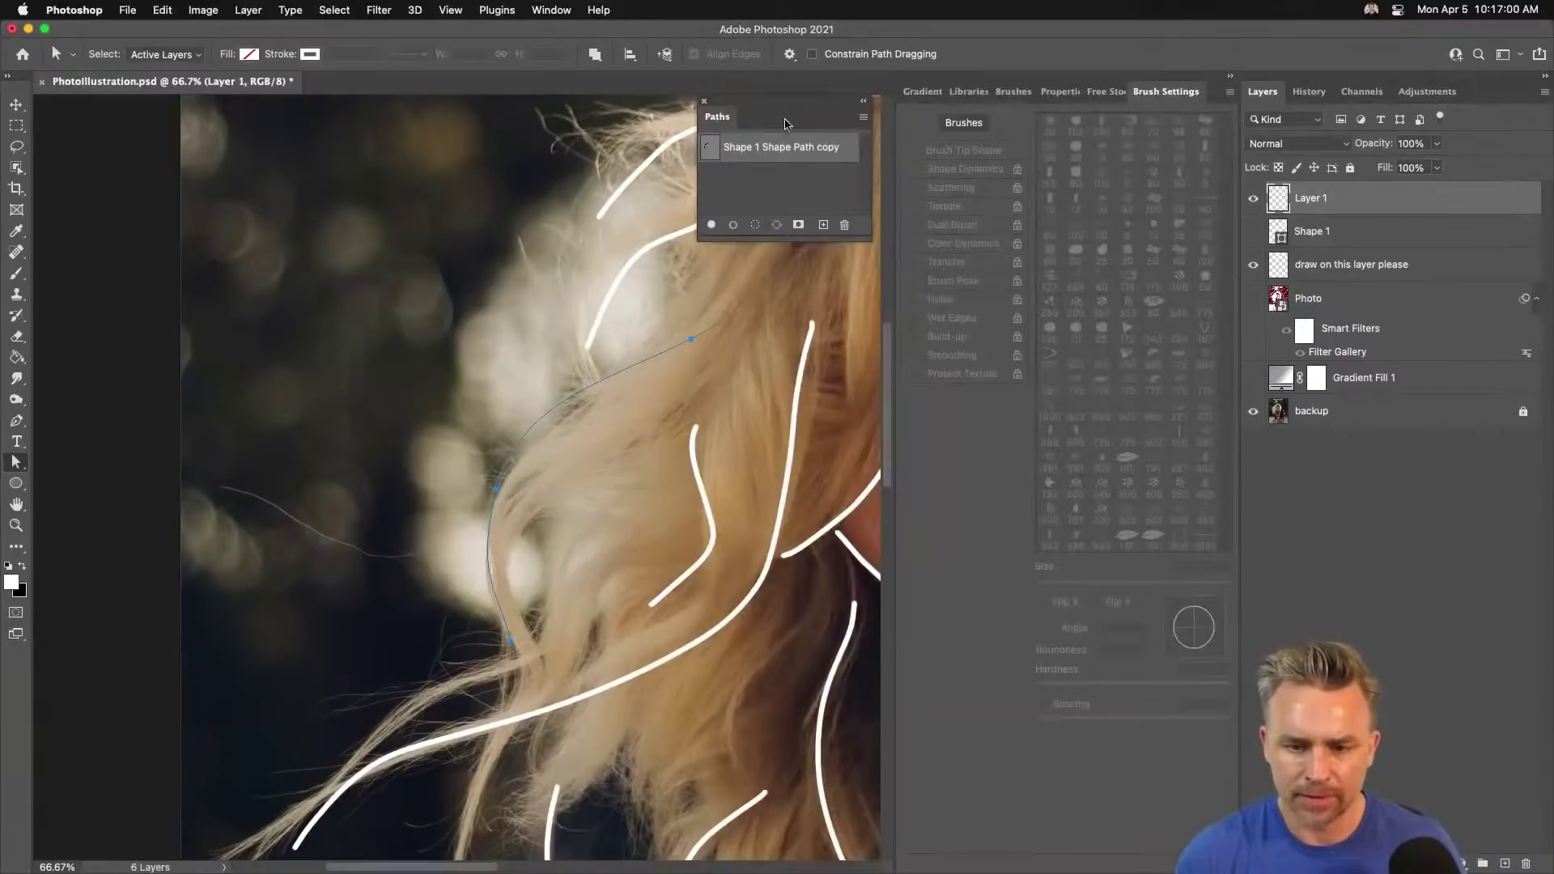
drag(785, 123, 902, 313)
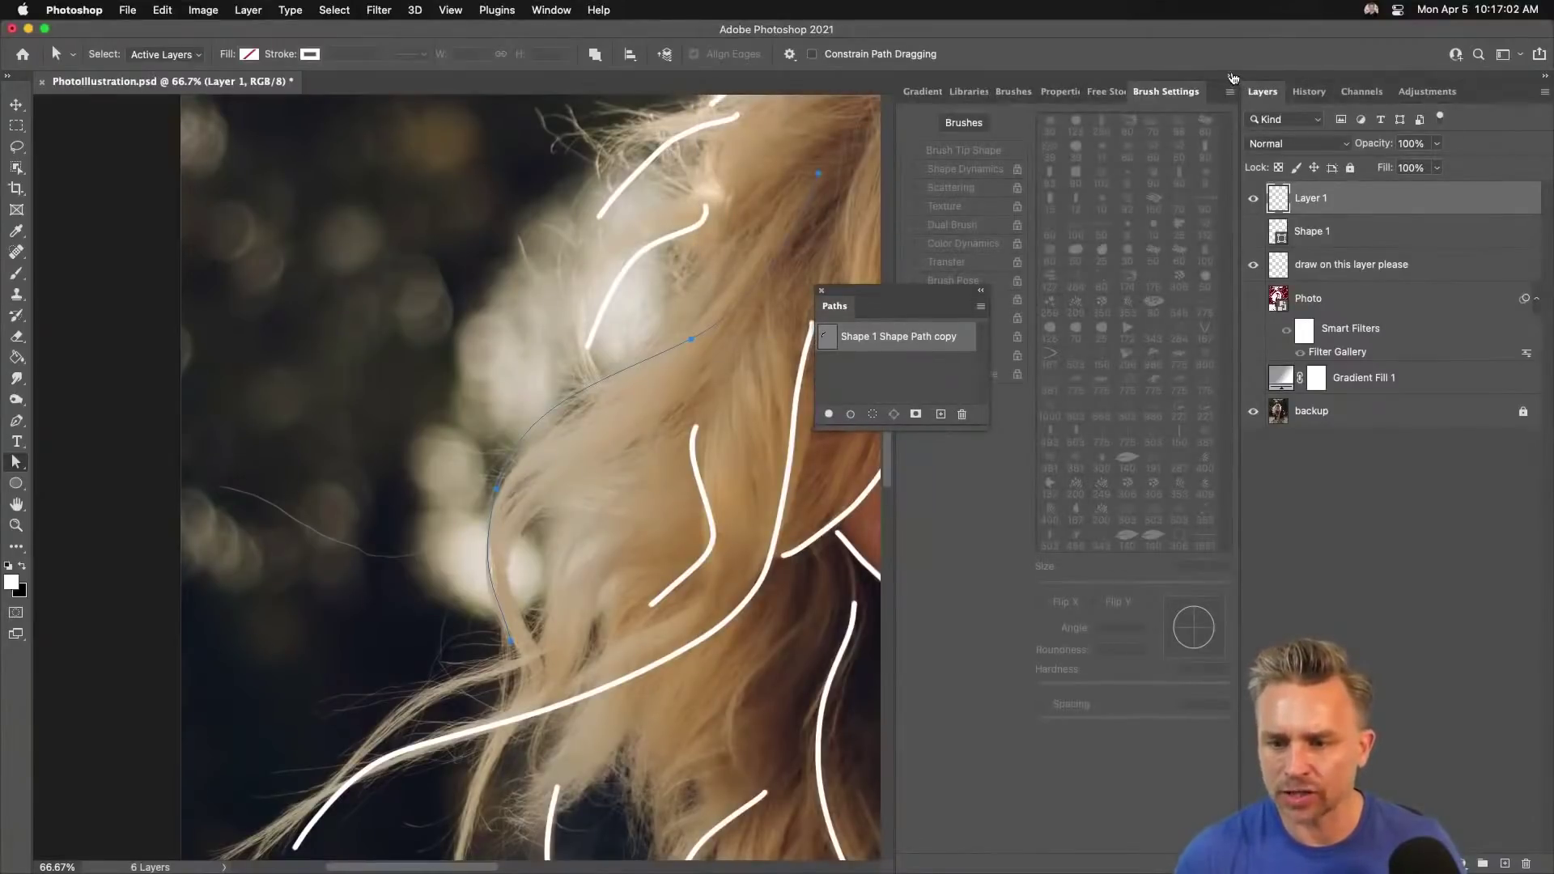
click(1231, 76)
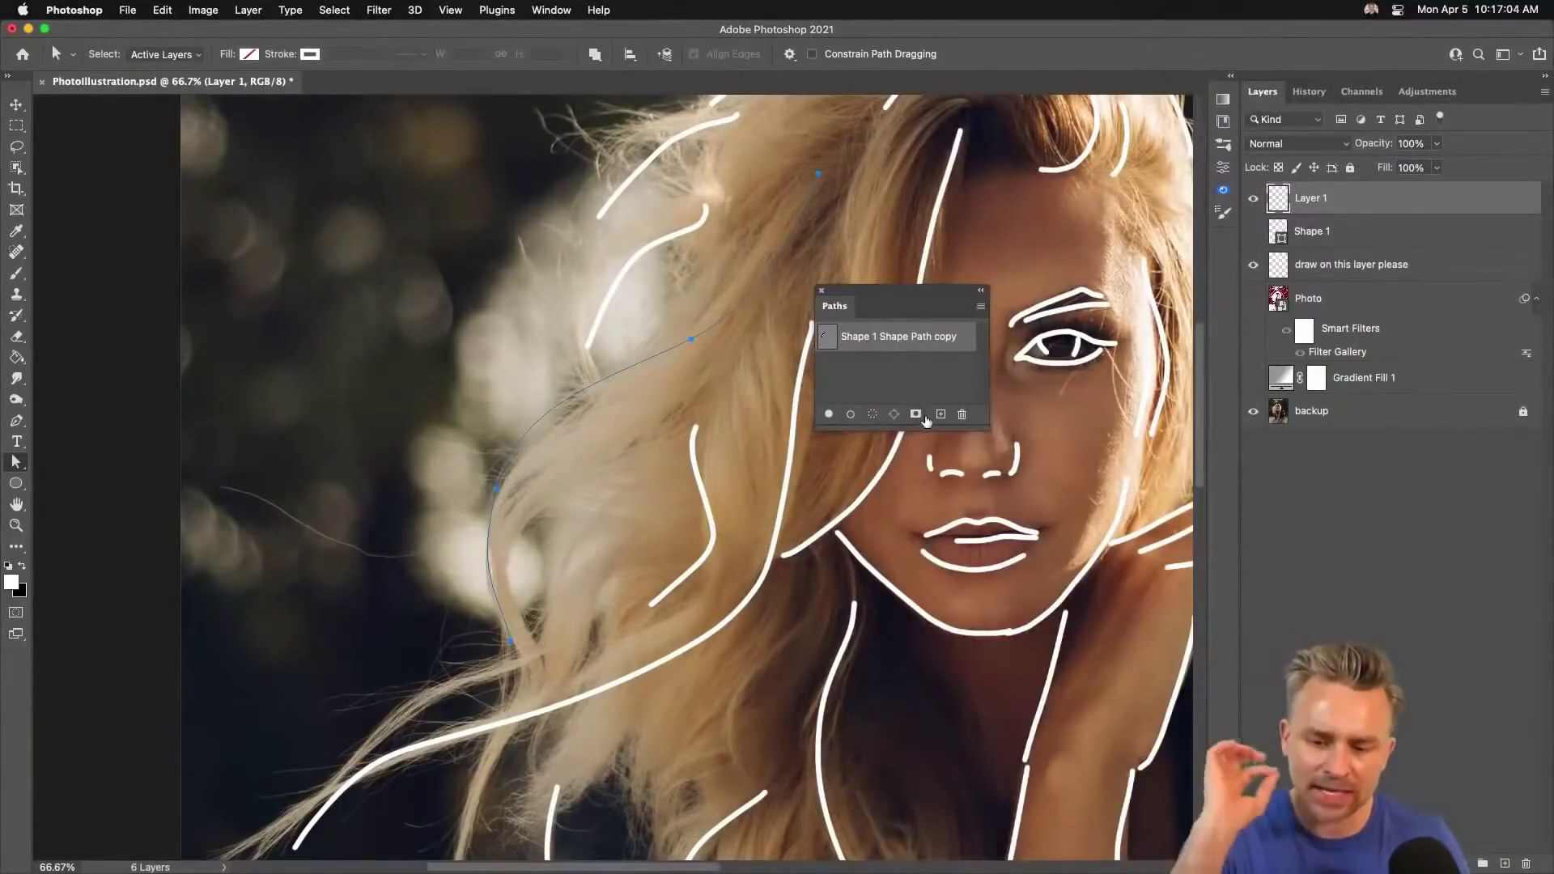
drag(926, 428, 930, 603)
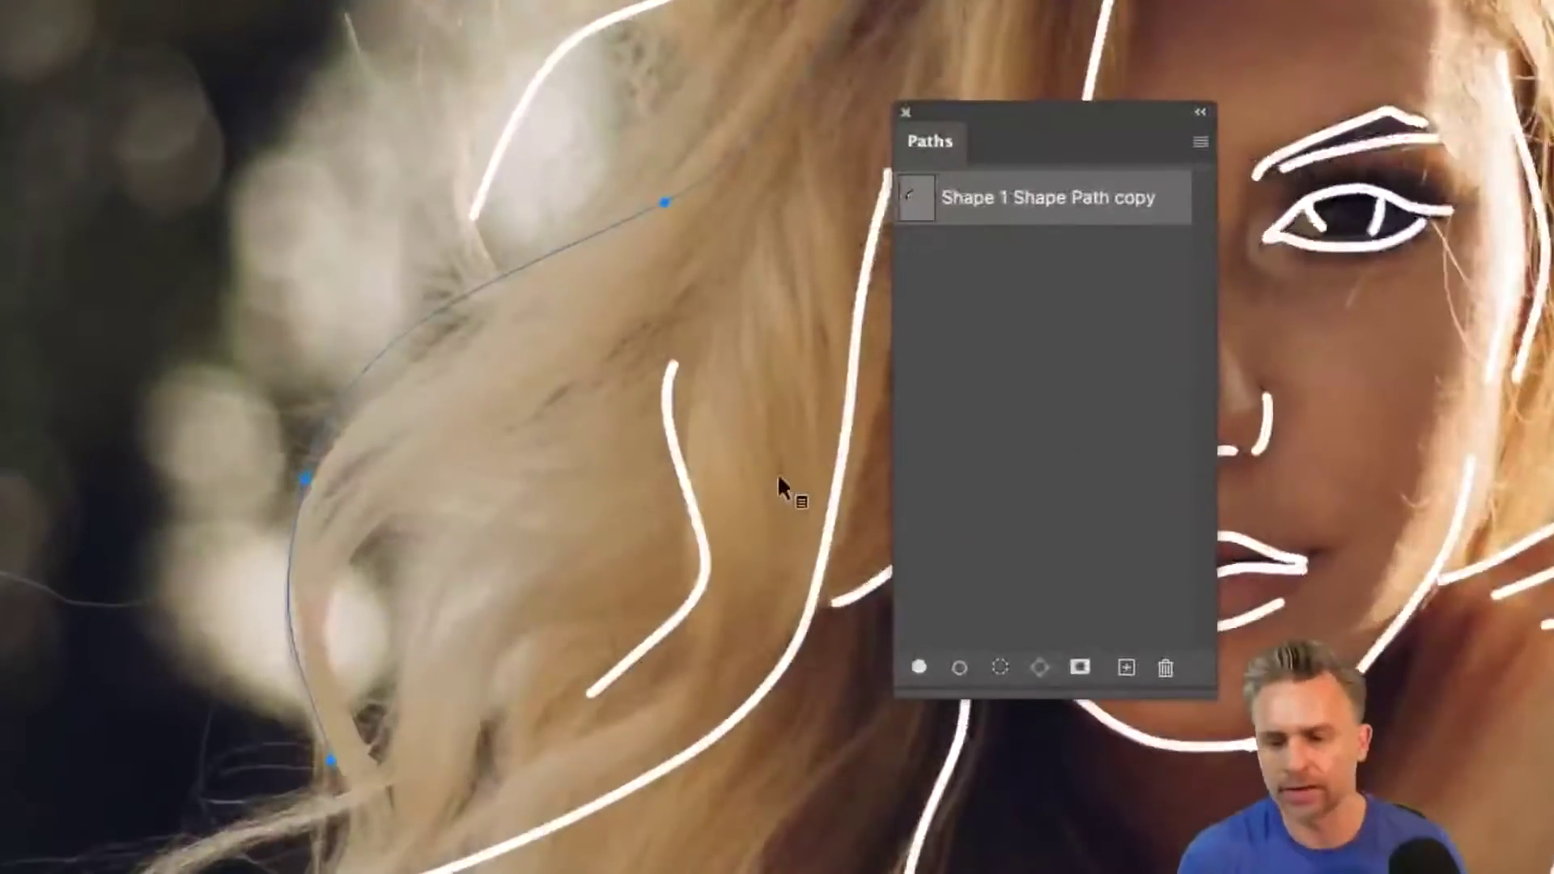
drag(1106, 109, 1086, 84)
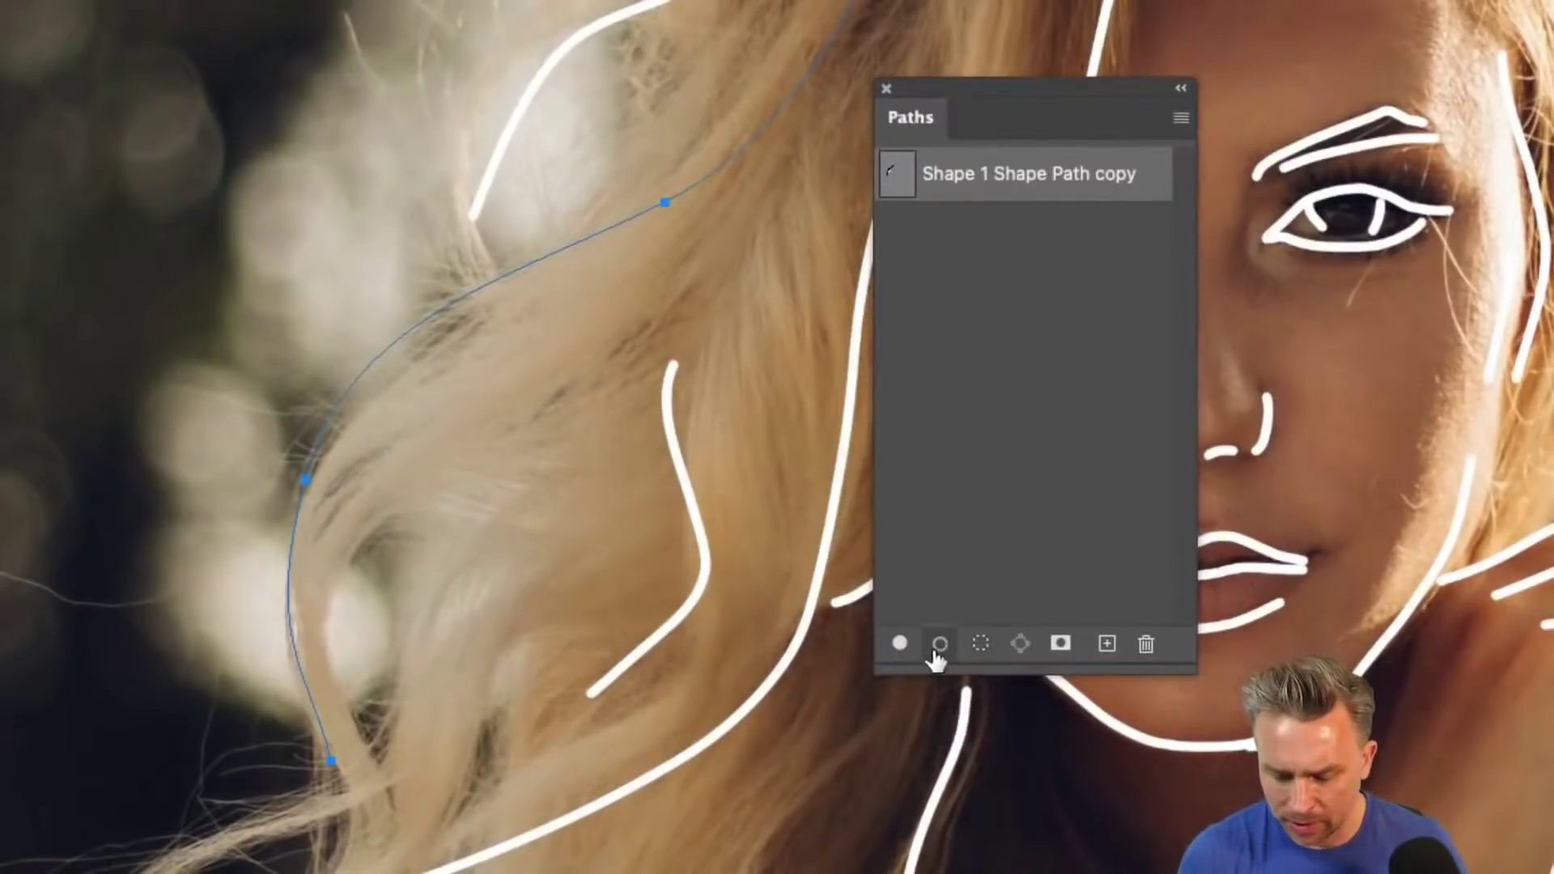
Stroke the saved hair path on Layer 1 with the Brush, without simulated pressure, and close the Paths panel.
click(1181, 119)
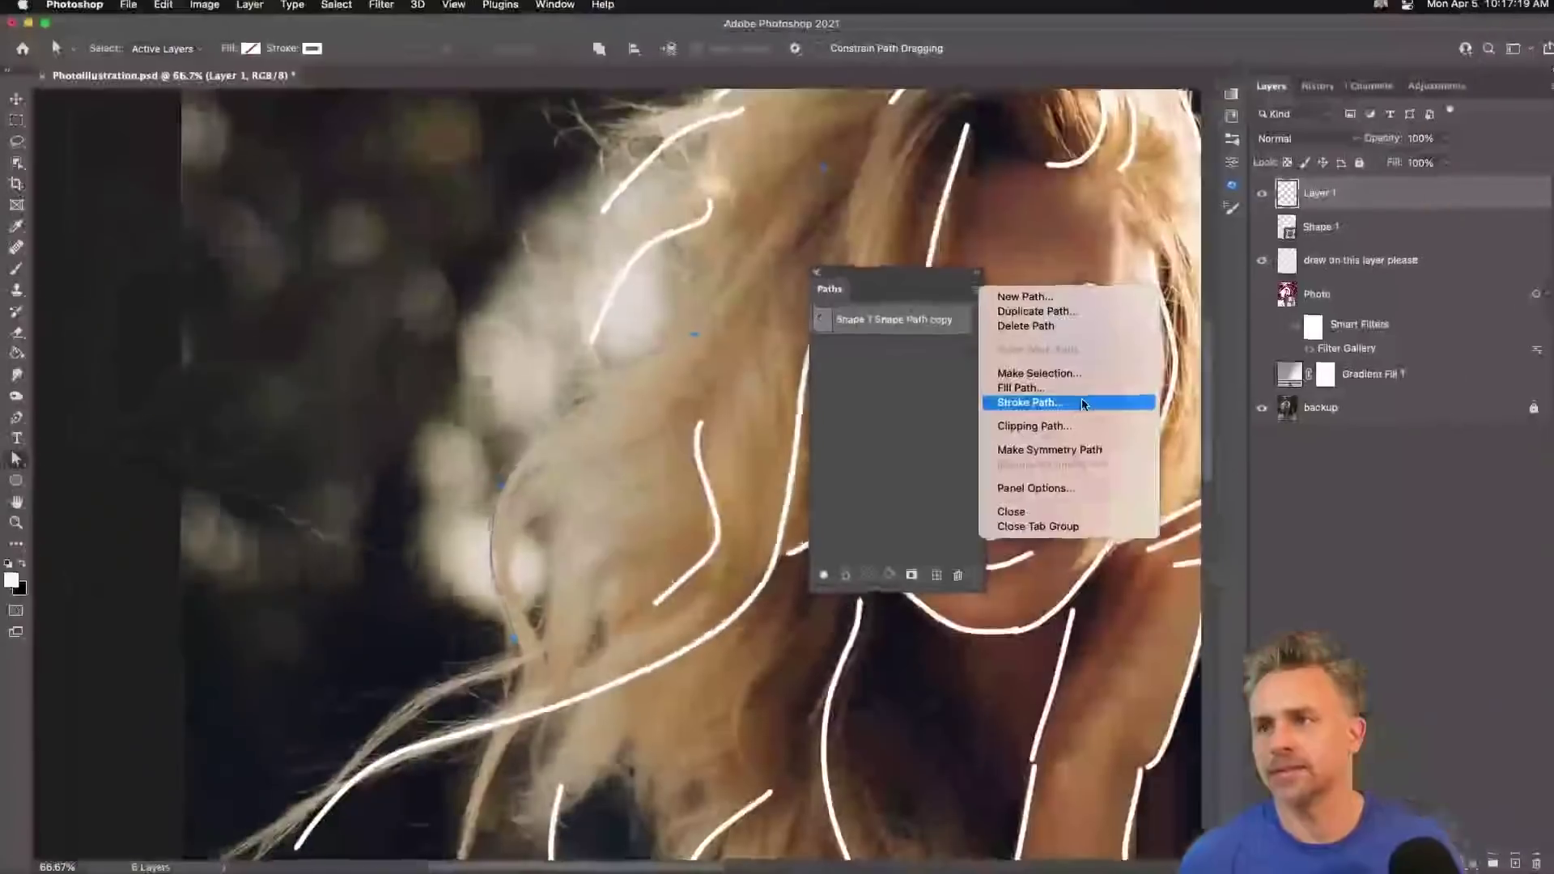
click(1082, 403)
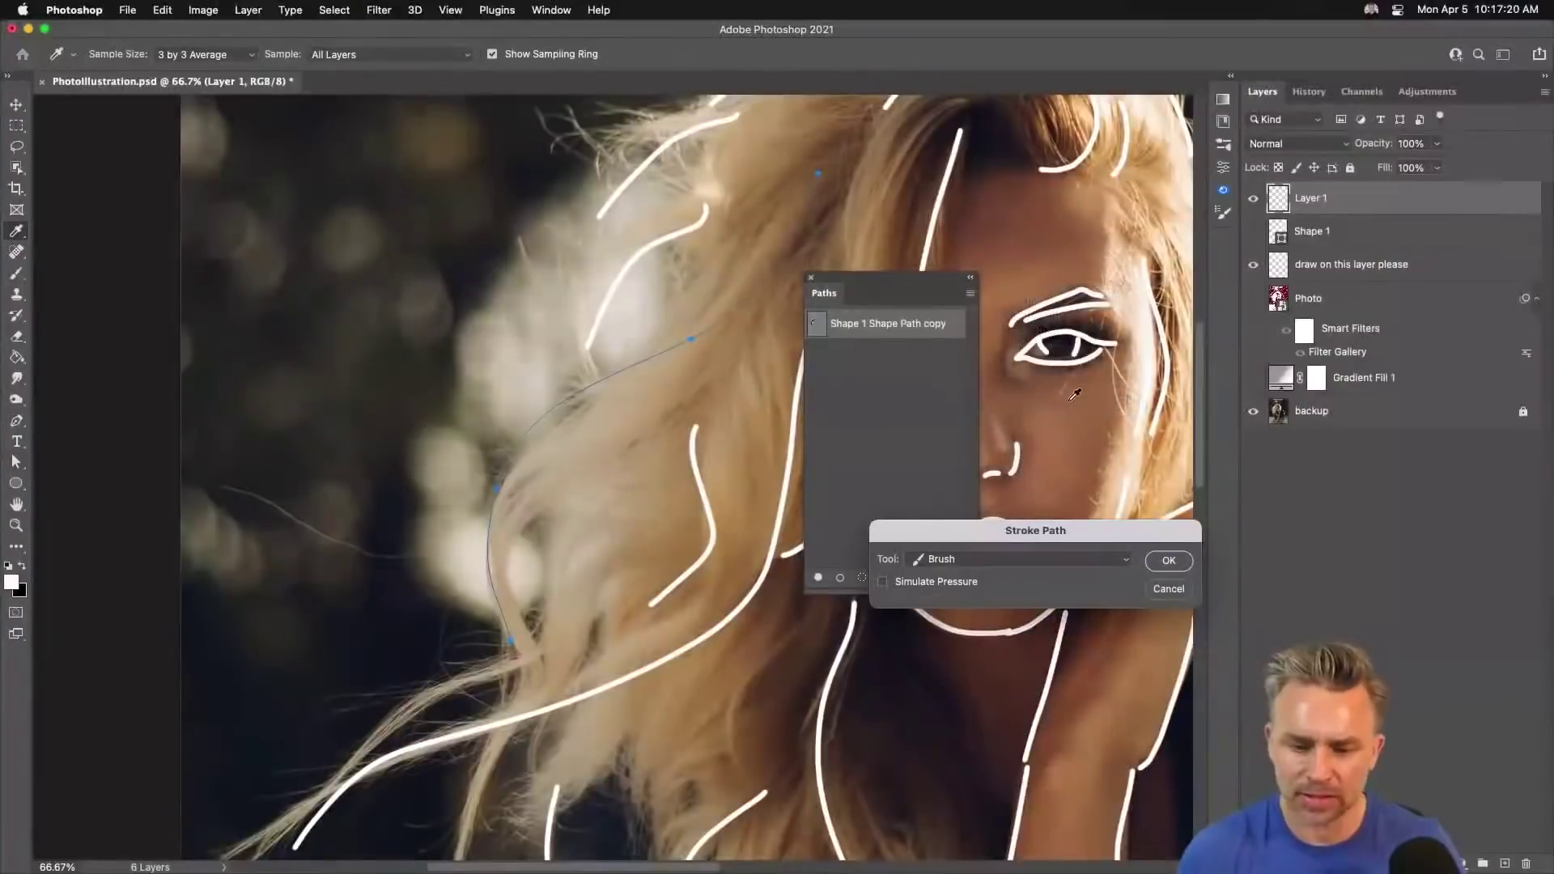
mouse_move(898, 541)
mouse_down()
mouse_move(741, 423)
mouse_move(639, 374)
mouse_up()
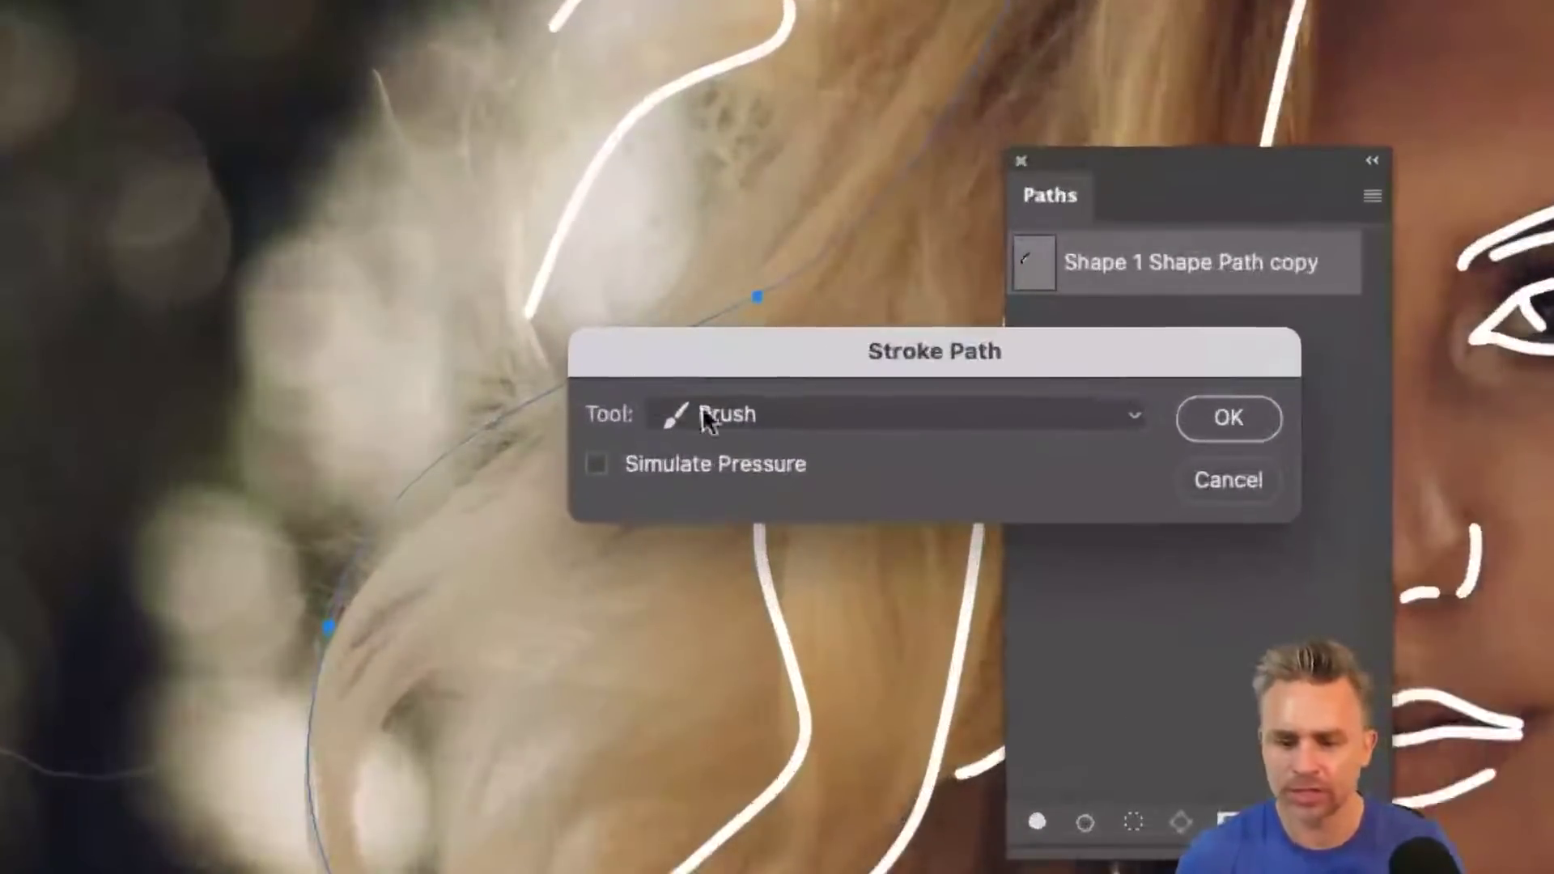
click(779, 402)
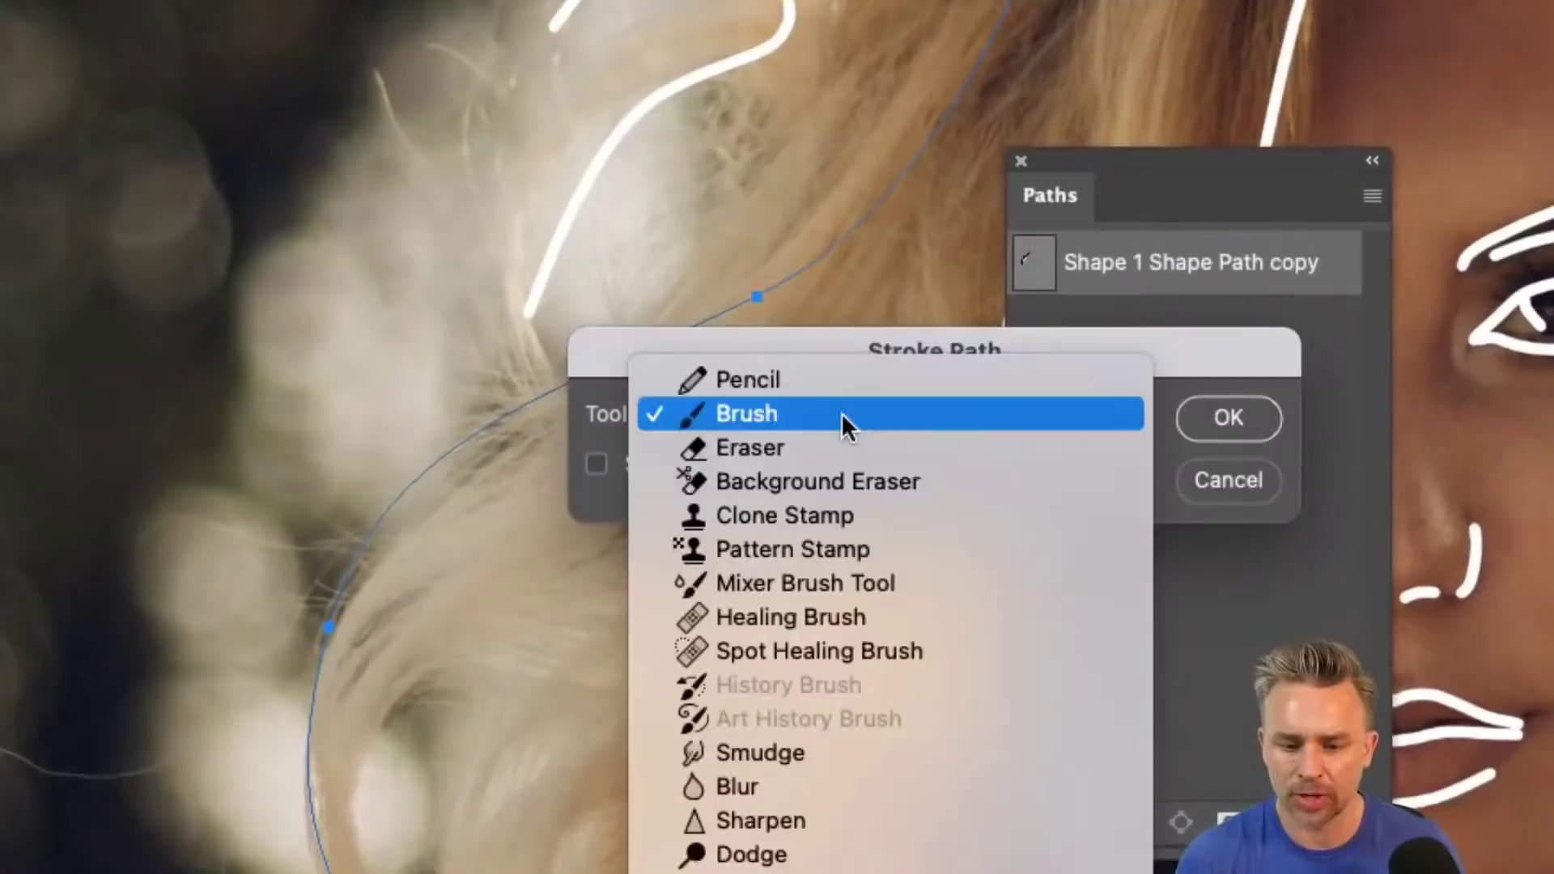
click(841, 414)
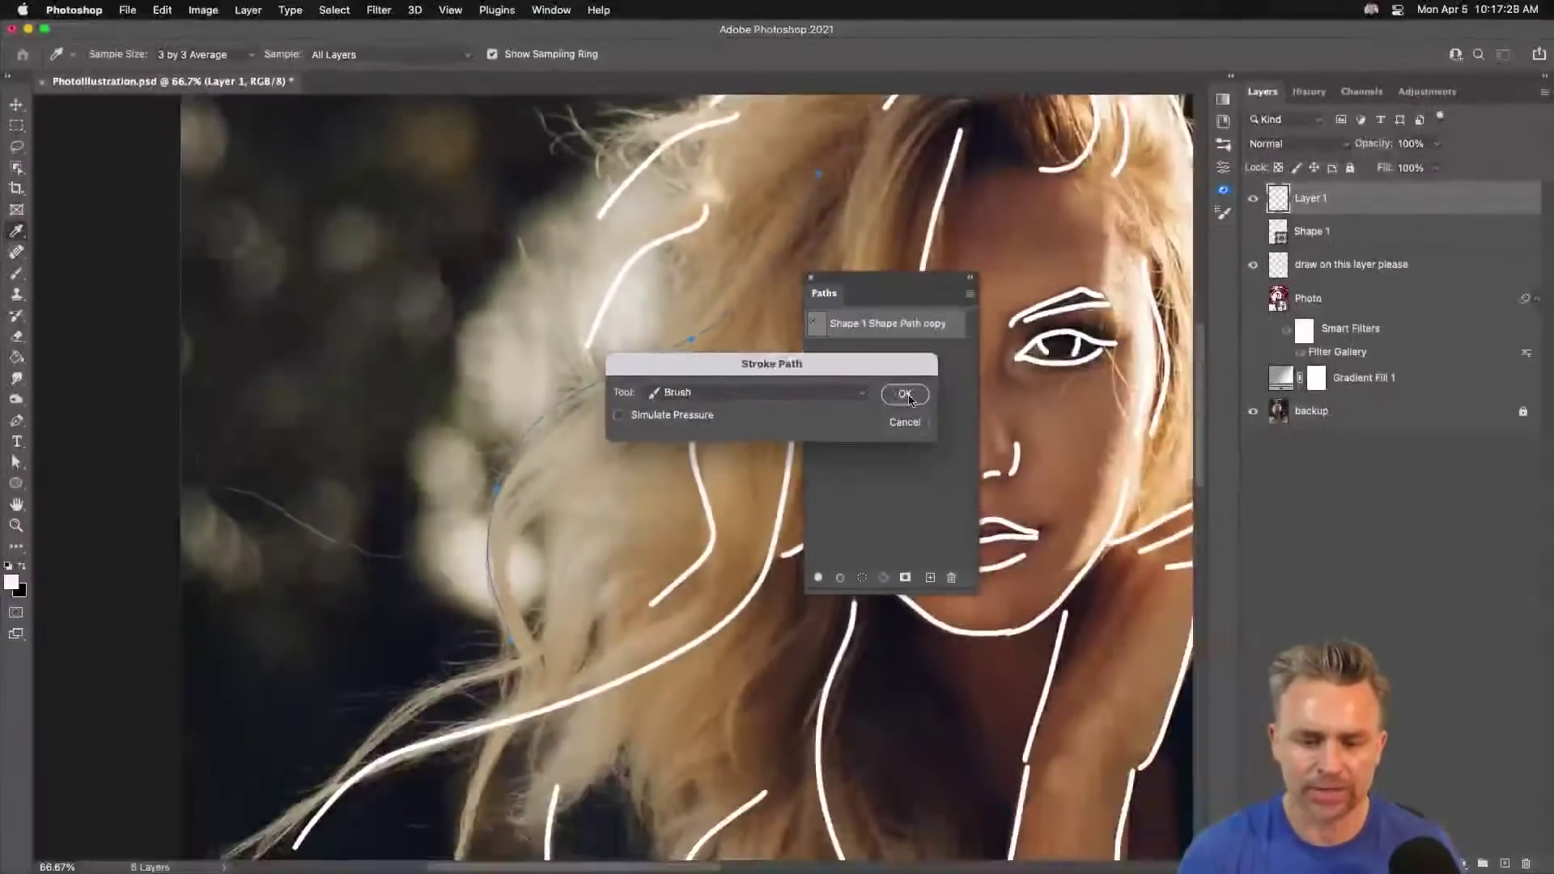
click(905, 394)
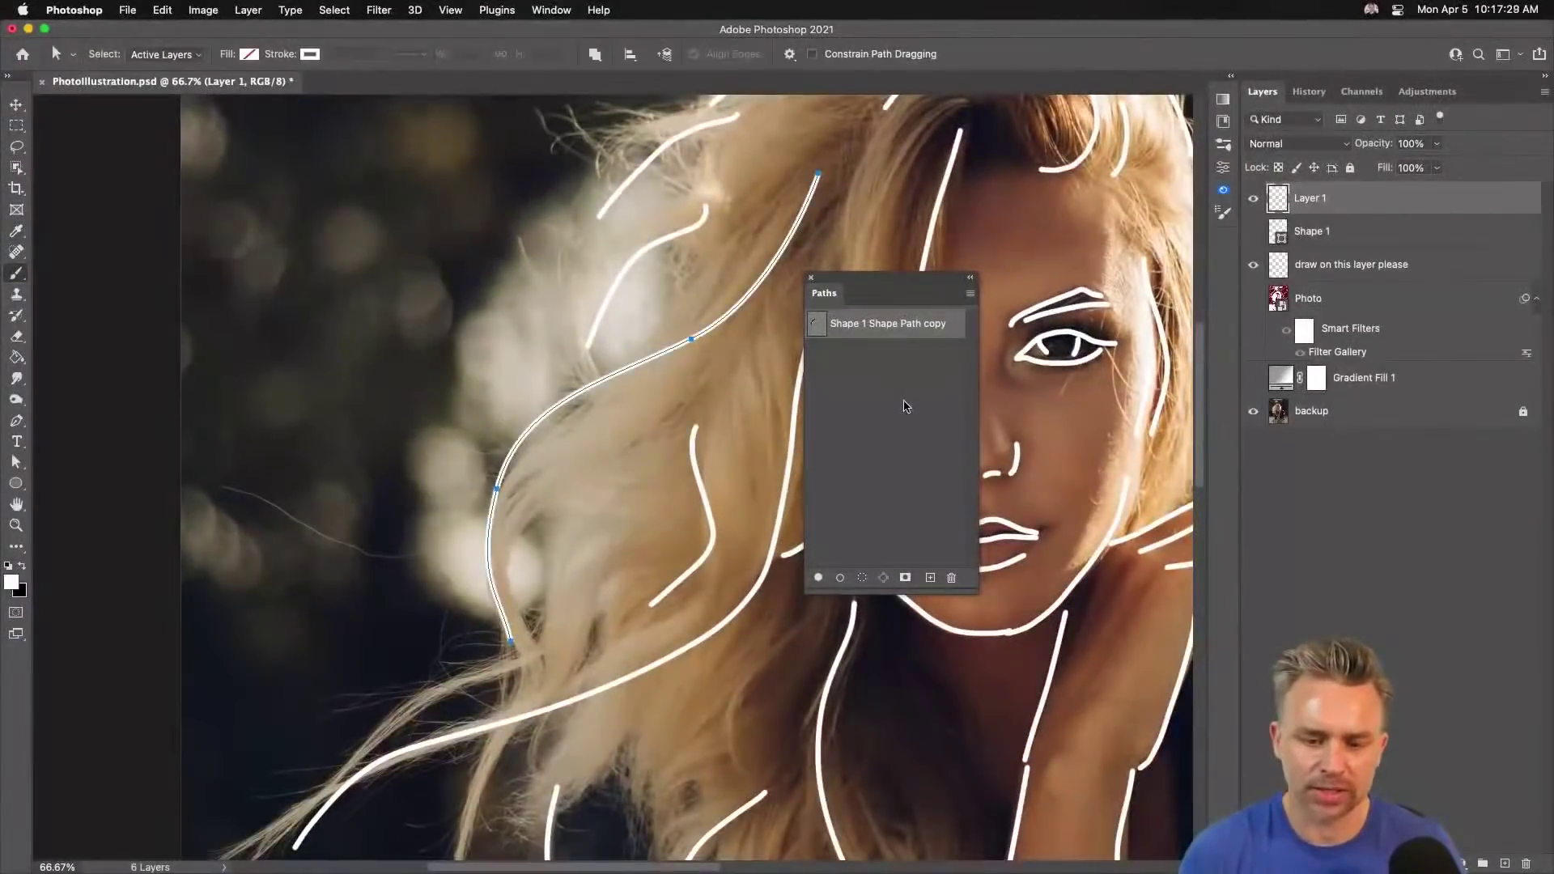
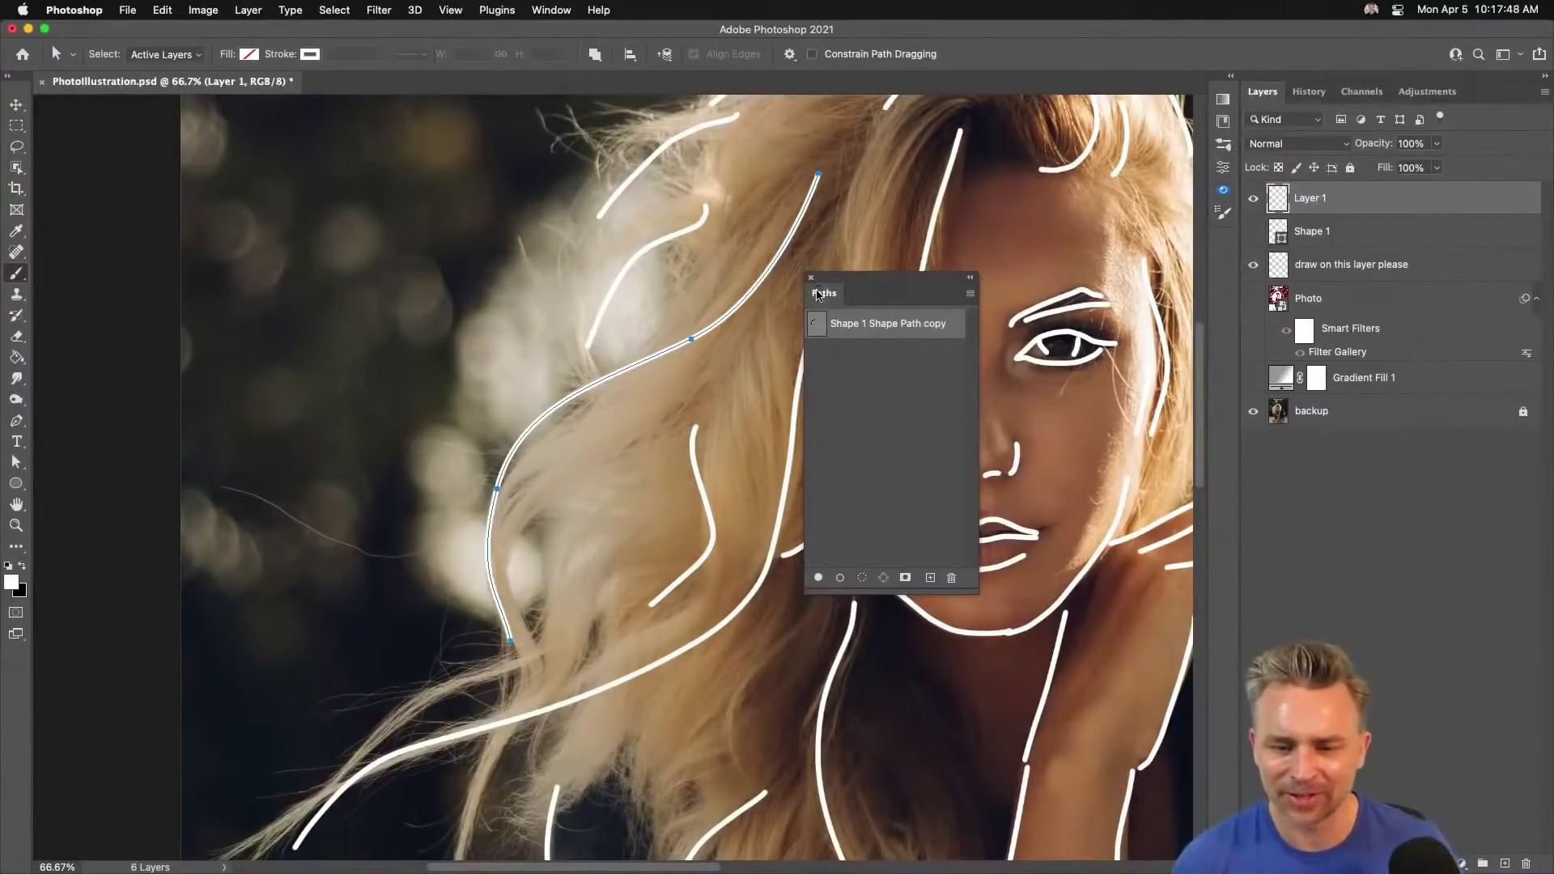
click(811, 277)
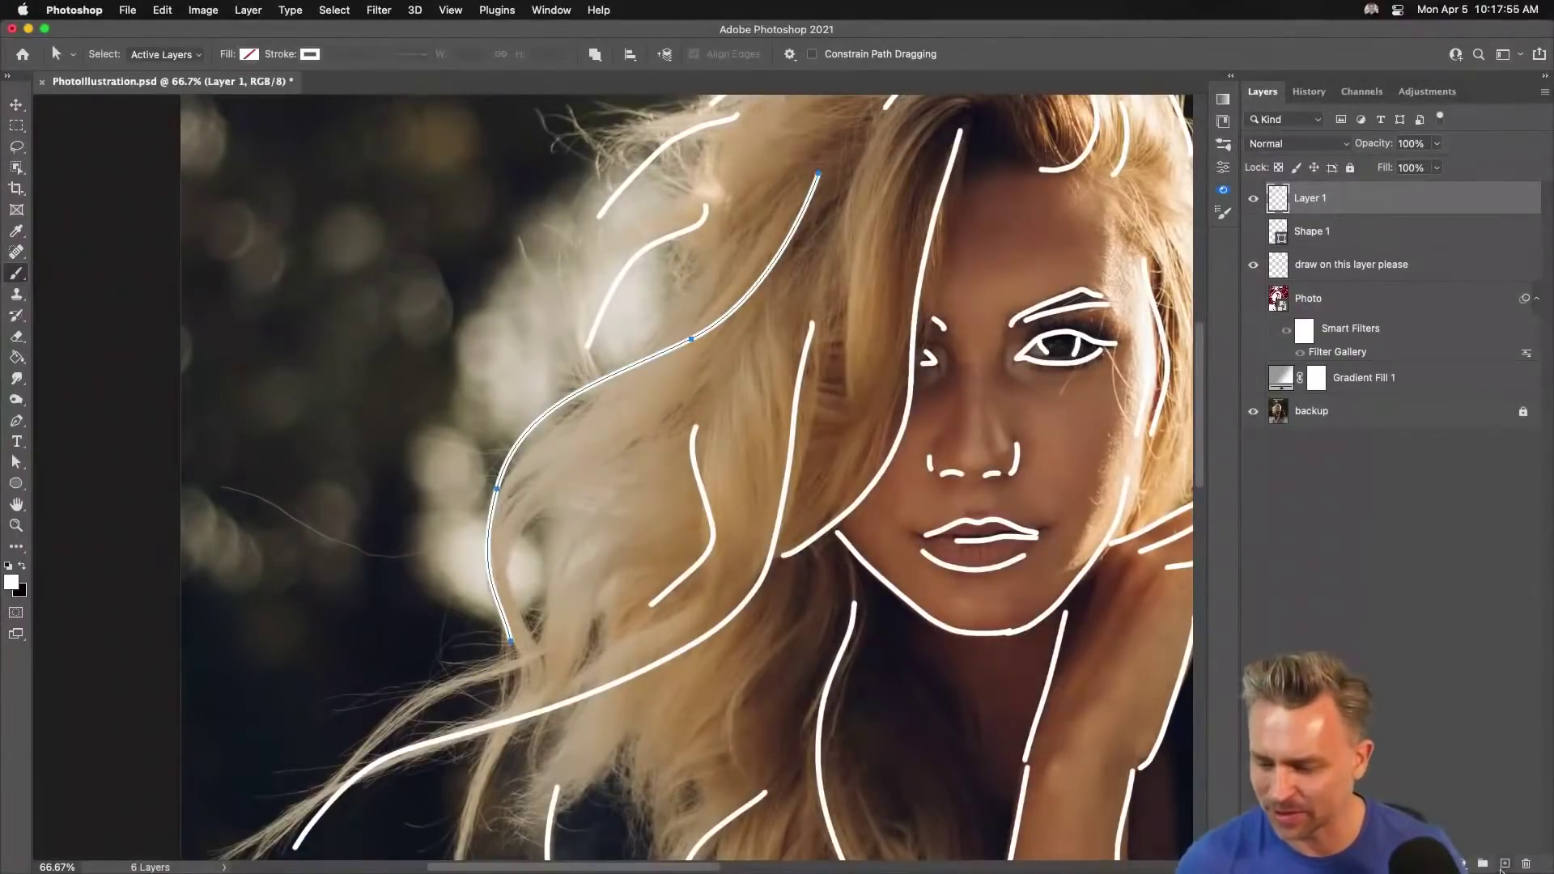
Add another empty layer above Layer 1 and switch to the Rectangular Marquee tool.
click(1504, 865)
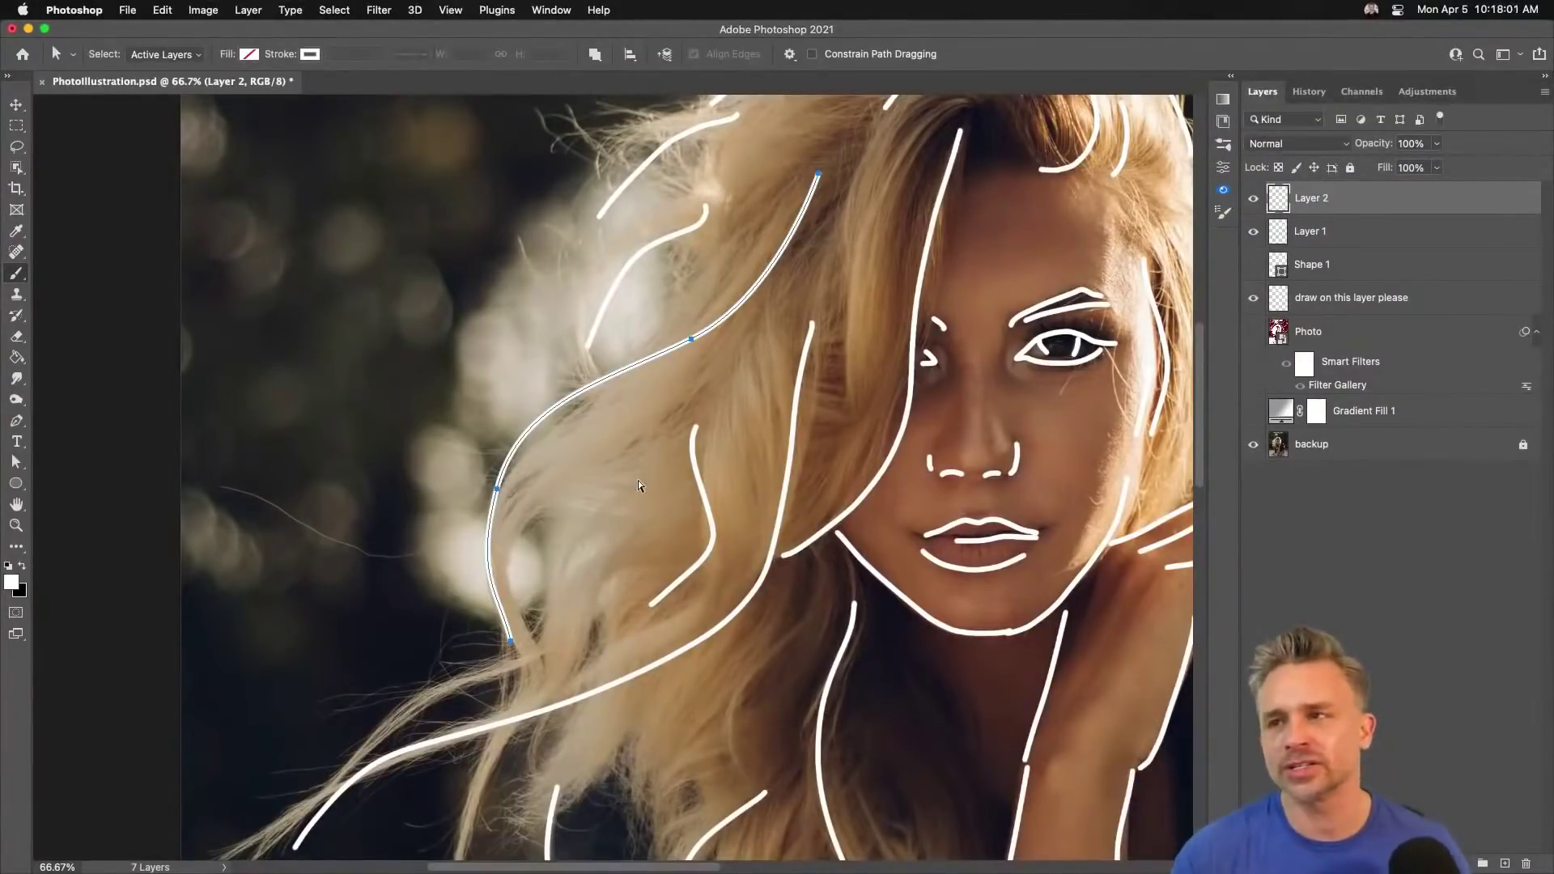
key(super+minus)
key(super+minus)
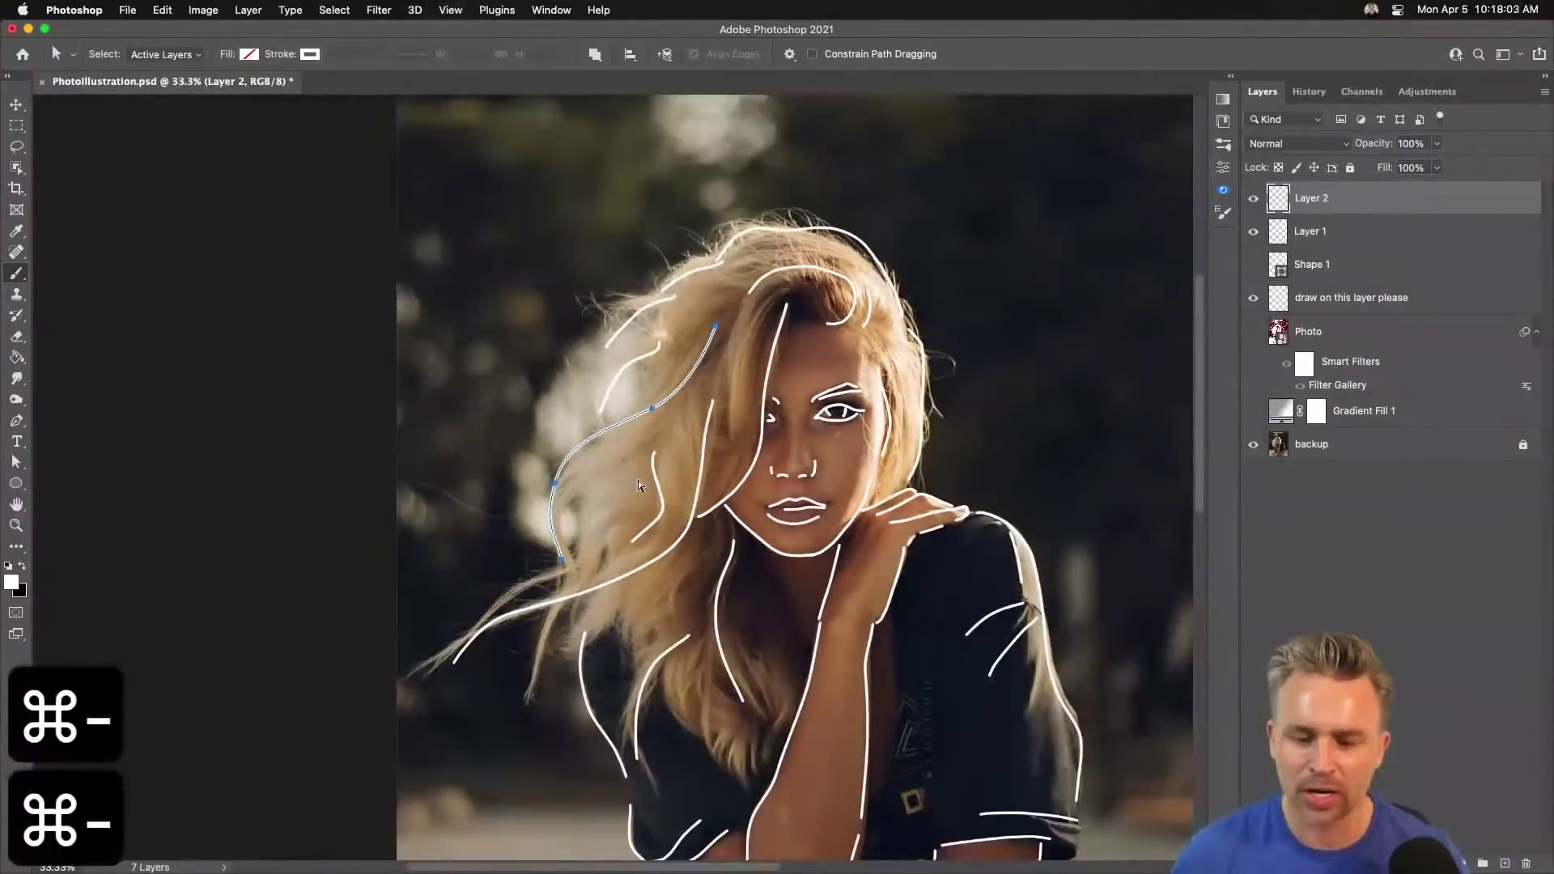
key(space)
drag(451, 597, 435, 428)
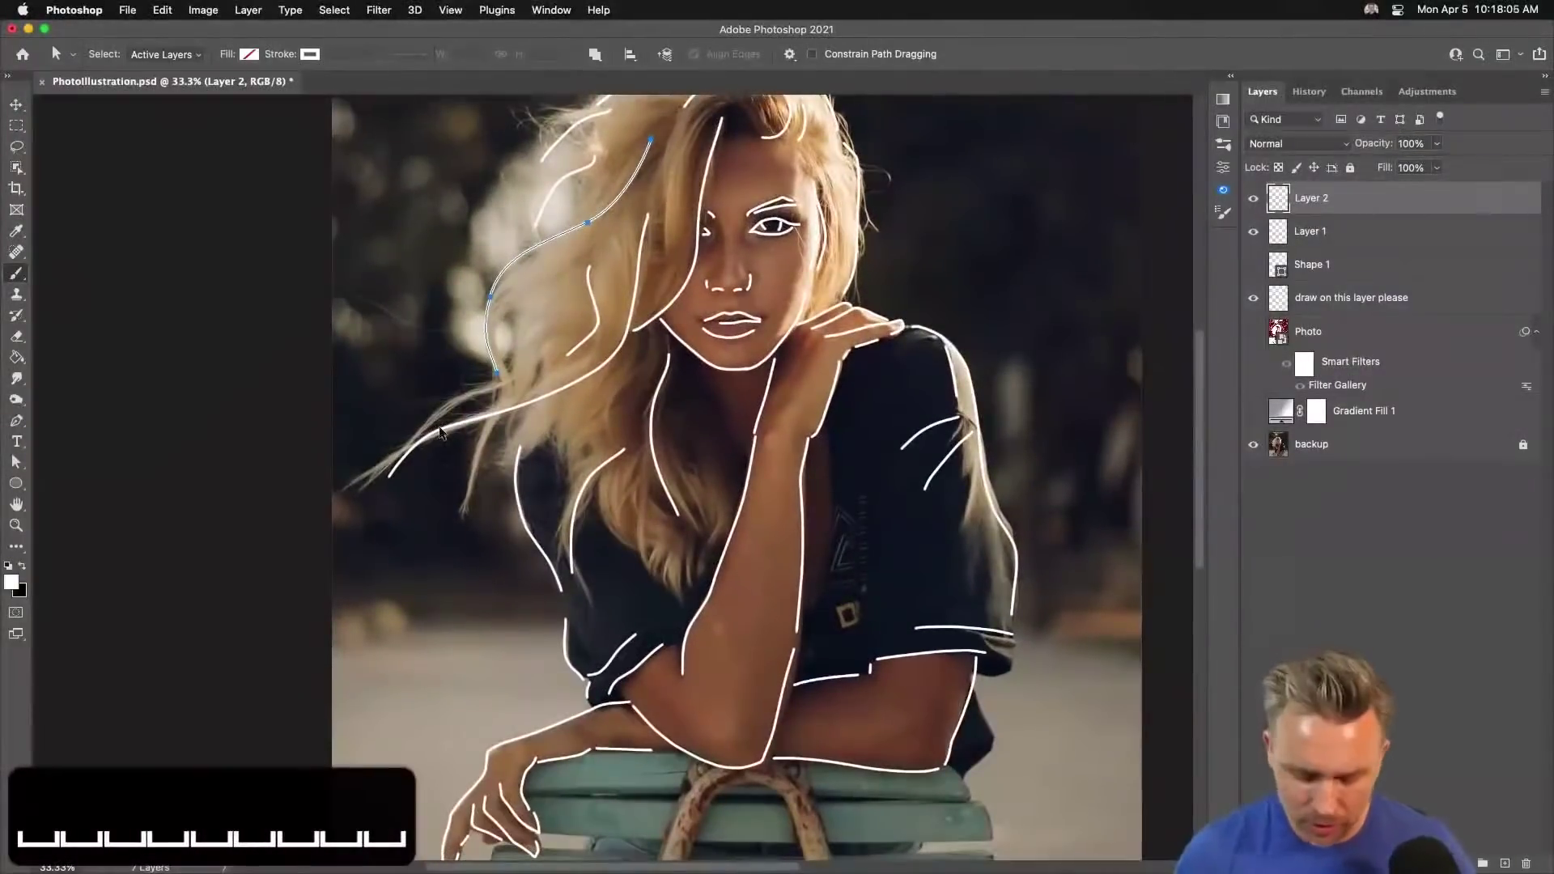
key(super+minus)
key(m)
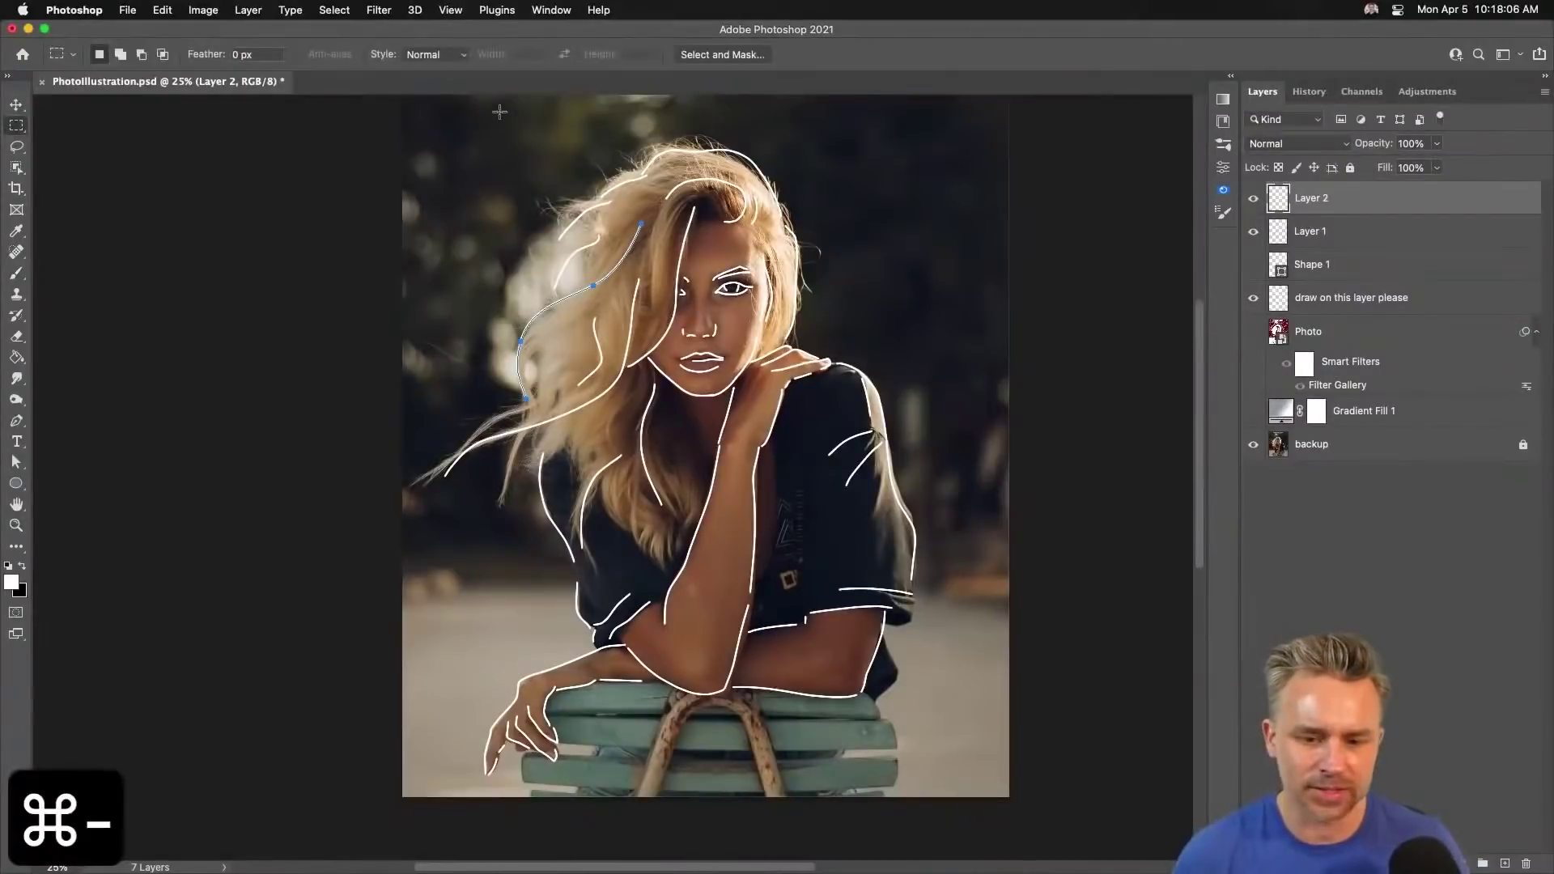
Start a Save for Web (Legacy) export as JPEG and set the image width to 900 px.
click(130, 9)
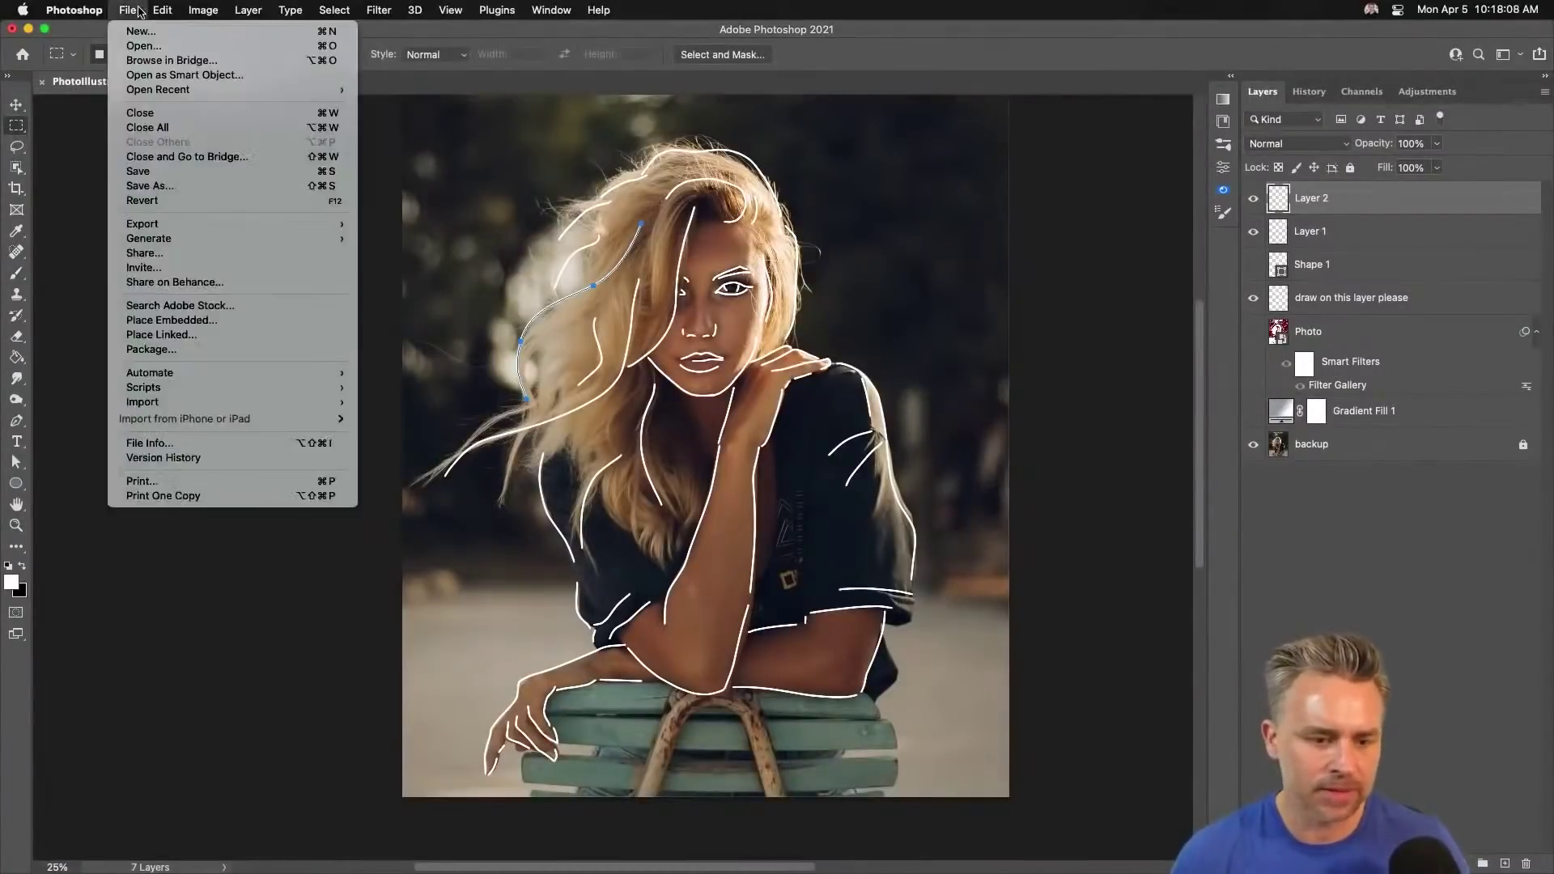
mouse_move(142, 224)
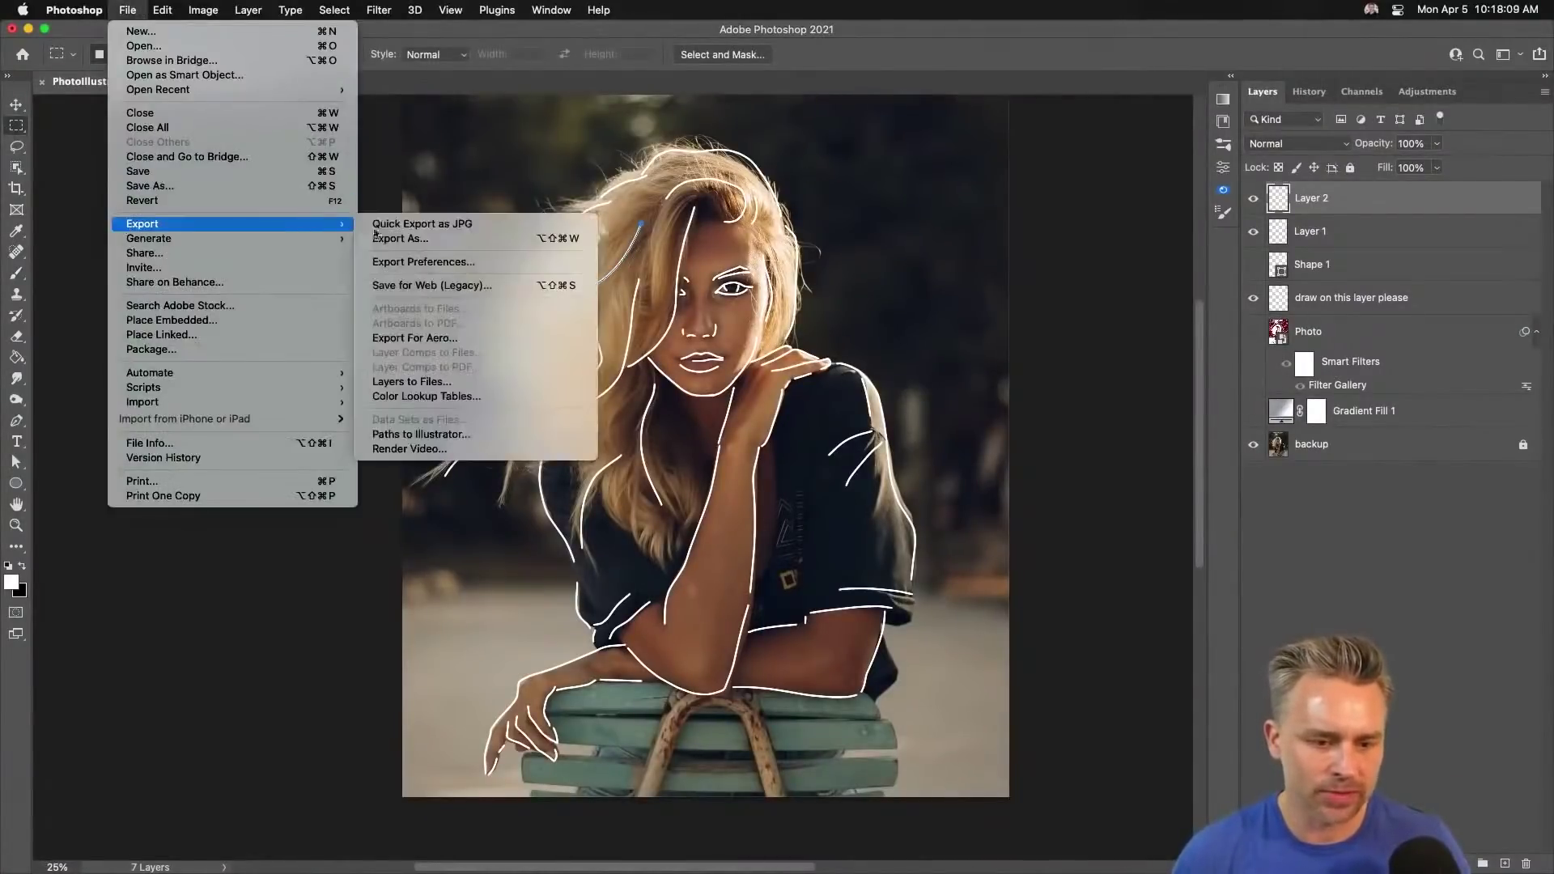
click(429, 280)
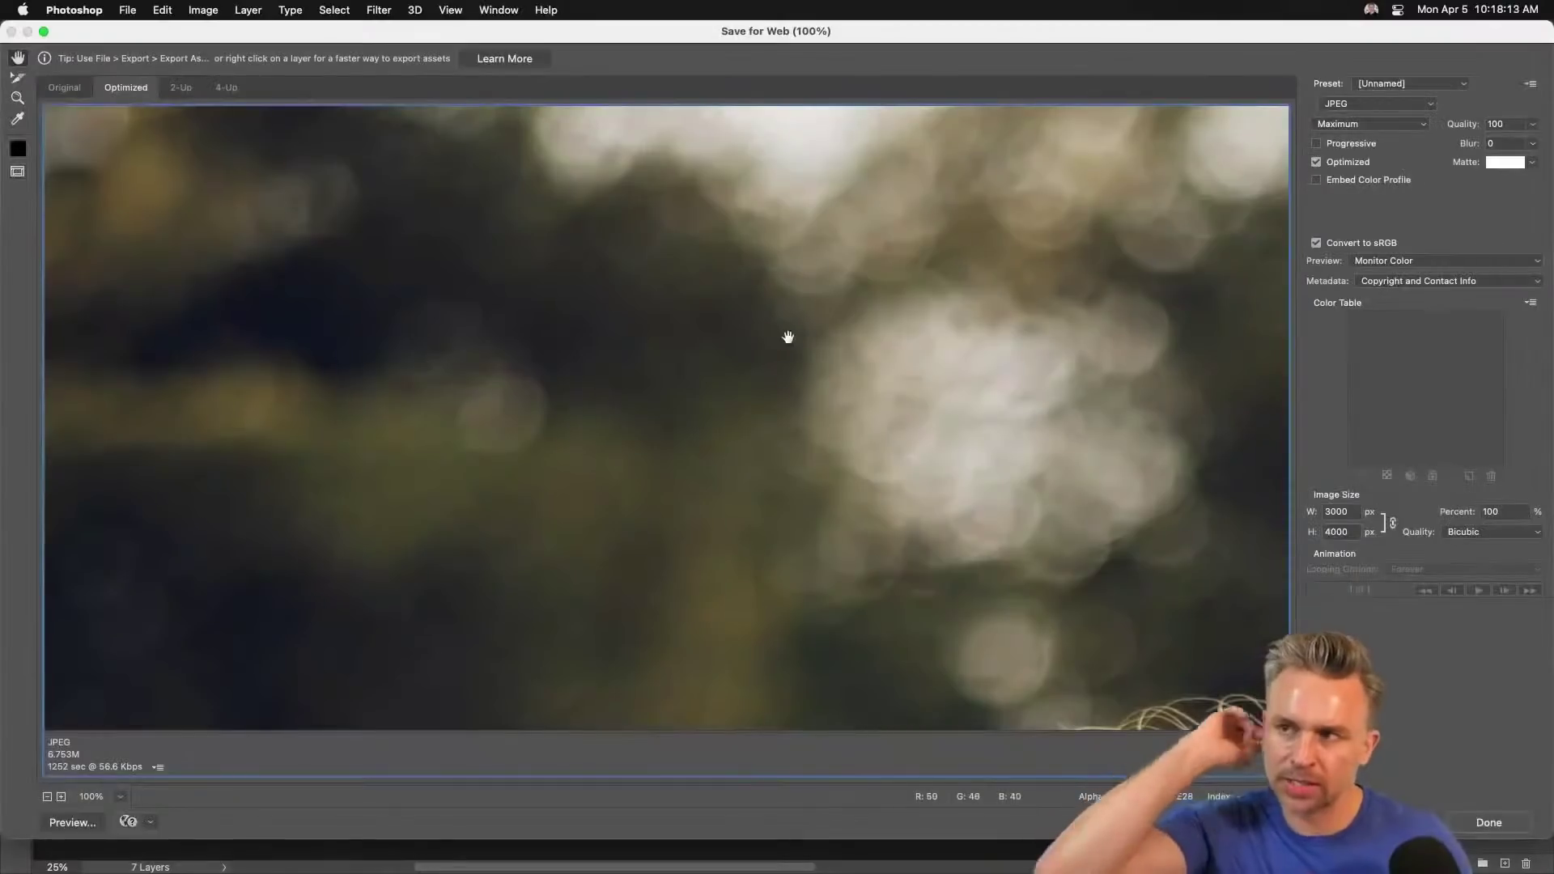
double_click(1354, 512)
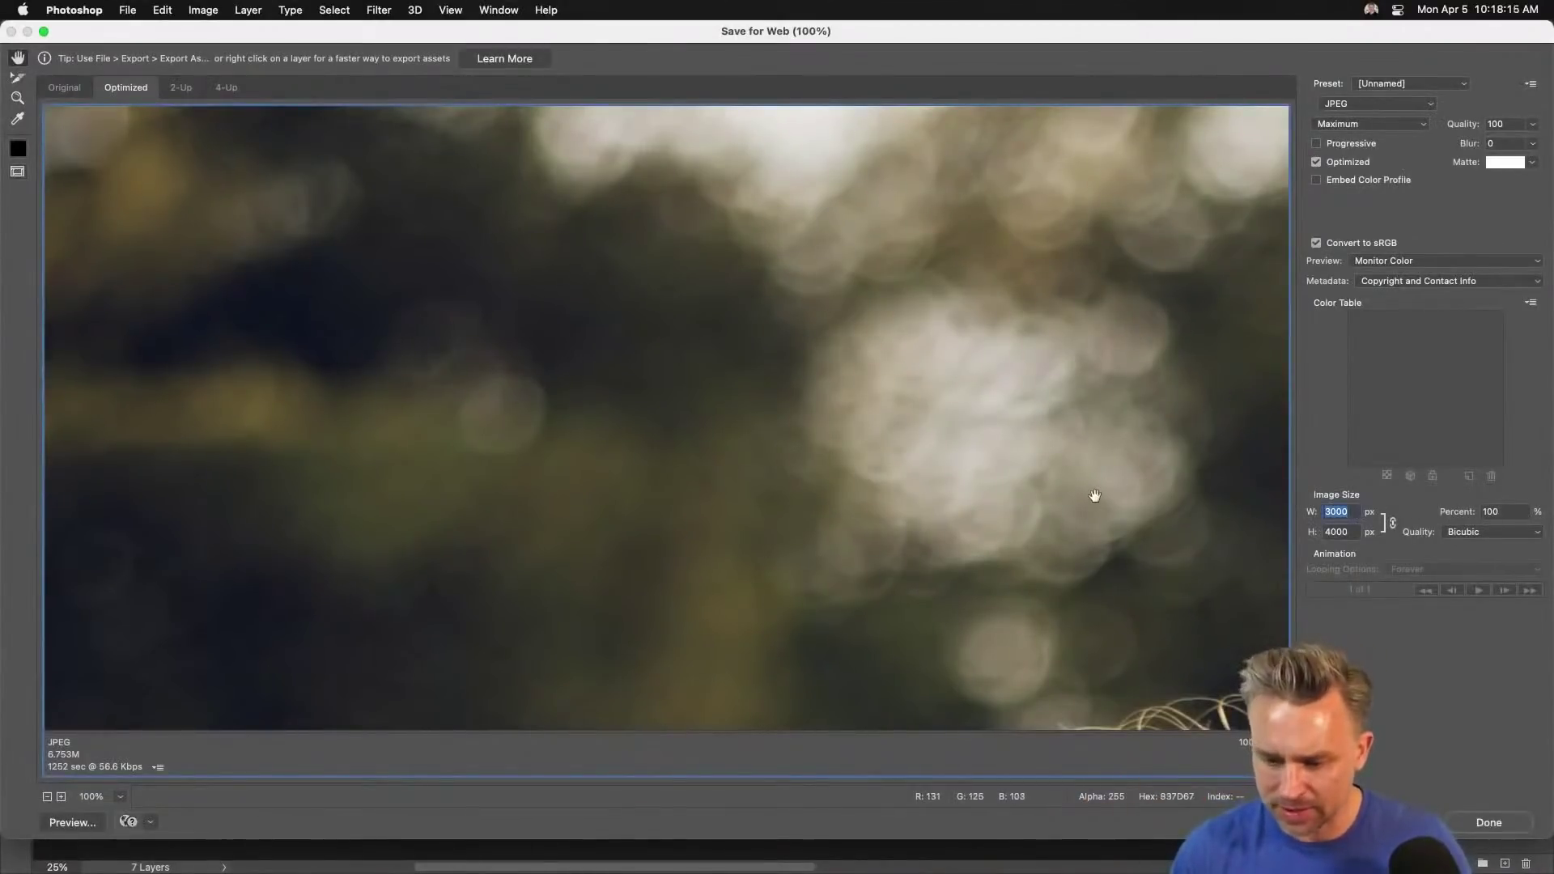
text(1)
key(BackSpace)
key(BackSpace)
text(900)
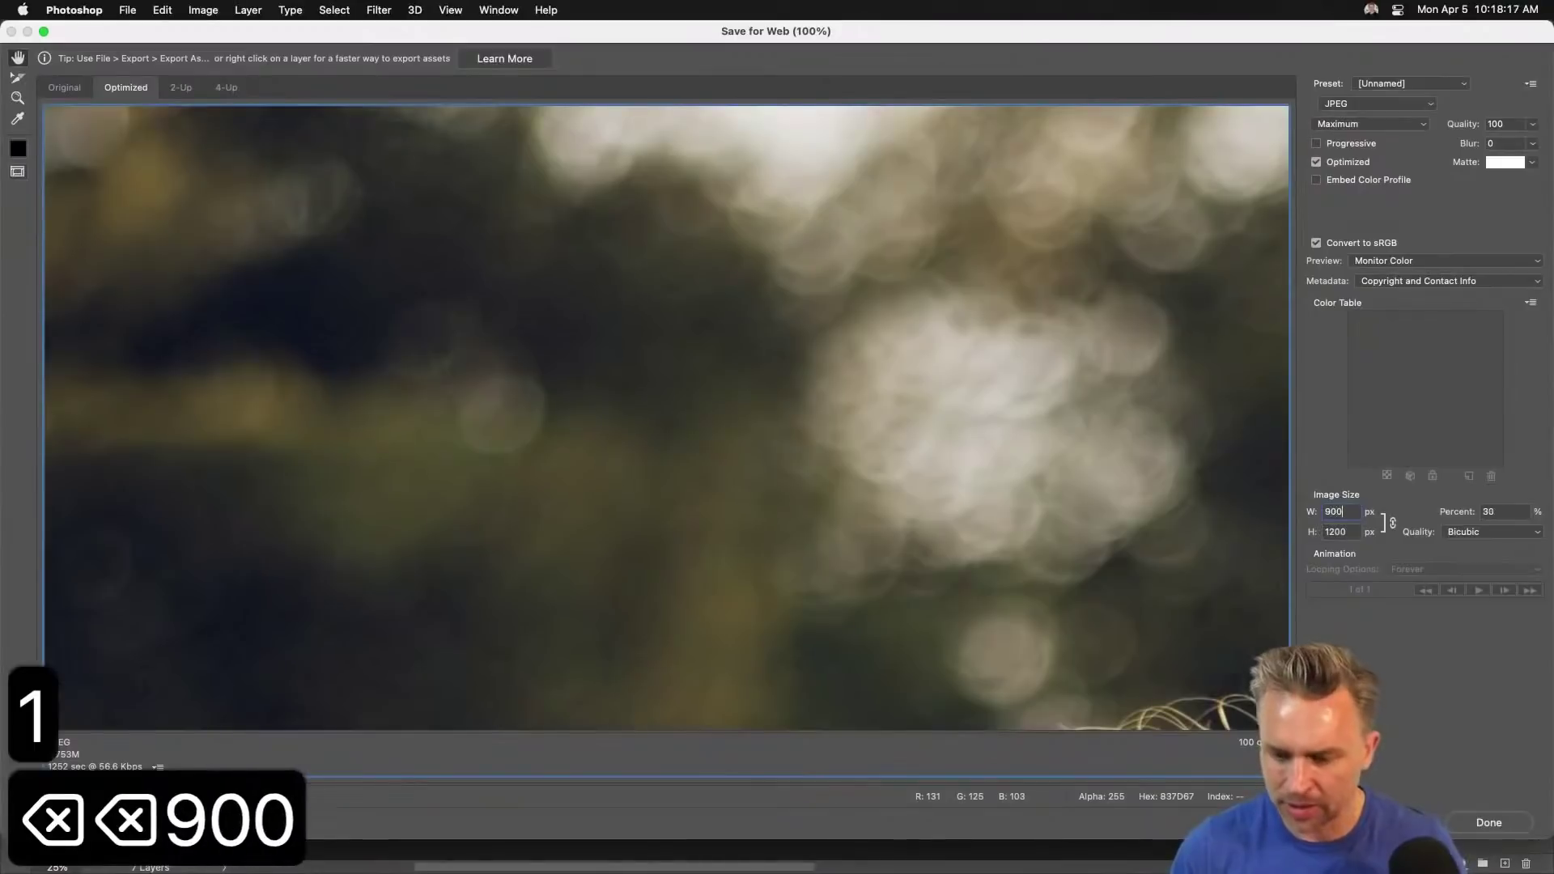
Finish the 900 px wide JPEG export by saving it as PhotoIllustration.jpg on the Desktop.
scroll(1127, 673, down, 5)
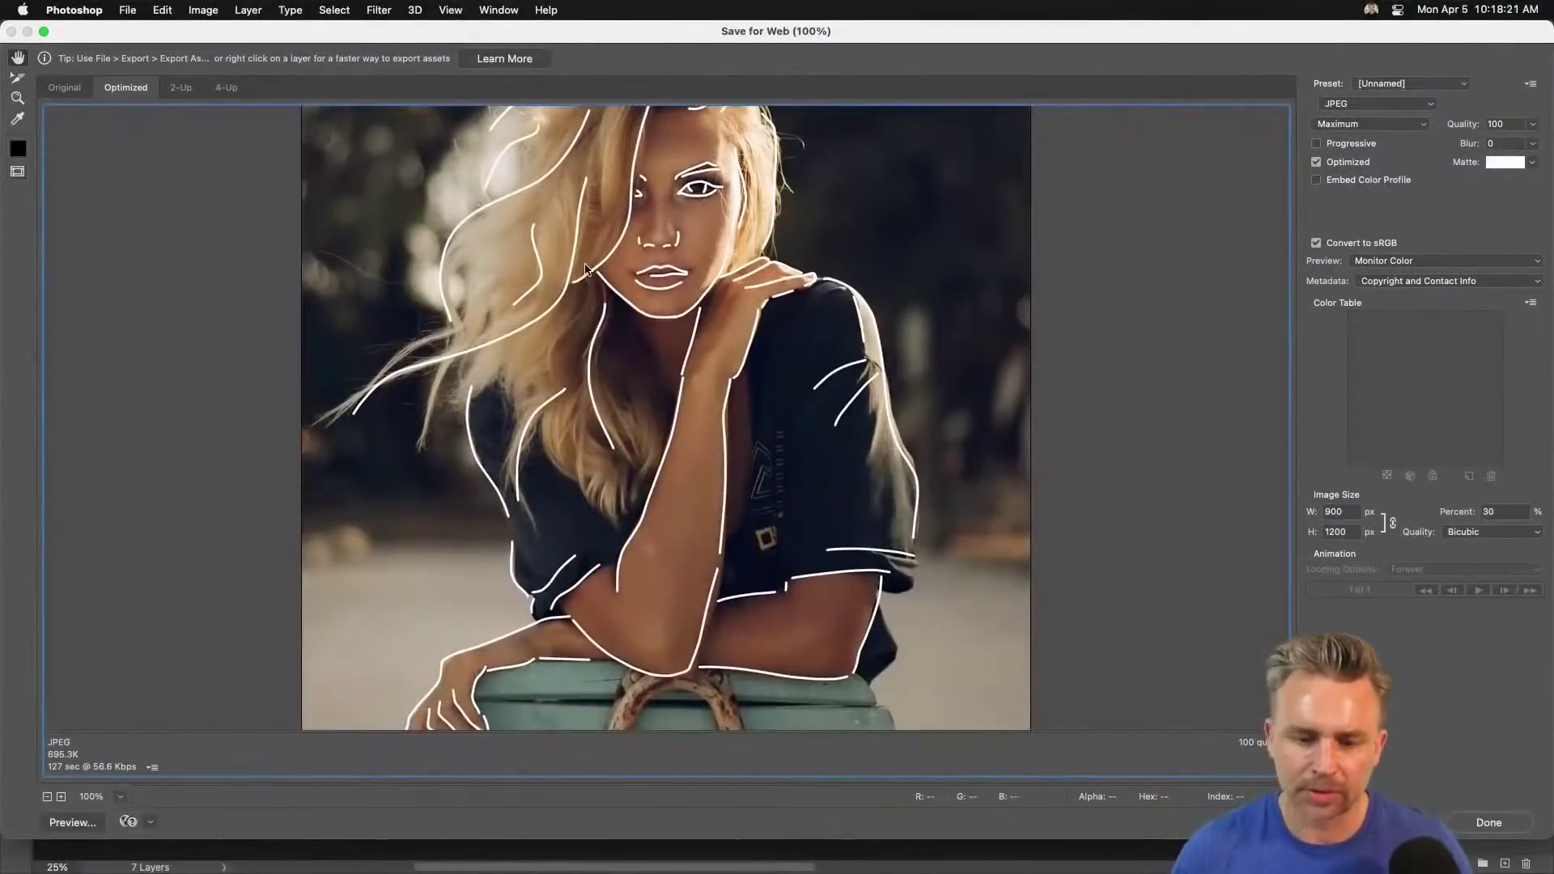
key(Return)
click(284, 146)
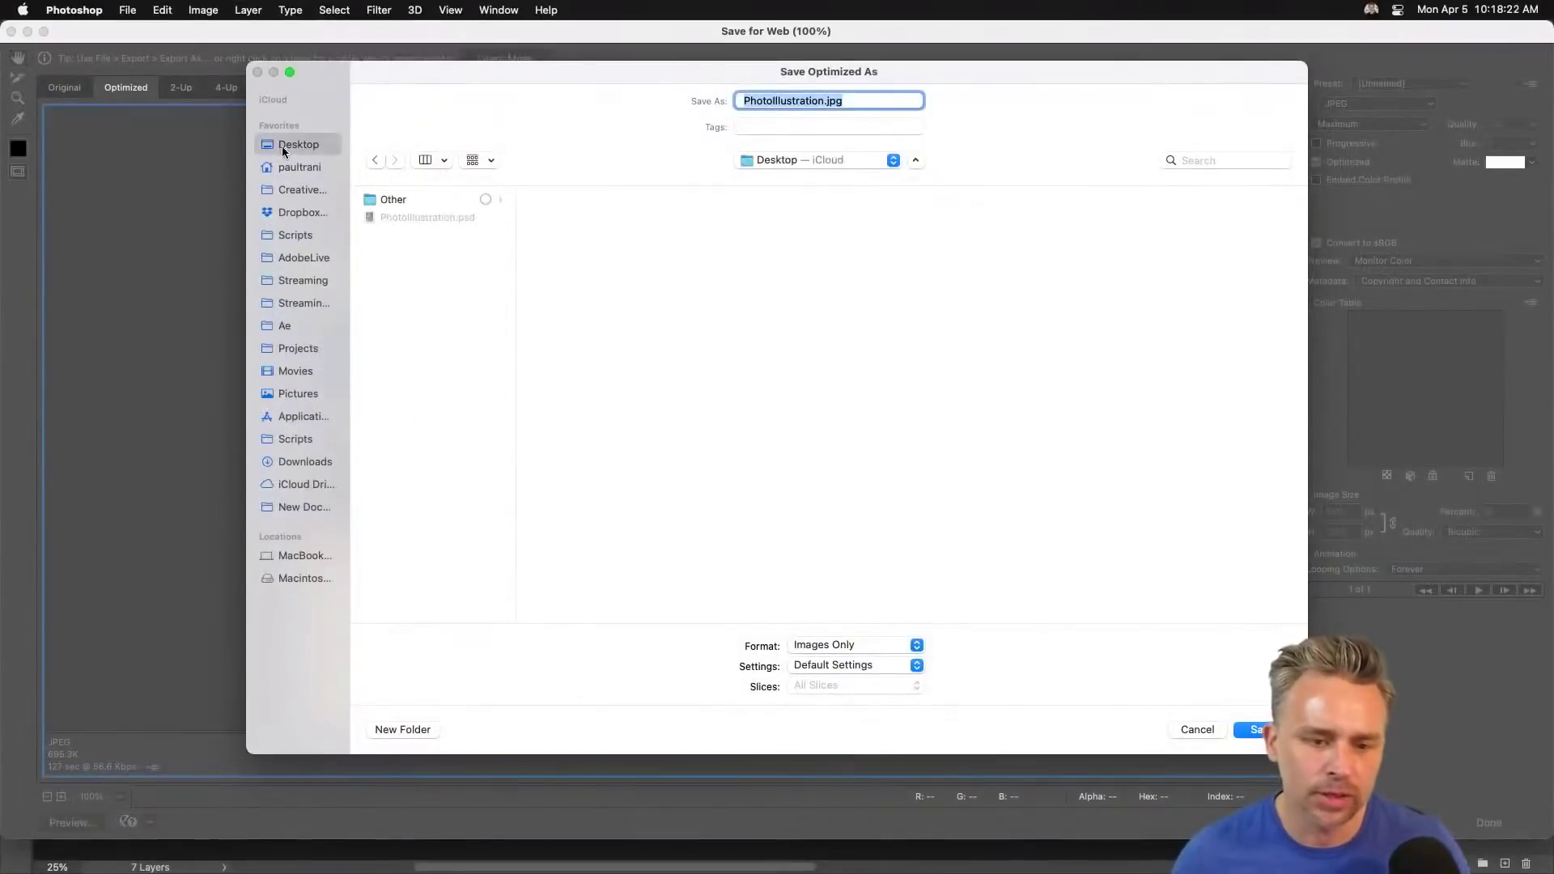
key(Return)
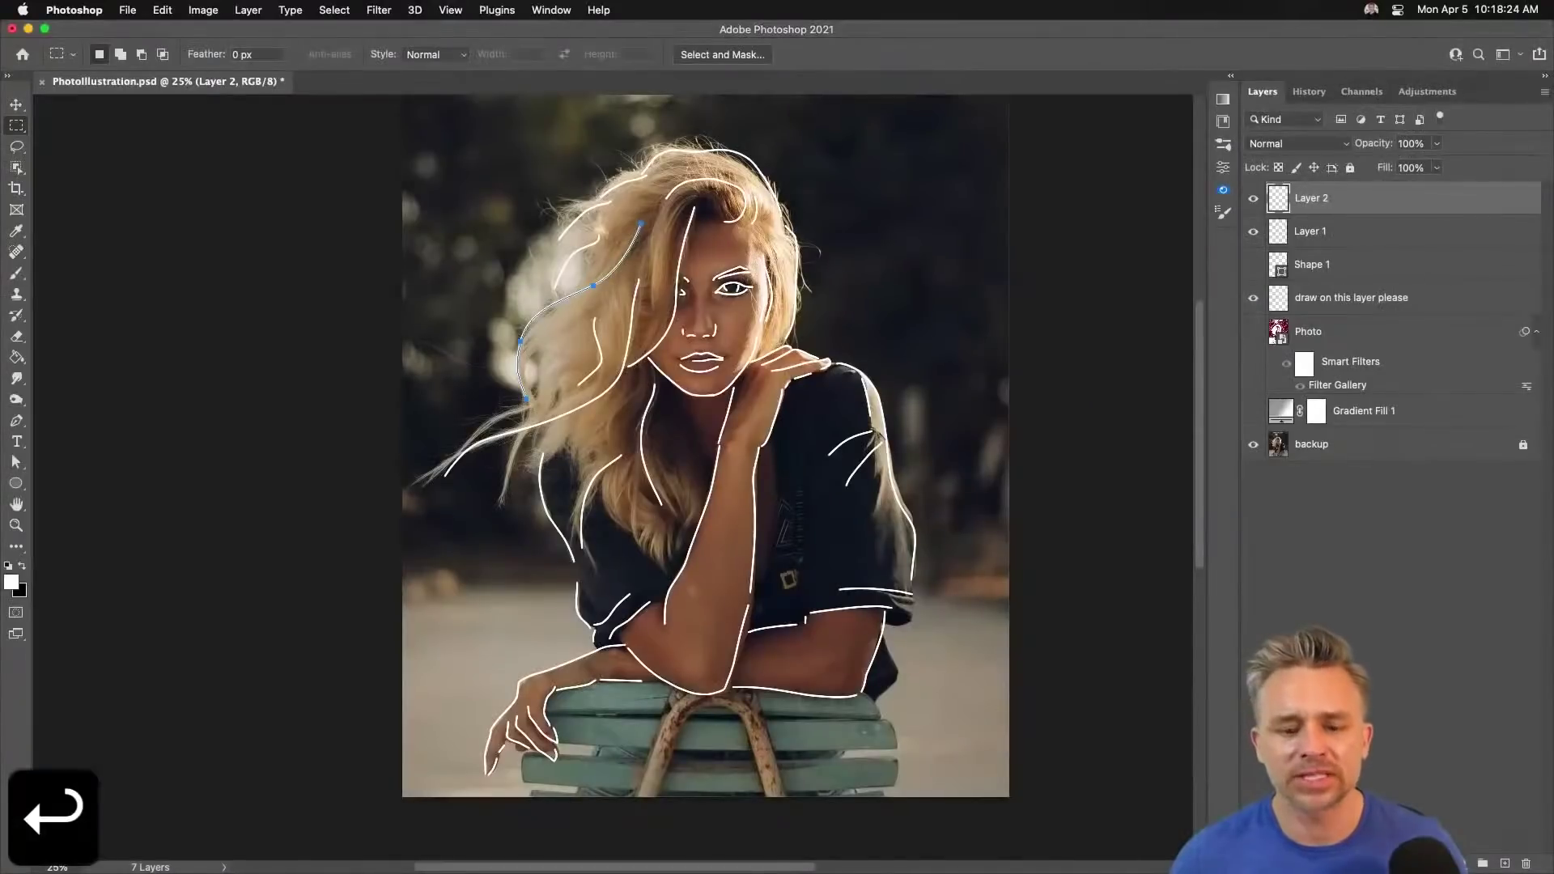
Hide Layer 1 and the "draw on this layer please" layer.
key(super+minus)
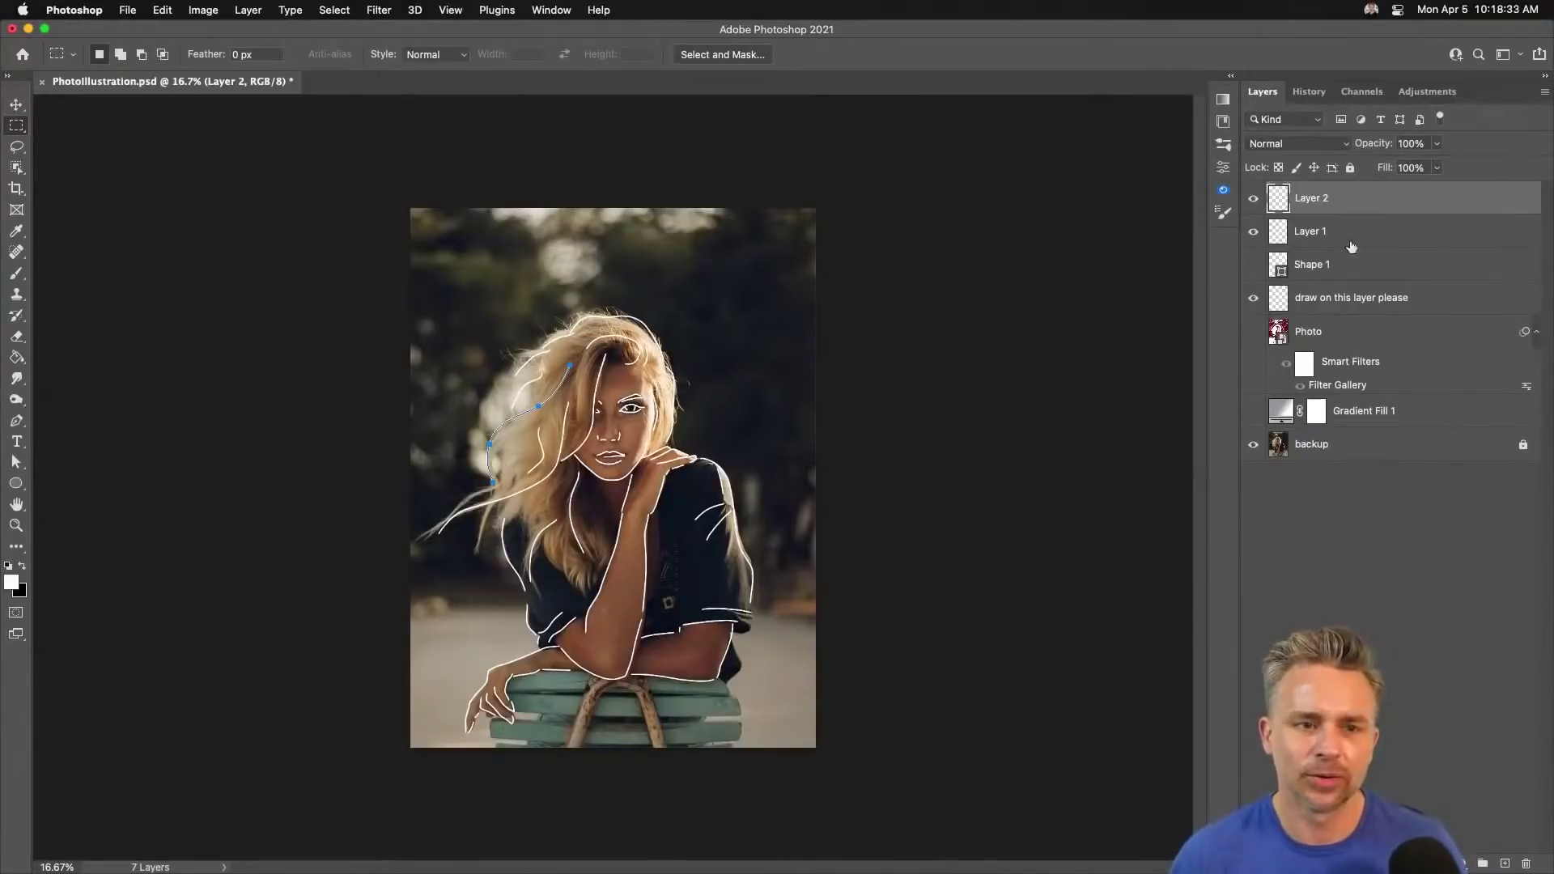
click(1253, 232)
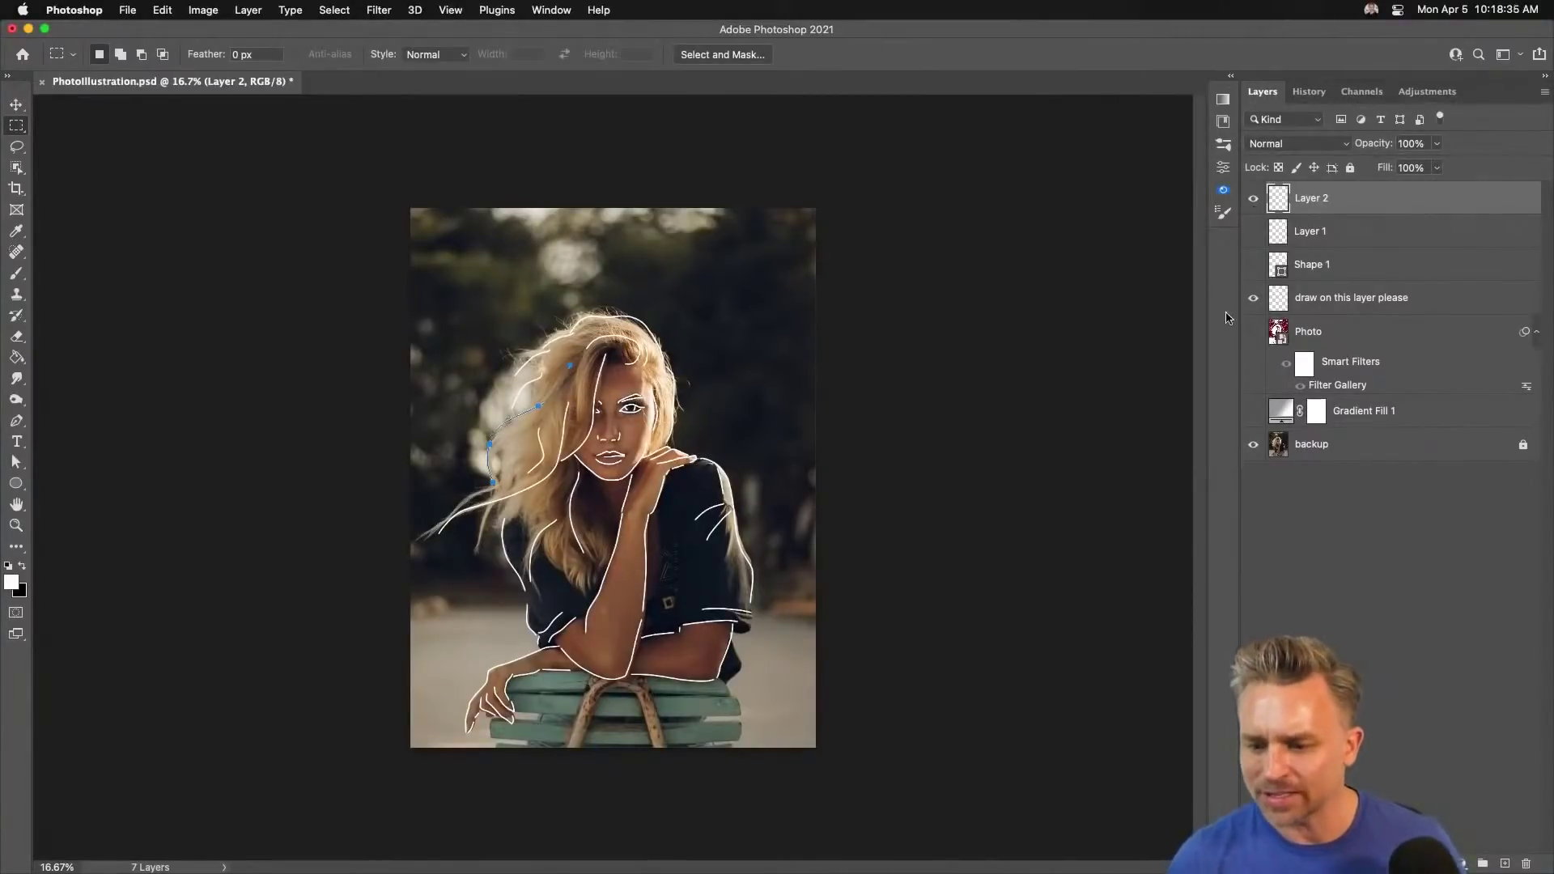
click(1253, 299)
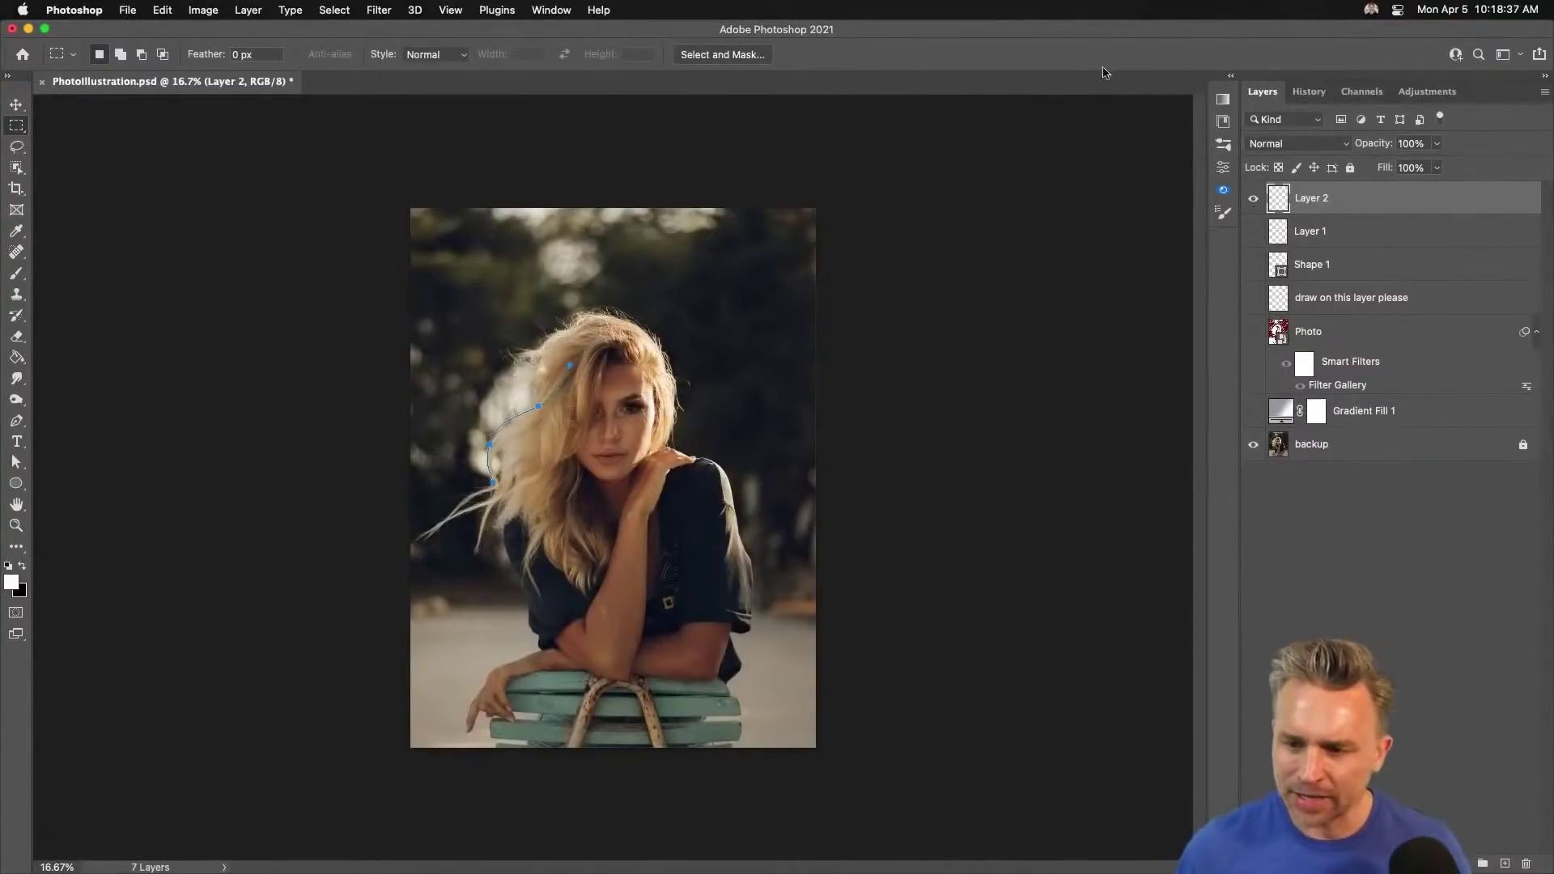
Deselect the saved "Shape 1 Shape Path copy" path, then close the Paths panel and collapse the properties column.
click(1230, 79)
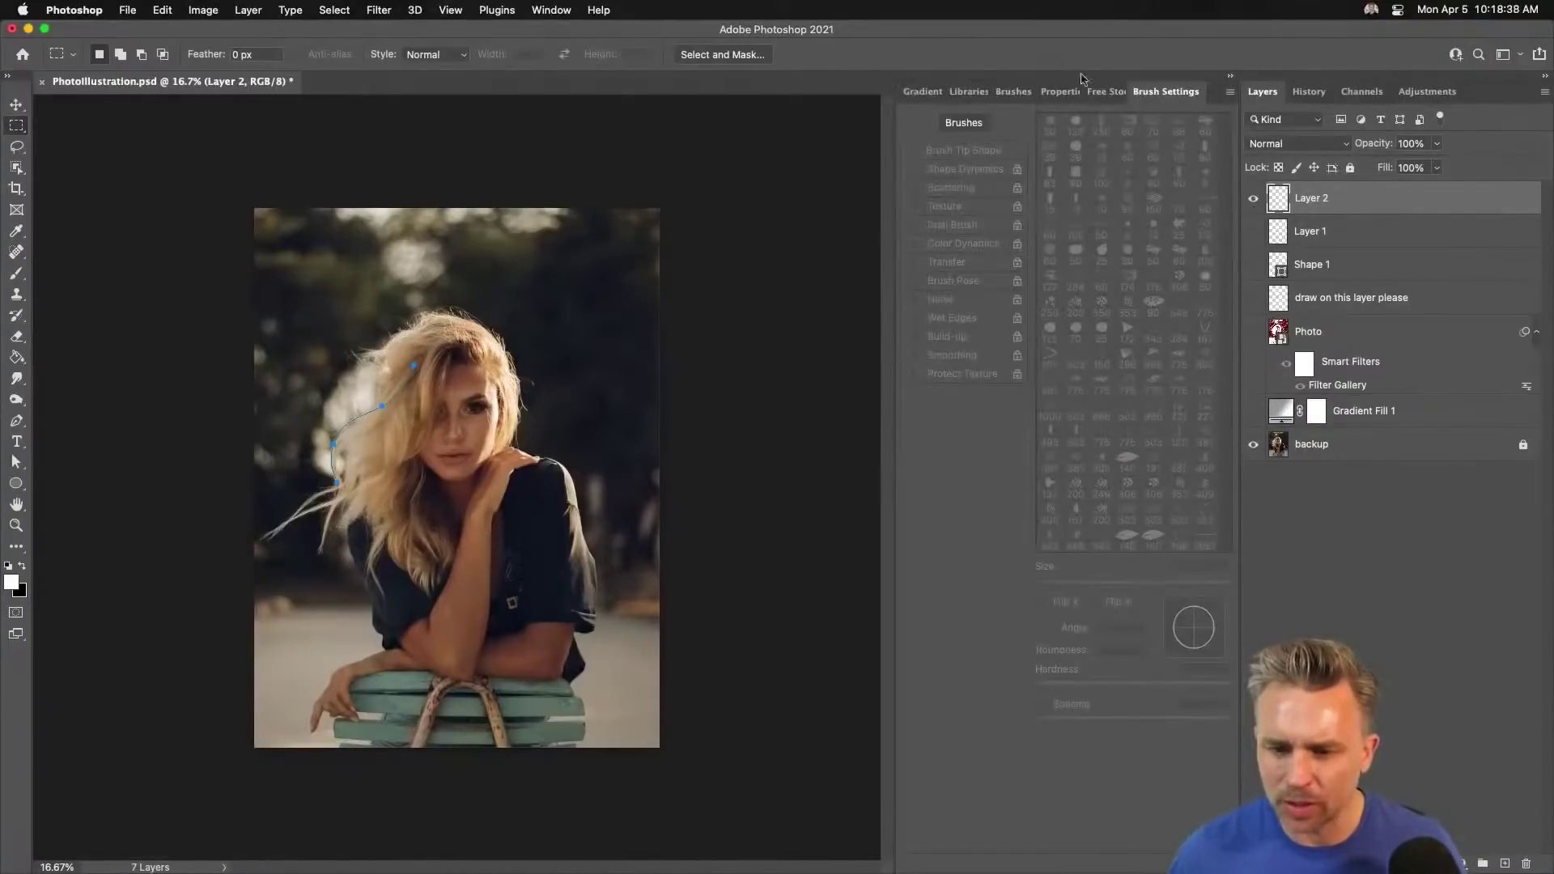
click(1057, 91)
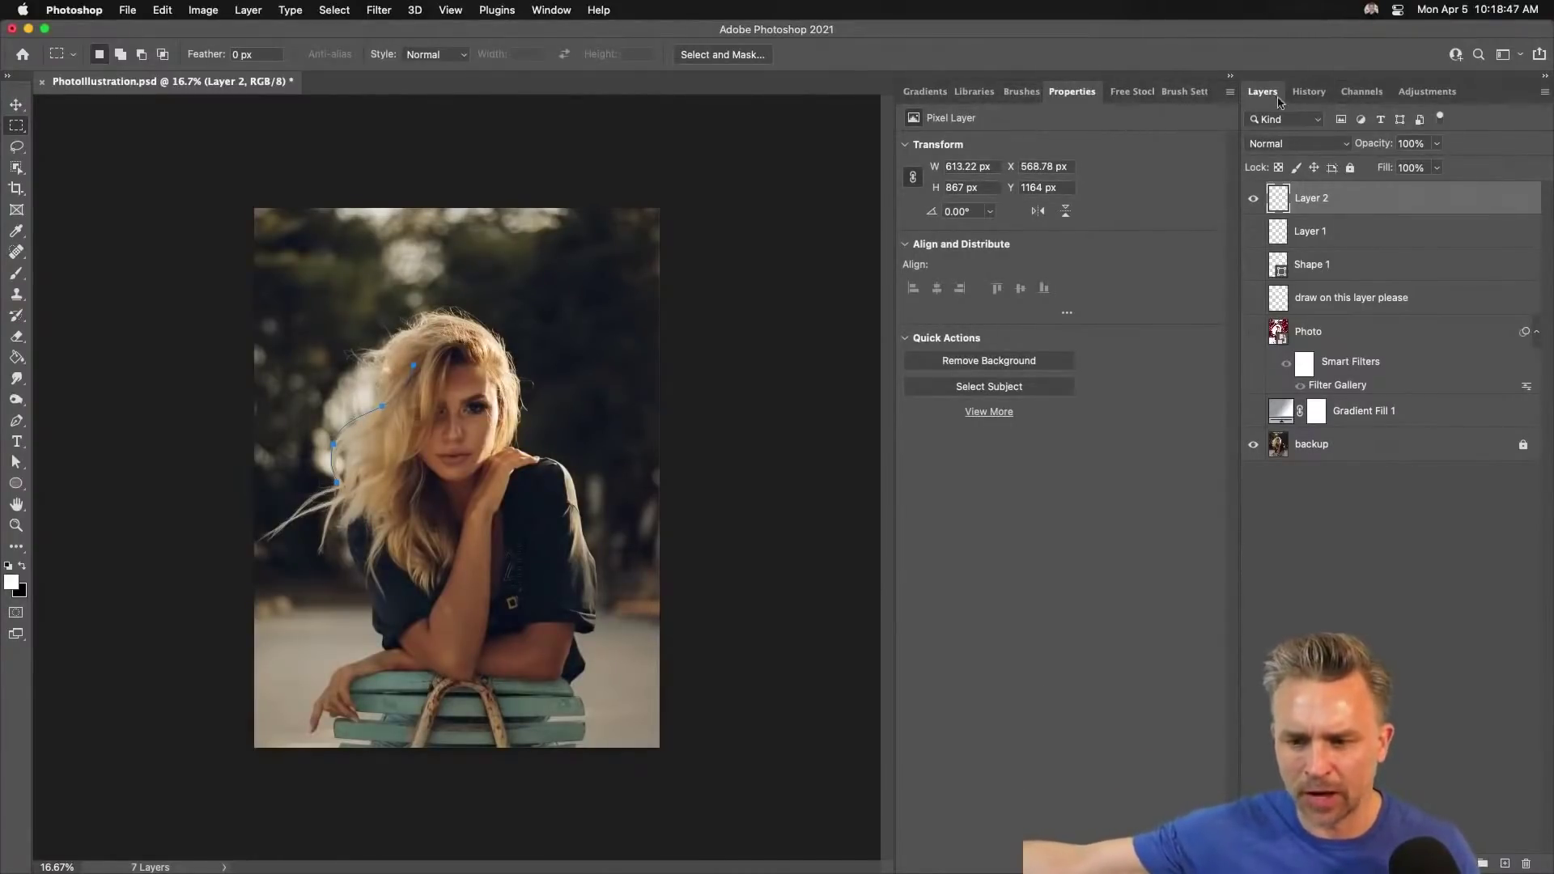
click(551, 9)
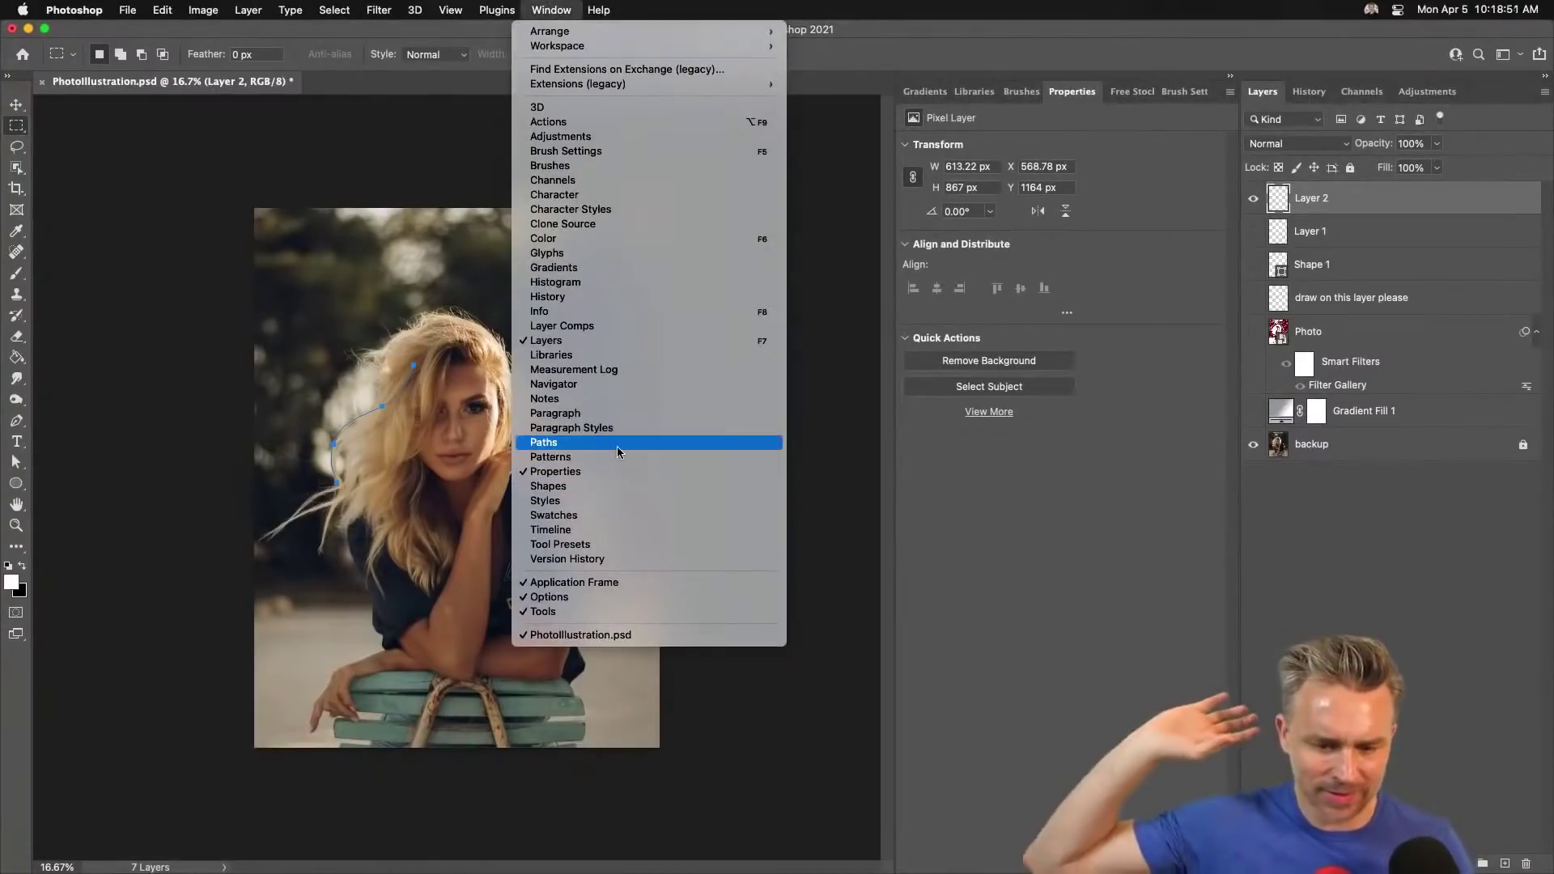
click(612, 443)
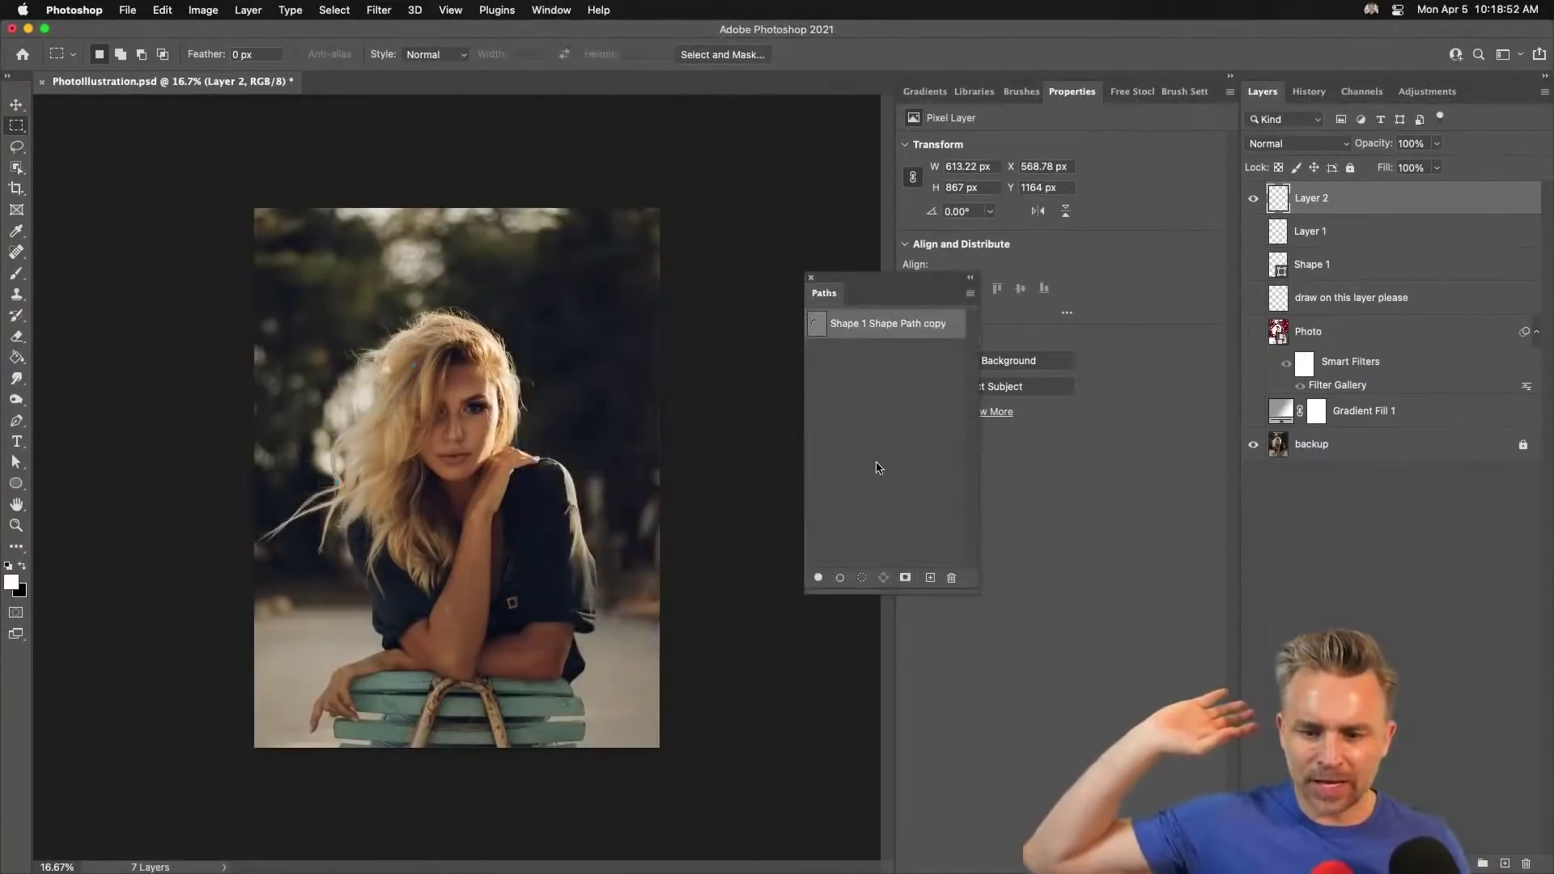
click(811, 279)
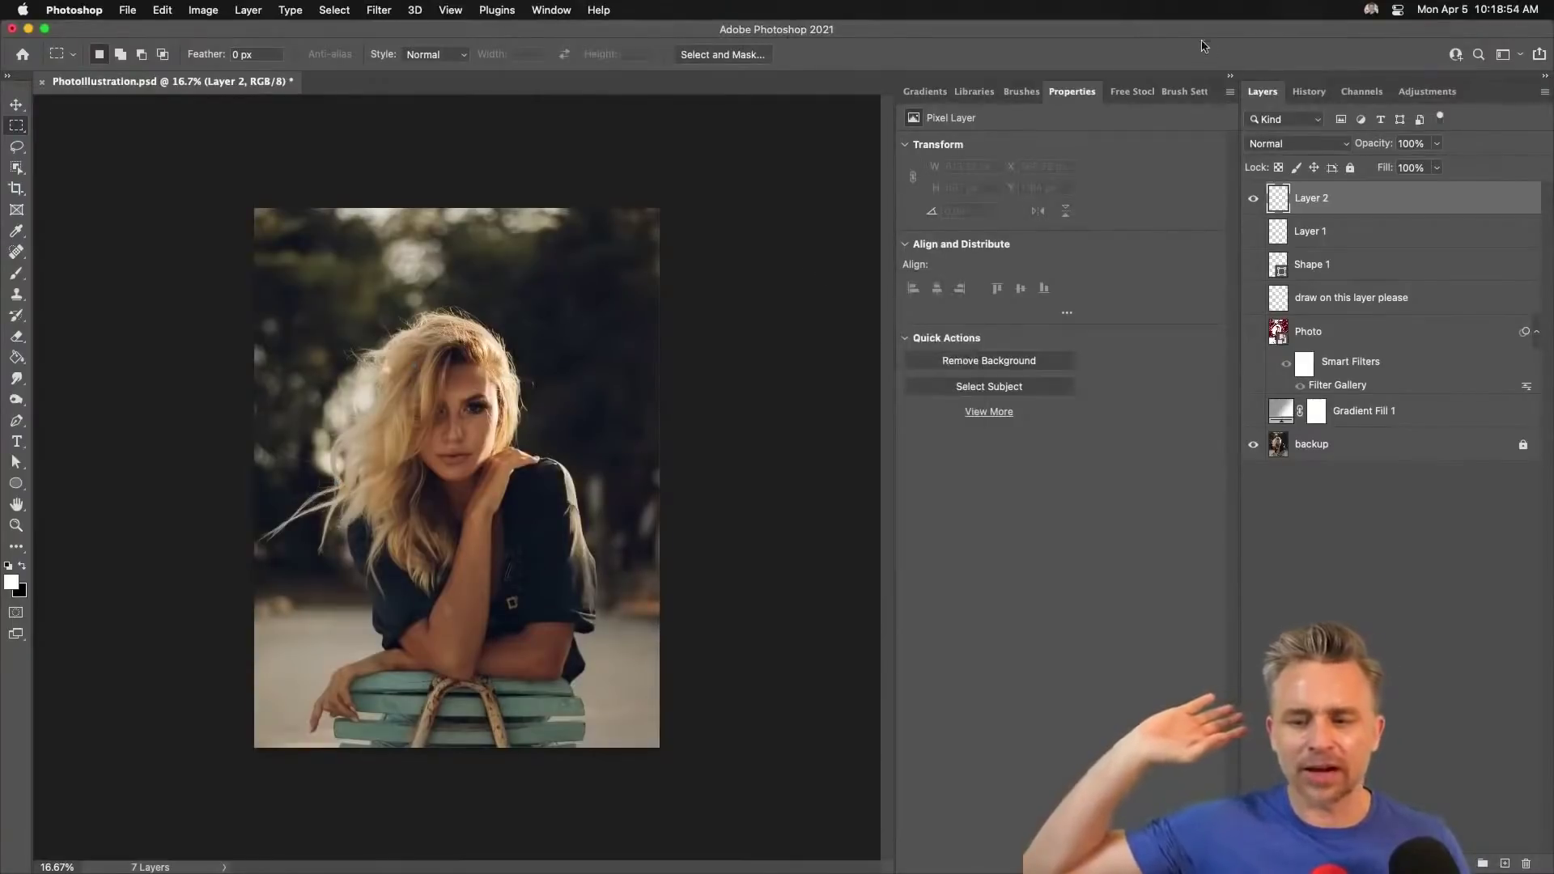
click(1231, 78)
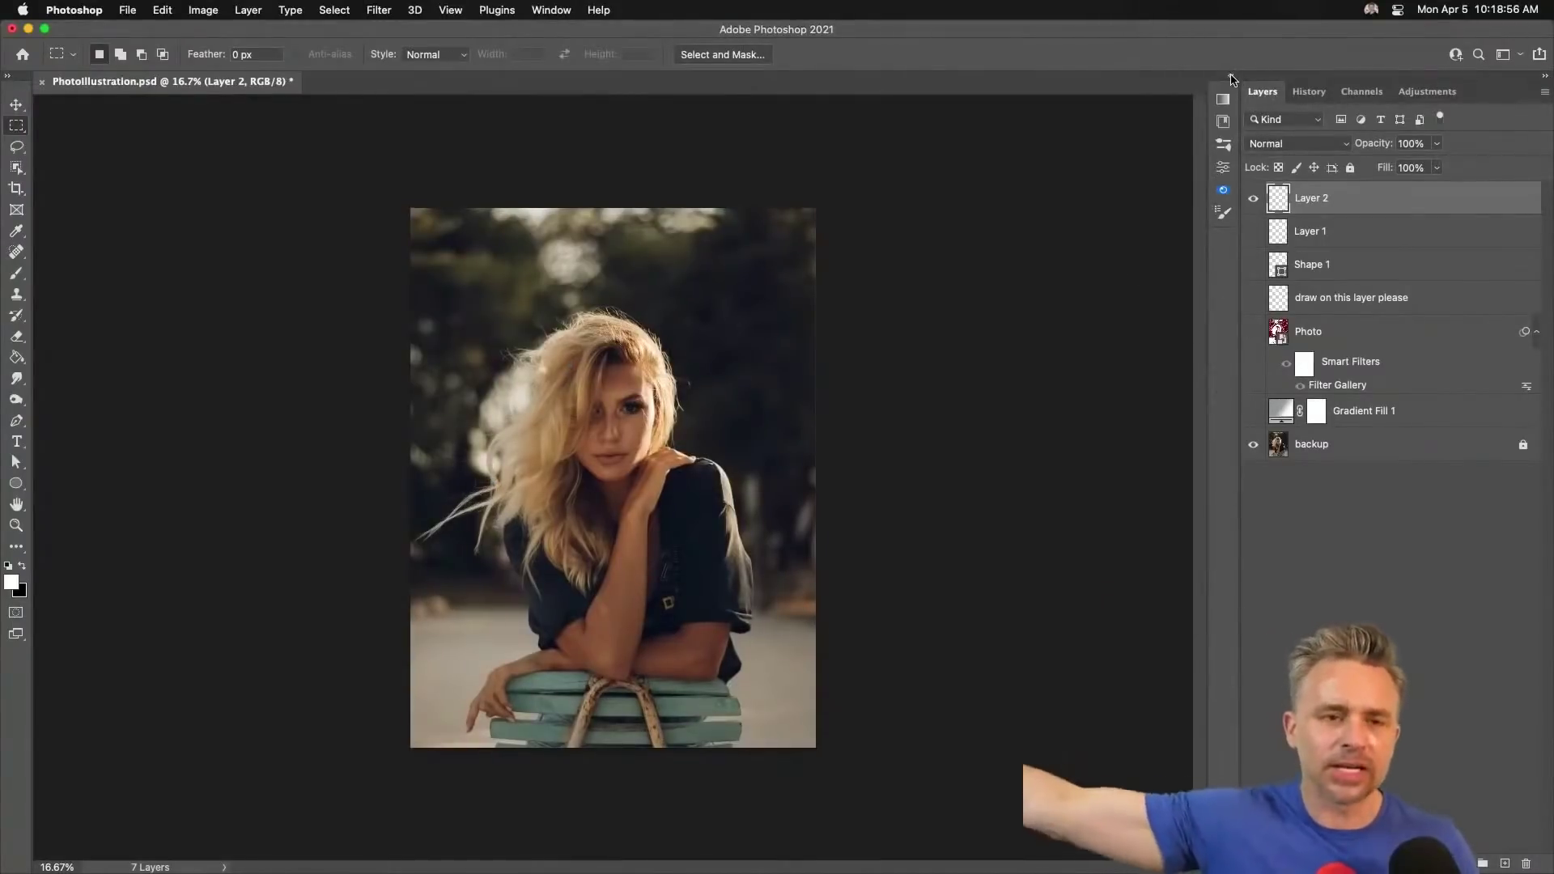
Switch to the Brush tool and look through the Wet Media and Concept brush presets.
key(super+equal)
key(super+equal)
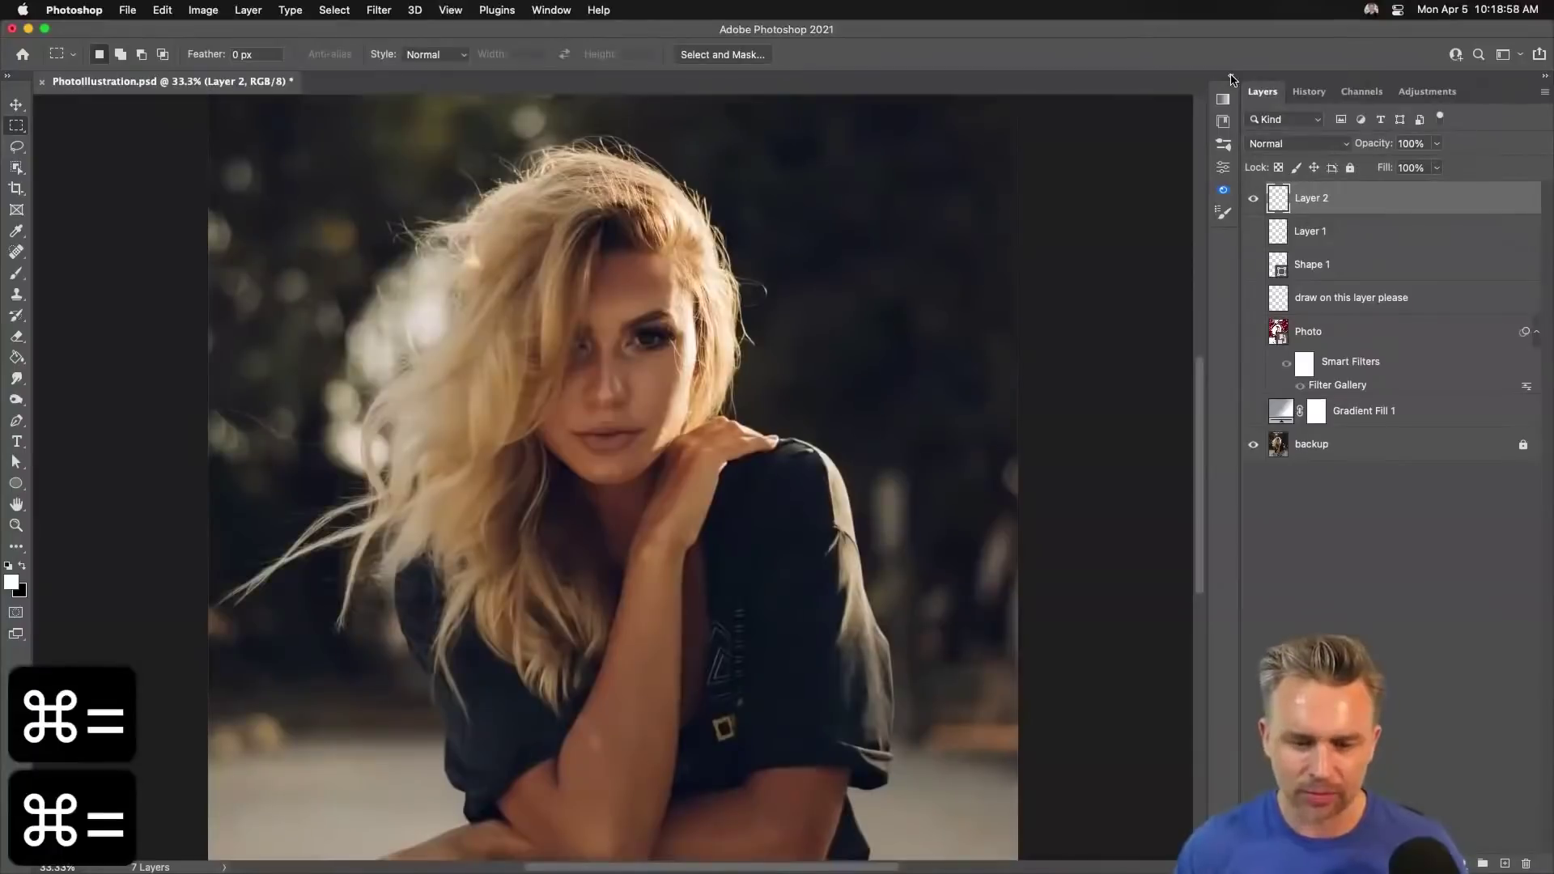
drag(798, 351, 863, 318)
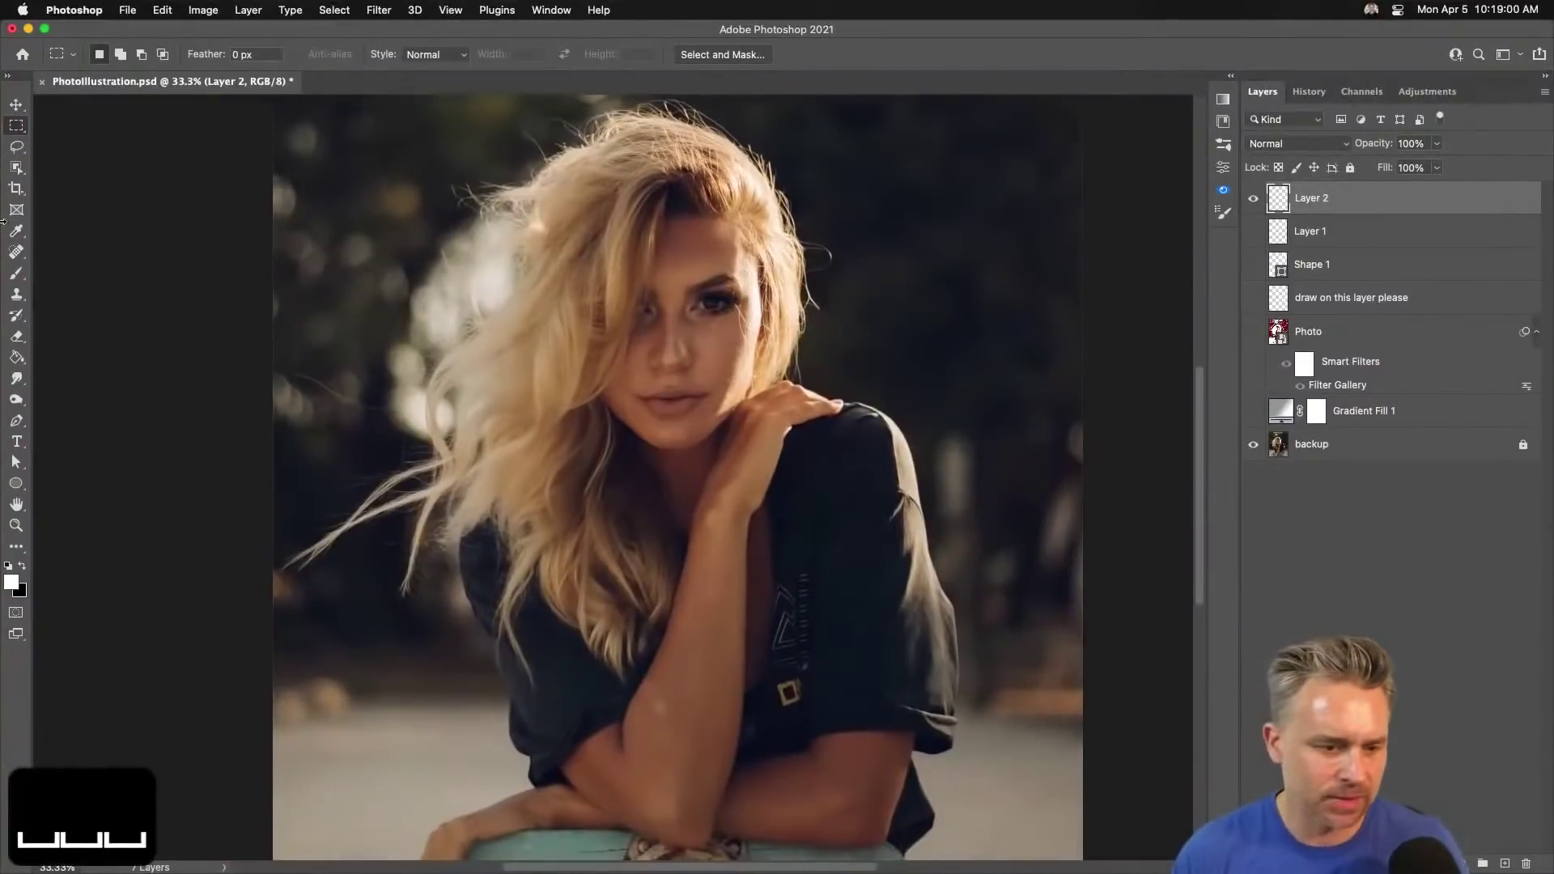
click(10, 280)
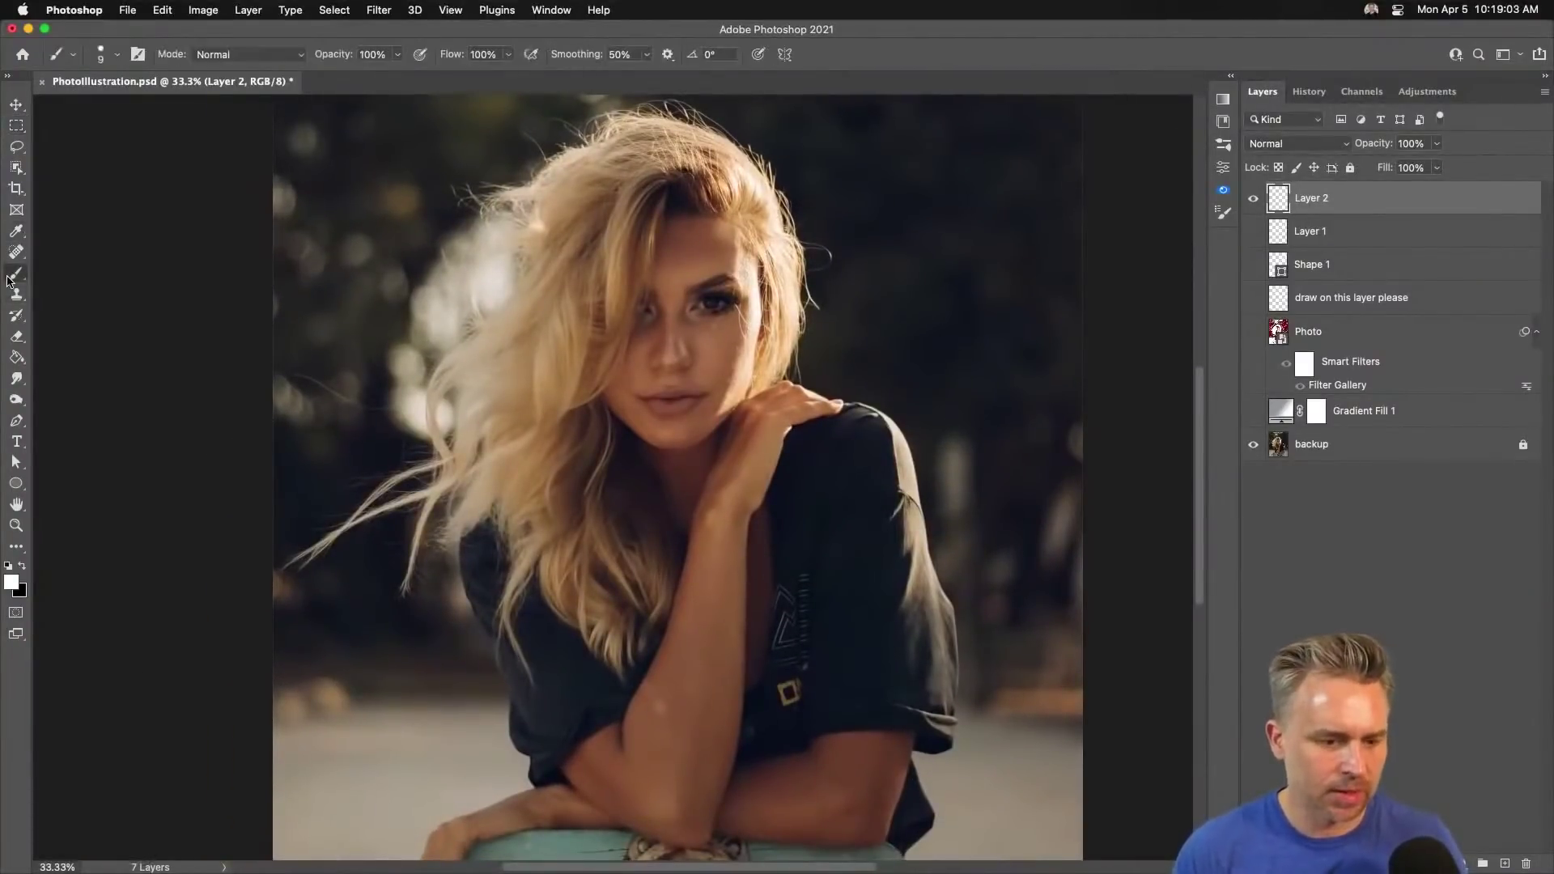
click(115, 57)
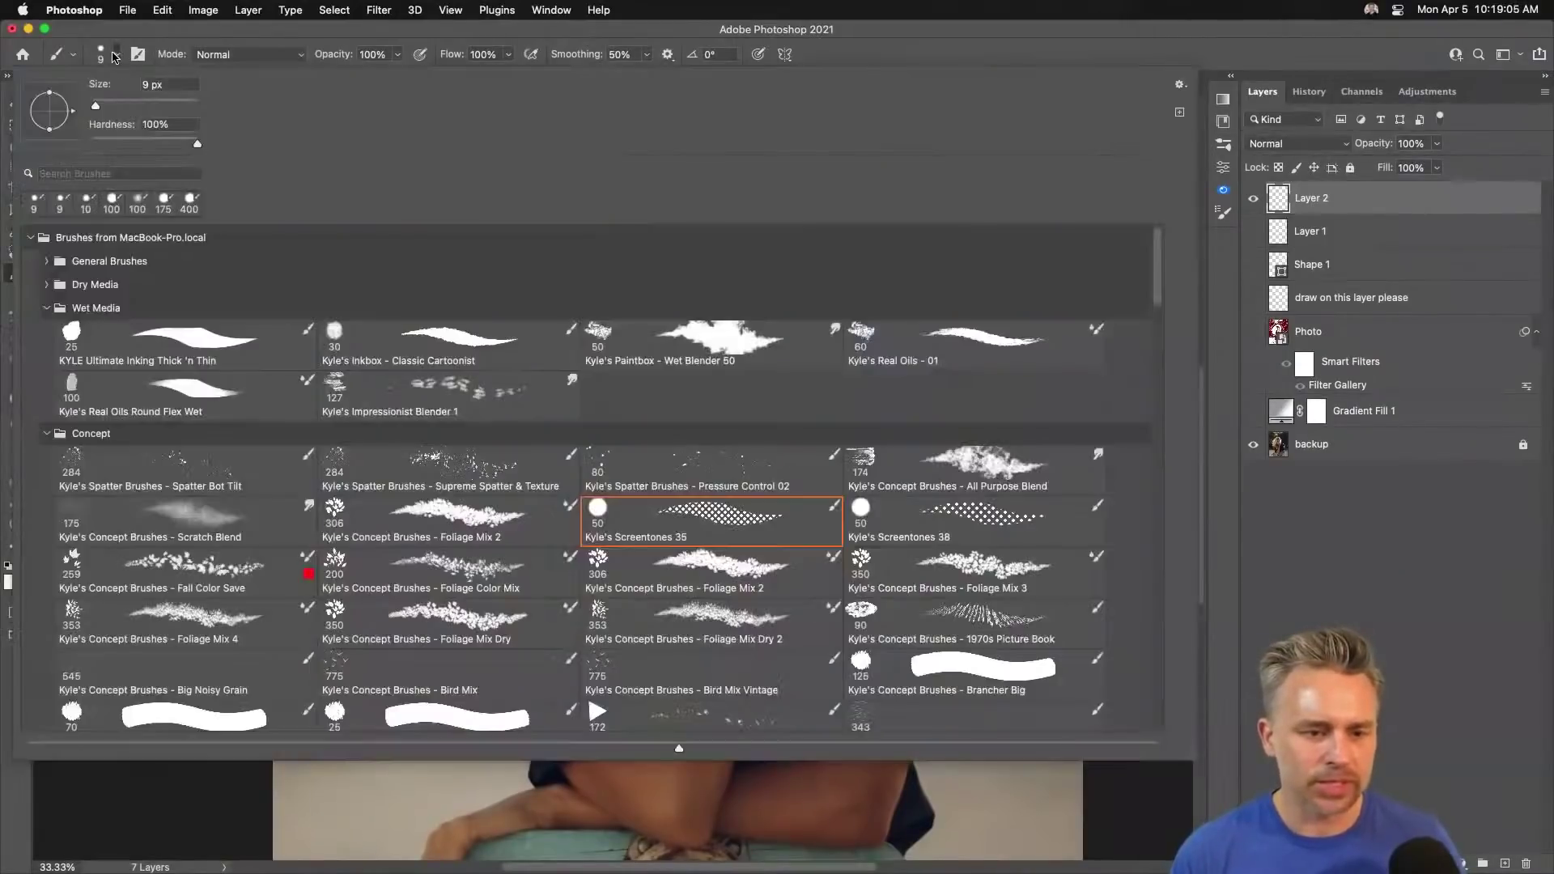
click(48, 314)
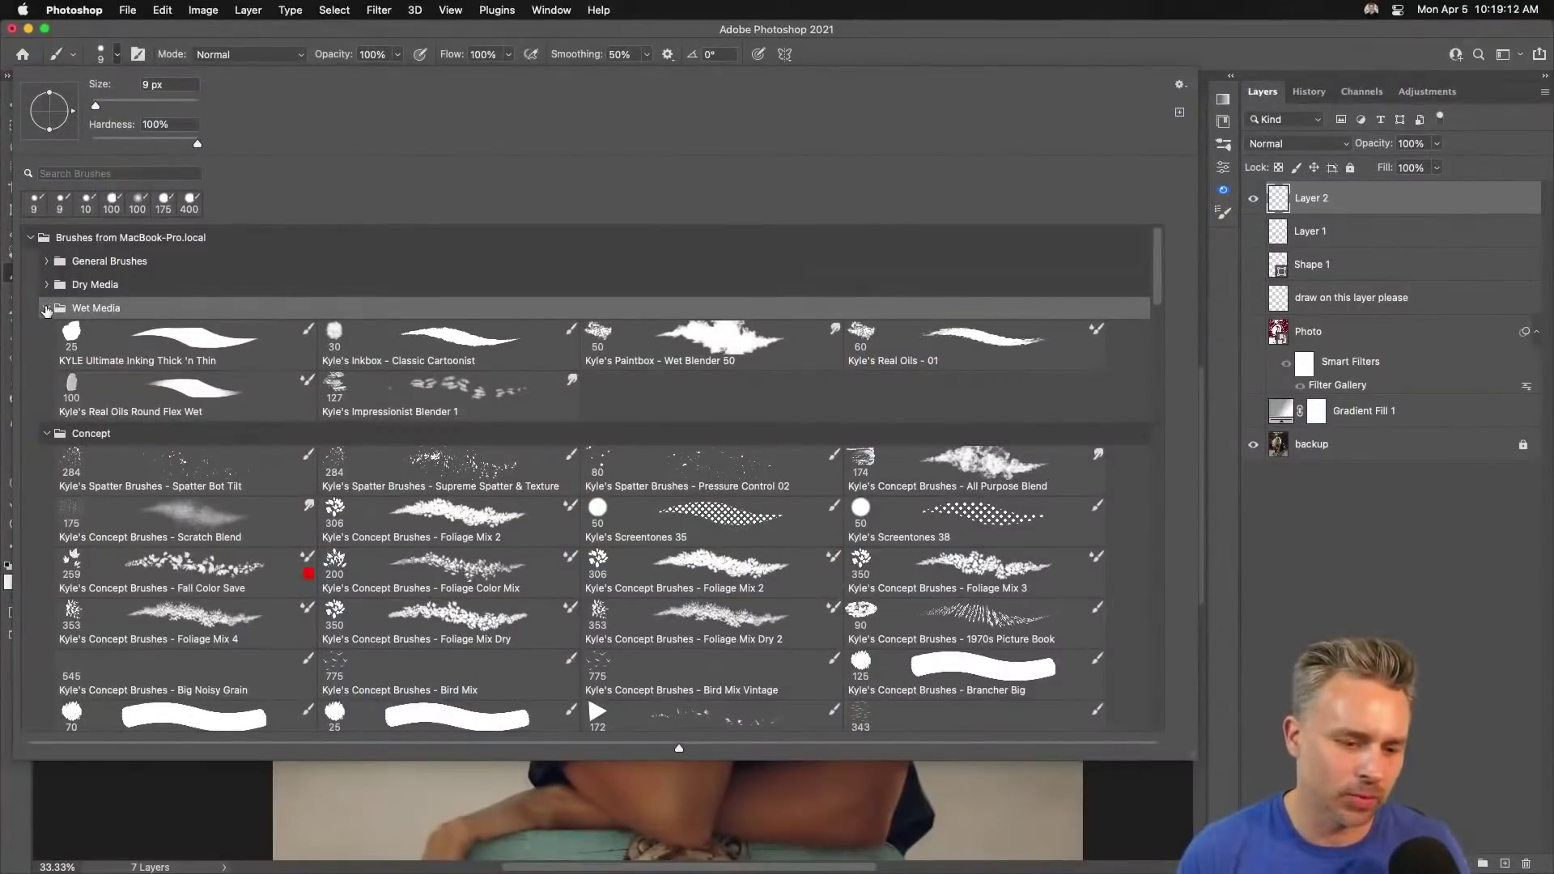
scroll(46, 311, down, 2)
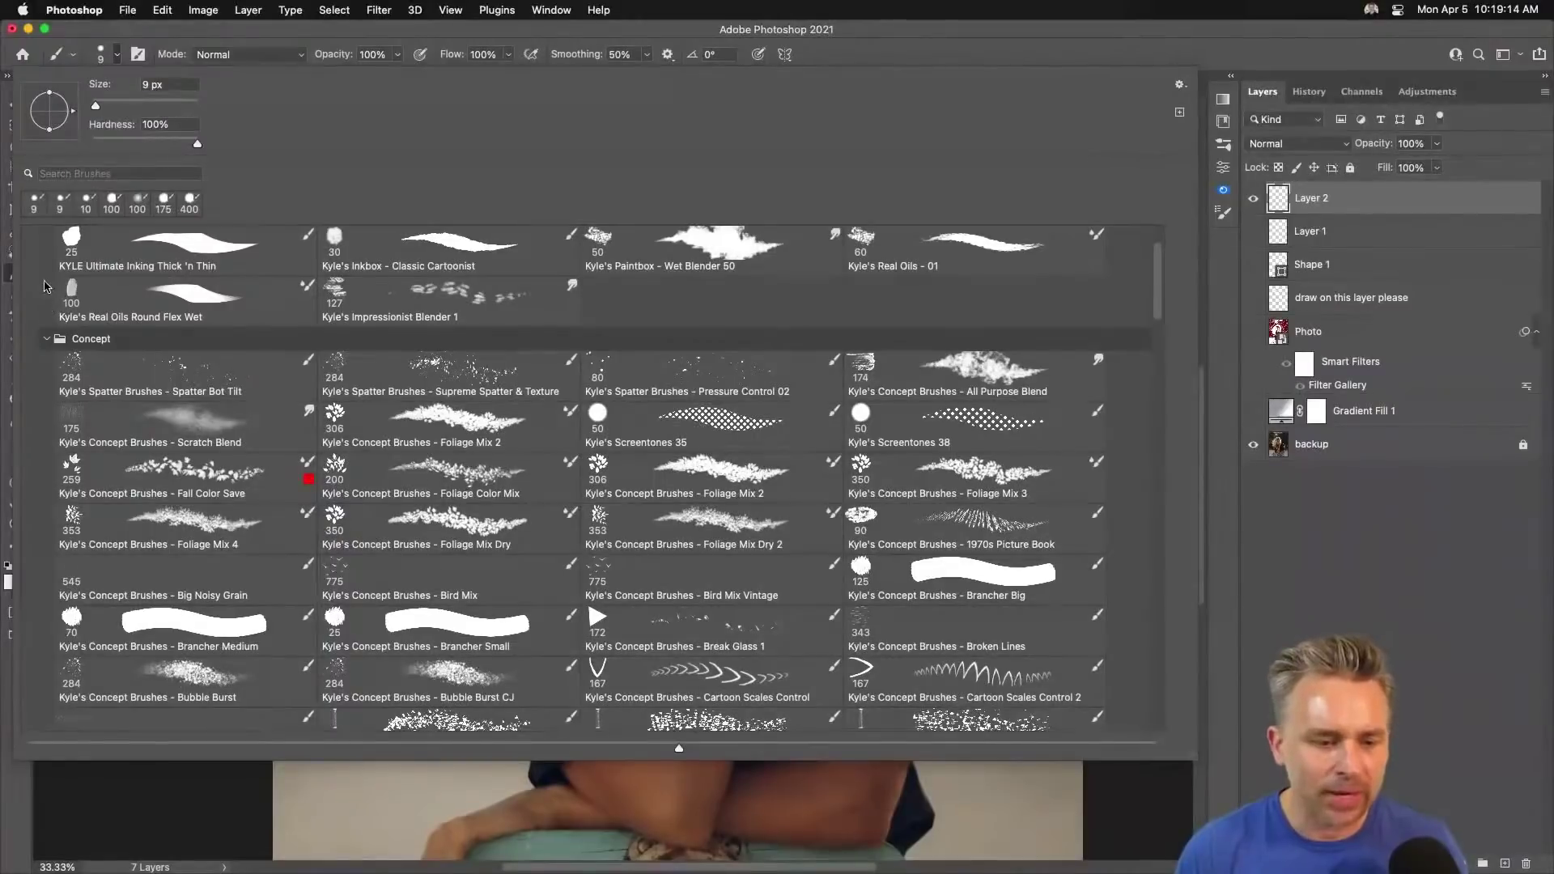
scroll(46, 286, up, 2)
click(47, 311)
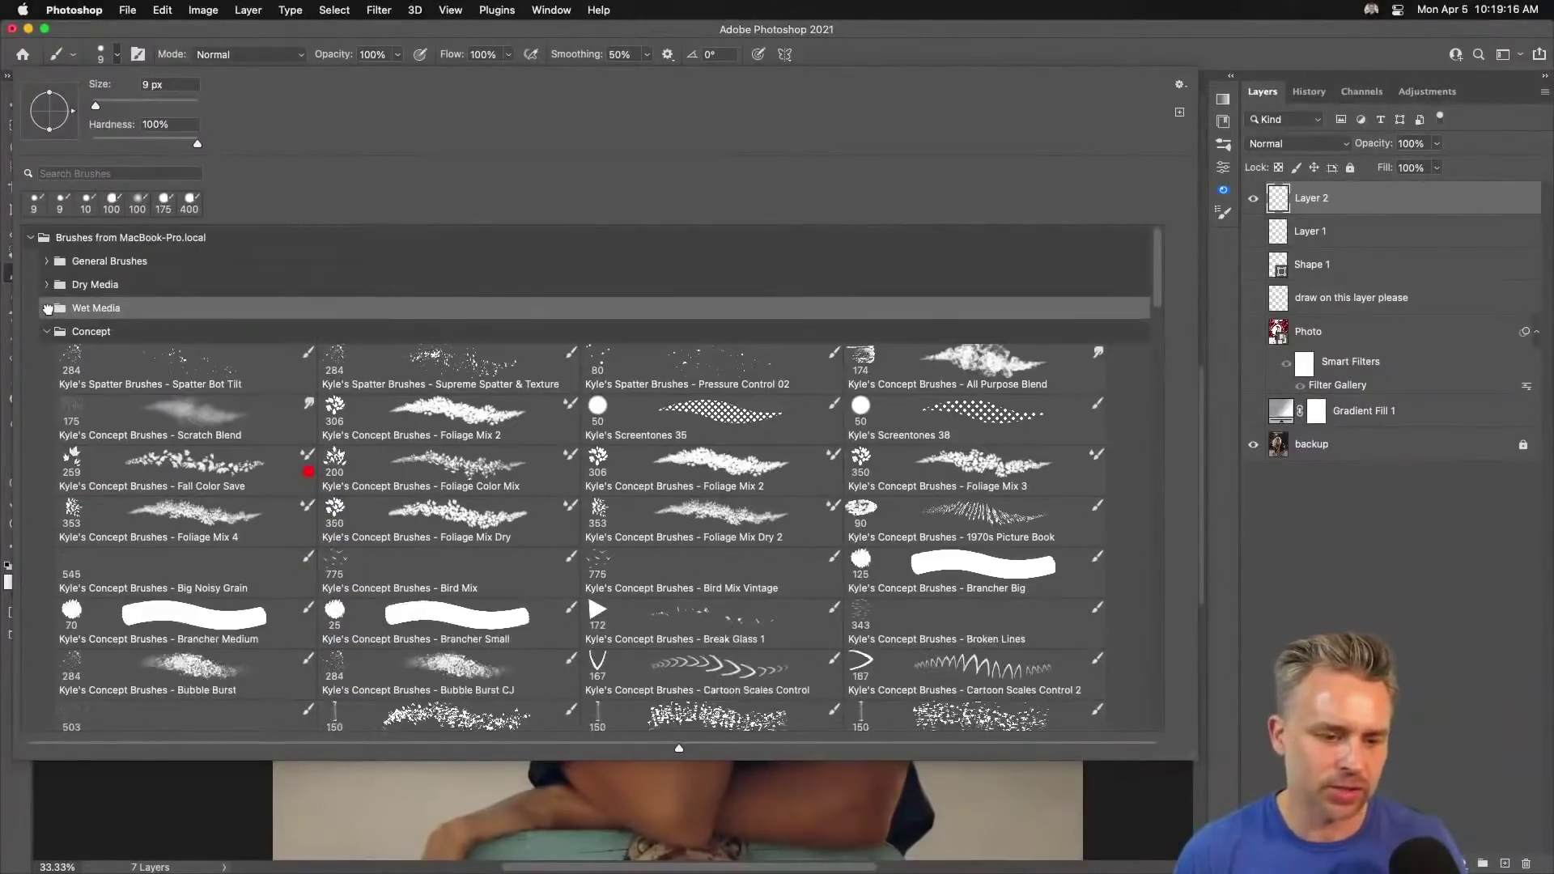
click(51, 335)
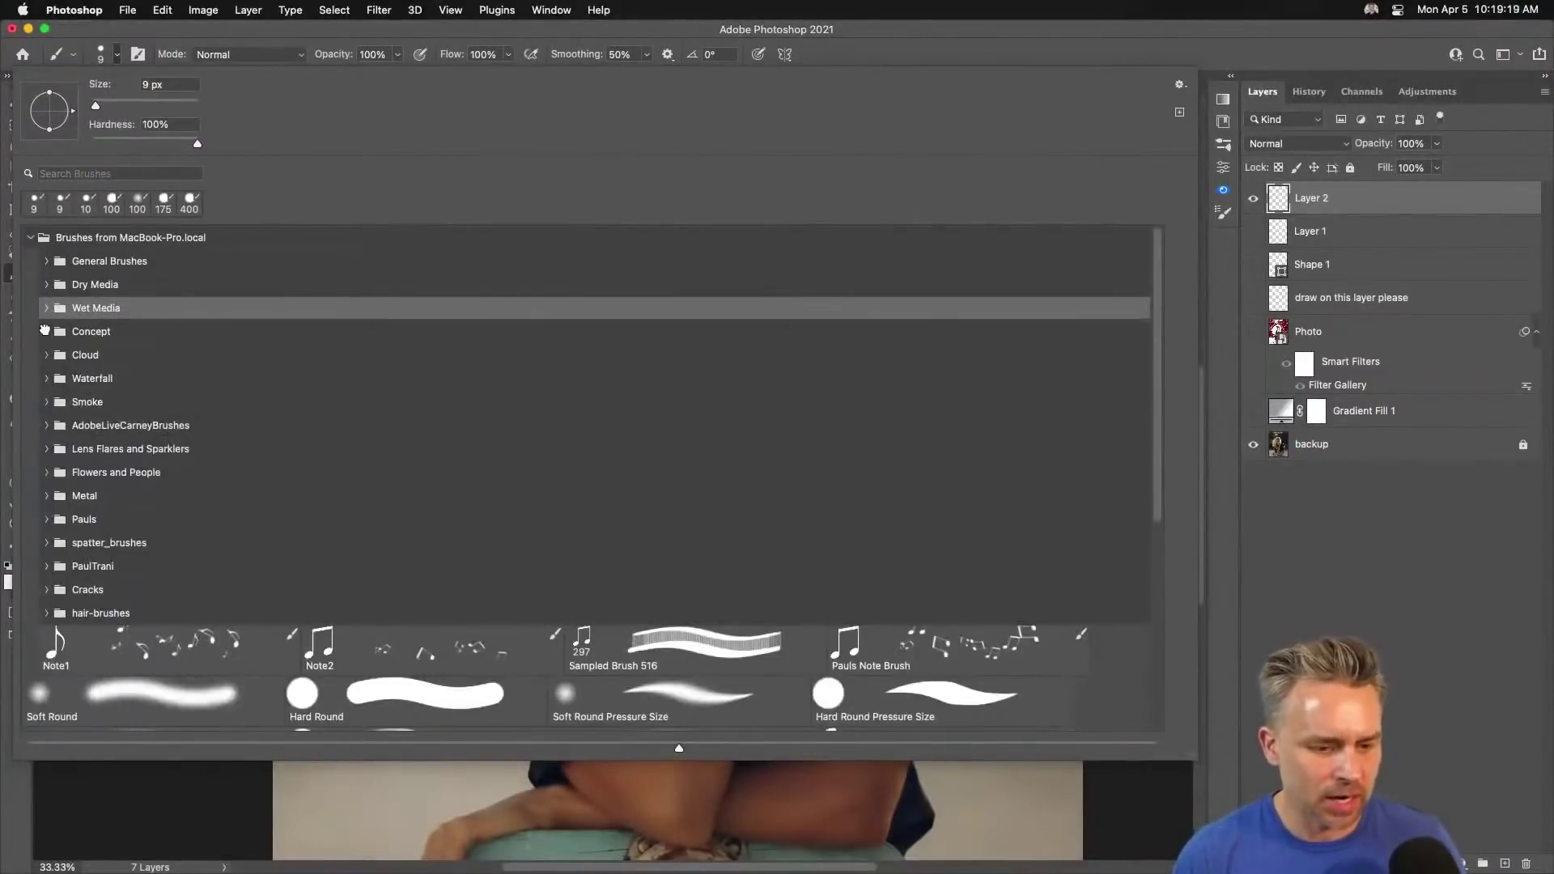
click(46, 331)
scroll(312, 444, down, 3)
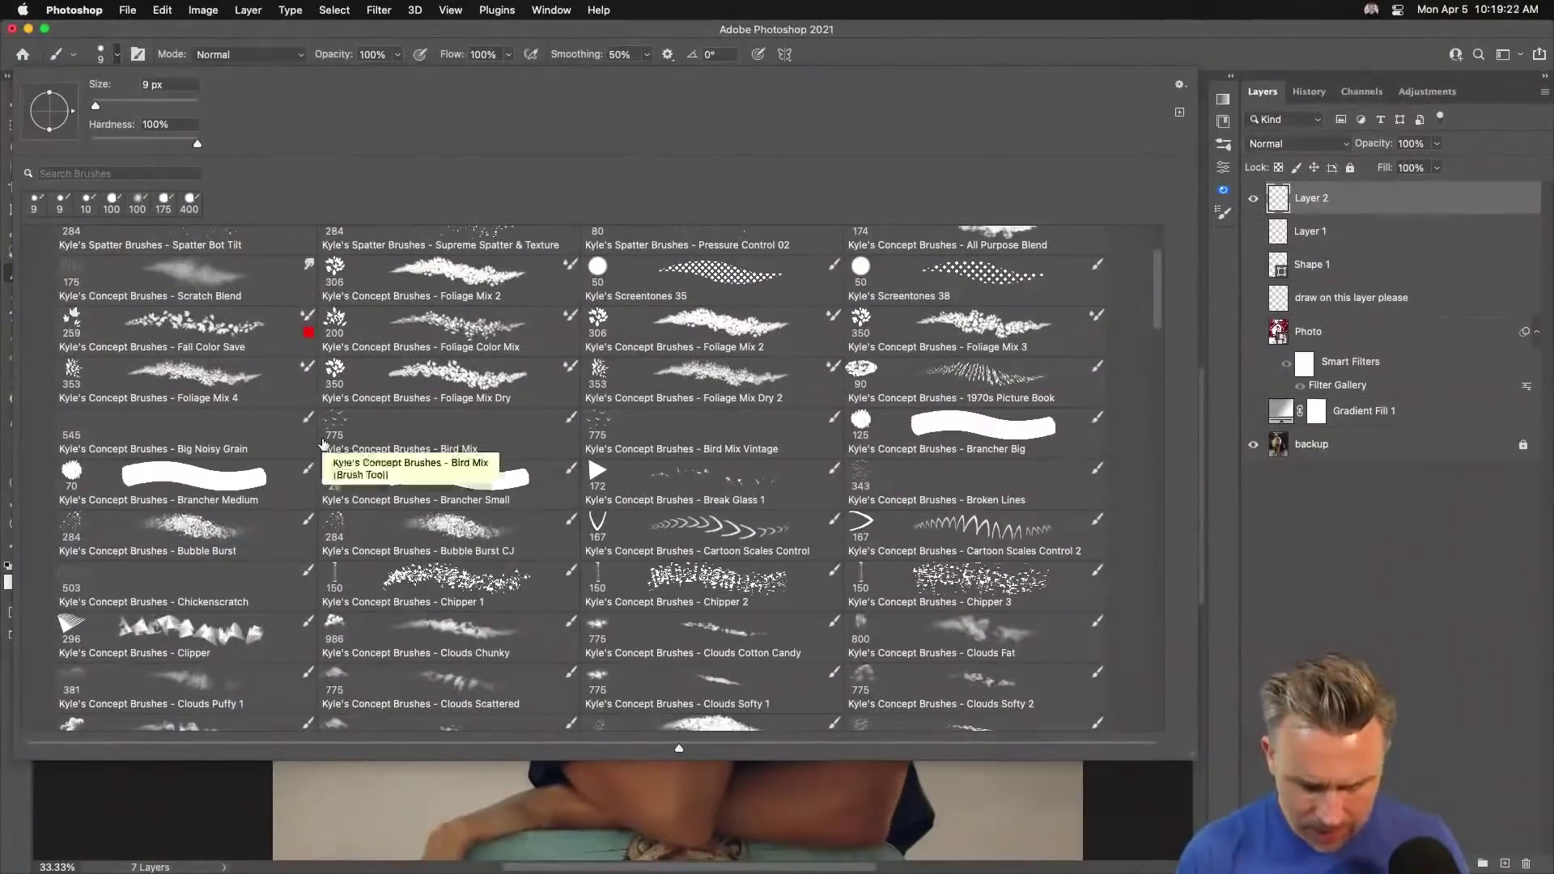
scroll(324, 444, down, 2)
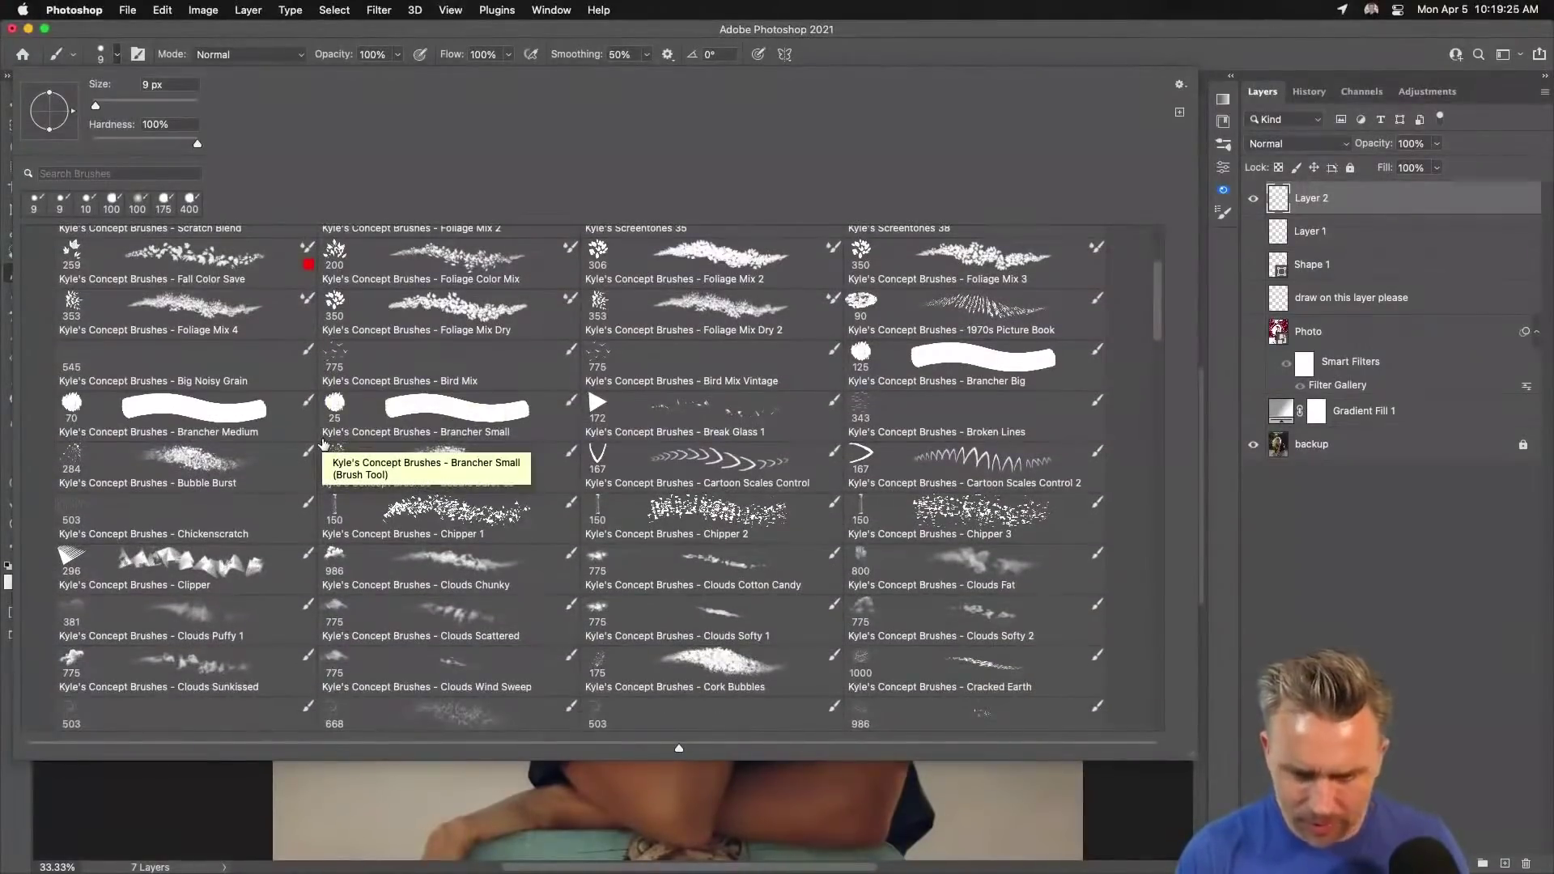
scroll(324, 444, up, 5)
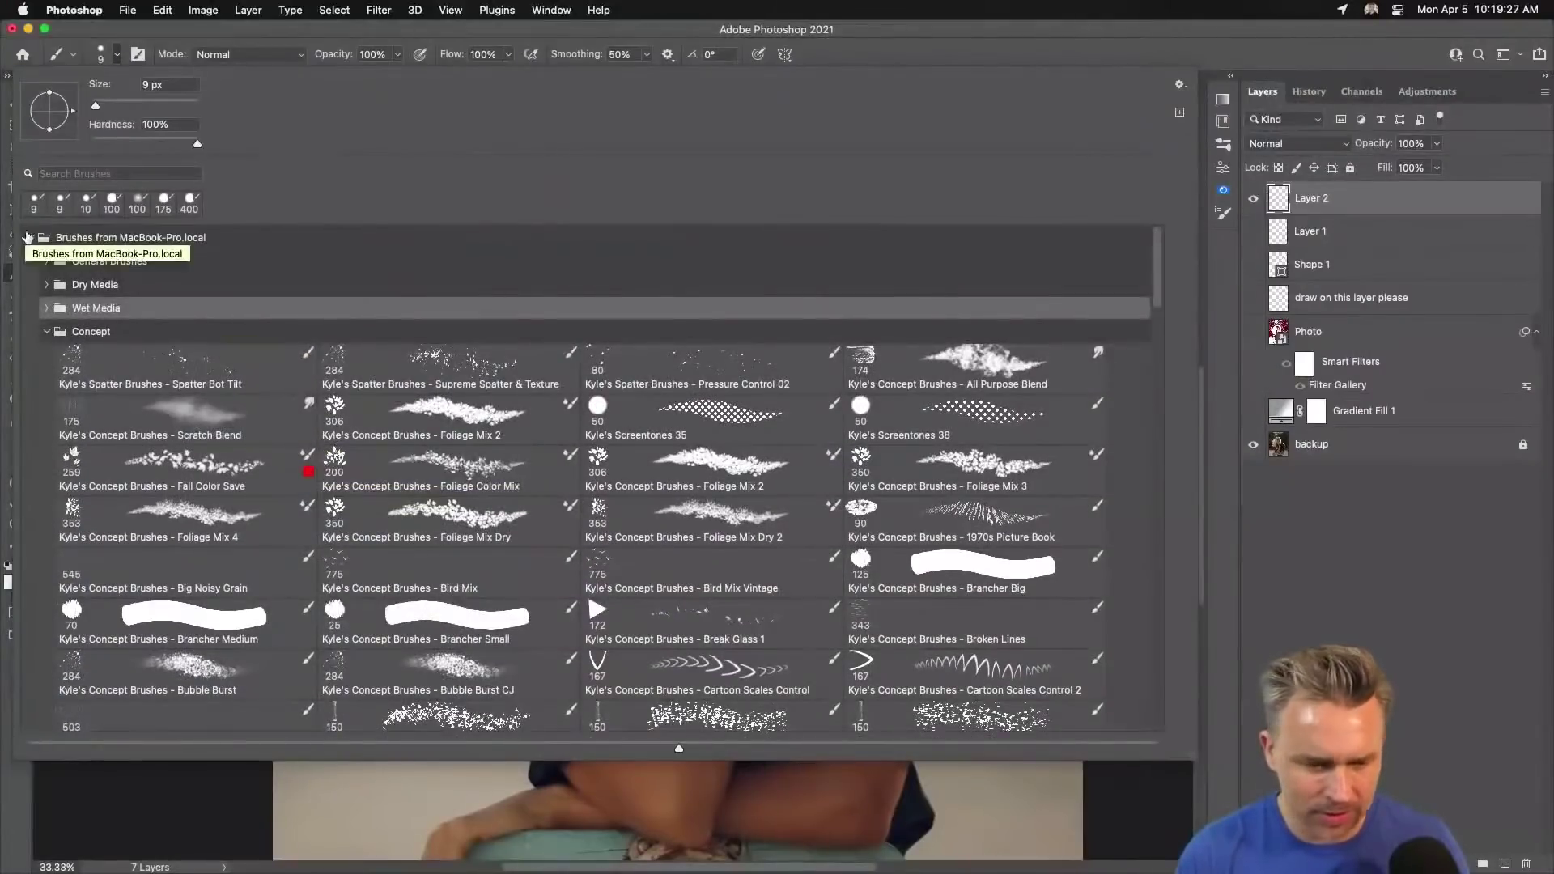
Try a stroke over the face with the Dry Media preset Rough Smudge Fun on Layer 2 and undo it.
click(43, 285)
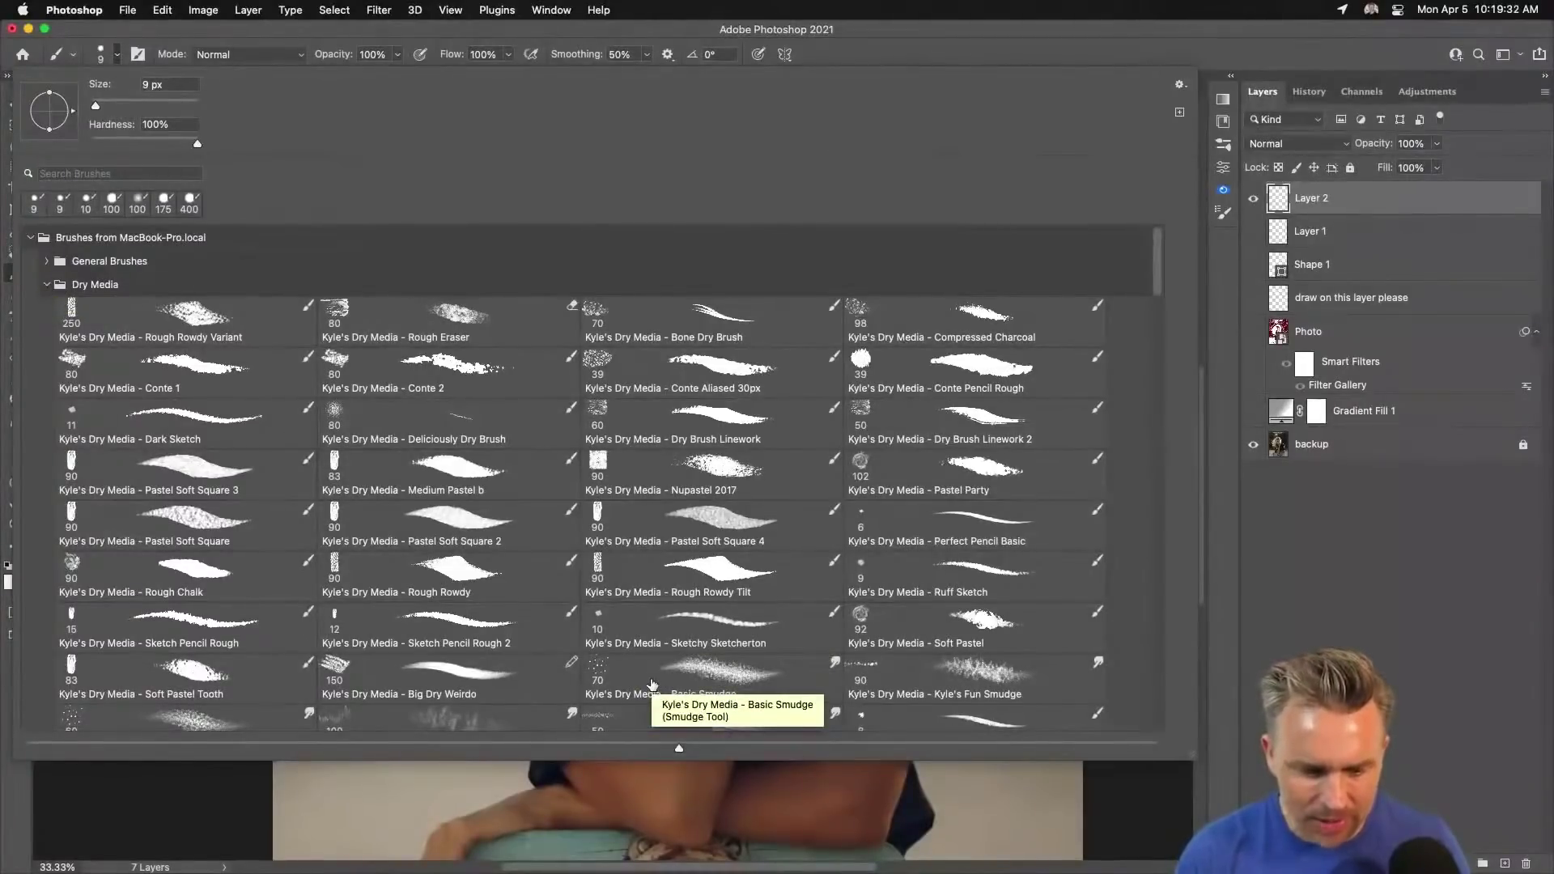
scroll(621, 685, down, 2)
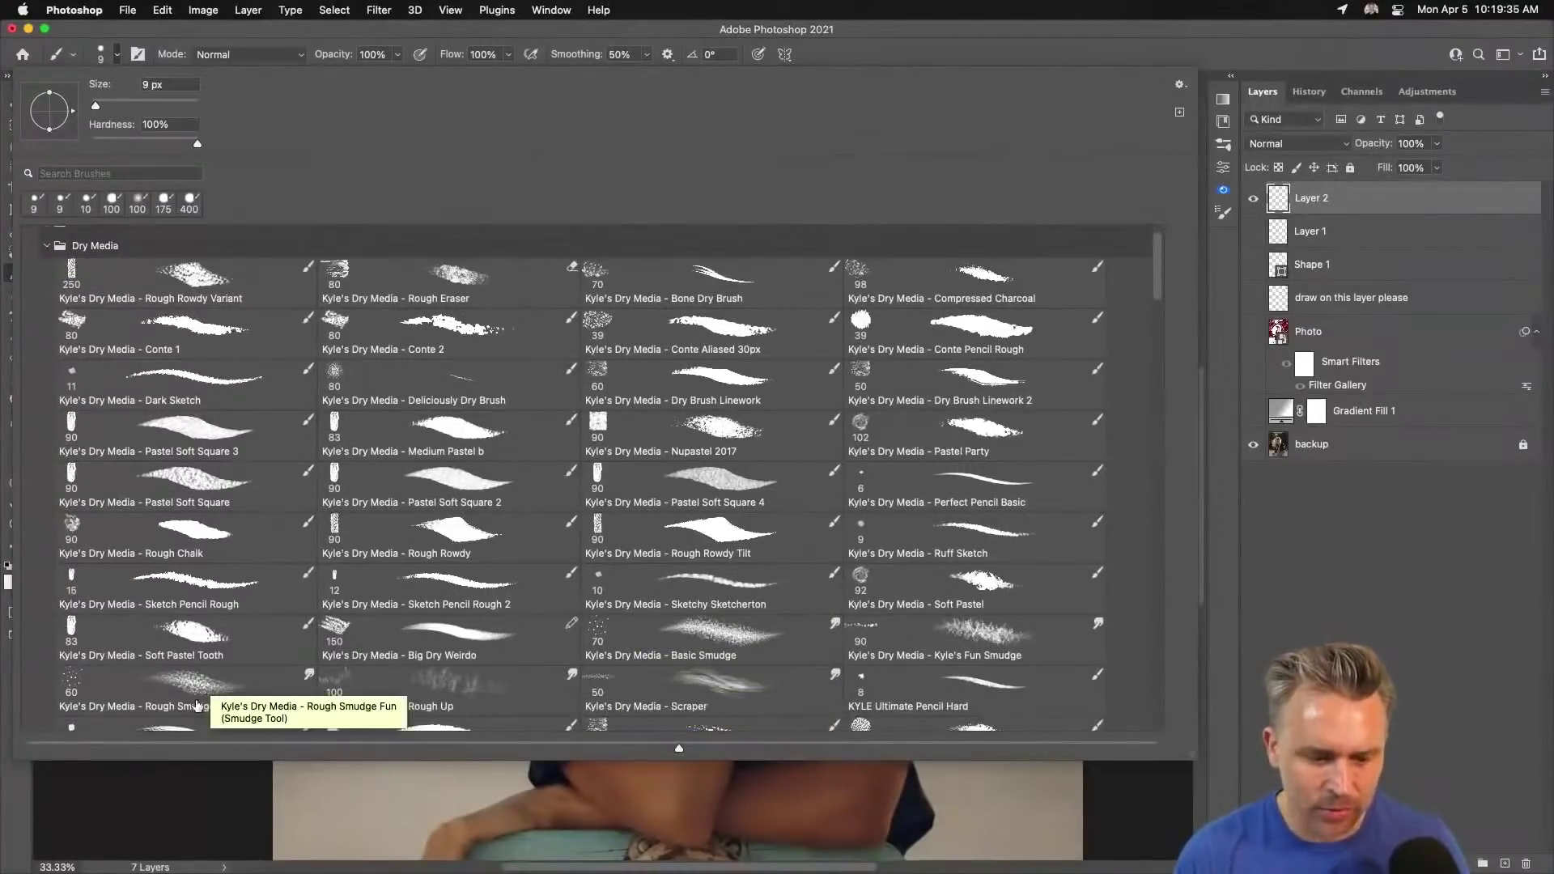
click(171, 703)
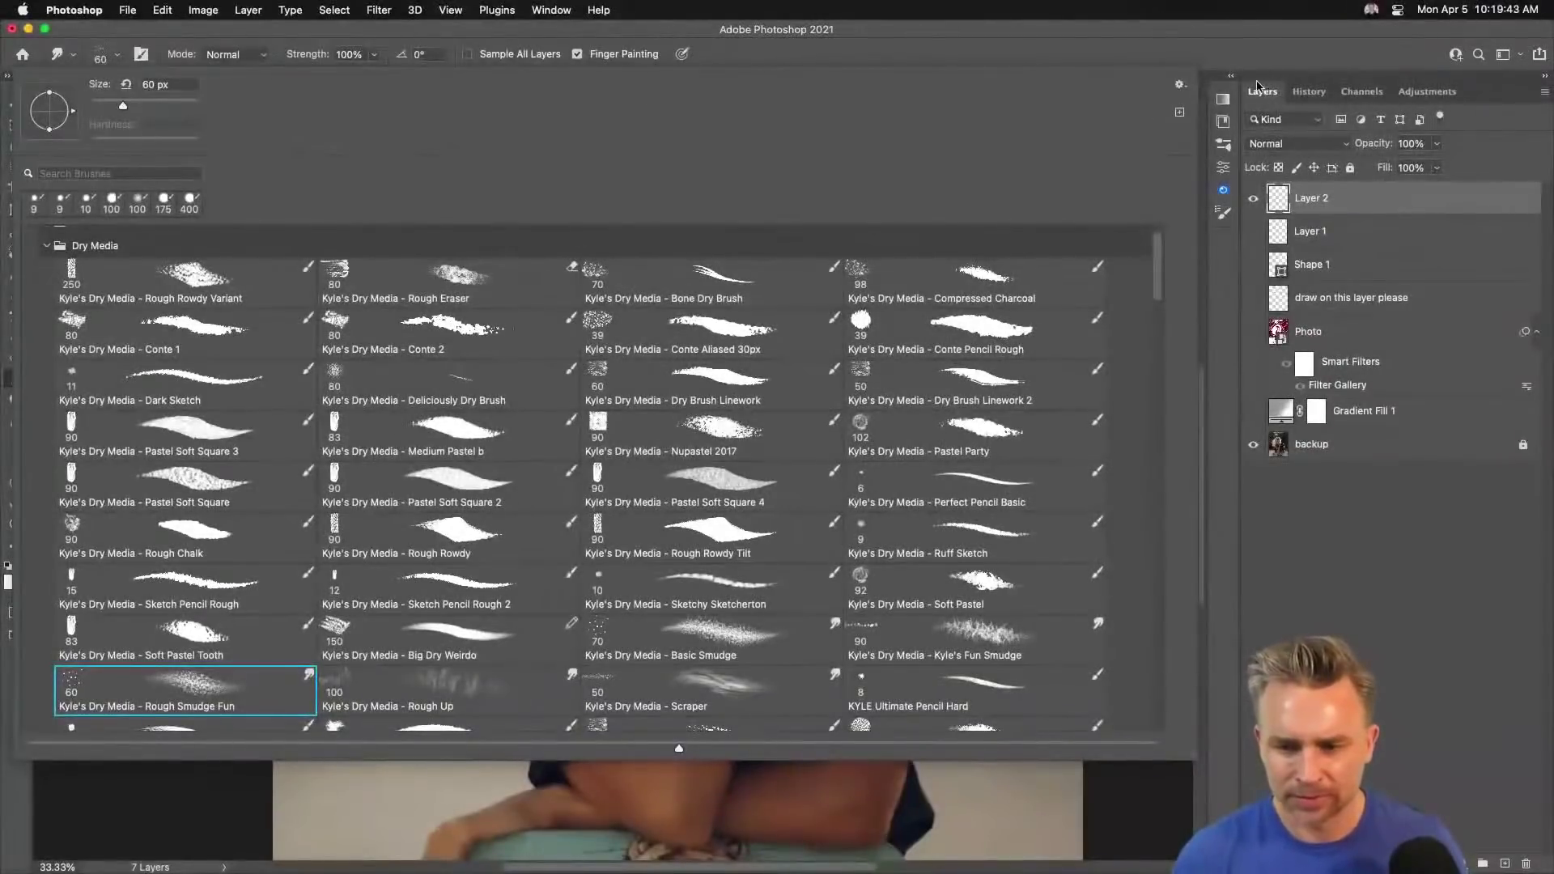
click(1265, 57)
mouse_move(732, 368)
mouse_down()
mouse_move(752, 464)
mouse_move(680, 393)
mouse_up()
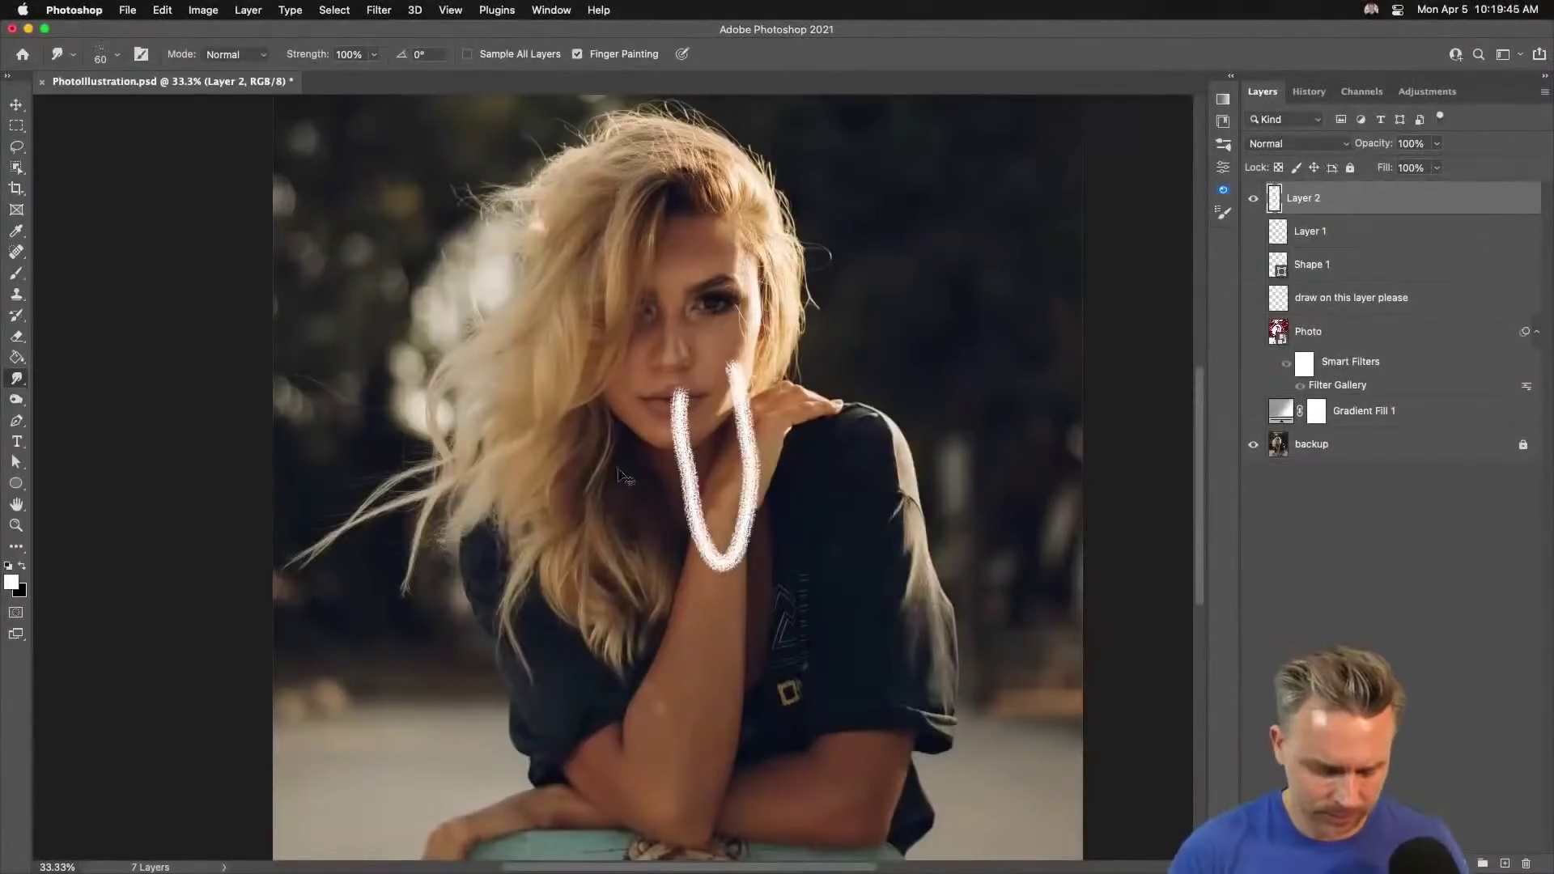
key(super+z)
Choose the smudge preset Kyle's Paintbox - Wet Blender 50 and enable Sample All Layers.
click(118, 55)
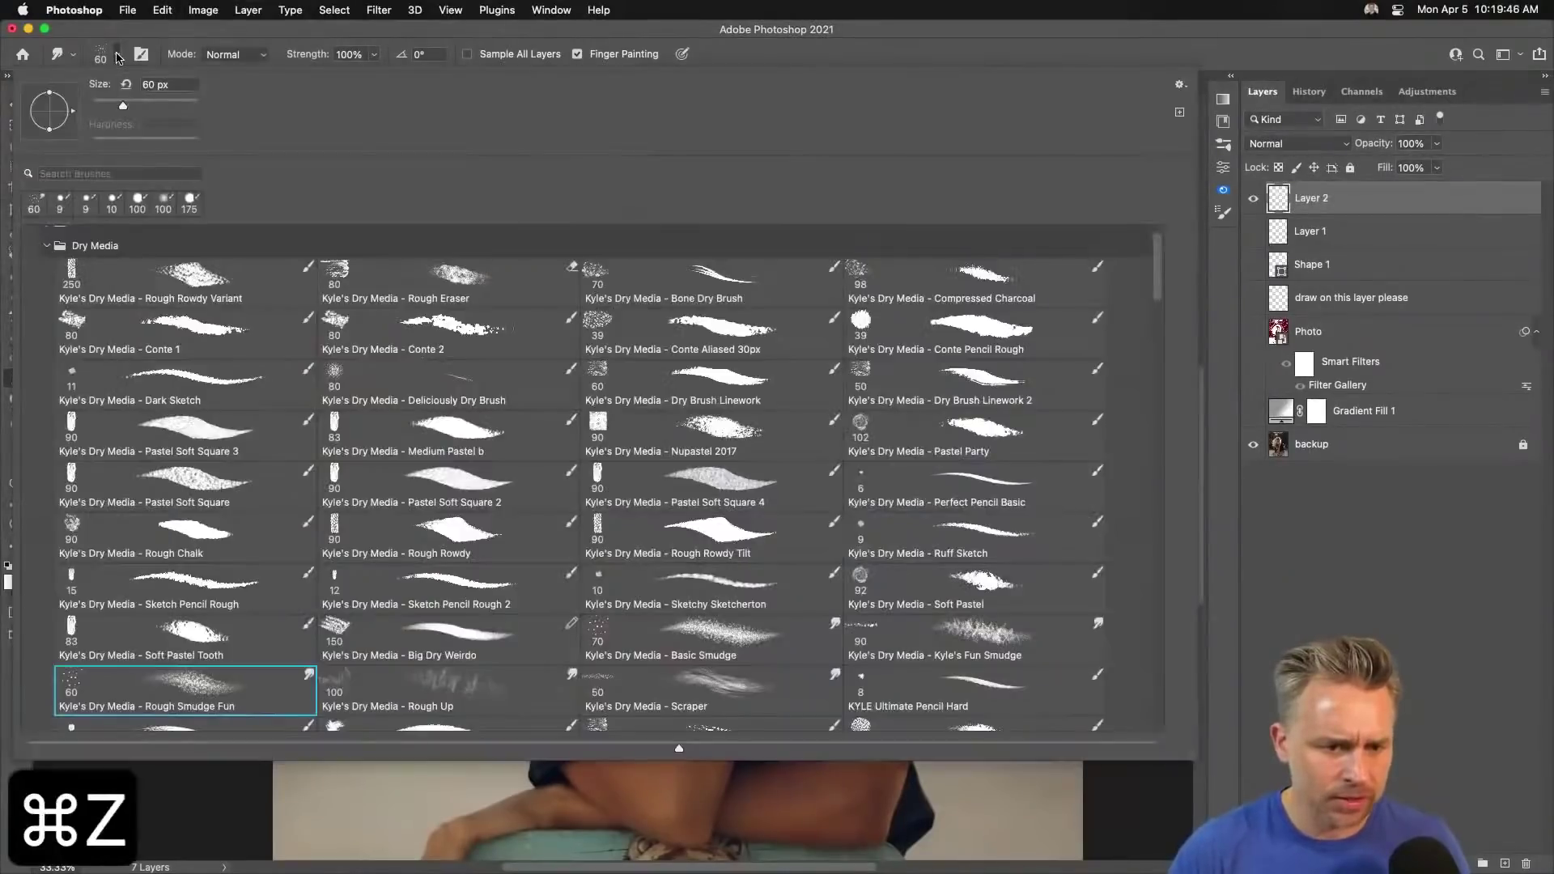
click(43, 247)
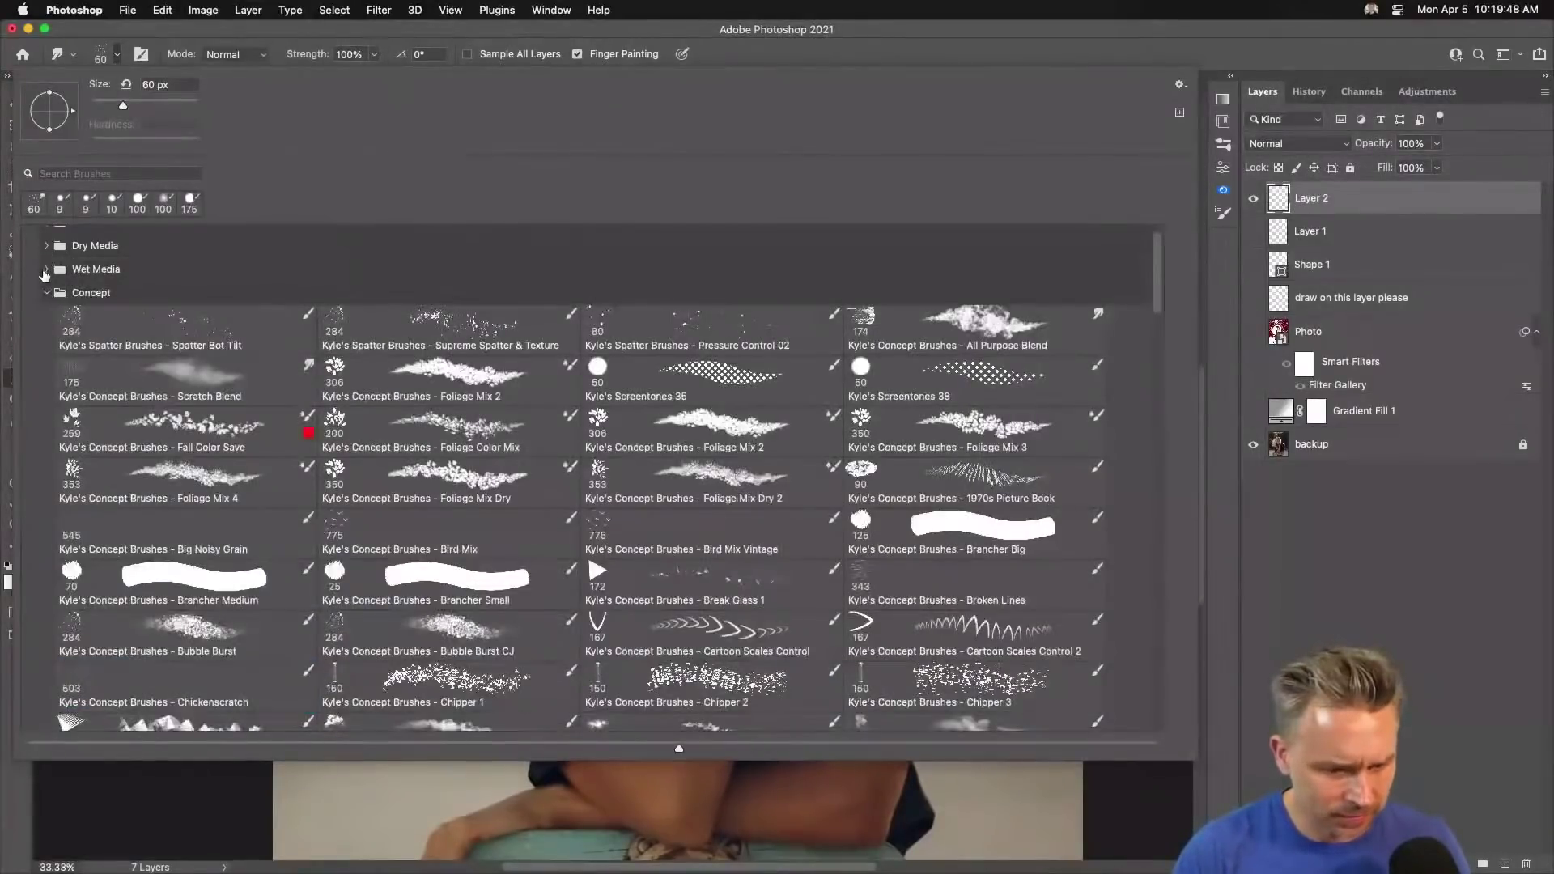
click(47, 294)
scroll(49, 296, down, 5)
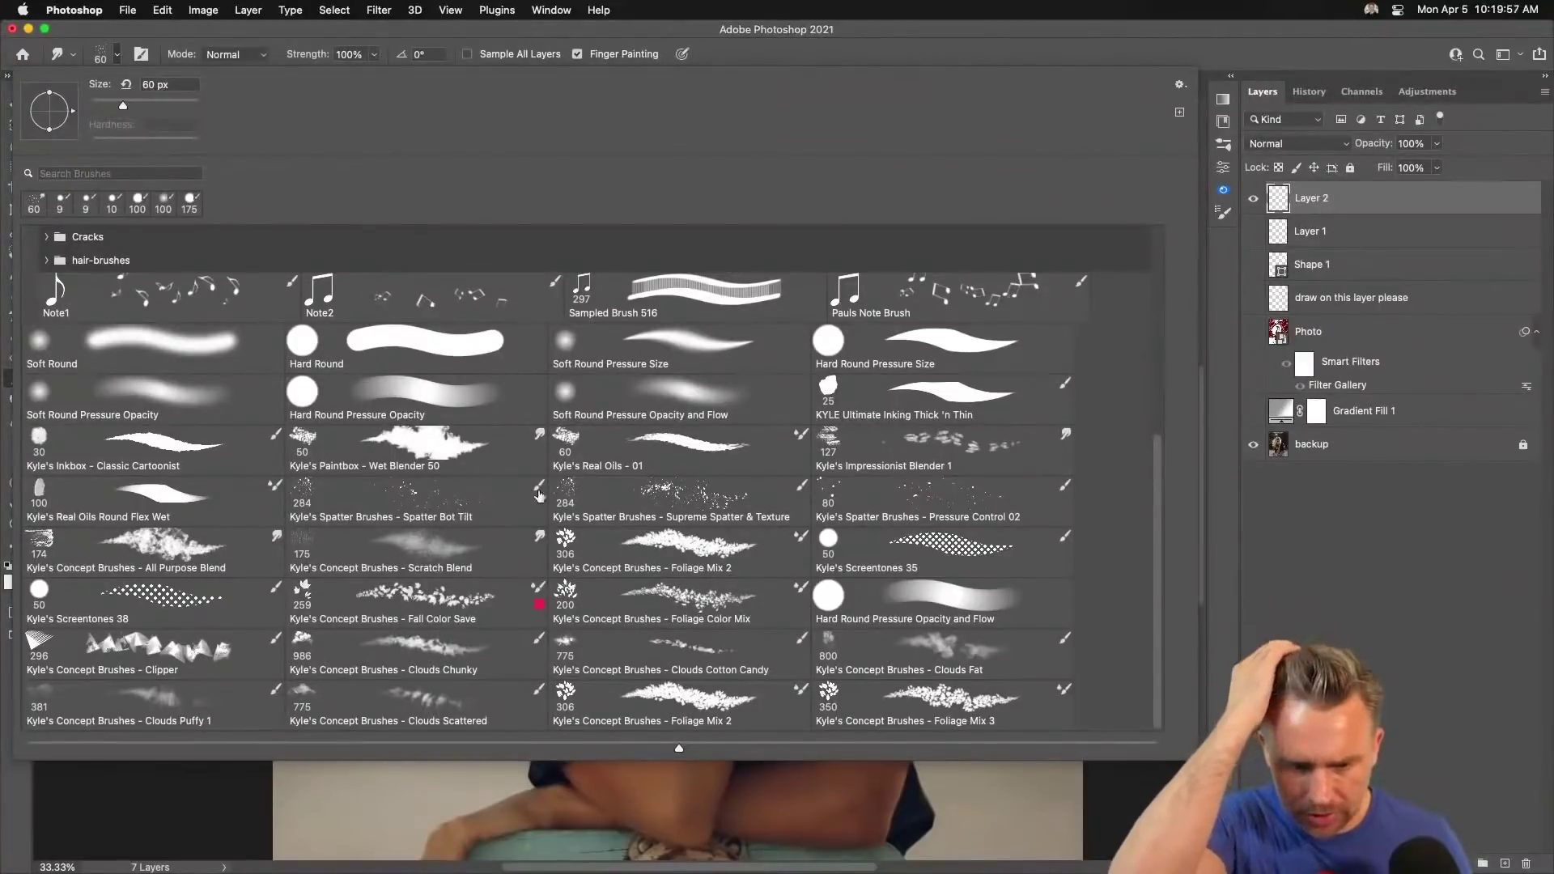
click(666, 447)
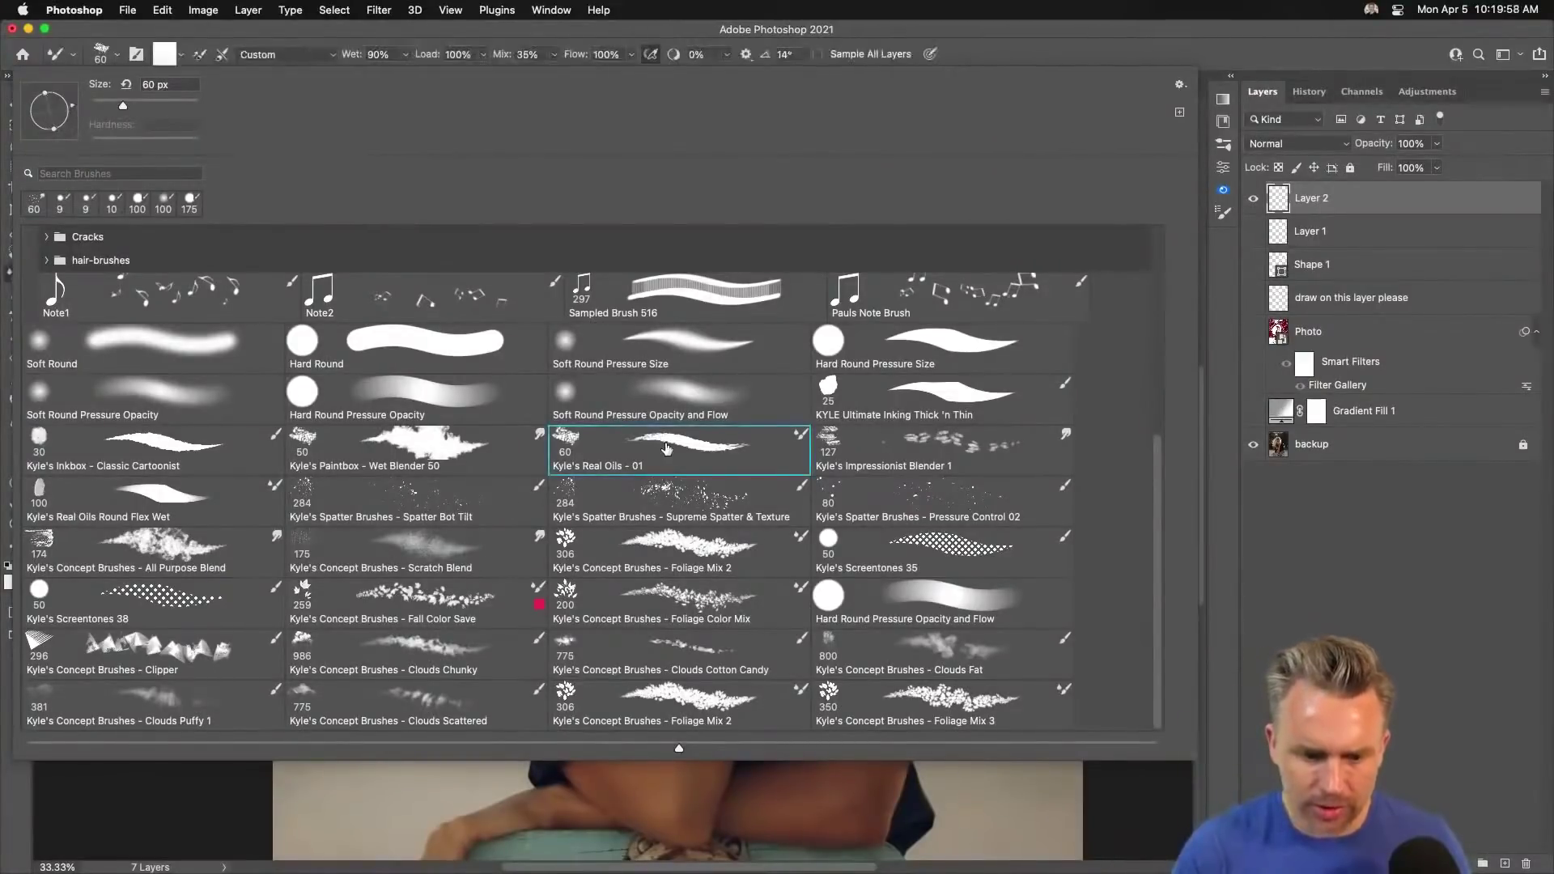
click(898, 466)
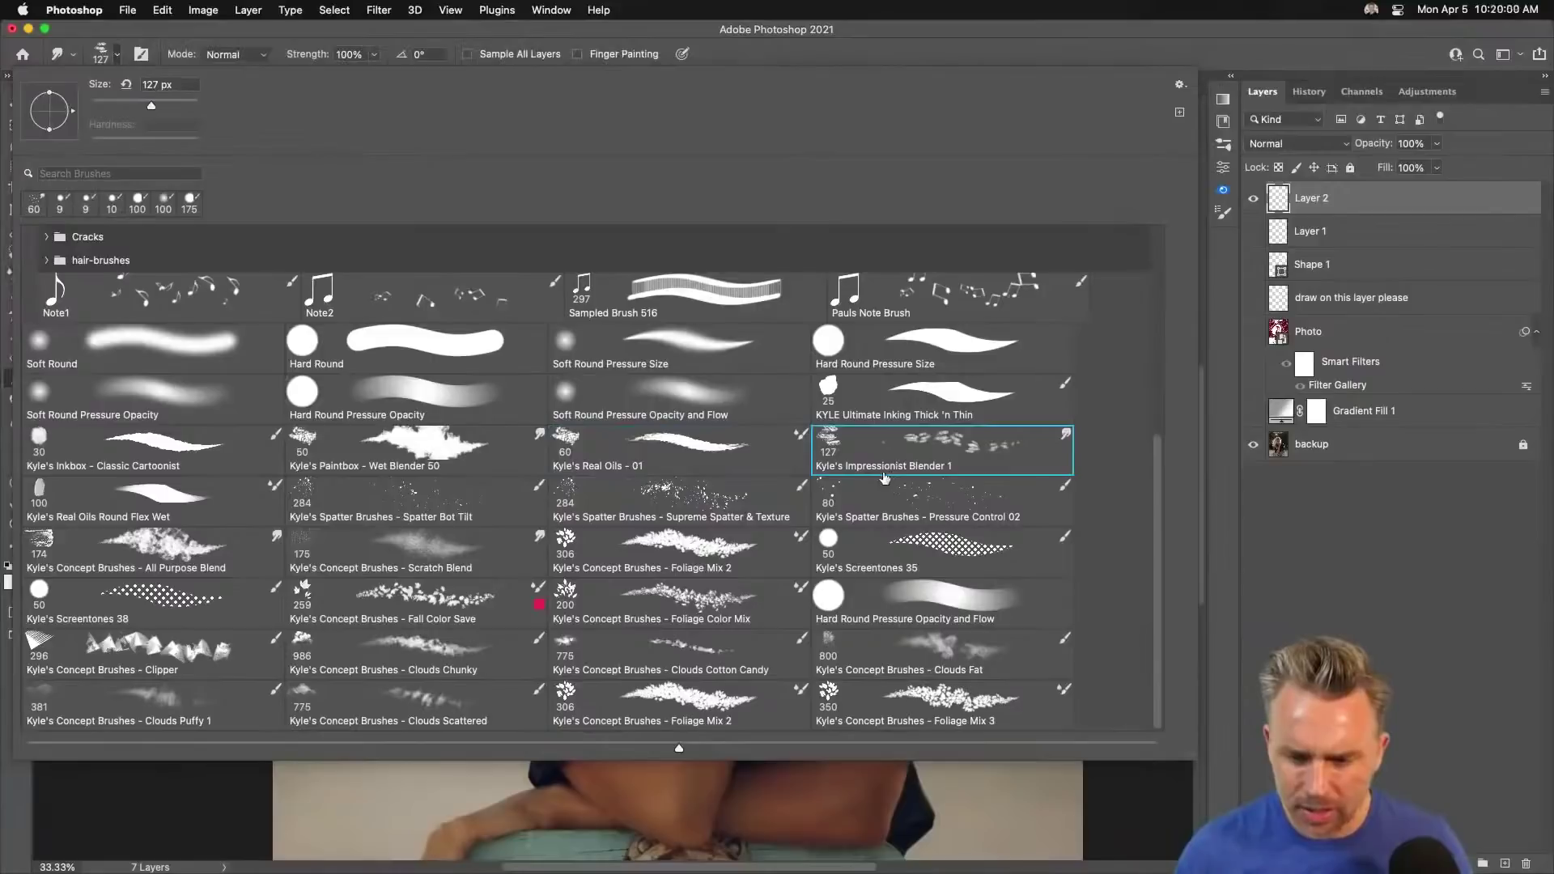
click(382, 457)
key(Return)
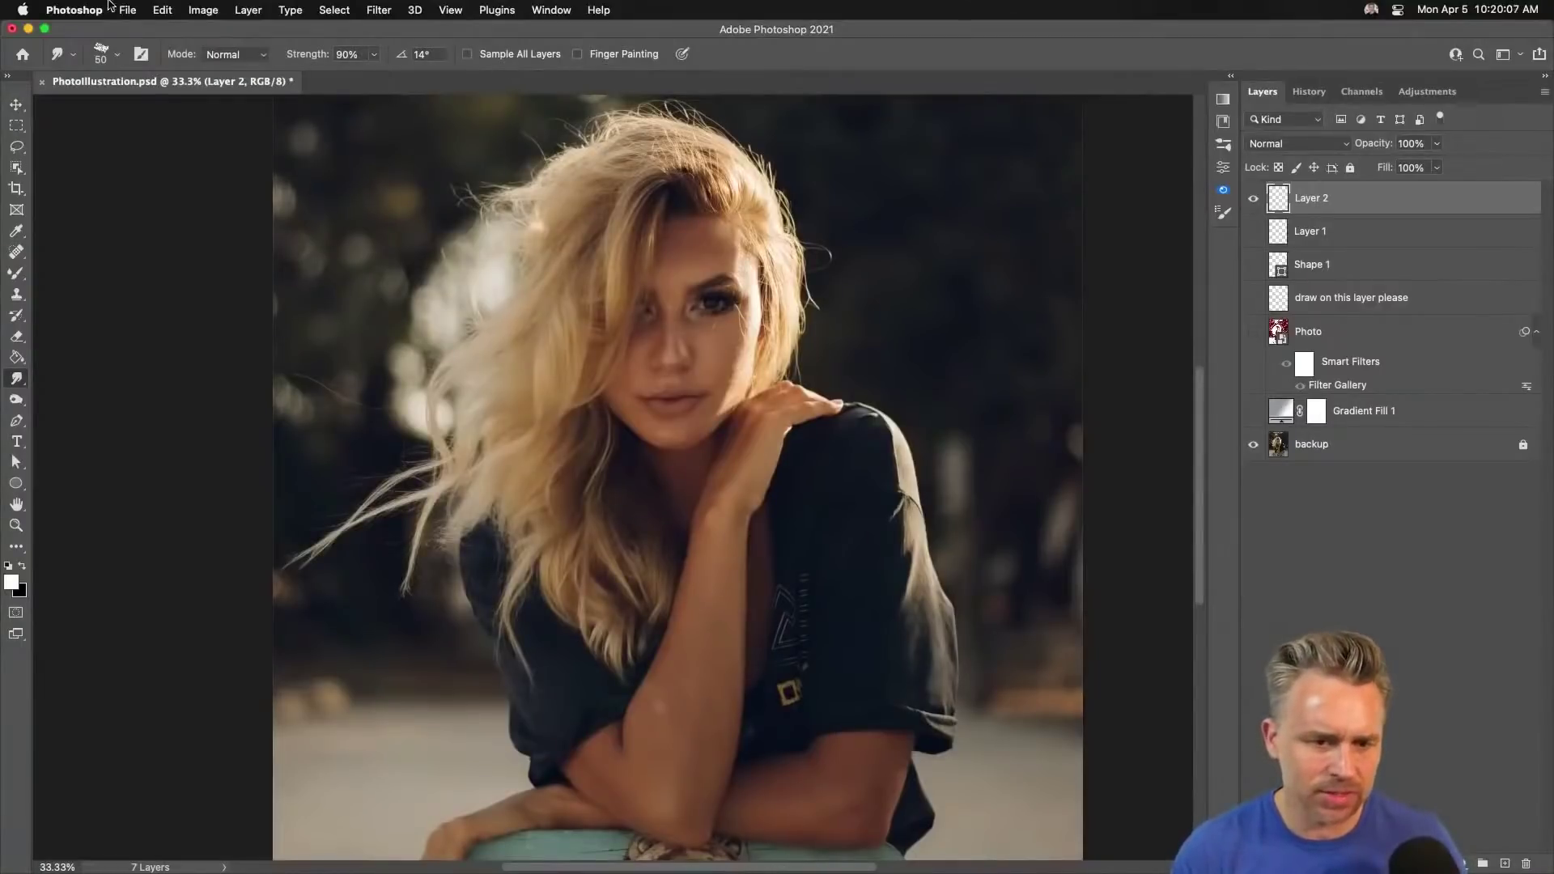
click(117, 57)
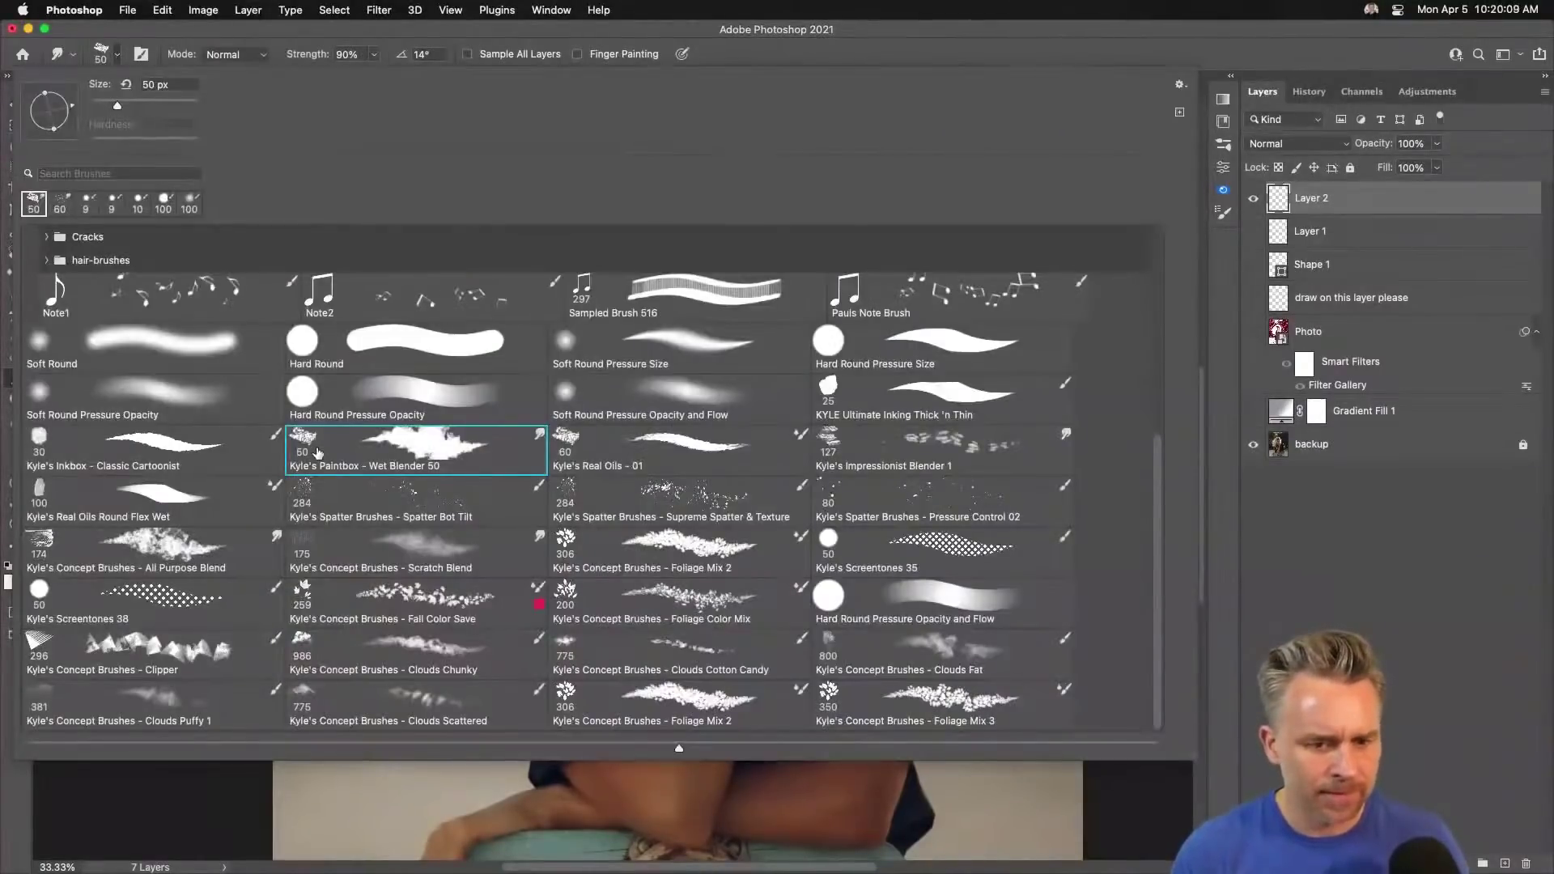
click(302, 38)
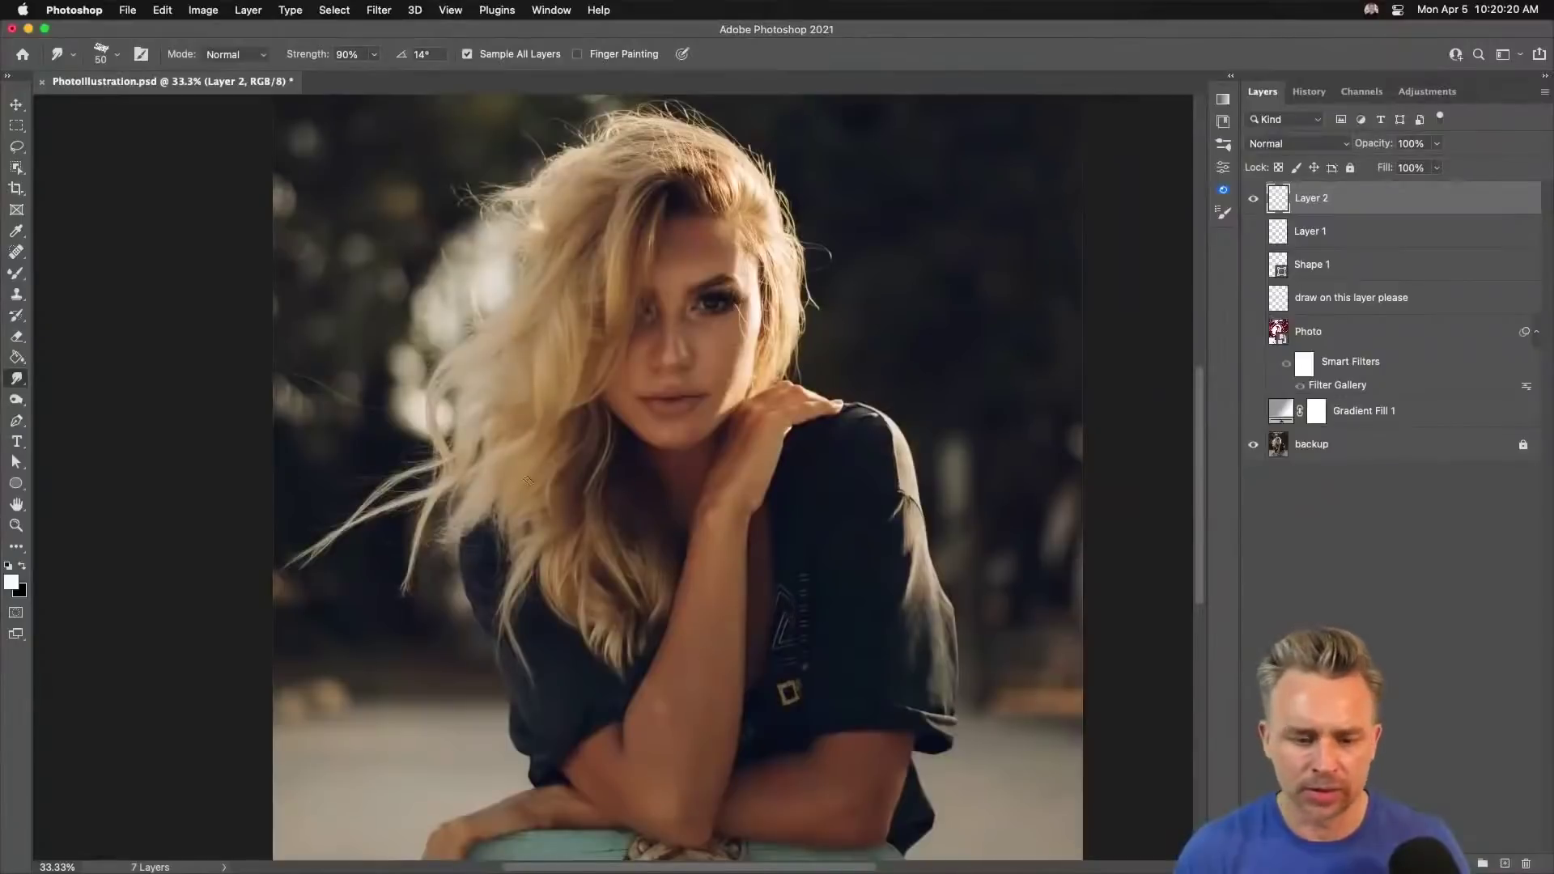
Undo the last stroke, try a size 30 smudge stroke down the sunlit cheek, and undo that too.
key(super+z)
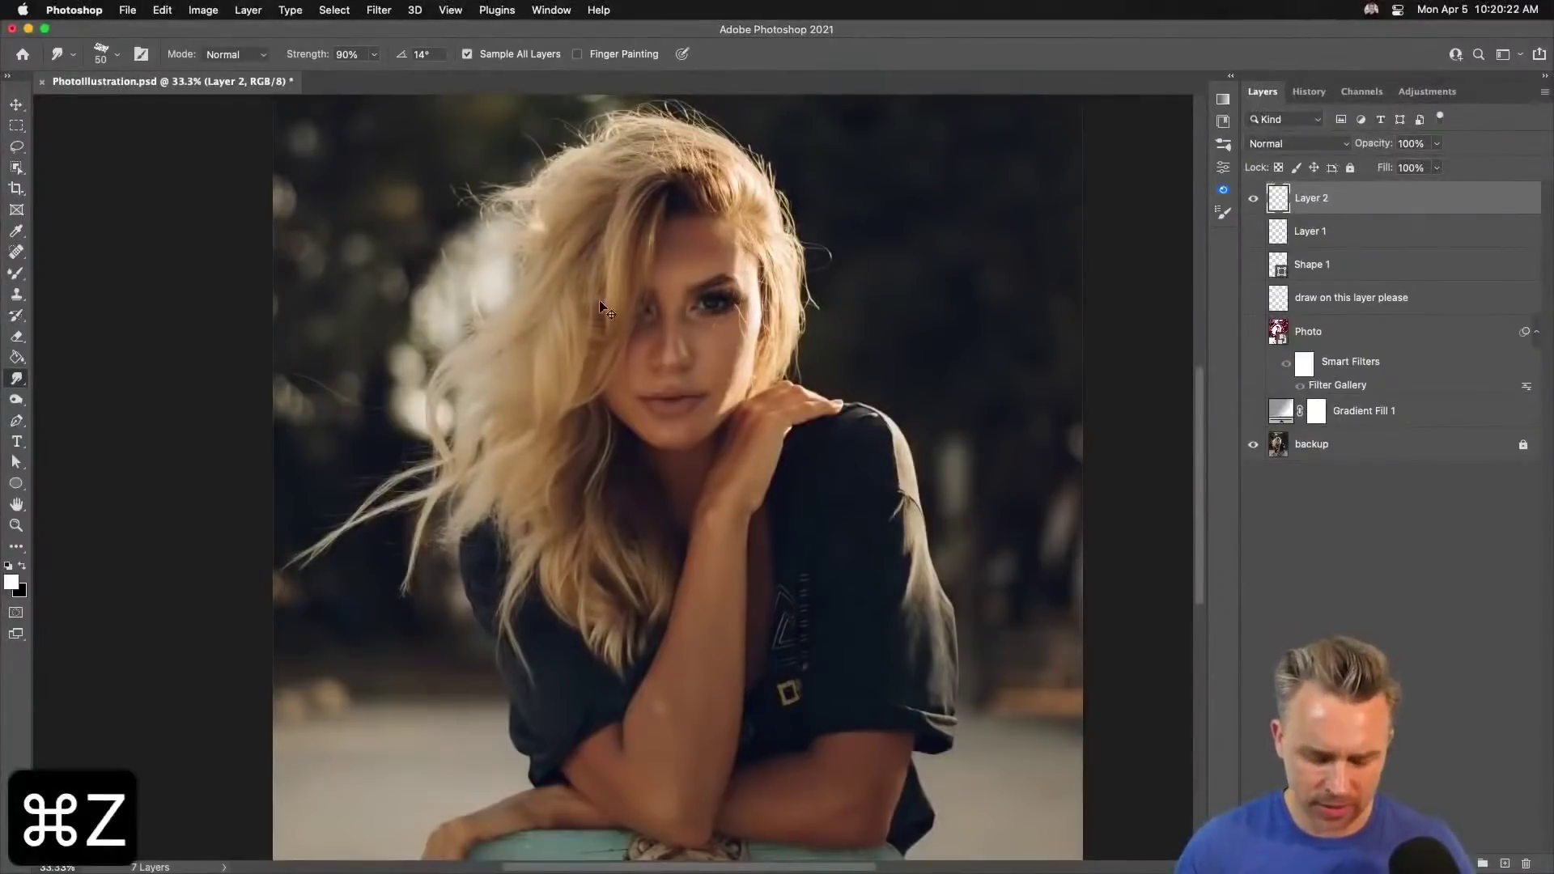
key(super+=)
key(super+=)
key(super+=)
drag(586, 253, 499, 610)
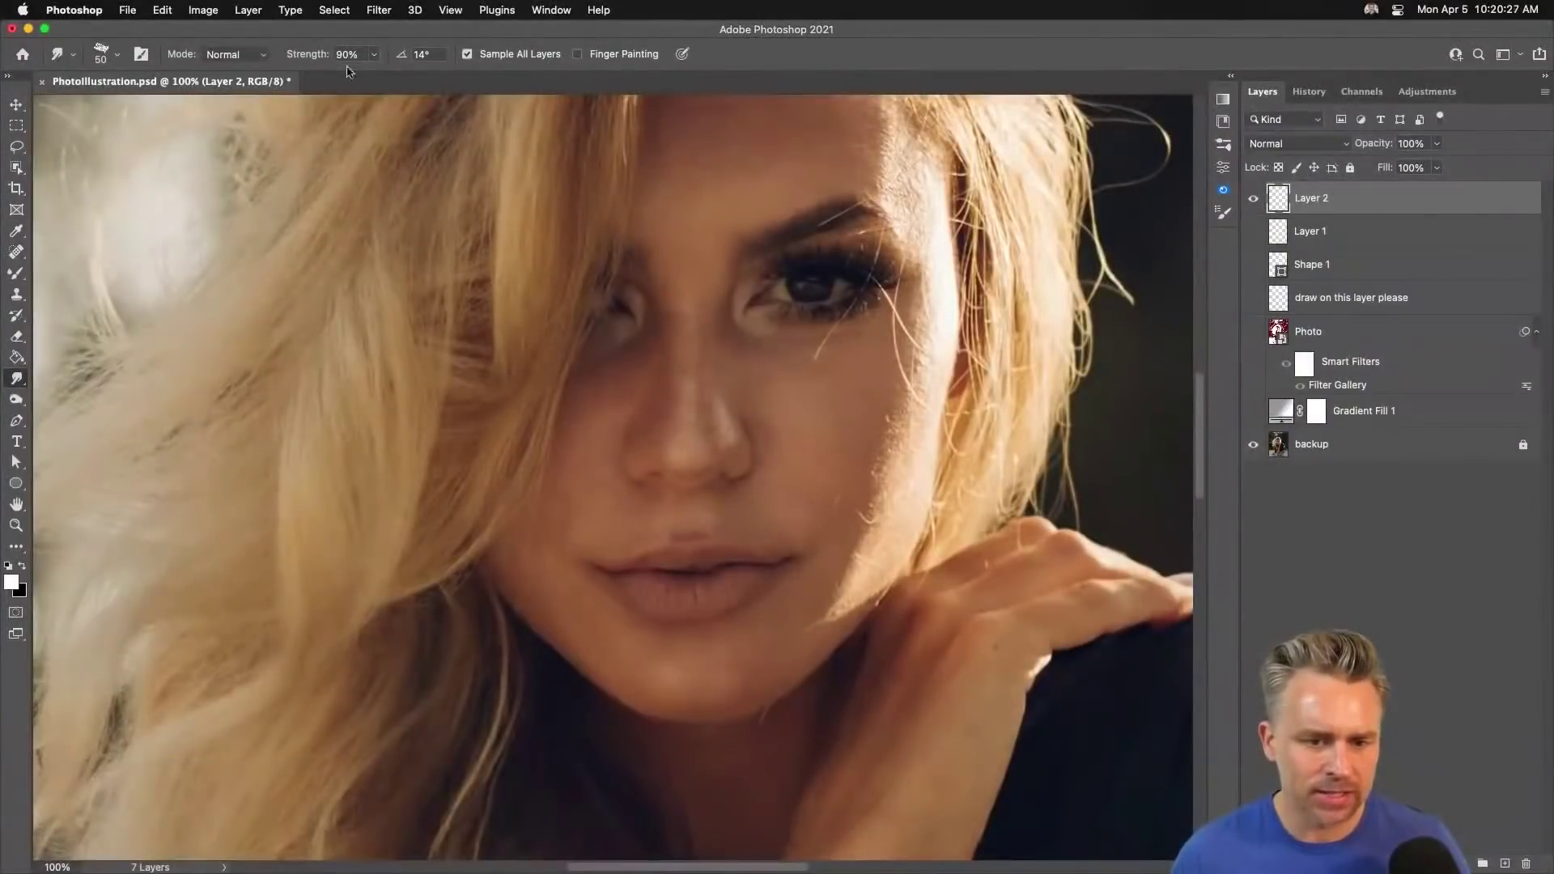
key(bracketleft)
key(bracketleft)
key(bracketleft)
key(bracketleft)
mouse_move(927, 318)
mouse_down()
mouse_move(905, 388)
mouse_move(875, 437)
mouse_up()
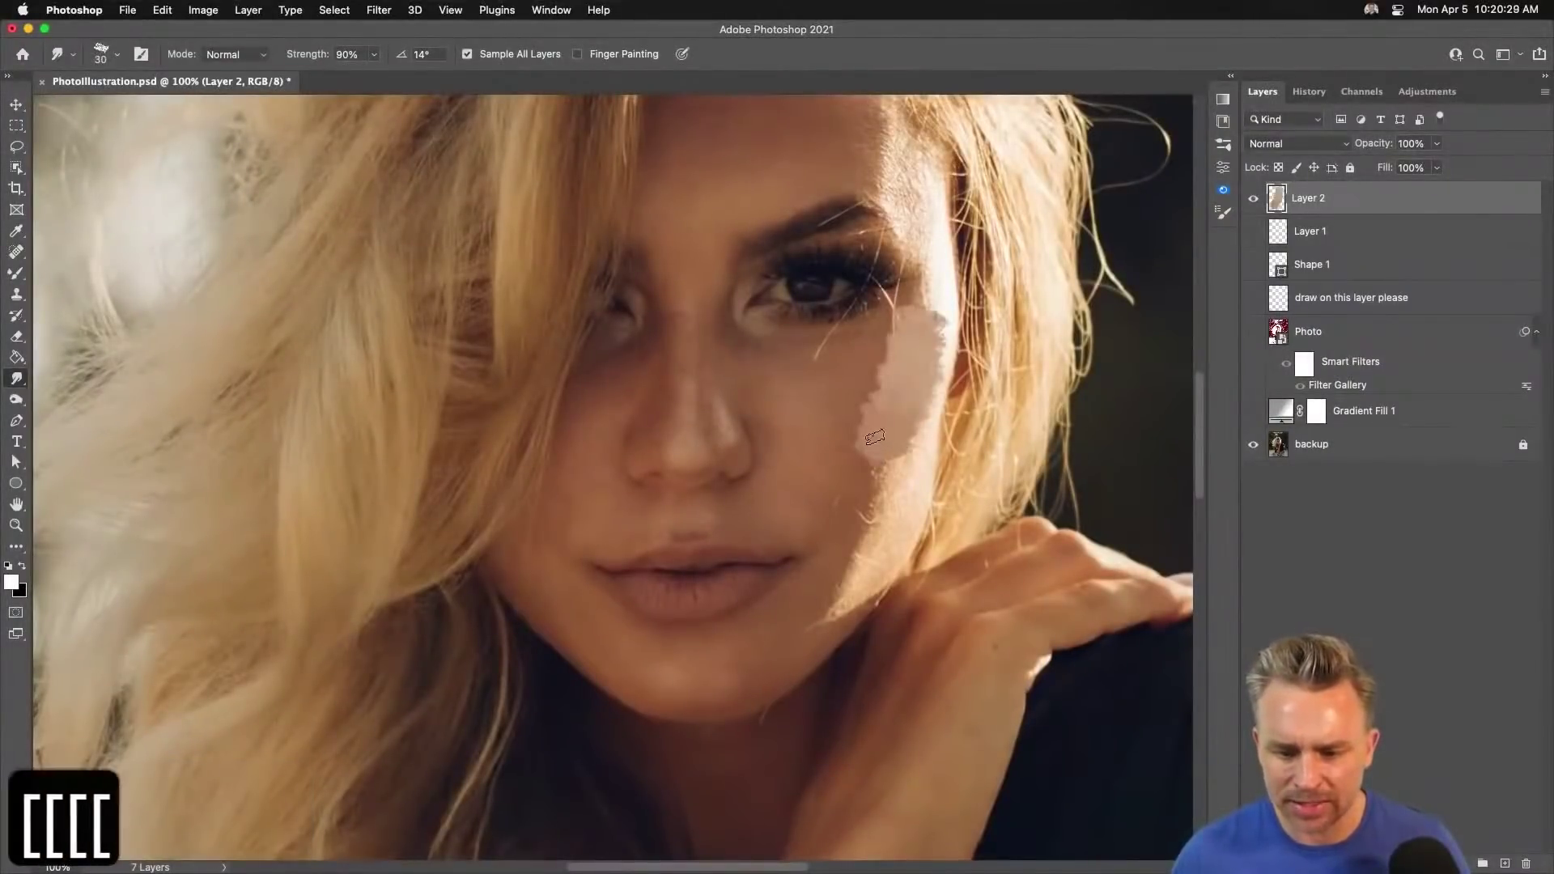
key(super+z)
Smudge along the boundary between light and shadow on the sunlit cheek, reducing the brush to size 15.
key(bracketleft)
key(bracketleft)
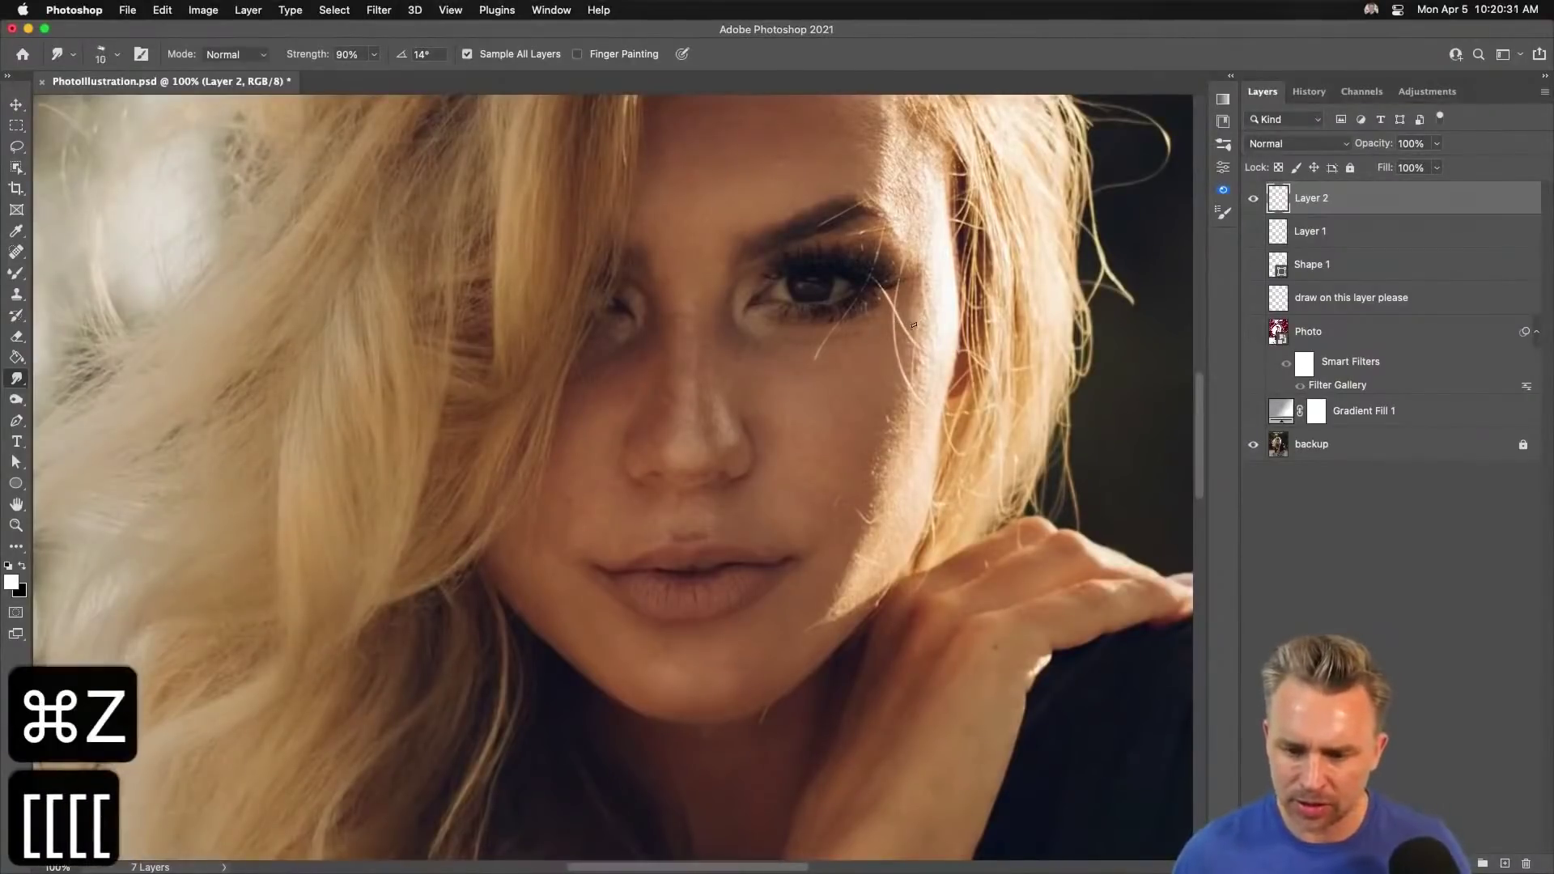
key(bracketright)
key(bracketright)
drag(895, 381, 846, 568)
key(bracketleft)
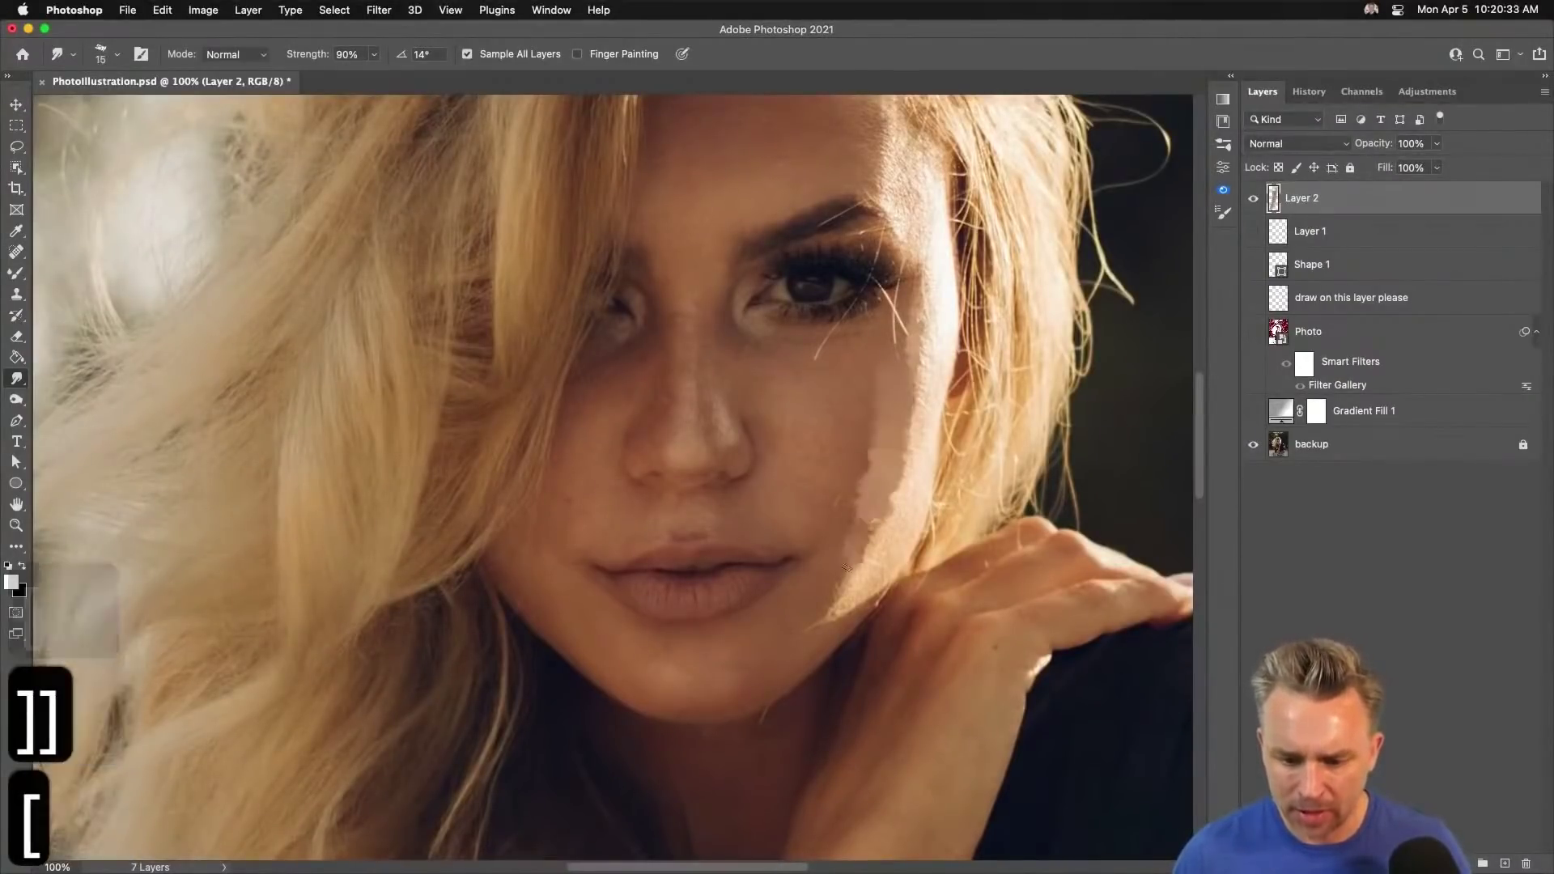
key(super+z)
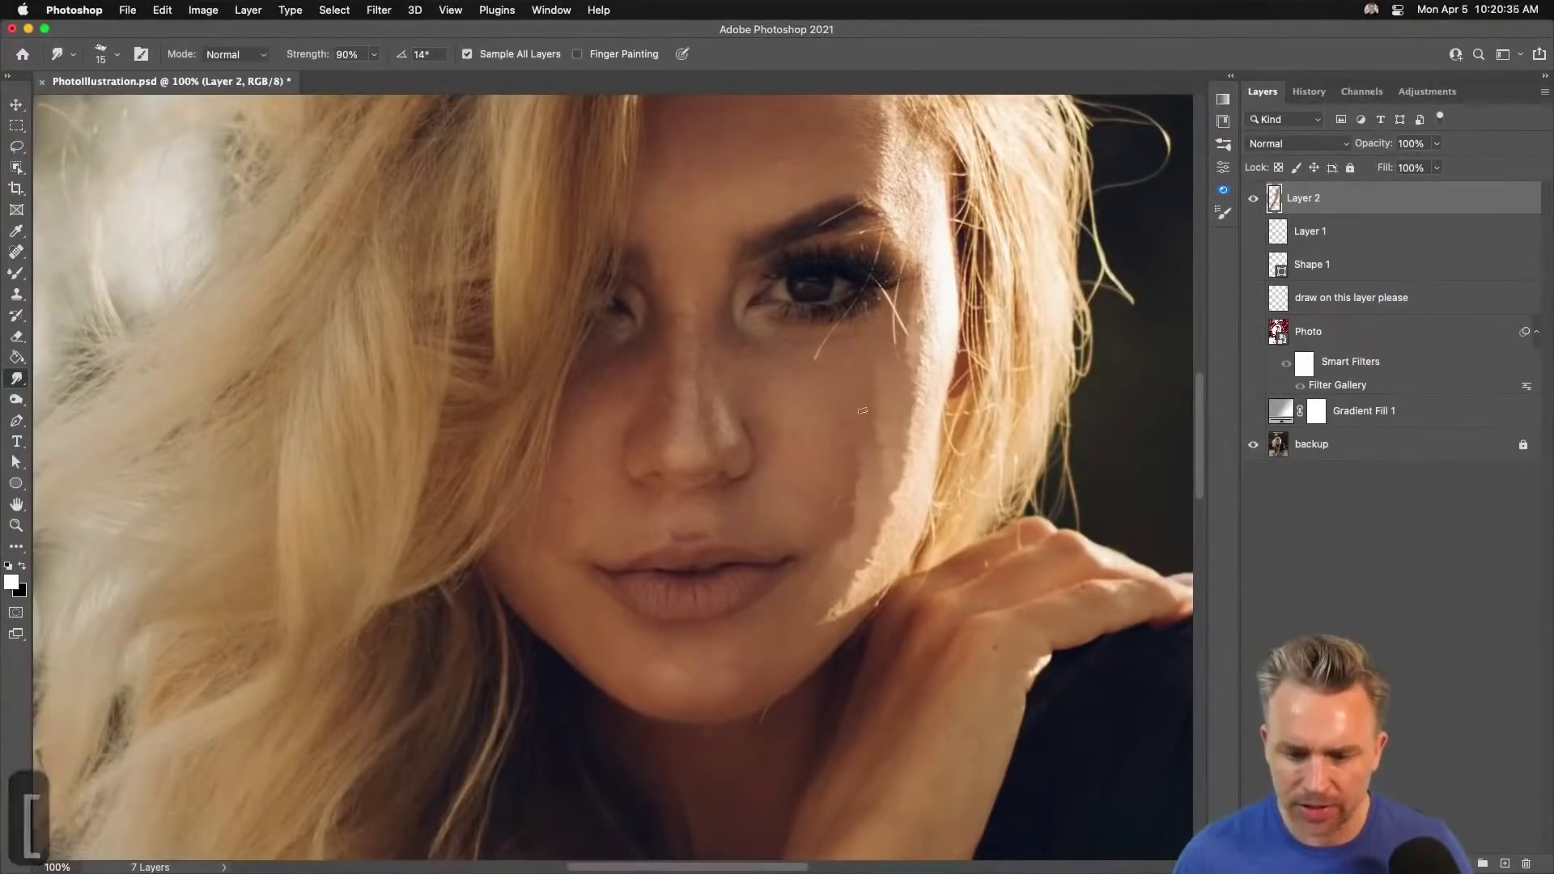
Smudge the skin around the cheeks, mouth, chin and jaw, mainly with a size 15 brush.
key(bracketright)
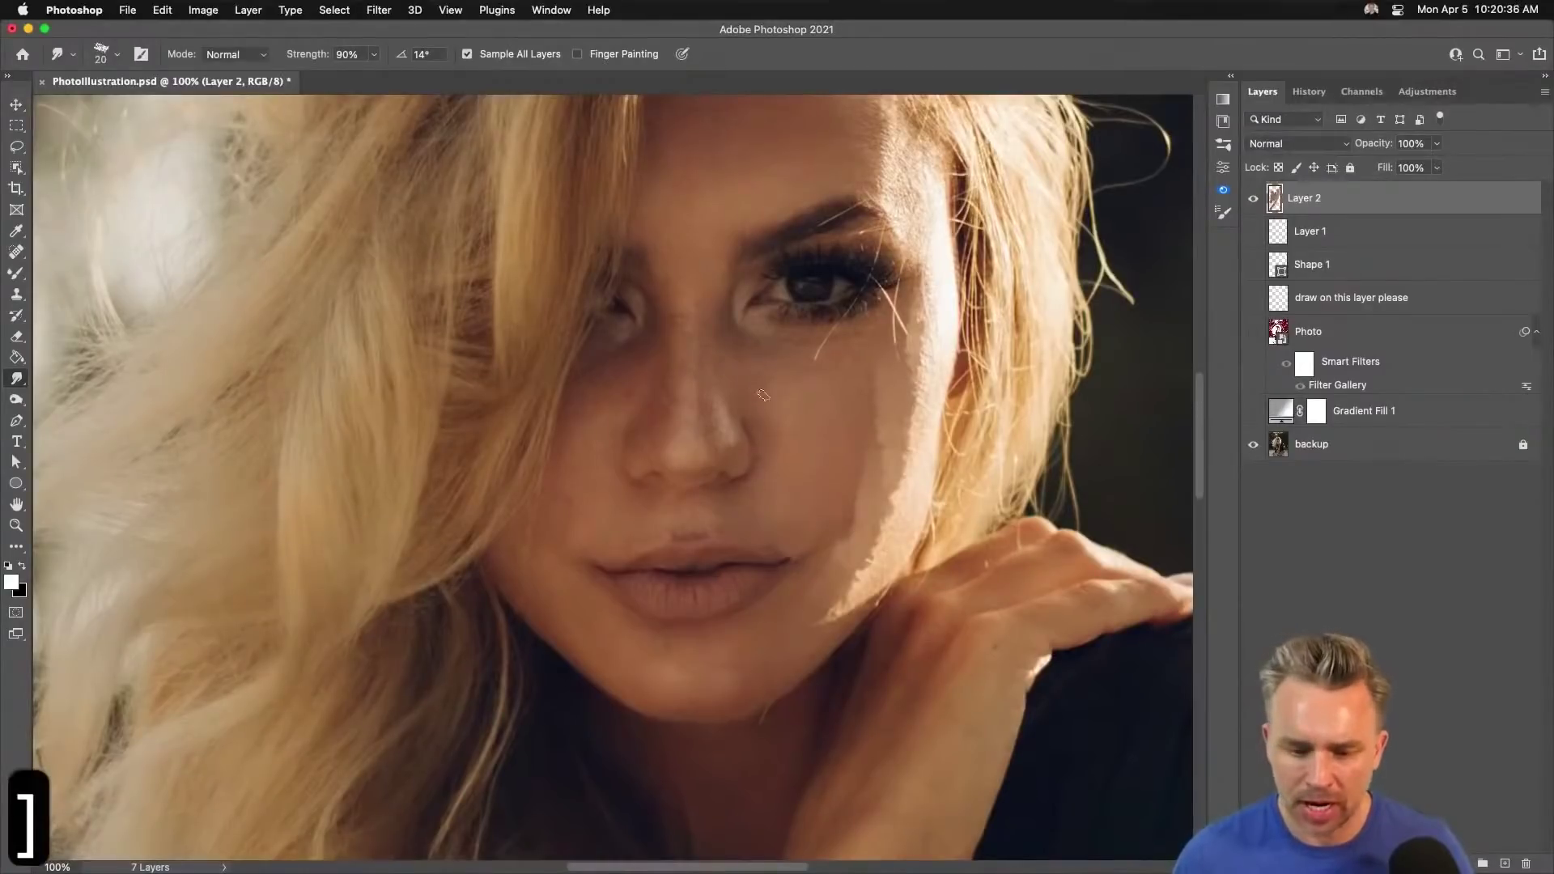
key(bracketleft)
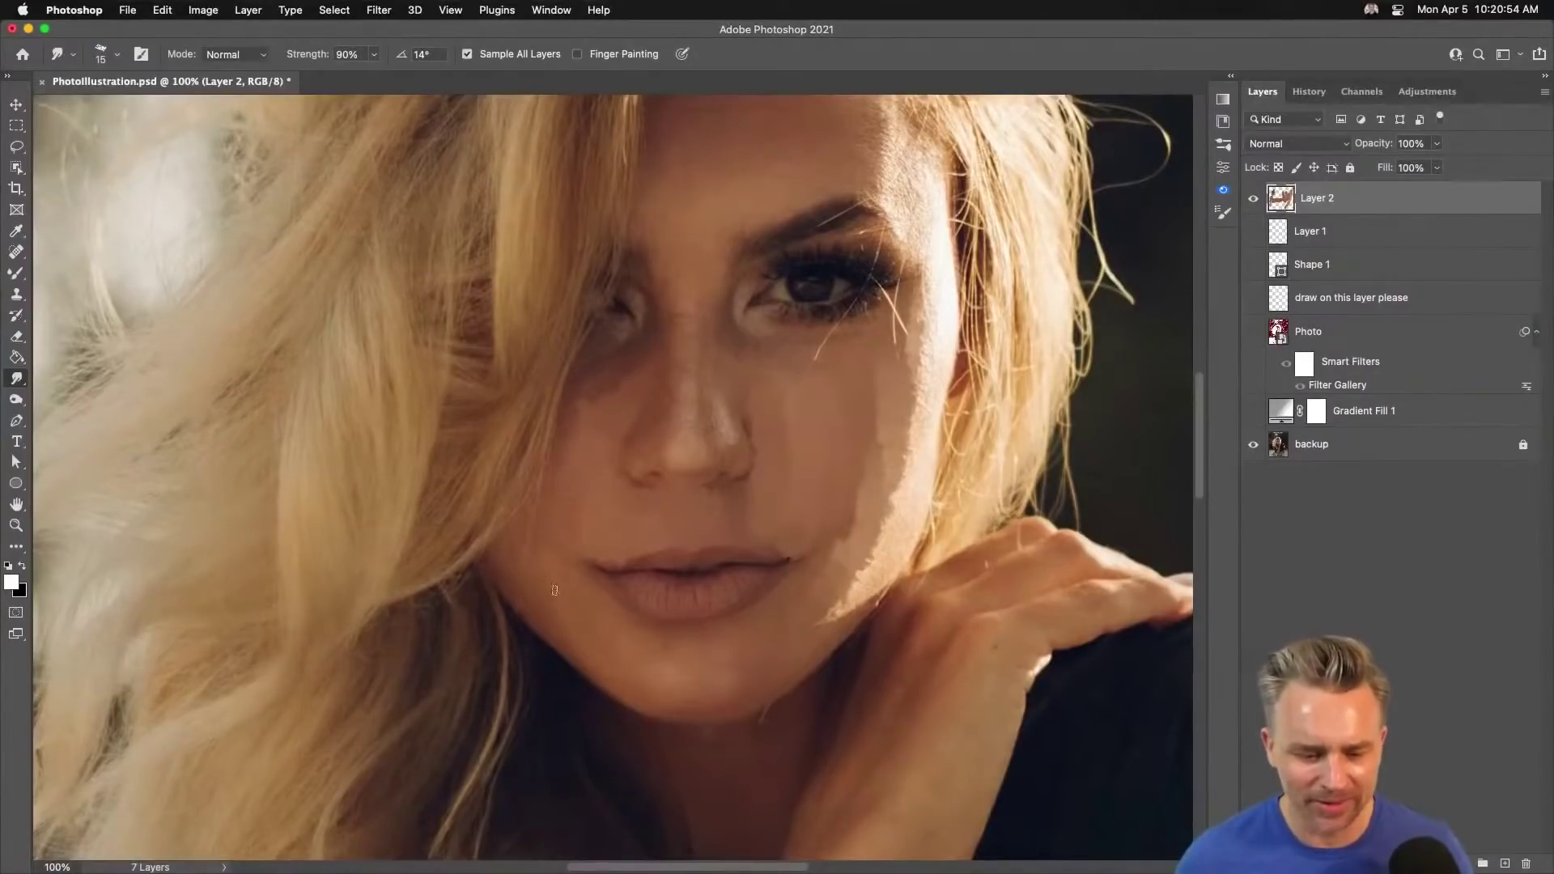
drag(554, 590, 543, 555)
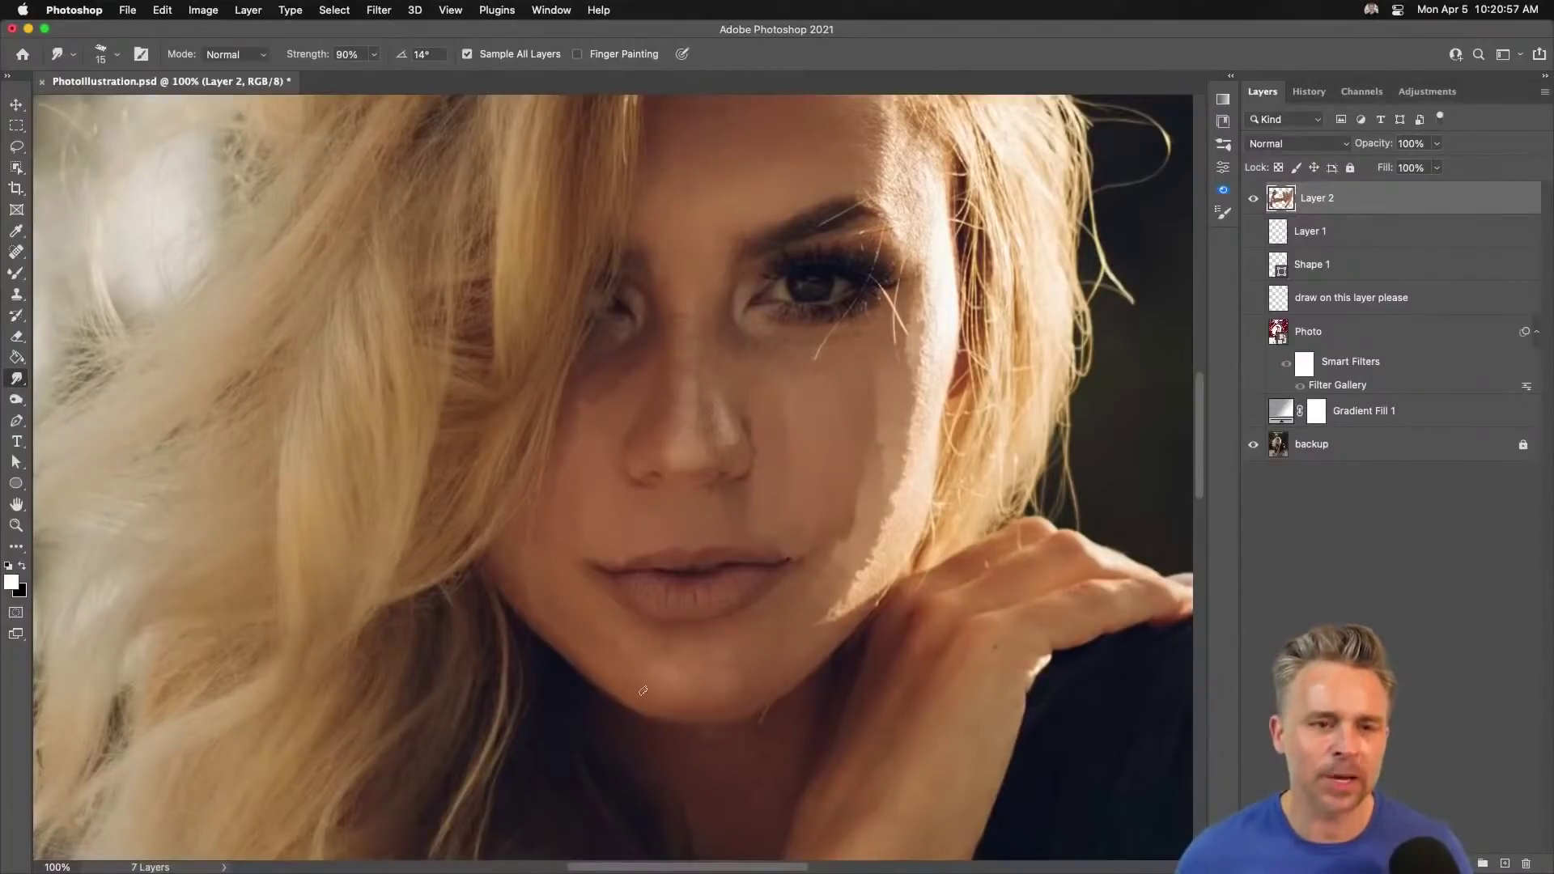
mouse_move(643, 691)
mouse_down()
mouse_move(573, 647)
mouse_move(648, 690)
mouse_move(714, 695)
mouse_move(778, 683)
mouse_move(860, 619)
mouse_up()
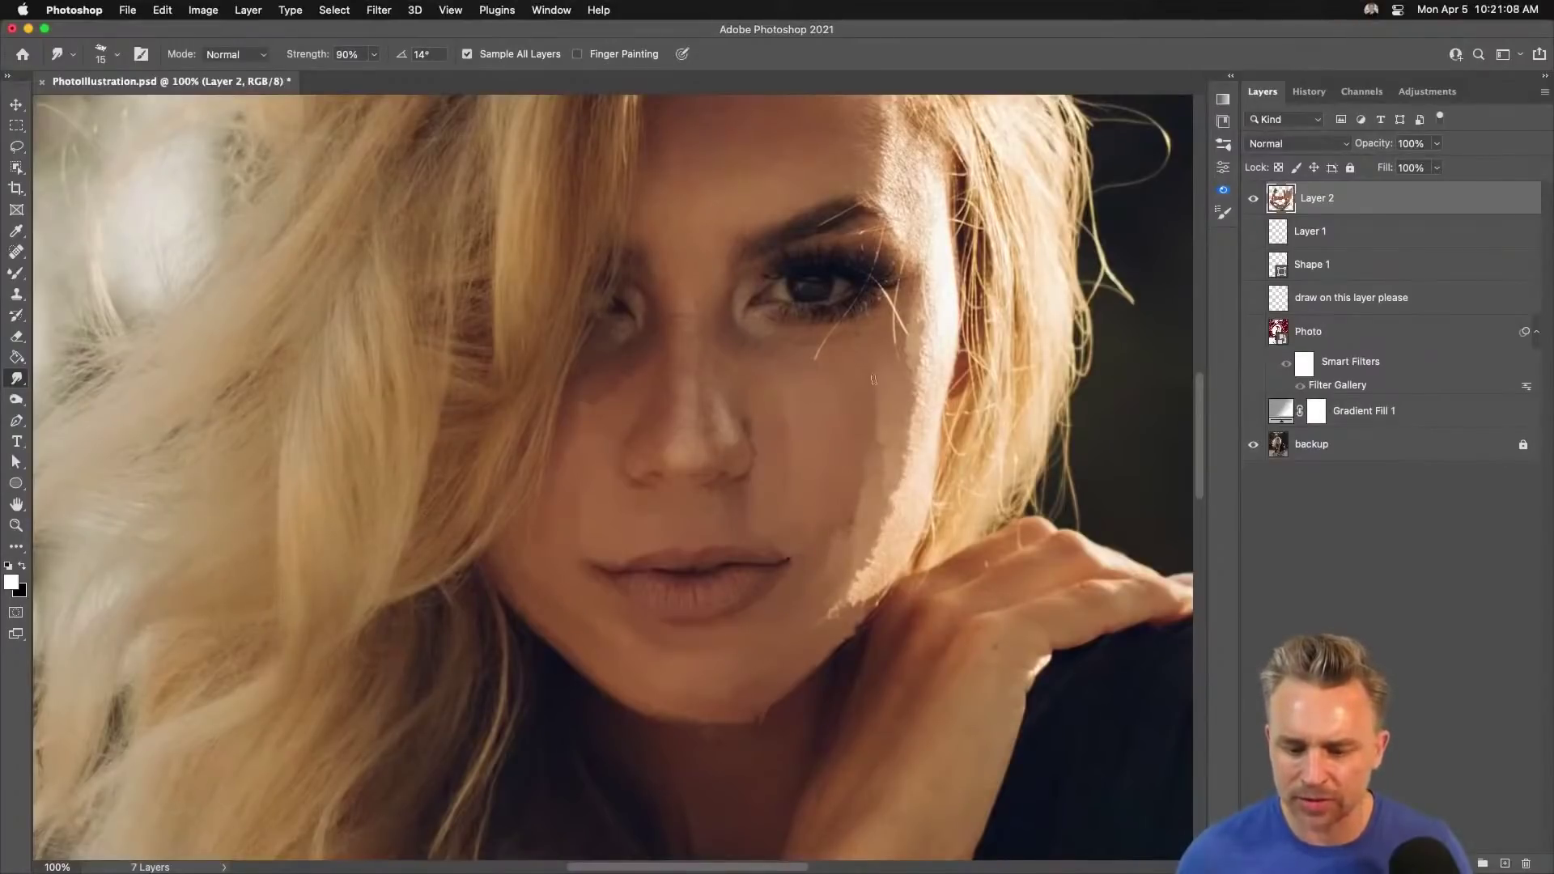
mouse_move(874, 380)
mouse_down()
mouse_move(880, 456)
mouse_move(834, 547)
mouse_up()
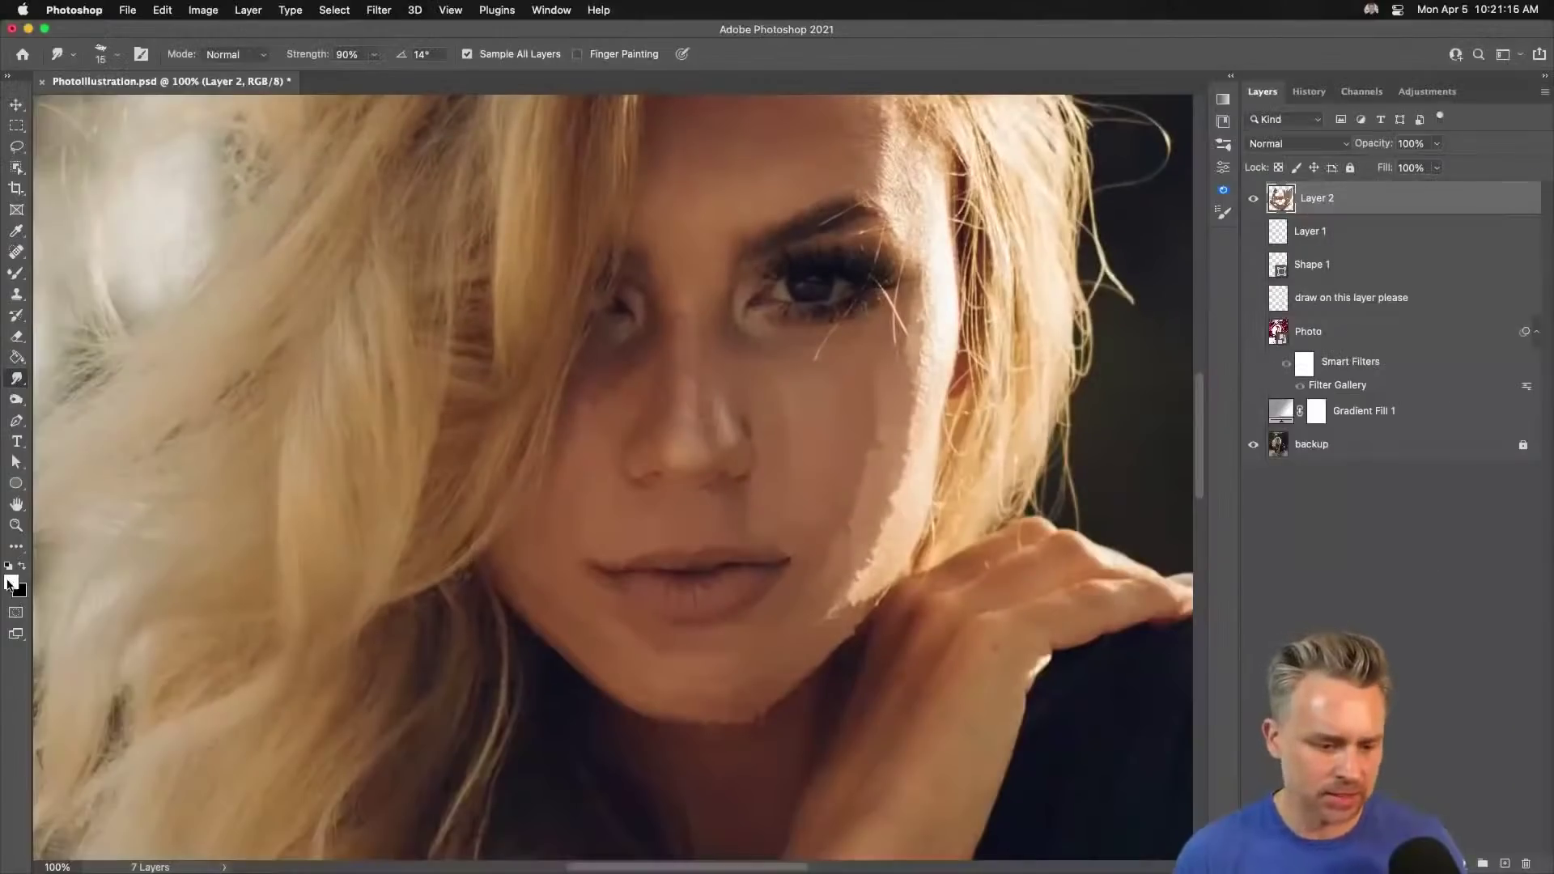
Set the foreground colour by sampling the hair and shifting the hue to a bright yellow.
click(10, 581)
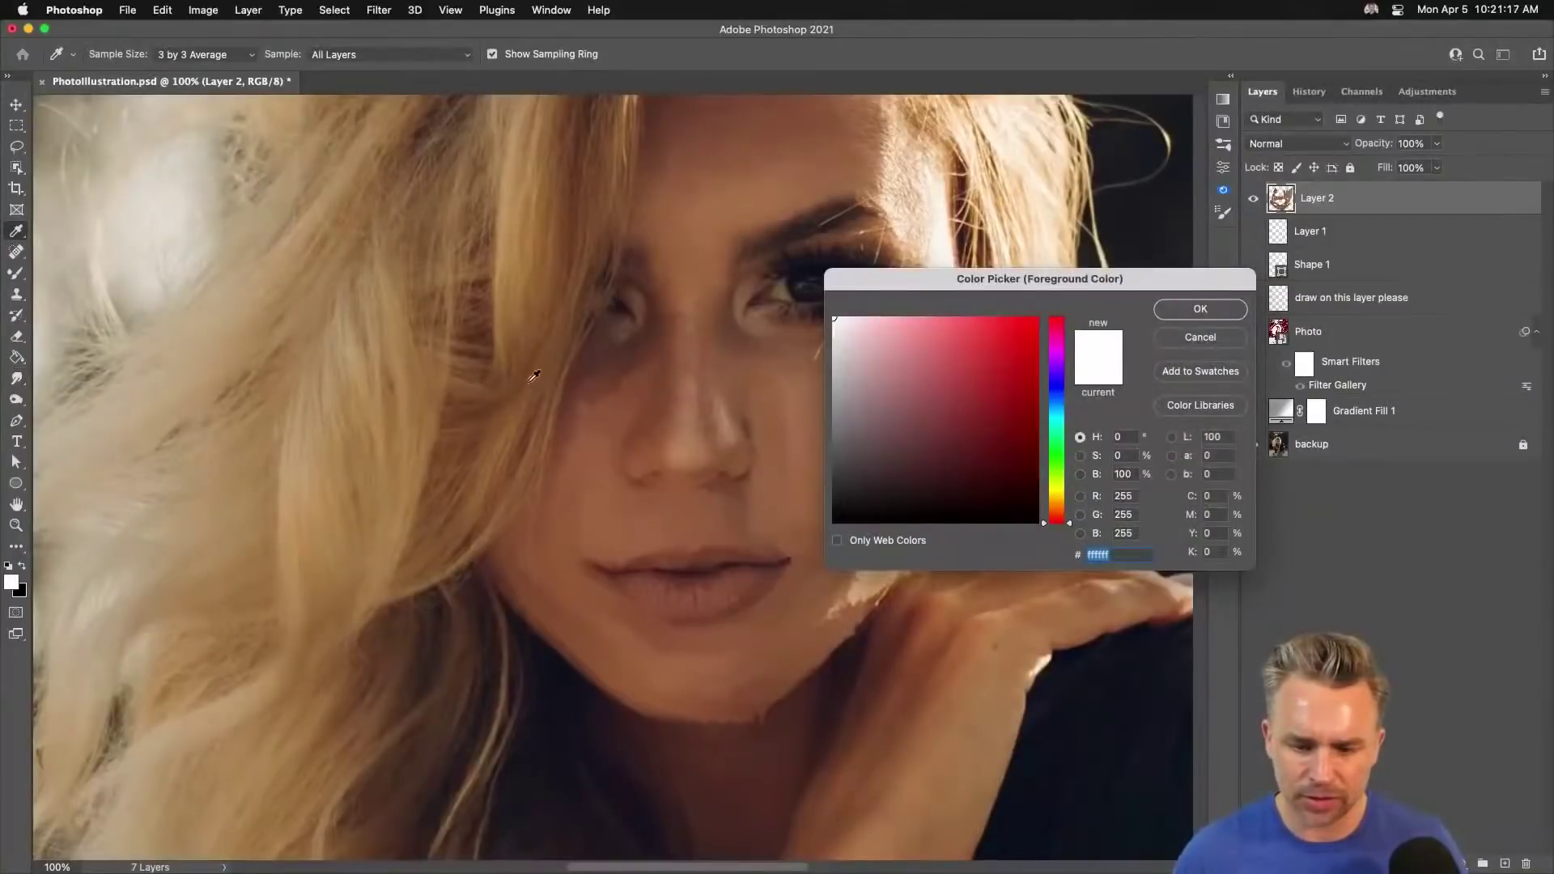
click(378, 393)
click(971, 353)
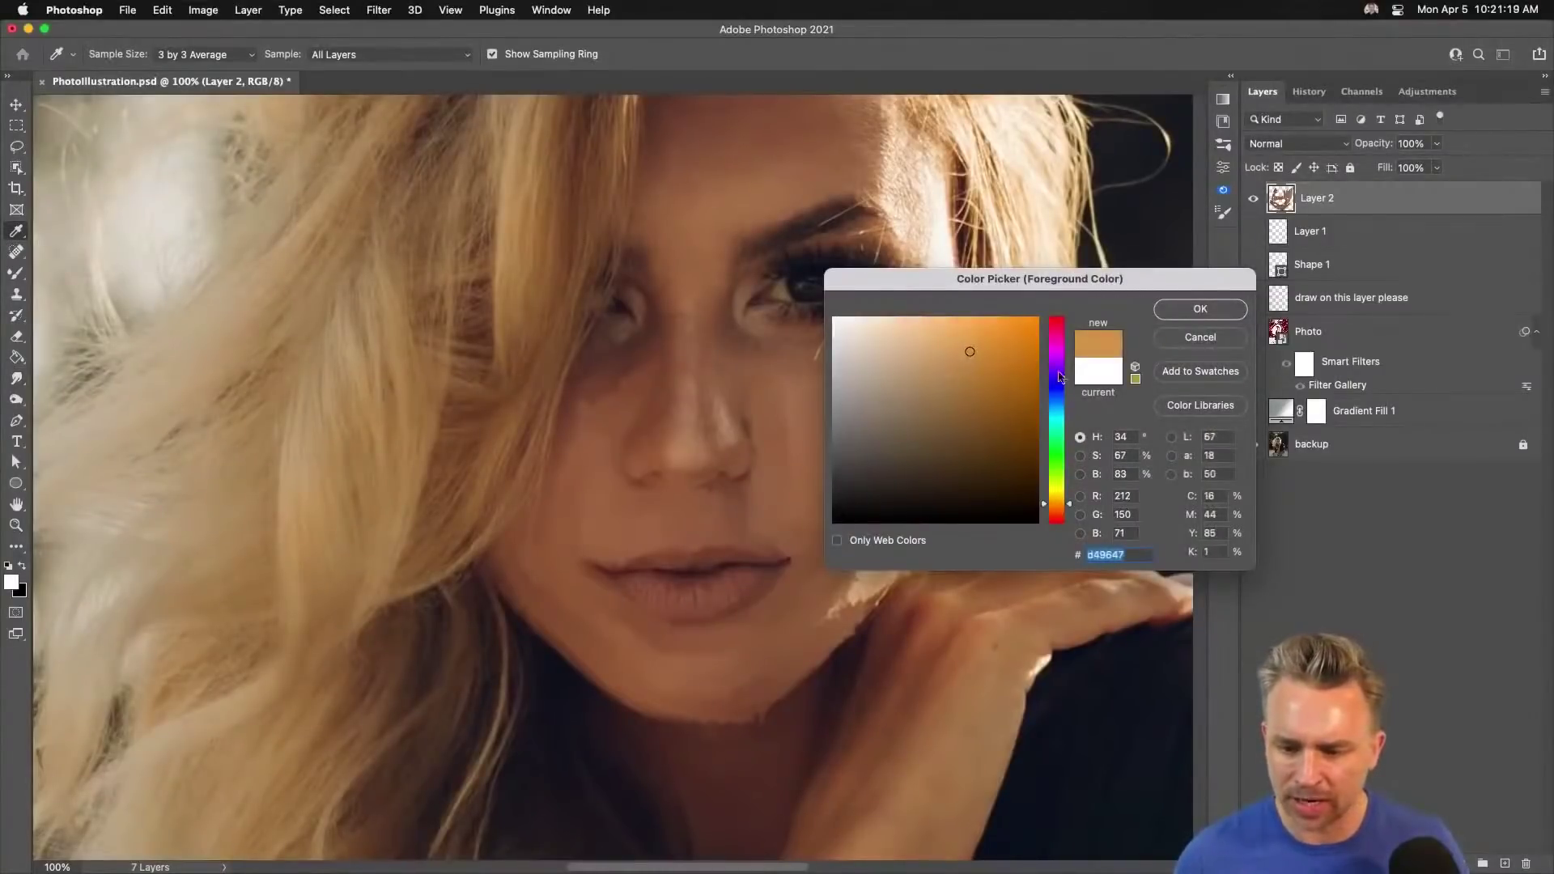
click(1053, 493)
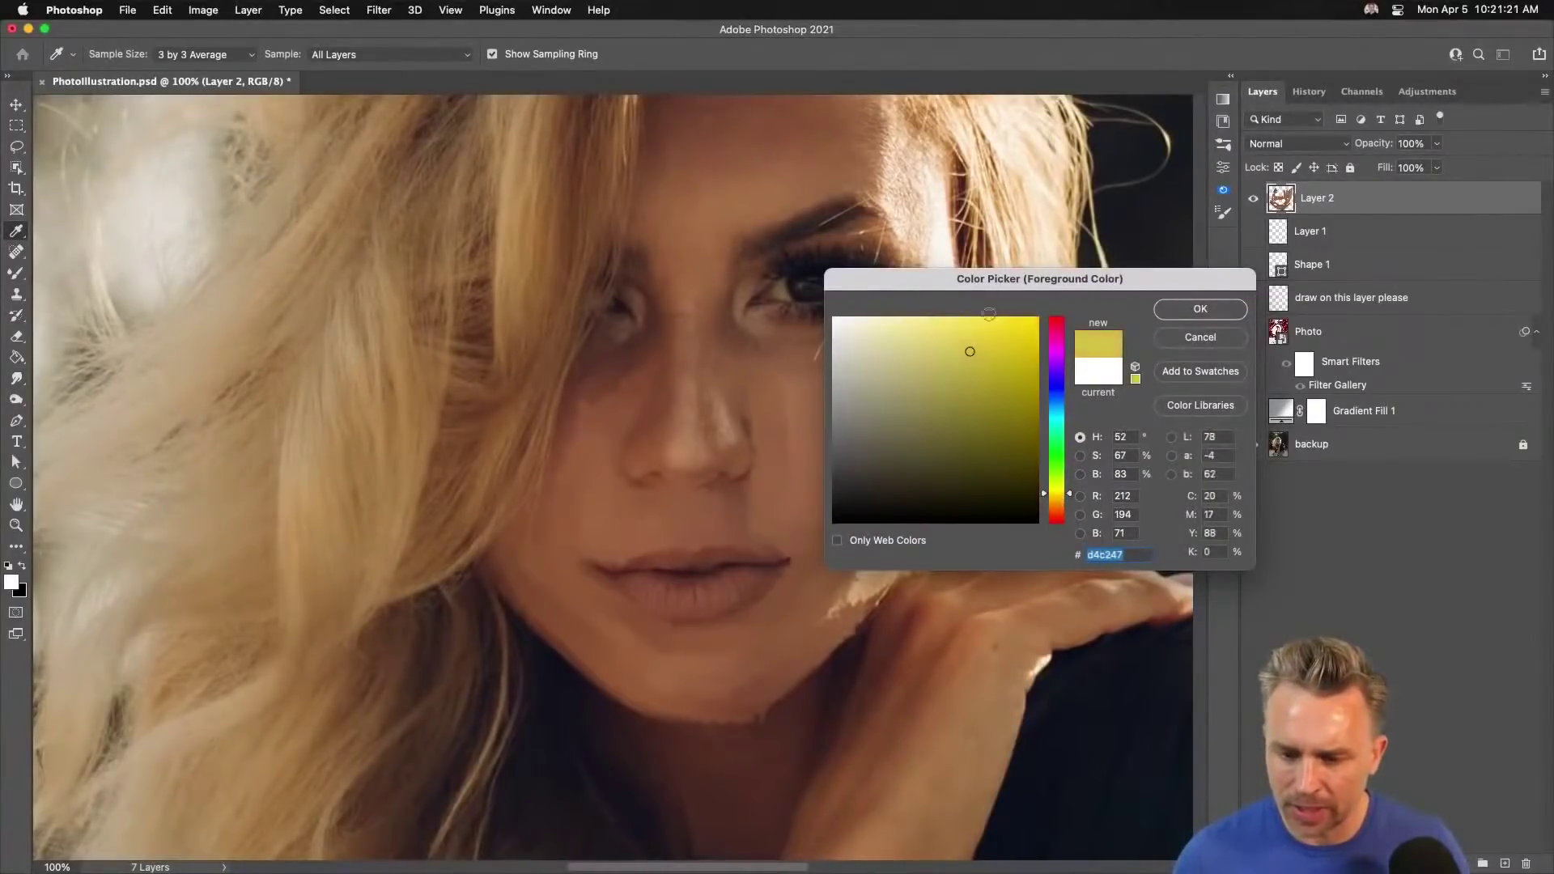
click(985, 338)
key(Return)
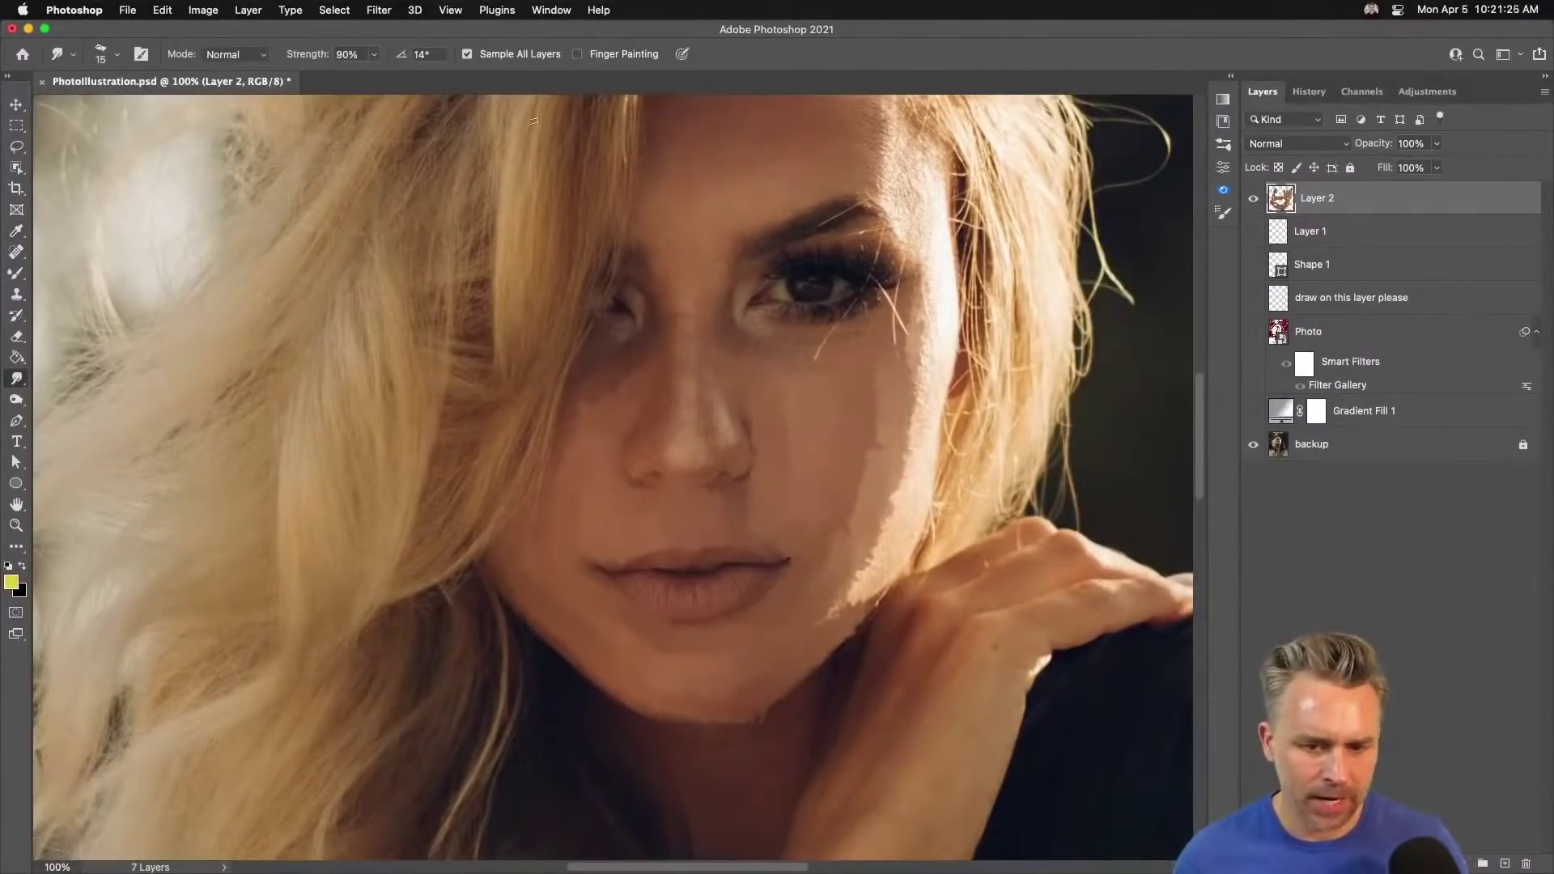
Enable Finger Painting, try a yellow stroke down the sunlit cheek, and undo it.
click(577, 54)
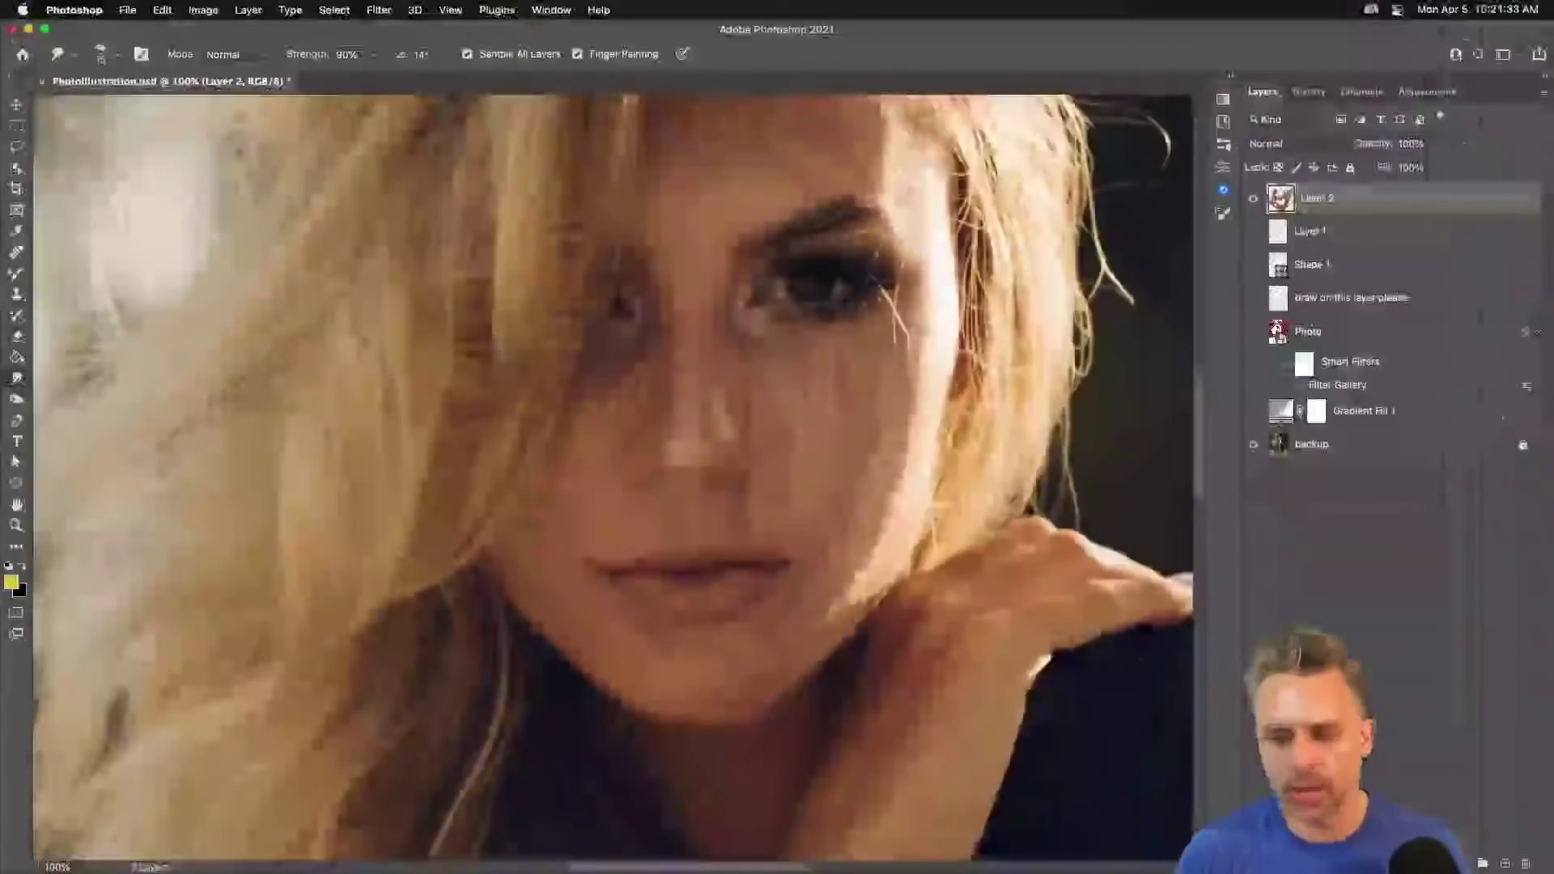
mouse_move(890, 364)
mouse_down()
mouse_move(881, 402)
mouse_move(892, 386)
mouse_move(907, 443)
mouse_move(884, 490)
mouse_up()
key(super+z)
key(super+z)
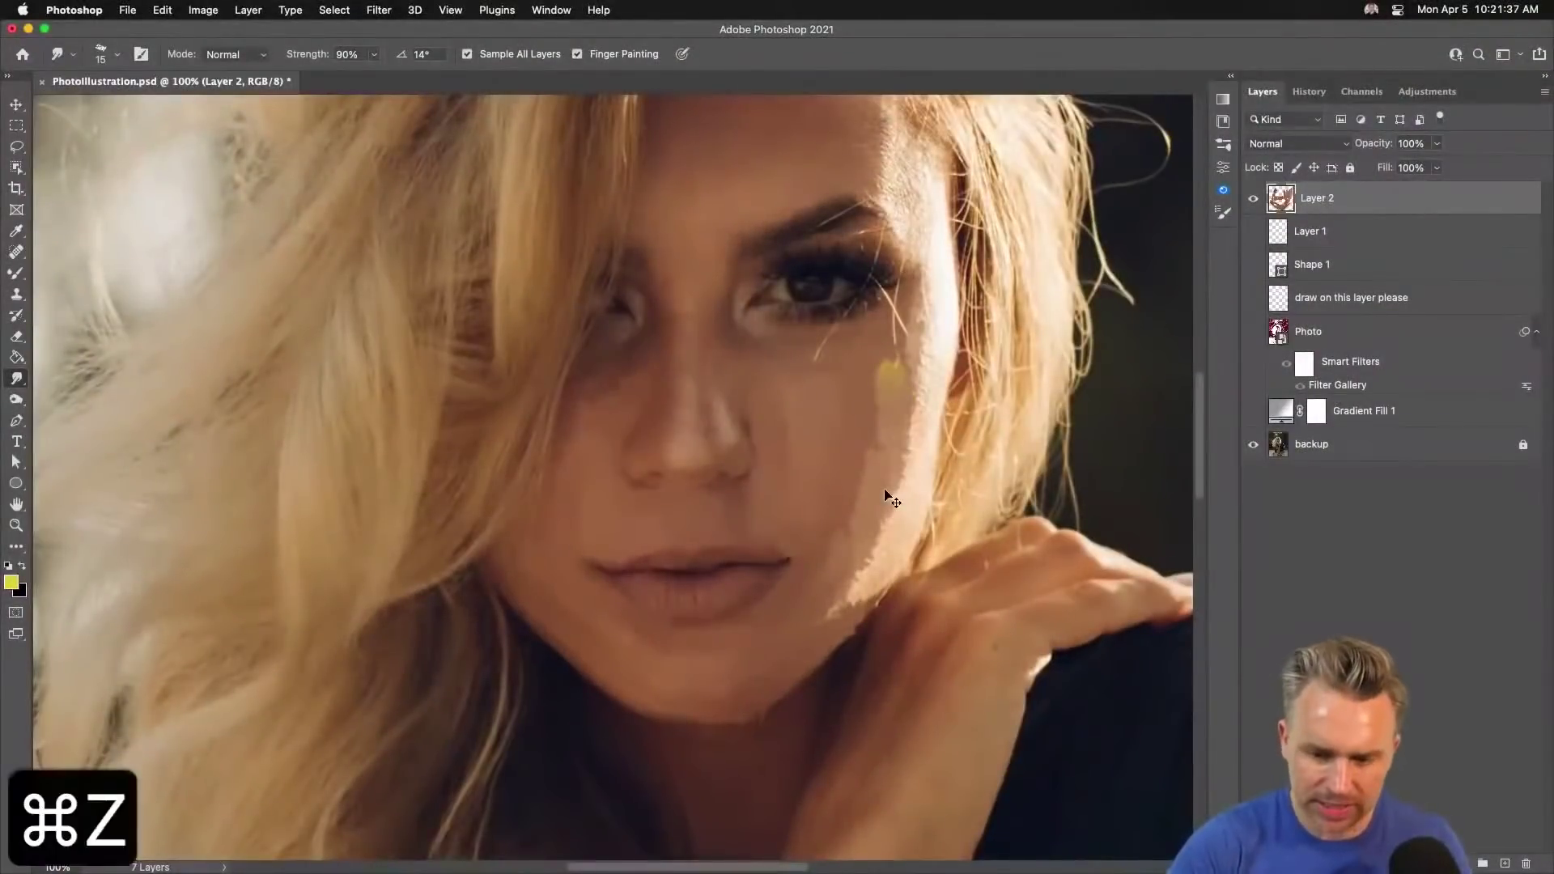
Set the foreground colour to a light skin tone sampled from the forehead highlight above the eyebrow.
click(515, 260)
click(498, 233)
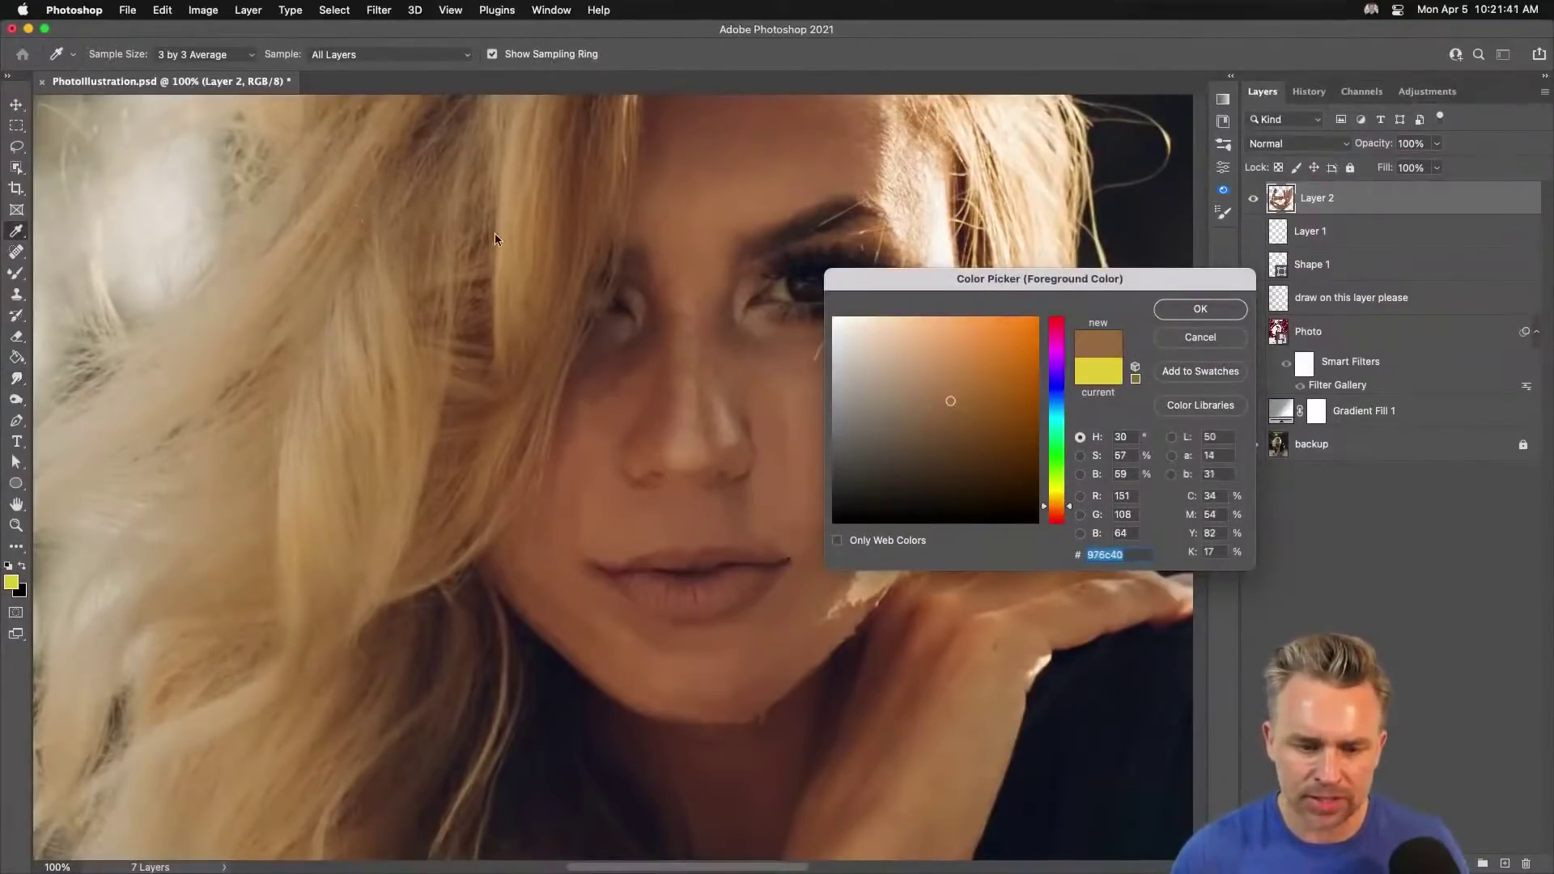
click(572, 233)
click(908, 170)
click(897, 183)
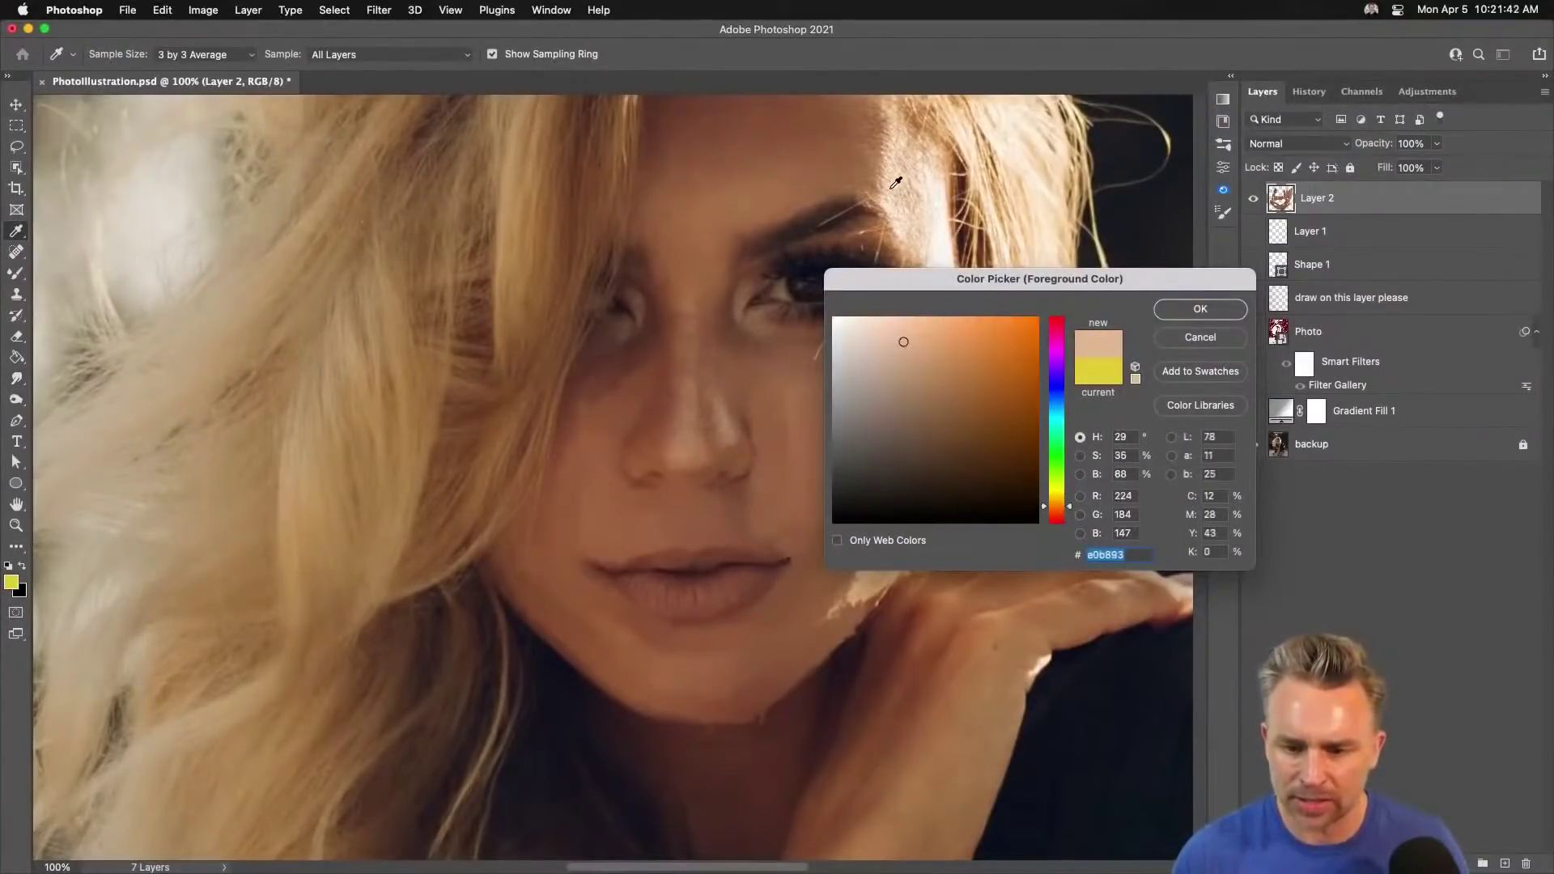
click(895, 178)
key(Return)
Finger-paint light skin strokes under the eye and along the jaw, then disable Finger Painting and smudge the cheek highlight.
mouse_move(904, 376)
mouse_down()
mouse_move(892, 423)
mouse_move(913, 422)
mouse_move(879, 535)
mouse_move(818, 620)
mouse_up()
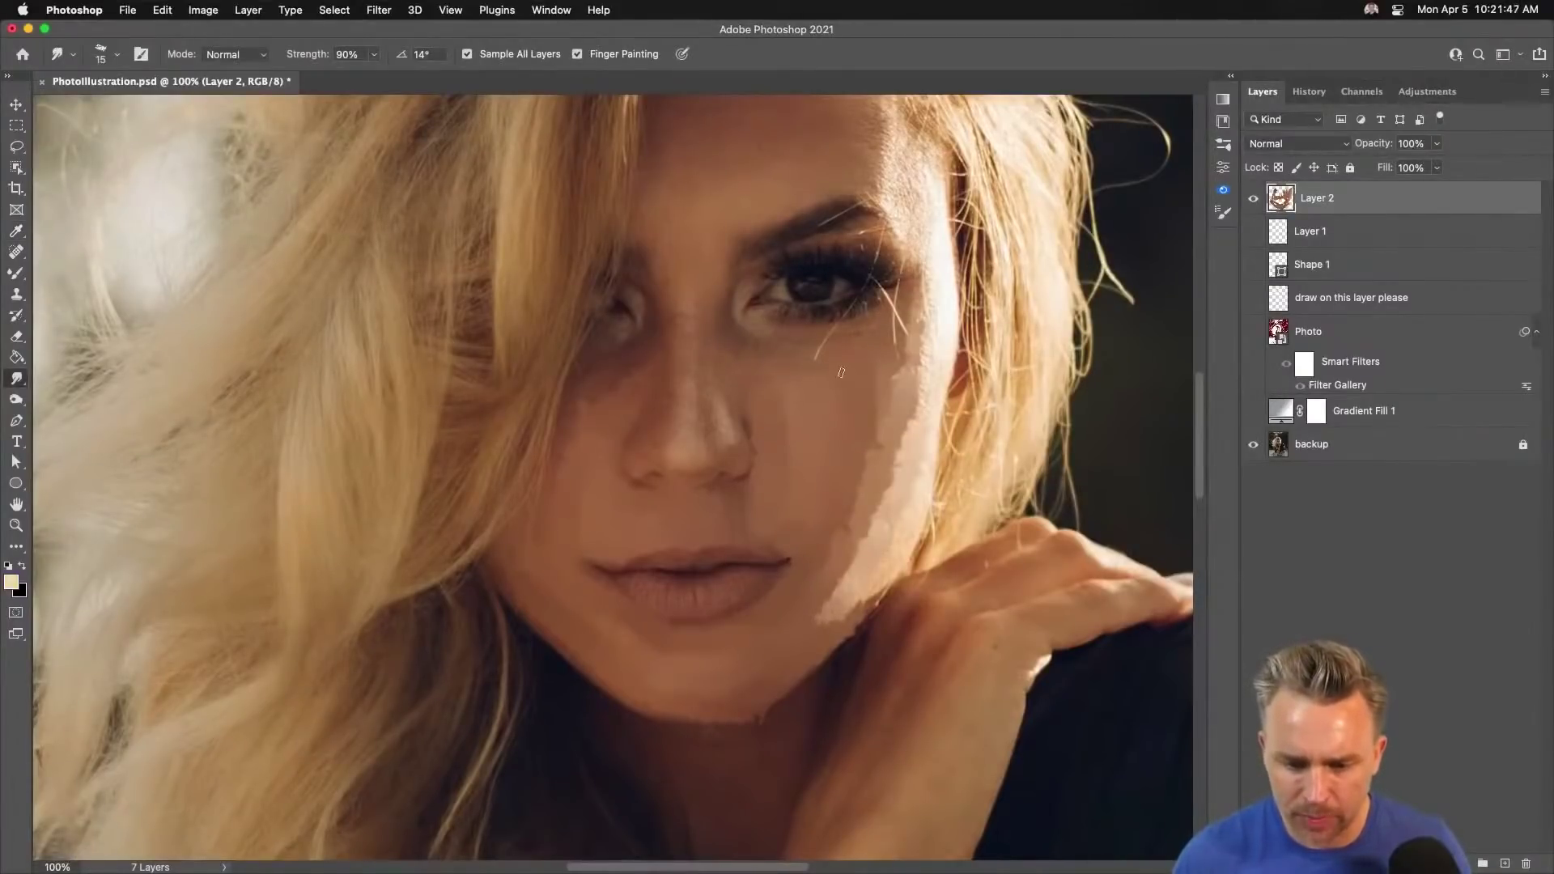
mouse_move(841, 372)
mouse_down()
mouse_move(844, 413)
mouse_move(855, 357)
mouse_move(872, 424)
mouse_move(853, 372)
mouse_move(848, 386)
mouse_move(854, 328)
mouse_move(898, 344)
mouse_move(808, 367)
mouse_move(846, 349)
mouse_move(754, 348)
mouse_move(776, 360)
mouse_move(788, 409)
mouse_move(913, 361)
mouse_move(890, 550)
mouse_move(788, 654)
mouse_up()
mouse_move(873, 553)
mouse_down()
mouse_move(907, 502)
mouse_move(879, 603)
mouse_up()
click(578, 53)
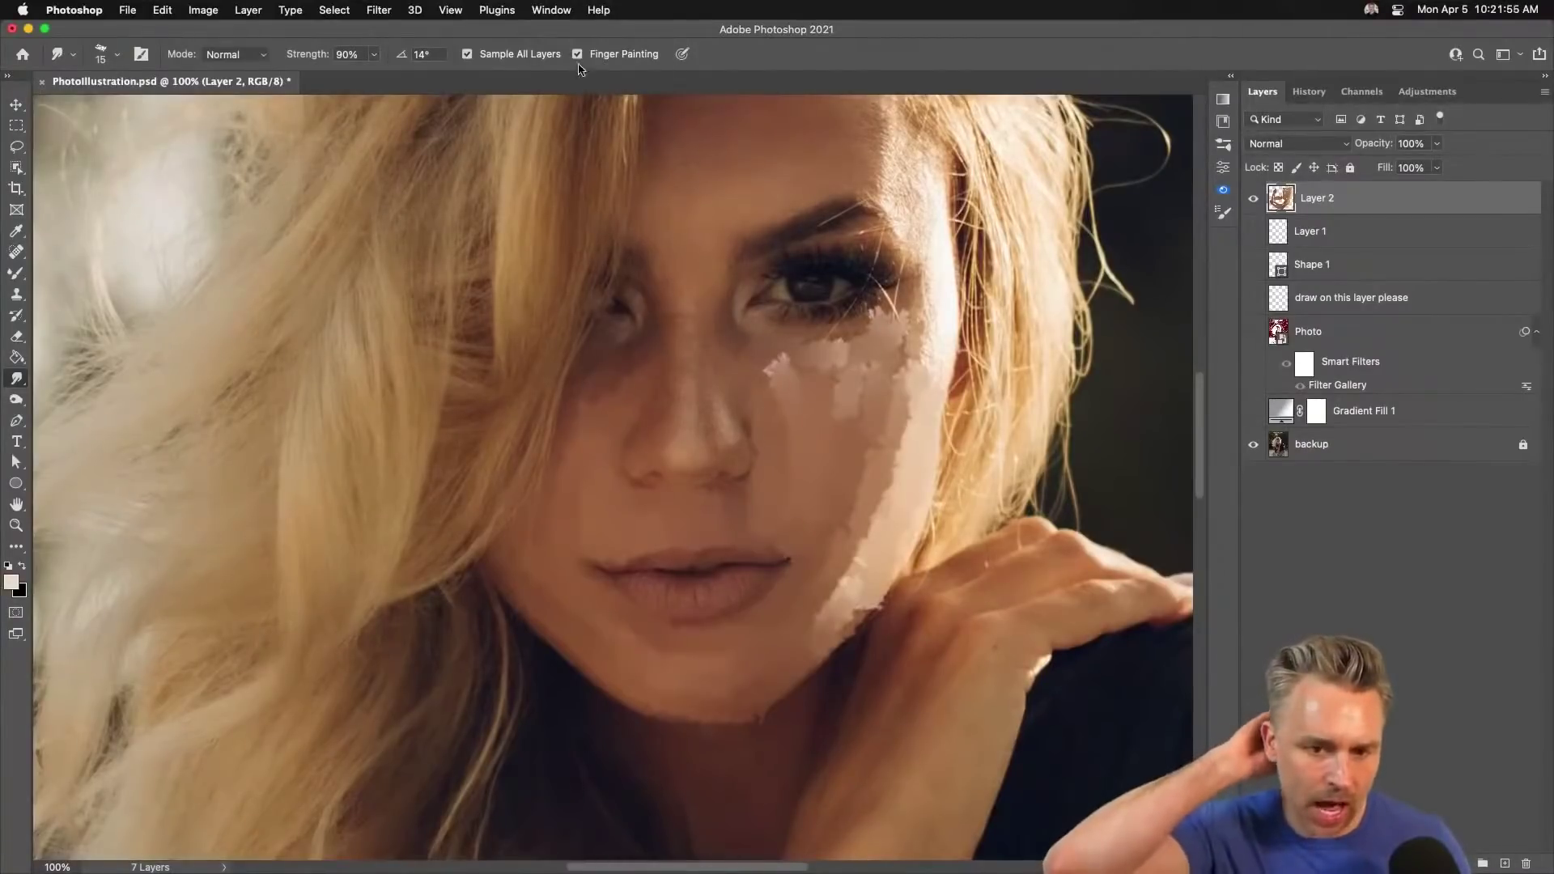
drag(894, 418, 805, 668)
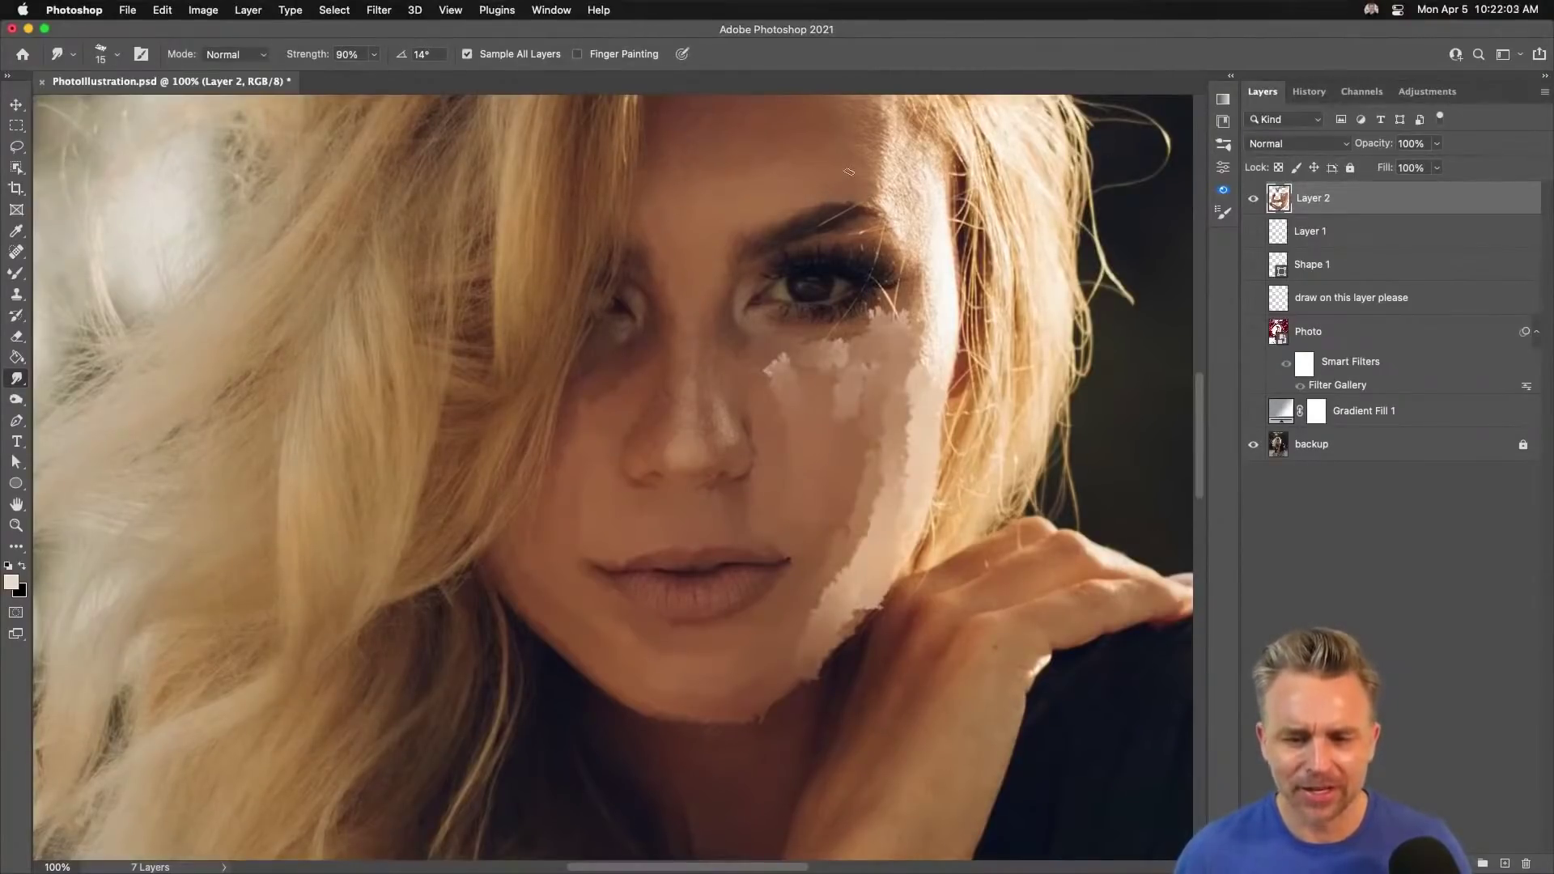
Smudge the forehead and the highlight above the outer eyebrow with a size 25 brush.
drag(849, 172, 870, 328)
key(bracketright)
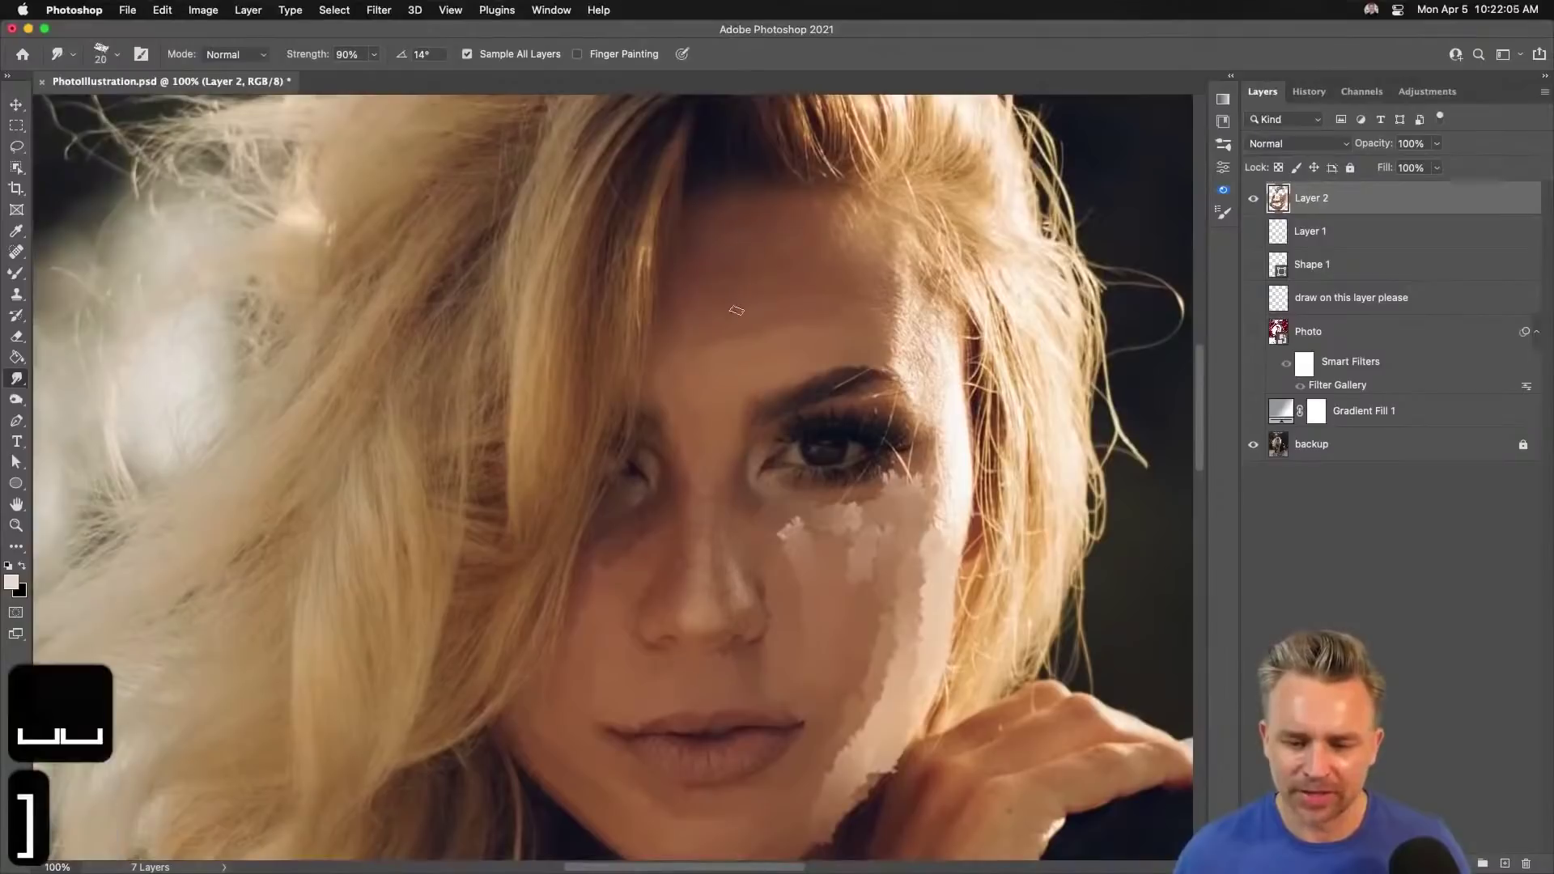
key(bracketright)
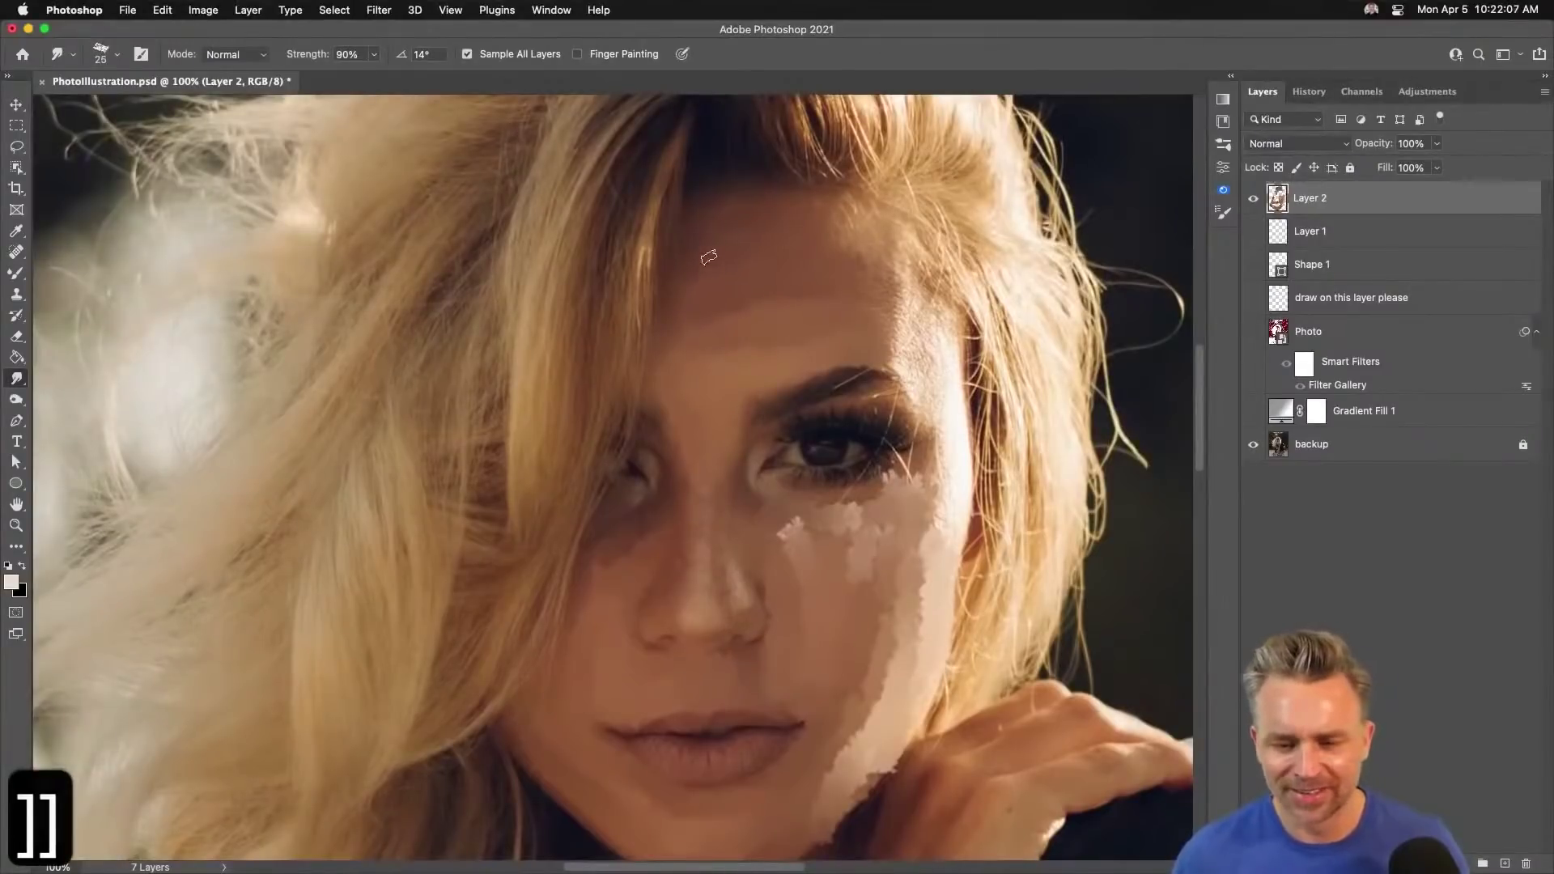
mouse_move(831, 229)
mouse_down()
mouse_move(754, 211)
mouse_move(826, 212)
mouse_move(880, 254)
mouse_move(843, 224)
mouse_up()
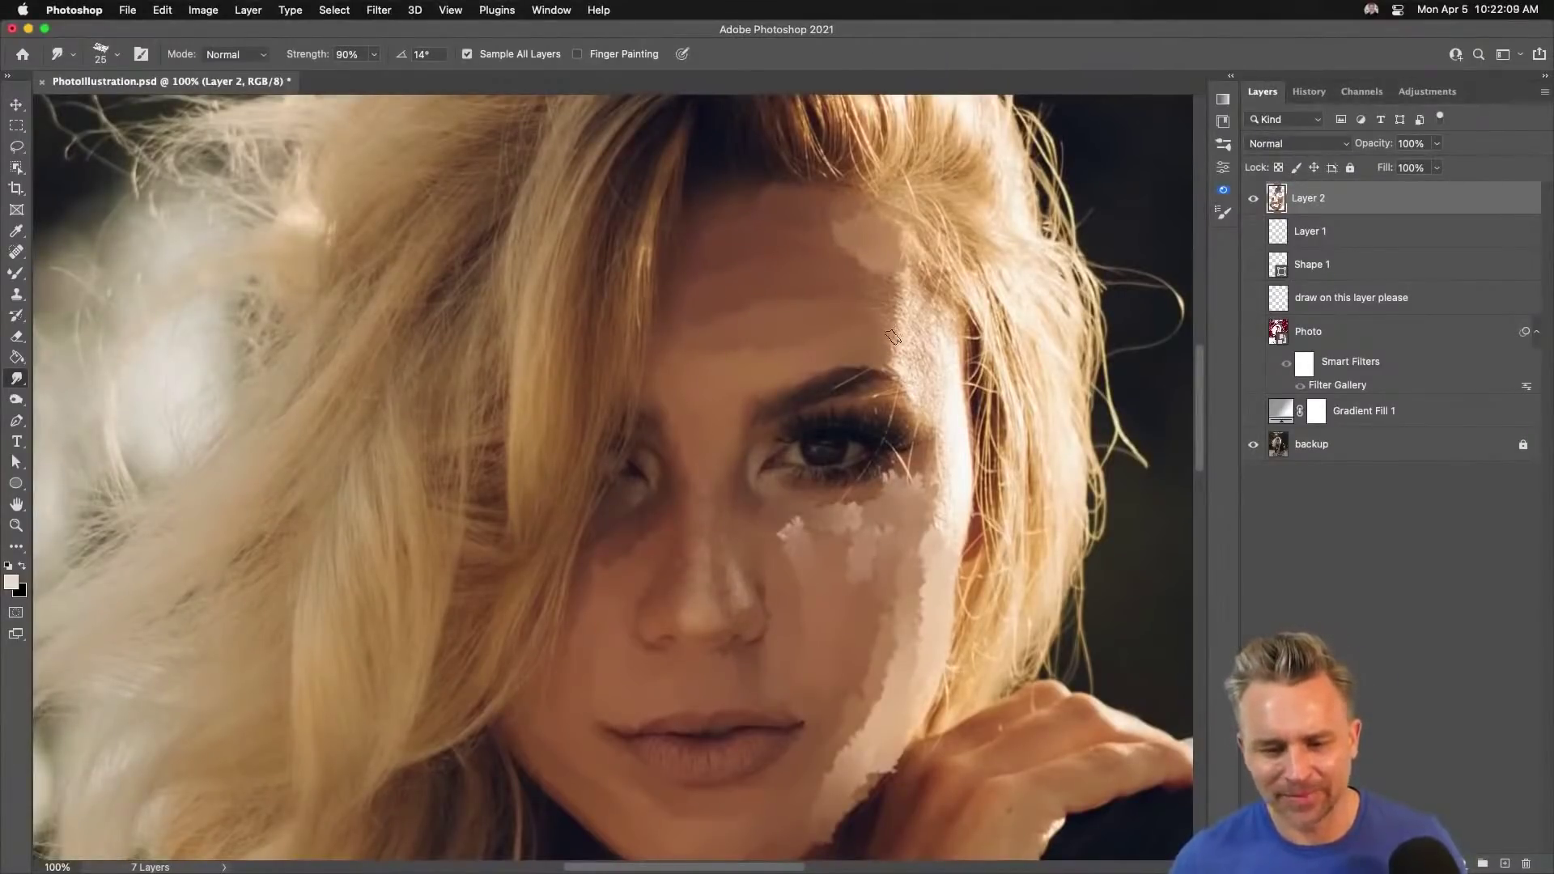
mouse_move(893, 336)
mouse_down()
mouse_move(868, 294)
mouse_move(924, 334)
mouse_move(874, 258)
mouse_move(921, 387)
mouse_up()
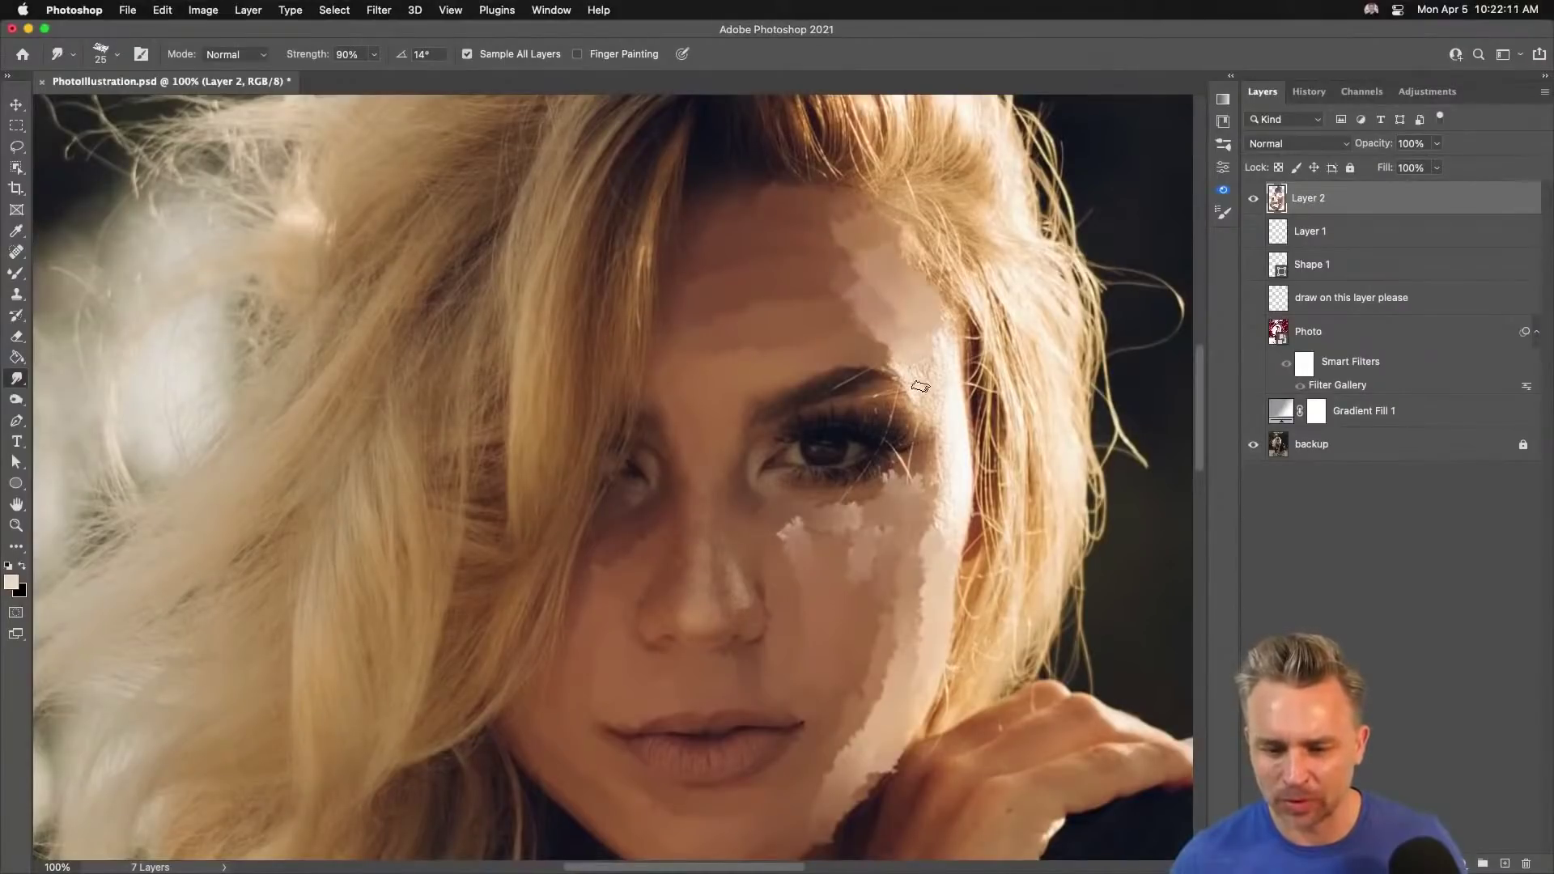
Smudge the stray hairs, eyebrow and lashes around the sunlit eye with smaller brushes of size 10 and 8.
key(bracketleft)
key(bracketleft)
key(bracketleft)
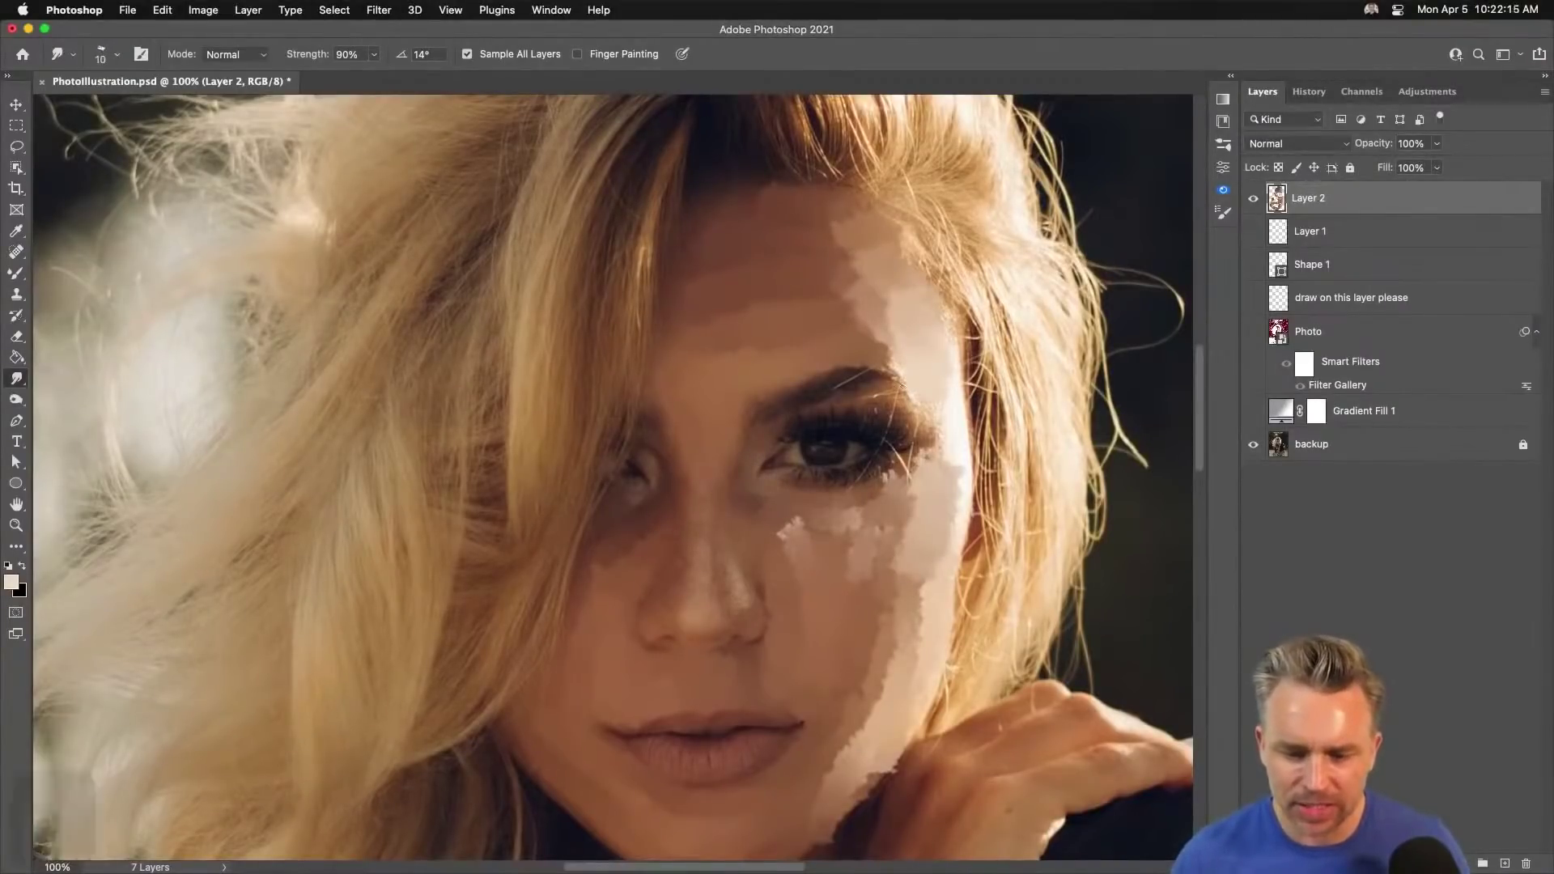
key(bracketleft)
key(bracketleft)
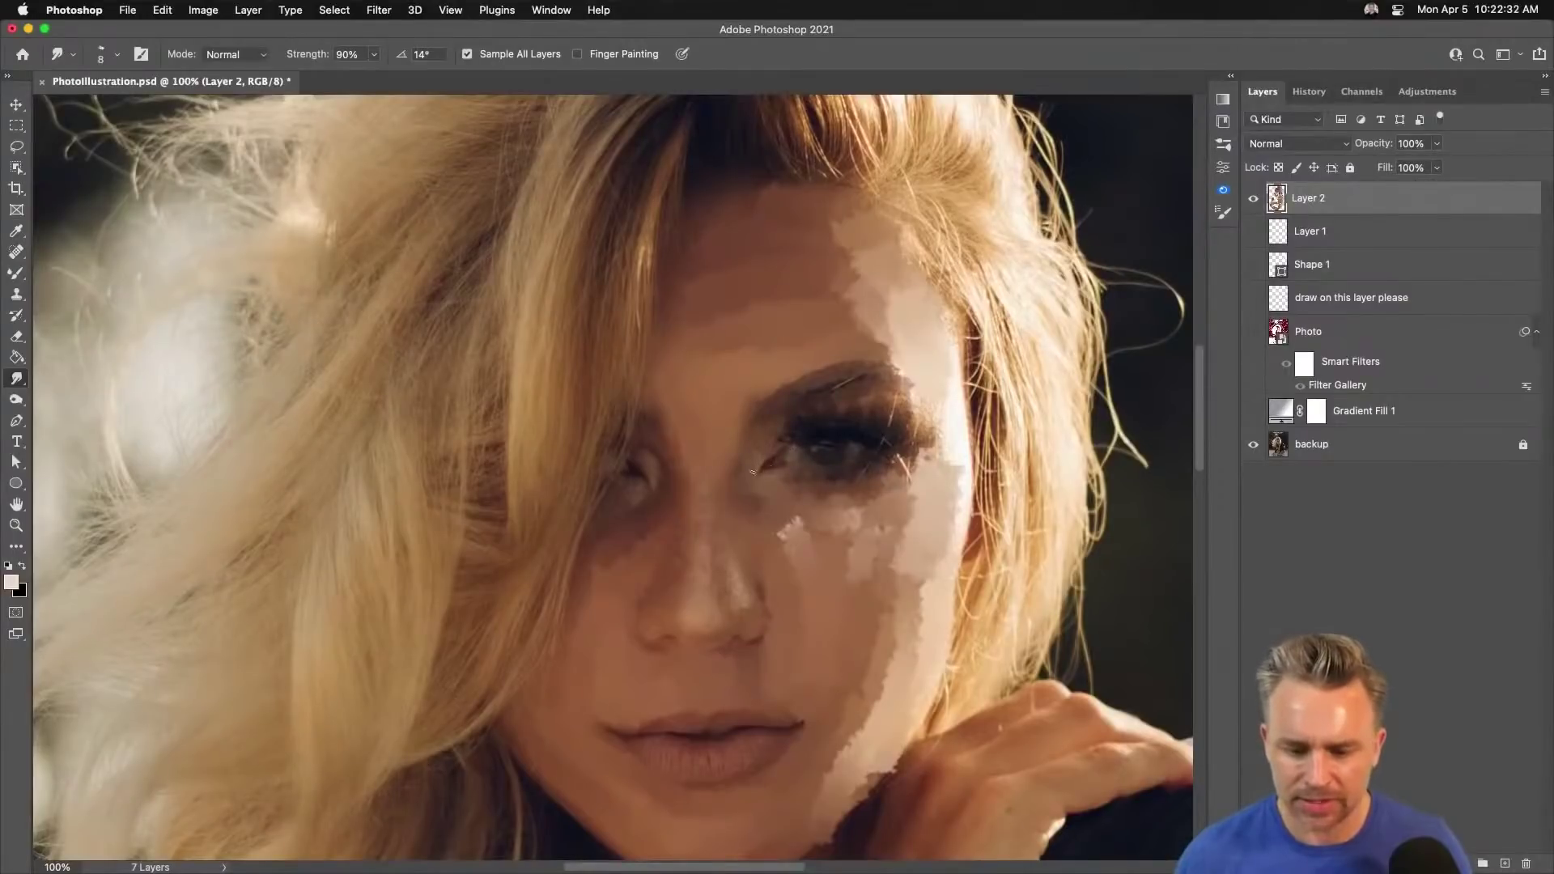
Smudge the nose and the shaded eye area beside the hair, using brush sizes 15 and 10.
key(bracketright)
key(bracketright)
key(bracketright)
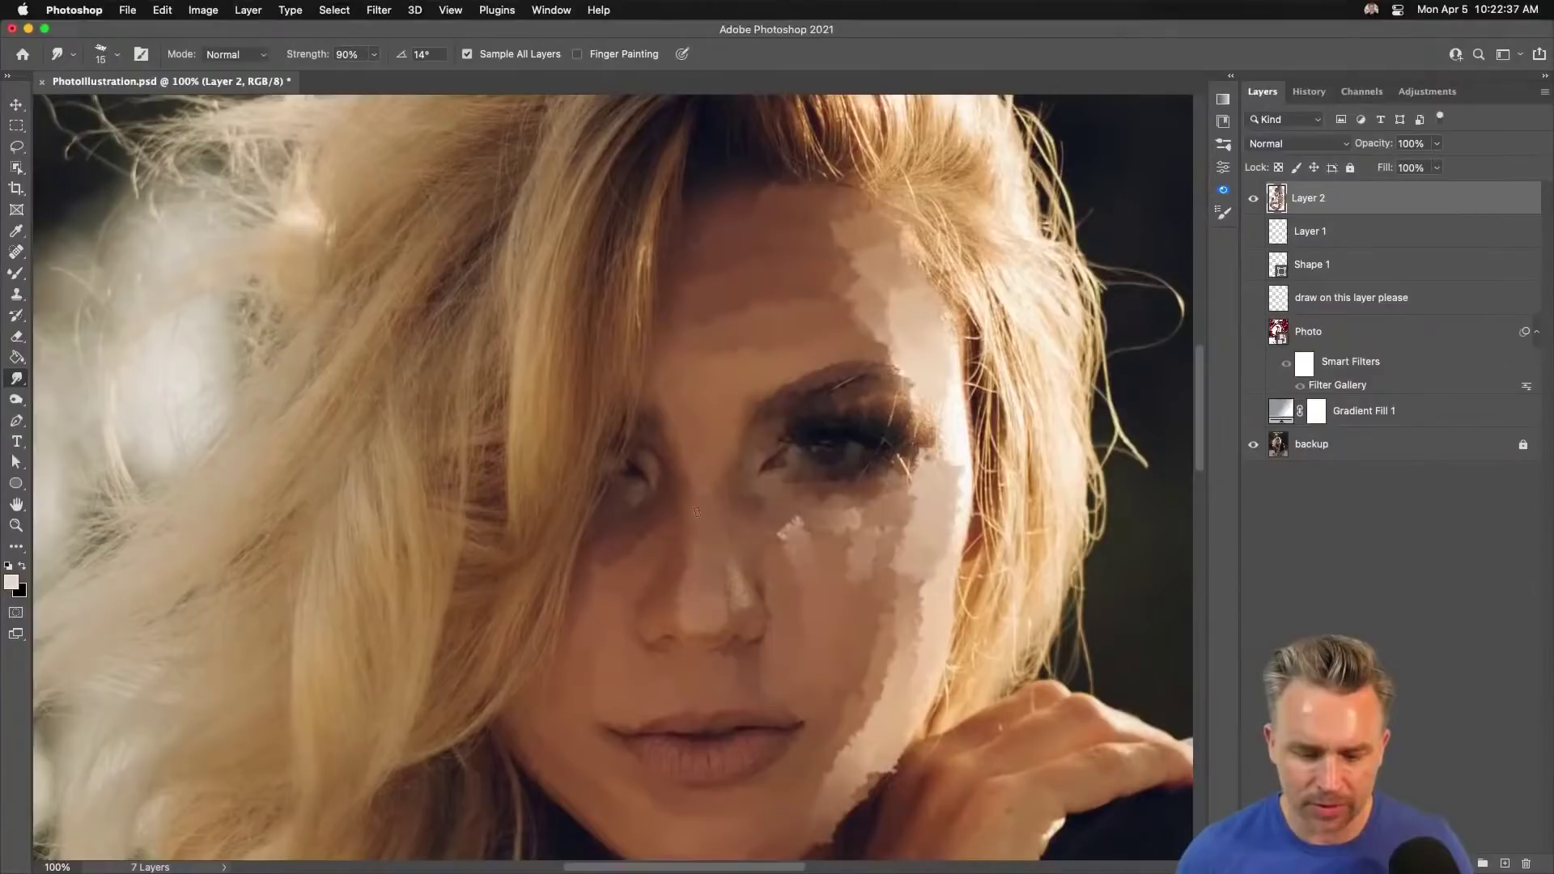
key(bracketleft)
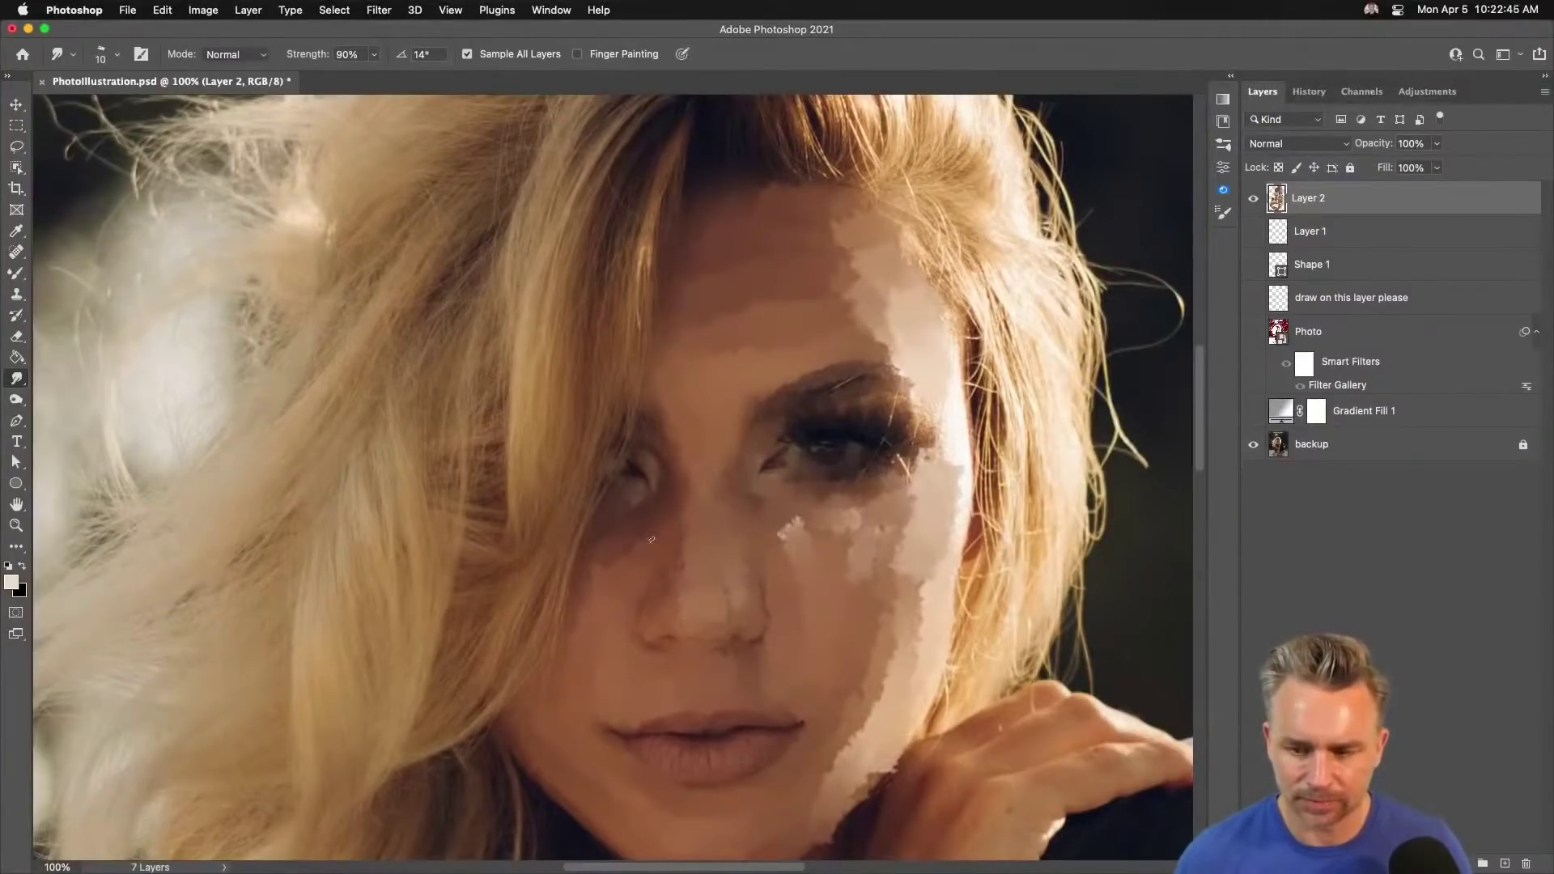
key(bracketright)
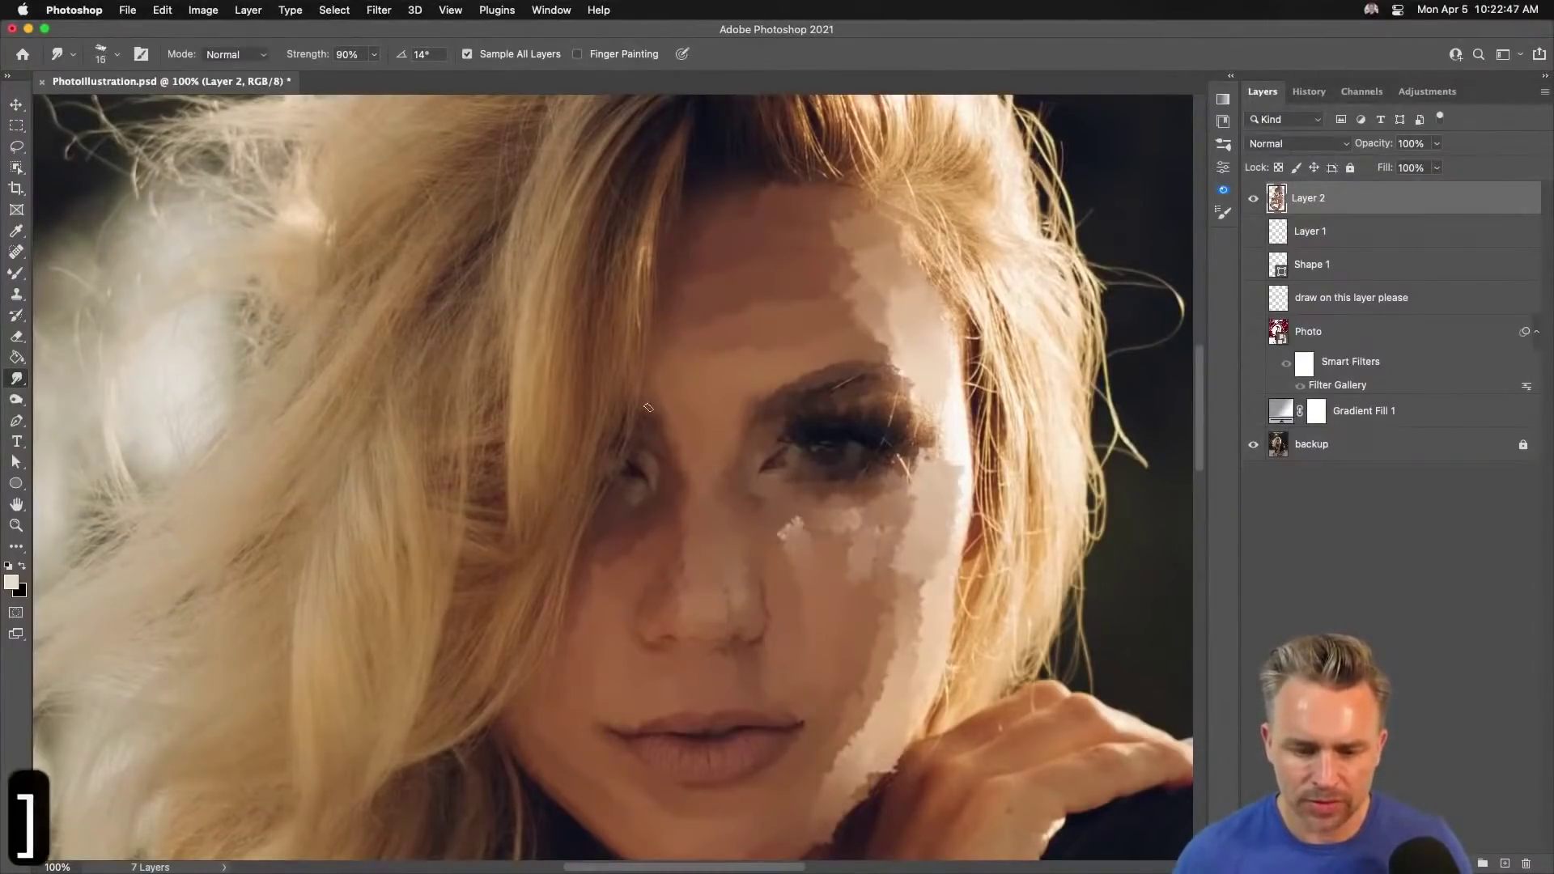
drag(657, 440, 685, 470)
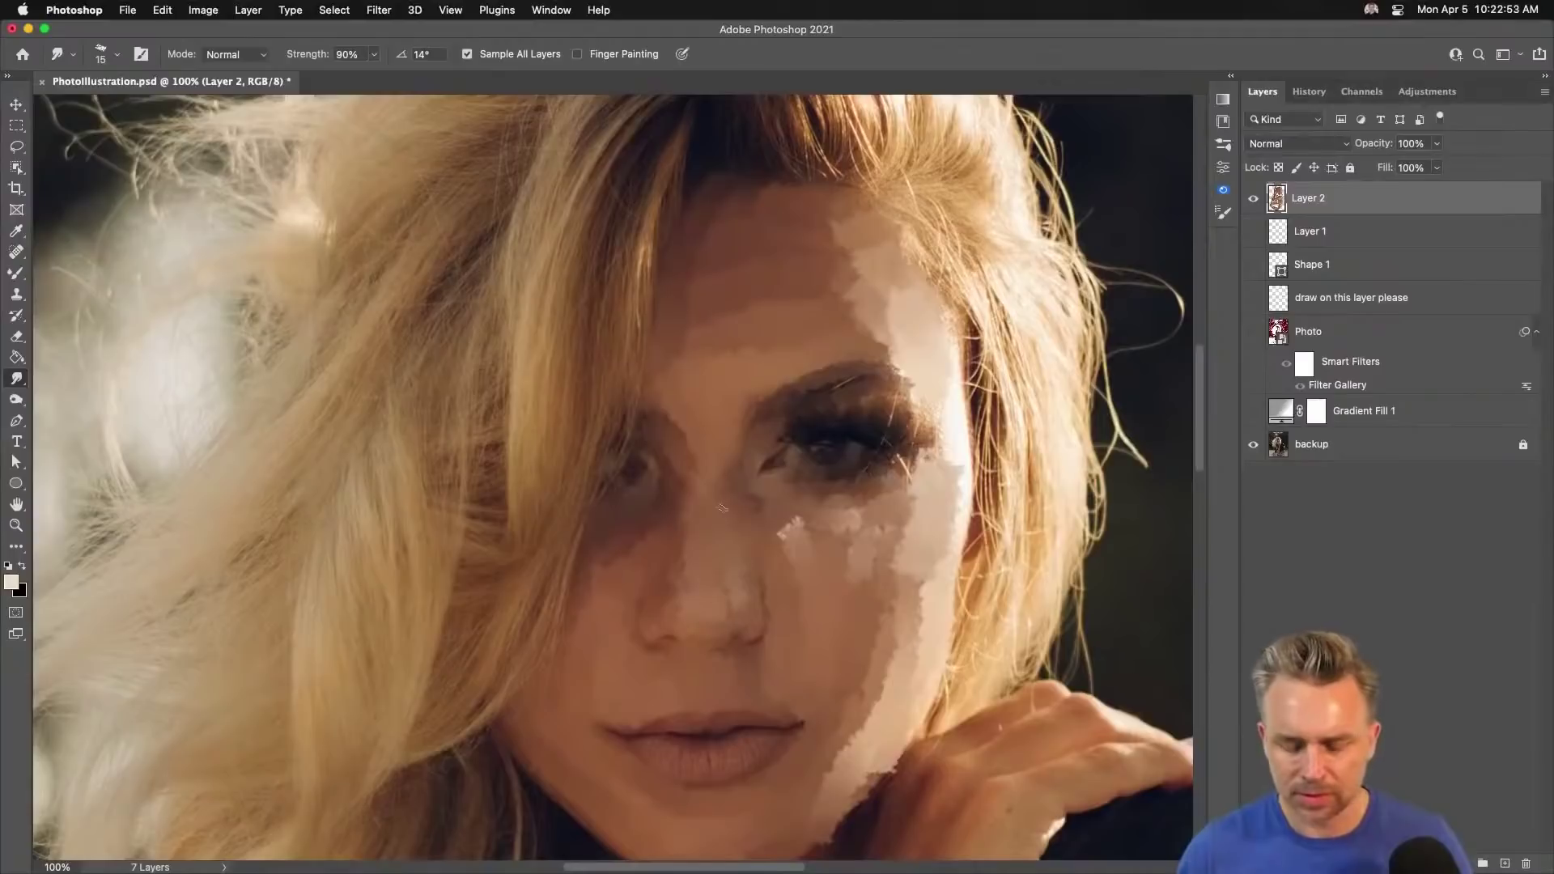
Add a new layer above Layer 2 and smudge long hair strands along the shaded side of the face.
click(1505, 864)
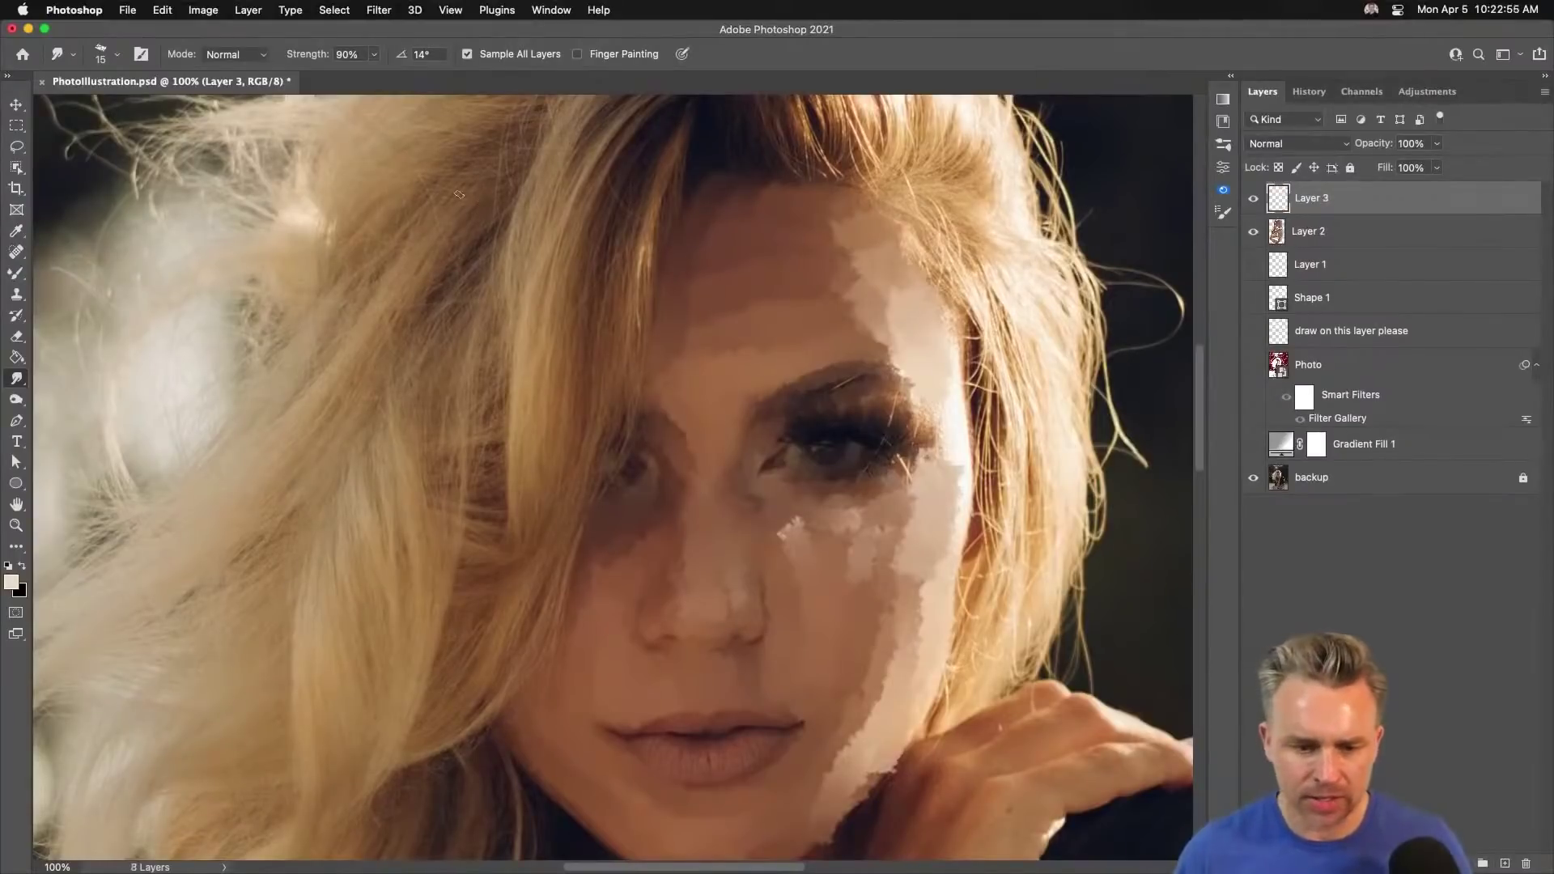
mouse_move(647, 191)
mouse_down()
mouse_move(626, 311)
mouse_move(518, 648)
mouse_up()
drag(584, 212, 484, 704)
mouse_move(560, 356)
mouse_down()
mouse_move(417, 757)
mouse_move(387, 765)
mouse_up()
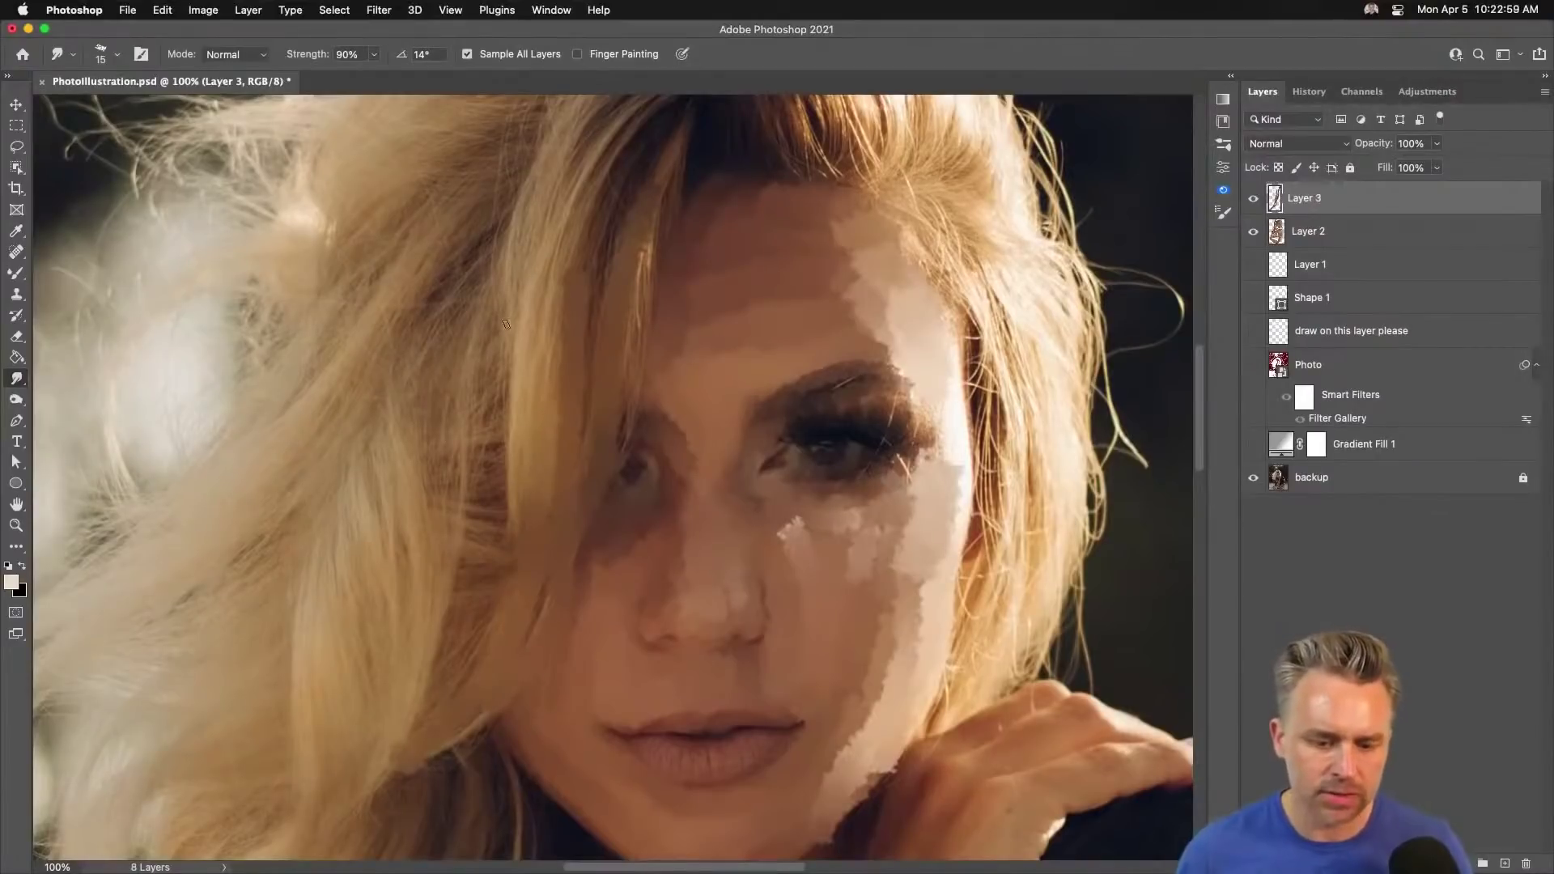
drag(512, 304, 391, 712)
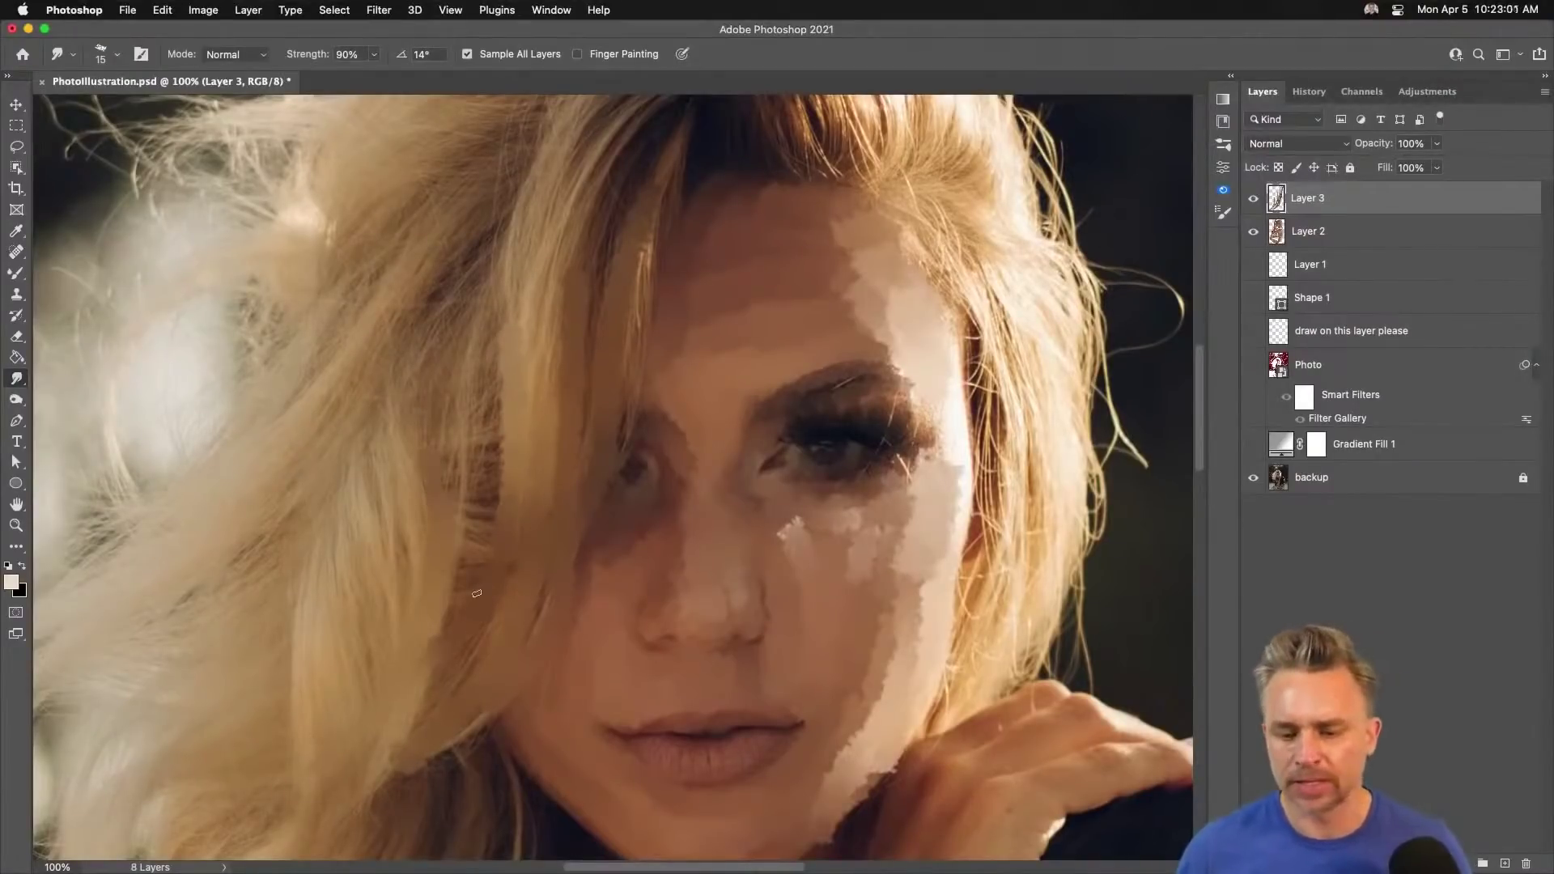
Show the Gradient Fill 1 layer behind the smudged strokes and dock the color swatches beside the gradients.
key(super+minus)
key(super+minus)
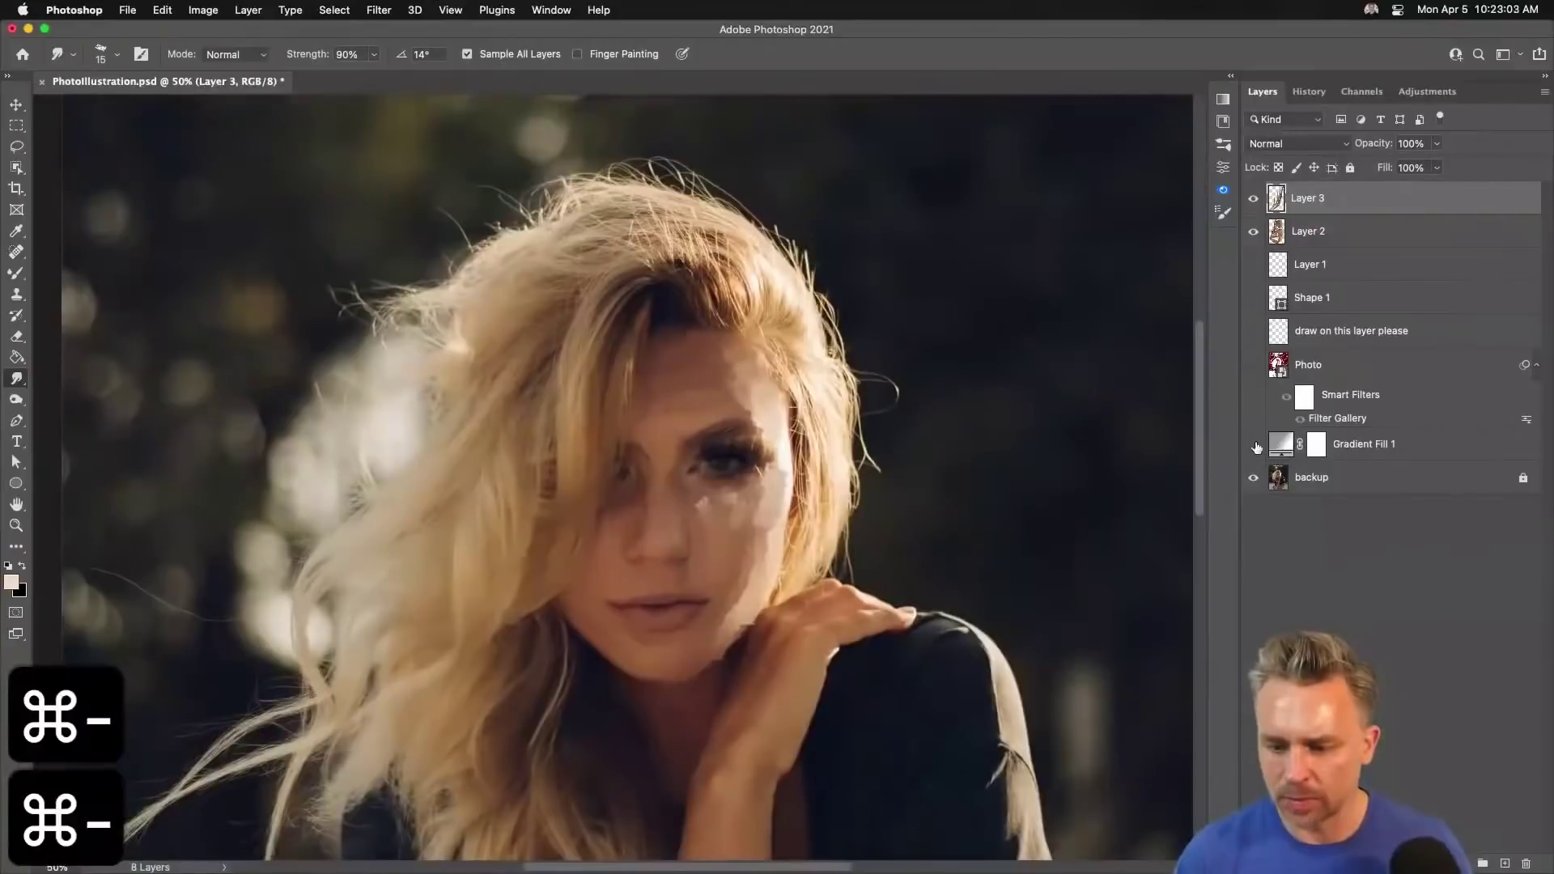
click(1253, 444)
click(1266, 448)
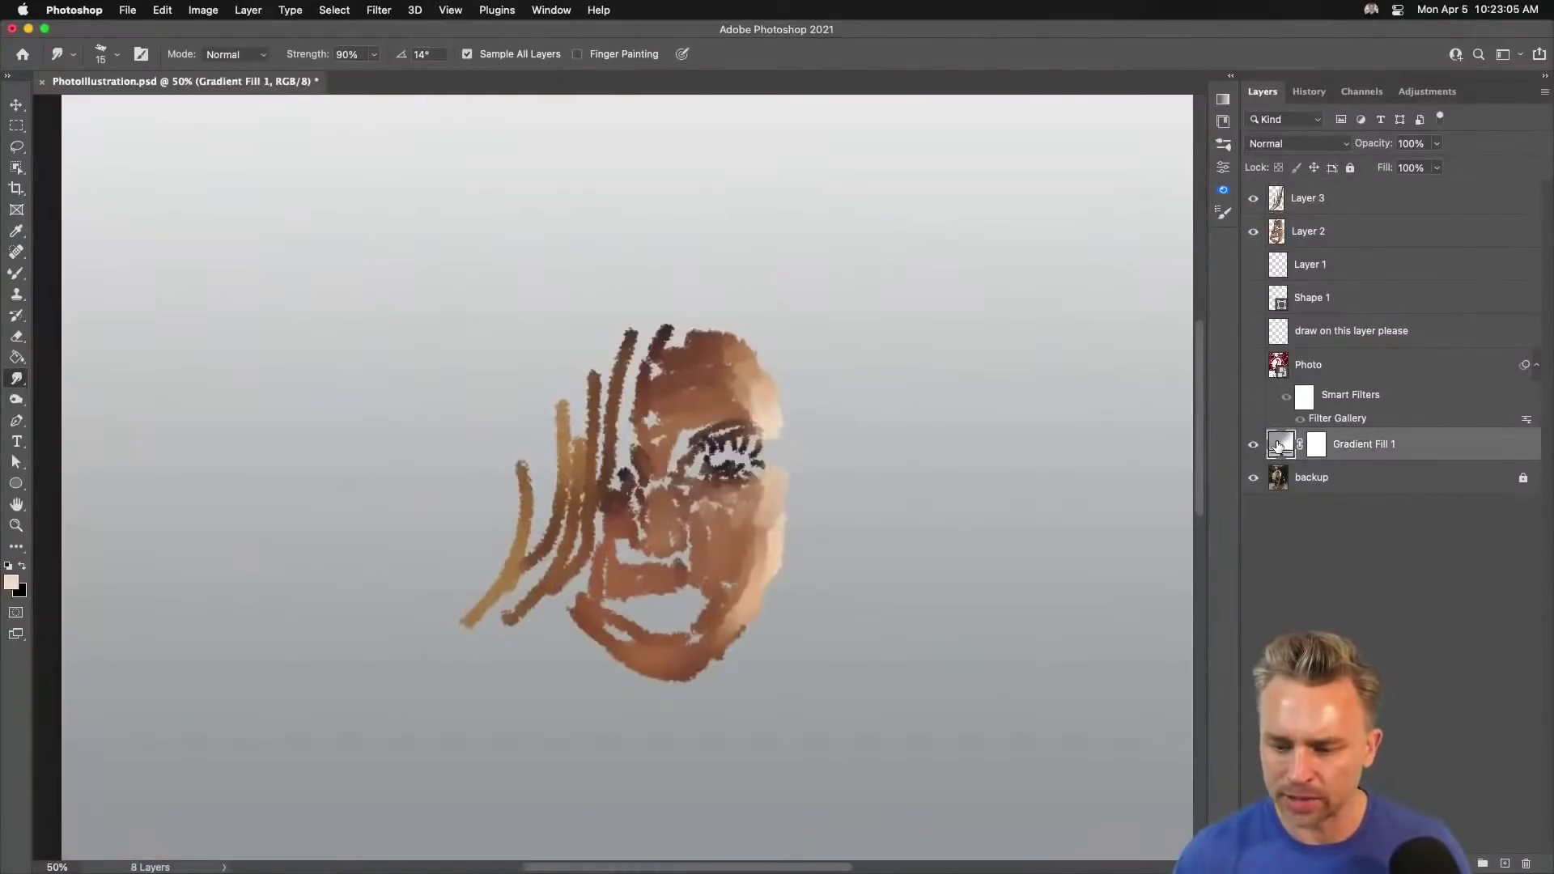
click(1223, 99)
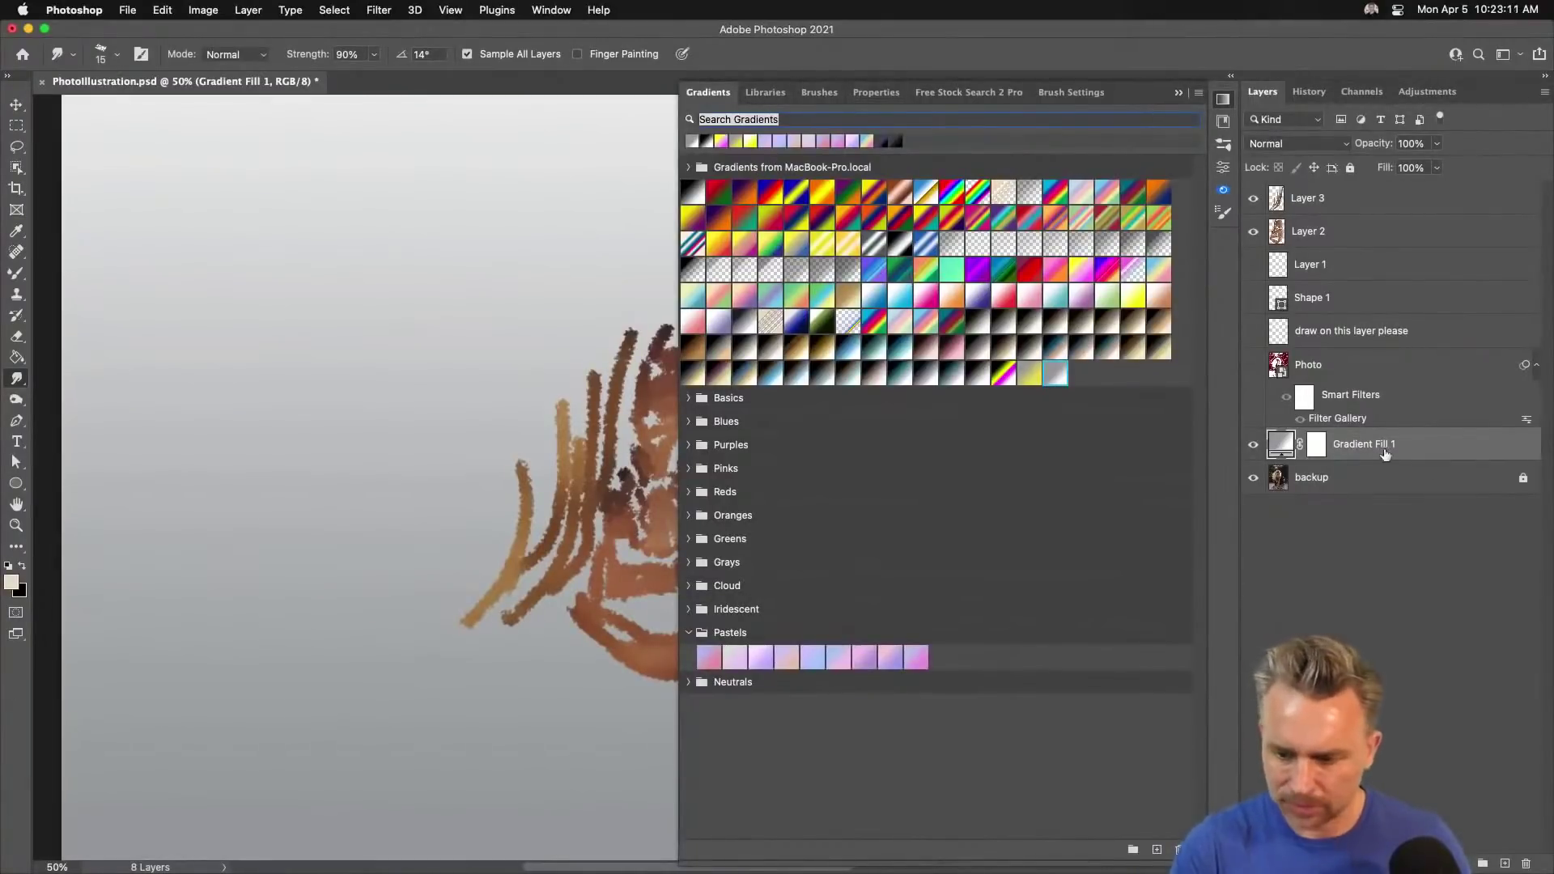
click(518, 9)
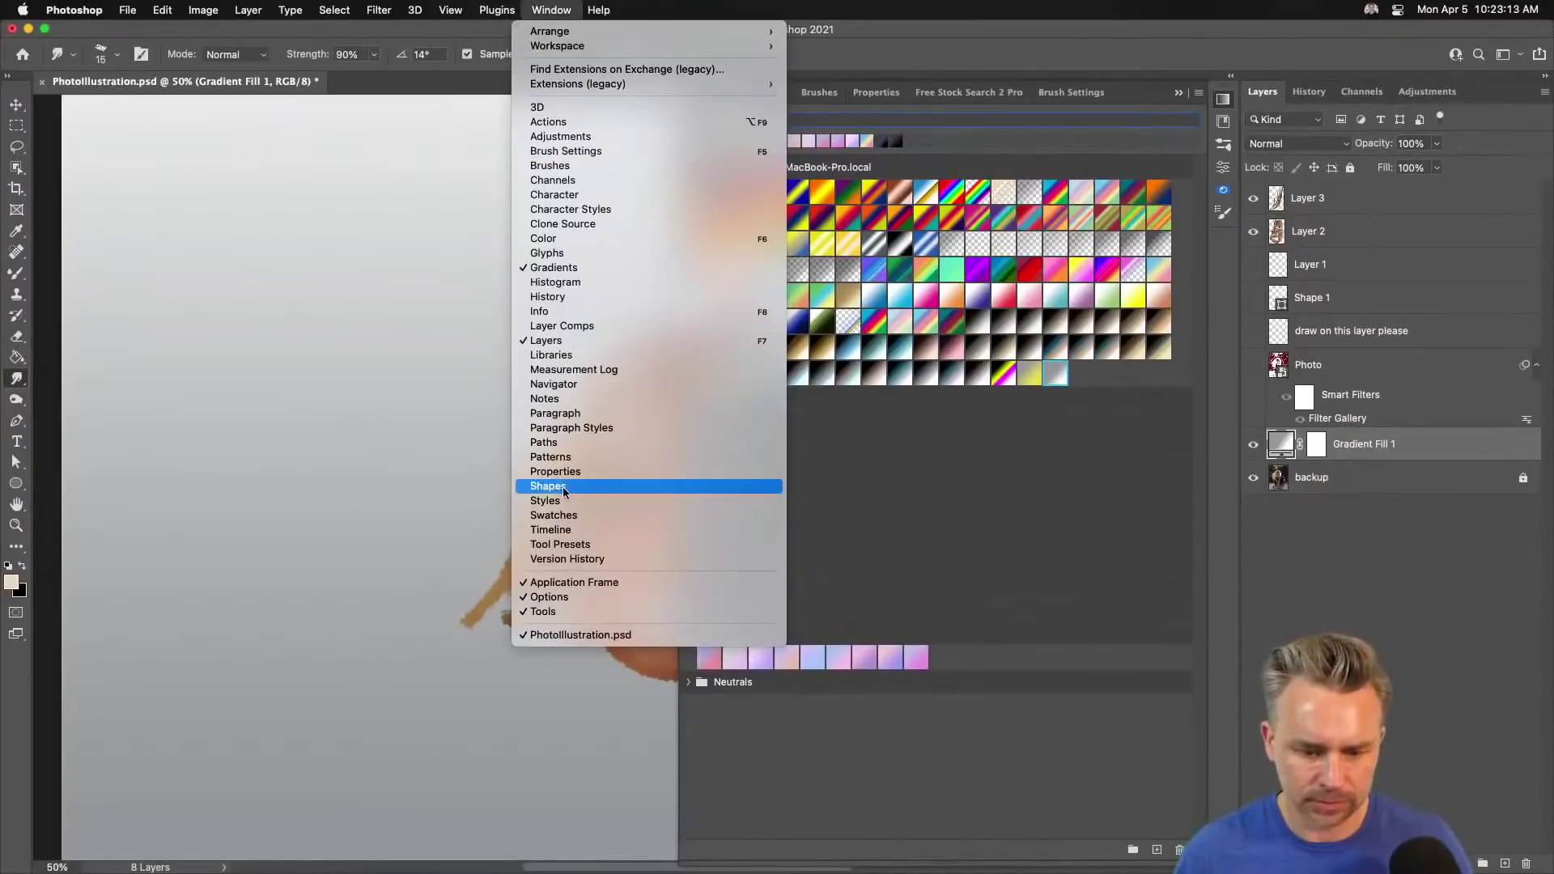
click(564, 514)
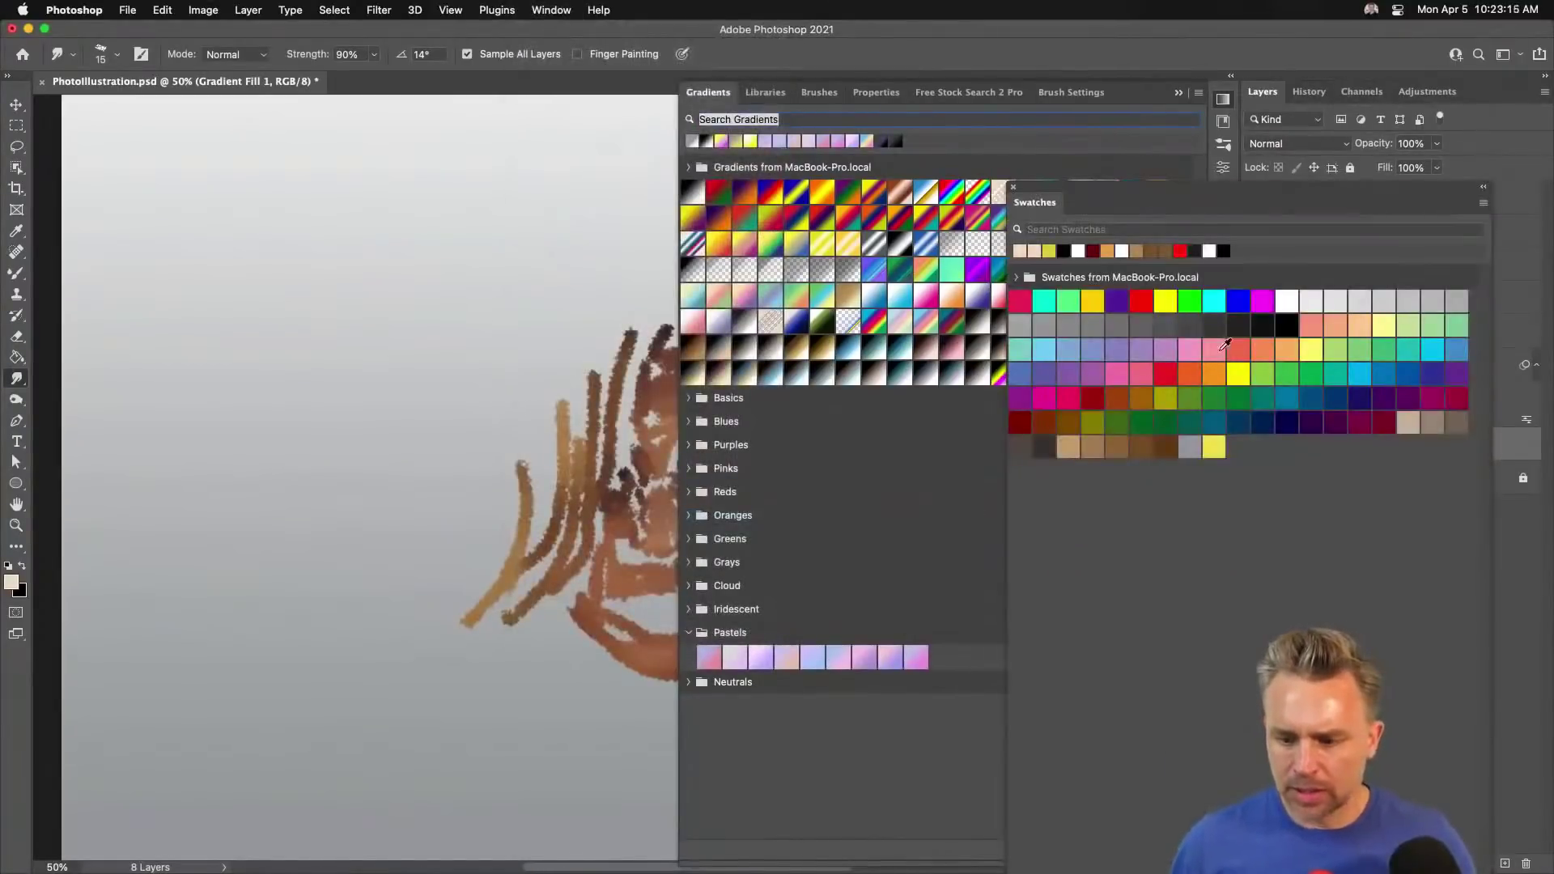
drag(1024, 197, 871, 97)
Replace the gradient background fill with solid white and narrow the swatches area to uncover the painted face.
click(819, 211)
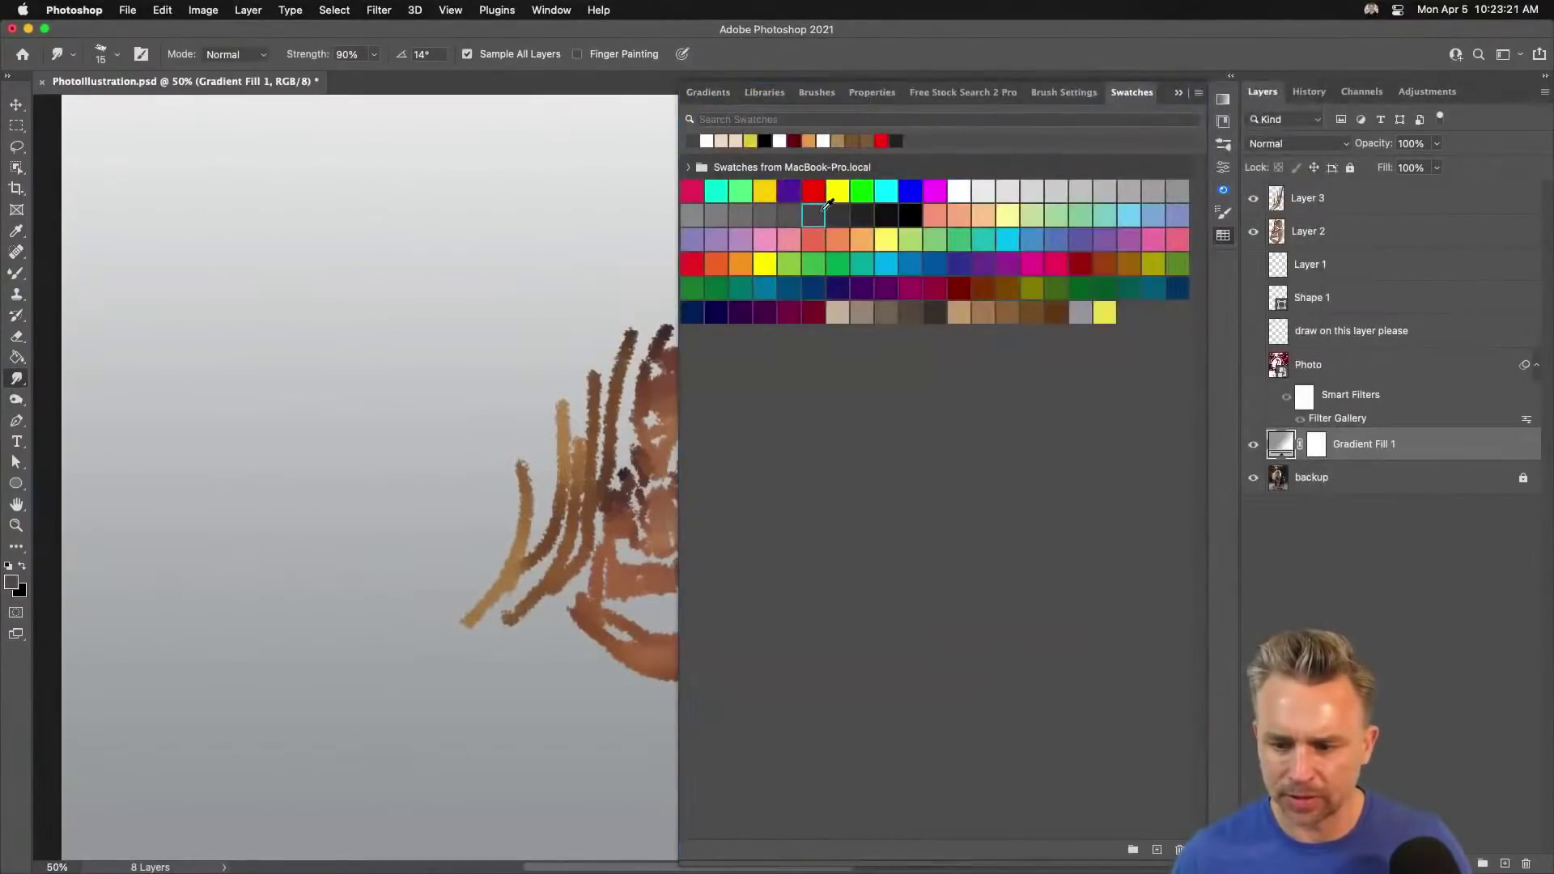
click(845, 244)
click(861, 239)
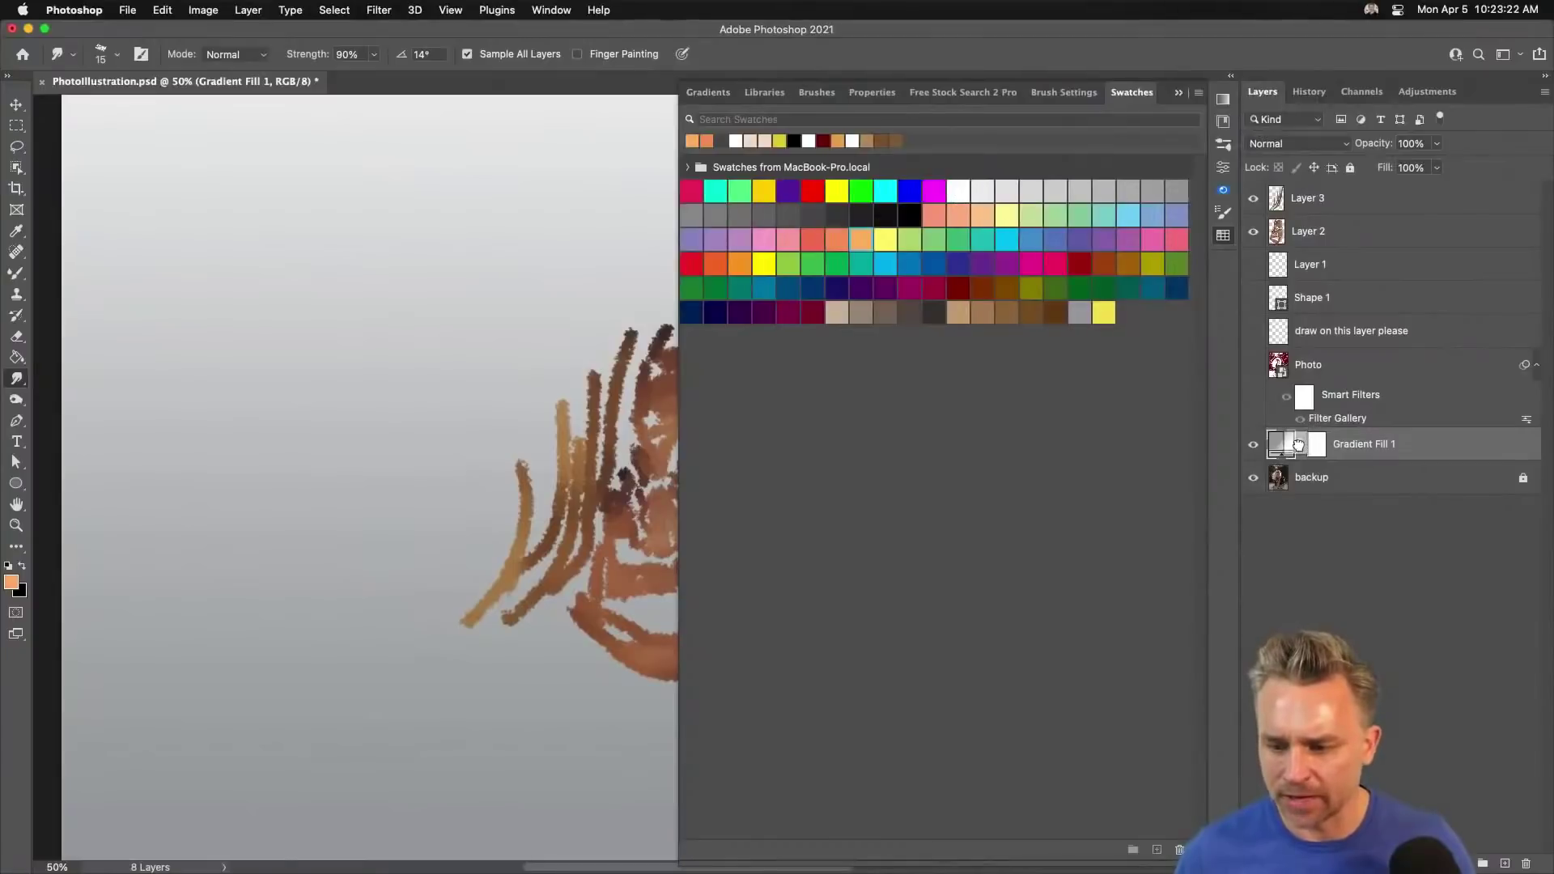
drag(1079, 313, 1243, 449)
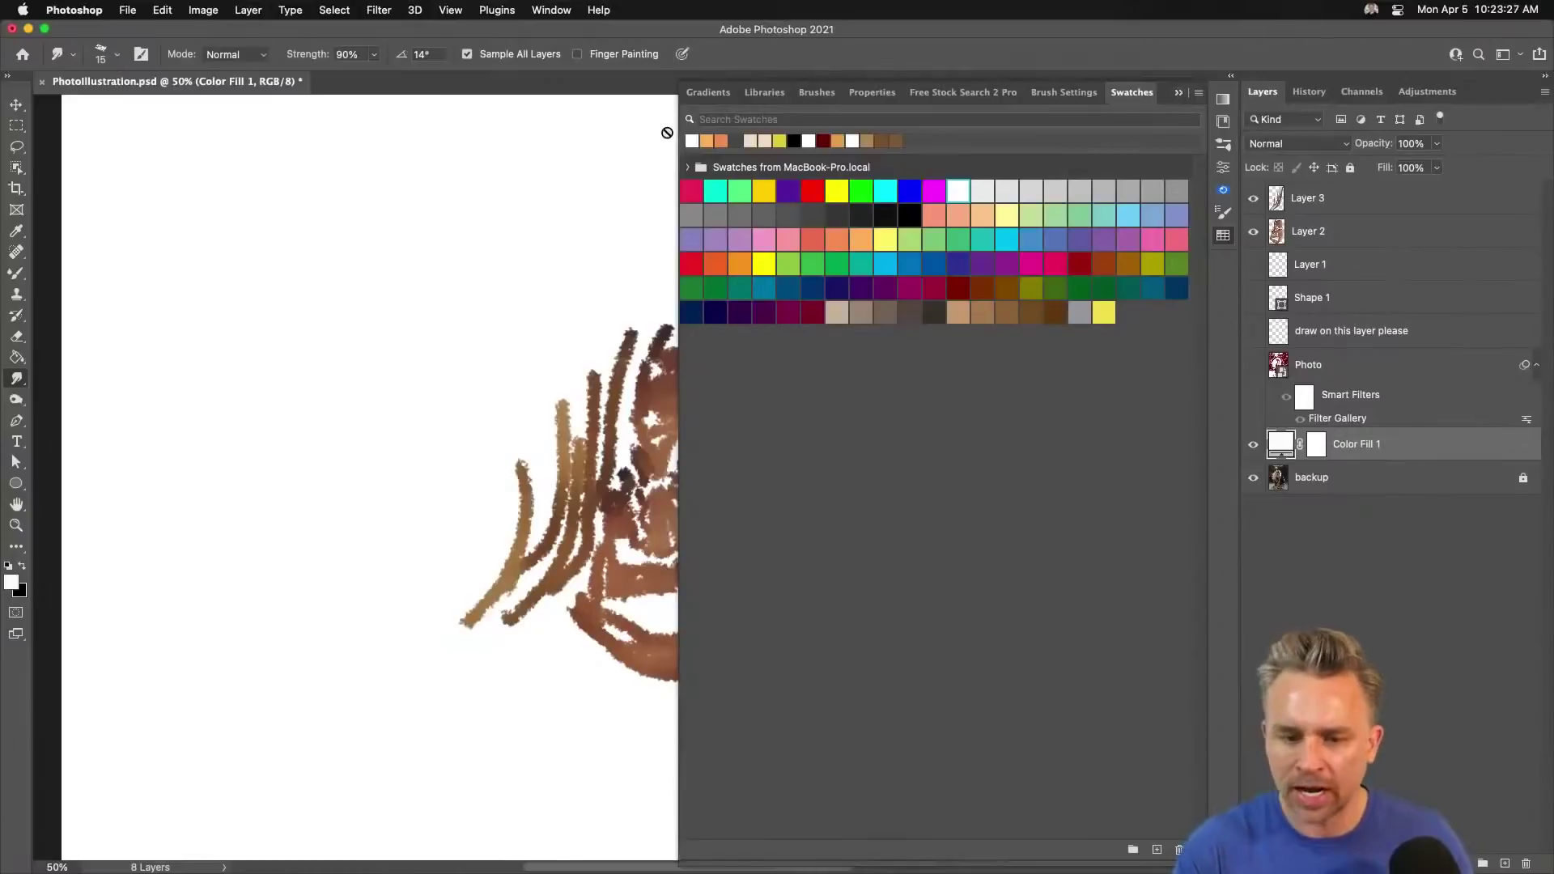
drag(678, 124, 949, 136)
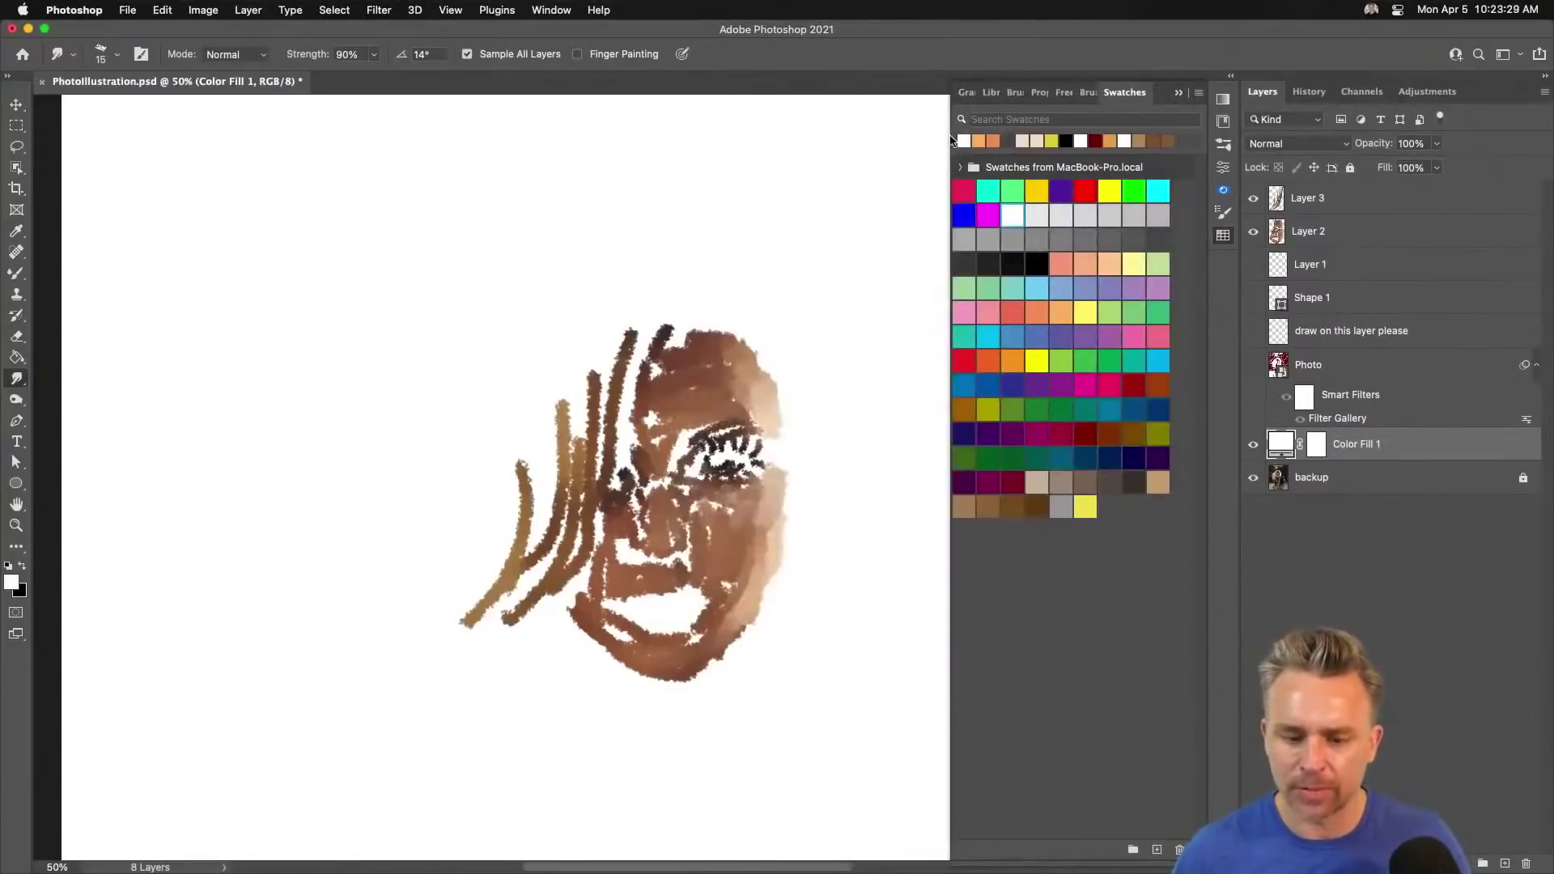
key(super+bracketright)
key(super+bracketright)
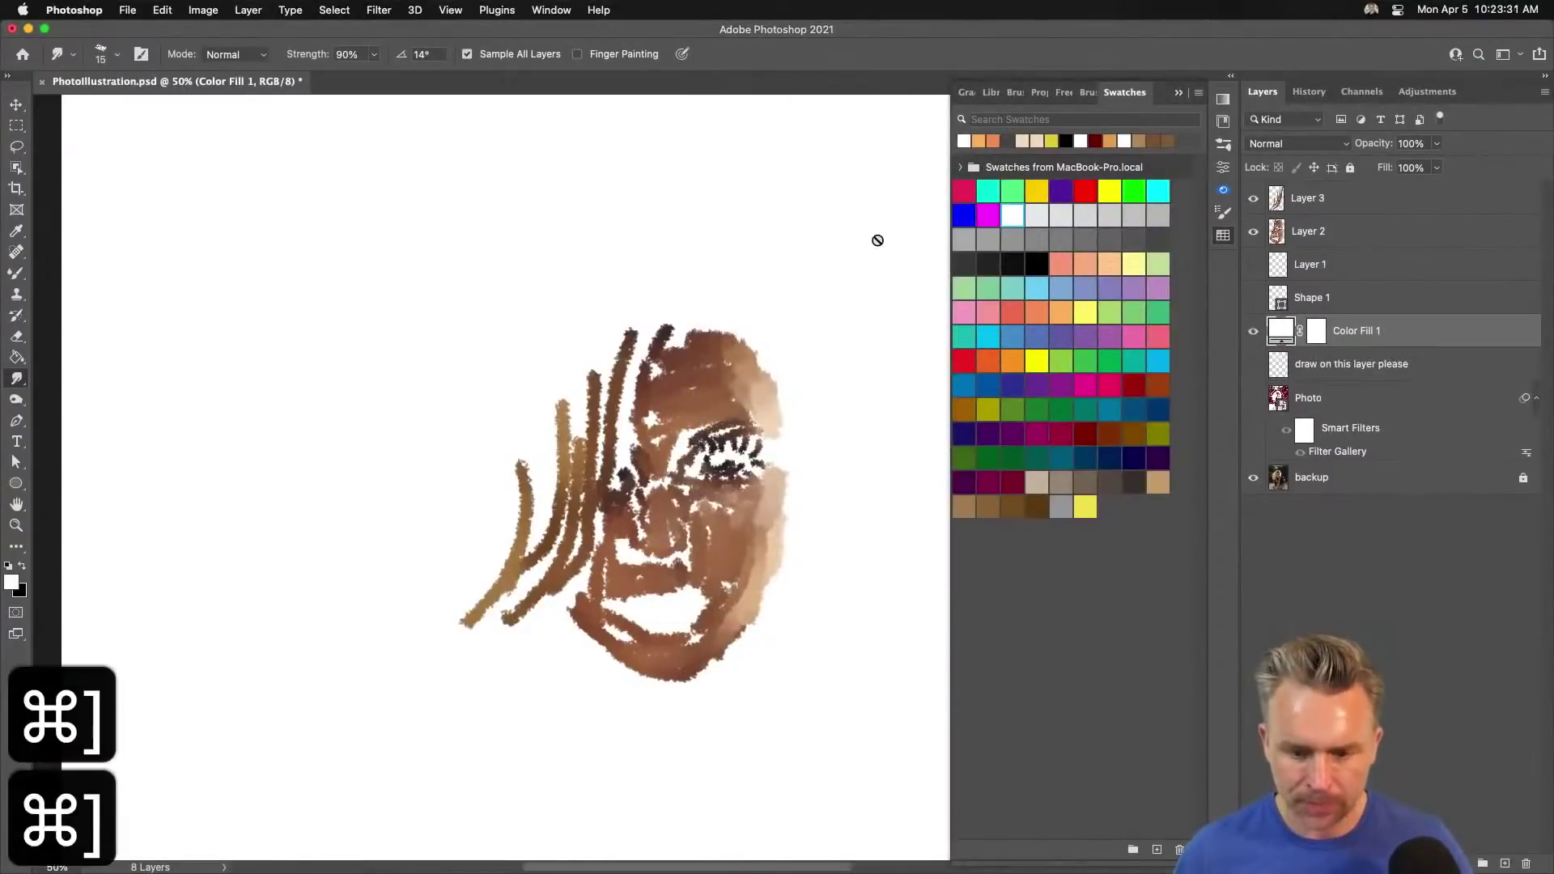
scroll(878, 241, left, 5)
key(super+bracketleft)
key(super+bracketleft)
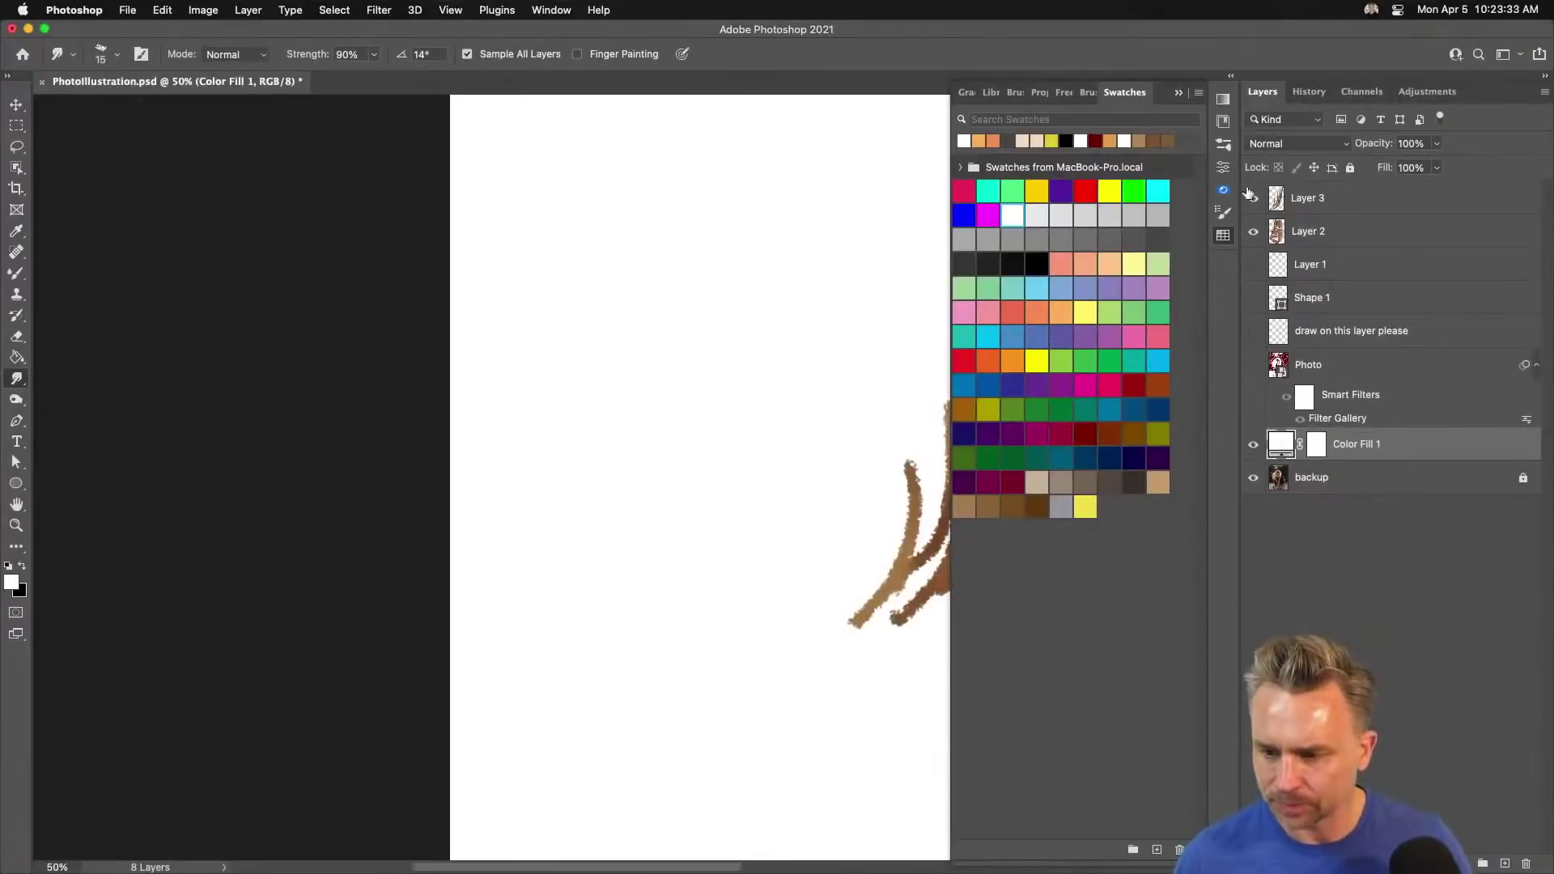
Unlock the backup photo layer and move the white Color Fill 1 layer beneath it.
click(1312, 240)
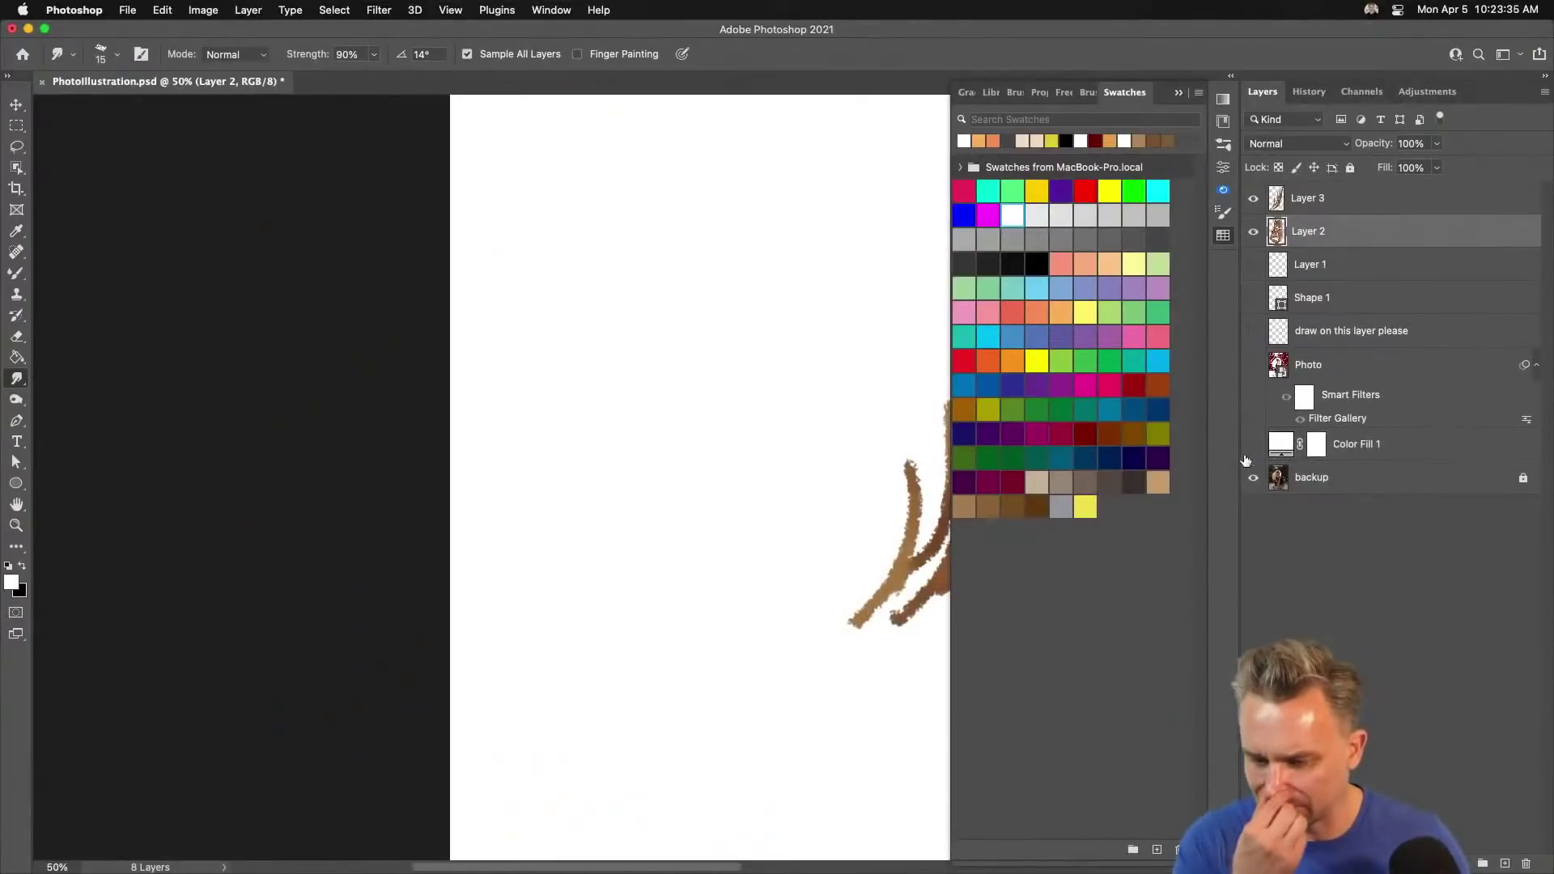
click(1253, 445)
key(space)
drag(653, 416, 167, 368)
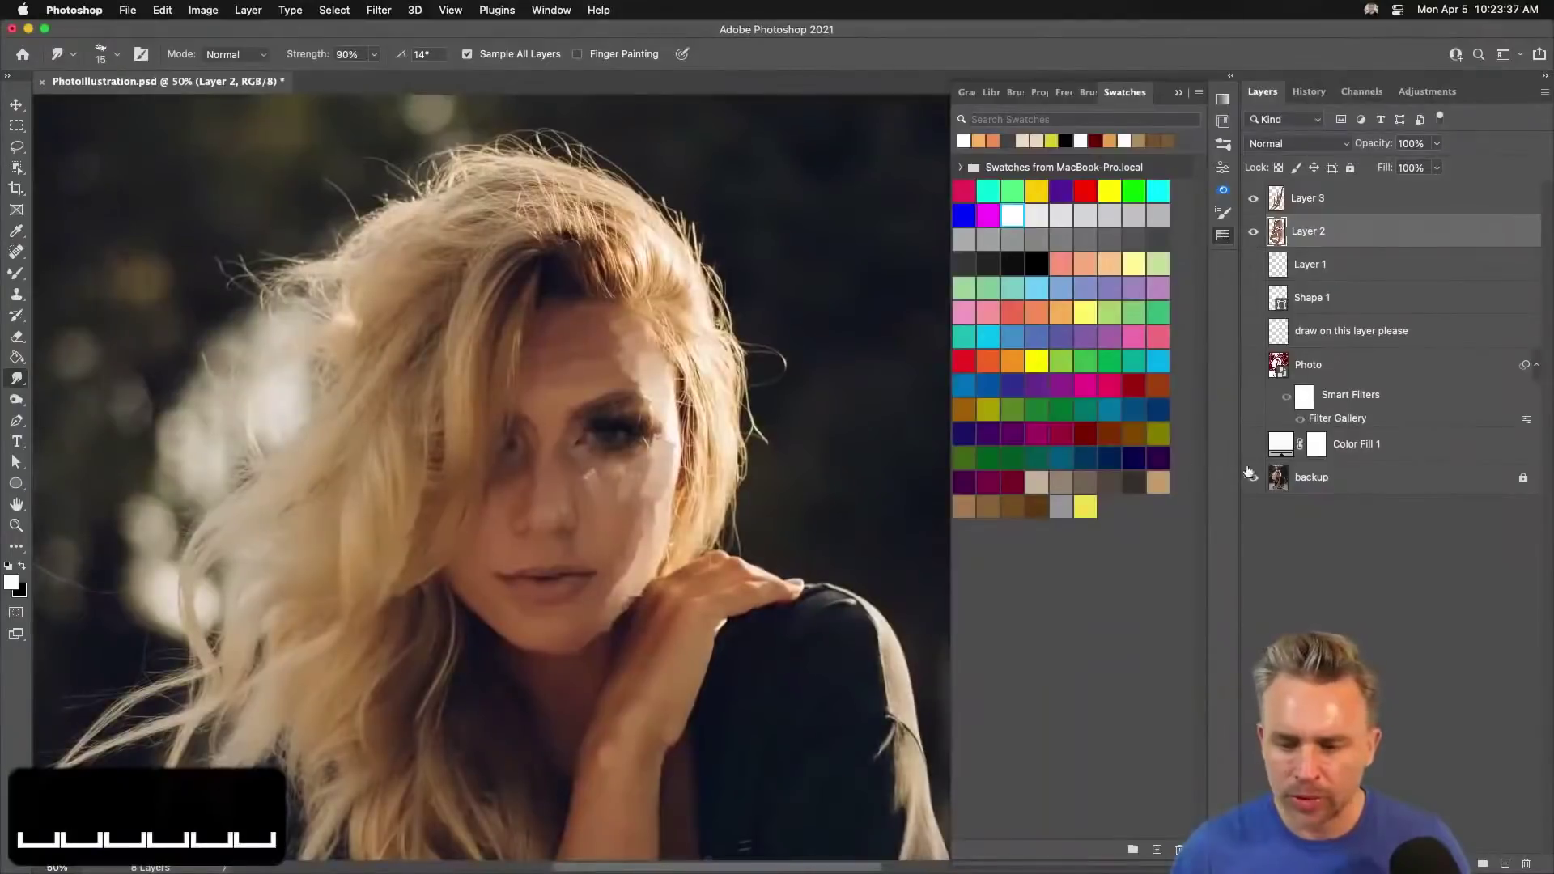
click(1307, 481)
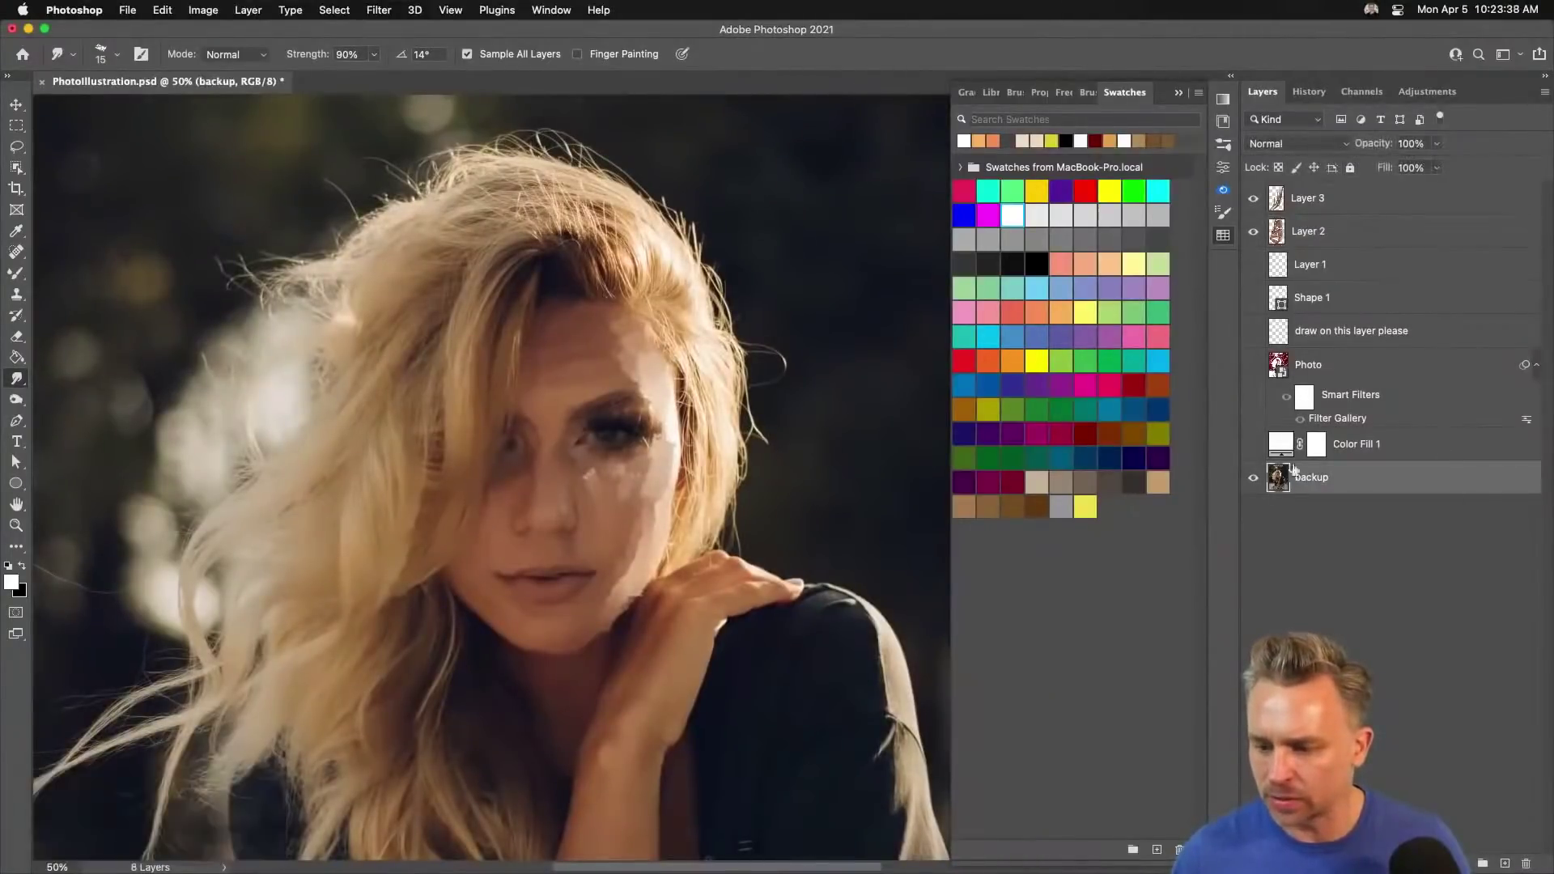
click(1253, 444)
drag(1308, 450, 1366, 481)
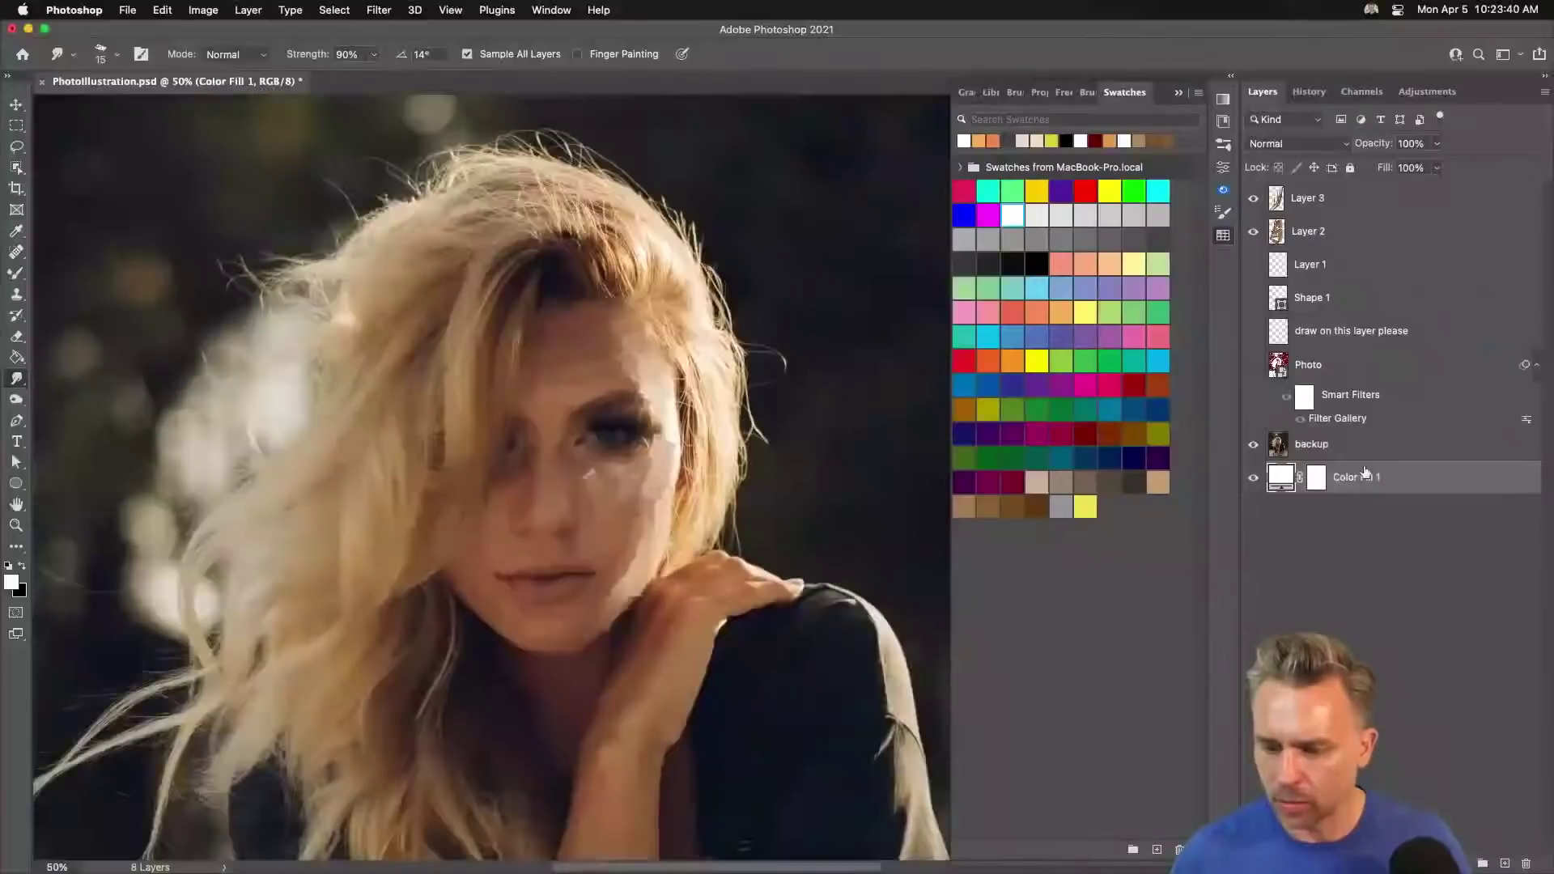
Lower the backup layer's opacity to 42% and move it above the "draw on this layer please" layer.
click(1376, 447)
drag(1380, 144, 1334, 151)
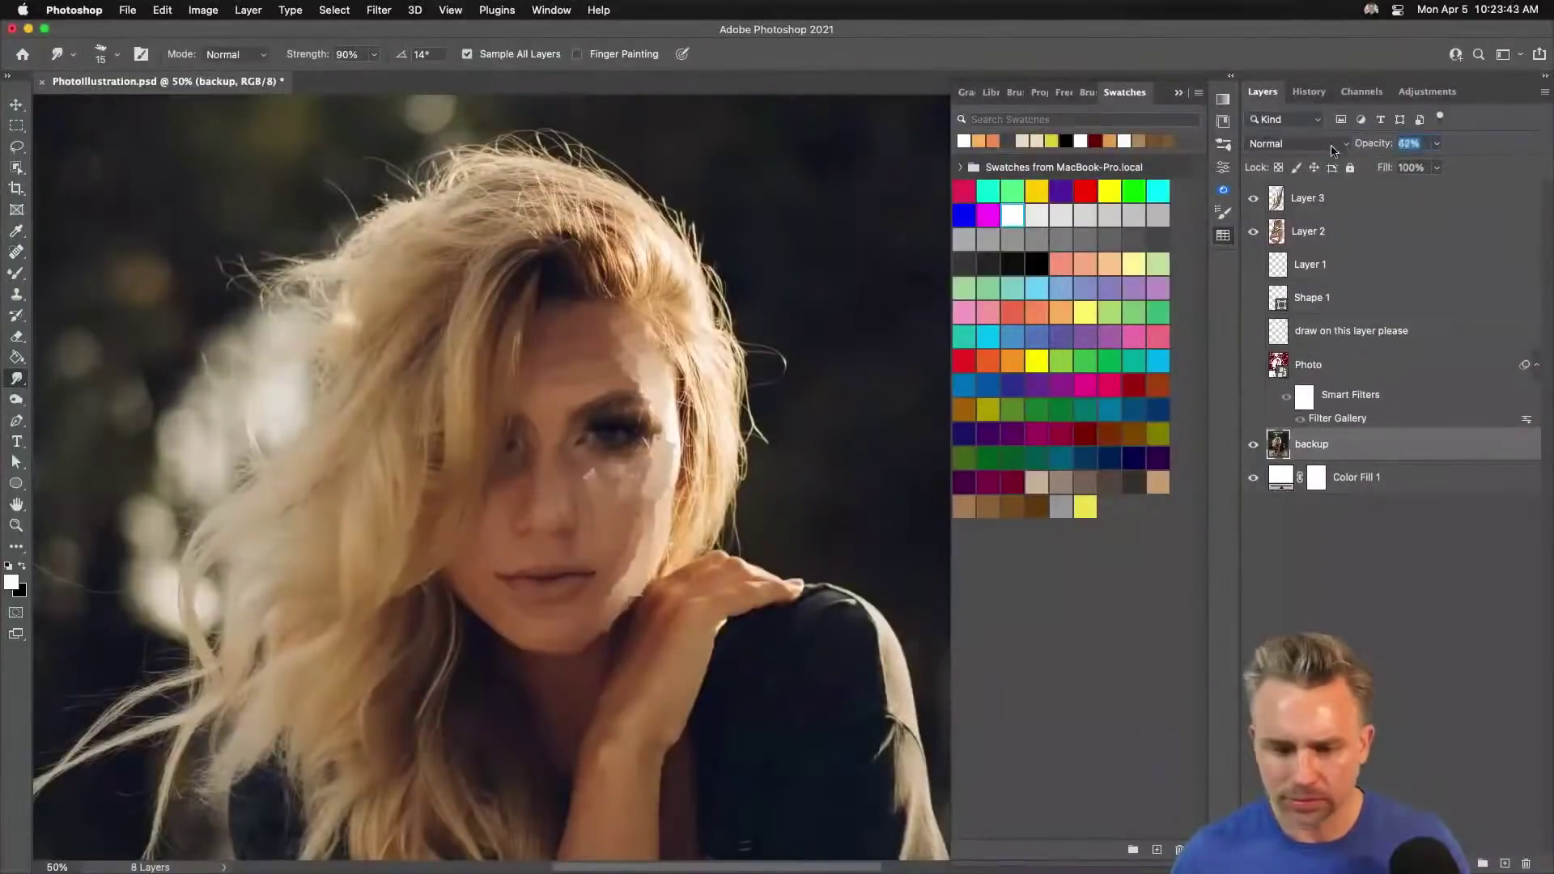
key(super+bracketright)
key(super+bracketright)
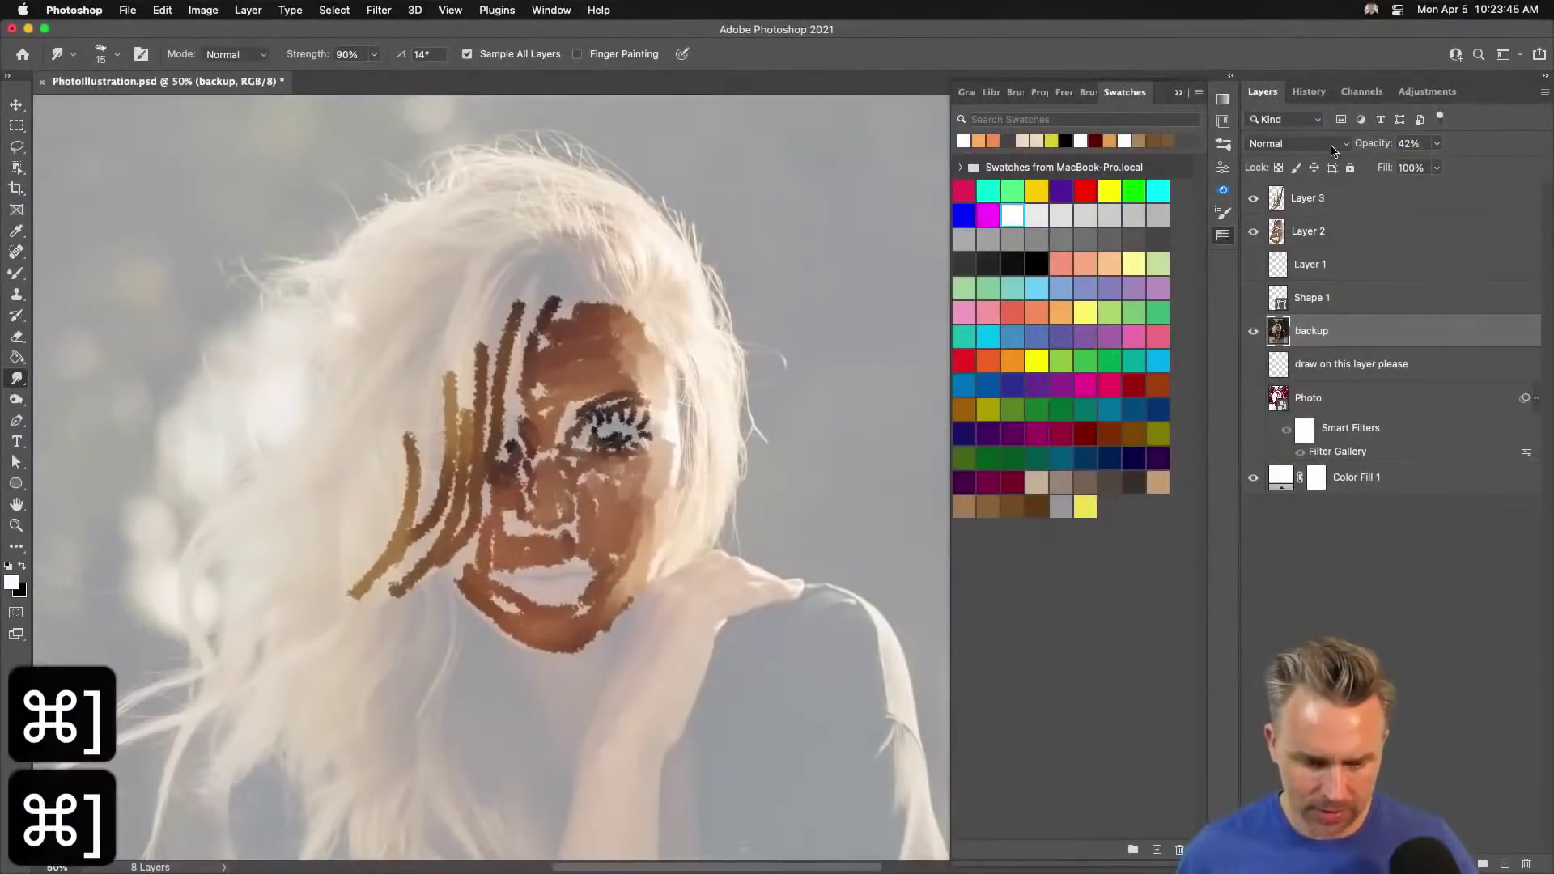
key(super+equal)
key(super+equal)
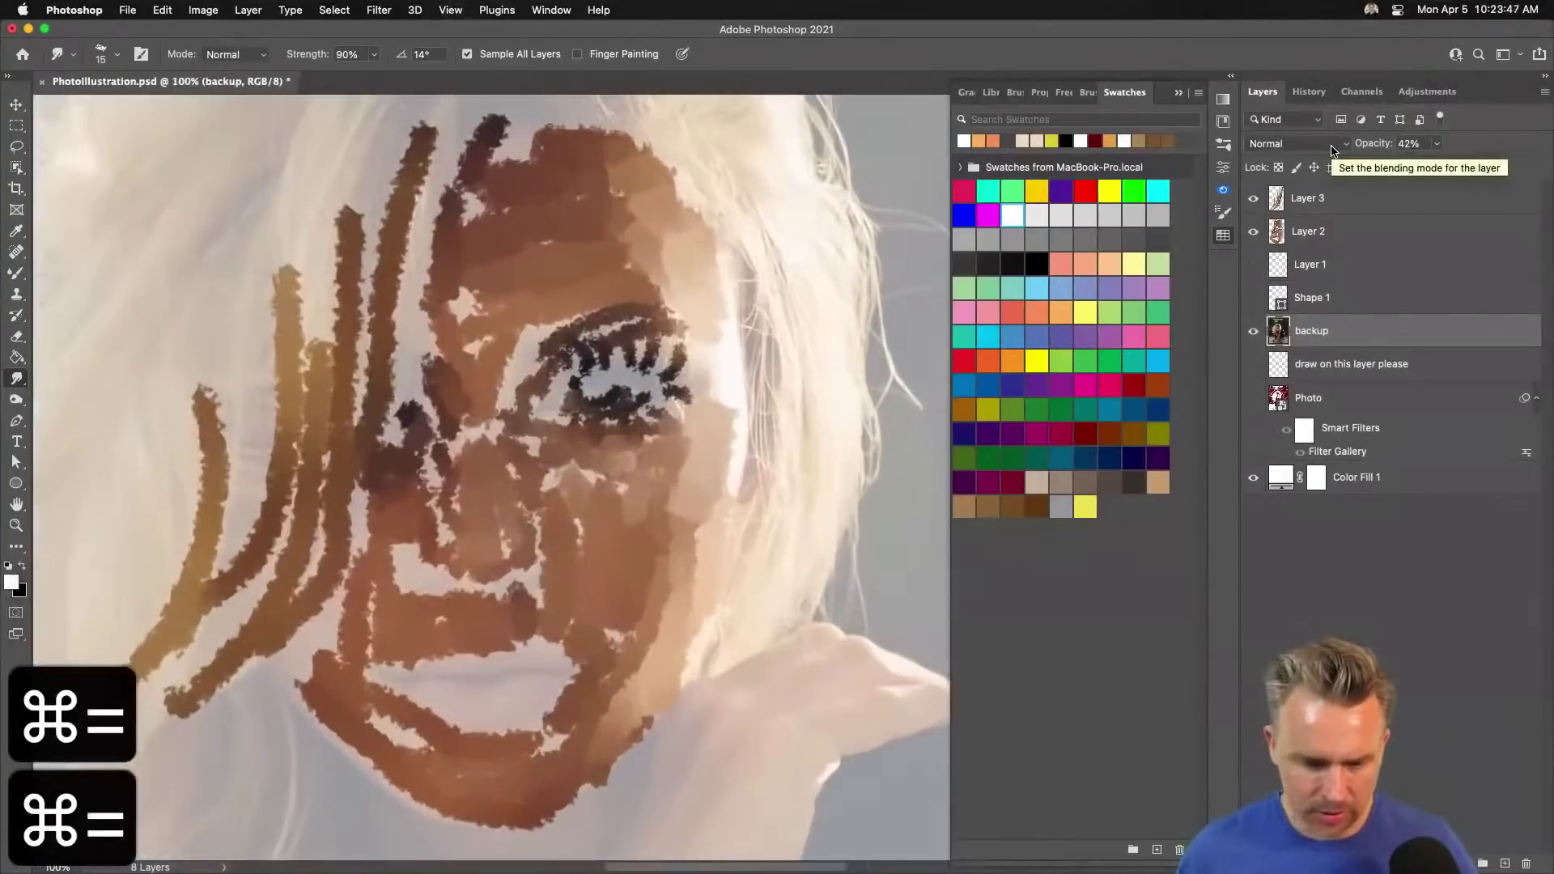
key(space)
drag(447, 566, 649, 502)
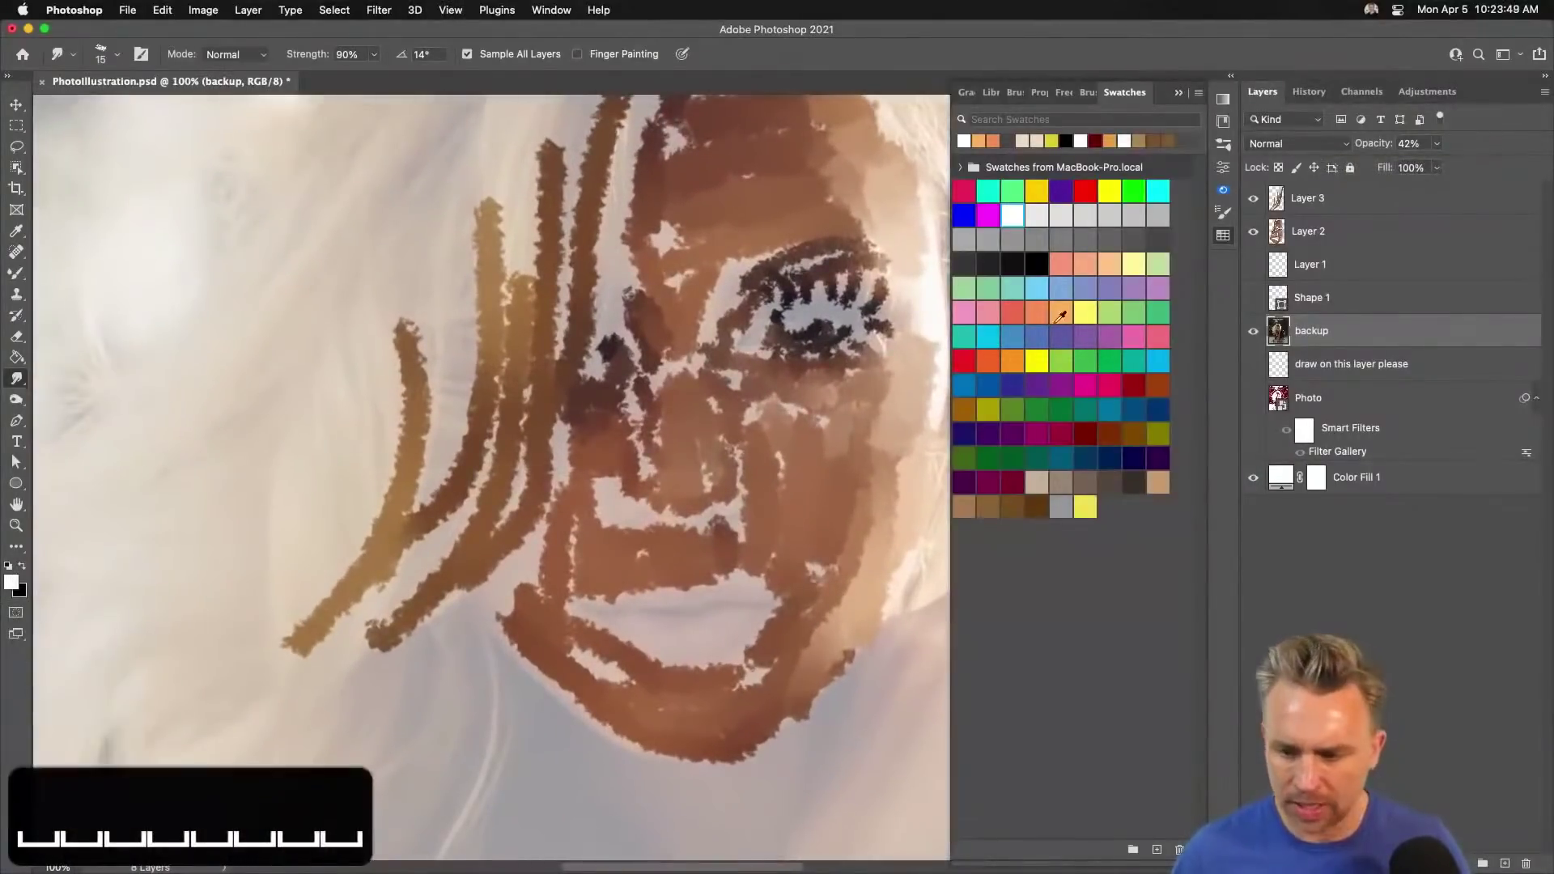
Add a new layer above Layer 2, restore the backup layer's opacity to 100%, and make the new layer active.
click(1310, 238)
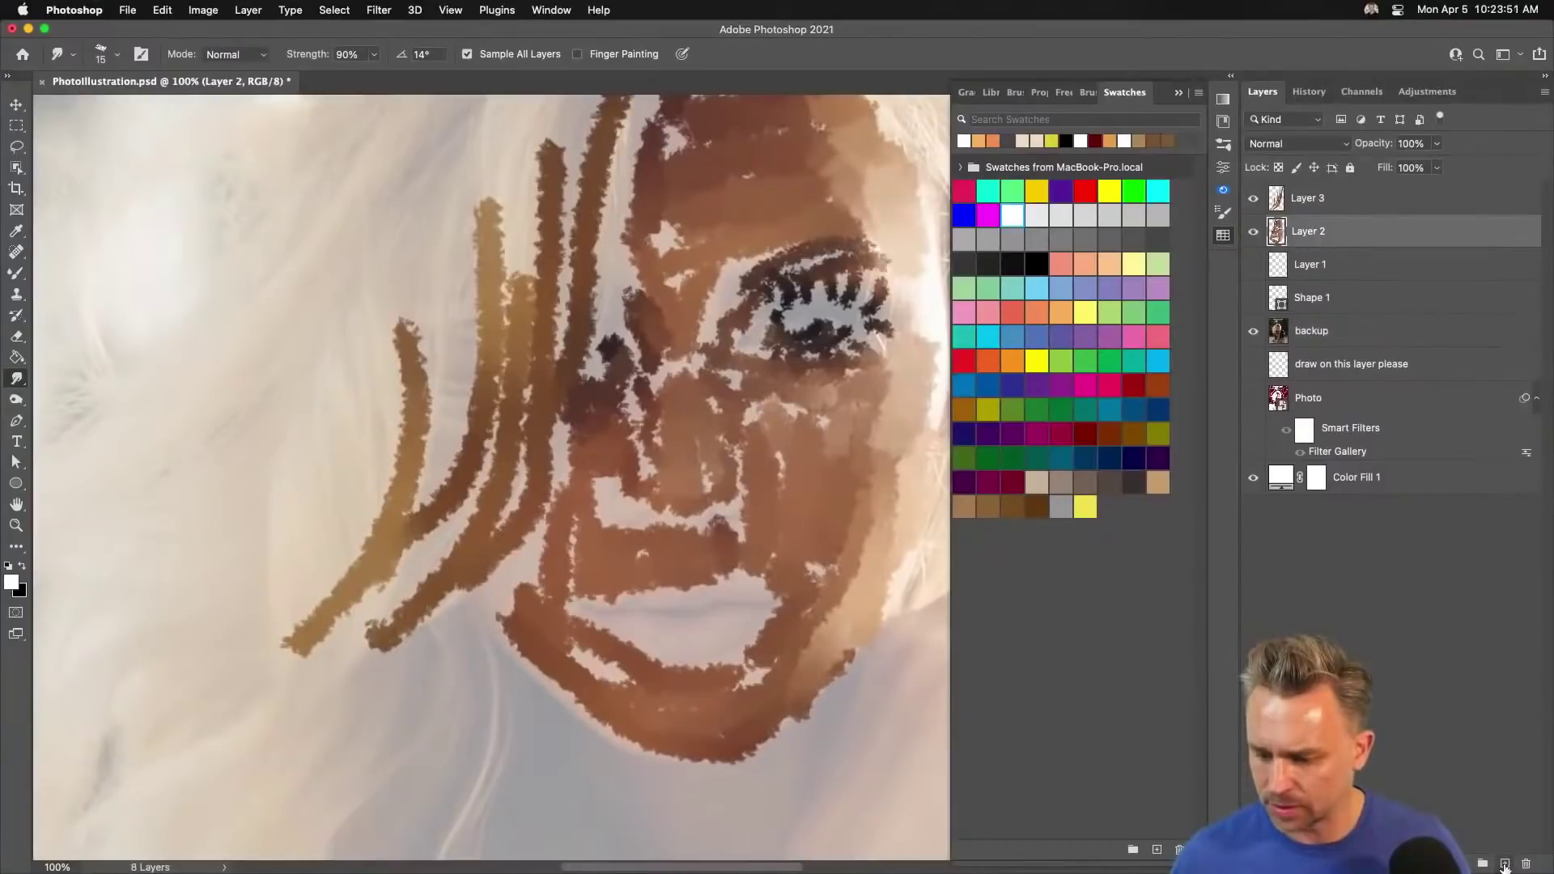
click(1505, 864)
click(1313, 364)
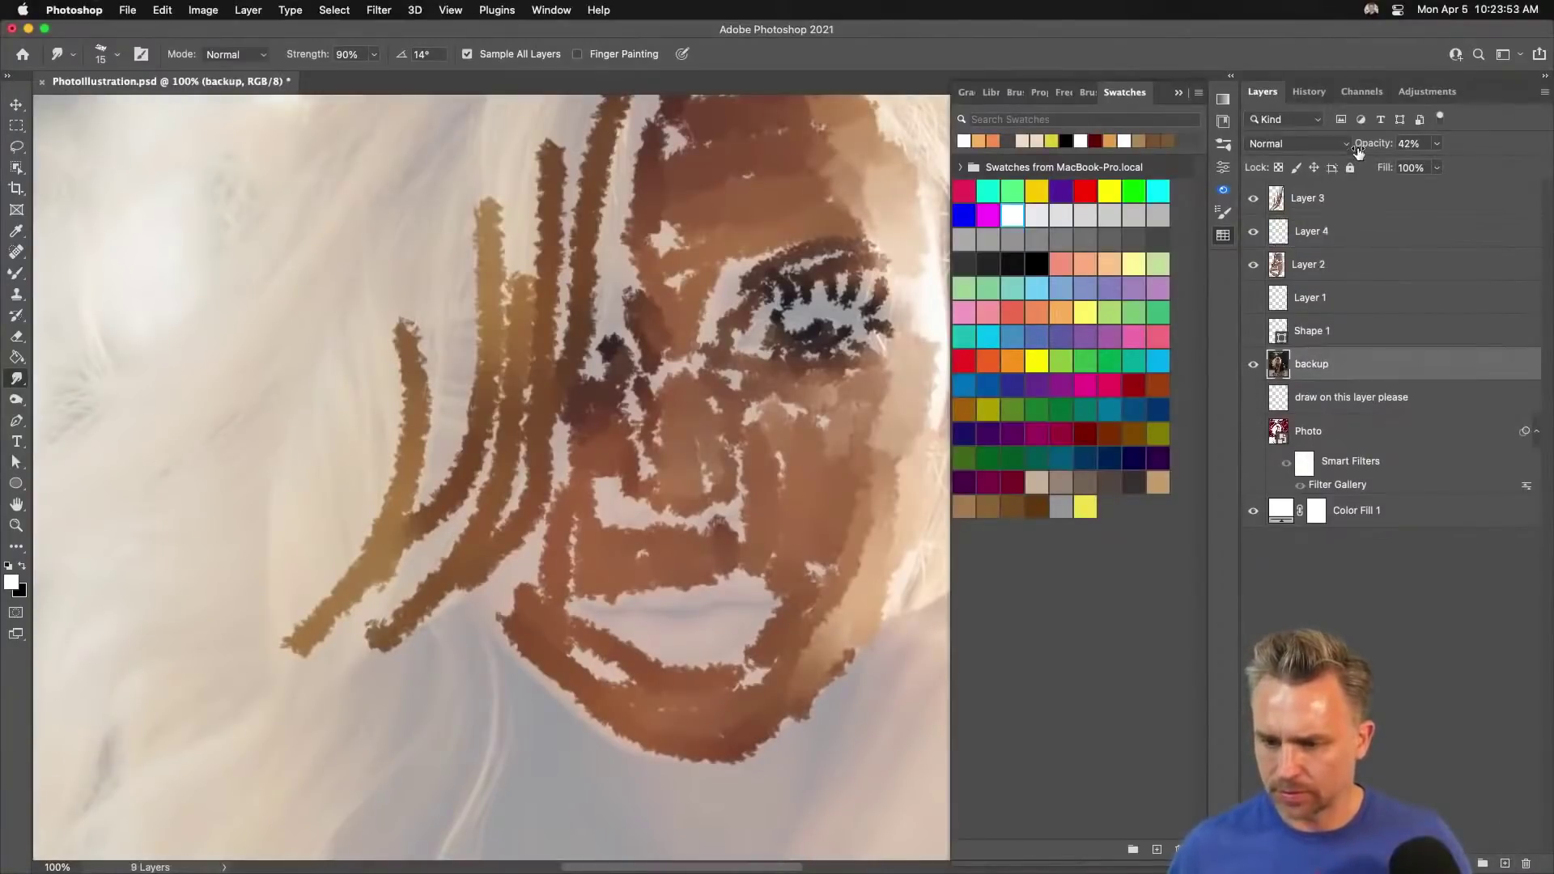
drag(1362, 144, 1544, 128)
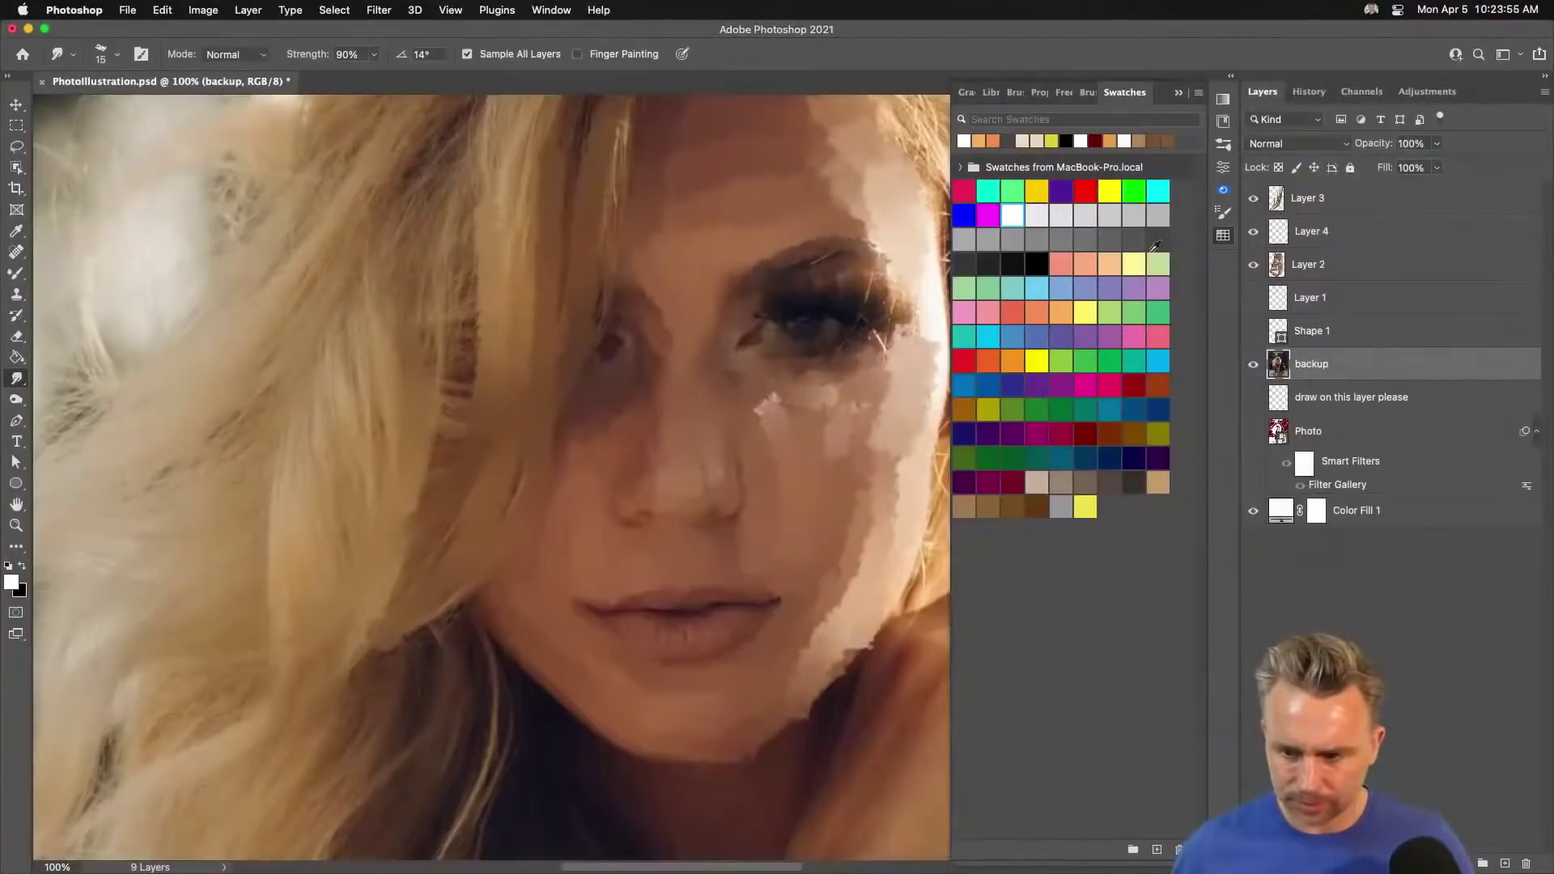
click(1287, 239)
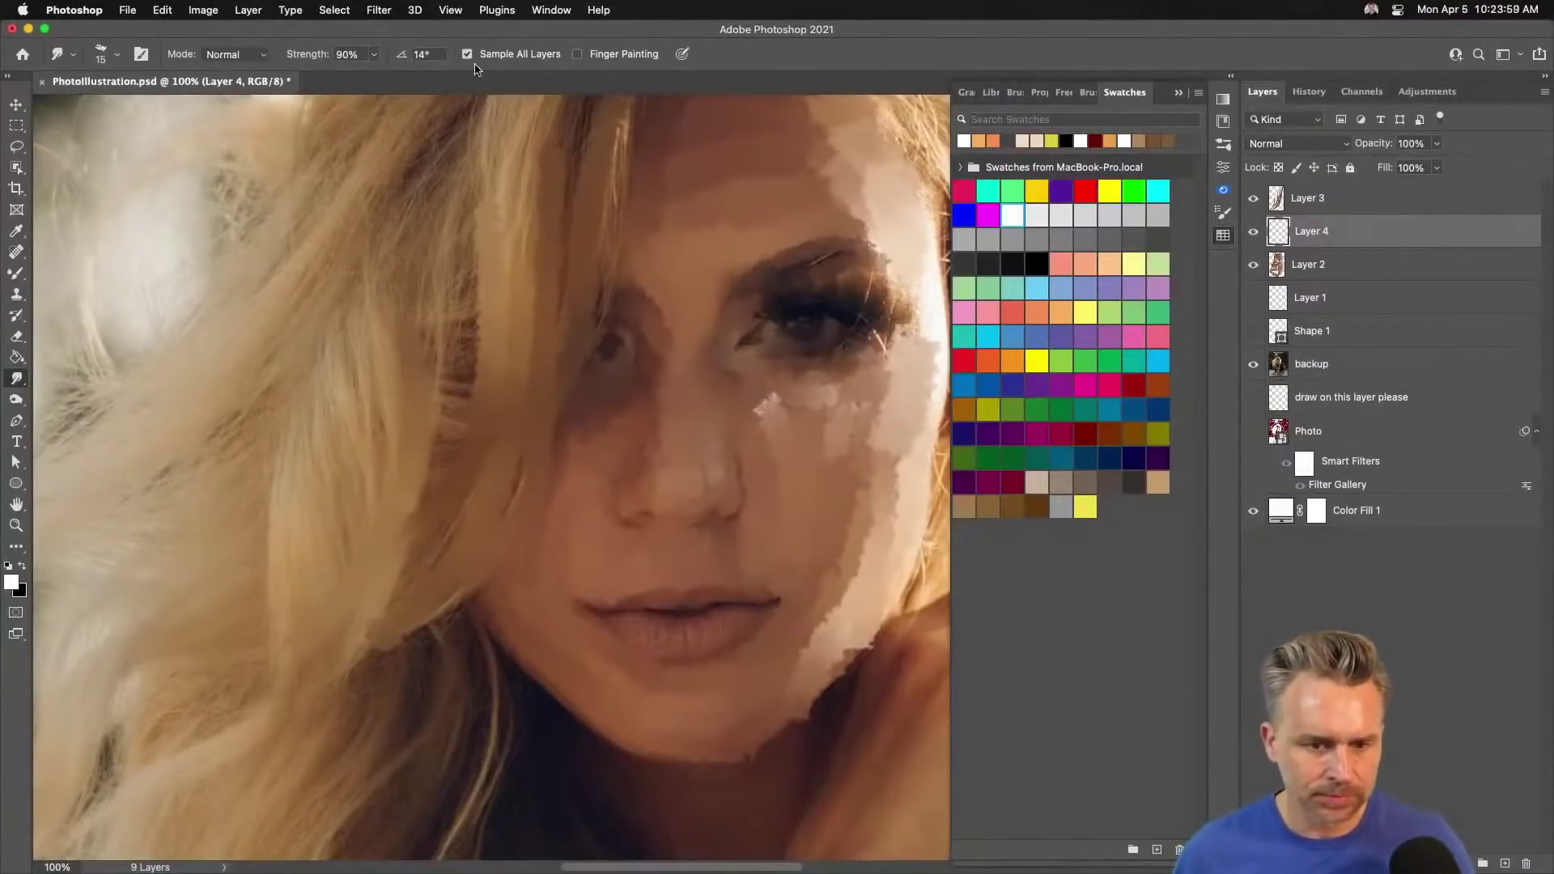
Smudge the lips, mouth corner and skin above the upper lip on Layer 4, reducing the brush to size 9.
mouse_move(629, 617)
mouse_down()
mouse_move(613, 623)
mouse_move(629, 625)
mouse_up()
key(bracketleft)
key(bracketleft)
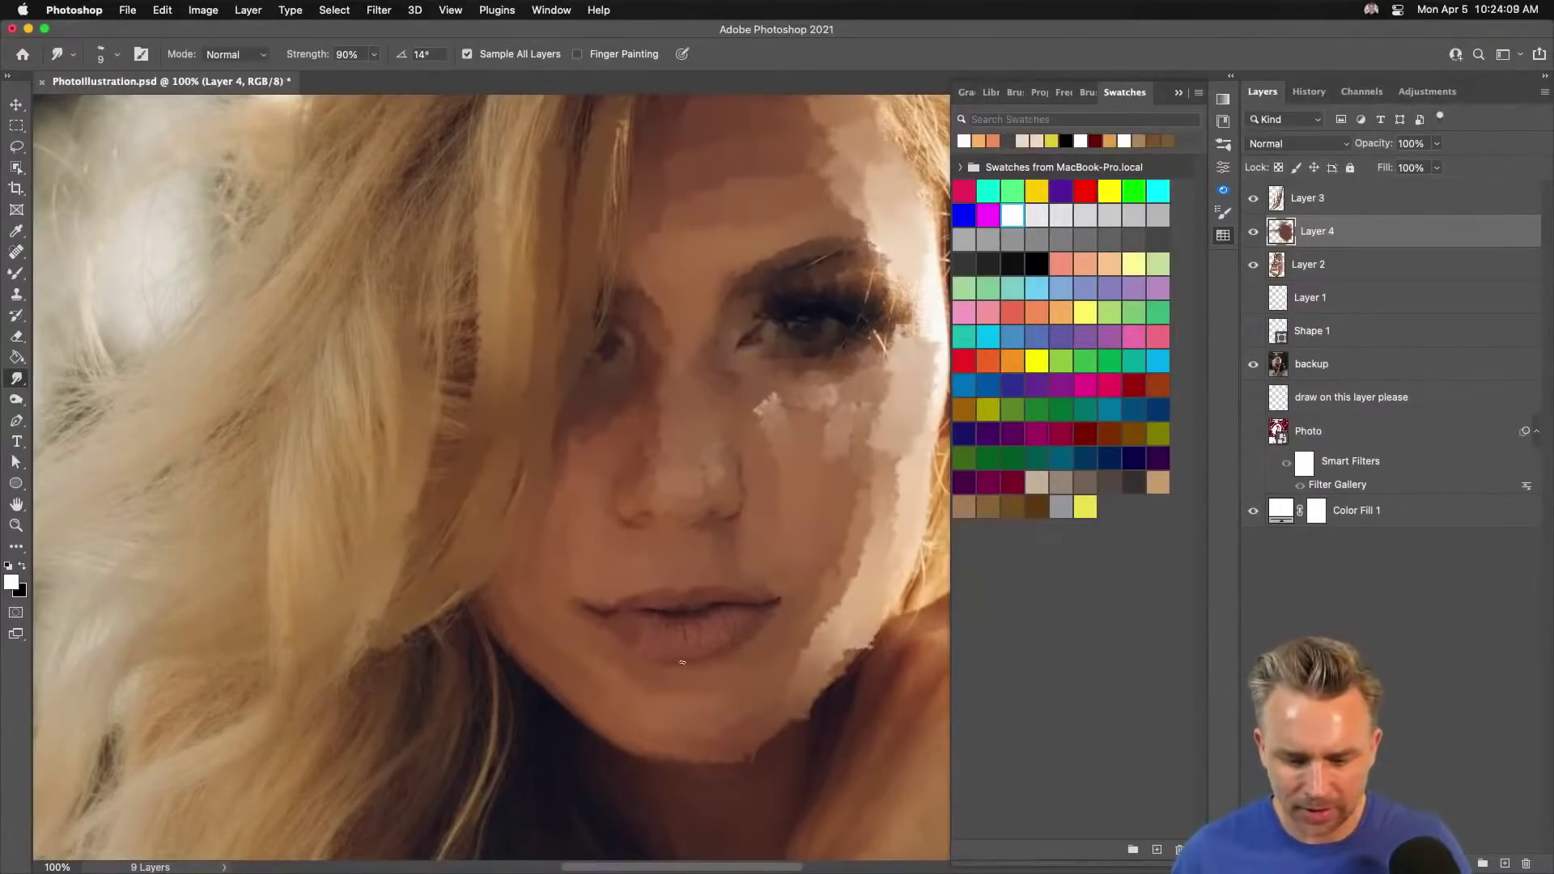
mouse_move(659, 615)
mouse_down()
mouse_move(738, 607)
mouse_move(737, 625)
mouse_up()
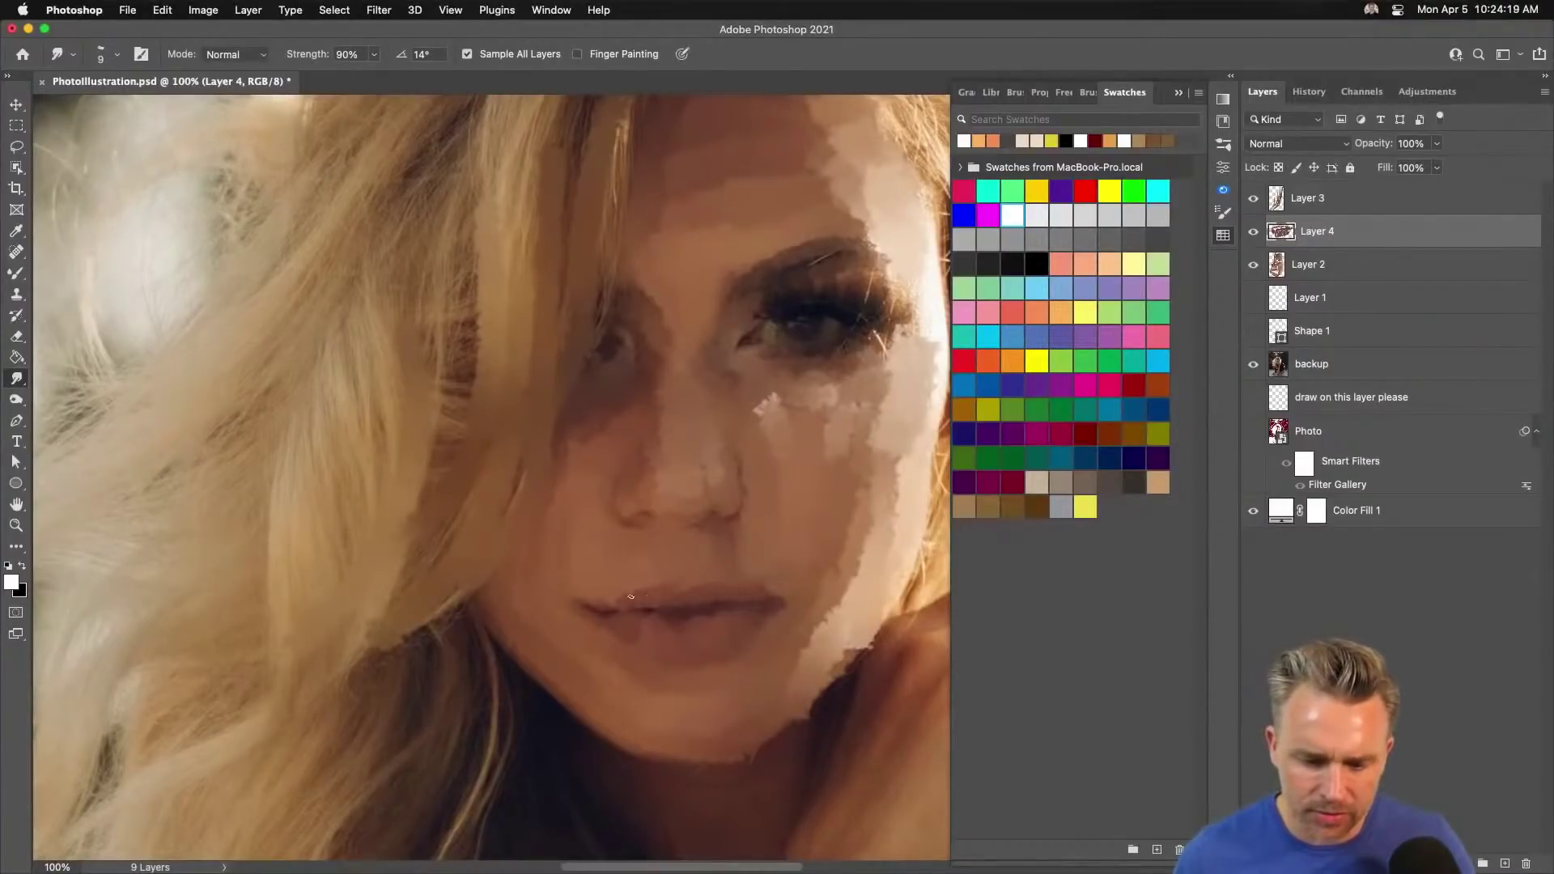
drag(568, 604, 585, 615)
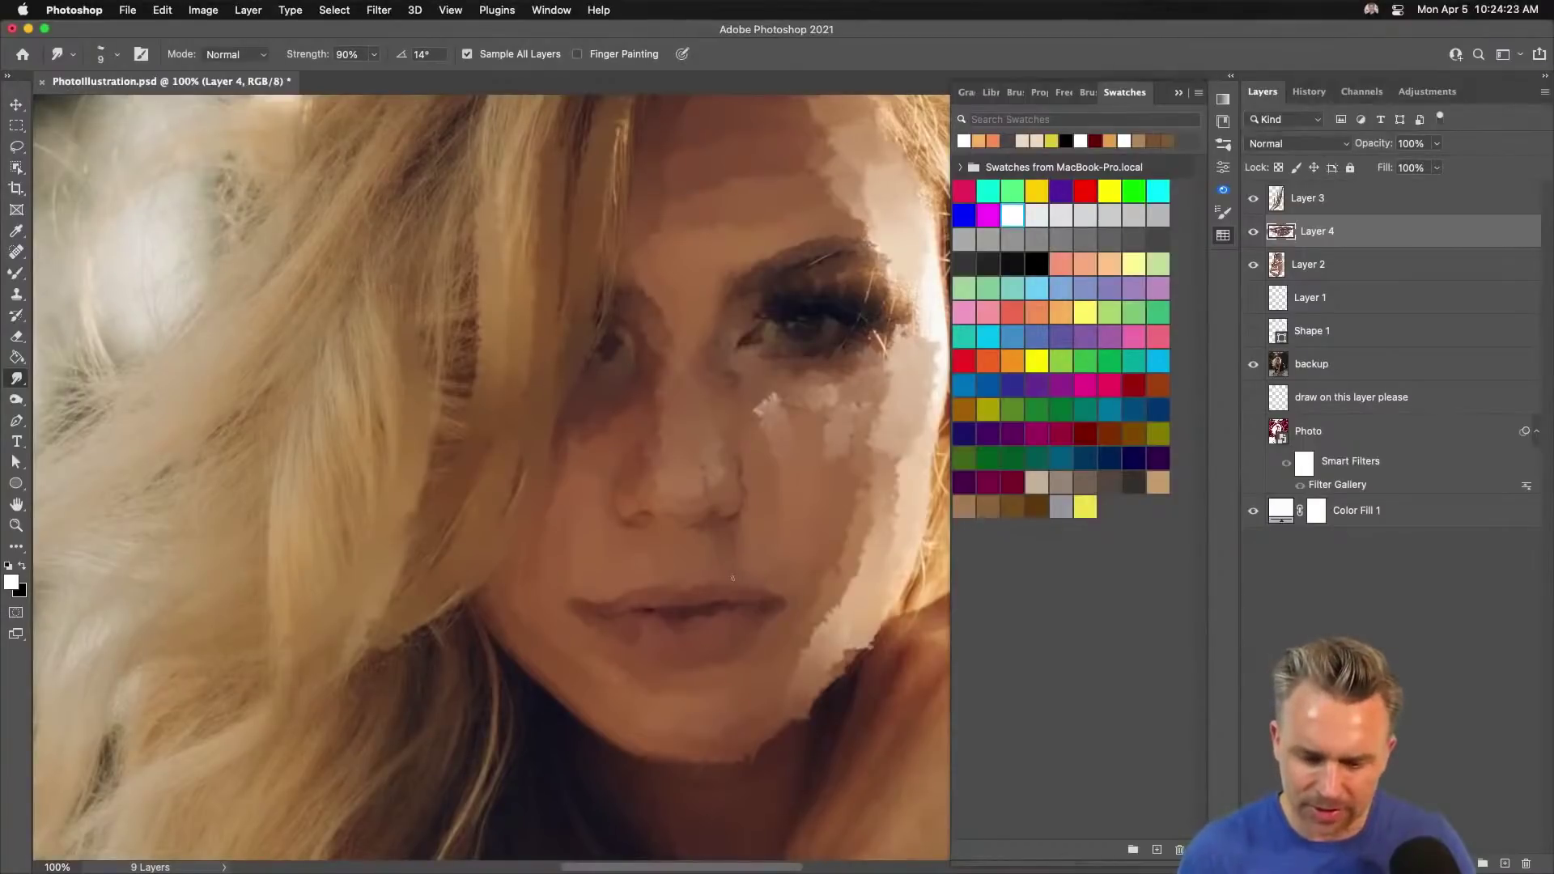
drag(732, 578, 711, 575)
Smudge the underside of the nose around the sunlit-side nostril, reducing the brush to size 4.
drag(694, 510, 701, 518)
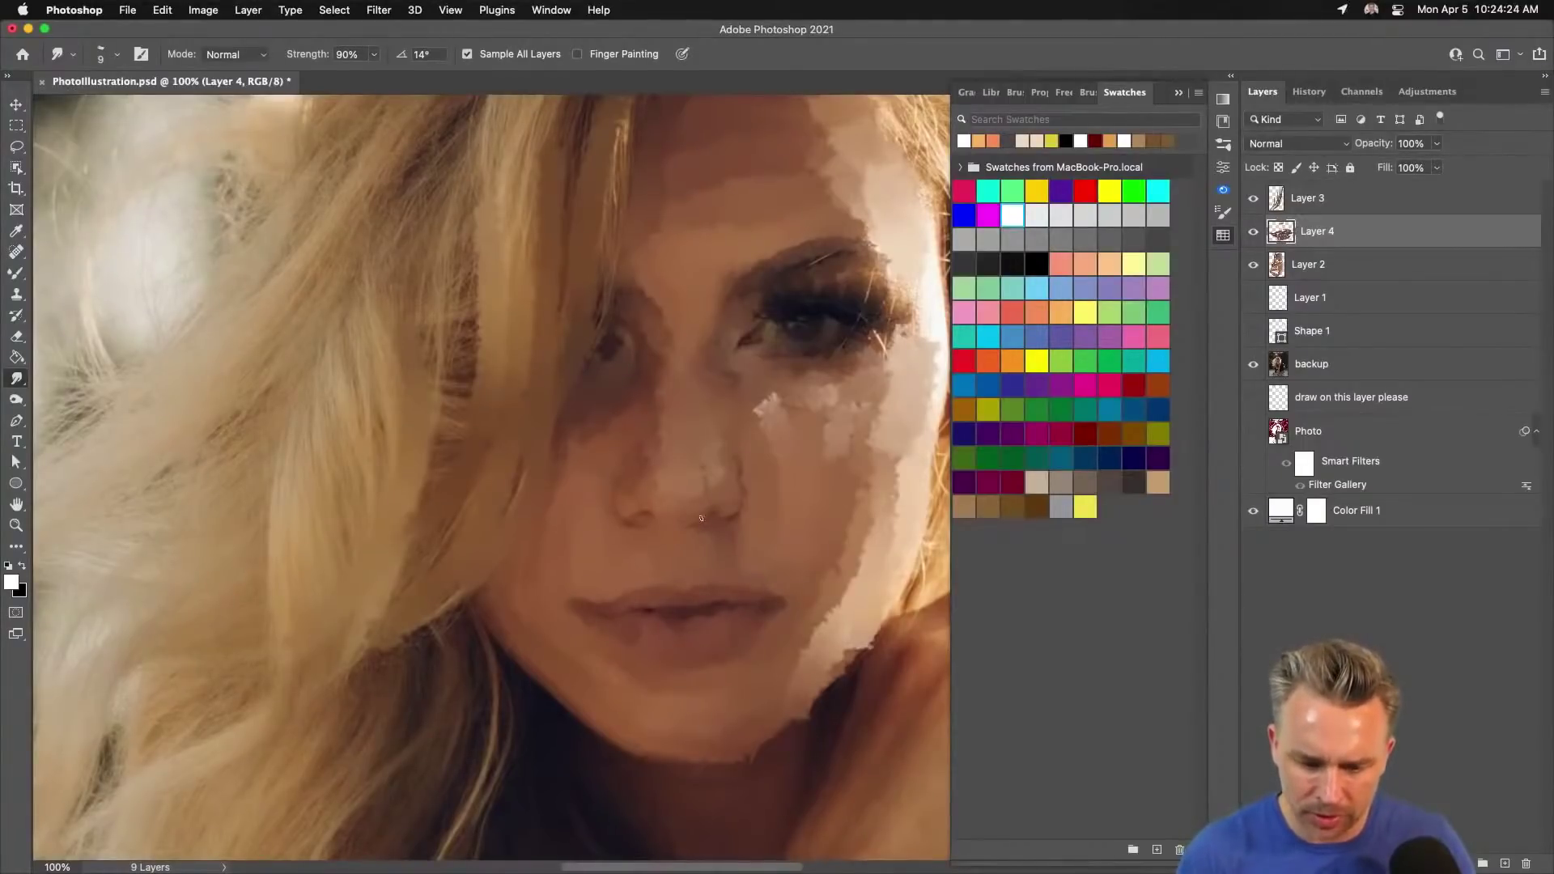
key(bracketleft)
key(bracketleft)
key(bracketleft)
key(bracketleft)
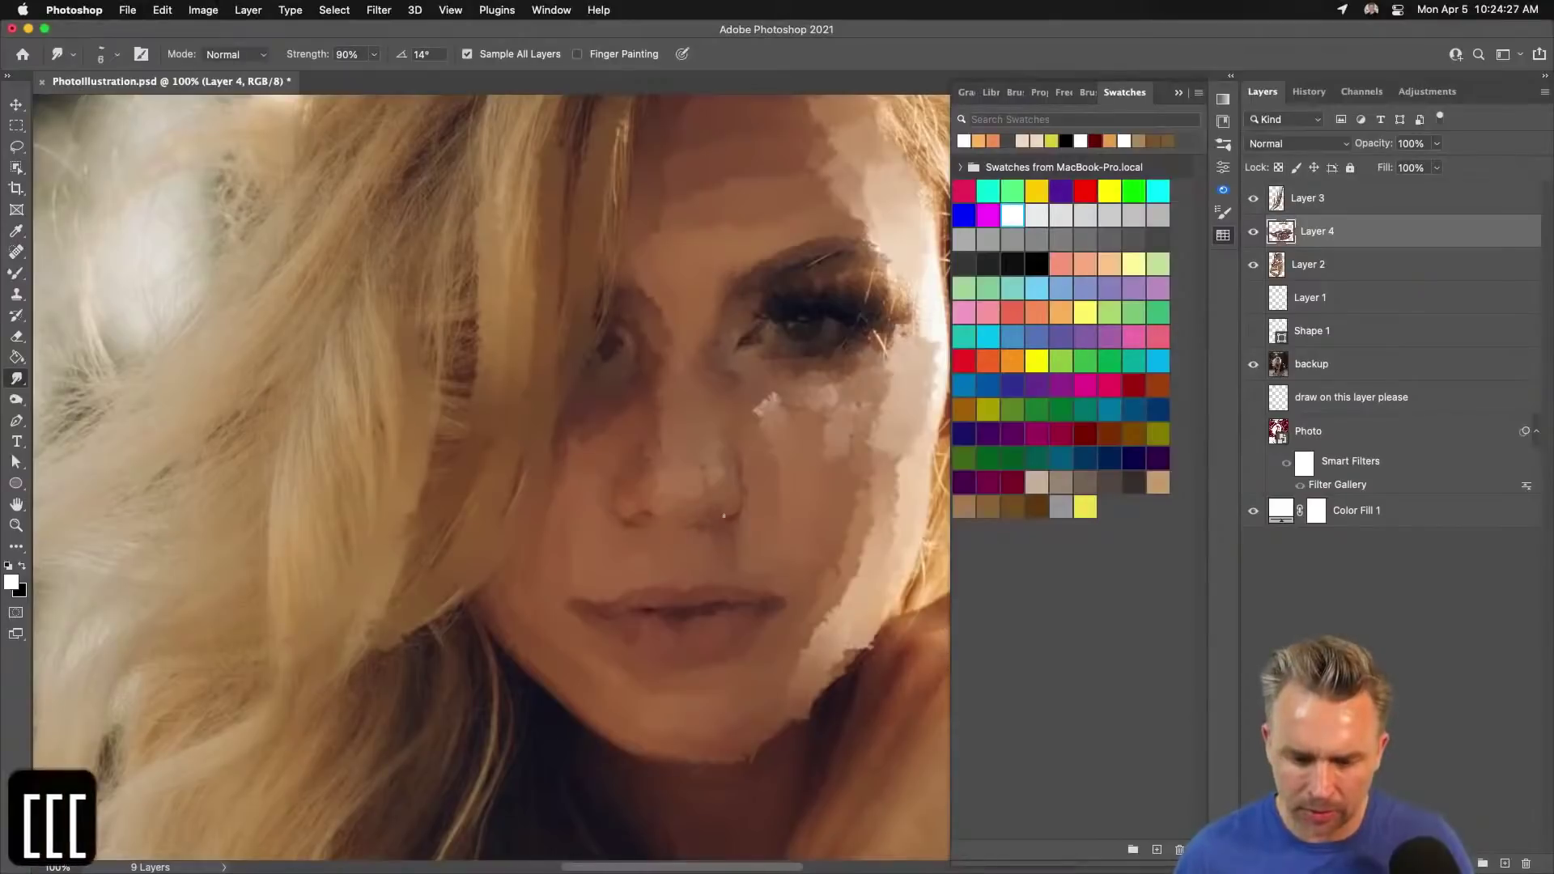
drag(726, 518, 711, 515)
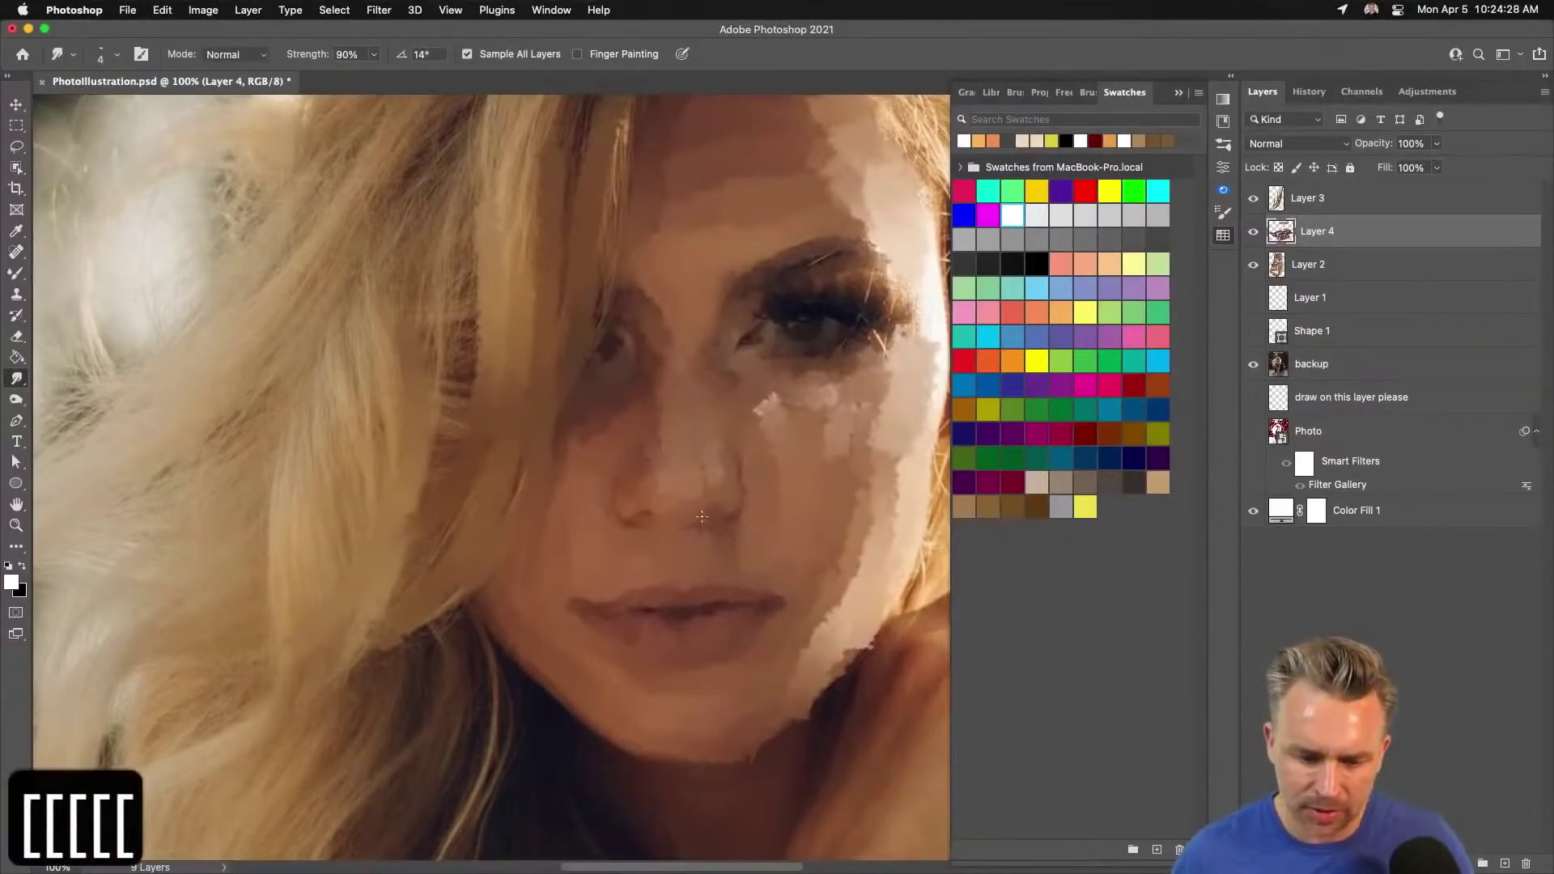
Set the foreground color to near-black and enable Finger Painting for the Smudge tool.
click(13, 582)
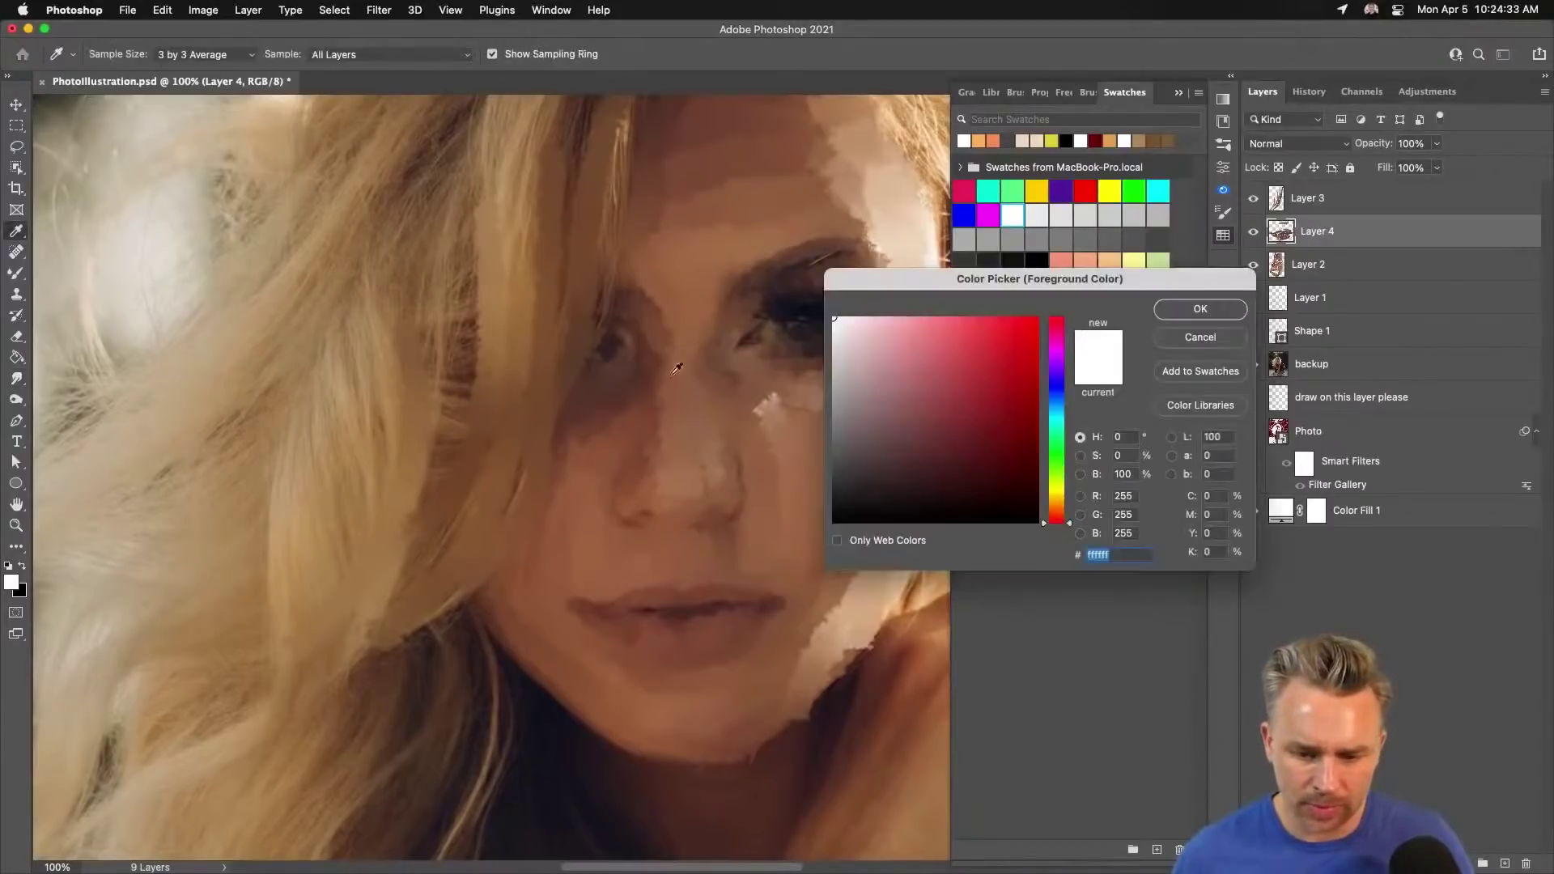
click(962, 498)
key(Return)
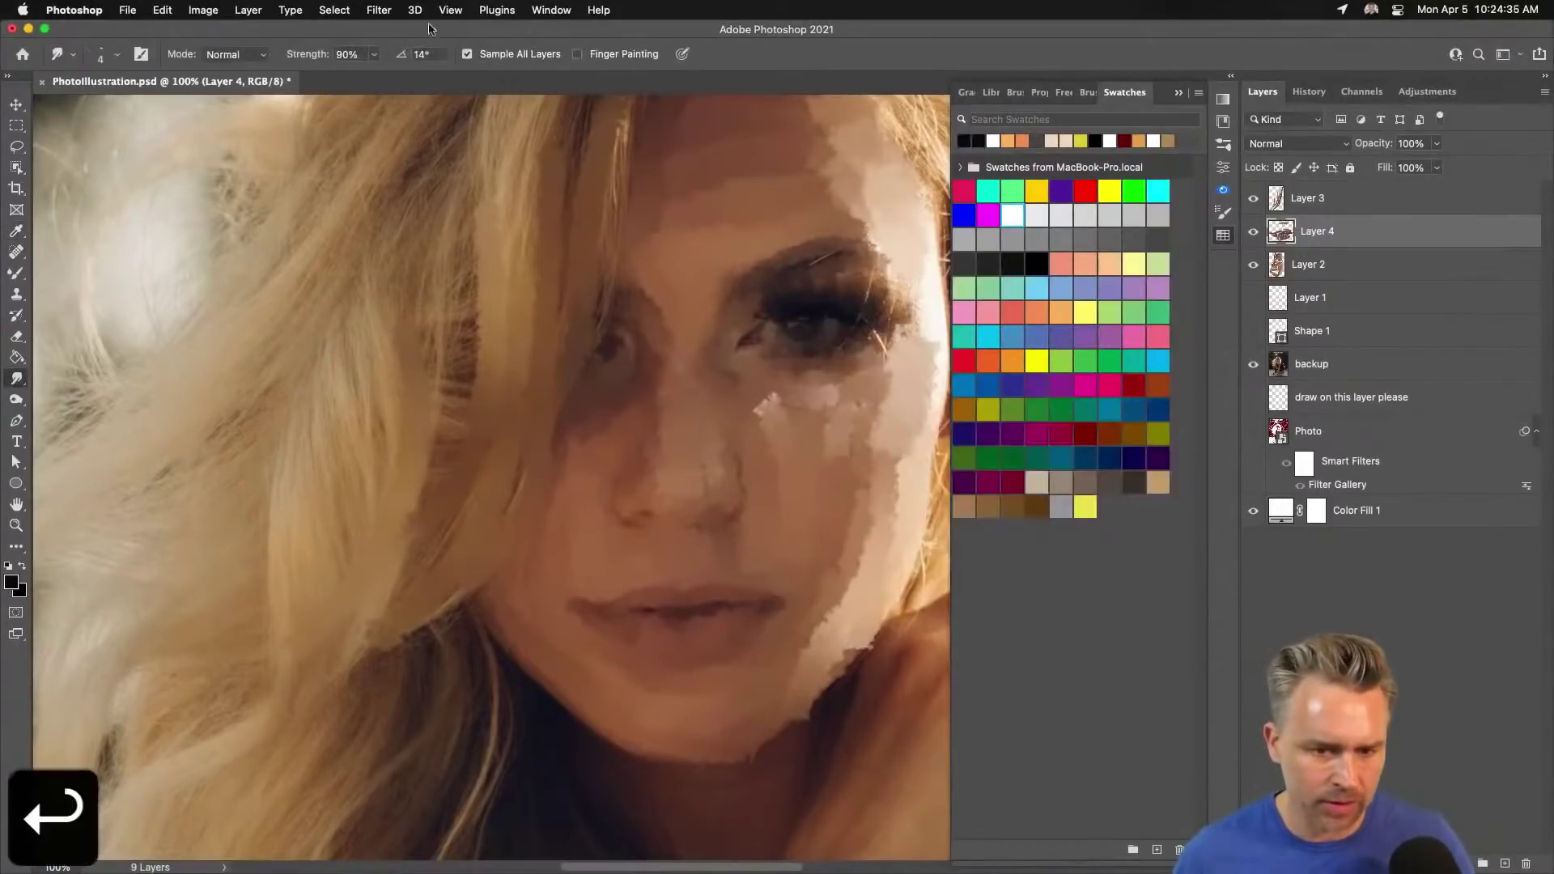
click(576, 53)
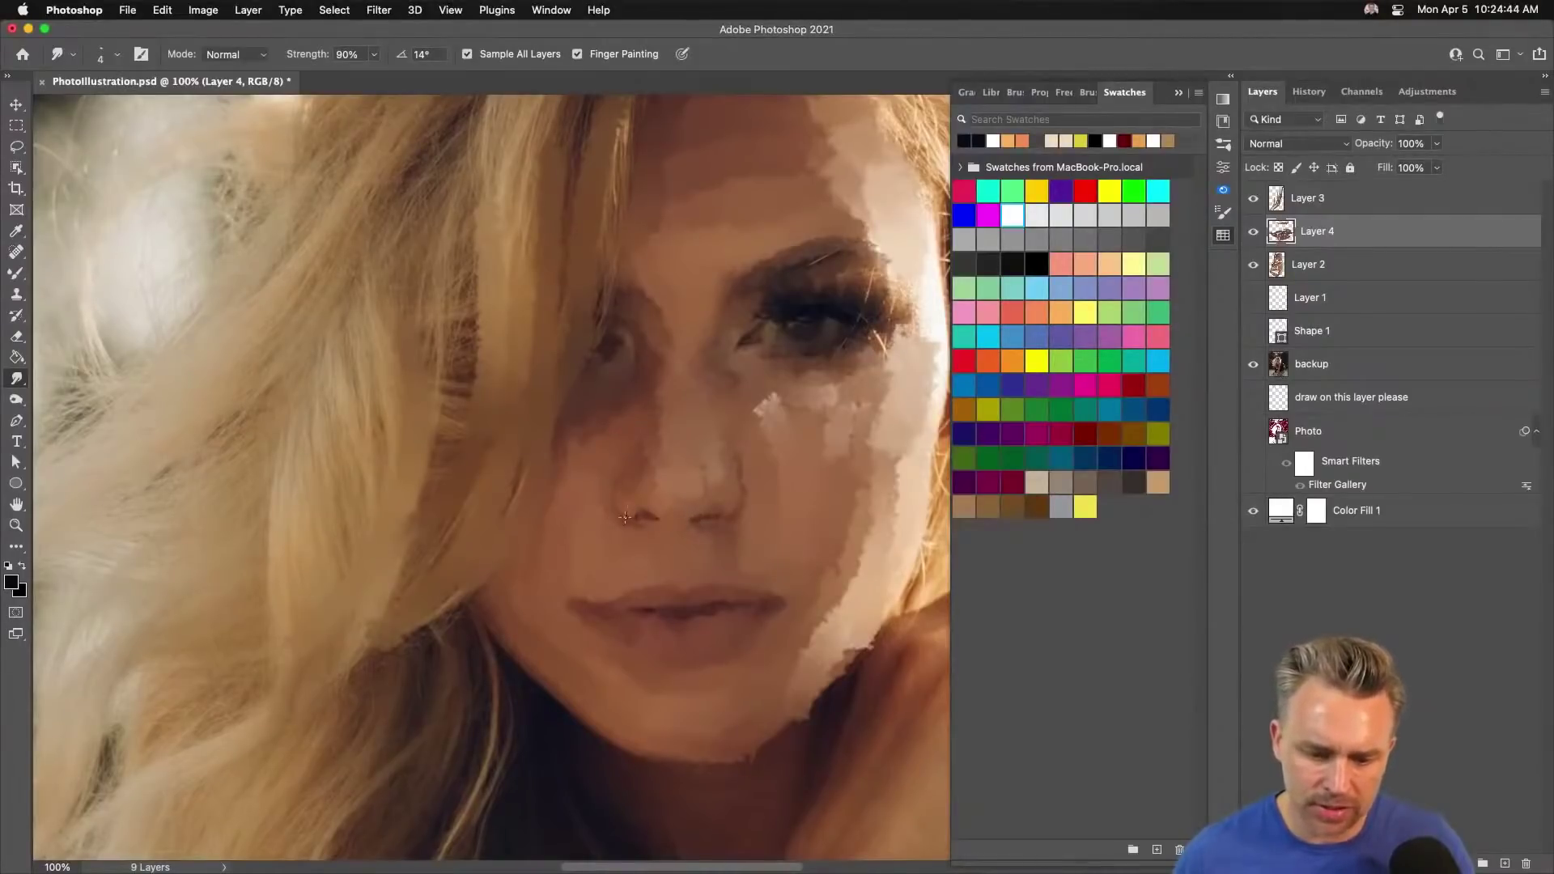
Turn off Finger Painting, enlarge the smudge brush to size 9, and add a new layer directly above Layer 1.
key(bracketright)
key(bracketright)
key(bracketright)
key(bracketright)
key(bracketright)
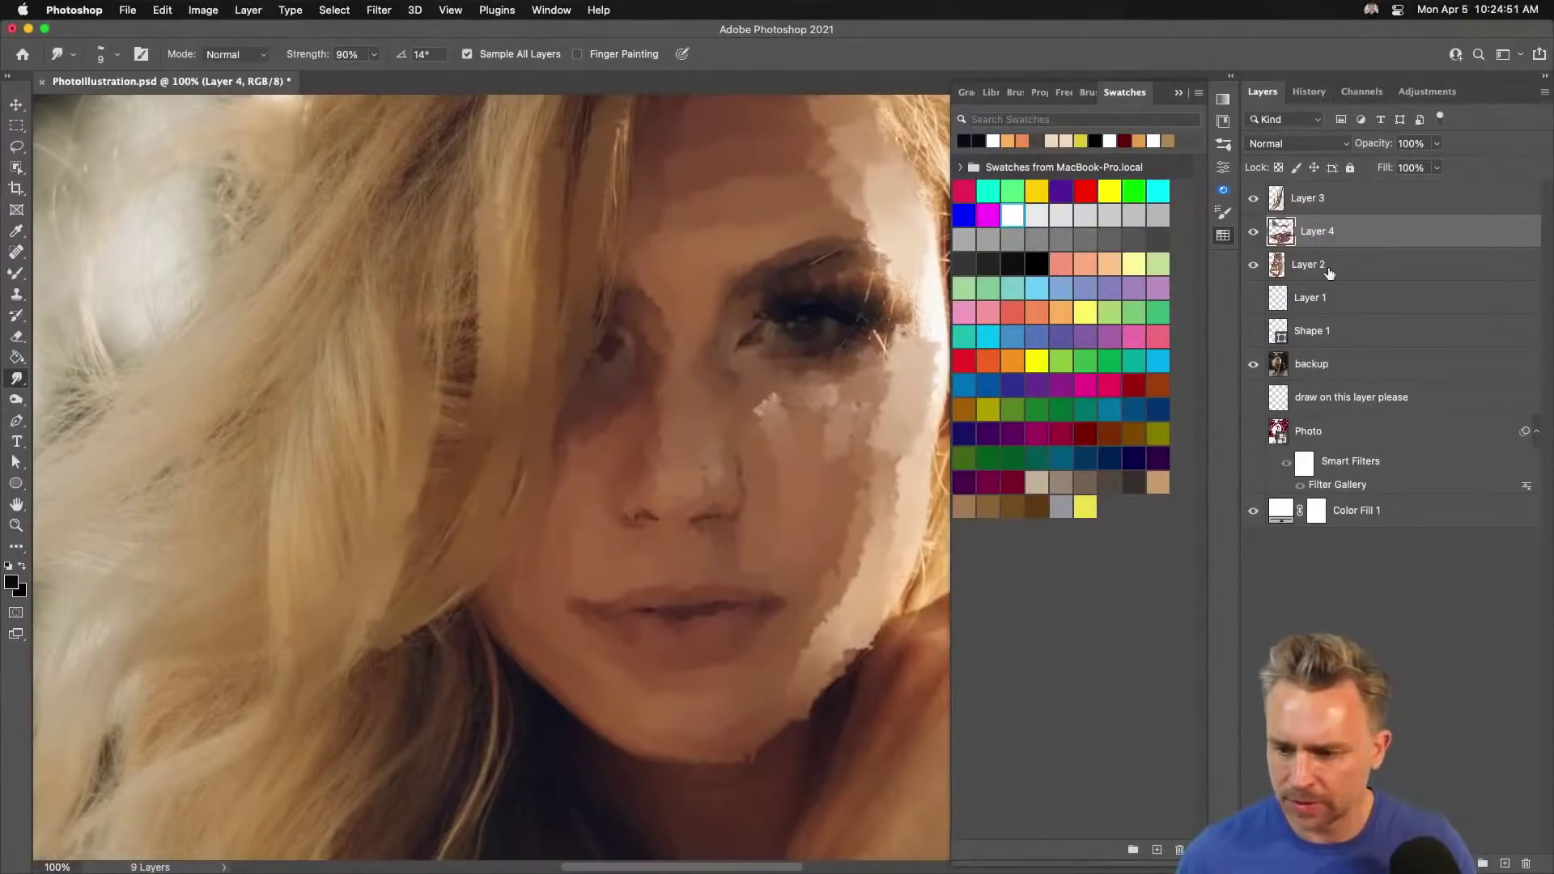
click(1326, 306)
click(1501, 864)
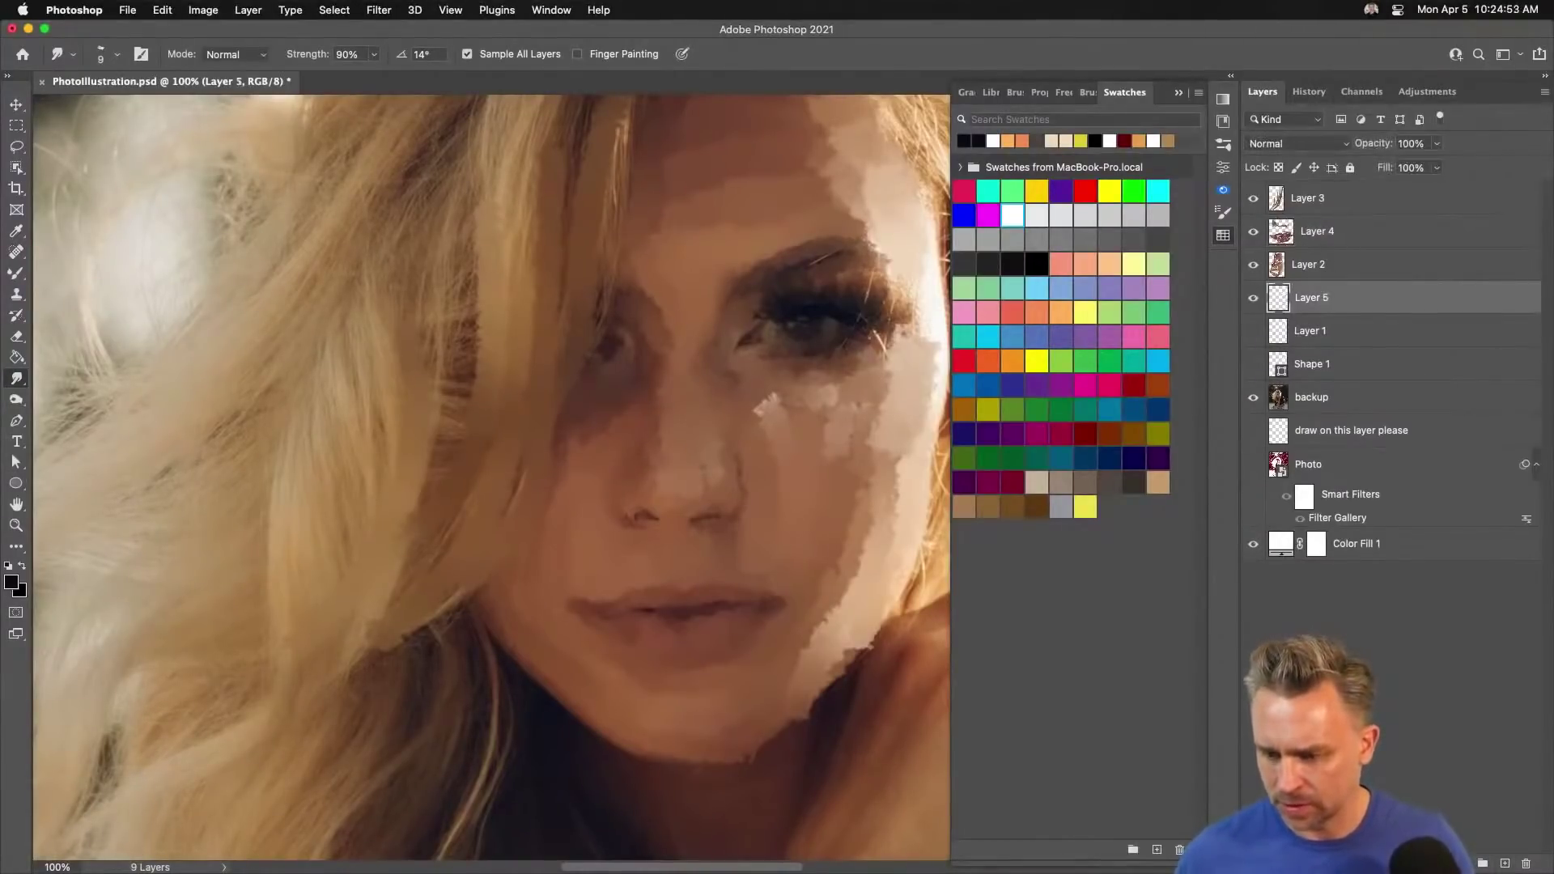
Smudge the face, nose bridge and skin around the dark eye on the new Layer 5 with the brush at size 25.
key(bracketright)
key(bracketright)
key(bracketright)
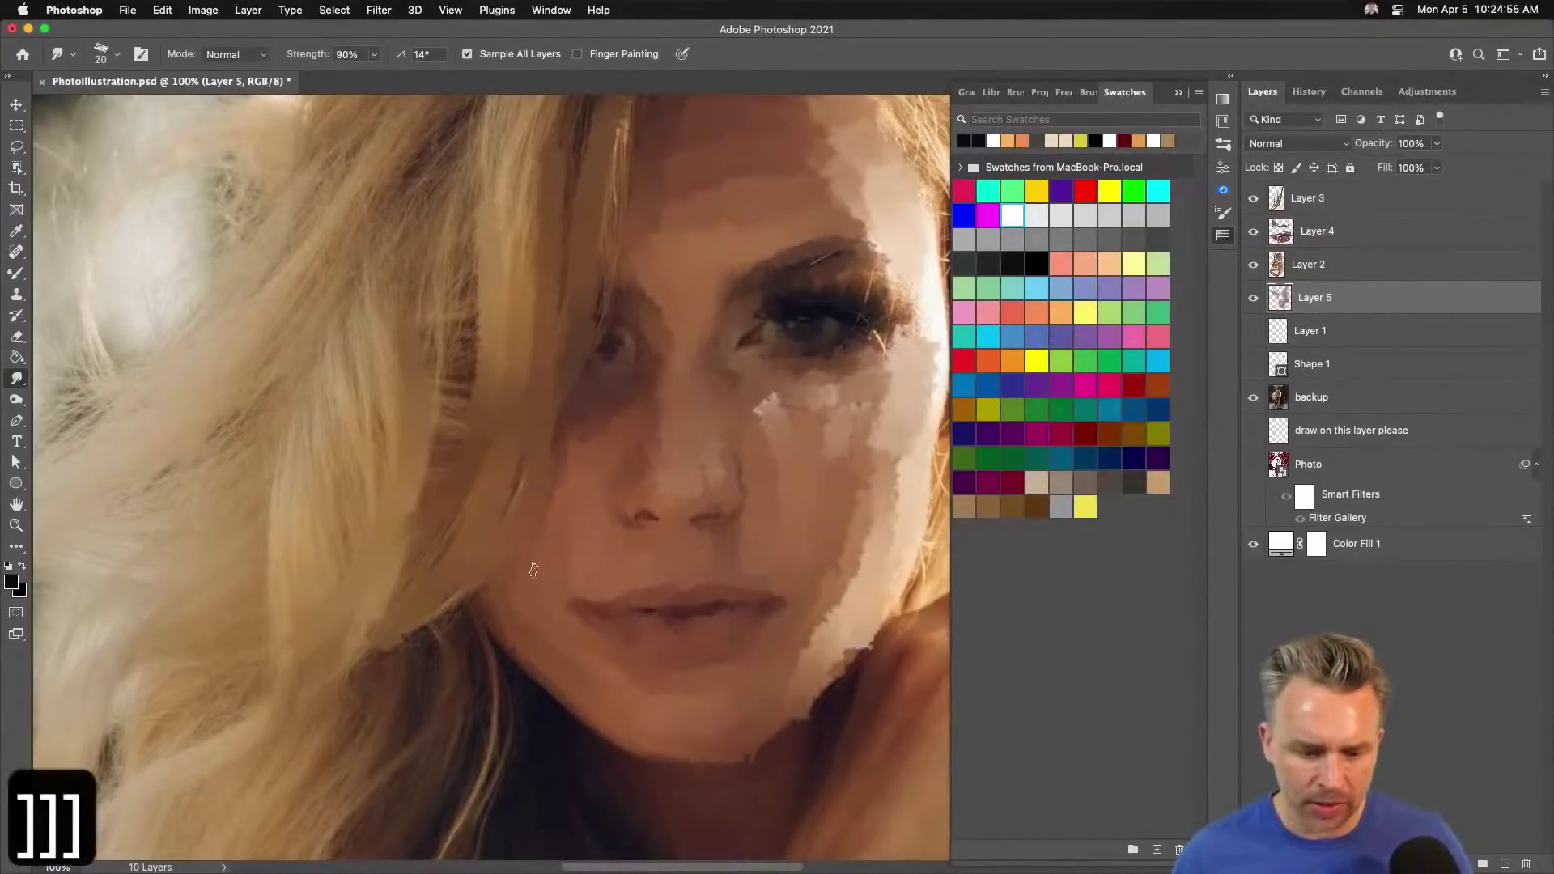
key(bracketright)
mouse_move(652, 471)
mouse_down()
mouse_move(638, 437)
mouse_move(681, 502)
mouse_move(698, 487)
mouse_up()
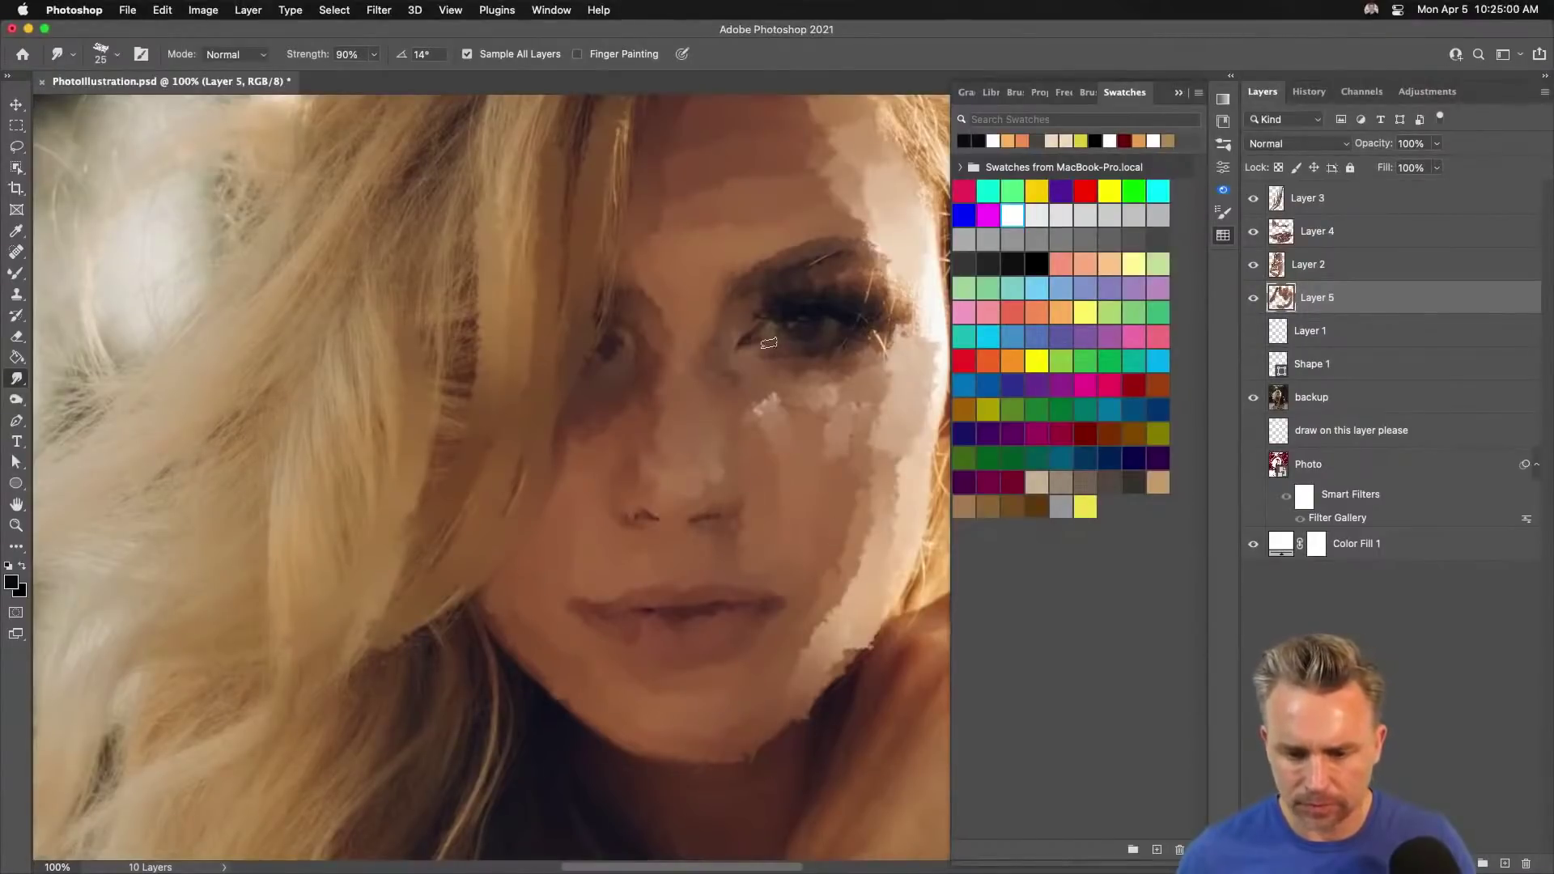
mouse_move(713, 324)
mouse_down()
mouse_move(737, 232)
mouse_move(728, 272)
mouse_move(809, 268)
mouse_move(901, 324)
mouse_move(851, 298)
mouse_move(868, 333)
mouse_move(802, 363)
mouse_move(755, 333)
mouse_move(661, 336)
mouse_up()
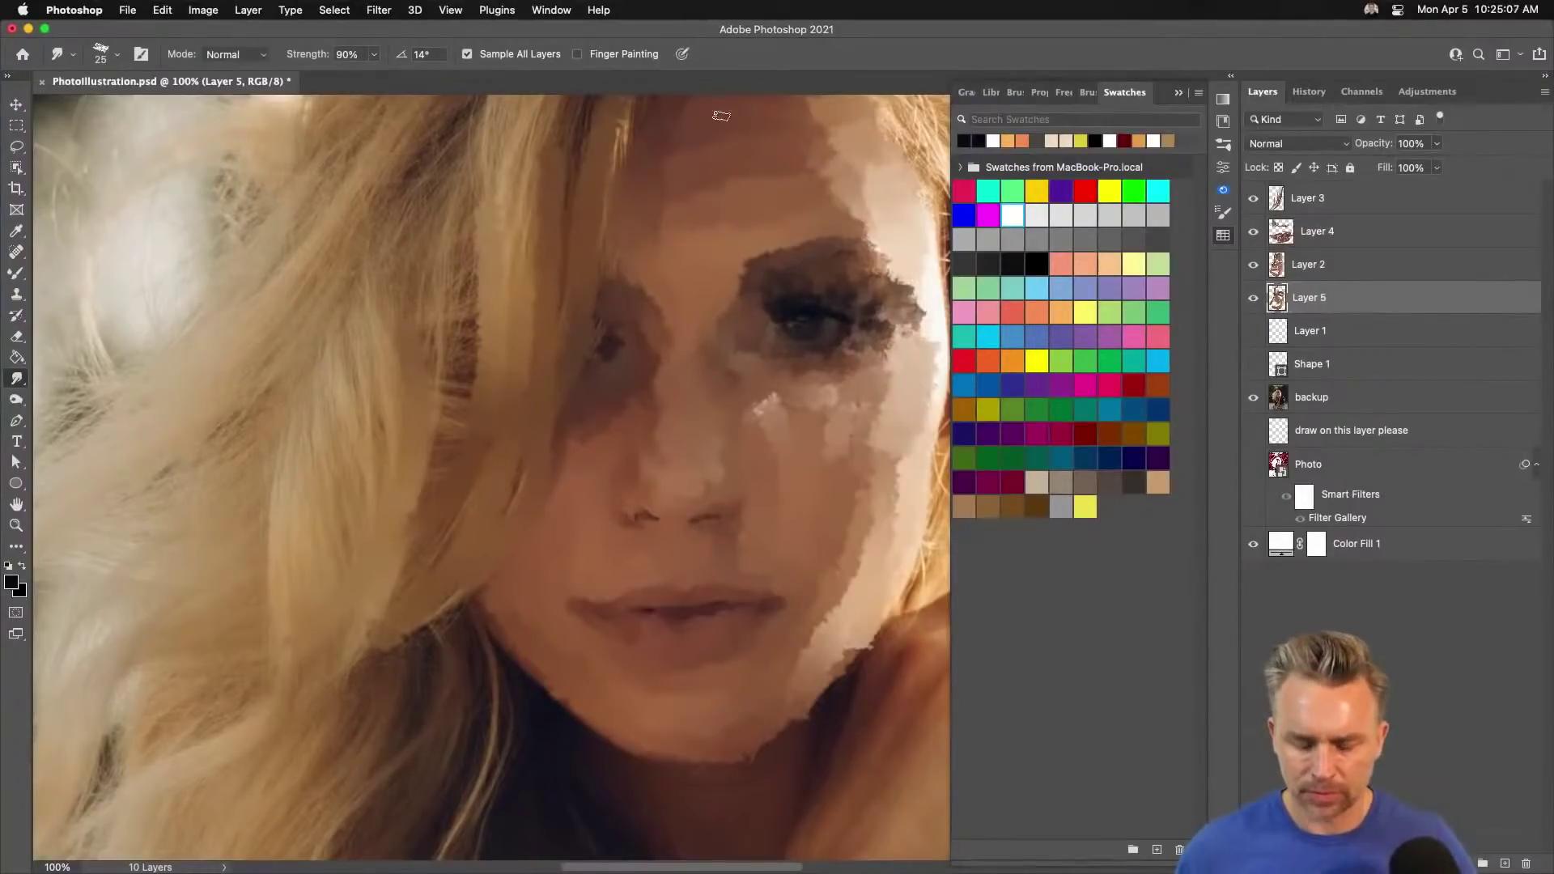
Lasso around the face on the backup layer and add a layer mask from that selection.
click(1250, 403)
click(1250, 403)
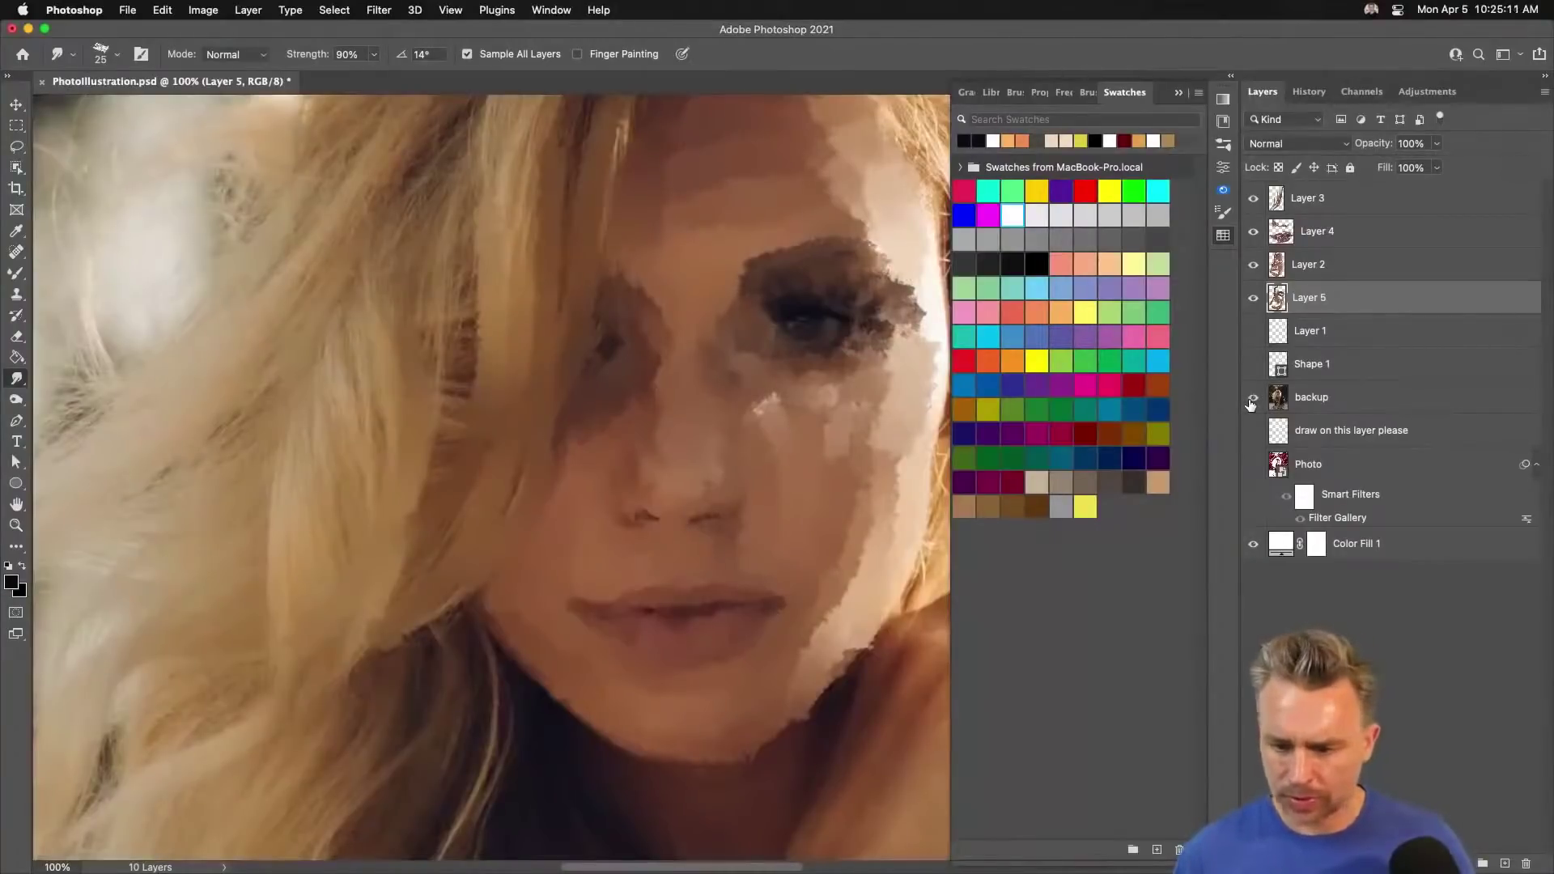
click(1373, 407)
key(super+minus)
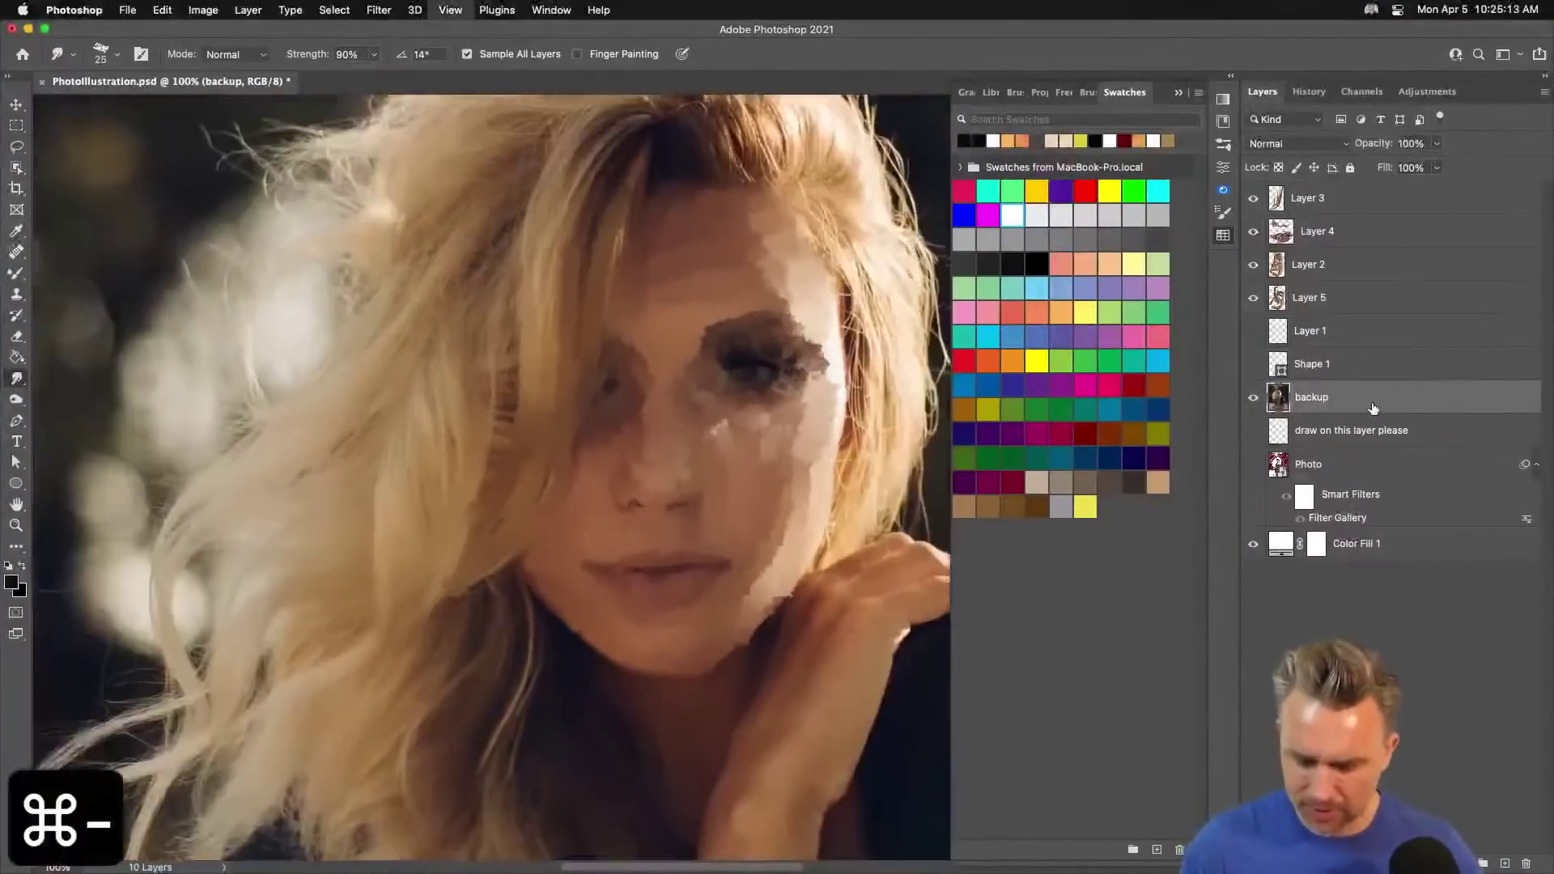
key(super+minus)
click(15, 149)
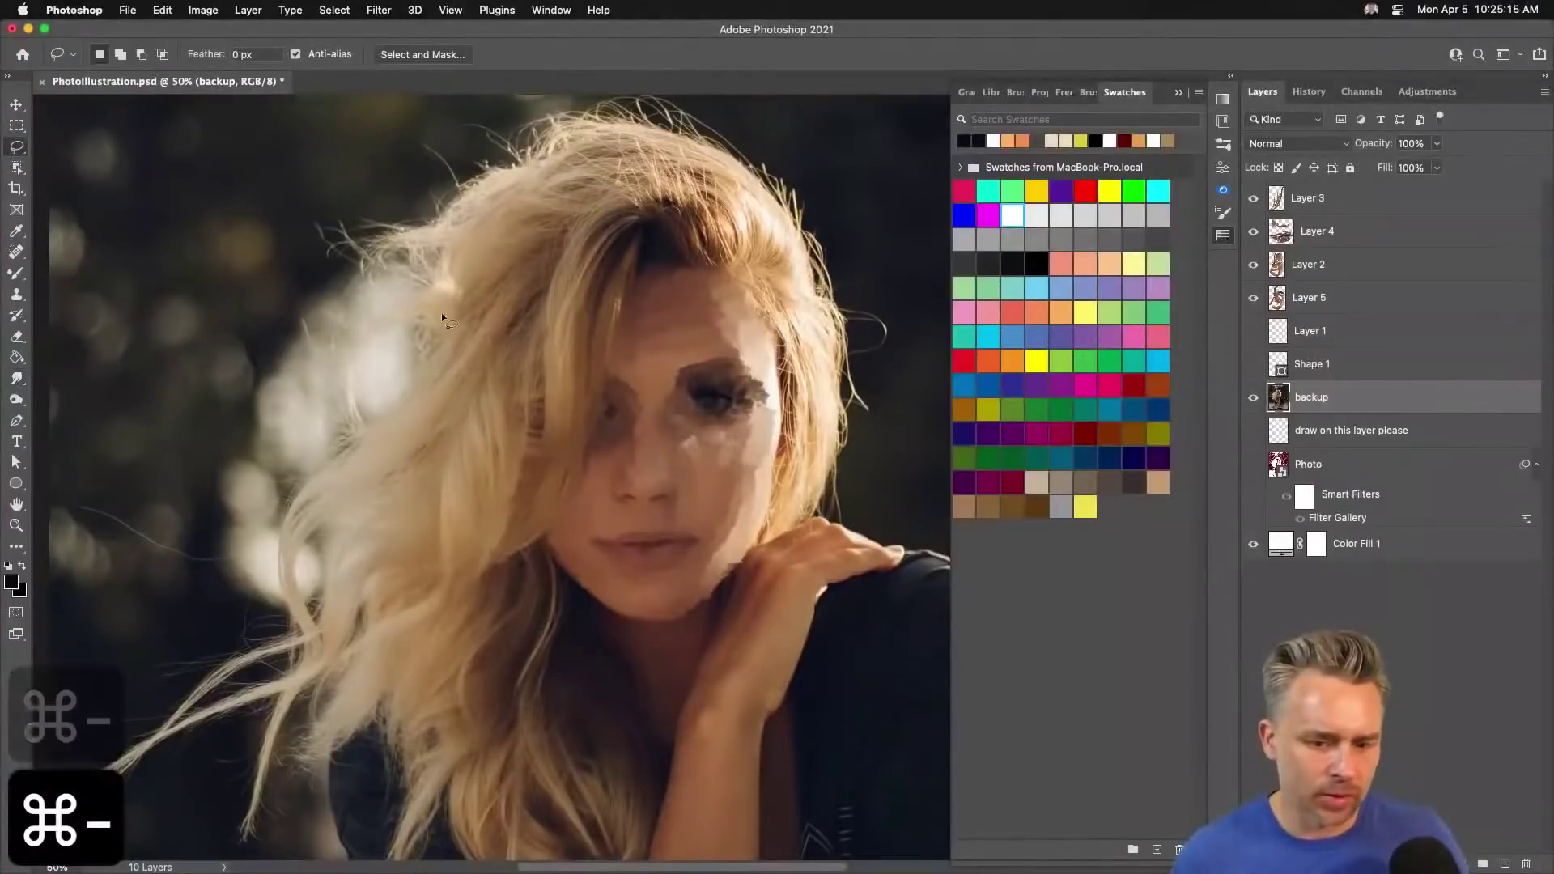
drag(654, 285, 726, 314)
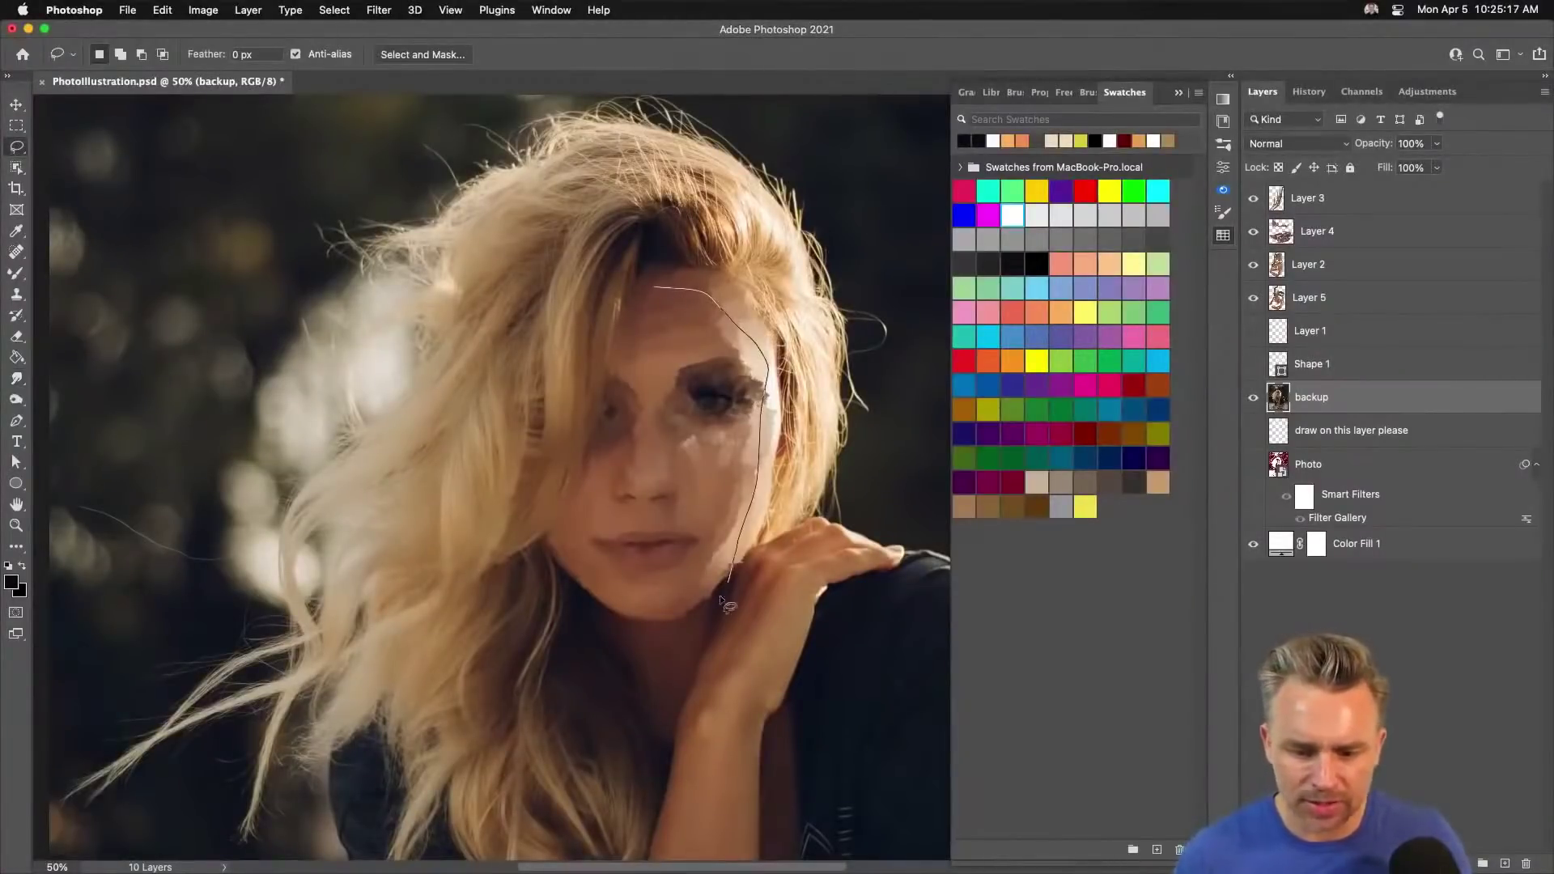
drag(607, 604, 560, 535)
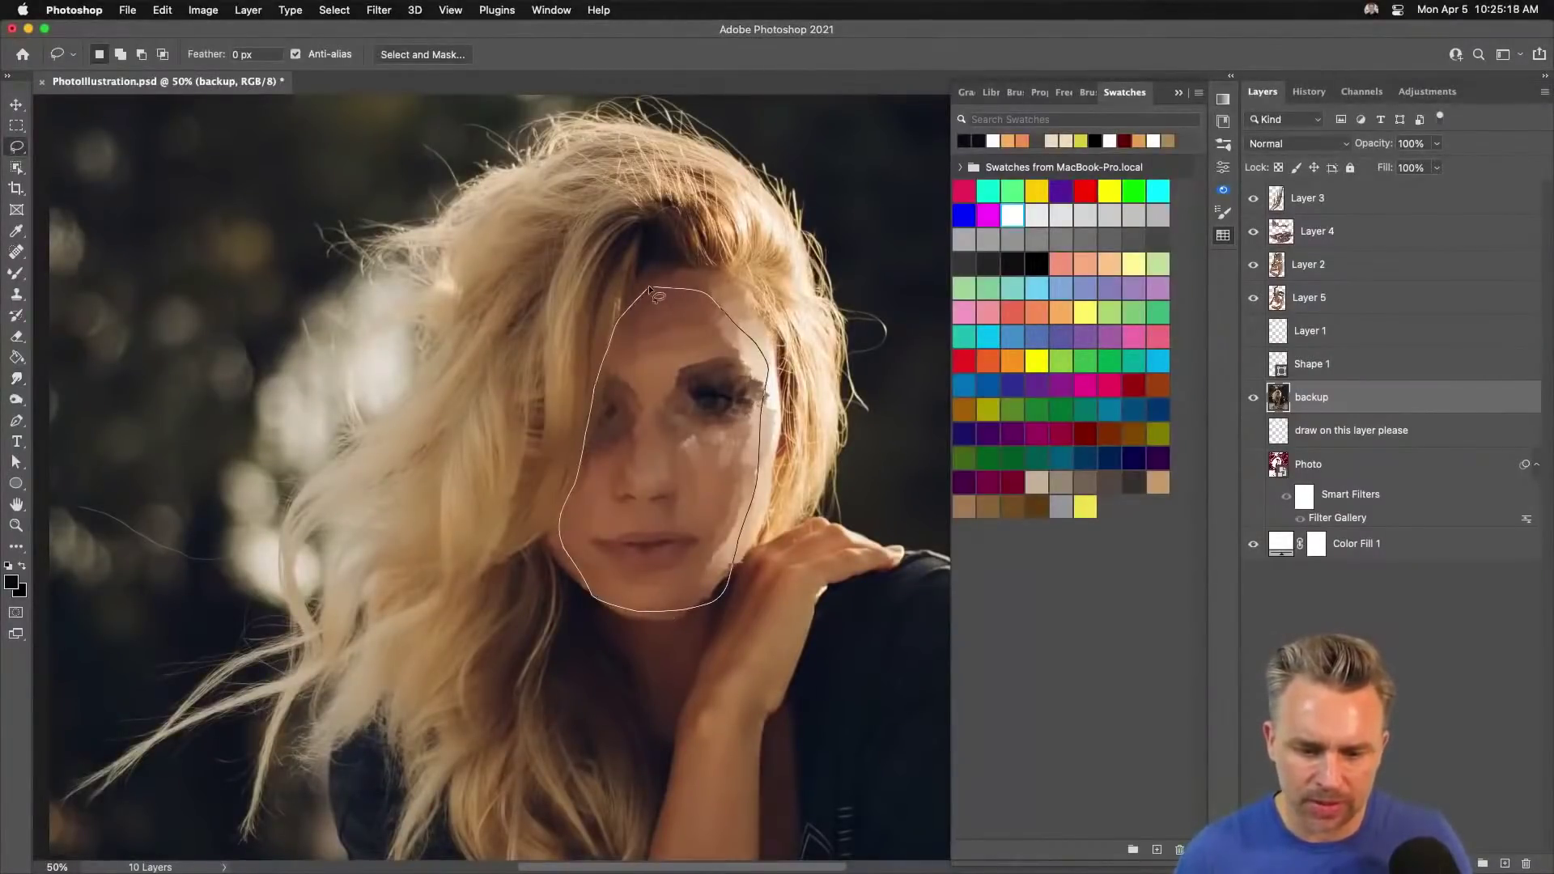
drag(649, 285, 653, 286)
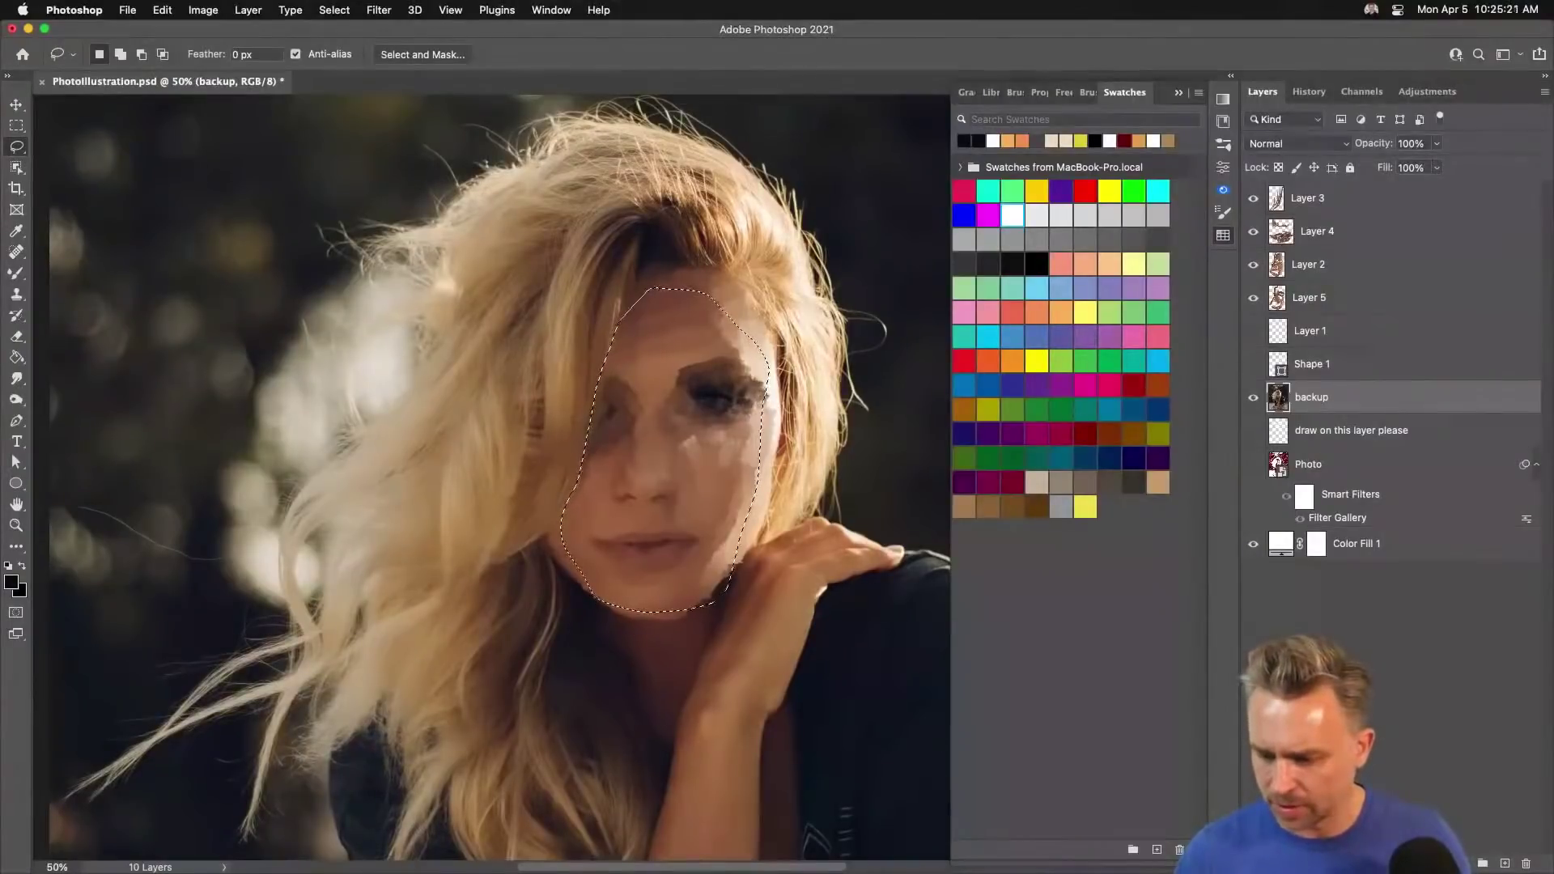
click(1439, 864)
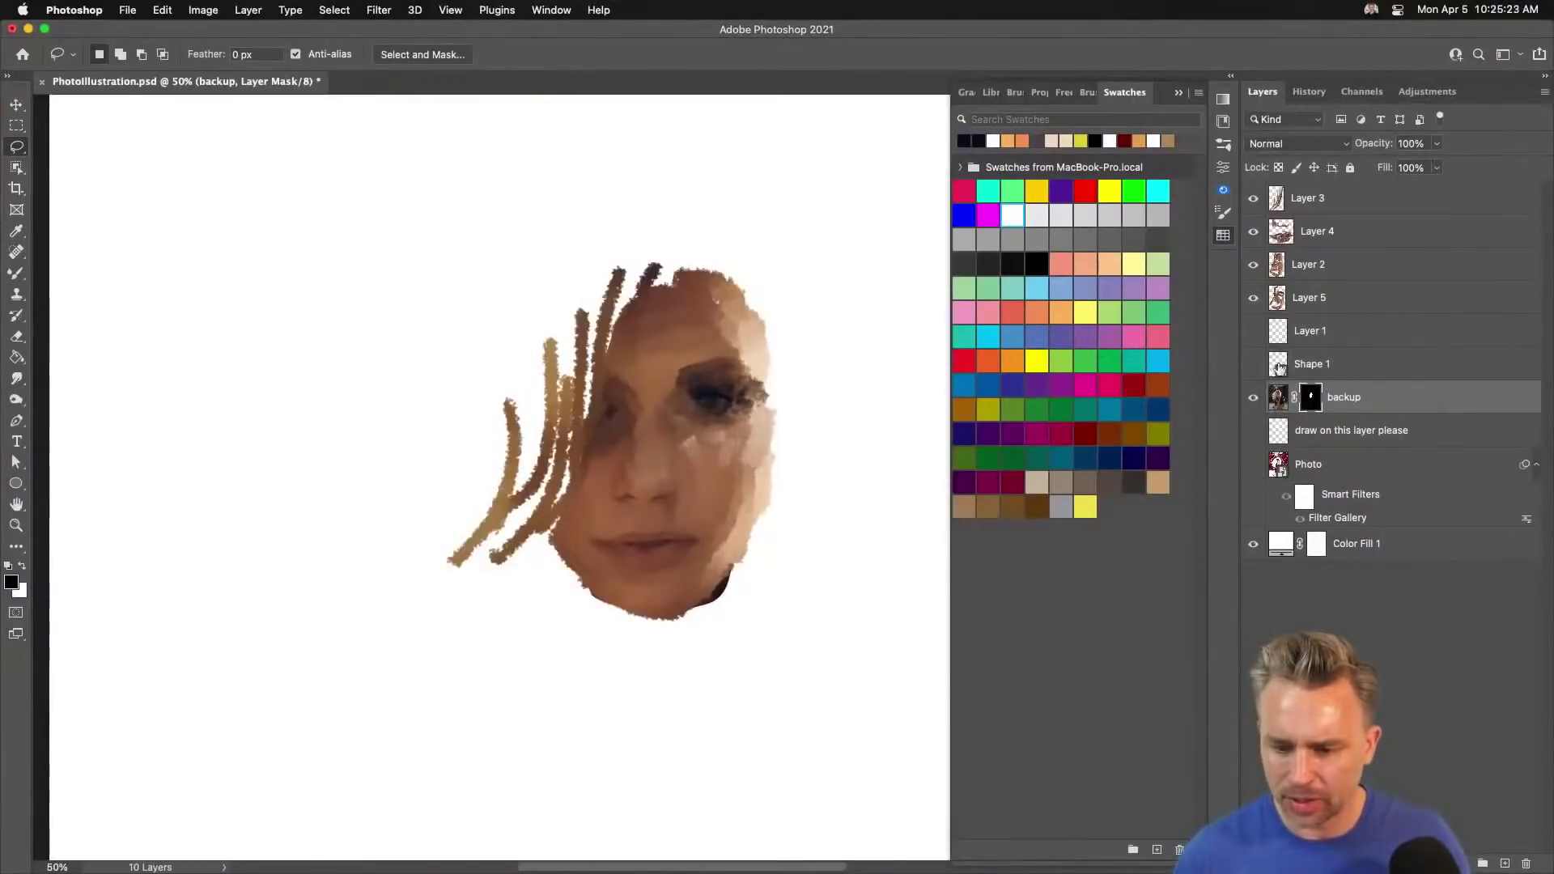
Paint over the dark patch beside the chin on the backup layer's mask with a Hard Round Mixer Brush at size 70.
key(b)
key(bracketright)
key(bracketright)
key(bracketright)
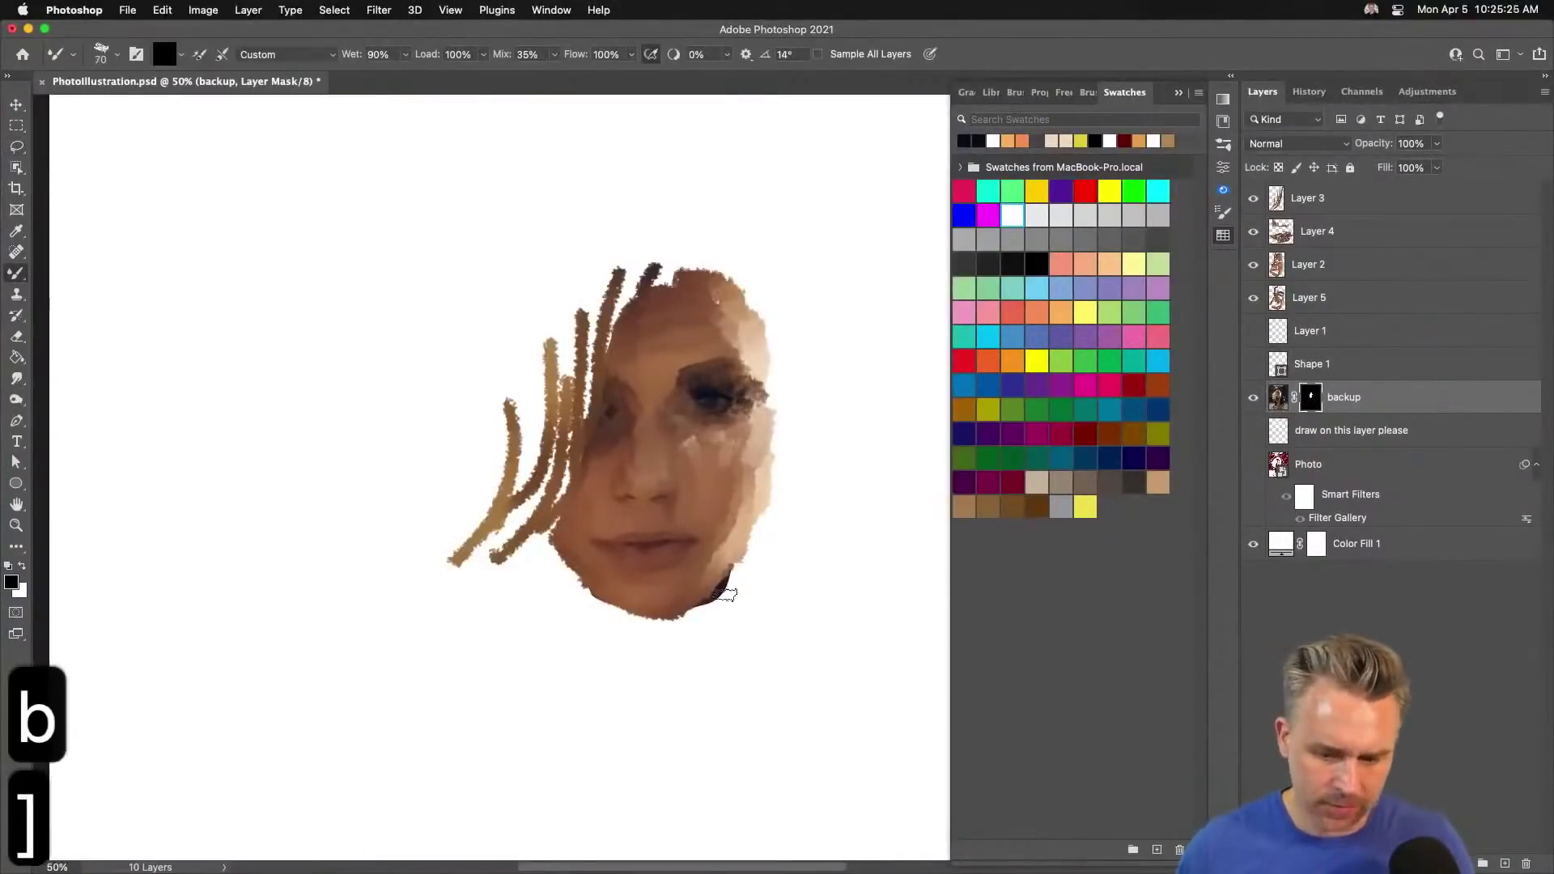
click(117, 57)
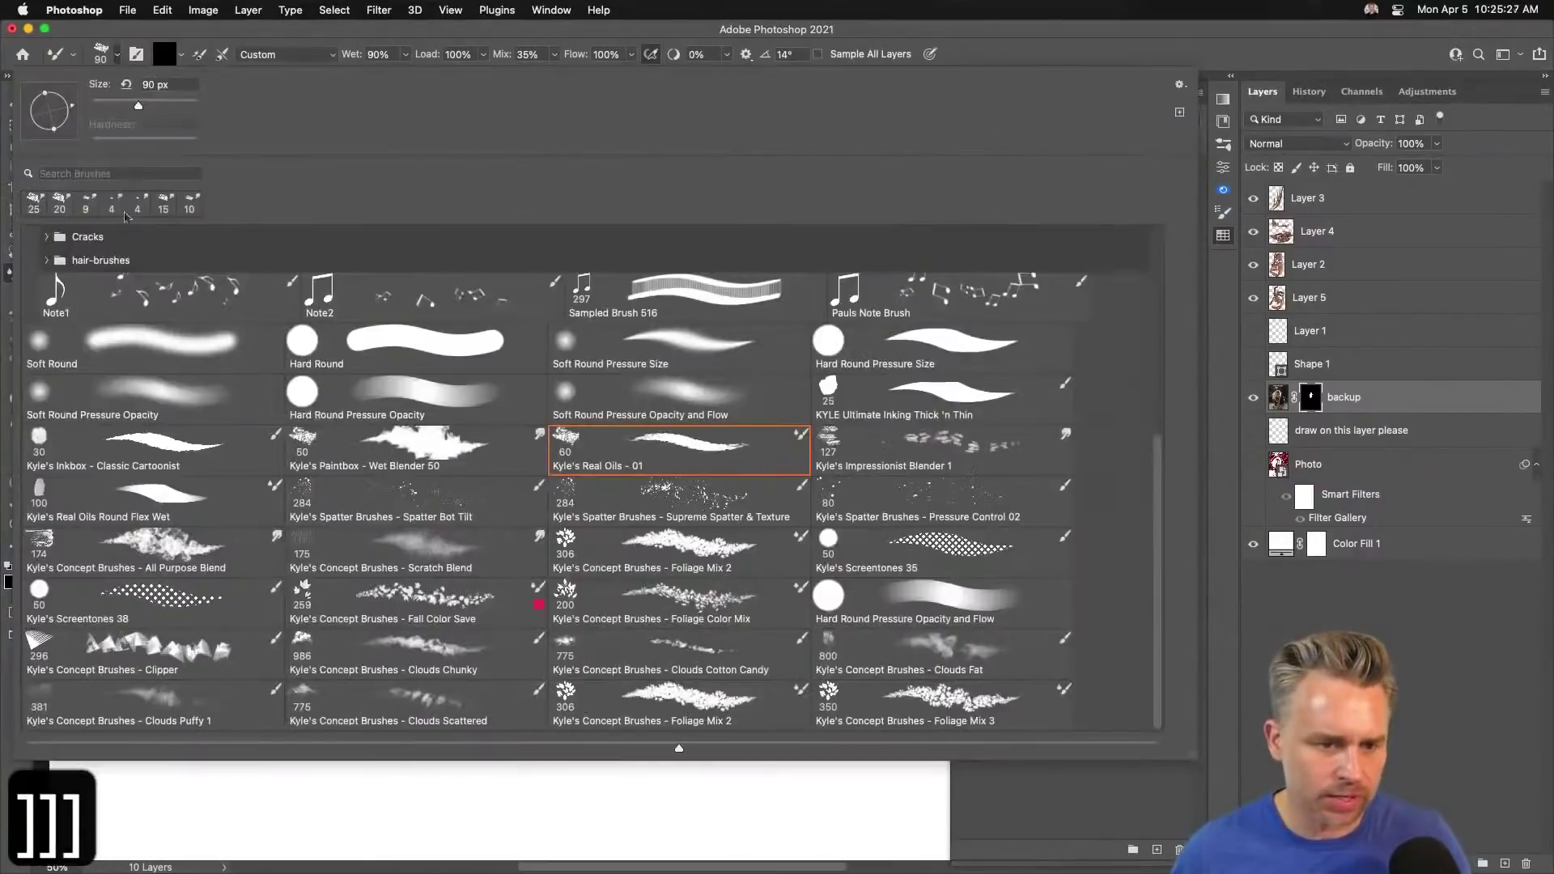
scroll(394, 515, up, 5)
click(382, 698)
key(Return)
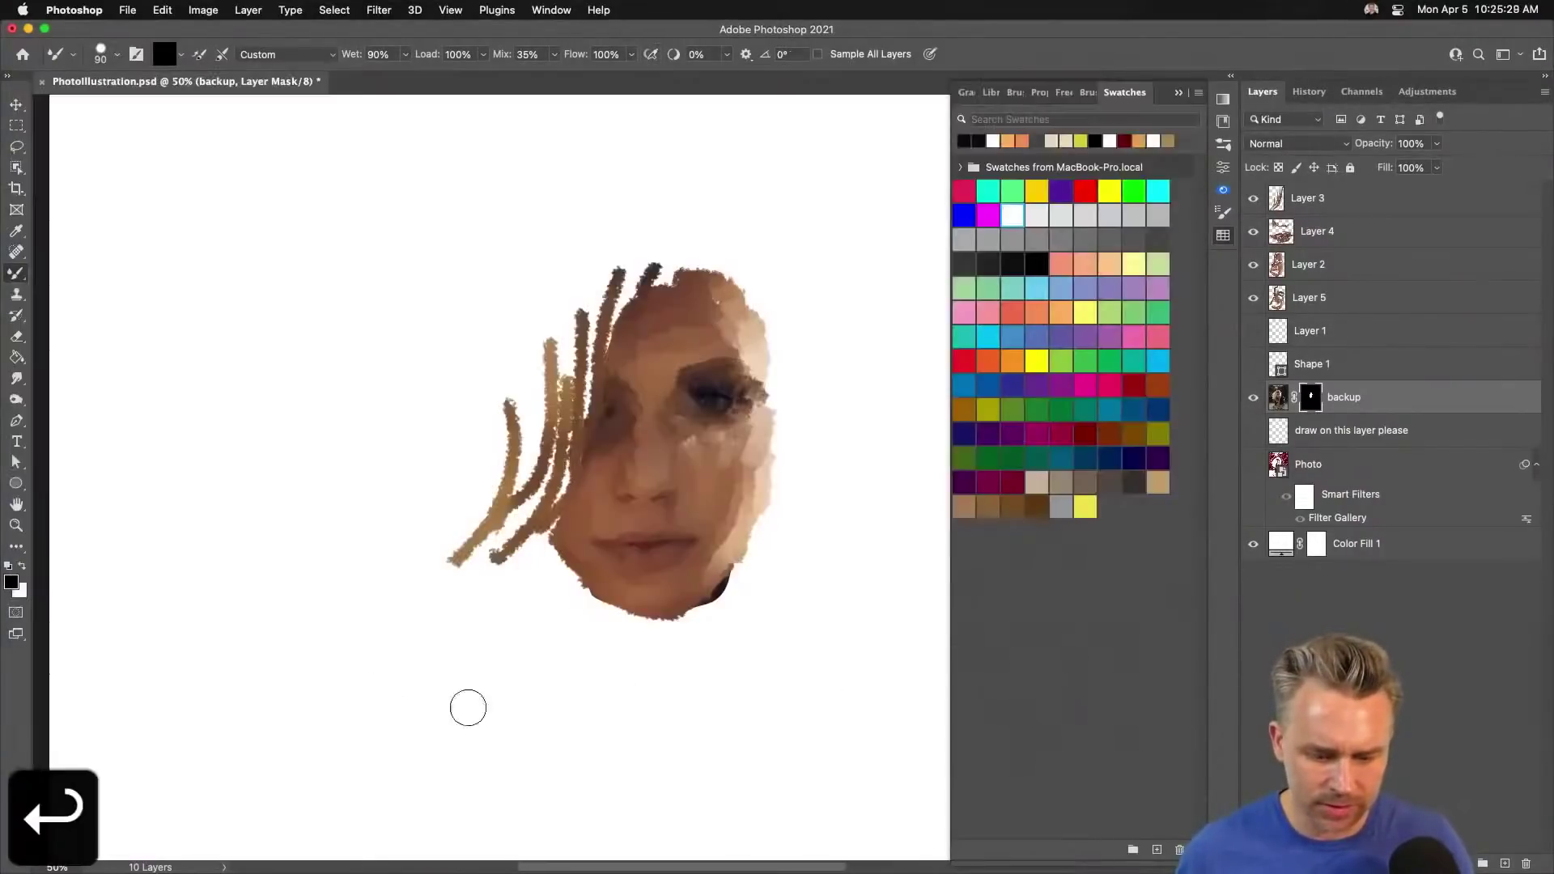
key(bracketleft)
key(bracketleft)
mouse_move(714, 609)
mouse_down()
mouse_move(726, 572)
mouse_move(694, 592)
mouse_move(737, 610)
mouse_move(682, 581)
mouse_move(710, 606)
mouse_up()
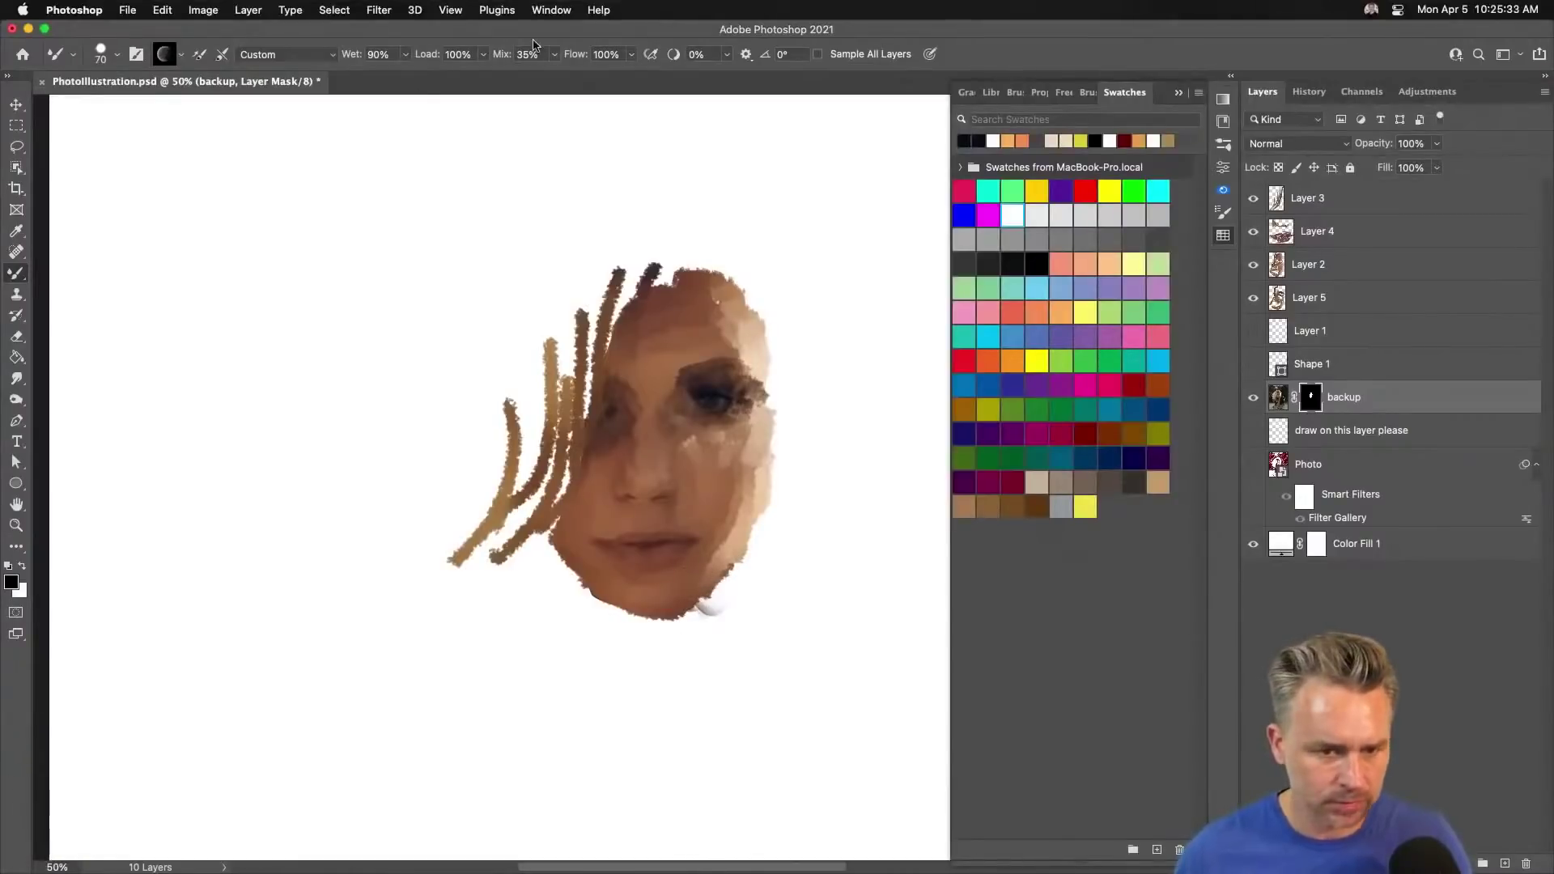
Switch to the regular Brush tool and paint the leftover smear beside the chin out of the backup mask at size 30.
click(117, 55)
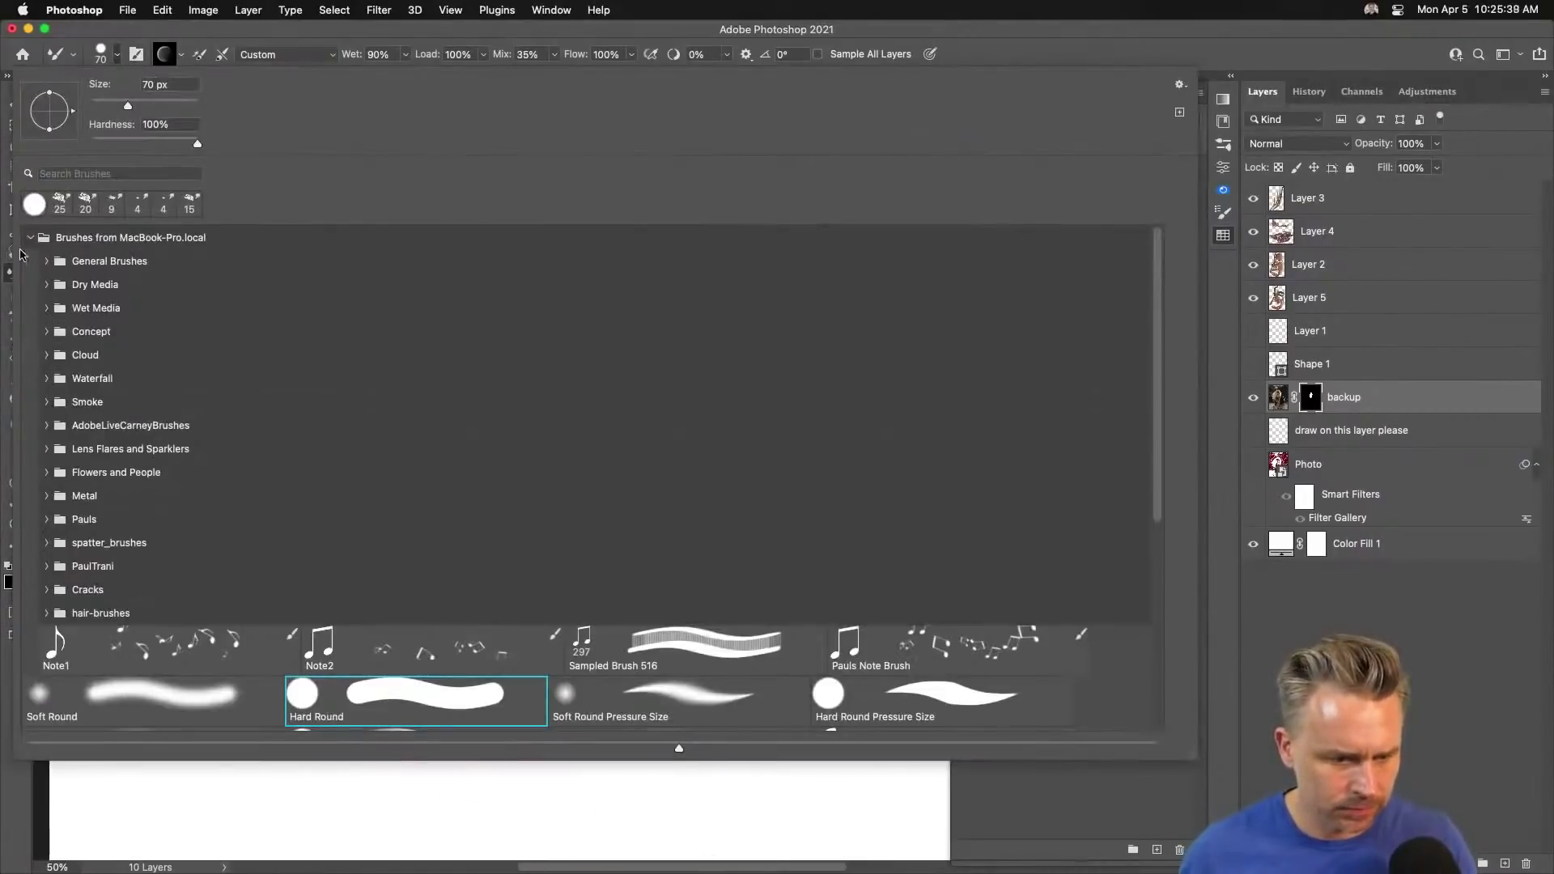
click(46, 261)
key(Return)
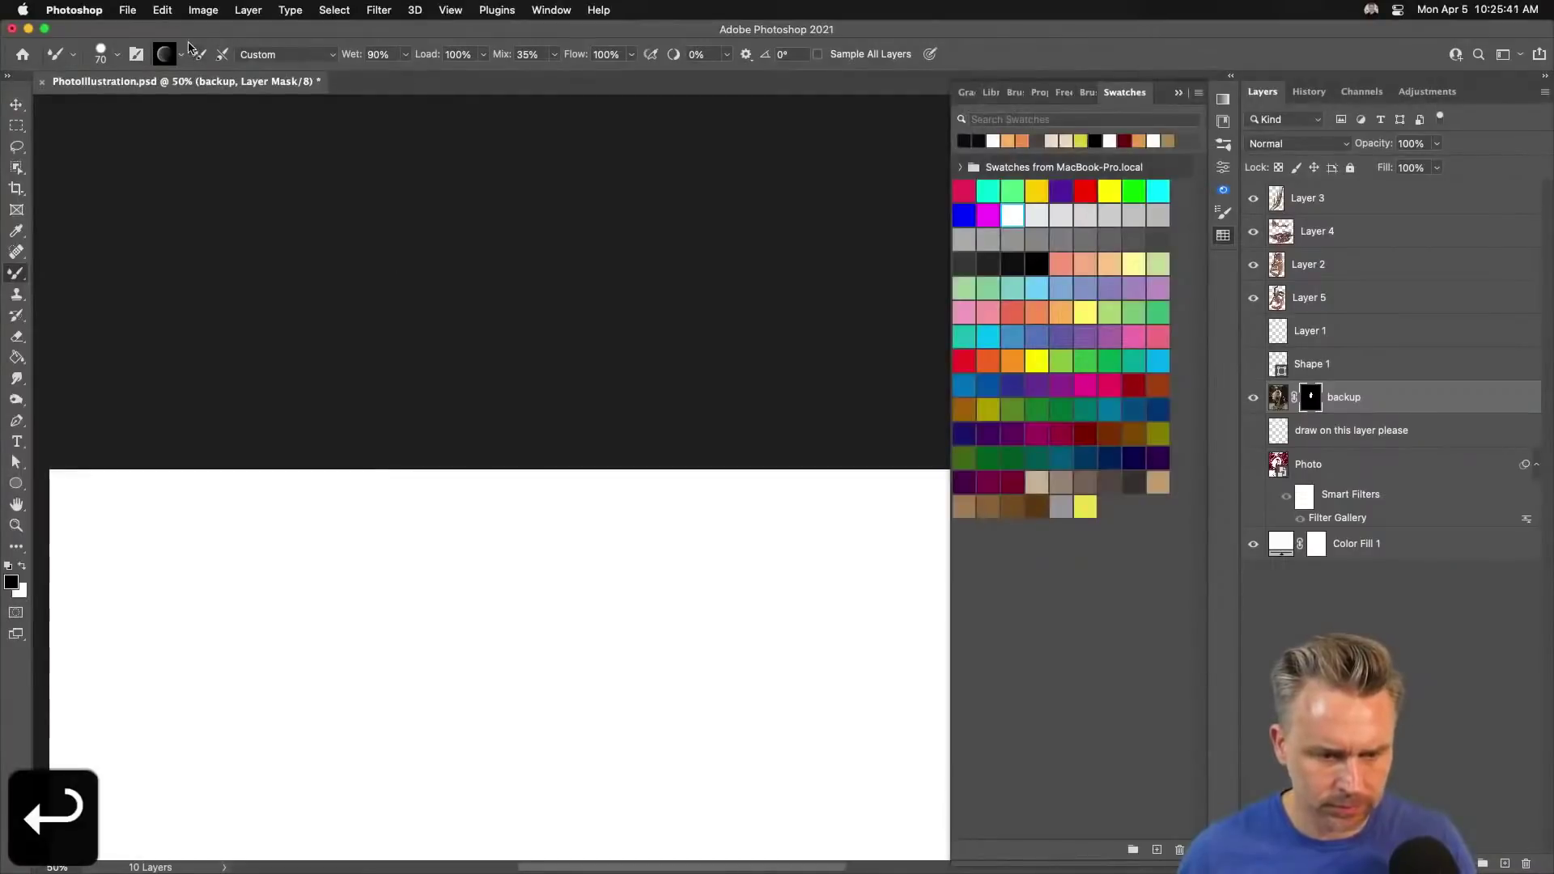
click(13, 269)
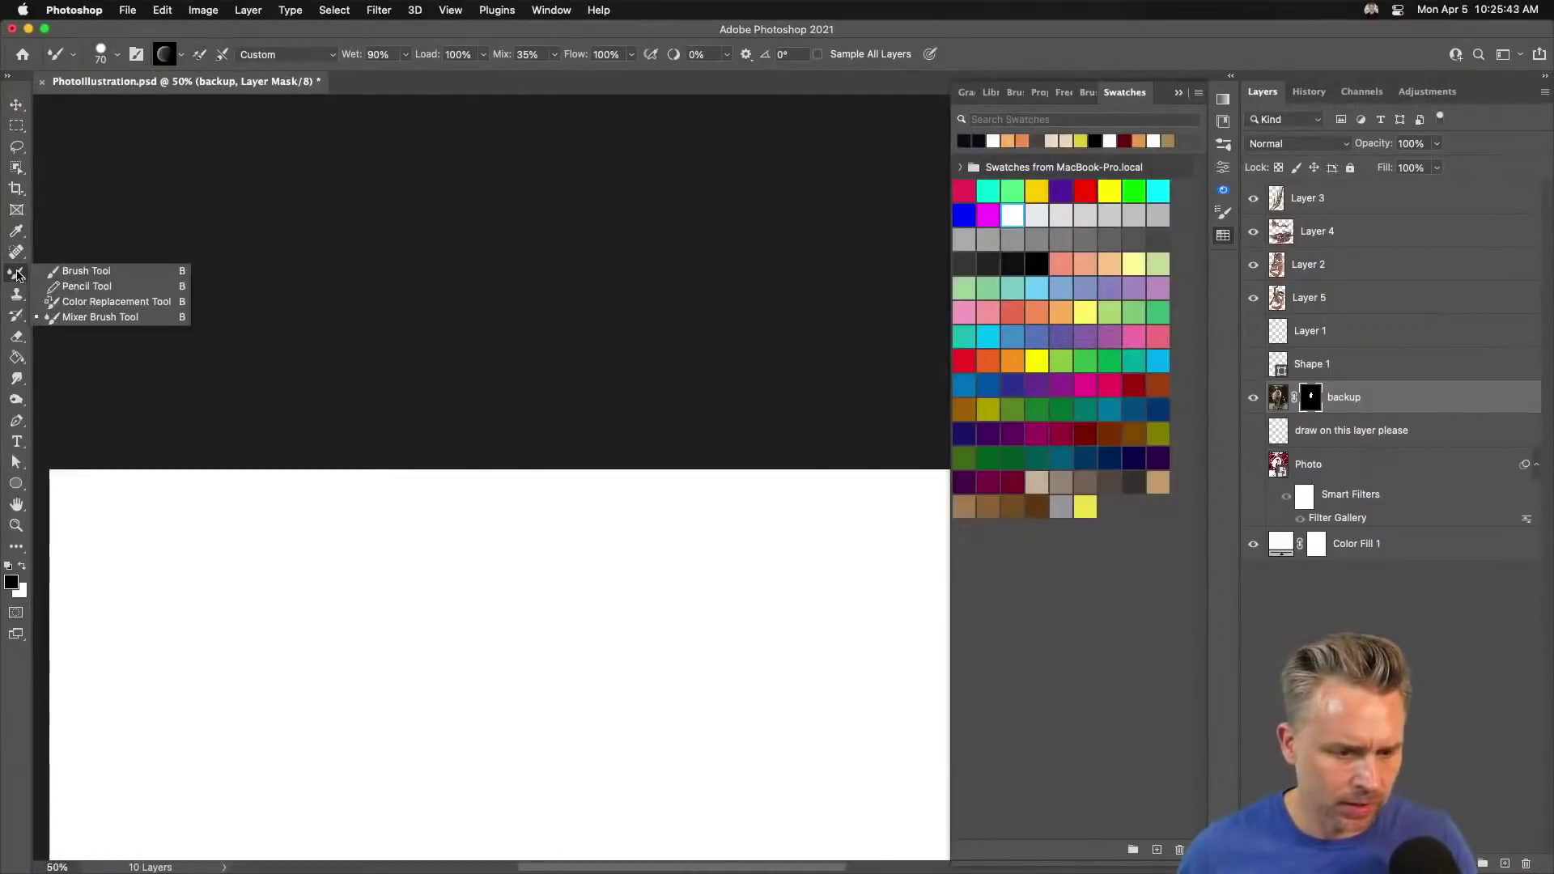
click(73, 267)
key(space)
drag(464, 760, 416, 215)
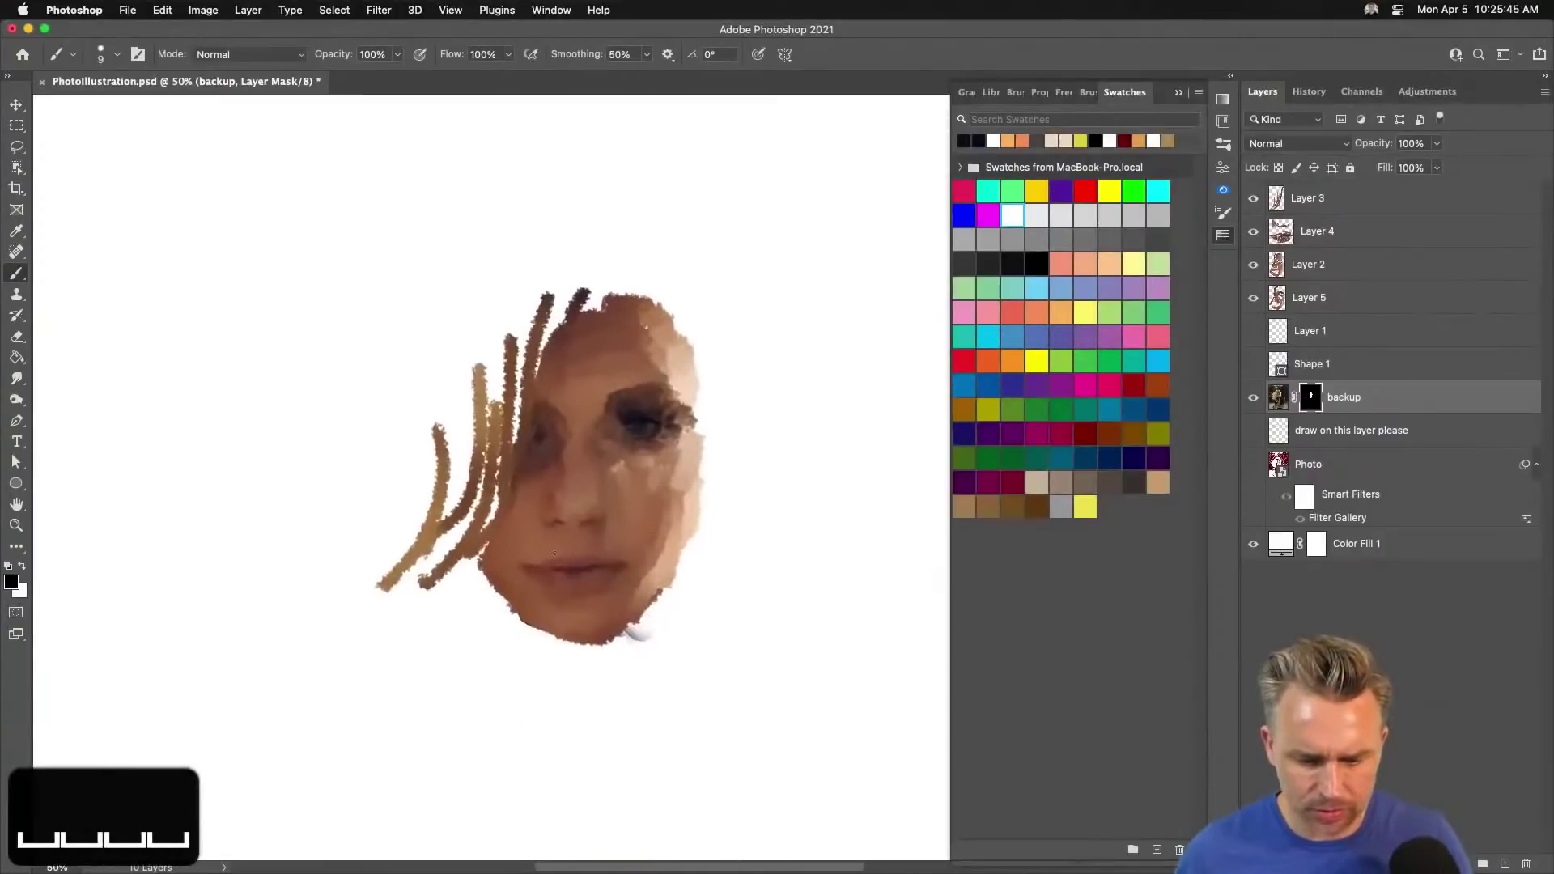
key(bracketright)
key(bracketright)
key(bracketright)
key(bracketright)
key(bracketright)
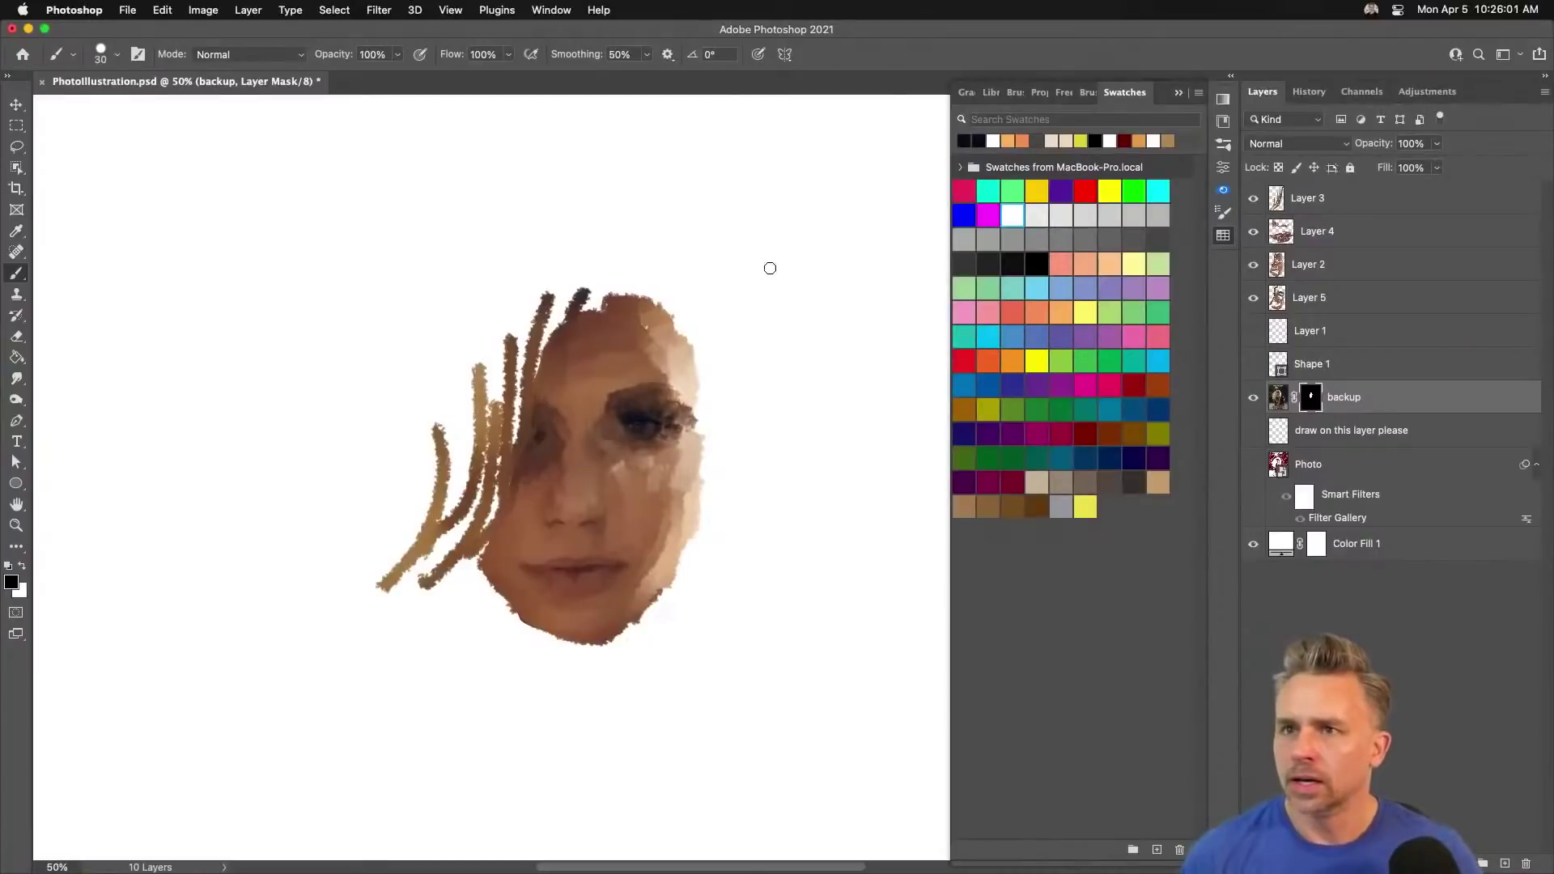
Duplicate the white Color Fill 1 layer.
click(1336, 546)
key(super+j)
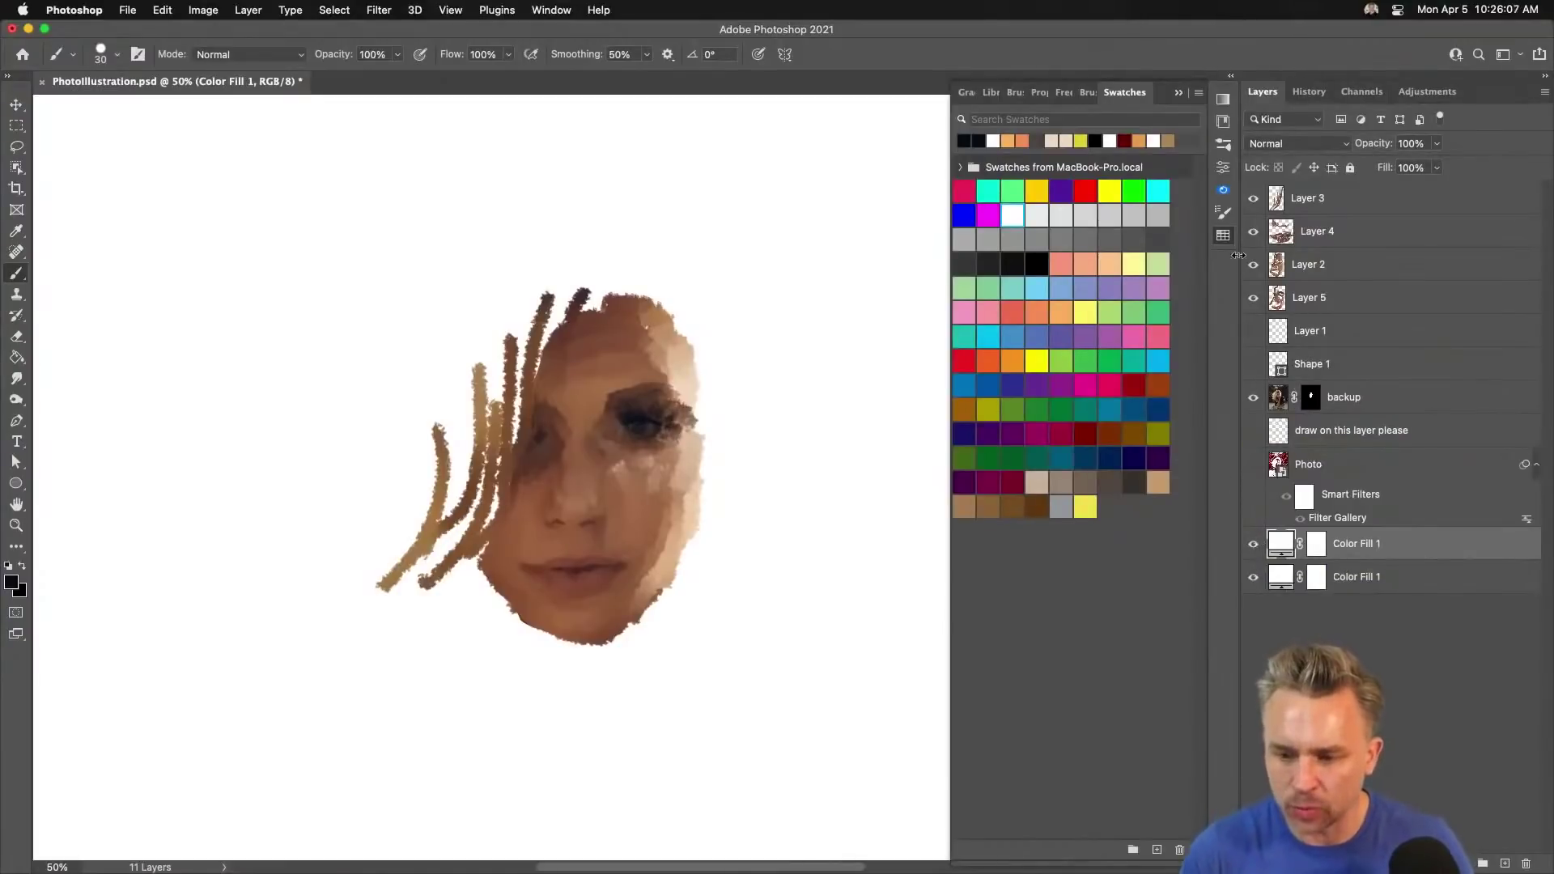
click(1329, 235)
Duplicate the masked backup layer, delete the copy's layer mask, and make Layer 5 active.
click(1363, 402)
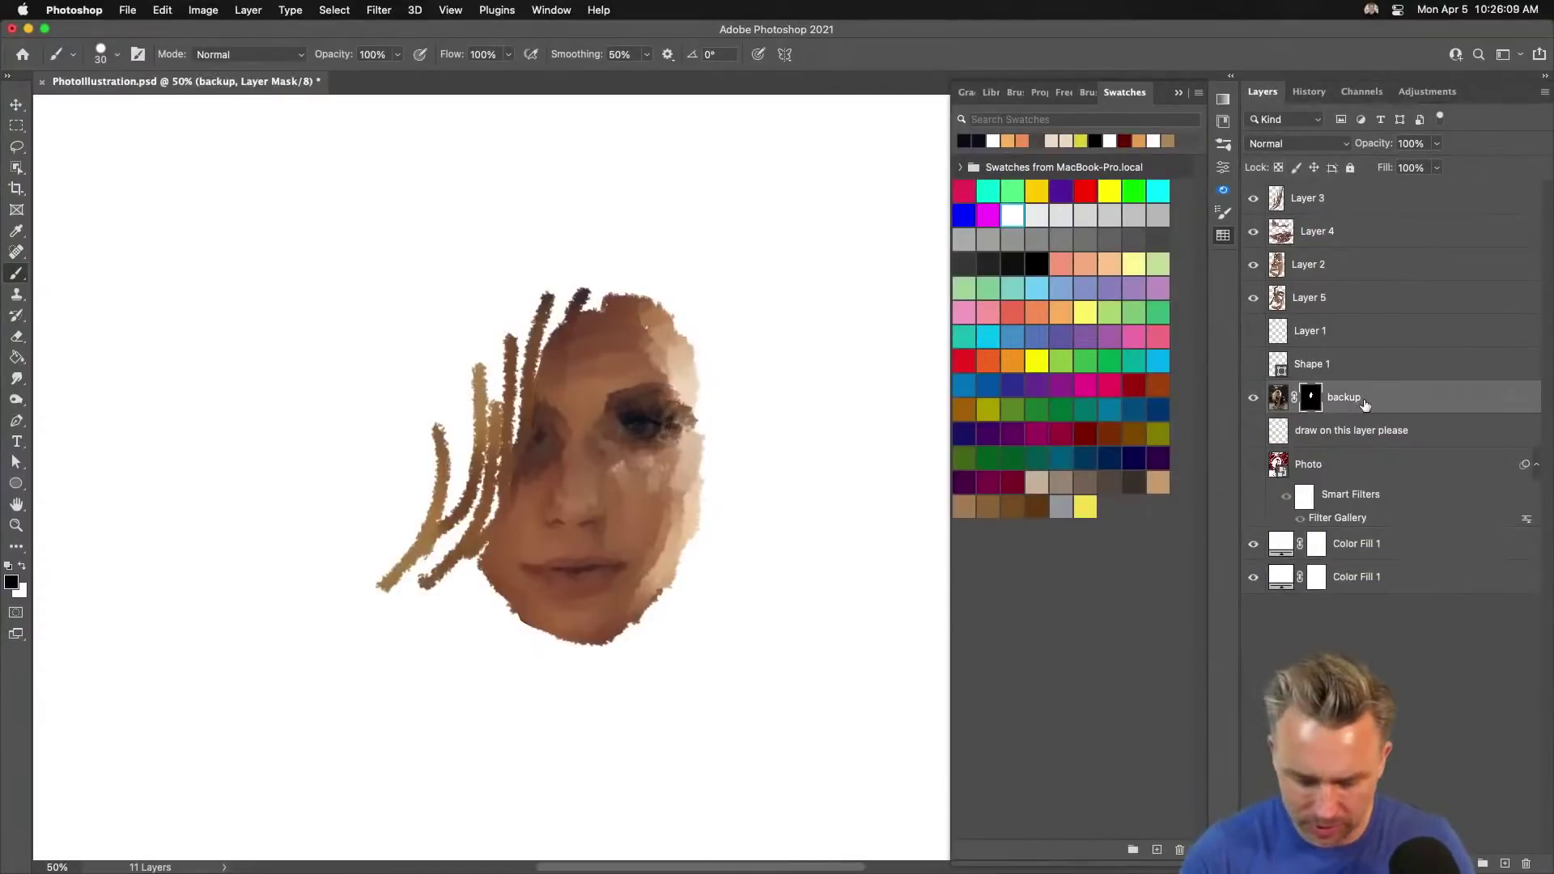
key(super+j)
right_click(1311, 397)
click(1244, 380)
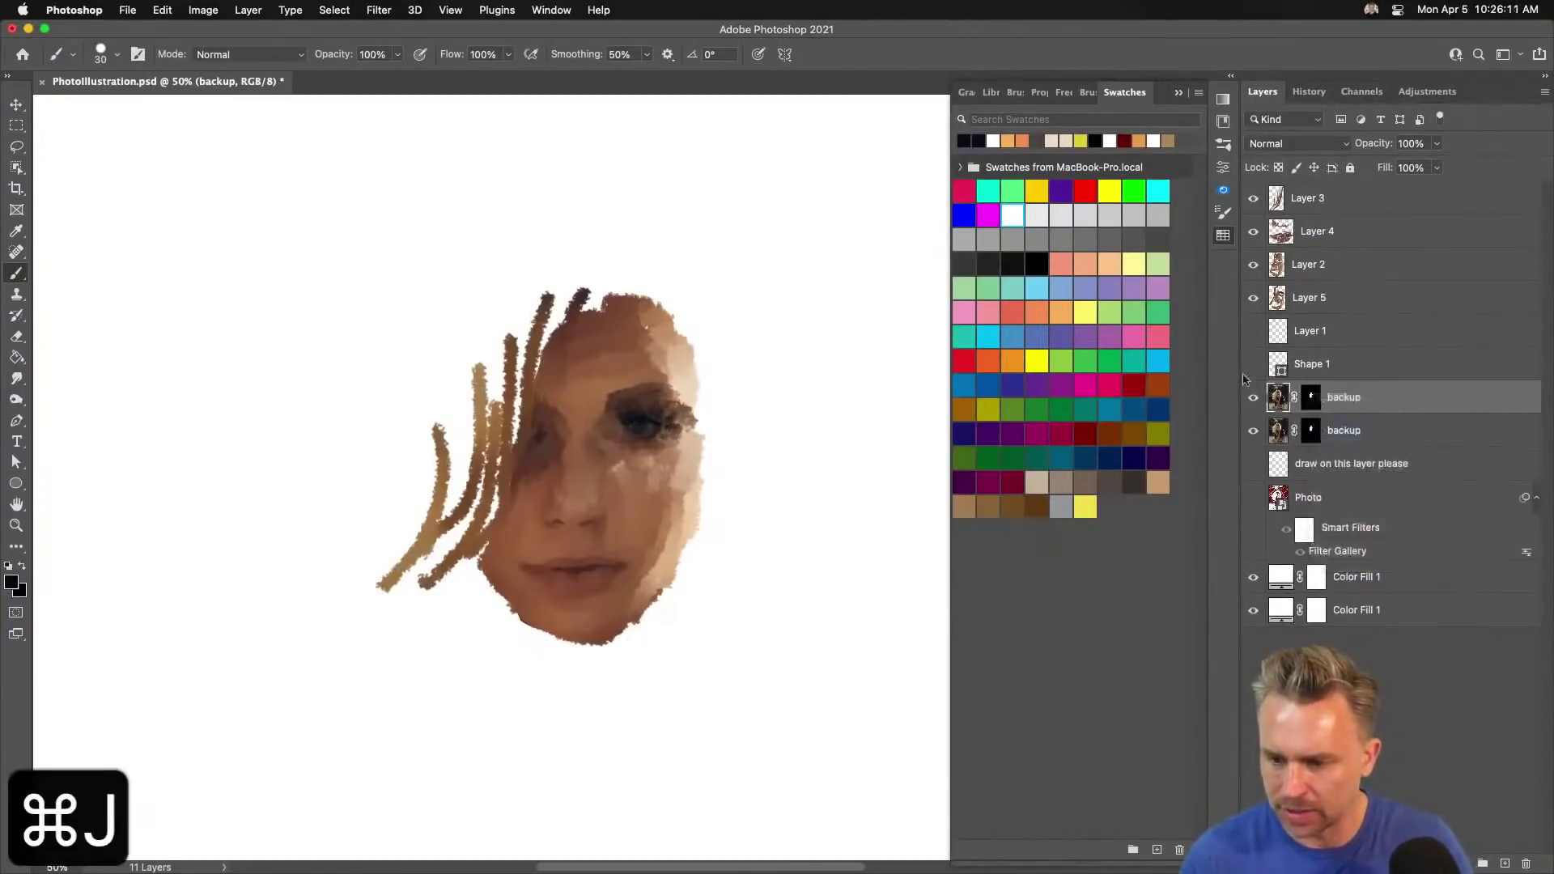
click(1313, 305)
key(bracketright)
key(bracketright)
key(bracketright)
key(bracketright)
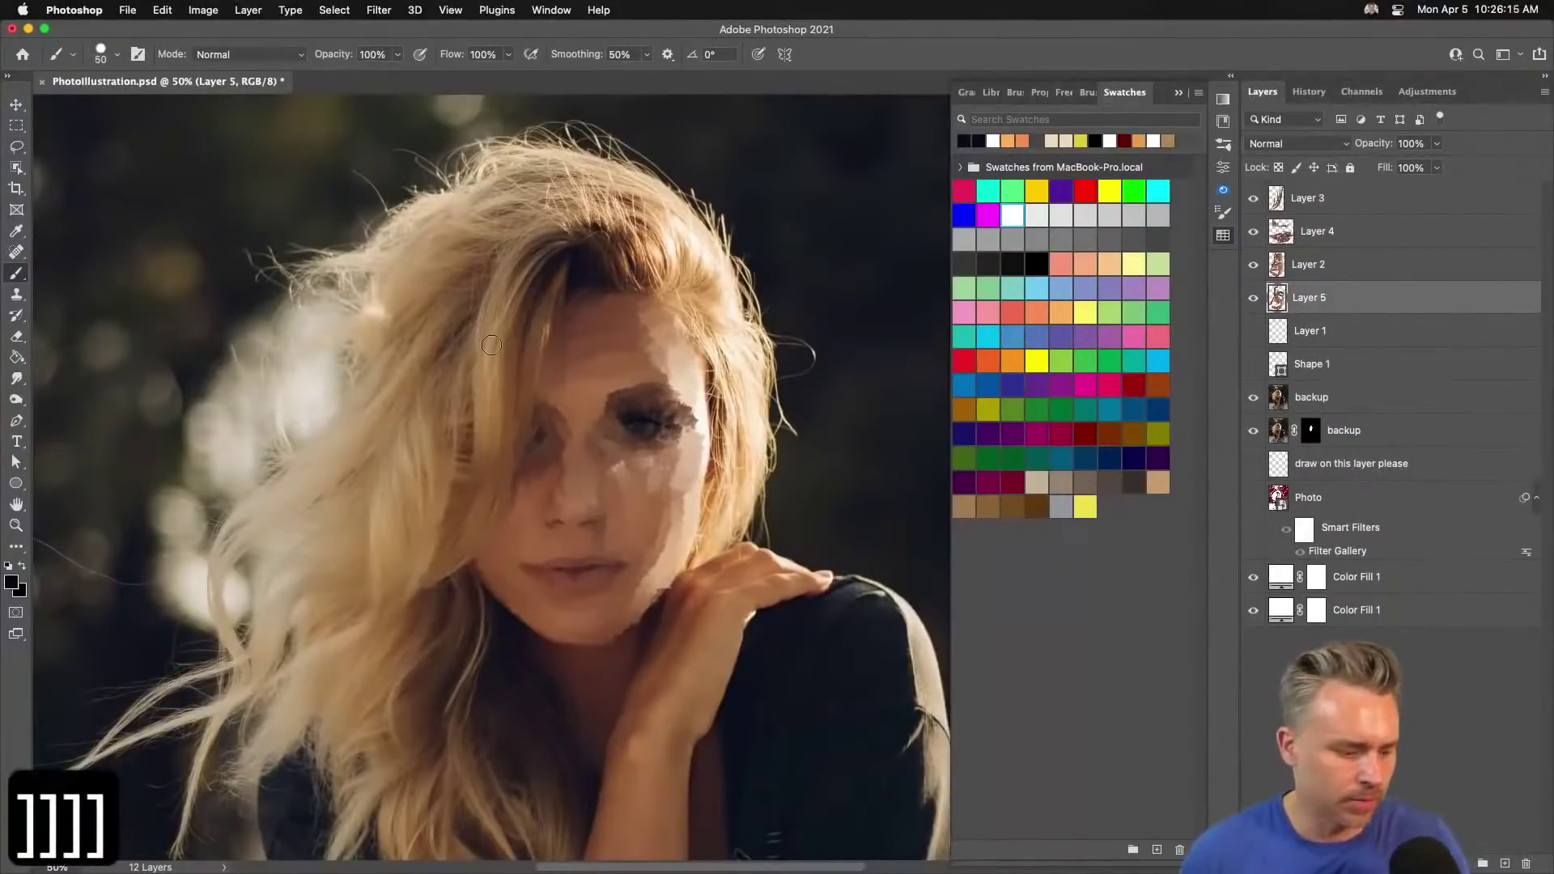
drag(502, 301, 472, 391)
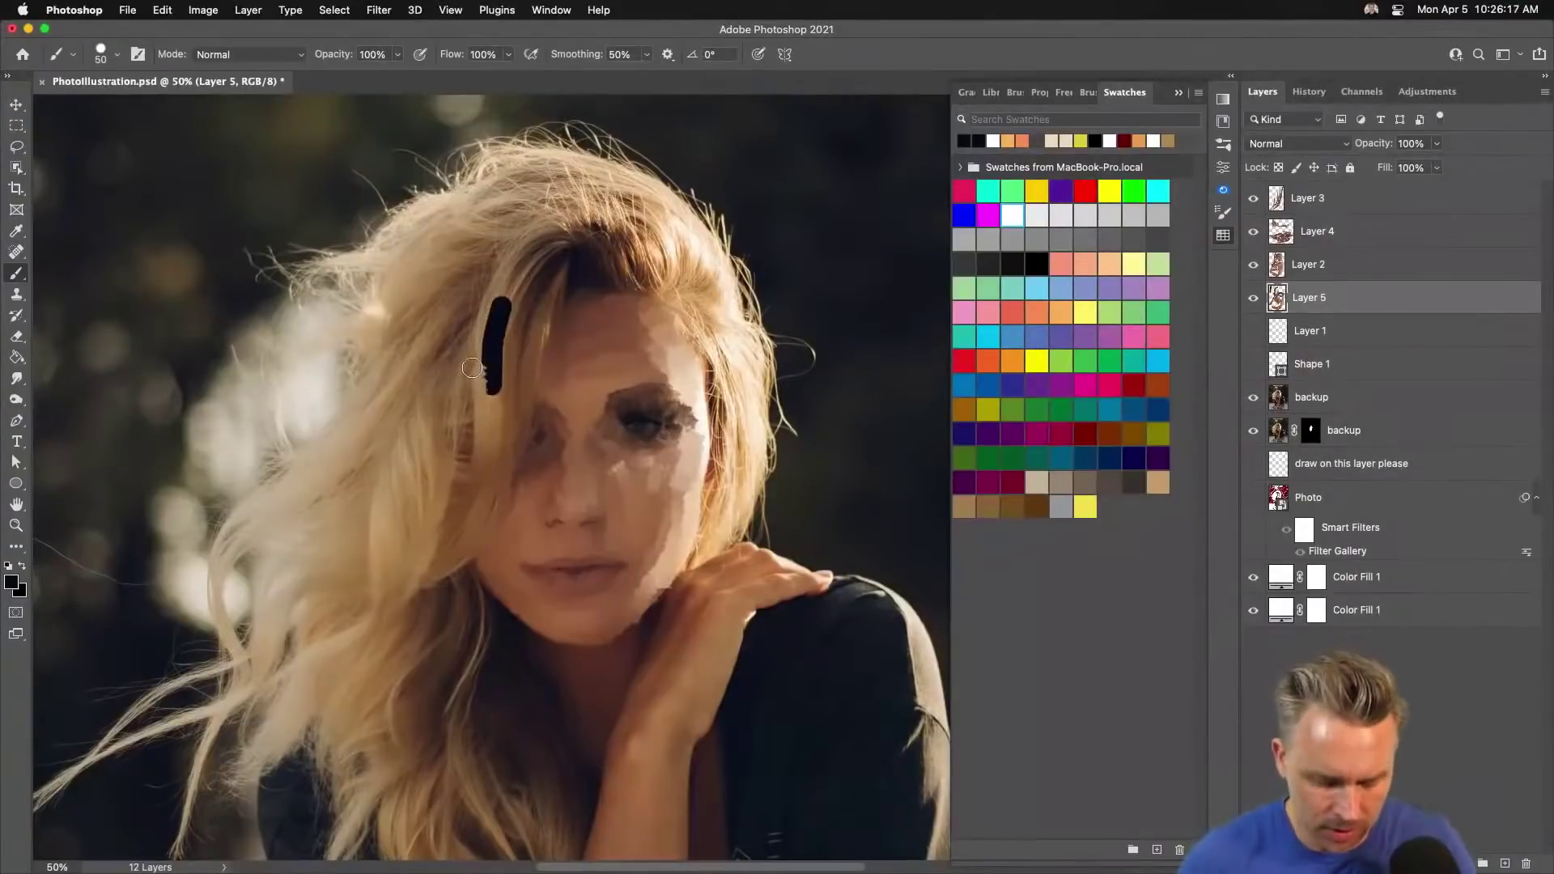
key(super+z)
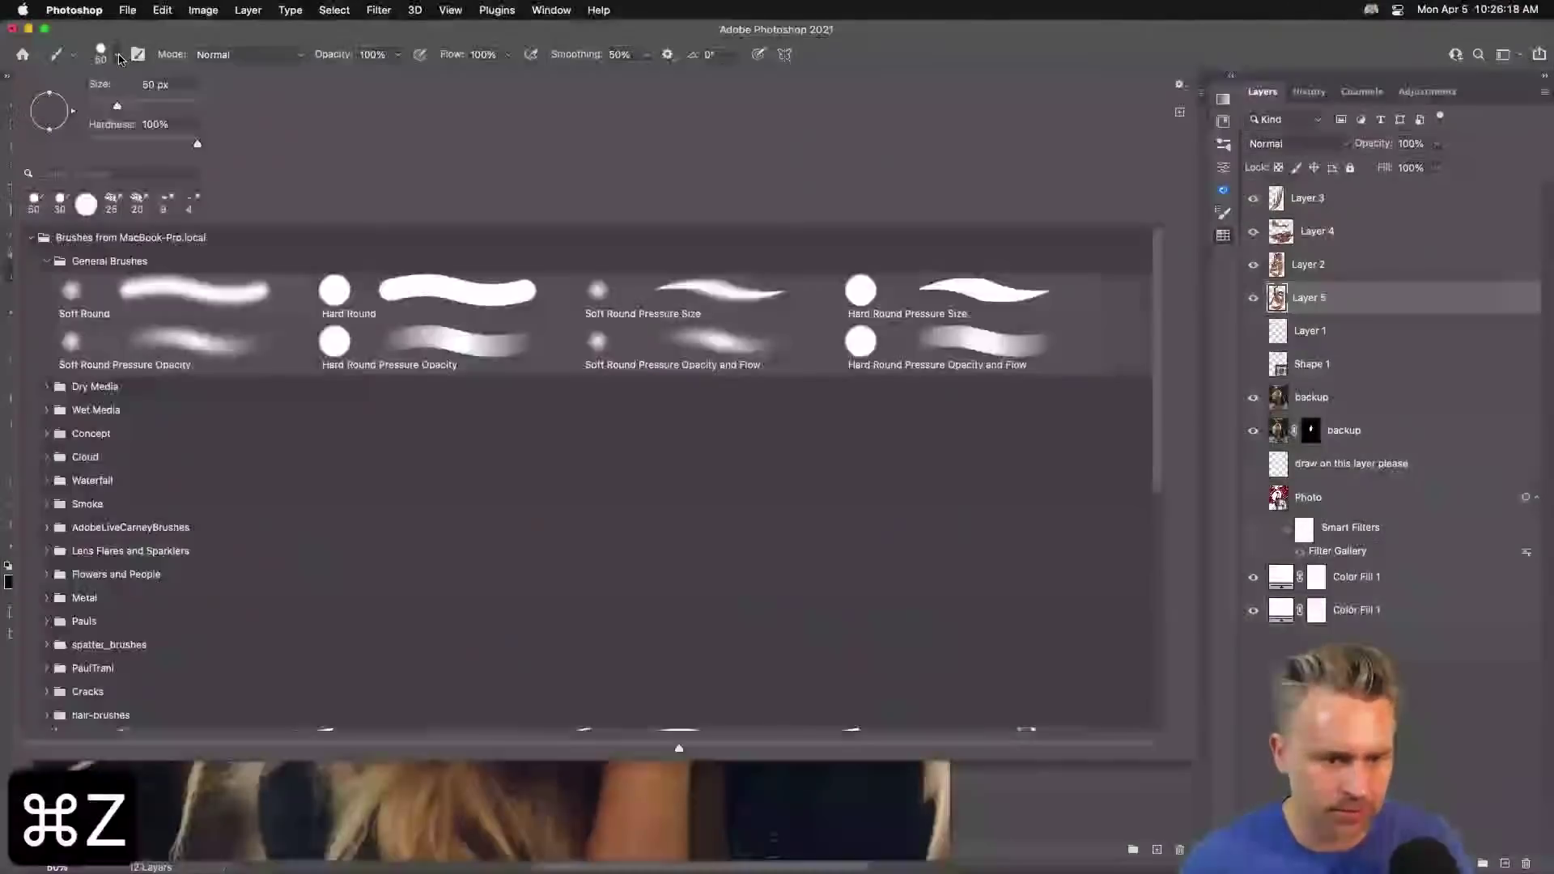
Select the smudge brush preset Kyle's Paintbox - Wet Blender 50.
click(117, 54)
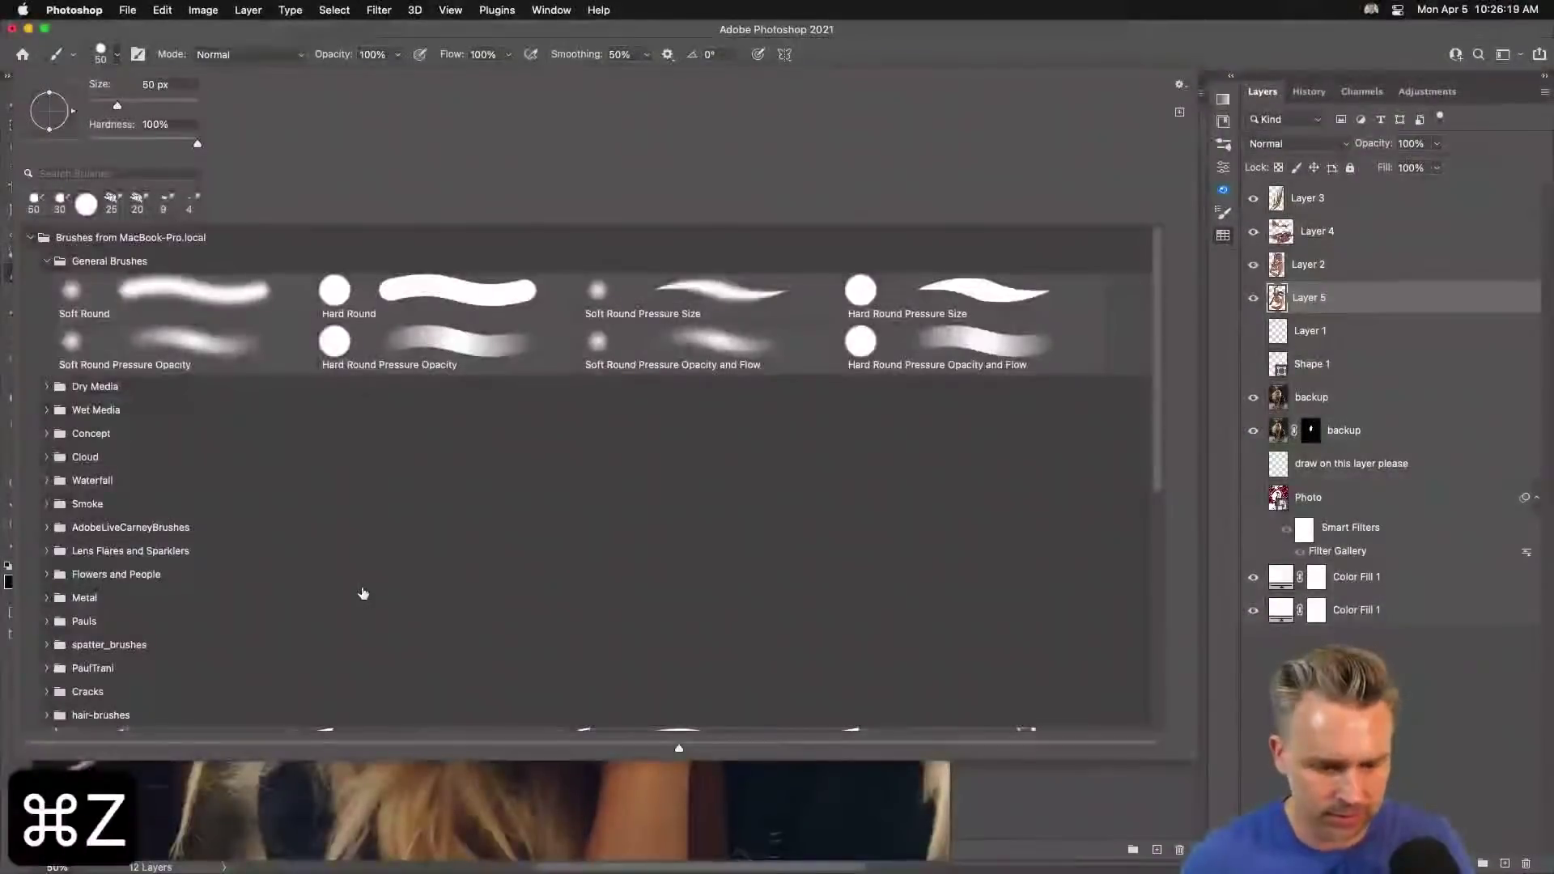
scroll(362, 593, down, 5)
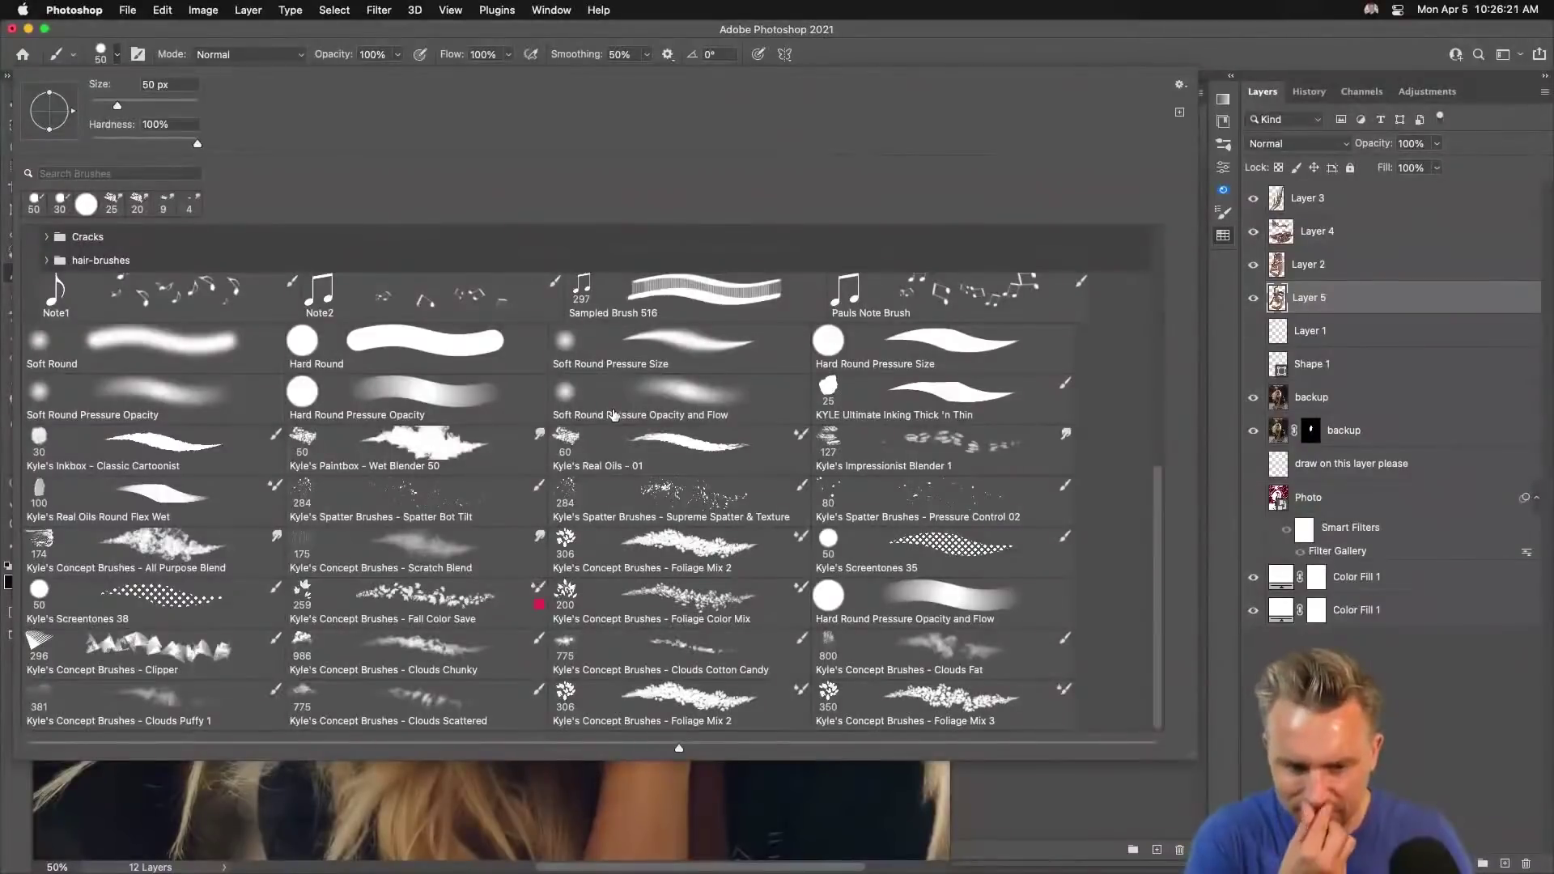
click(422, 451)
right_click(406, 450)
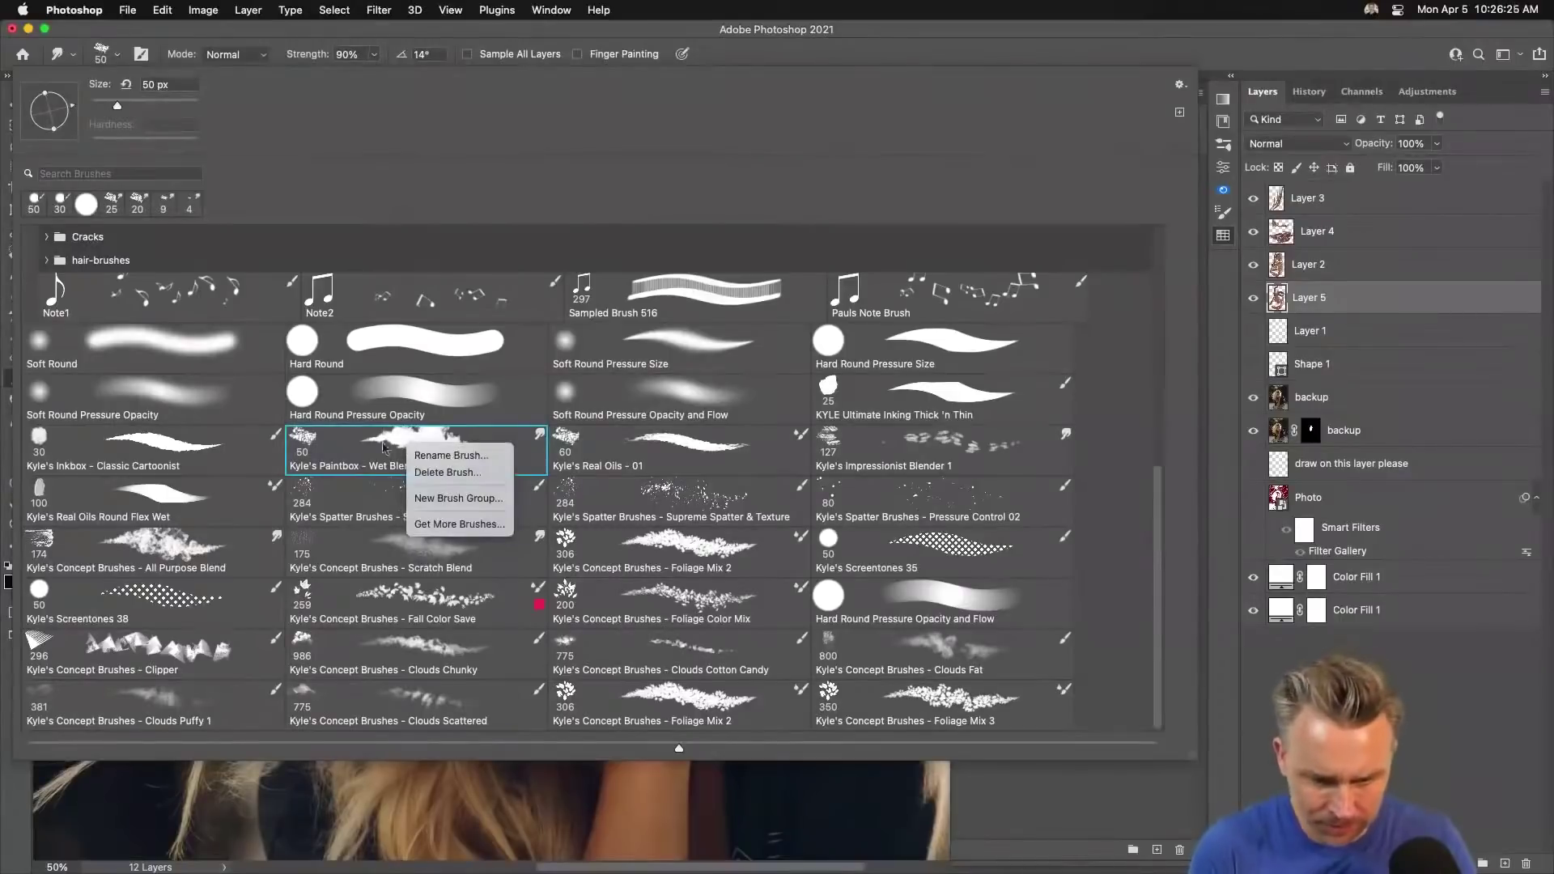
click(381, 451)
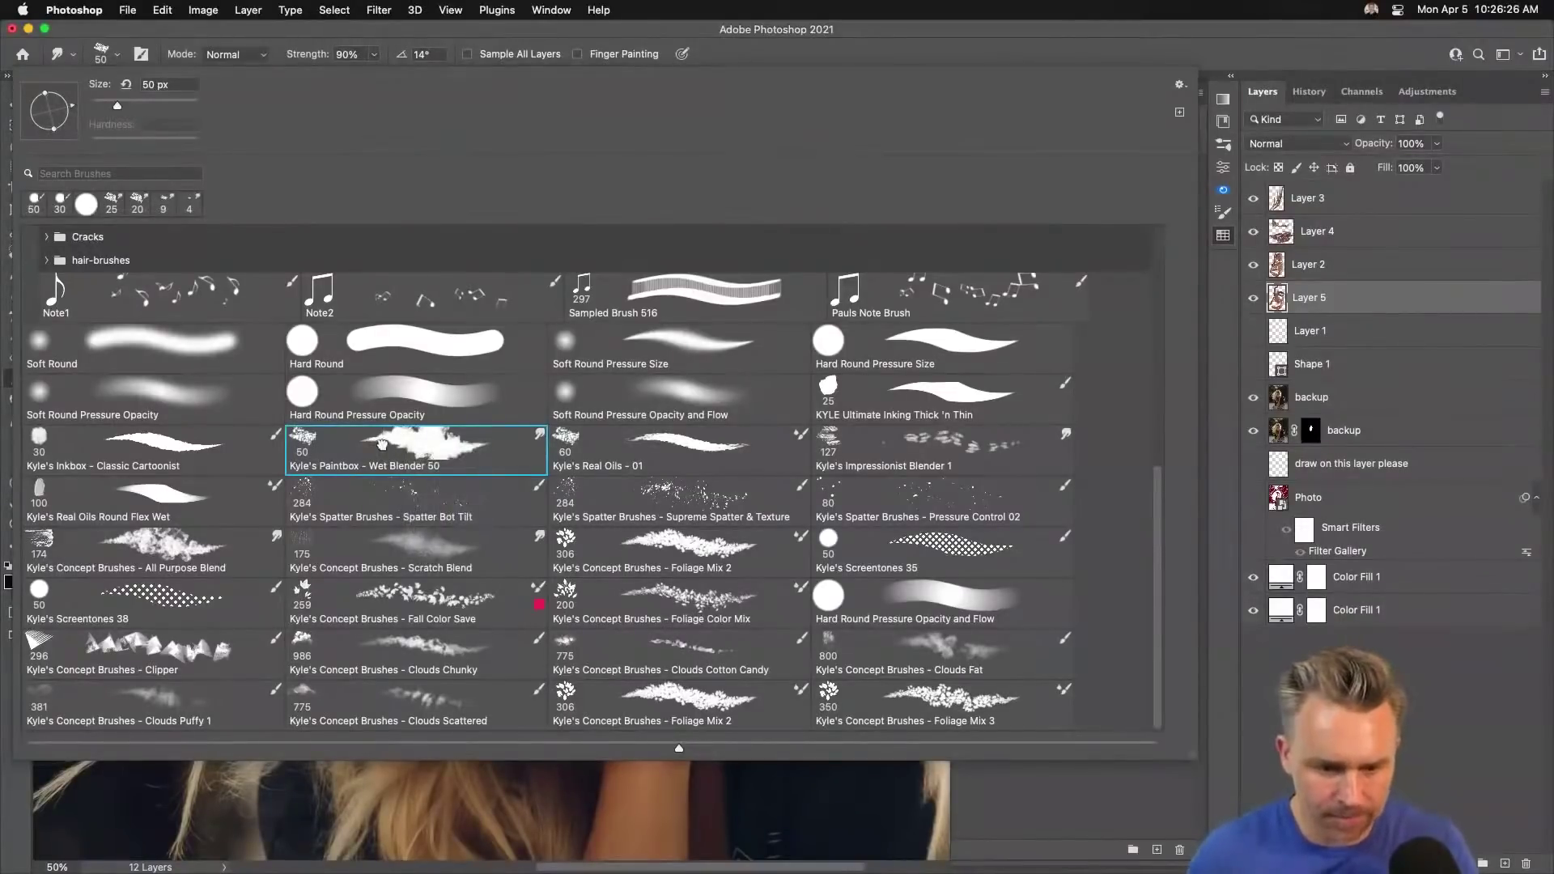
key(Return)
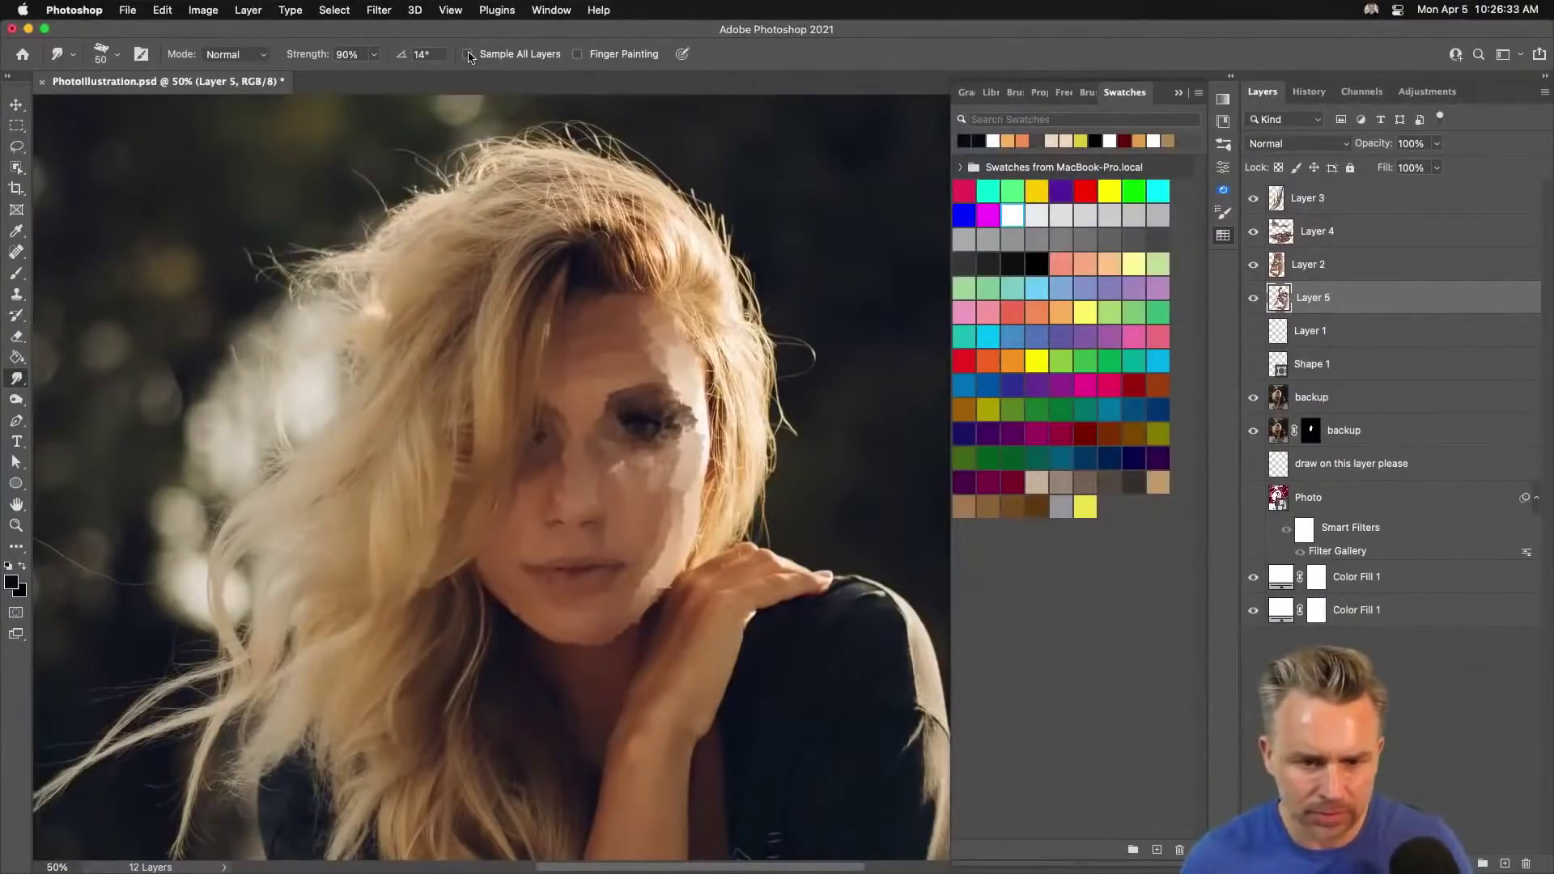
Smudge broad strokes through the hair around the face on Layer 5 with Sample All Layers enabled, and hide the unmasked backup layer.
drag(475, 355, 458, 486)
mouse_move(450, 408)
mouse_down()
mouse_move(413, 542)
mouse_move(371, 581)
mouse_move(431, 466)
mouse_move(498, 251)
mouse_up()
mouse_move(453, 380)
mouse_down()
mouse_move(502, 235)
mouse_move(493, 357)
mouse_move(526, 292)
mouse_move(583, 243)
mouse_move(644, 288)
mouse_move(566, 227)
mouse_move(647, 275)
mouse_move(559, 215)
mouse_move(728, 360)
mouse_move(740, 425)
mouse_move(720, 486)
mouse_move(700, 404)
mouse_move(711, 526)
mouse_move(664, 599)
mouse_up()
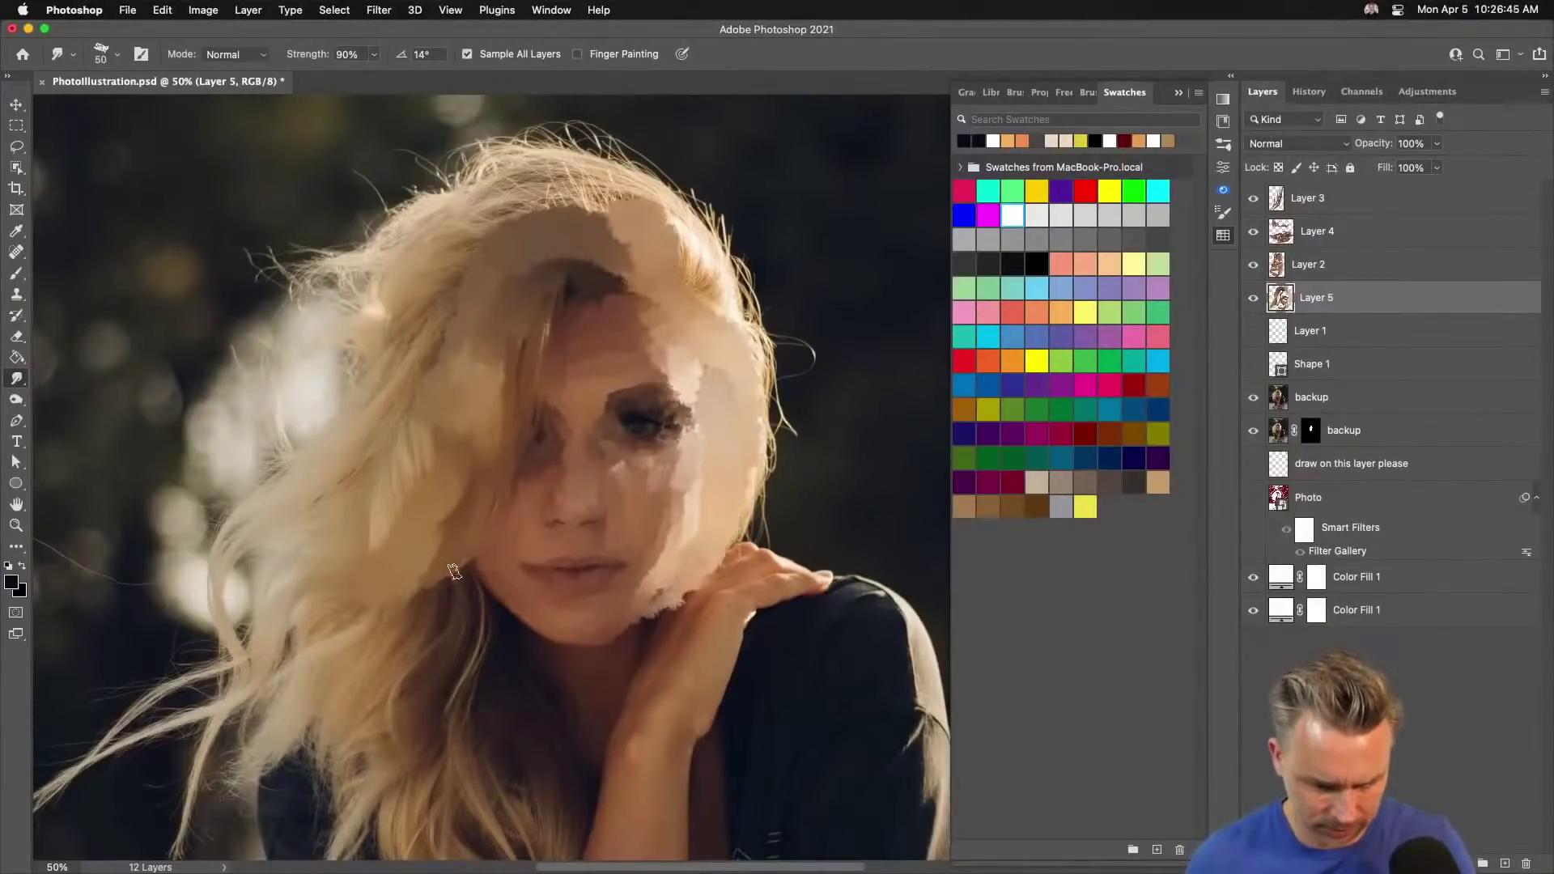
drag(420, 433, 384, 534)
drag(407, 595, 463, 702)
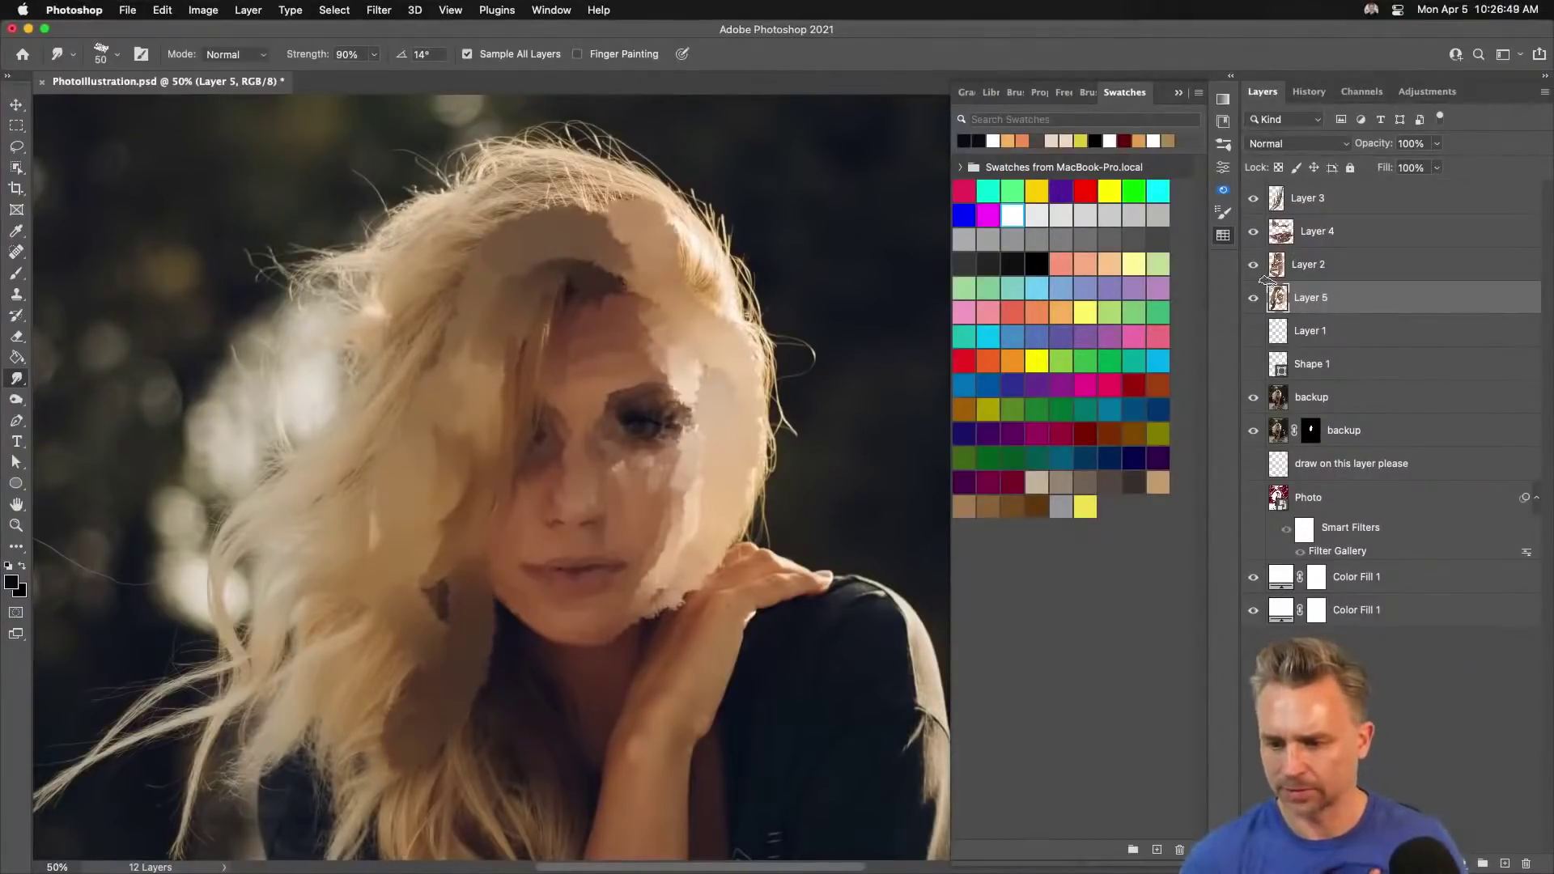
click(1255, 400)
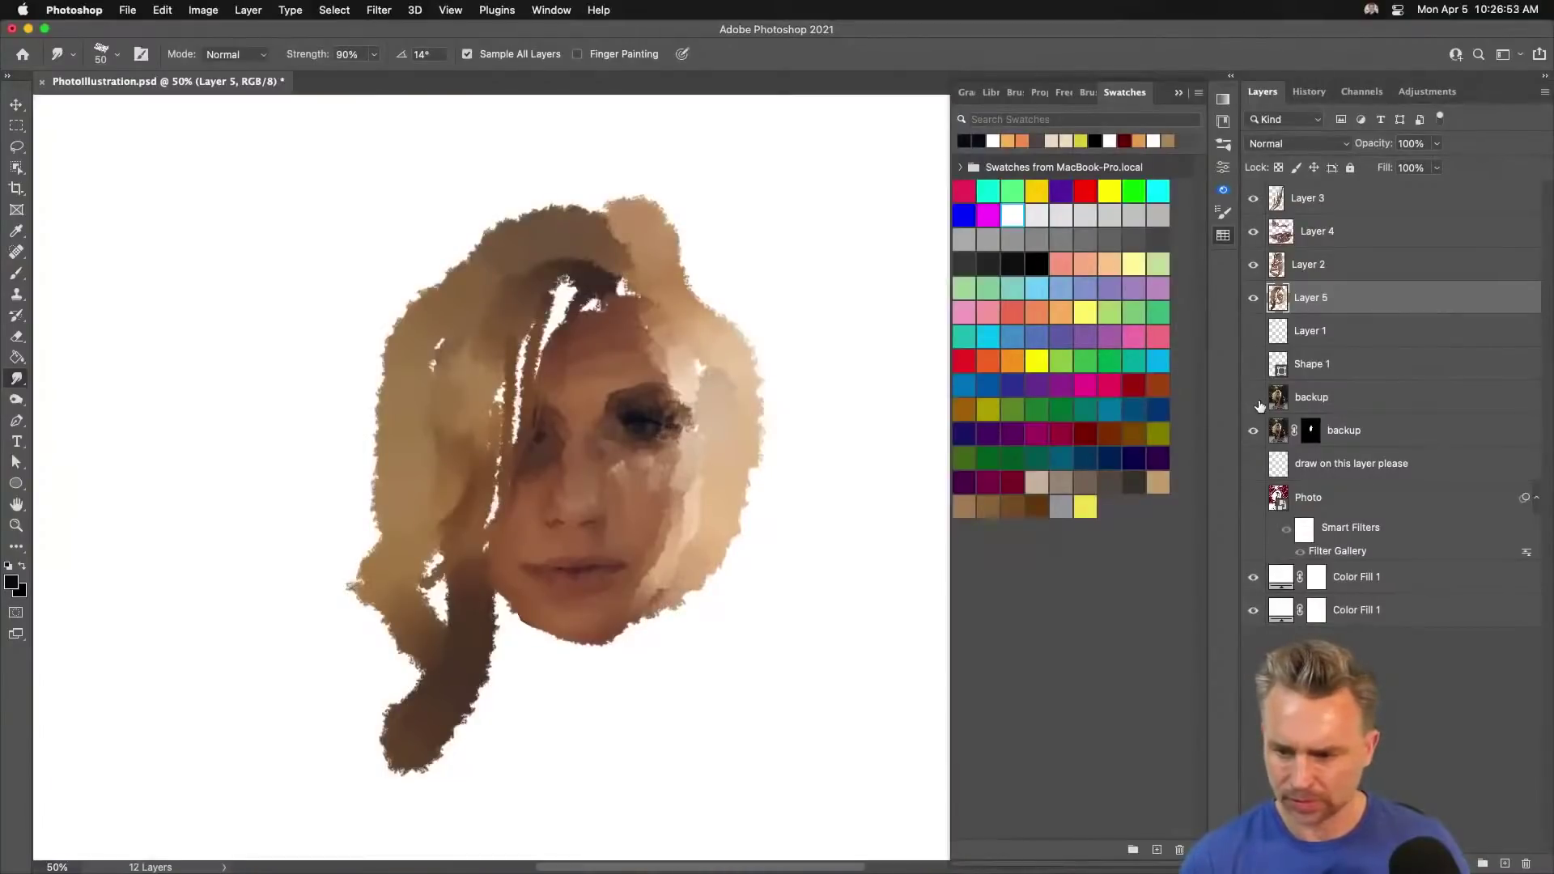
Smudge hair over the white gaps beside the forehead on Layer 5, sampling from the shown unmasked backup layer, and compare with that layer hidden.
click(1256, 400)
mouse_move(552, 294)
mouse_down()
mouse_move(467, 547)
mouse_move(421, 560)
mouse_up()
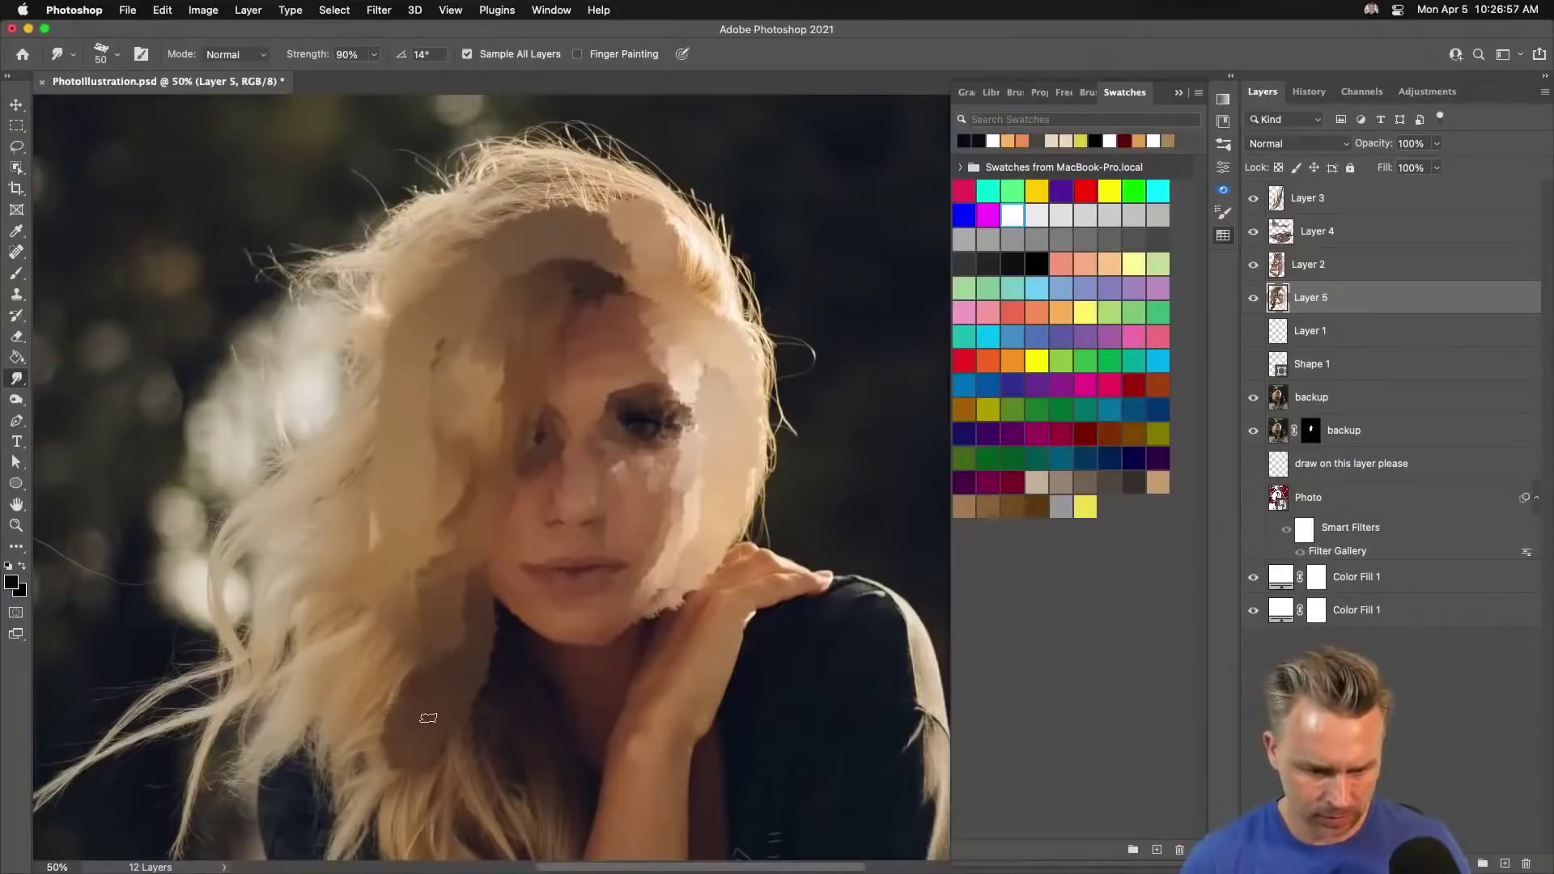
drag(493, 309, 573, 287)
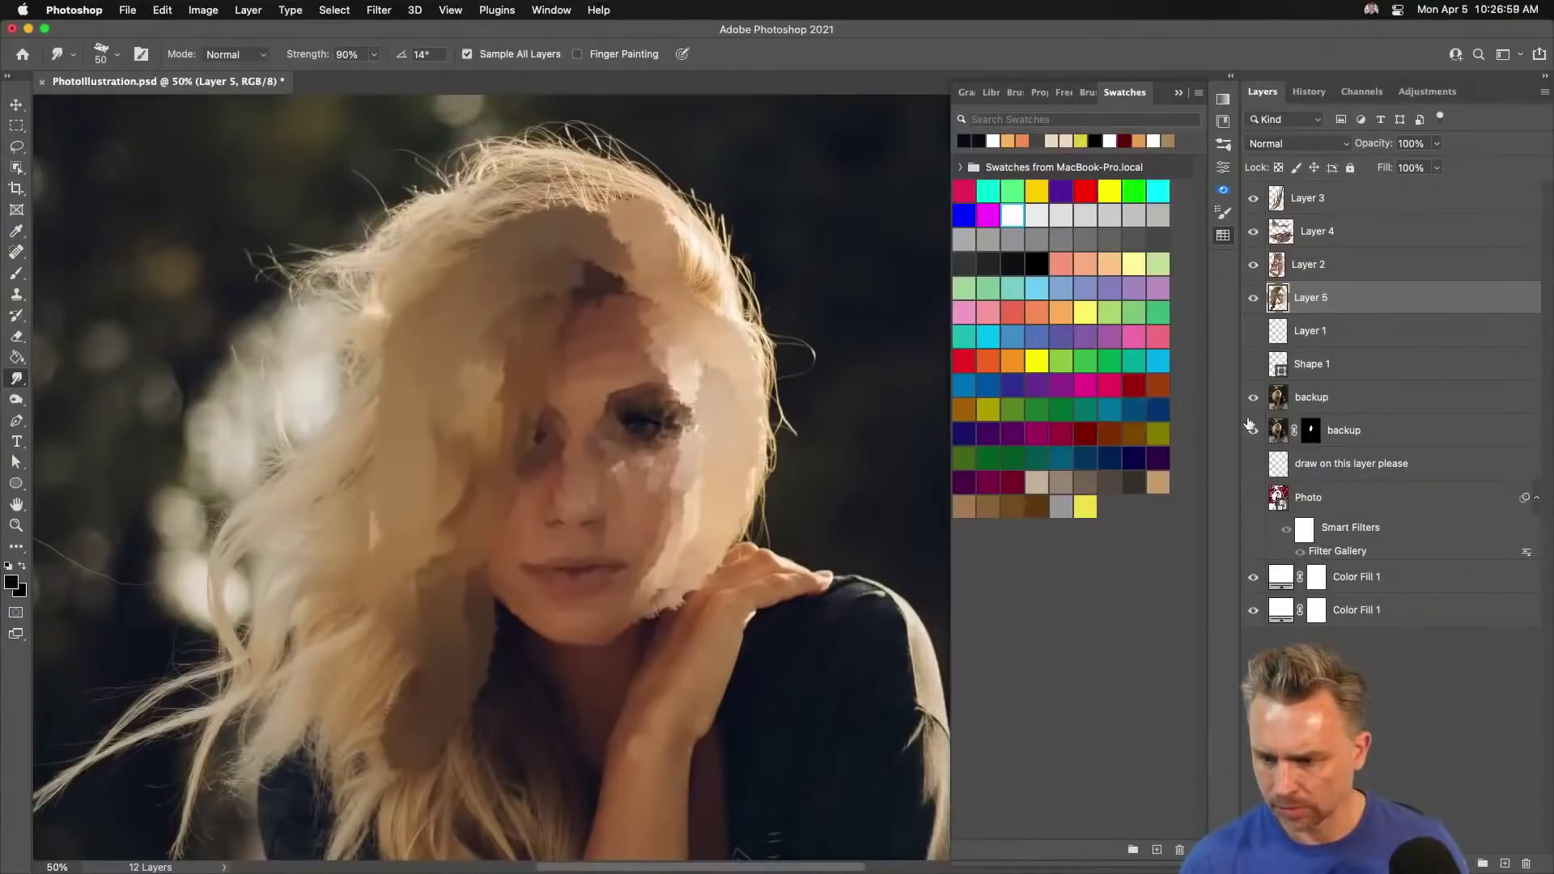
click(1253, 398)
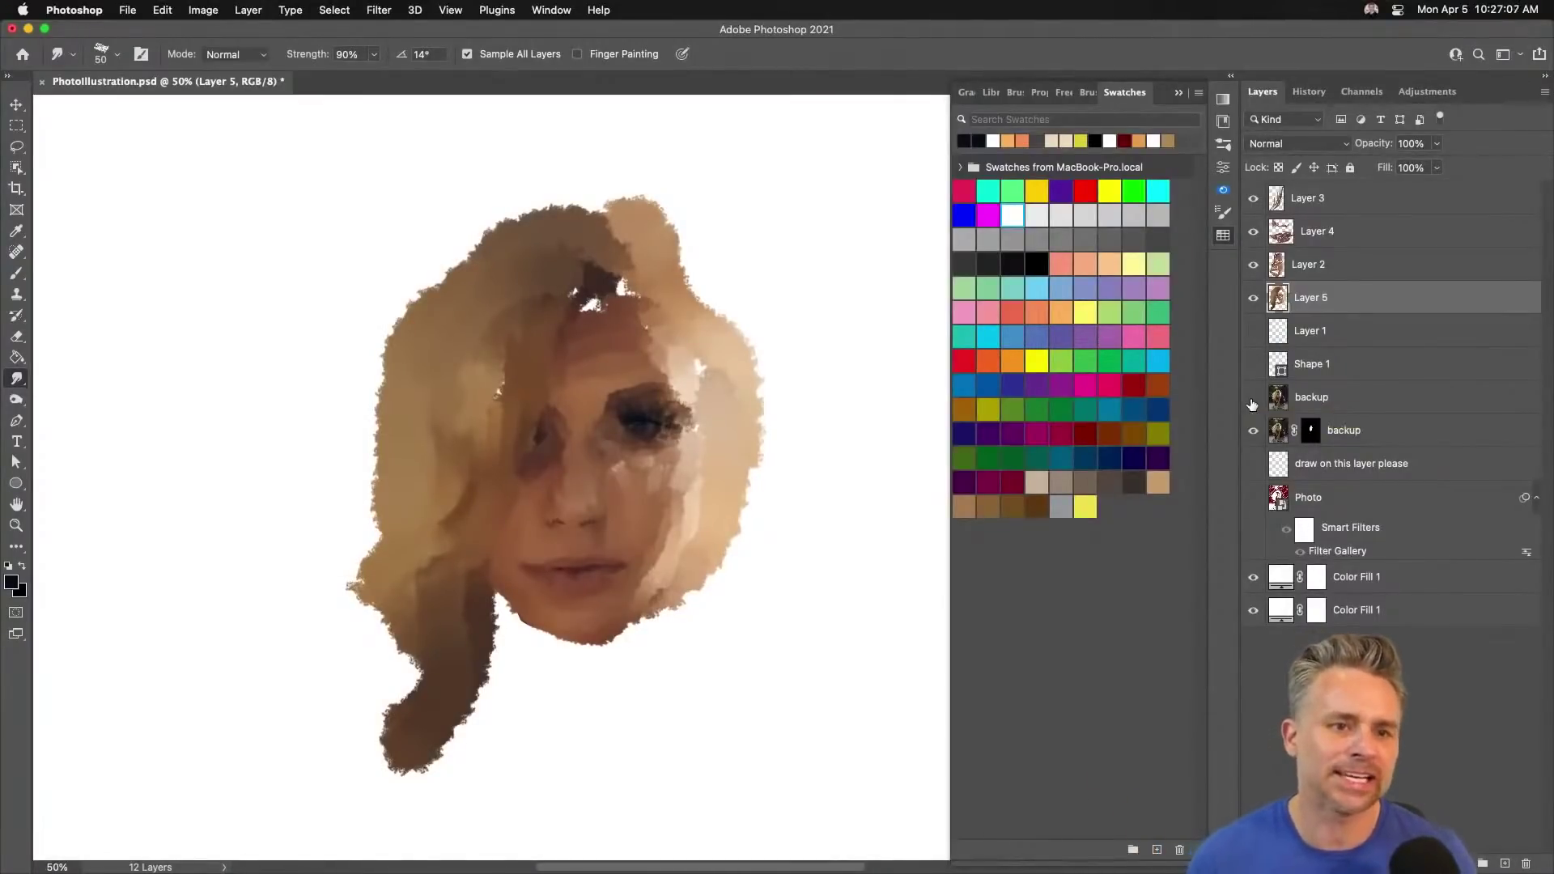
click(1252, 402)
click(1252, 402)
click(1252, 402)
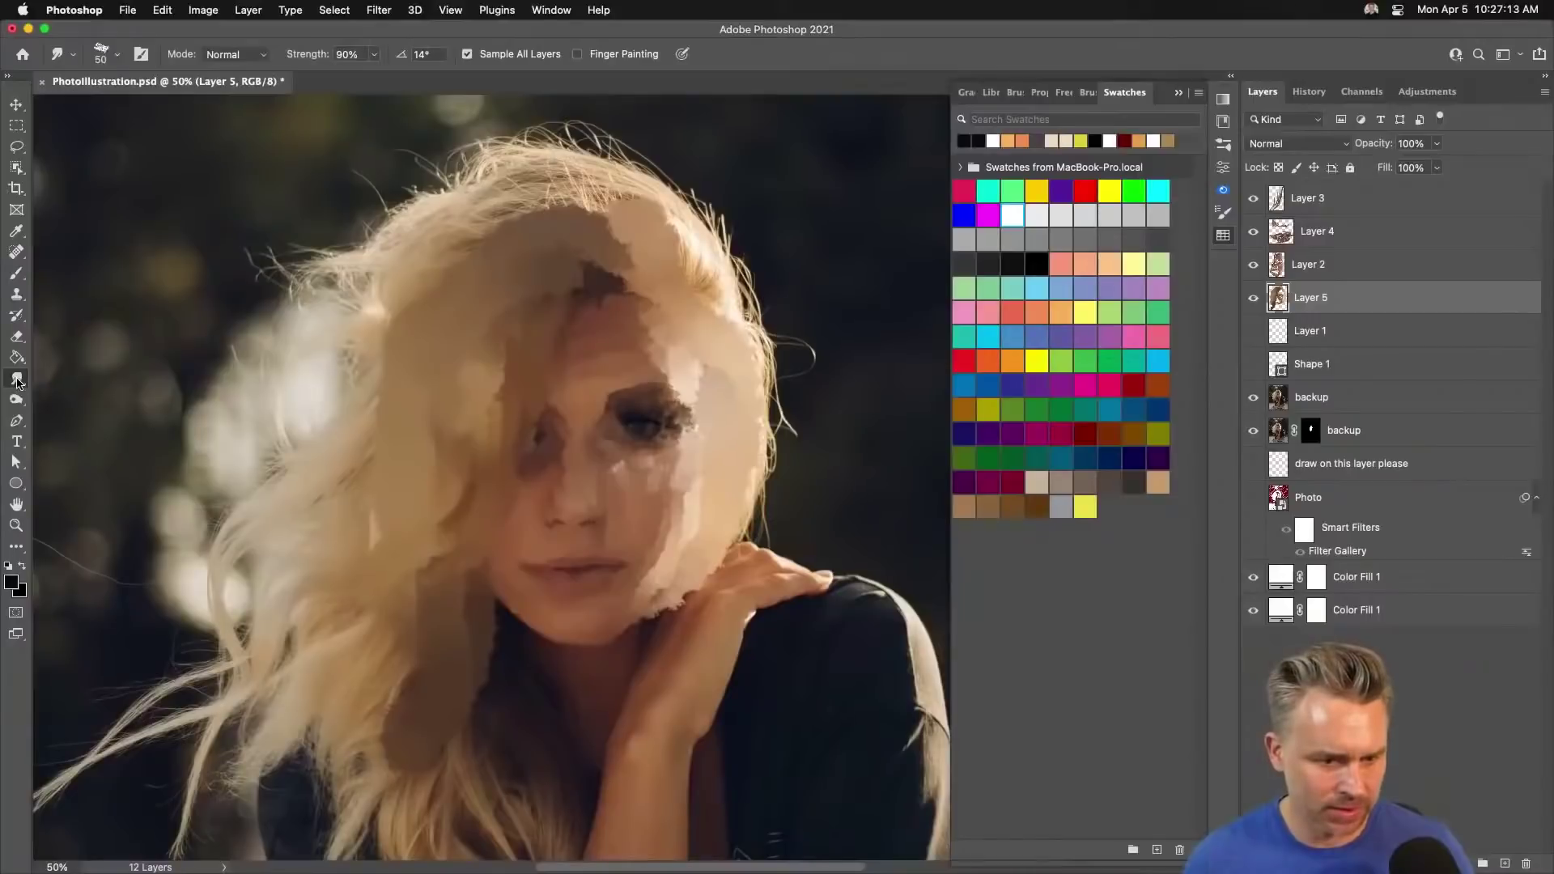
Add a layer mask to Layer 5 and brush black over the smudged hair beyond the brightly lit side of the face to hide it.
click(13, 276)
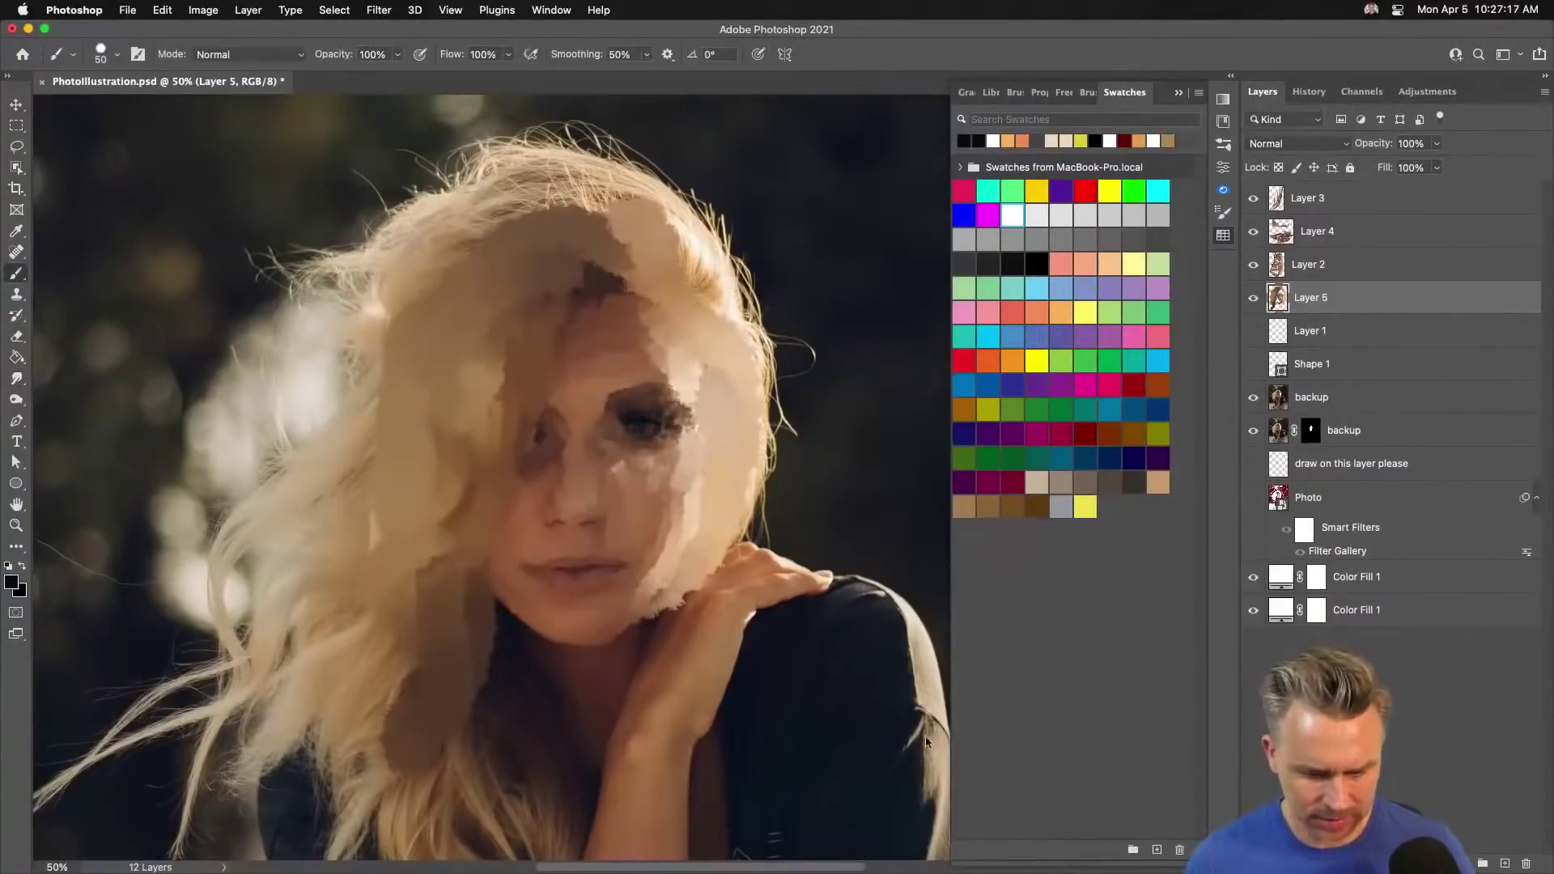
click(1439, 863)
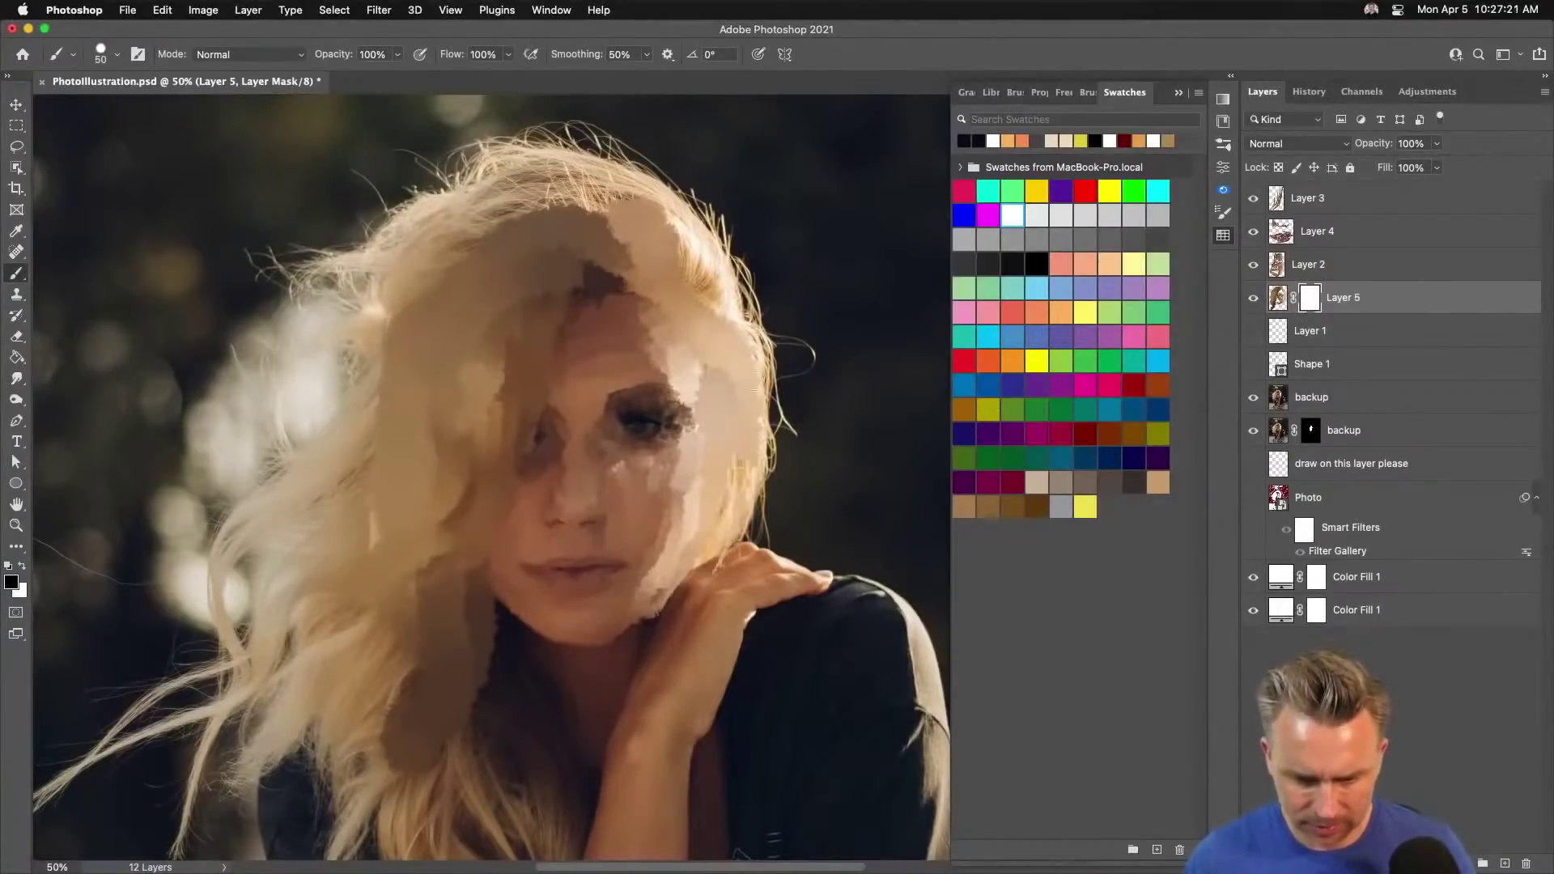
mouse_move(699, 530)
mouse_down()
mouse_move(689, 348)
mouse_move(692, 305)
mouse_move(706, 349)
mouse_move(705, 314)
mouse_up()
mouse_move(686, 479)
mouse_down()
mouse_move(705, 323)
mouse_move(710, 459)
mouse_move(717, 305)
mouse_move(697, 504)
mouse_move(735, 343)
mouse_move(728, 282)
mouse_up()
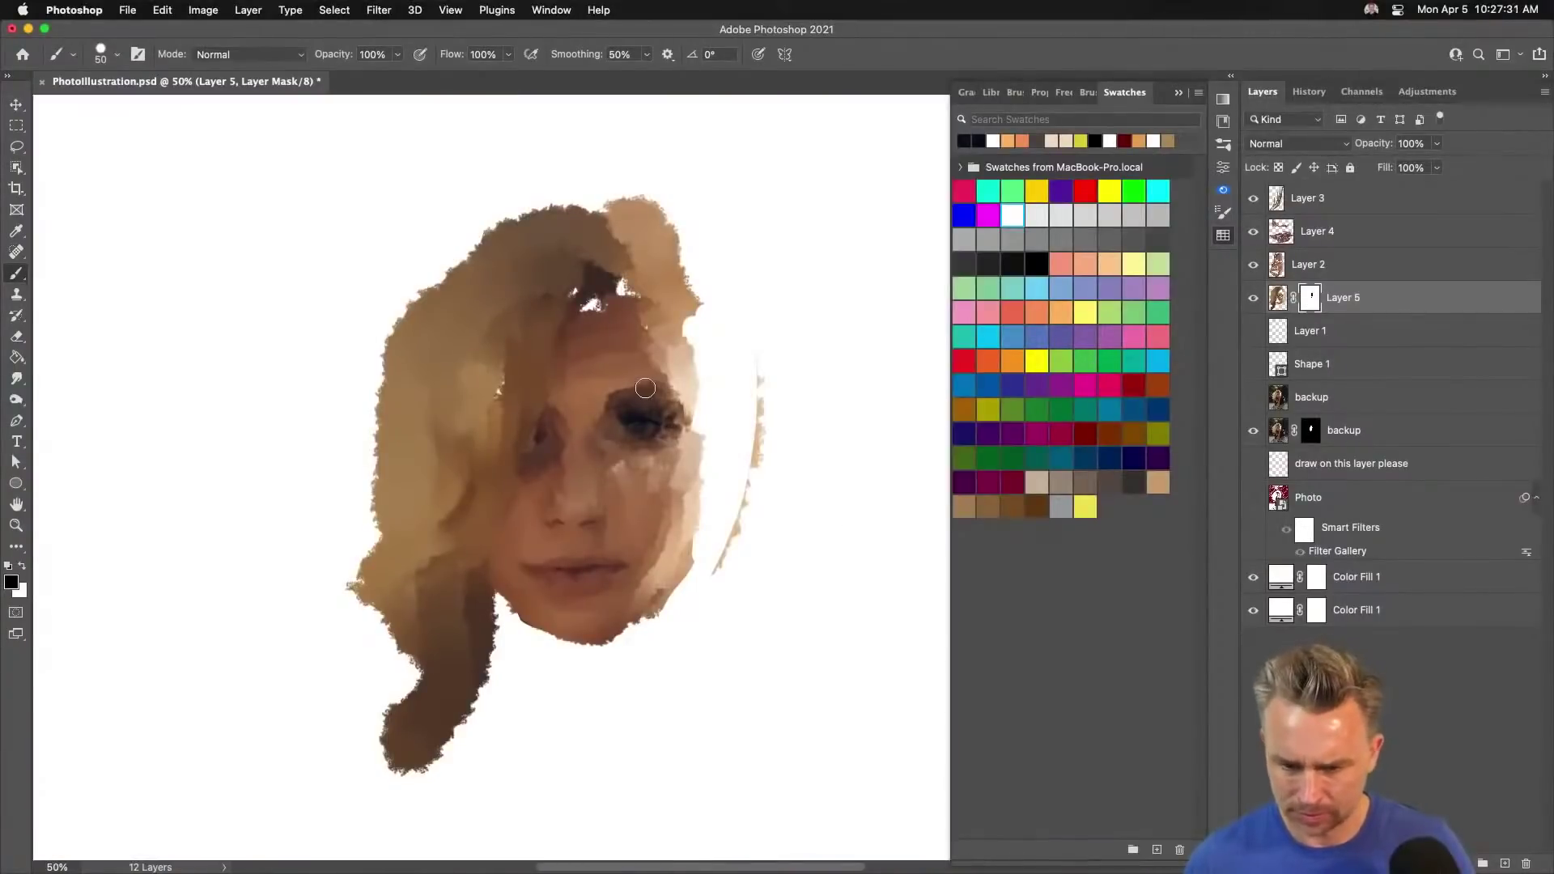
mouse_move(751, 400)
mouse_down()
mouse_move(734, 533)
mouse_move(714, 572)
mouse_up()
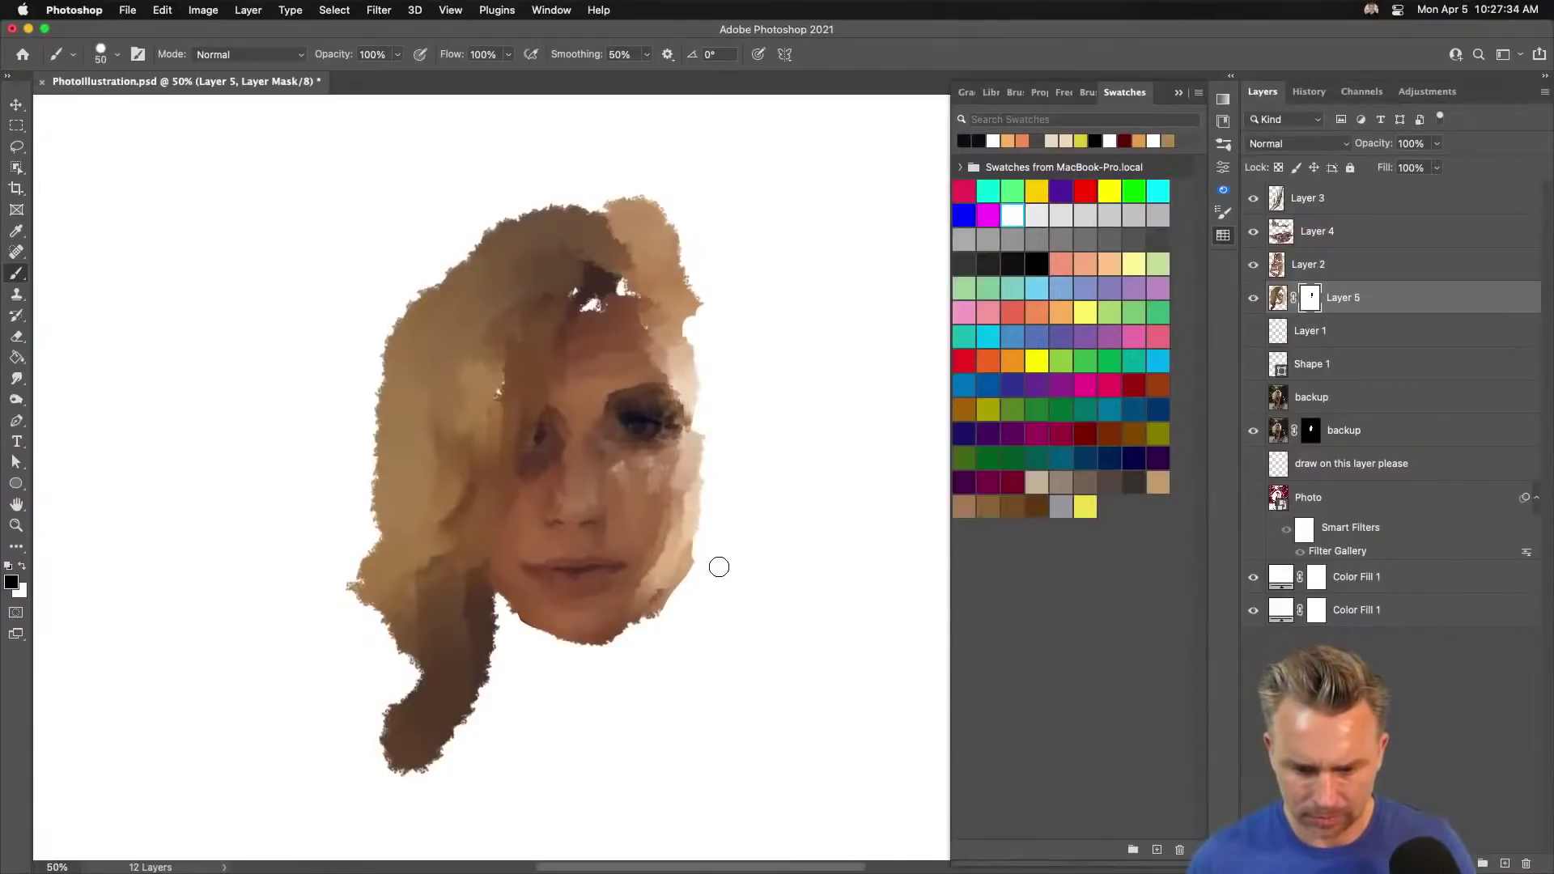
key(super+minus)
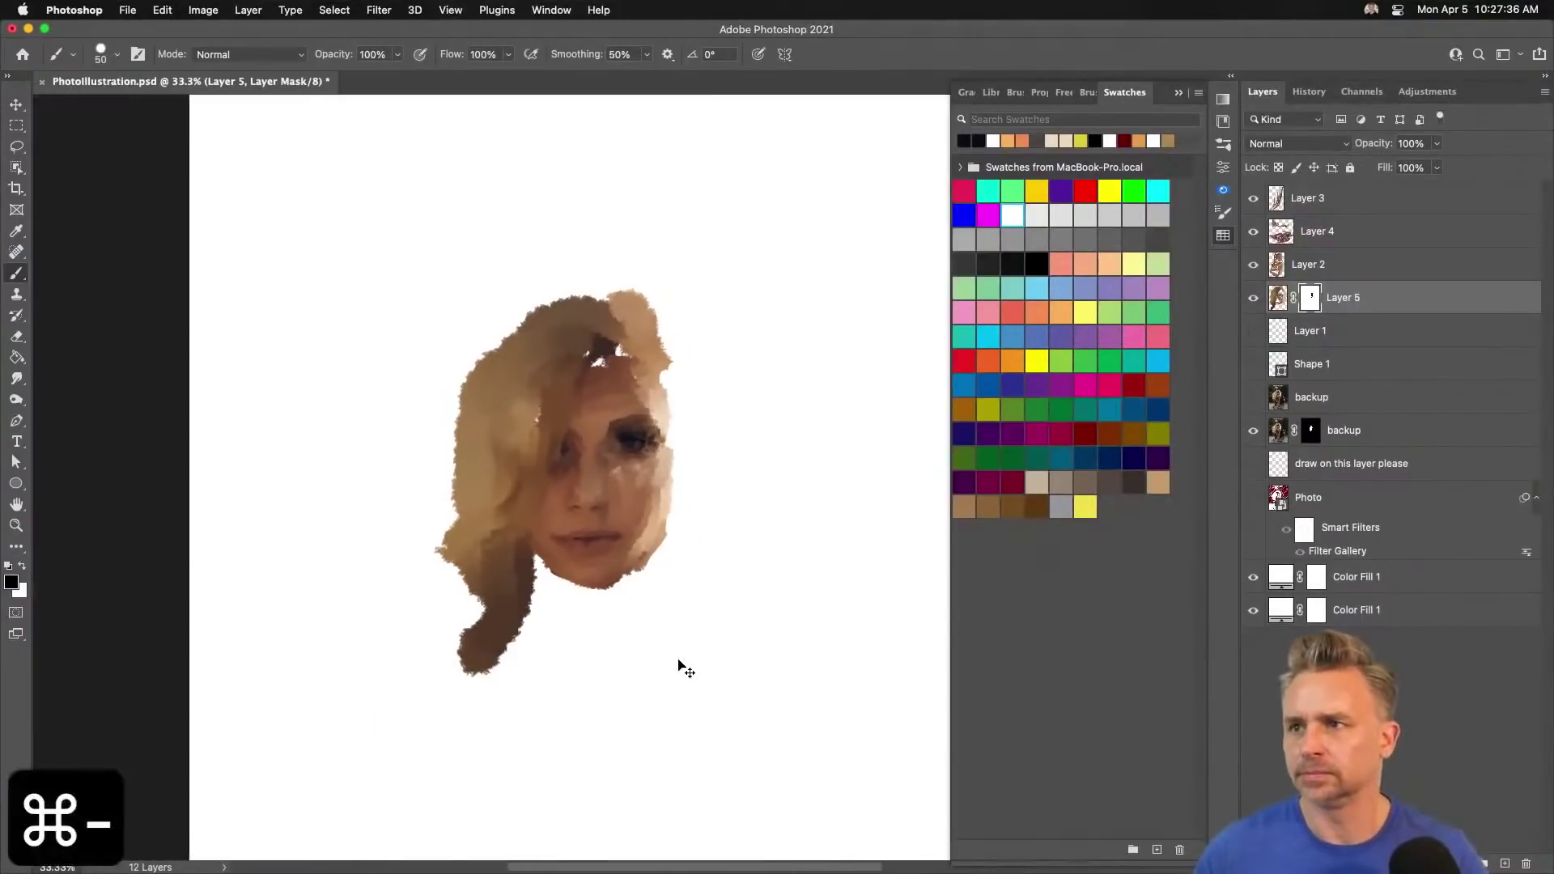
key(super+equal)
key(super+equal)
key(super+equal)
key(super+equal)
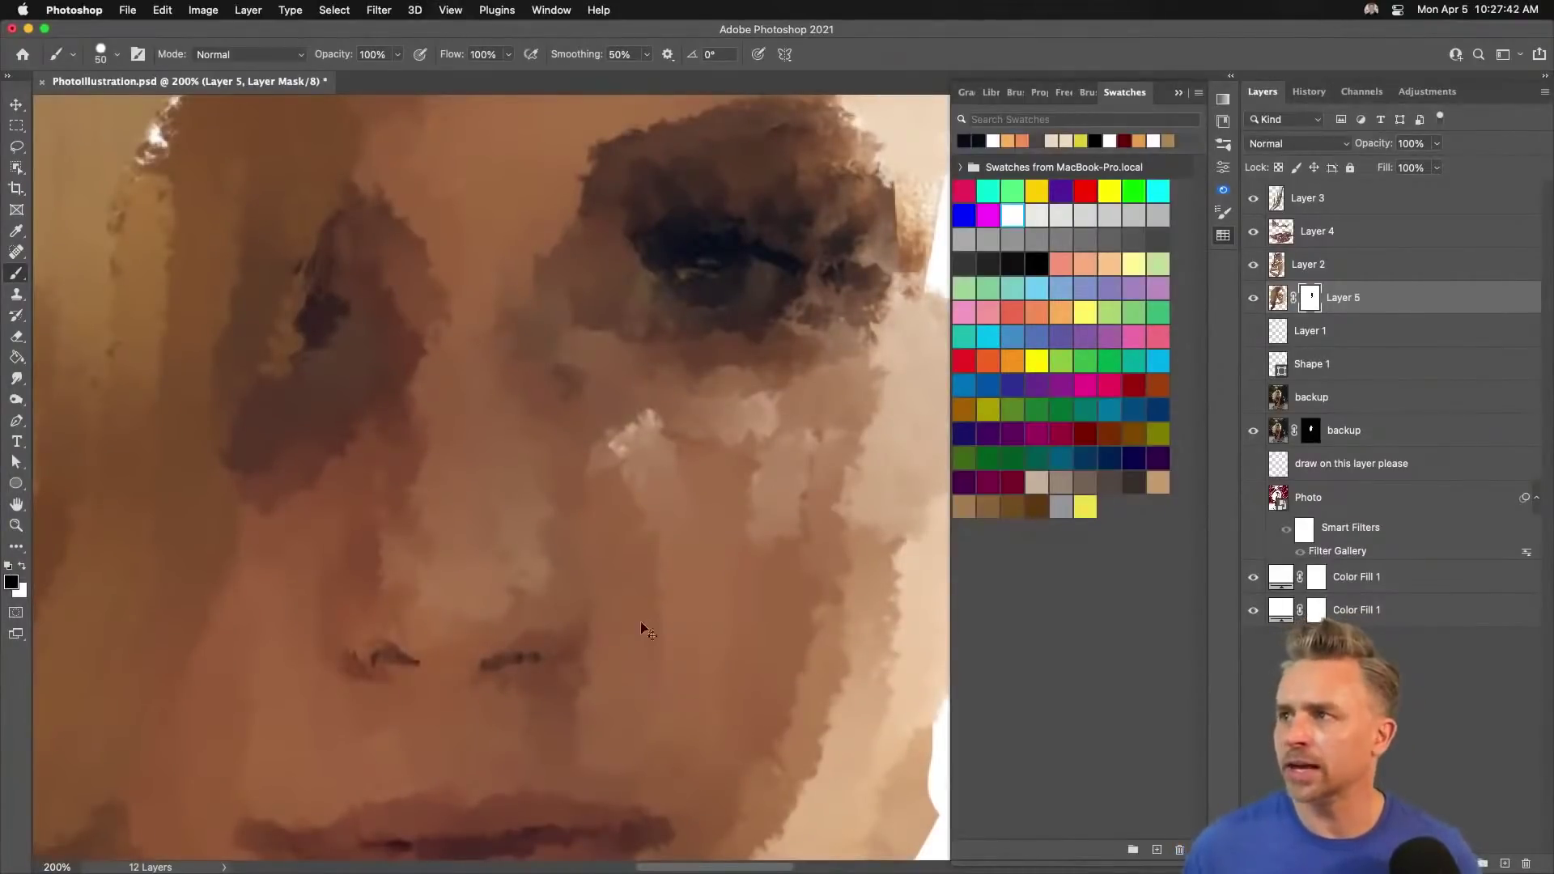
key(super+minus)
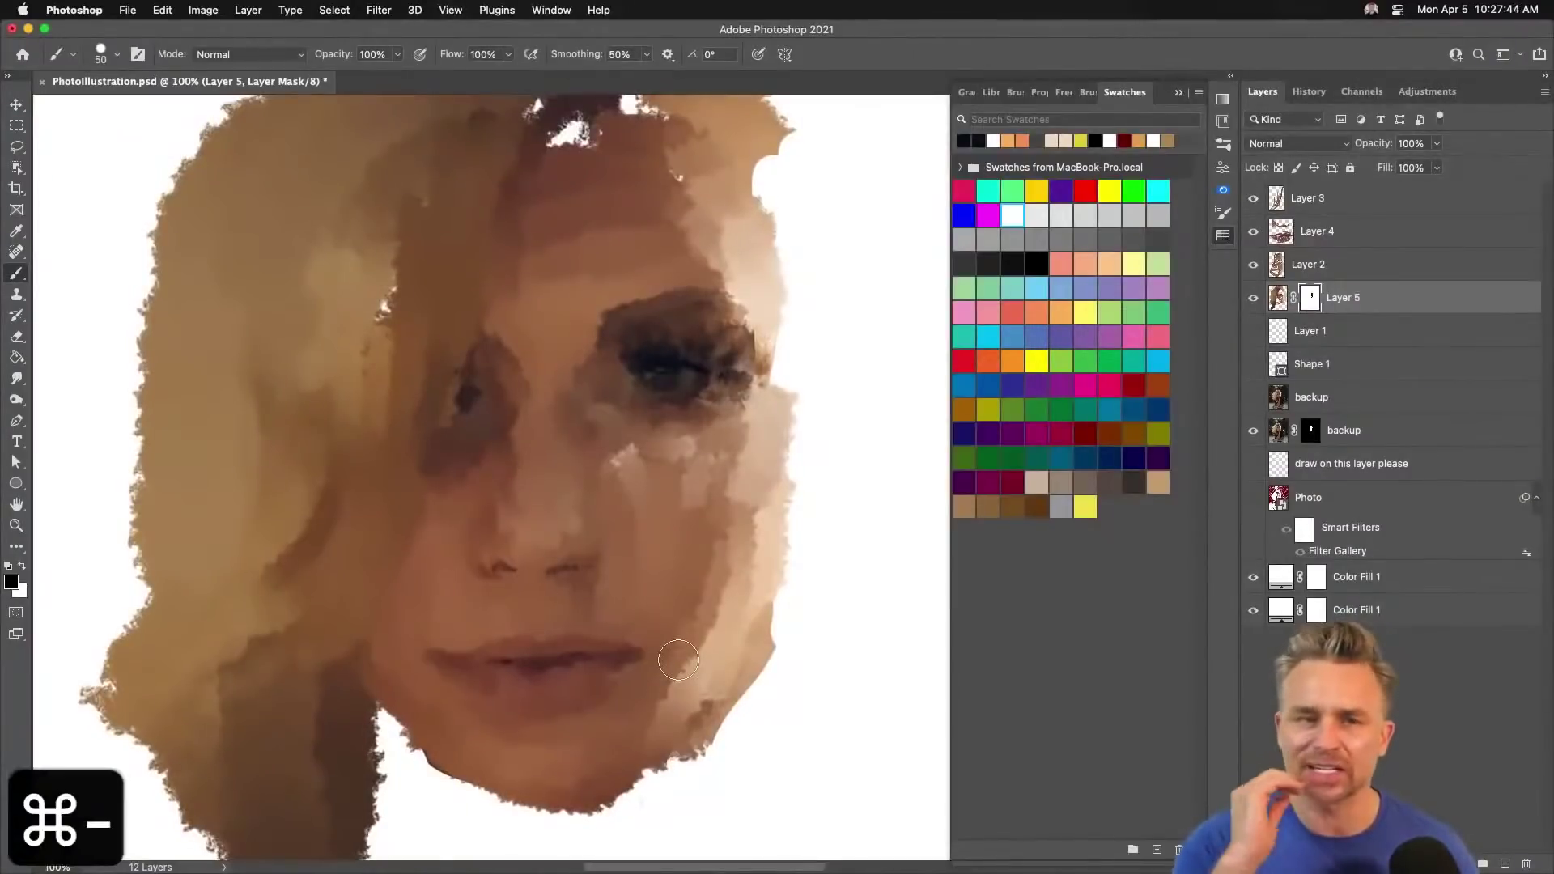